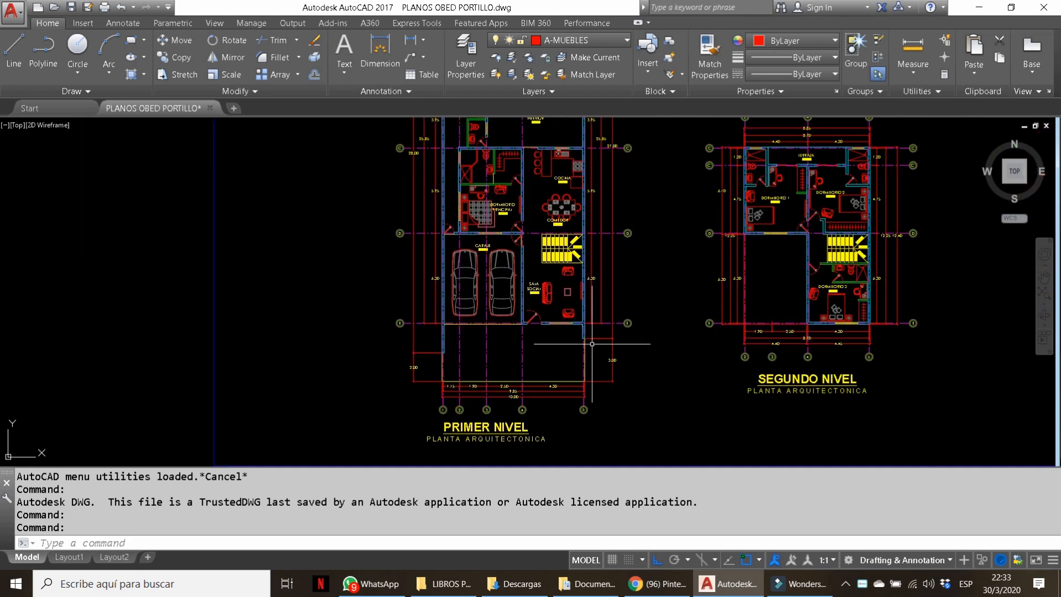
# Erase the two extra sheets, the image, and the blue frame around the remaining sheet.
pyautogui.scroll(3, 625, 155)
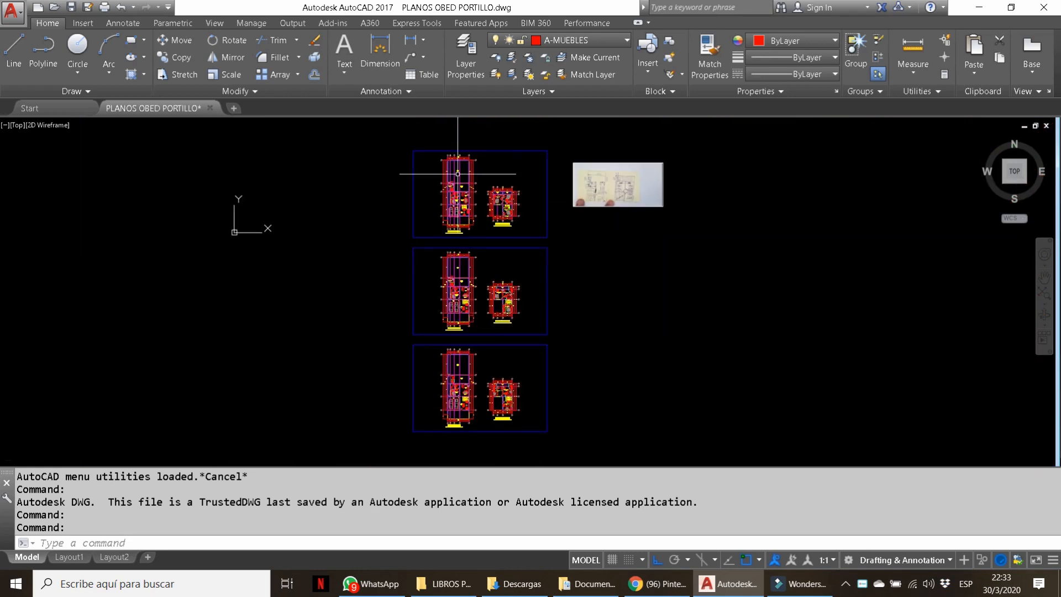
pyautogui.click(403, 138)
pyautogui.click(686, 241)
pyautogui.click(380, 225)
pyautogui.click(575, 345)
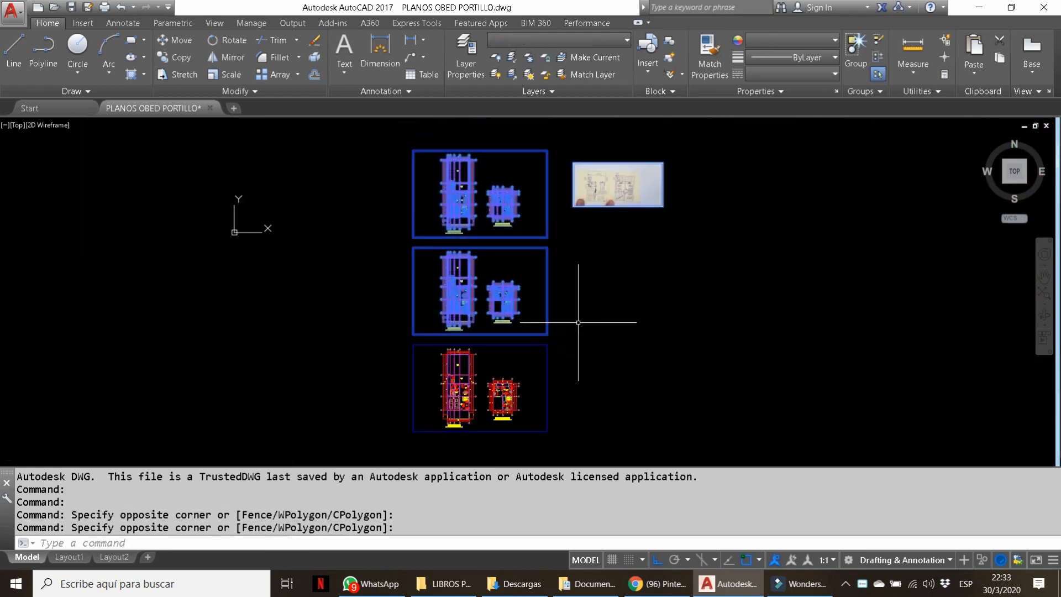
pyautogui.click(316, 46)
pyautogui.scroll(4, 433, 428)
pyautogui.click(413, 439)
pyautogui.click(365, 243)
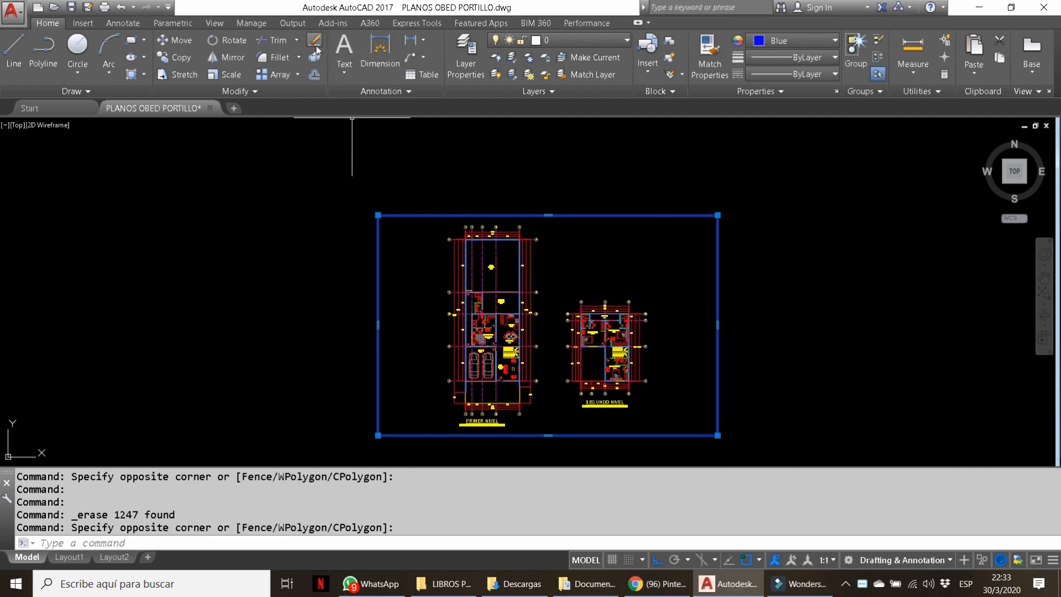
pyautogui.click(317, 46)
# Turn off the A-PAREDES walls and A-GRADAS stairs layers by picking their objects.
pyautogui.click(554, 42)
pyautogui.click(539, 56)
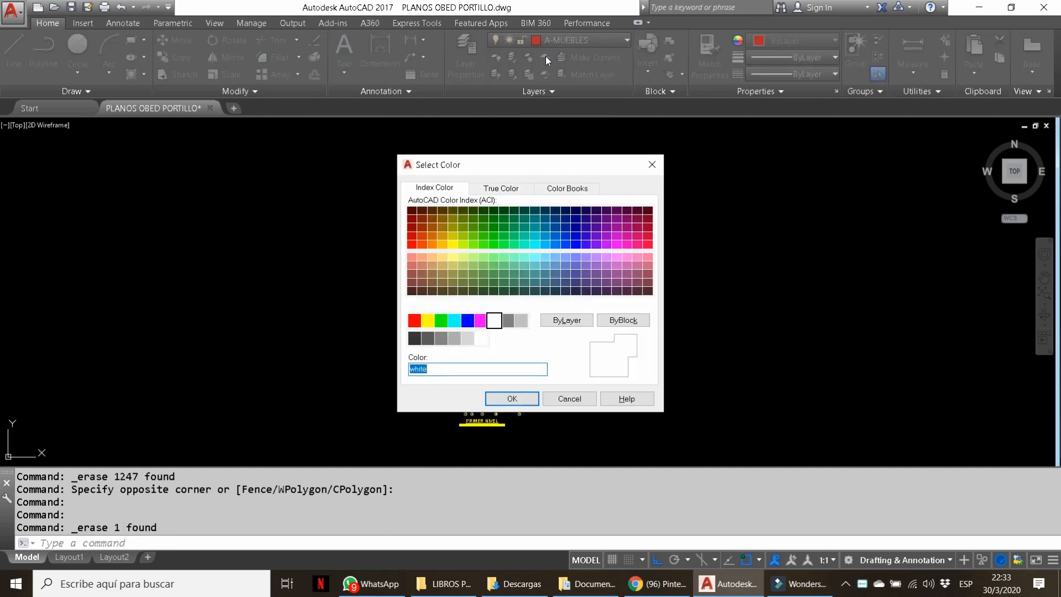
pyautogui.click(652, 165)
pyautogui.click(567, 42)
pyautogui.click(567, 42)
pyautogui.click(496, 58)
pyautogui.scroll(5, 465, 263)
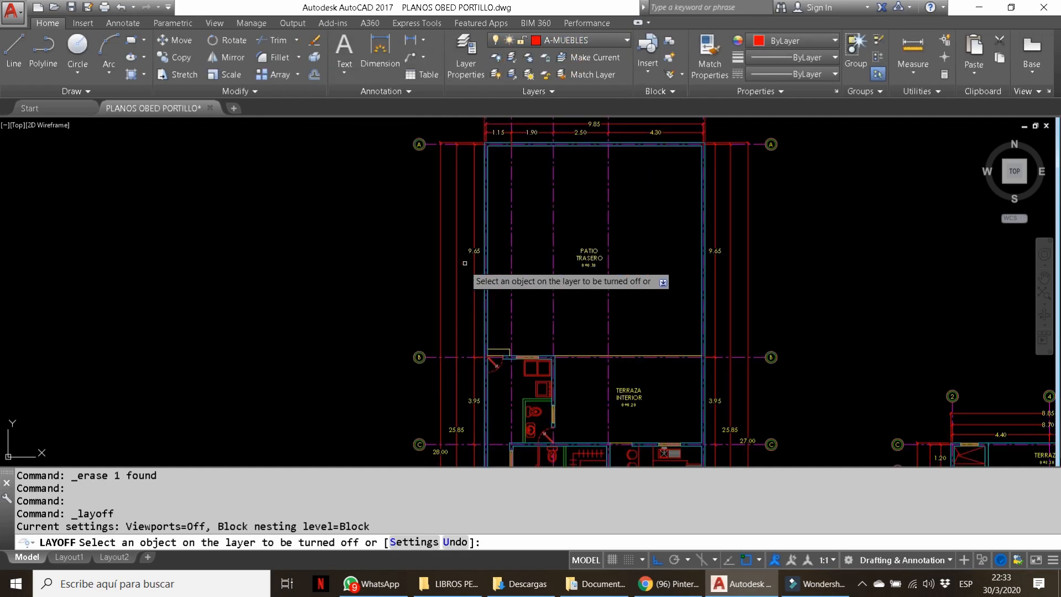
pyautogui.scroll(2, 486, 234)
pyautogui.click(487, 223)
pyautogui.scroll(-2, 486, 276)
pyautogui.scroll(4, 510, 371)
pyautogui.click(506, 360)
pyautogui.scroll(-6, 462, 203)
pyautogui.scroll(4, 554, 315)
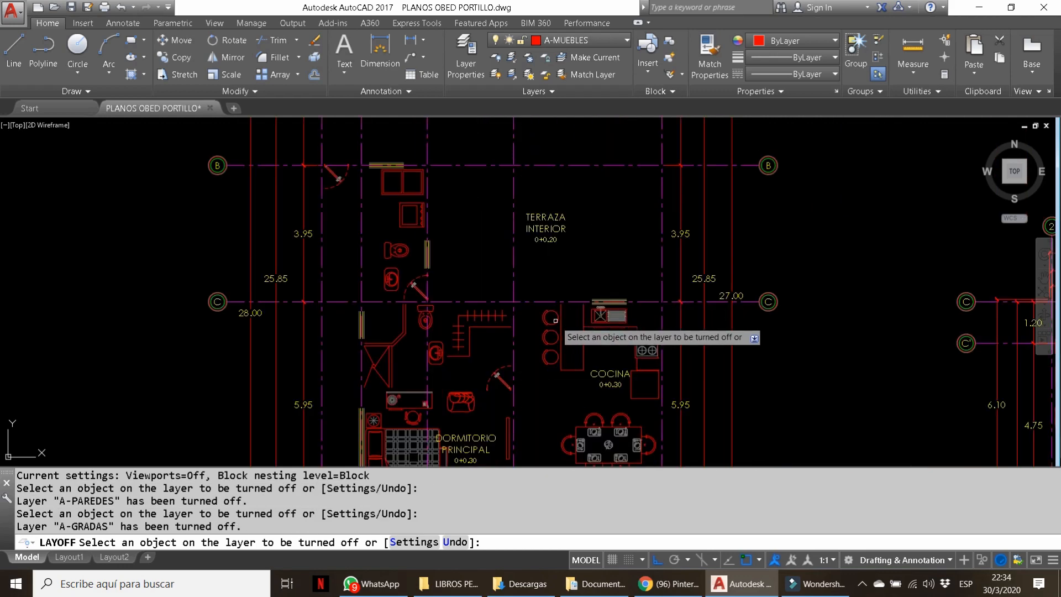
pyautogui.scroll(-5, 418, 248)
pyautogui.scroll(3, 404, 260)
pyautogui.scroll(-4, 381, 196)
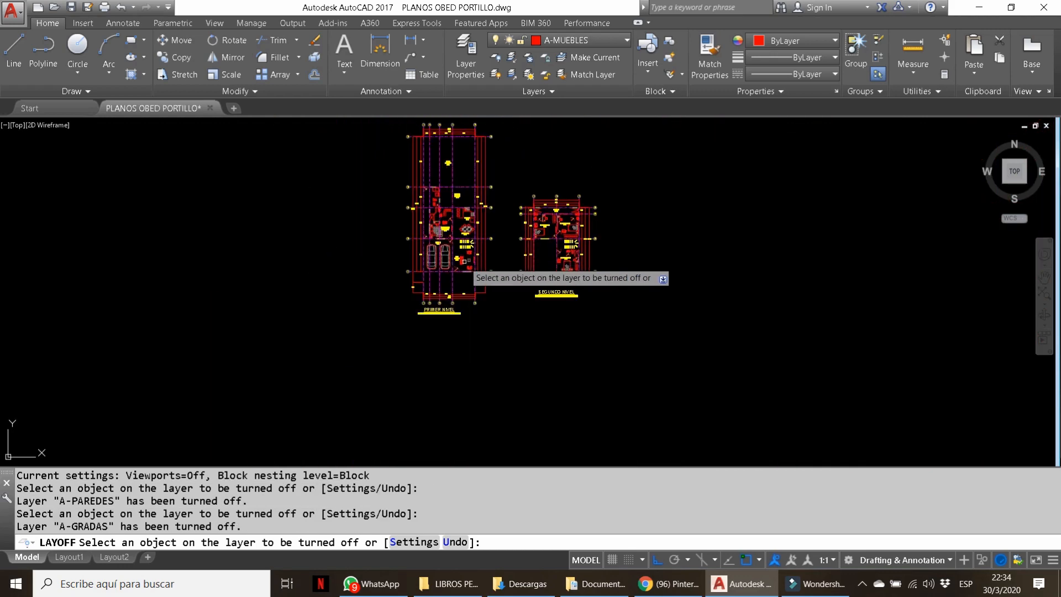
pyautogui.rightClick(477, 263)
# Erase everything still visible in both plans, leaving only the hidden walls and stairs.
pyautogui.click(486, 275)
pyautogui.scroll(-2, 430, 331)
pyautogui.click(398, 197)
pyautogui.click(544, 332)
pyautogui.click(314, 40)
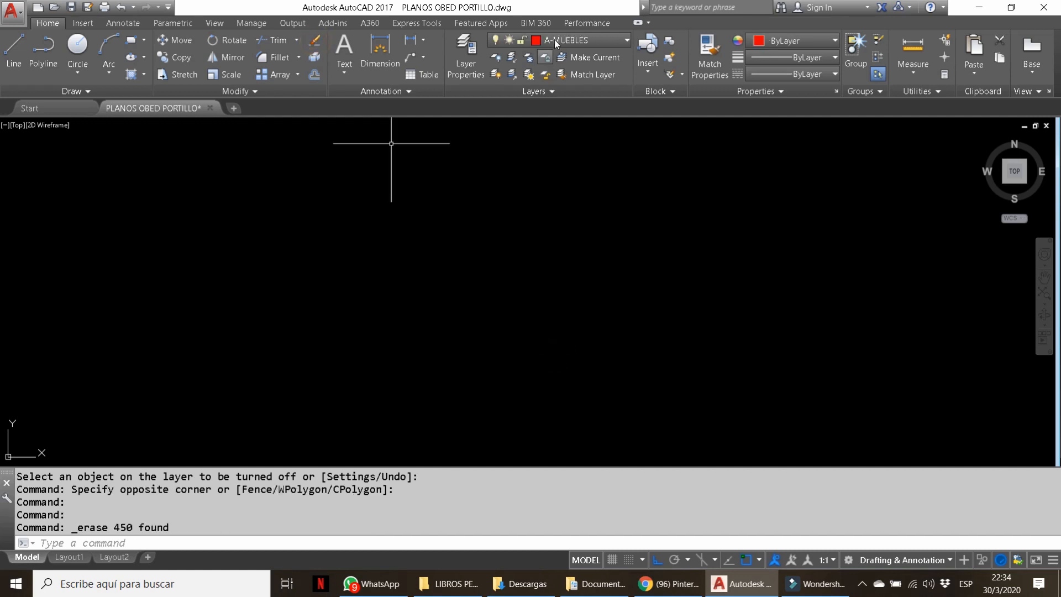
# Turn the A-PAREDES walls layer back on.
pyautogui.click(555, 41)
pyautogui.click(498, 155)
pyautogui.scroll(4, 436, 232)
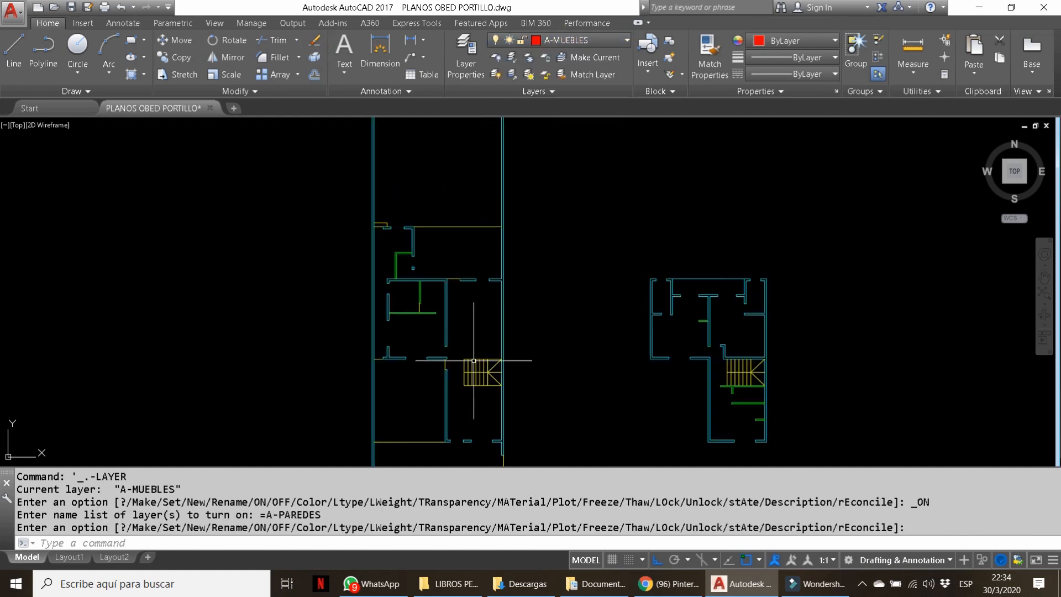
pyautogui.scroll(-2, 464, 309)
pyautogui.click(89, 7)
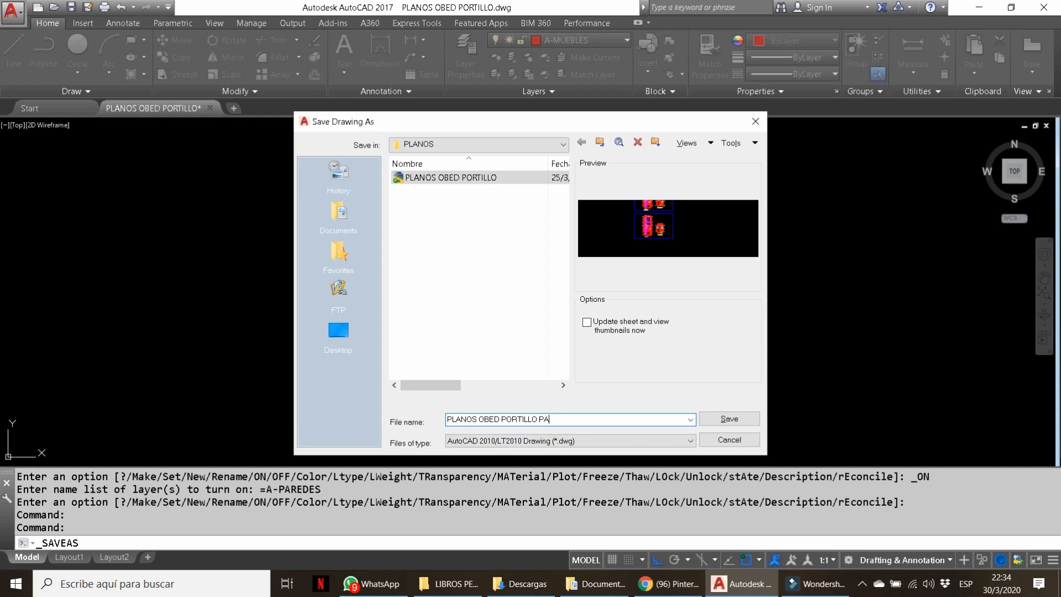
pyautogui.press('Return')
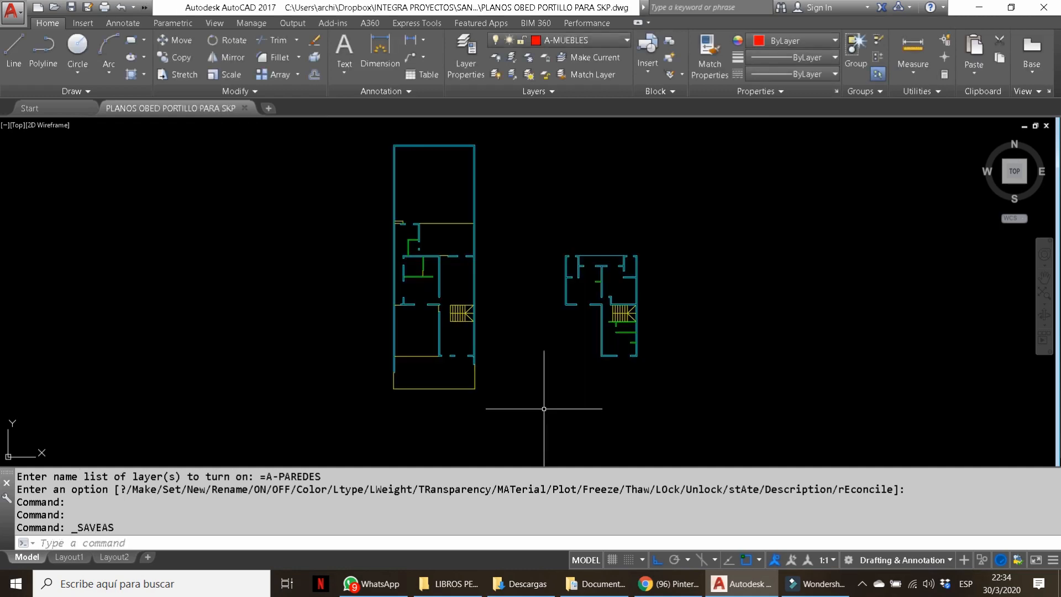
pyautogui.click(243, 108)
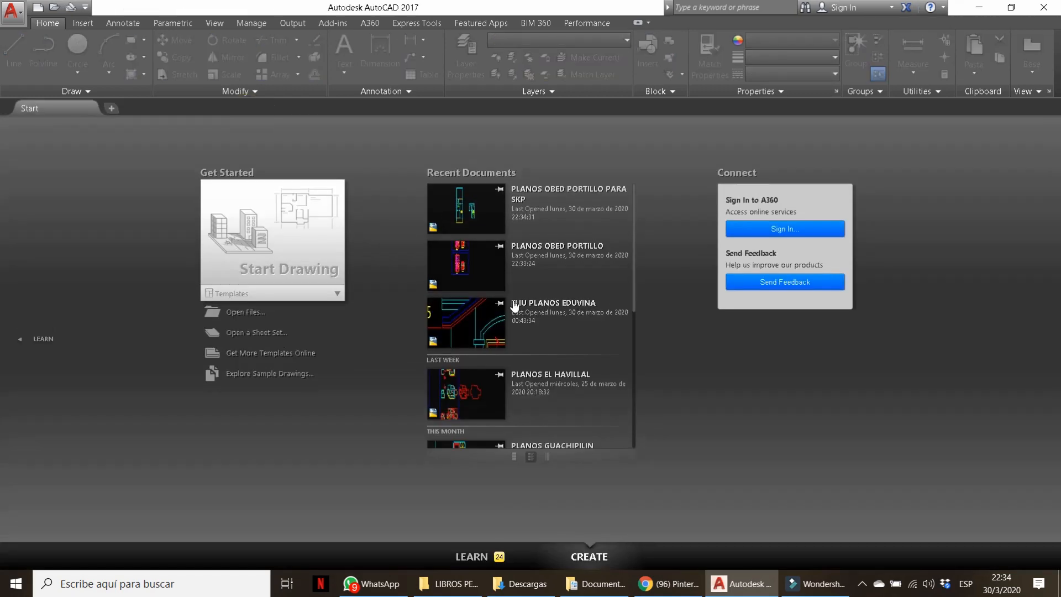
pyautogui.press('super+d')
# Launch SketchUp 2018 from its desktop shortcut and let it load.
pyautogui.doubleClick(107, 113)
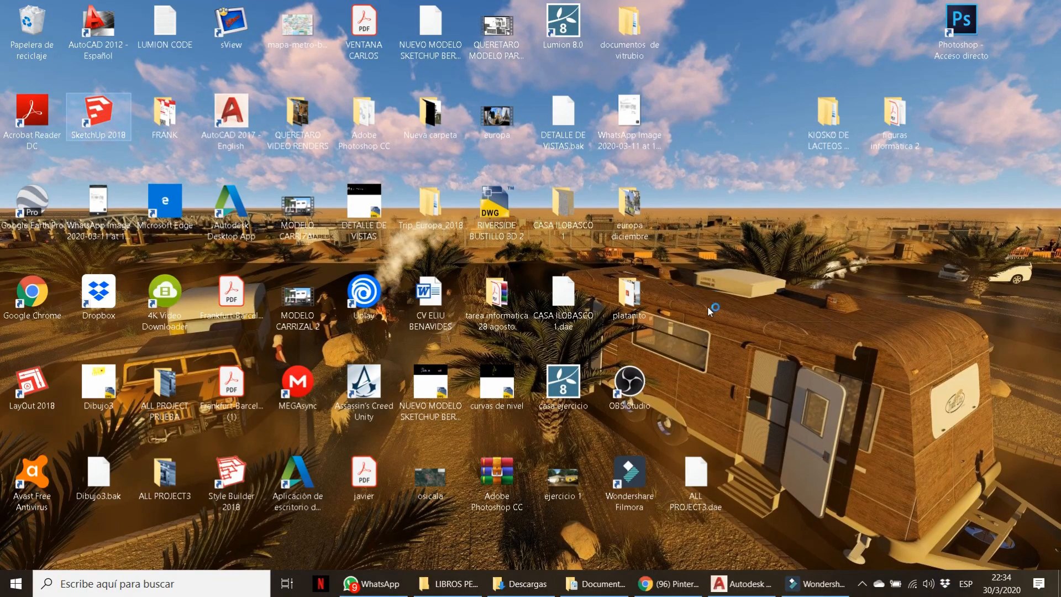
pyautogui.click(741, 584)
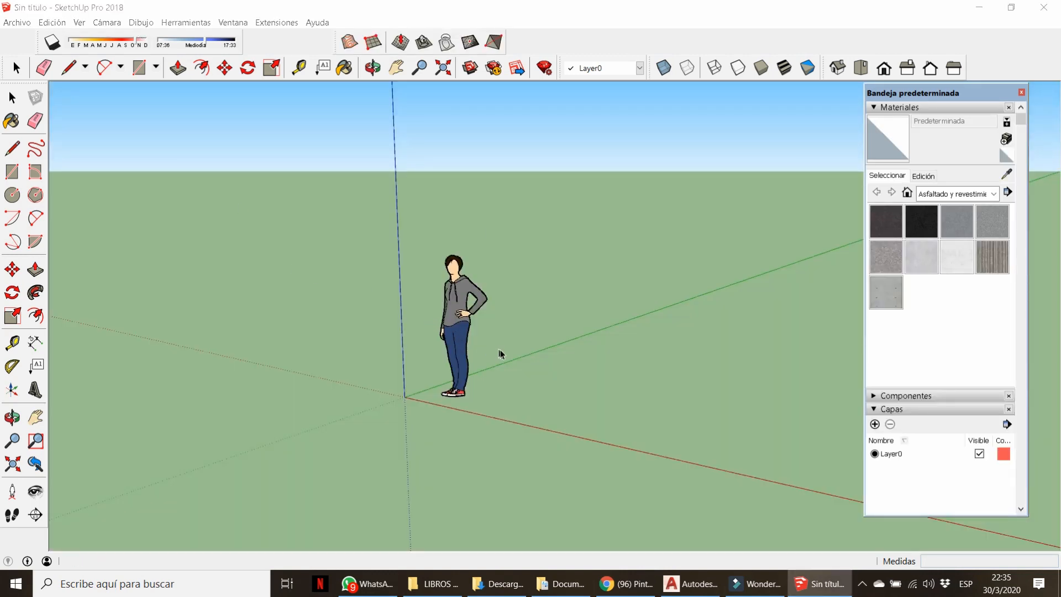
# Dismiss the extension update notice in the new SketchUp model.
pyautogui.scroll(-2, 390, 363)
pyautogui.moveTo(353, 358); pyautogui.dragTo(588, 369, button='middle')
pyautogui.click(588, 342)
pyautogui.moveTo(522, 371); pyautogui.dragTo(519, 374, button='middle')
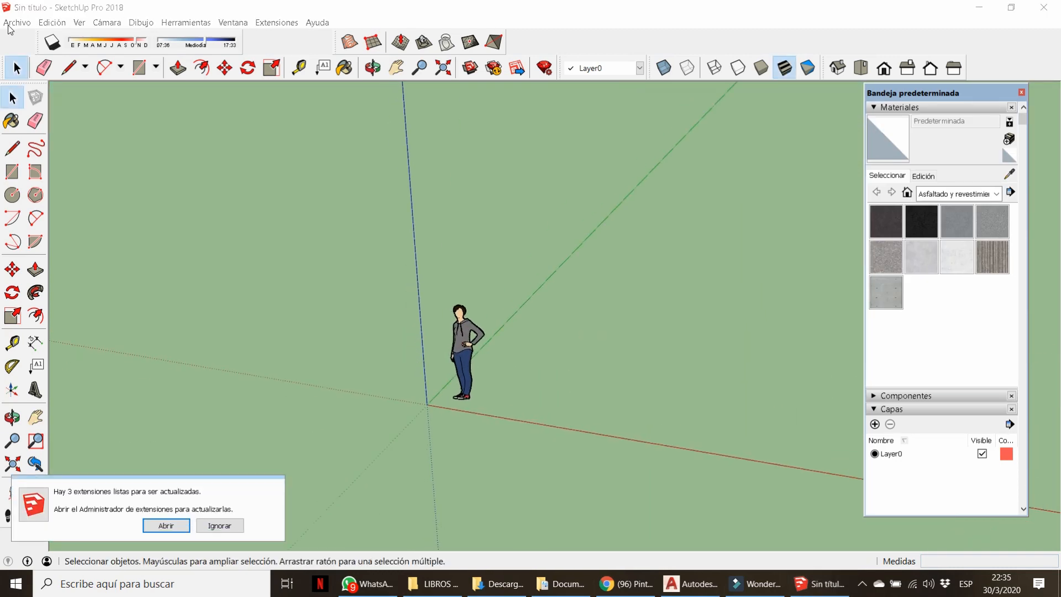
pyautogui.click(17, 22)
pyautogui.click(487, 340)
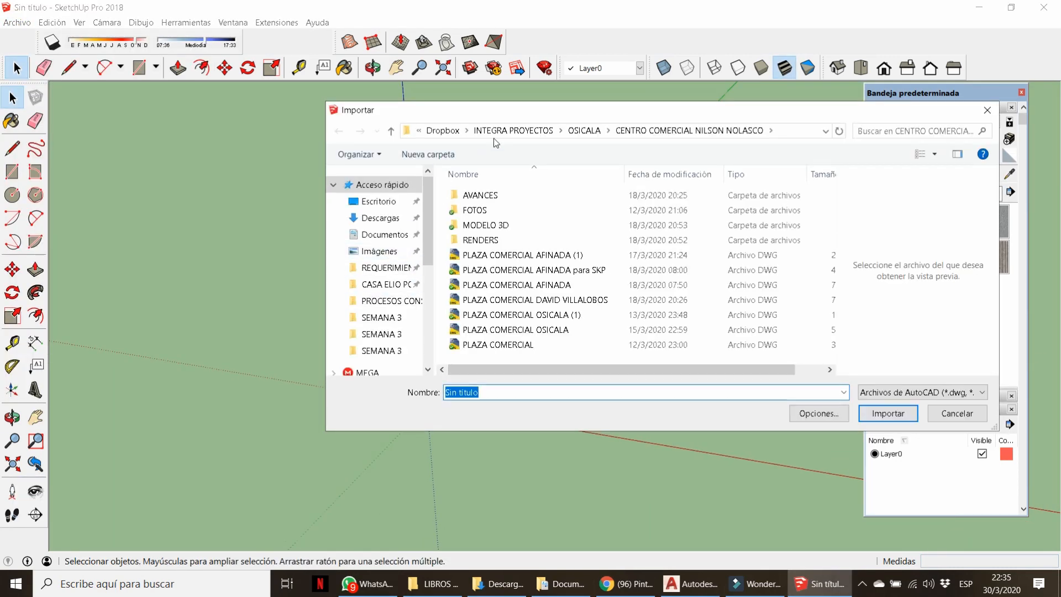
pyautogui.click(499, 133)
pyautogui.scroll(-5, 540, 330)
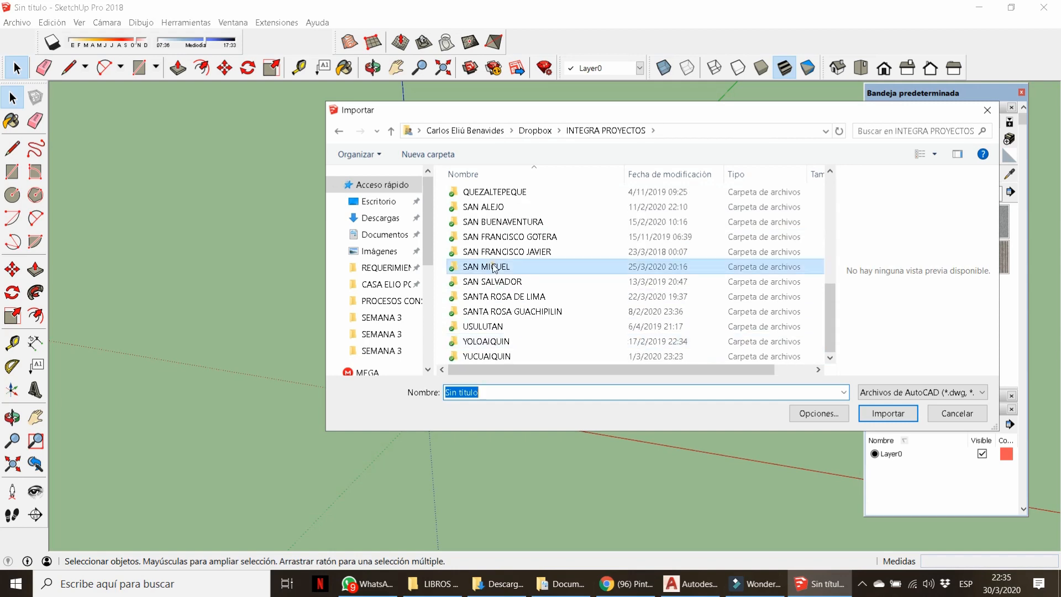
pyautogui.doubleClick(481, 263)
pyautogui.doubleClick(495, 237)
pyautogui.doubleClick(490, 225)
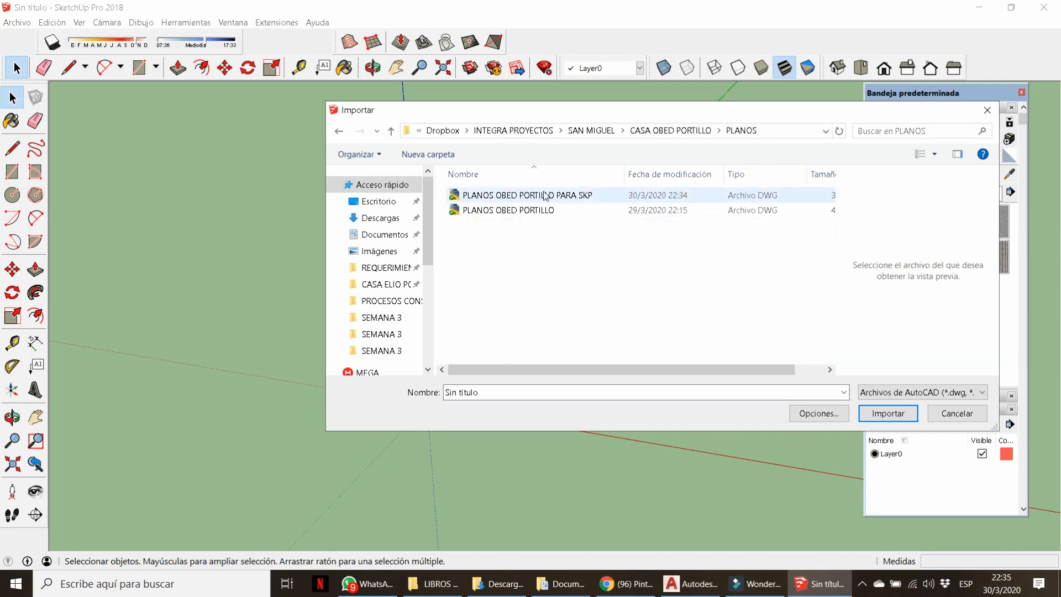
pyautogui.doubleClick(544, 195)
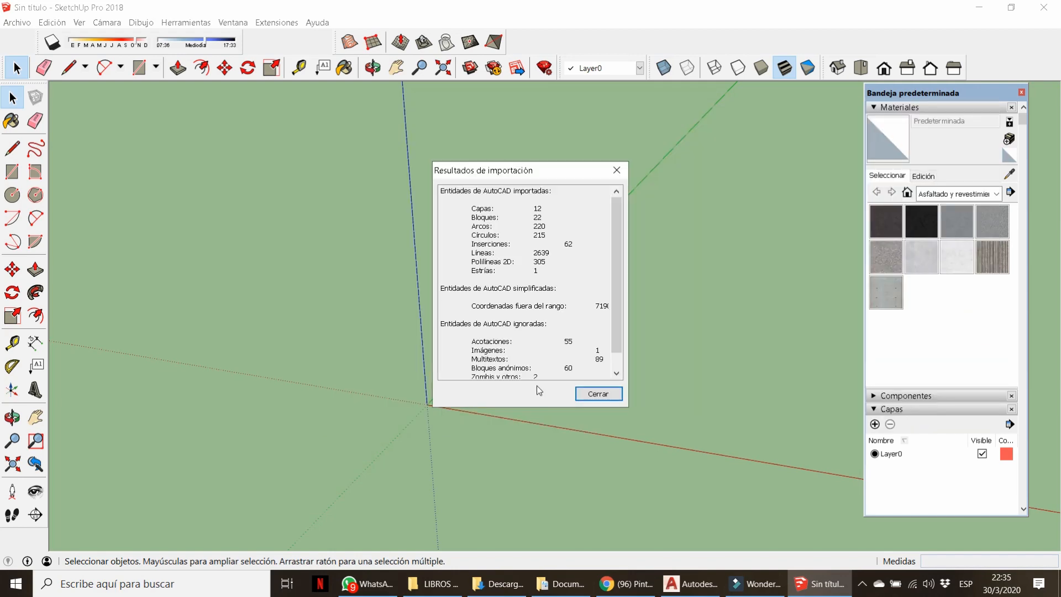
pyautogui.click(598, 393)
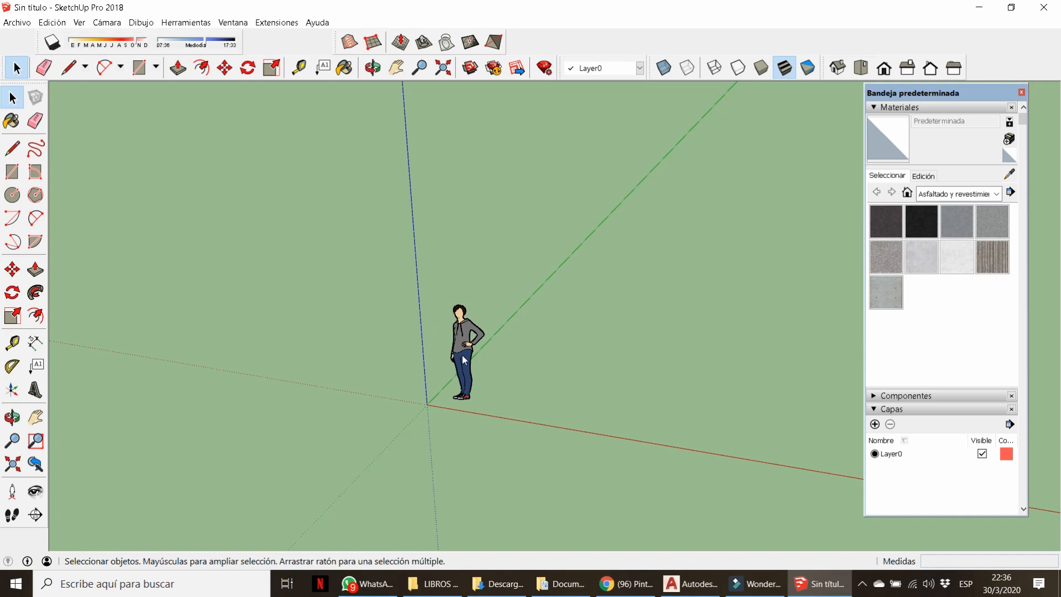
# Explode the imported drawing component into loose geometry.
pyautogui.scroll(5, 533, 508)
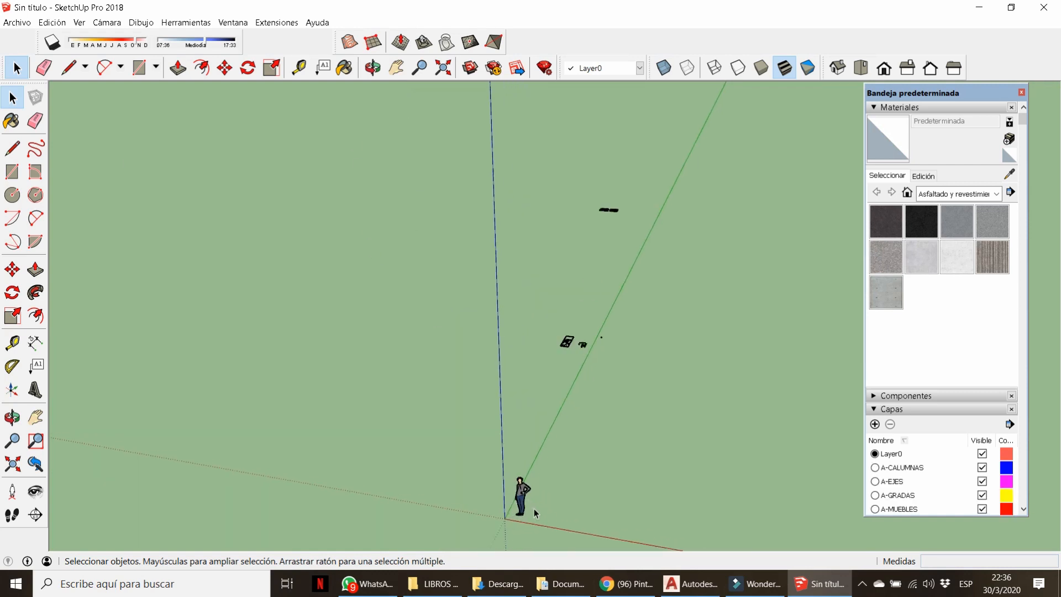
pyautogui.scroll(-2, 539, 415)
pyautogui.scroll(10, 591, 332)
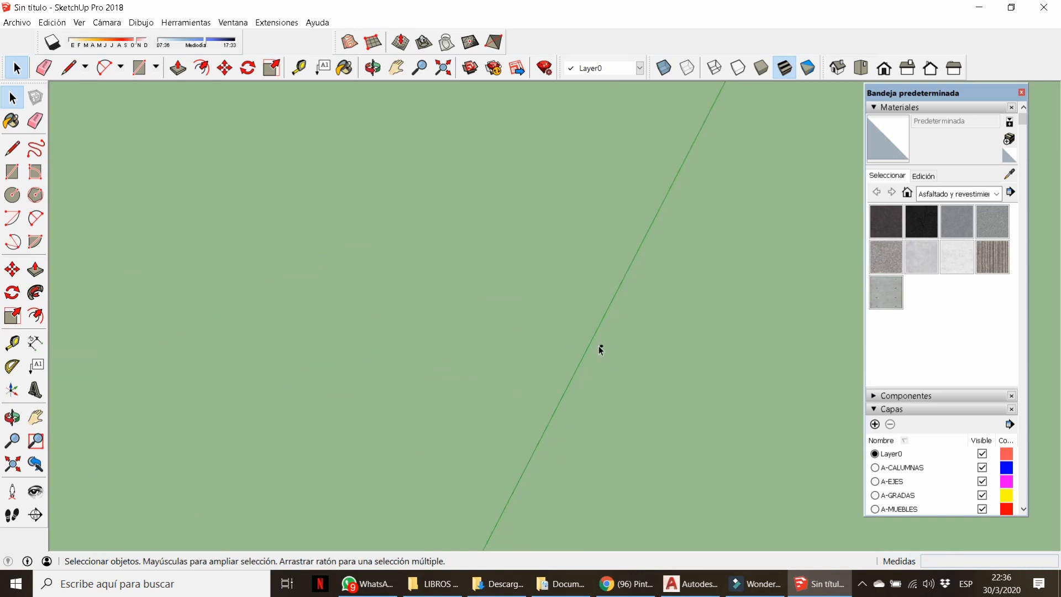
pyautogui.scroll(5, 603, 351)
pyautogui.rightClick(562, 342)
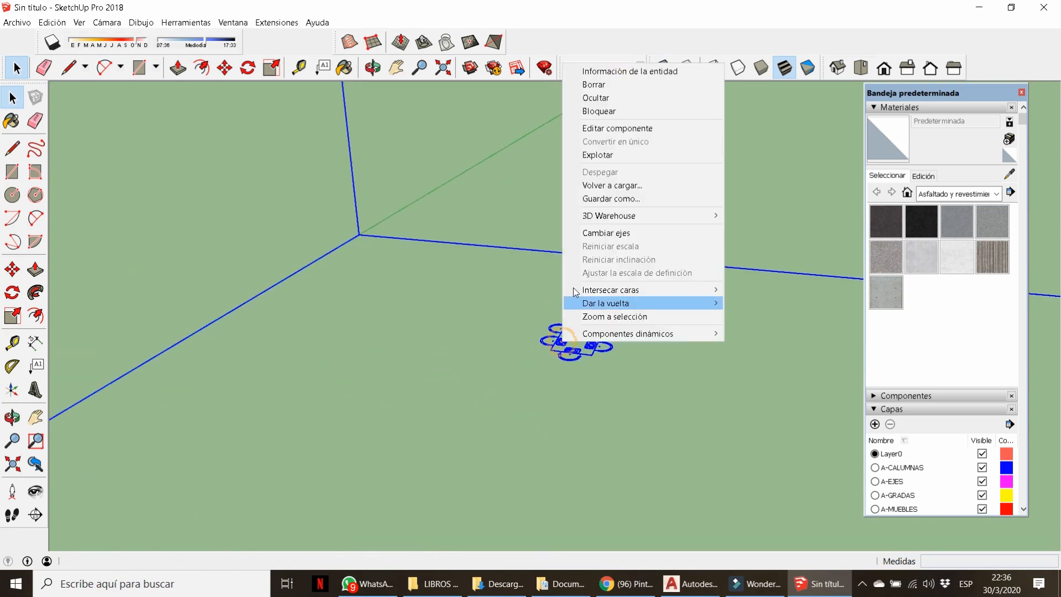
pyautogui.click(593, 158)
# Delete the small figure, the stray line and the dot from the imported plans.
pyautogui.click(555, 343)
pyautogui.scroll(-4, 552, 342)
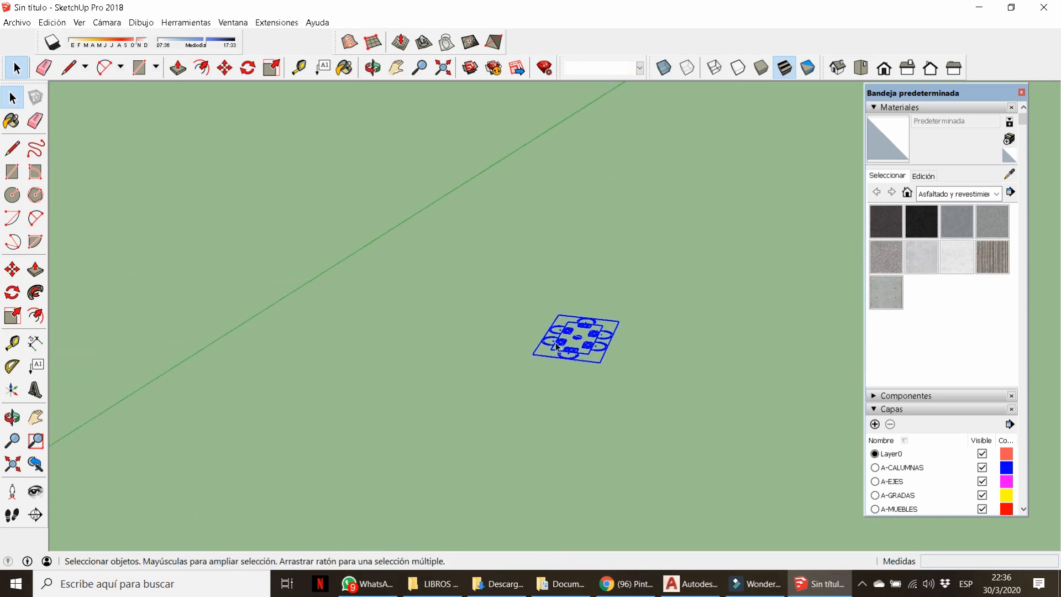
pyautogui.scroll(-8, 560, 343)
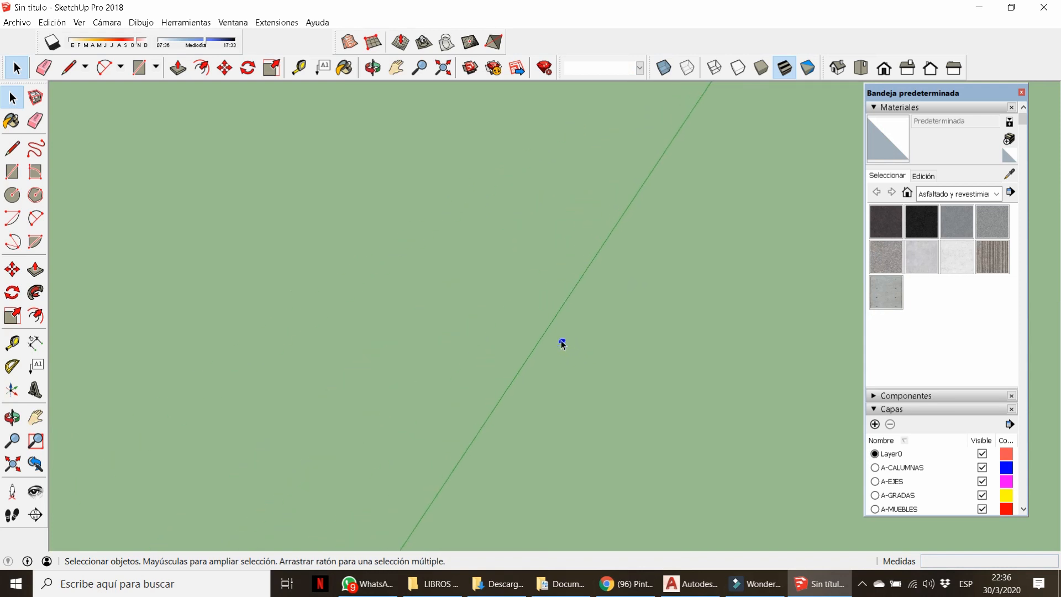
pyautogui.moveTo(465, 121); pyautogui.dragTo(654, 355)
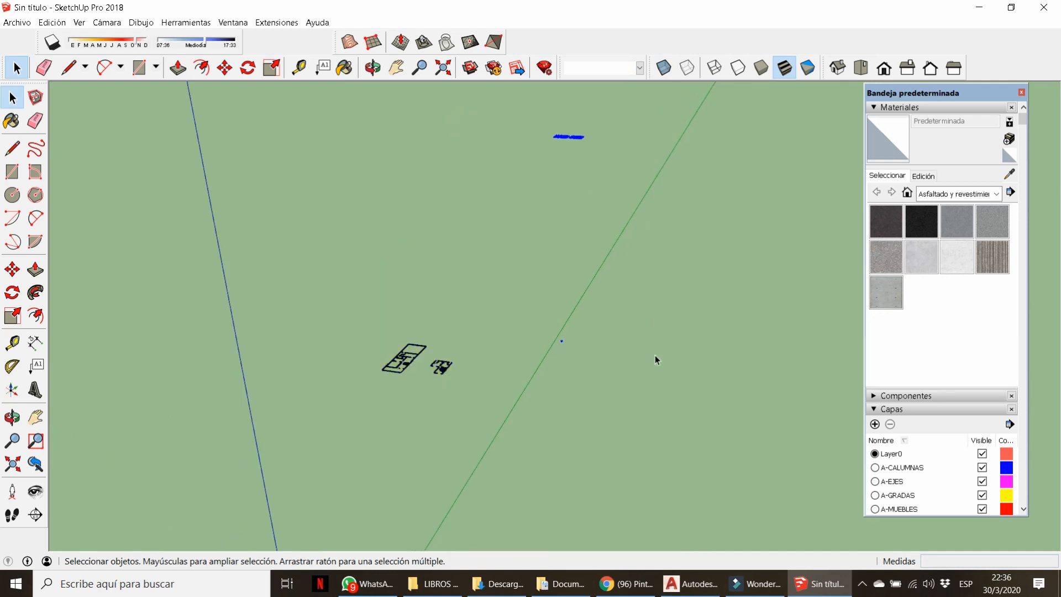
pyautogui.press('Delete')
pyautogui.scroll(-4, 474, 323)
pyautogui.scroll(2, 435, 344)
# Select the left floor plan, then start a trial Tape Measure reading and cancel it.
pyautogui.moveTo(451, 372); pyautogui.dragTo(412, 294, button='middle')
pyautogui.click(439, 345)
pyautogui.scroll(2, 440, 344)
pyautogui.scroll(5, 440, 347)
pyautogui.press('t')
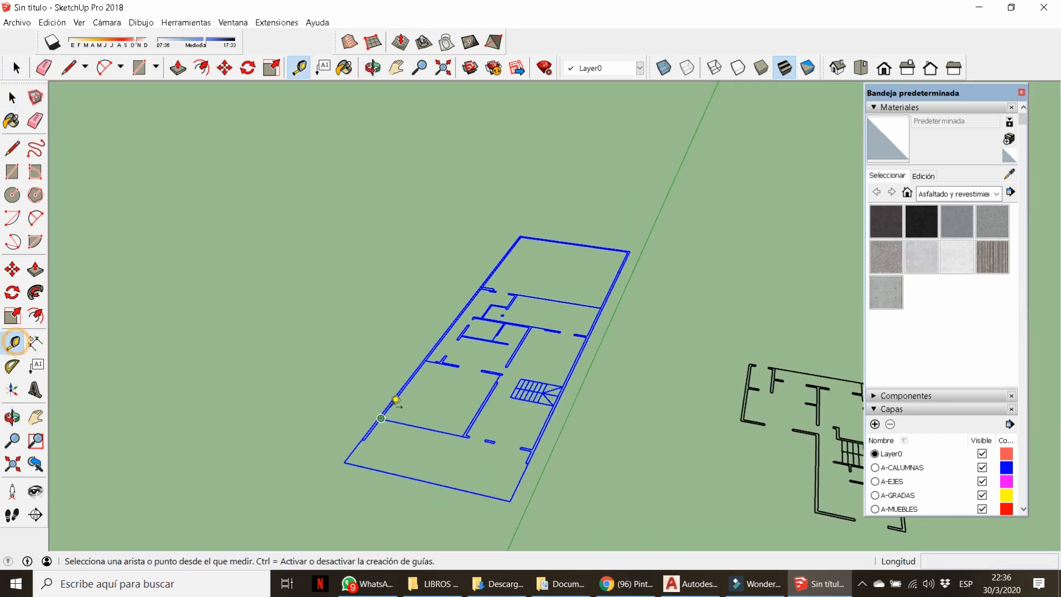
pyautogui.scroll(5, 320, 456)
pyautogui.click(317, 467)
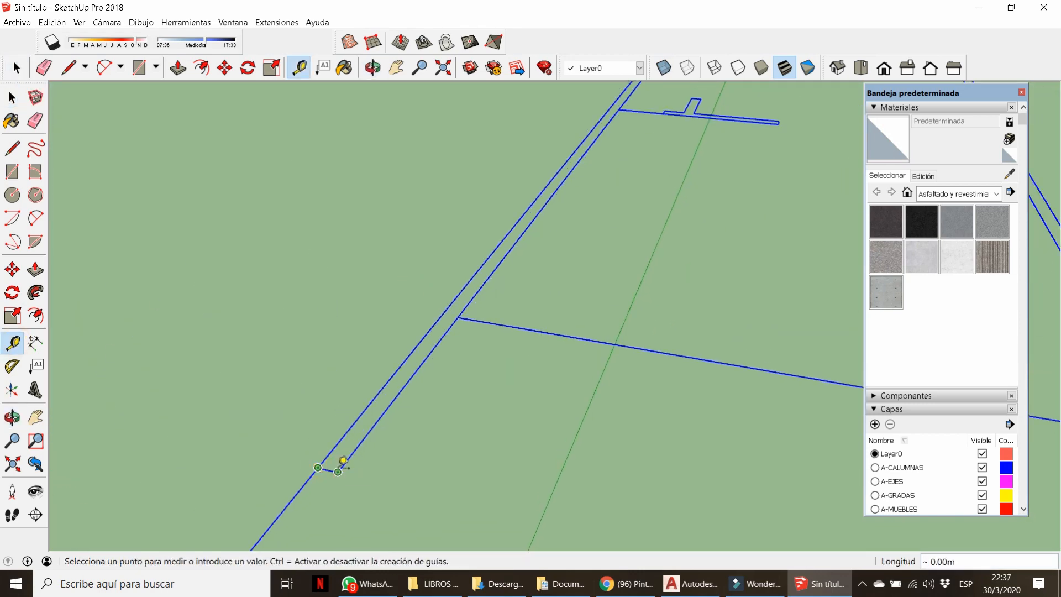
pyautogui.press('Escape')
pyautogui.scroll(-8, 426, 419)
# Scale both floor plans up by a factor of 1000.
pyautogui.press('space')
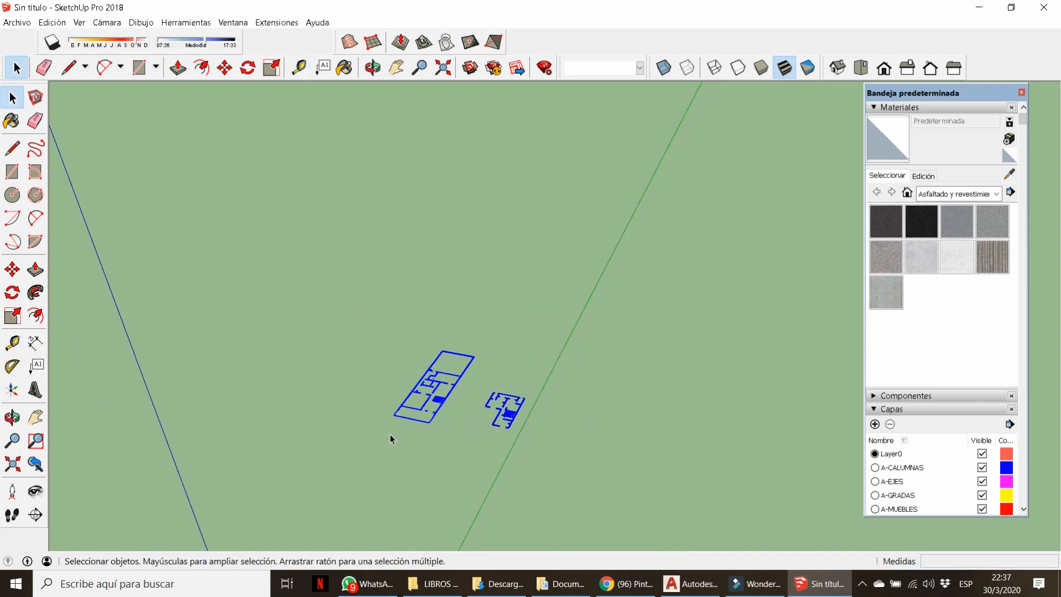
pyautogui.press('s')
pyautogui.click(540, 367)
pyautogui.write('1000')
pyautogui.press('Return')
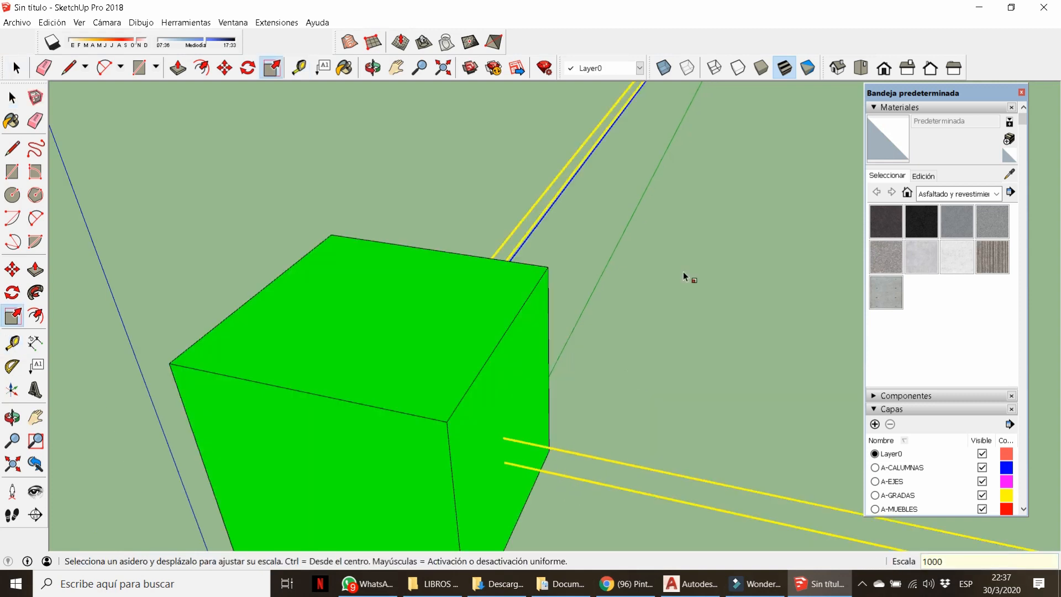
pyautogui.scroll(-5, 426, 387)
pyautogui.scroll(5, 461, 324)
# Measure a wall at 3.81 m with the Tape Measure, then open Windows search.
pyautogui.press('t')
pyautogui.click(408, 349)
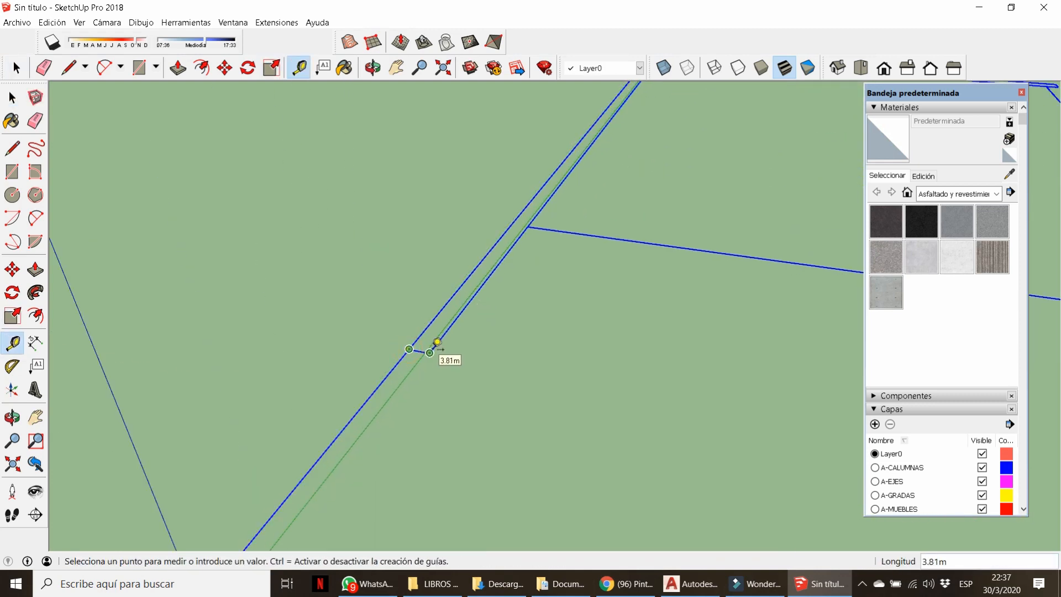
pyautogui.scroll(-5, 438, 342)
pyautogui.press('super')
# Compute 1 ÷ 0.0254 = 39.37007874015748 in Calculator.
pyautogui.write('CA')
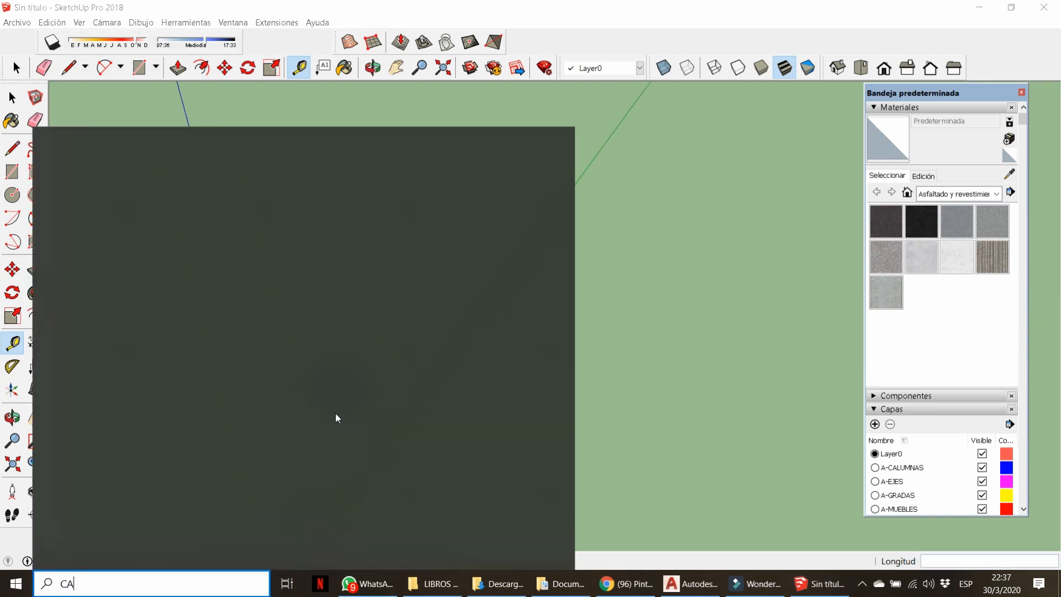
pyautogui.write('L')
pyautogui.click(182, 213)
pyautogui.write('1')
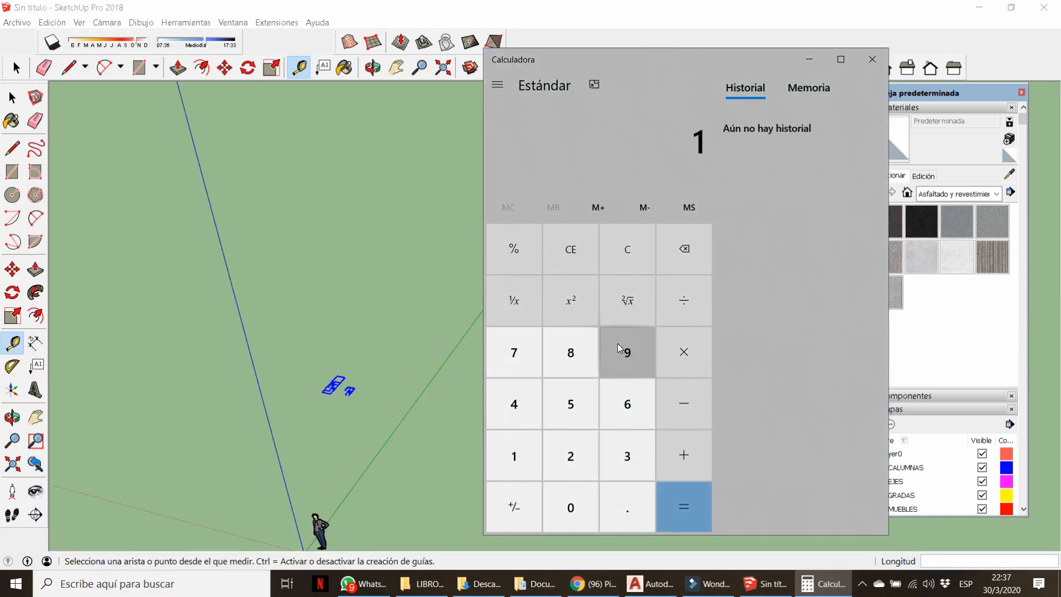
pyautogui.write('/0.0254')
pyautogui.press('Return')
pyautogui.press('Return')
pyautogui.write('1/0.0254')
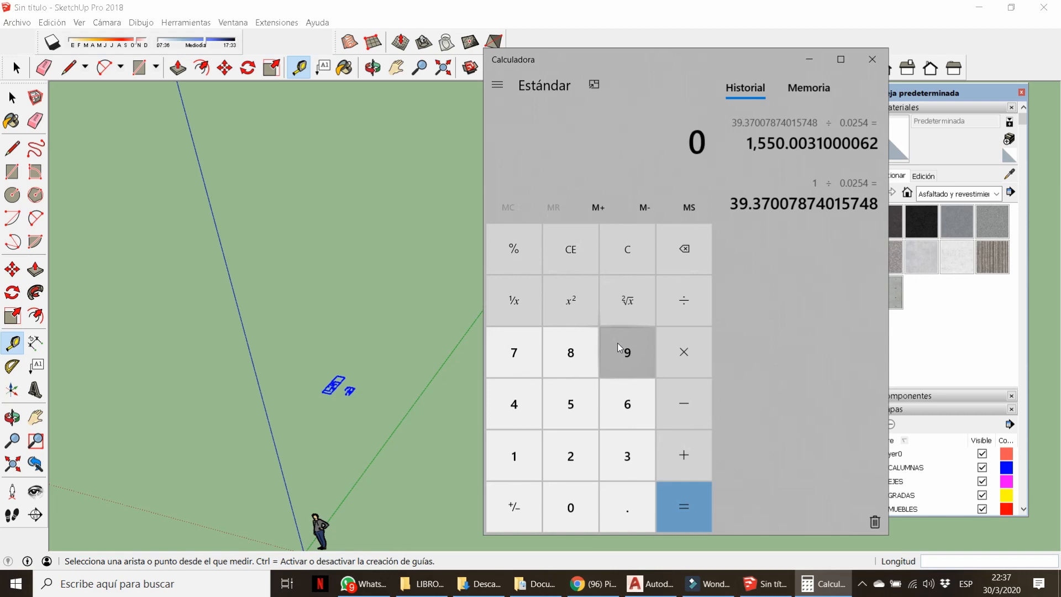
pyautogui.press('Return')
# Arrange SketchUp and Calculator side by side, then start scaling the selected floor plans.
pyautogui.doubleClick(575, 10)
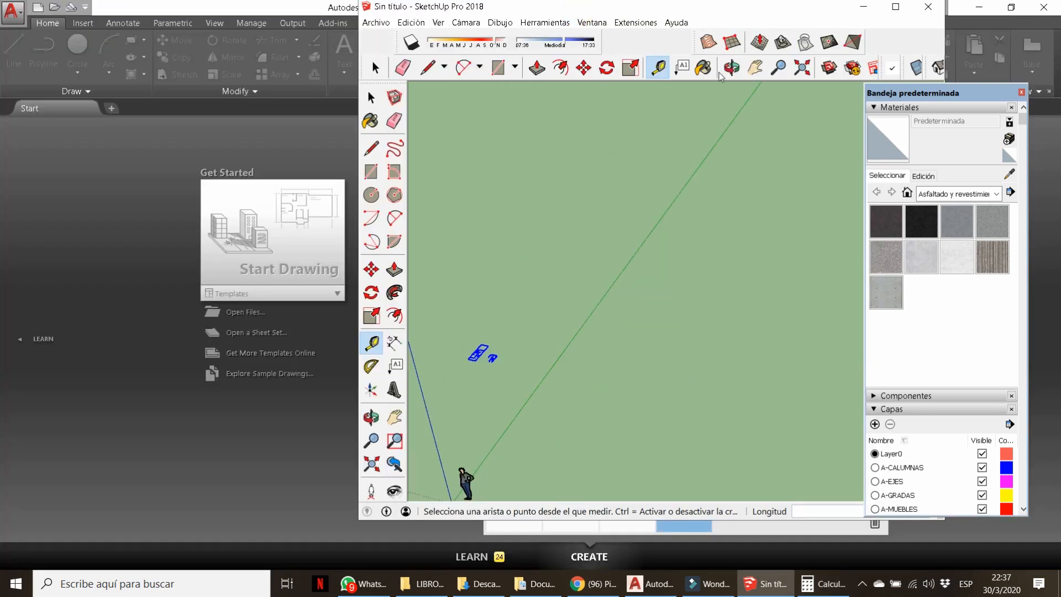
pyautogui.moveTo(687, 12)
pyautogui.mouseDown()
pyautogui.moveTo(514, 9)
pyautogui.moveTo(440, 33)
pyautogui.moveTo(347, 8)
pyautogui.mouseUp()
pyautogui.moveTo(708, 62); pyautogui.dragTo(851, 49)
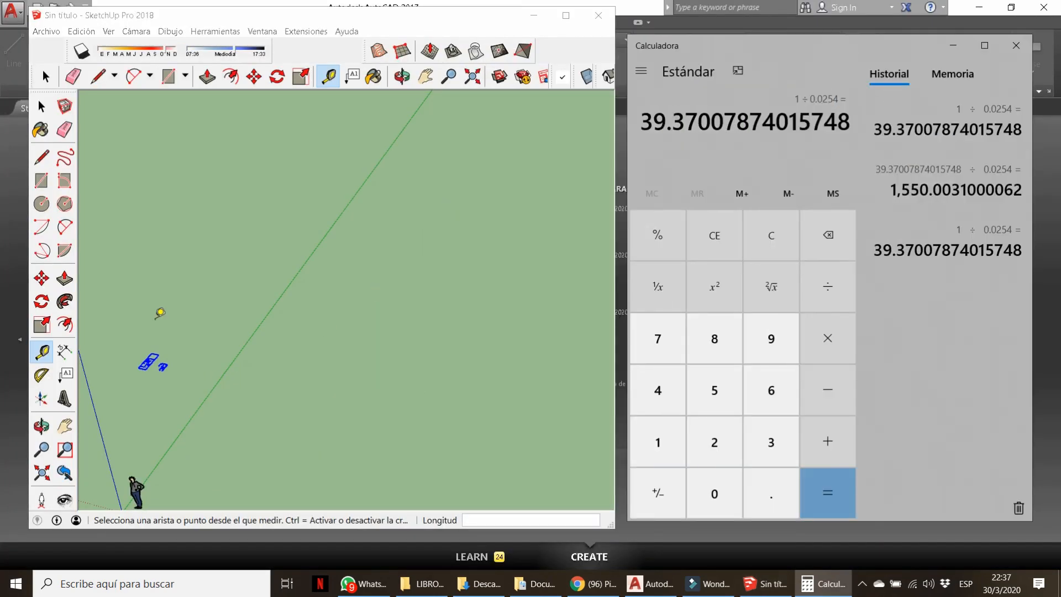
pyautogui.click(42, 106)
pyautogui.scroll(4, 89, 386)
pyautogui.click(42, 324)
pyautogui.moveTo(279, 330); pyautogui.dragTo(338, 318)
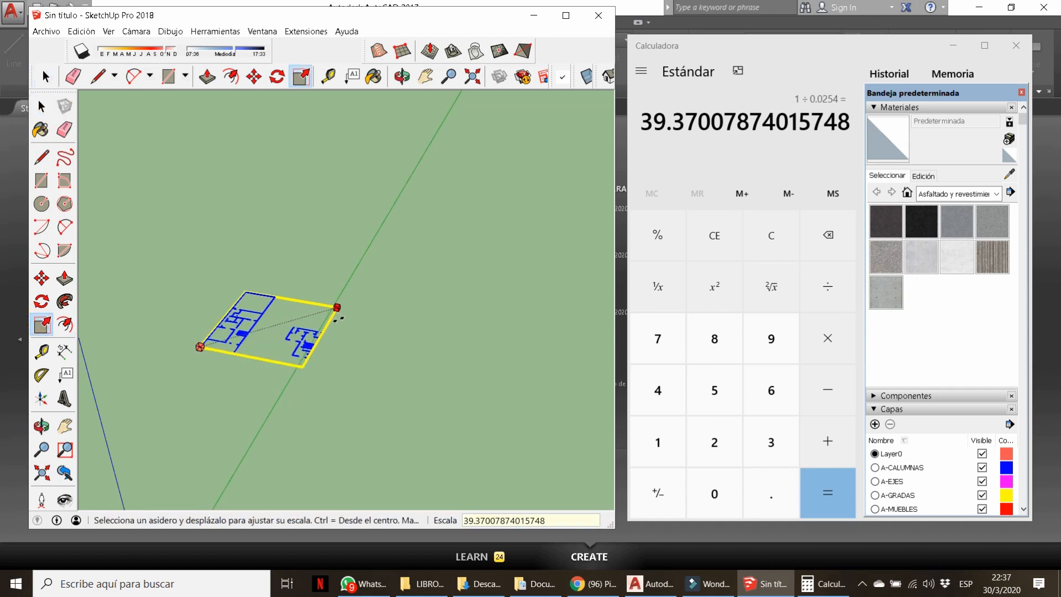
# Apply the 39.37 scale factor to the plans, check a wall, and maximize SketchUp.
pyautogui.press('Return')
pyautogui.press('t')
pyautogui.click(257, 276)
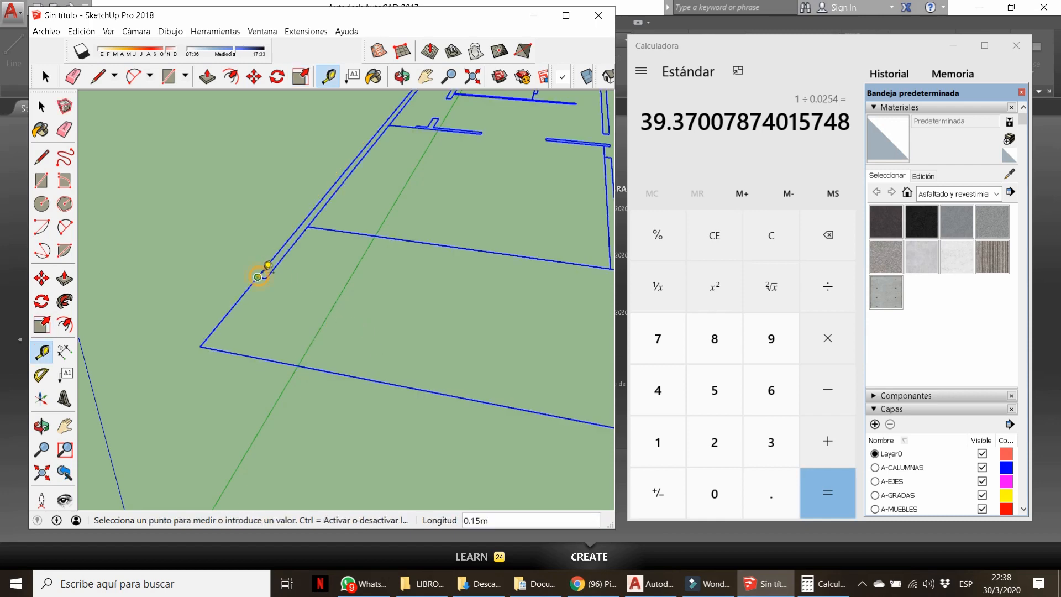
pyautogui.click(567, 17)
pyautogui.scroll(-6, 426, 294)
pyautogui.scroll(4, 426, 295)
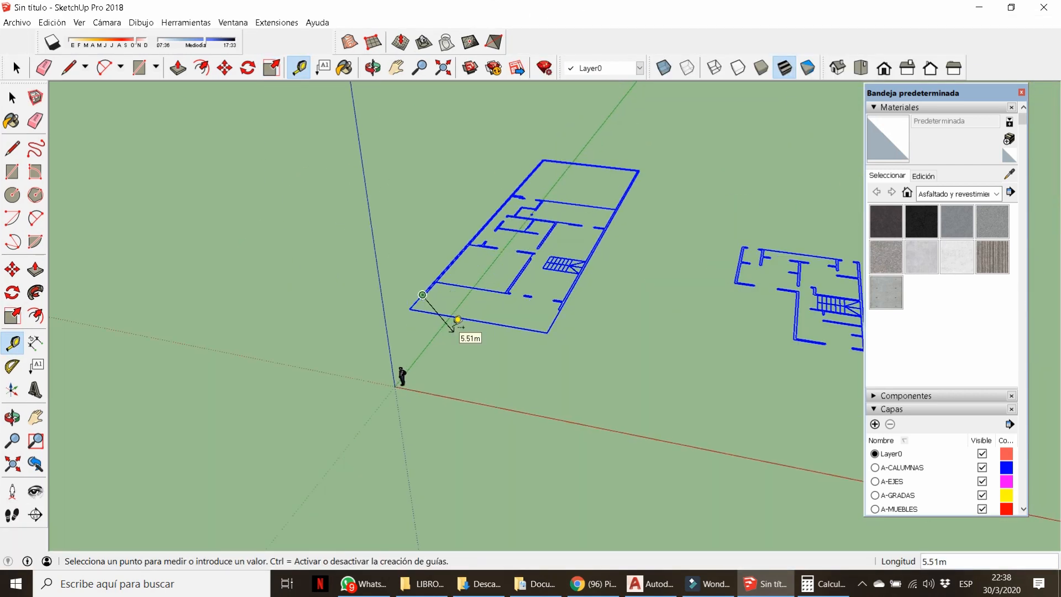
# Move the floor plan from a wall endpoint to the model origin and reposition it.
pyautogui.press('m')
pyautogui.click(407, 271)
pyautogui.scroll(-3, 420, 298)
pyautogui.scroll(4, 398, 455)
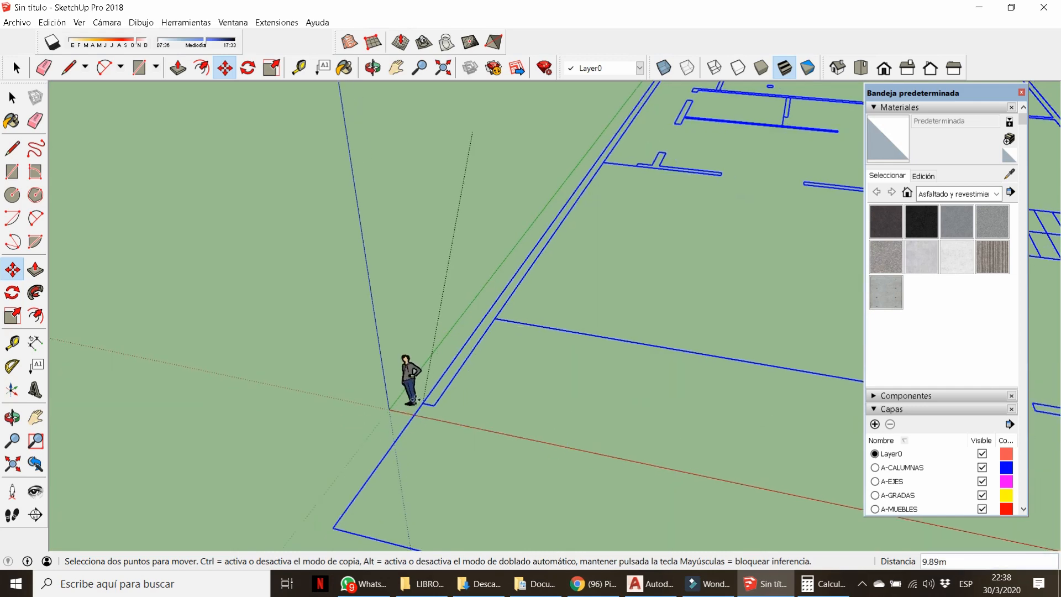
pyautogui.click(407, 398)
pyautogui.click(469, 412)
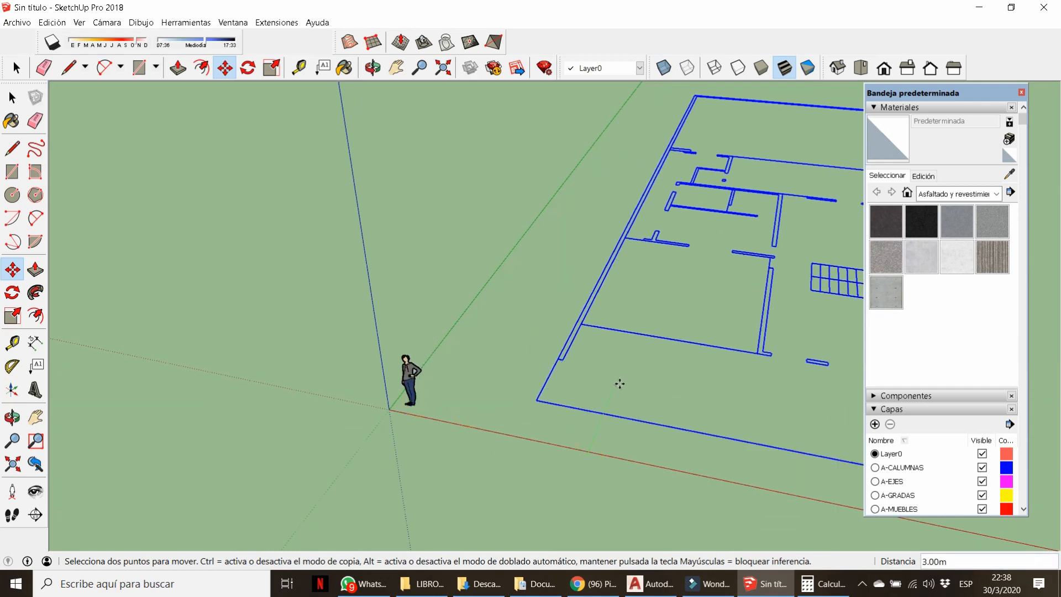
pyautogui.click(620, 382)
# Clear the selection, view the plans at an angle, and select a wall edge.
pyautogui.press('space')
pyautogui.click(517, 415)
pyautogui.scroll(-4, 458, 420)
pyautogui.moveTo(459, 420); pyautogui.dragTo(417, 438, button='middle')
pyautogui.scroll(3, 395, 416)
pyautogui.scroll(-3, 412, 418)
pyautogui.click(442, 407)
pyautogui.scroll(4, 375, 438)
# Draw short lines across the outer and inner wall ends to close them into faces.
pyautogui.press('l')
pyautogui.scroll(3, 312, 427)
pyautogui.click(323, 397)
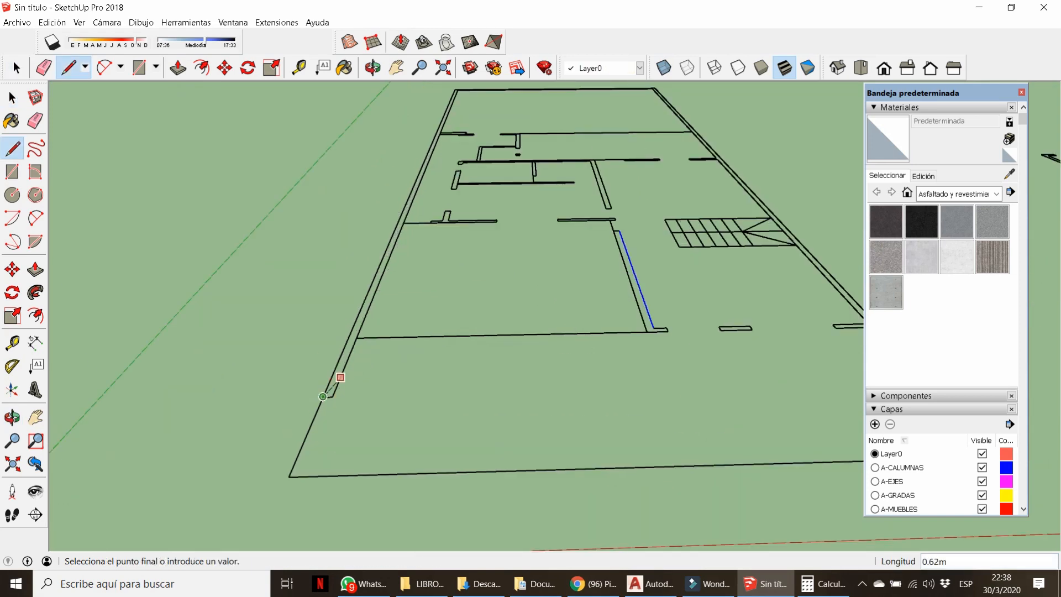
pyautogui.click(332, 396)
pyautogui.scroll(-2, 332, 397)
pyautogui.moveTo(580, 356); pyautogui.dragTo(498, 432, button='middle')
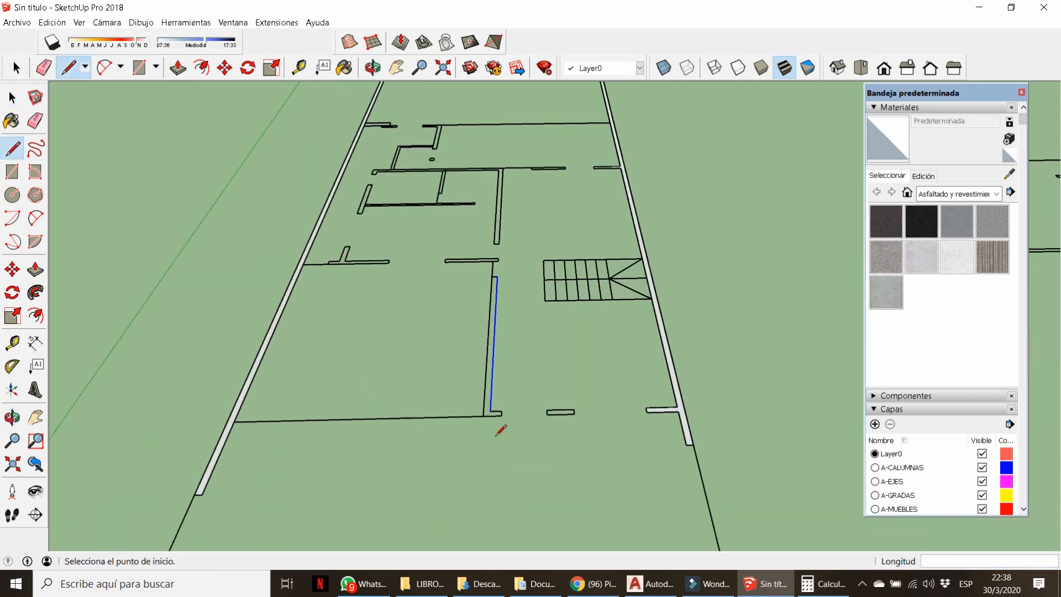
pyautogui.scroll(3, 498, 432)
pyautogui.click(504, 403)
pyautogui.click(503, 397)
pyautogui.scroll(-3, 497, 412)
pyautogui.press('space')
pyautogui.click(493, 426)
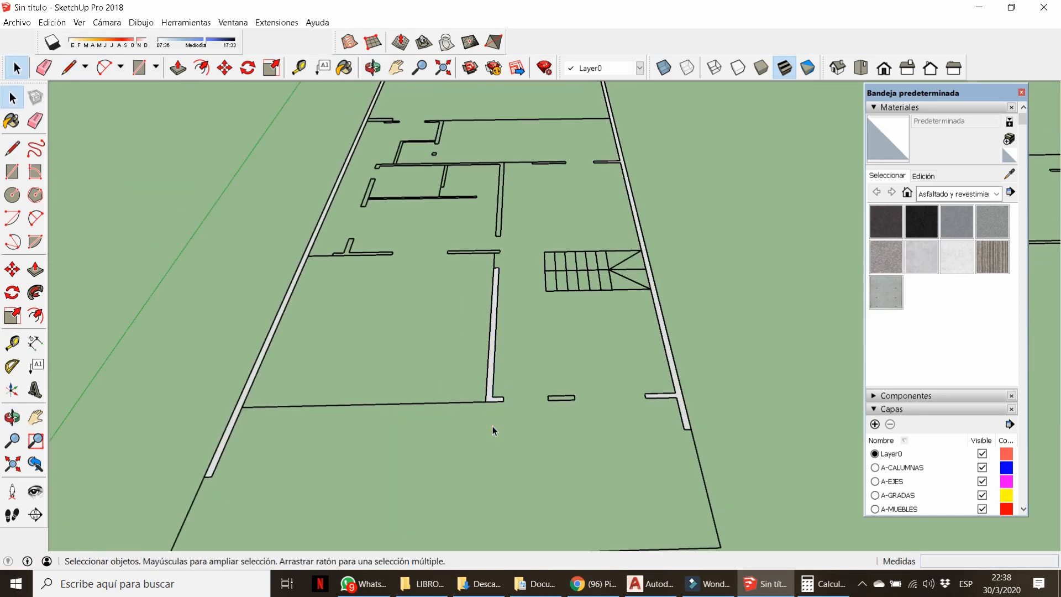
# Retrace the stairs' middle edge and close the stair triangles to fill the stair faces.
pyautogui.press('l')
pyautogui.moveTo(534, 285); pyautogui.dragTo(537, 299, button='middle')
pyautogui.scroll(3, 562, 290)
pyautogui.click(539, 291)
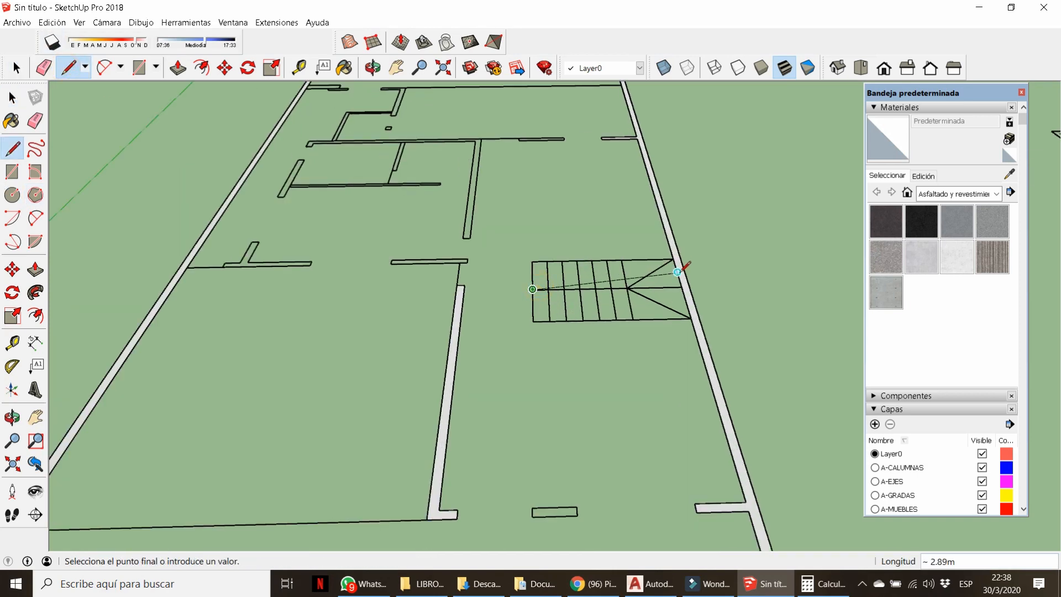
pyautogui.click(681, 287)
pyautogui.click(621, 262)
pyautogui.click(673, 262)
pyautogui.scroll(2, 632, 308)
pyautogui.click(633, 328)
# Fill the T-shaped wall with a 0.15m closing line and close the adjacent wall's lower end.
pyautogui.click(709, 326)
pyautogui.scroll(-4, 620, 325)
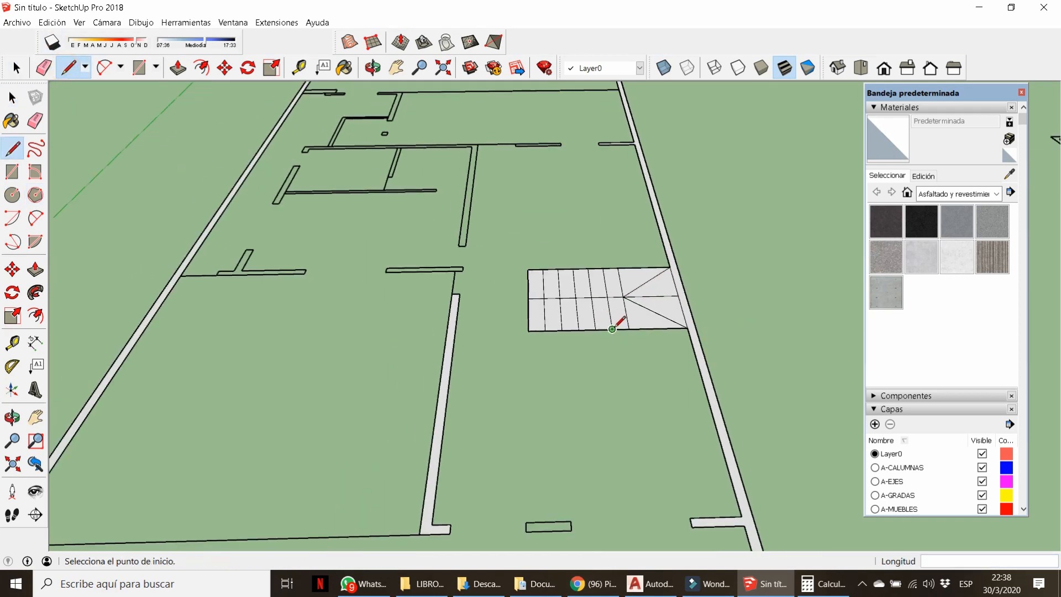
pyautogui.scroll(3, 347, 313)
pyautogui.click(335, 311)
pyautogui.click(337, 306)
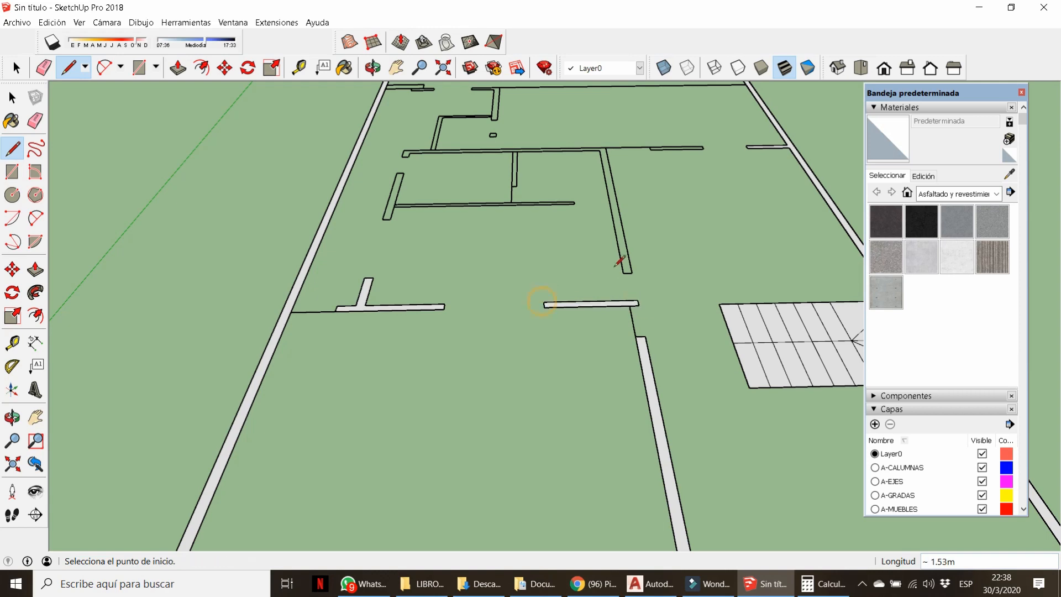
pyautogui.click(622, 273)
pyautogui.click(631, 273)
pyautogui.scroll(-4, 535, 333)
# Close the left wall's end and the inner wall so both fill with faces.
pyautogui.moveTo(534, 335); pyautogui.dragTo(565, 396, button='middle')
pyautogui.scroll(4, 492, 252)
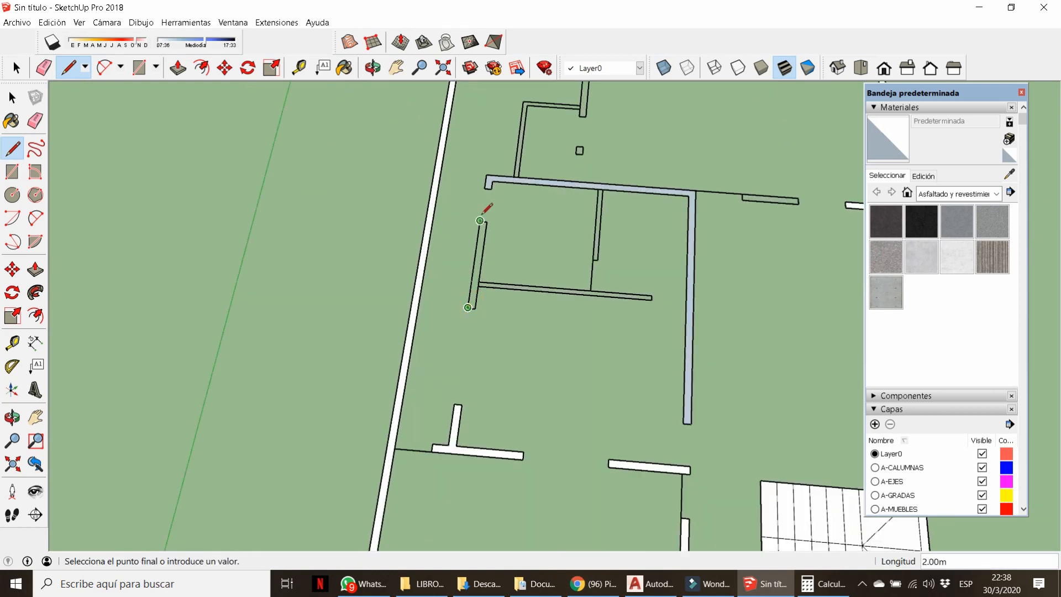
pyautogui.click(480, 220)
pyautogui.scroll(1, 602, 254)
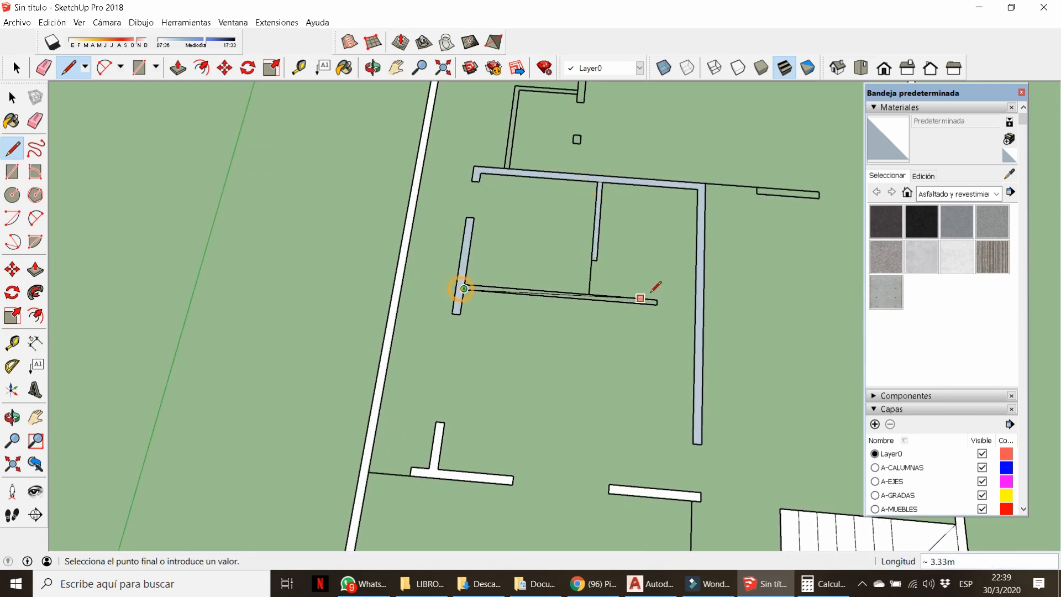
pyautogui.click(657, 303)
pyautogui.scroll(-4, 467, 294)
pyautogui.scroll(4, 565, 250)
# Fill the open floor area with 3.20m lines and close the gap beside the right wall.
pyautogui.click(513, 253)
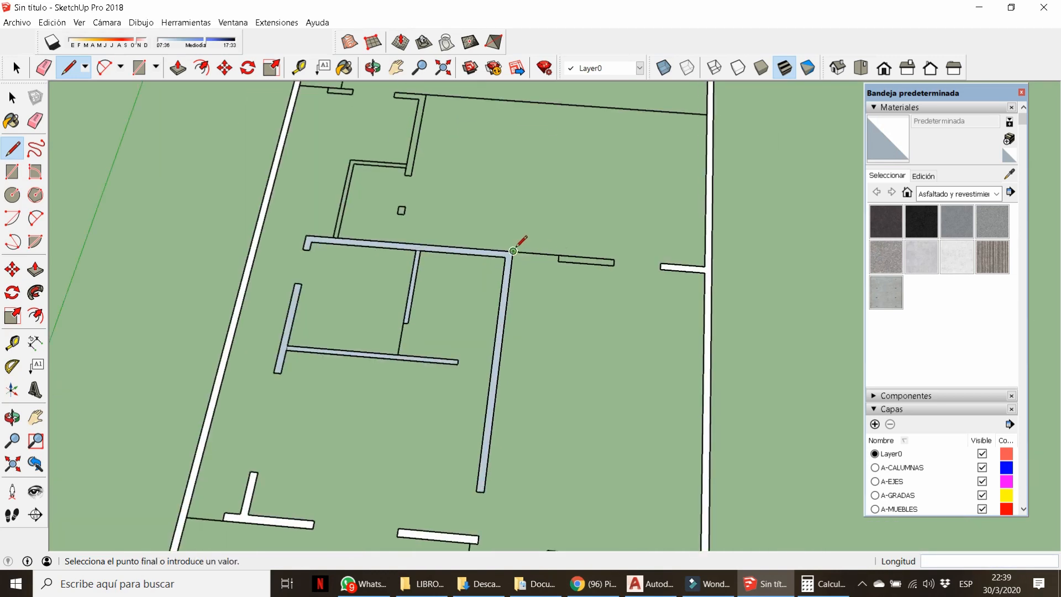
pyautogui.click(660, 263)
pyautogui.scroll(2, 669, 266)
pyautogui.click(591, 265)
pyautogui.click(660, 271)
pyautogui.scroll(-6, 578, 215)
pyautogui.scroll(4, 522, 464)
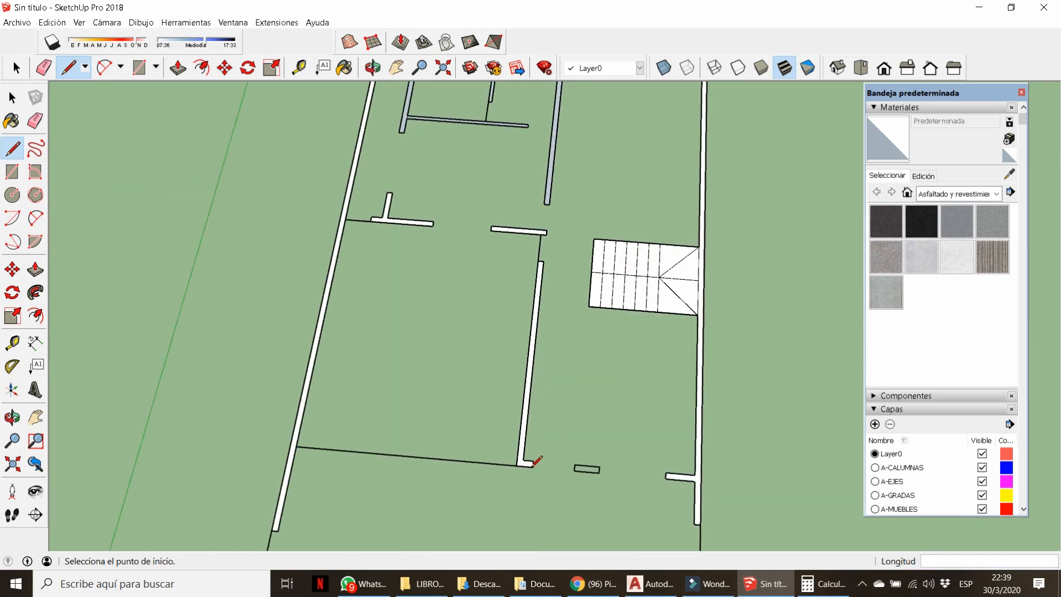
pyautogui.click(688, 480)
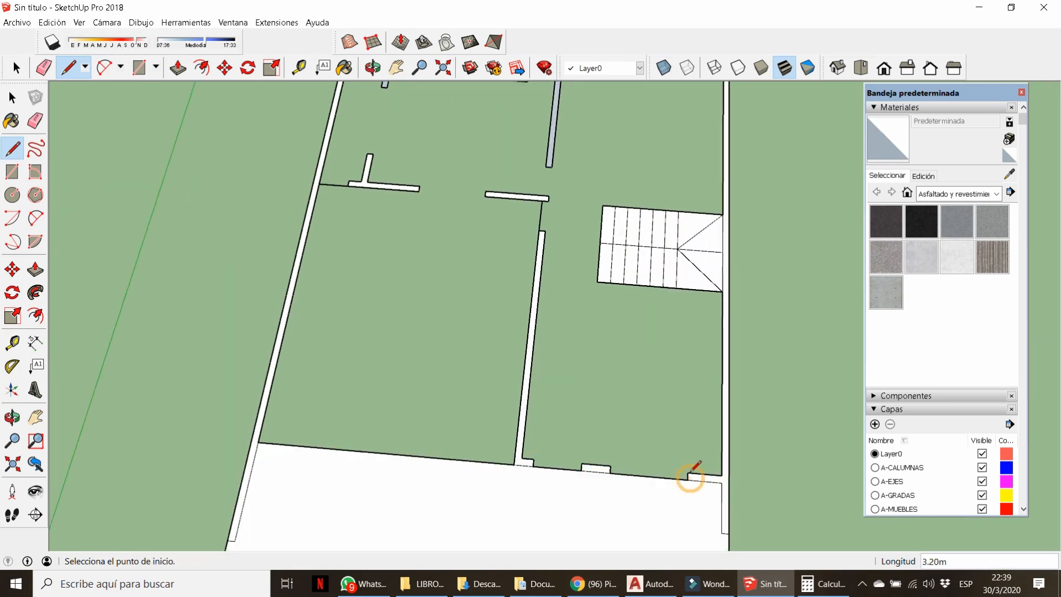
pyautogui.scroll(-3, 553, 387)
pyautogui.scroll(3, 460, 232)
# Draw 1.60m and 1.00m lines across the wall and door openings to fill the rooms.
pyautogui.click(436, 233)
pyautogui.click(516, 240)
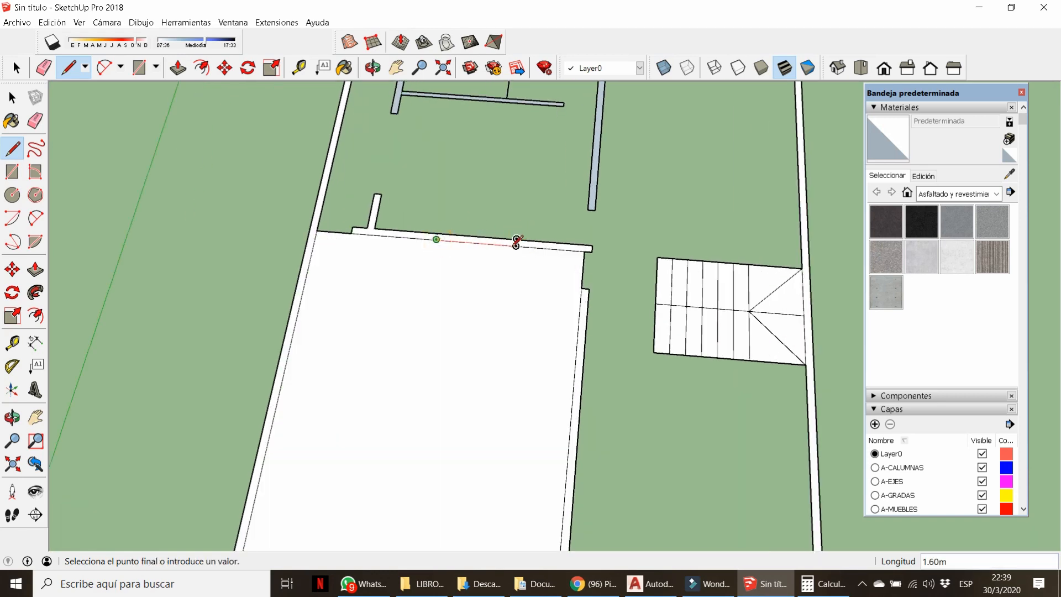
pyautogui.scroll(-5, 497, 343)
pyautogui.scroll(5, 492, 243)
pyautogui.click(507, 244)
pyautogui.click(547, 247)
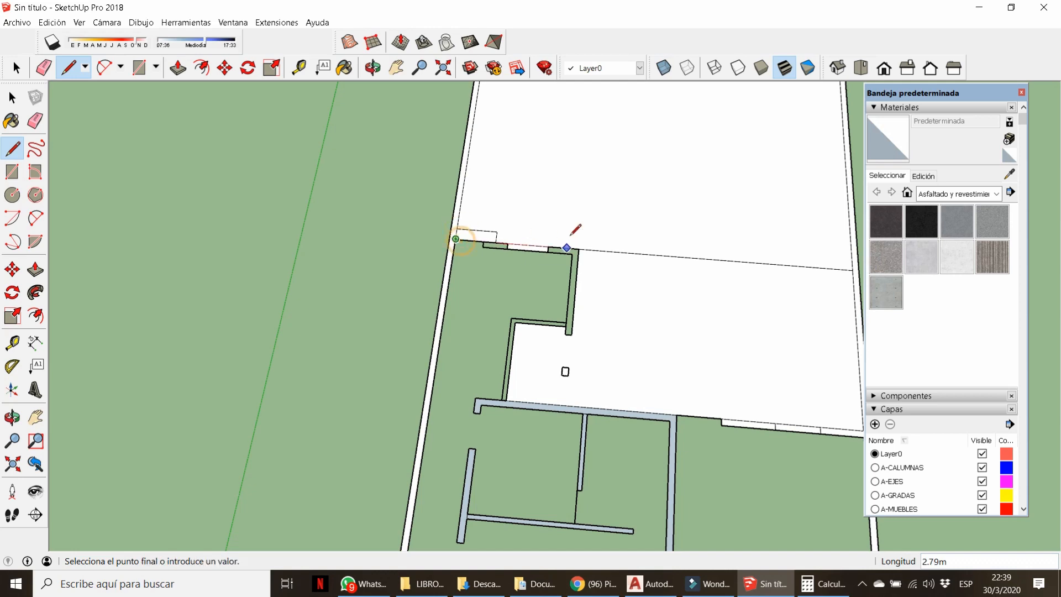
pyautogui.click(579, 248)
pyautogui.click(511, 317)
pyautogui.scroll(-3, 585, 237)
pyautogui.scroll(3, 504, 369)
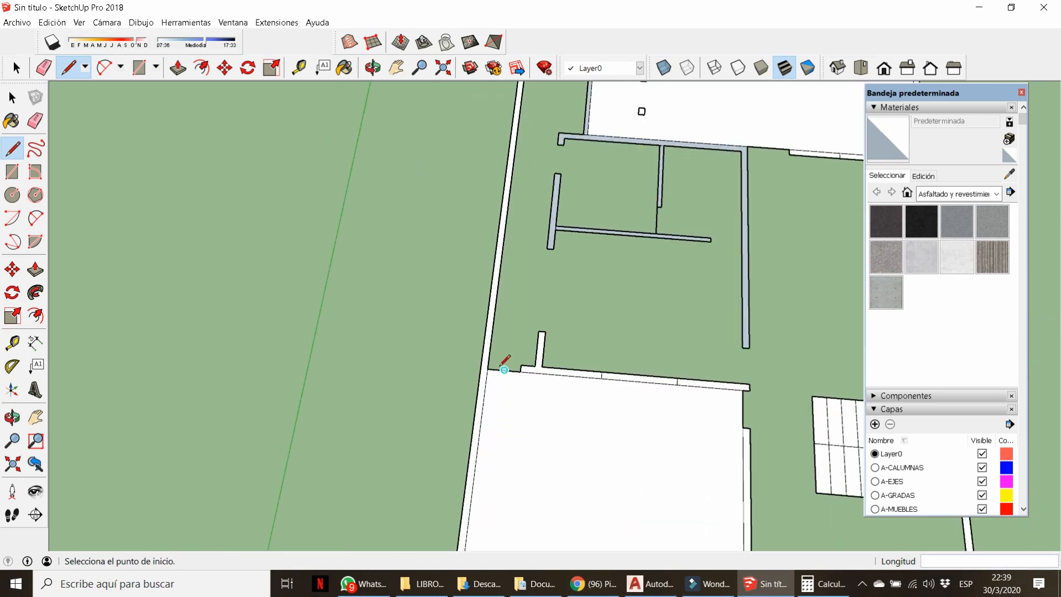
pyautogui.click(520, 368)
pyautogui.scroll(3, 539, 331)
pyautogui.scroll(-2, 458, 469)
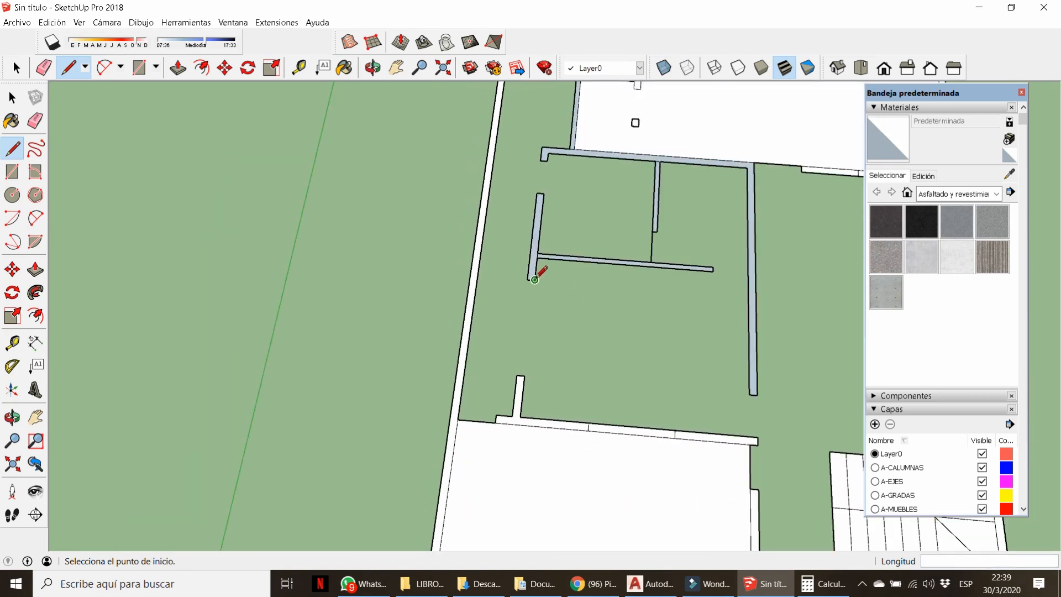
# Fill the remaining open floor with a 2.00m line near the small square column.
pyautogui.click(534, 280)
pyautogui.click(524, 377)
pyautogui.scroll(-3, 497, 321)
pyautogui.scroll(5, 532, 254)
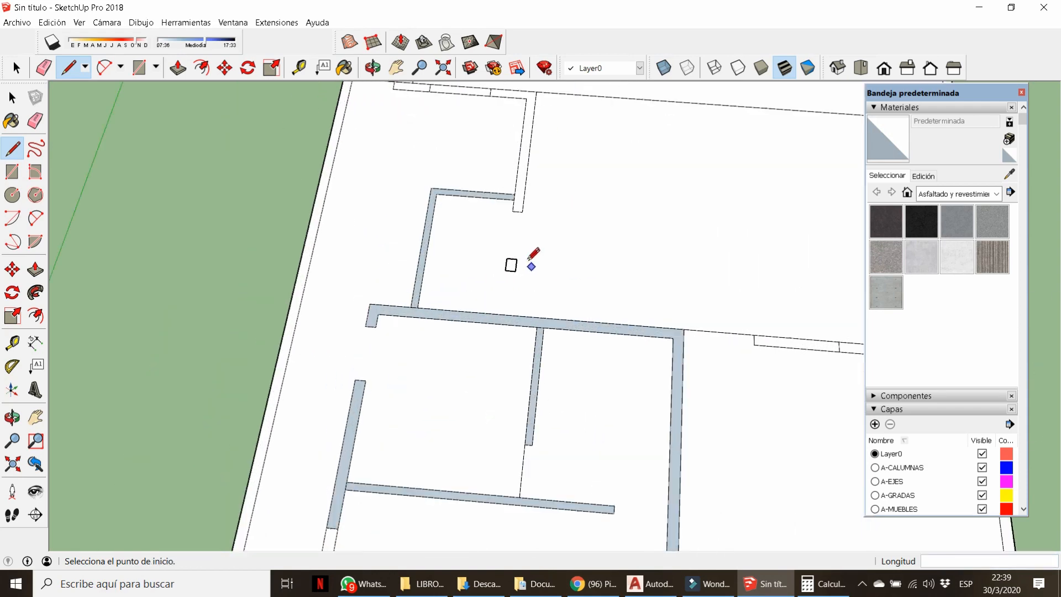
pyautogui.click(504, 257)
pyautogui.click(15, 68)
pyautogui.scroll(-3, 459, 166)
pyautogui.scroll(4, 429, 232)
# Reverse the thin and large wall faces, undoing a trial Orient Faces on the floor.
pyautogui.rightClick(429, 231)
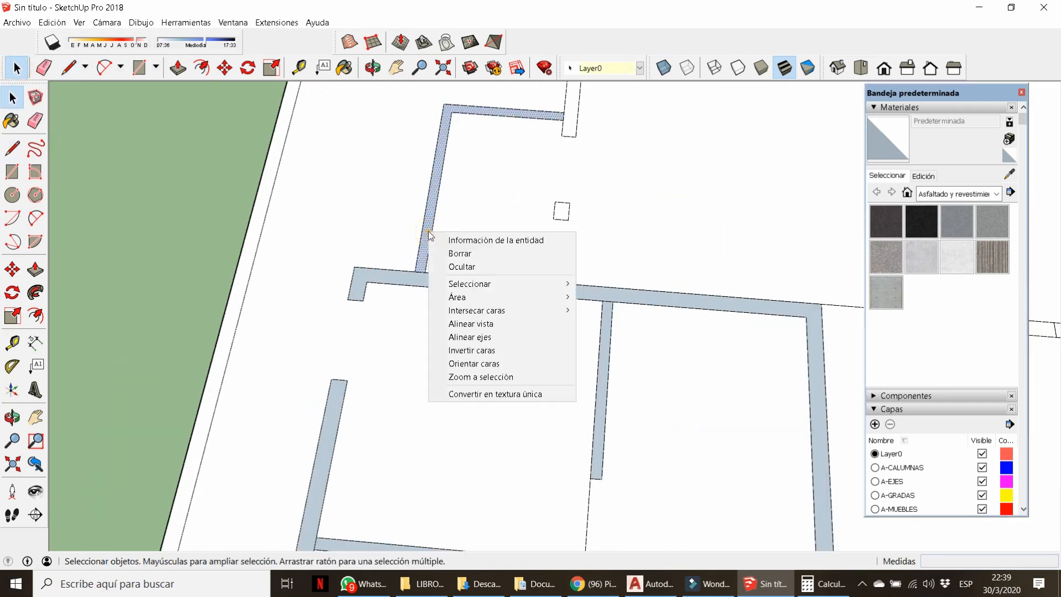
pyautogui.click(472, 350)
pyautogui.rightClick(440, 277)
pyautogui.click(501, 398)
pyautogui.rightClick(606, 339)
pyautogui.click(637, 468)
pyautogui.scroll(-3, 508, 264)
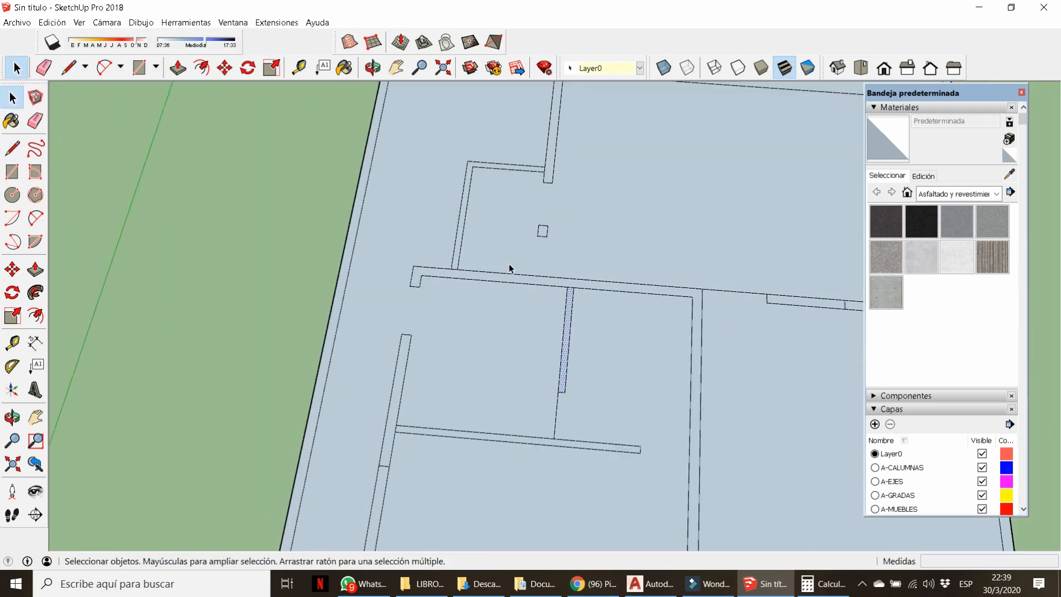
pyautogui.hotkey('ctrl', 'z')
pyautogui.scroll(4, 567, 360)
# Reverse the left, middle and bottom wall faces with Invertir caras so they show white.
pyautogui.rightClick(551, 364)
pyautogui.click(585, 470)
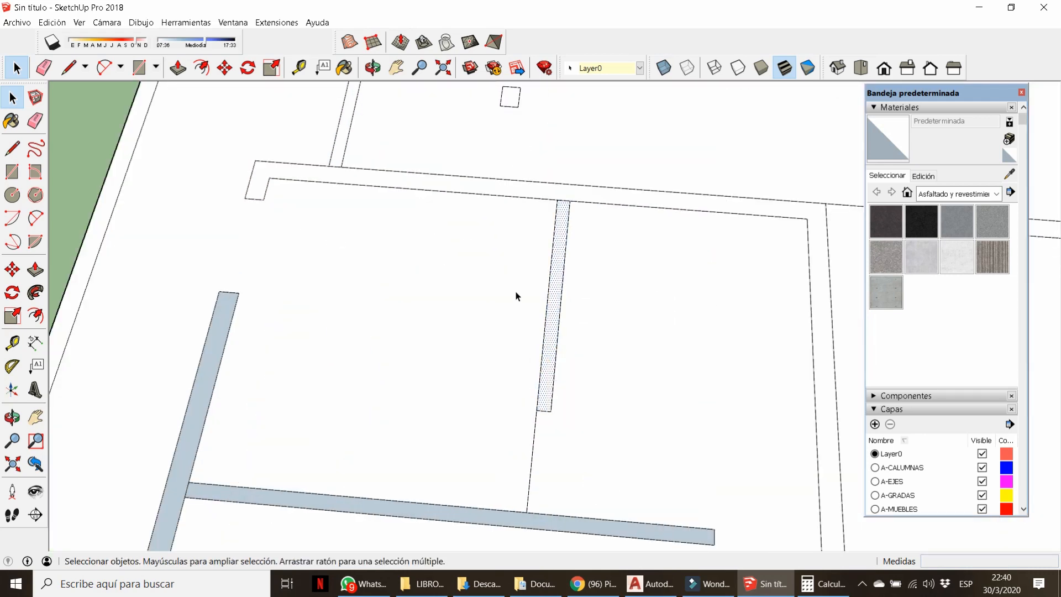
pyautogui.scroll(-3, 516, 296)
pyautogui.rightClick(296, 374)
pyautogui.click(361, 493)
pyautogui.rightClick(348, 428)
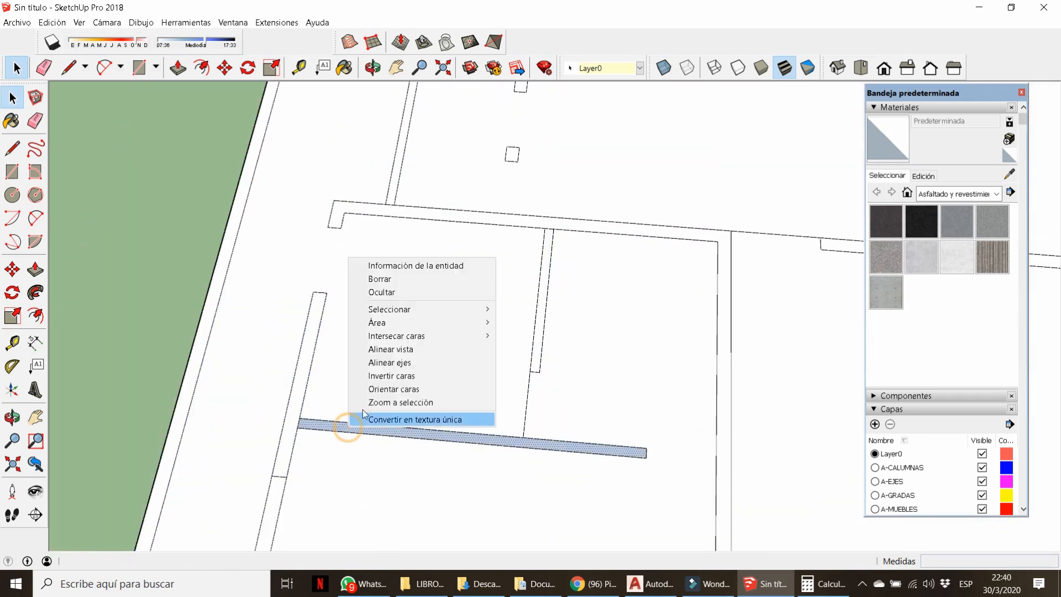
pyautogui.click(386, 377)
pyautogui.scroll(-9, 397, 340)
pyautogui.click(506, 380)
pyautogui.scroll(4, 460, 418)
pyautogui.moveTo(457, 415); pyautogui.dragTo(401, 404, button='middle')
pyautogui.scroll(-4, 402, 408)
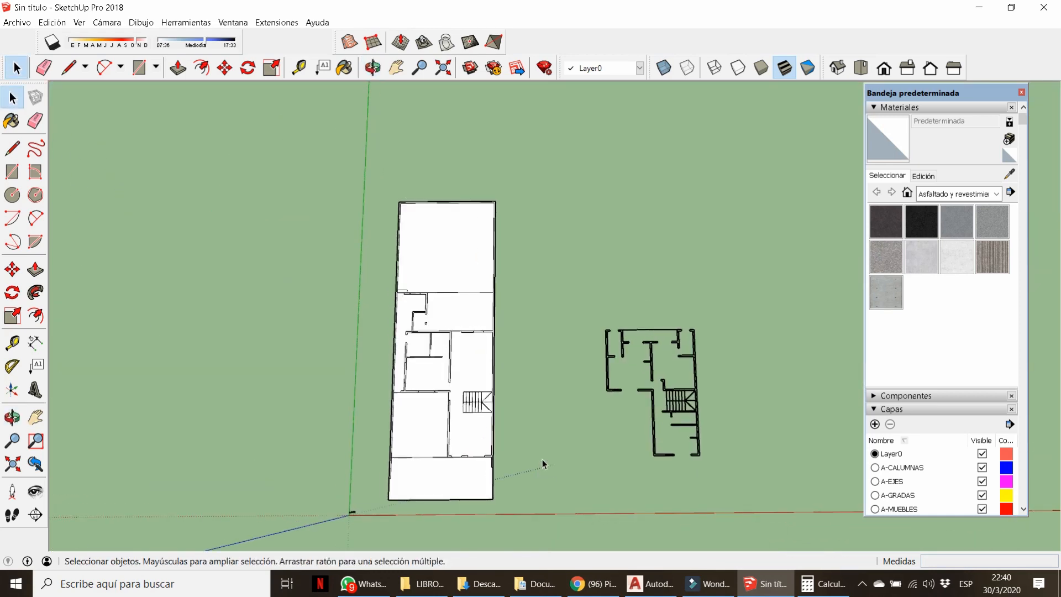
pyautogui.press('l')
pyautogui.scroll(5, 549, 217)
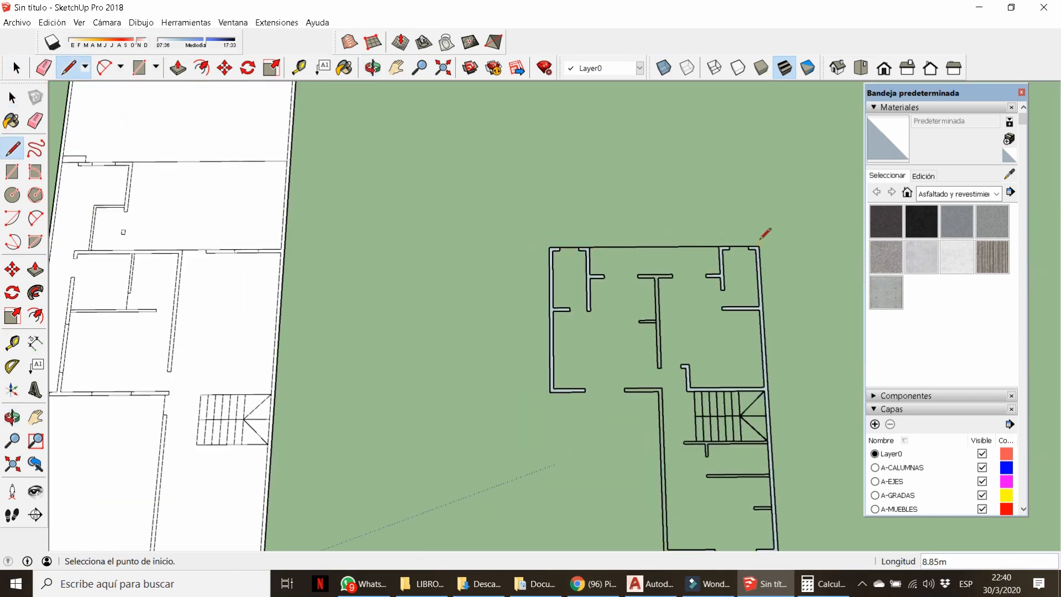
# Close the face above the T-wall and the lower-left wall gap on the upper-floor plan.
pyautogui.scroll(3, 630, 252)
pyautogui.click(627, 255)
pyautogui.scroll(1, 663, 249)
pyautogui.click(737, 250)
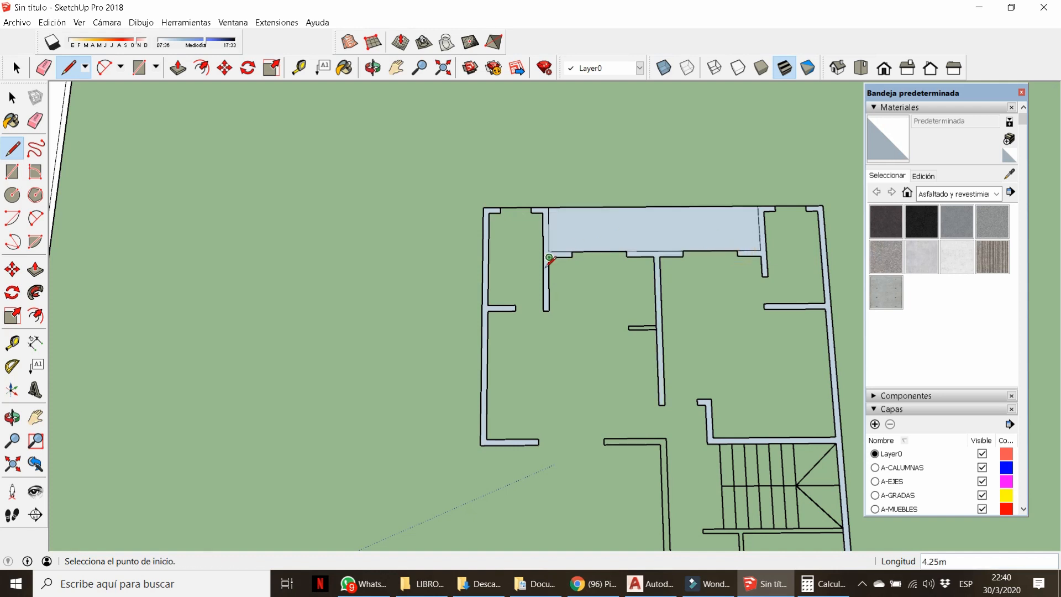
pyautogui.click(604, 444)
pyautogui.click(604, 438)
pyautogui.click(538, 439)
pyautogui.scroll(-5, 552, 436)
pyautogui.scroll(3, 603, 520)
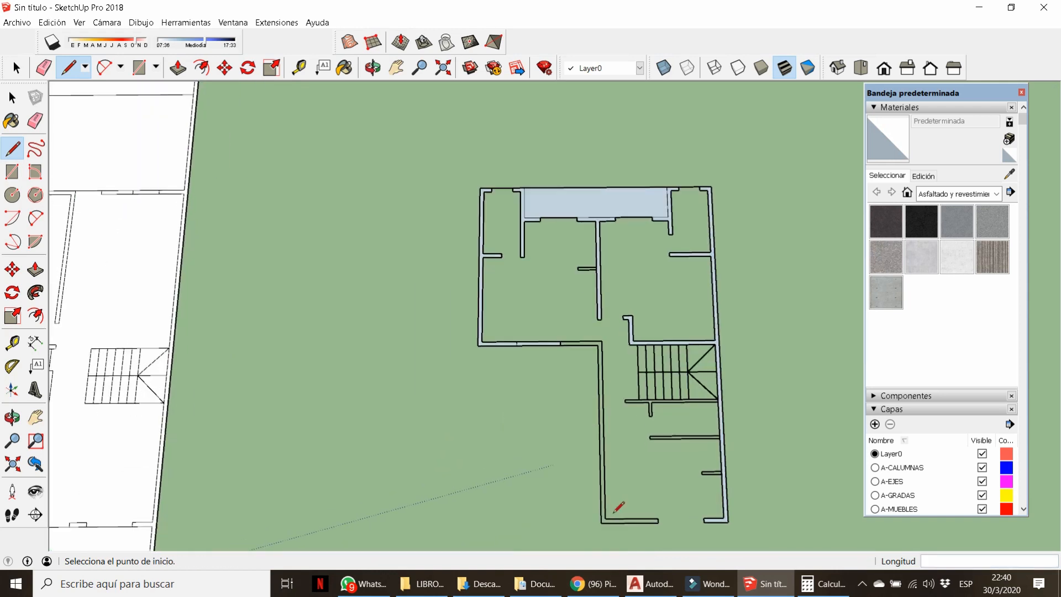
pyautogui.click(600, 522)
pyautogui.click(601, 337)
# Close the stair faces at the right wall, the stair triangle and two wall ends.
pyautogui.scroll(3, 670, 412)
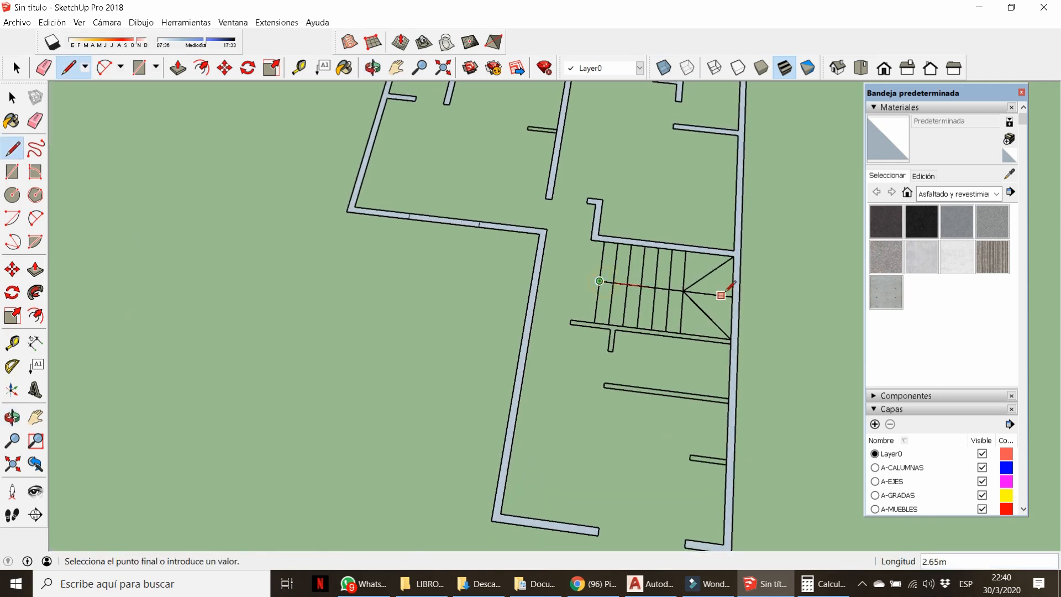
pyautogui.click(730, 295)
pyautogui.click(680, 332)
pyautogui.scroll(2, 571, 321)
pyautogui.click(571, 319)
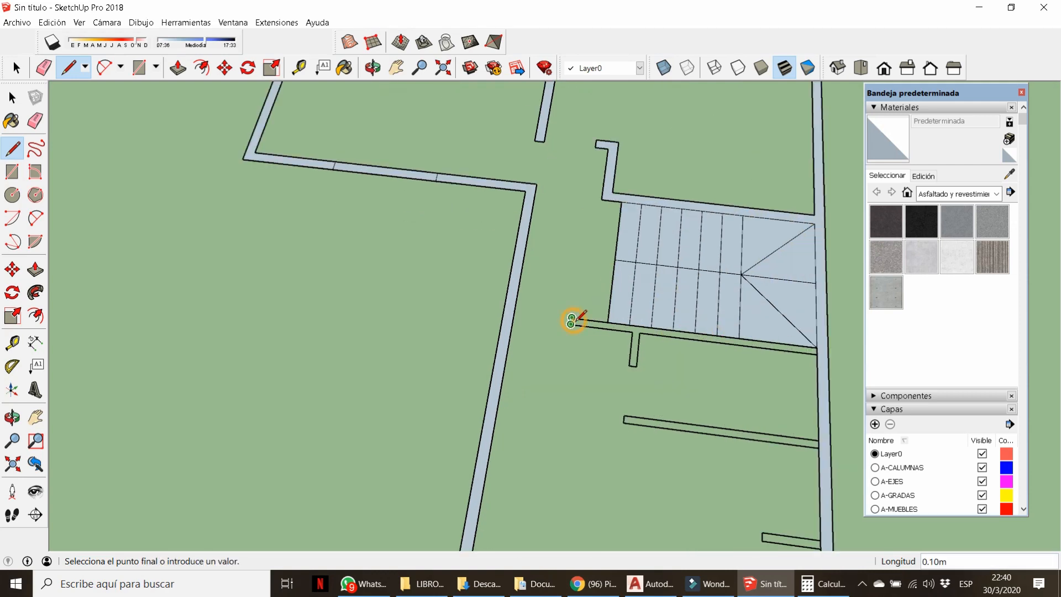
pyautogui.click(570, 325)
pyautogui.click(624, 416)
pyautogui.click(623, 423)
pyautogui.scroll(3, 666, 421)
pyautogui.click(661, 357)
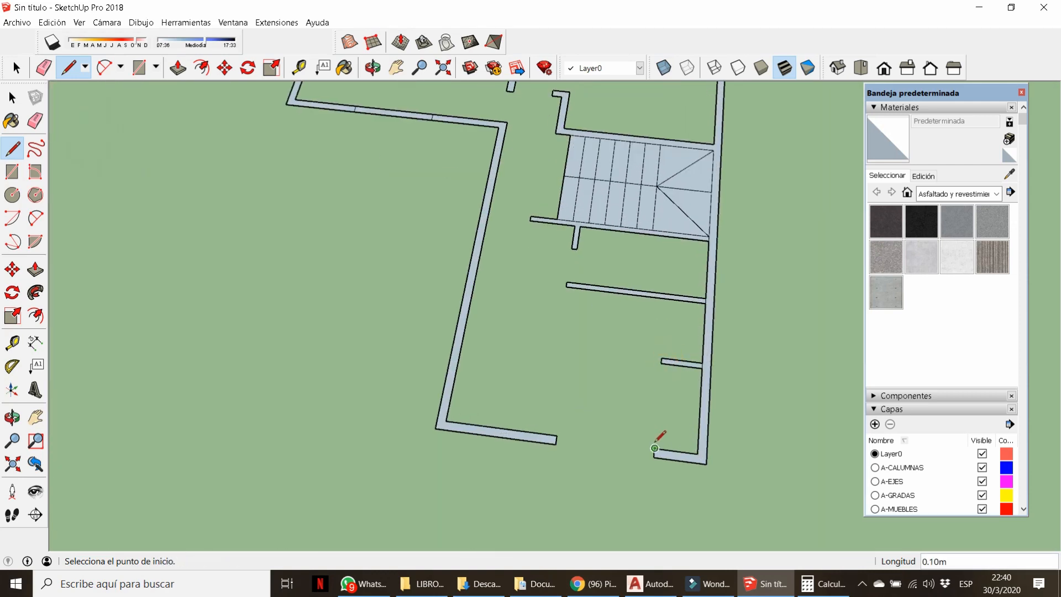
# Close the doorway gap with two lines and fill the stub wall face.
pyautogui.click(654, 448)
pyautogui.click(557, 435)
pyautogui.click(556, 445)
pyautogui.click(654, 457)
pyautogui.scroll(-3, 585, 421)
pyautogui.scroll(5, 531, 301)
pyautogui.keyDown('shift'); pyautogui.moveTo(533, 186); pyautogui.dragTo(587, 218, button='middle'); pyautogui.keyUp('shift')
pyautogui.scroll(2, 532, 300)
pyautogui.click(514, 306)
pyautogui.click(512, 318)
pyautogui.scroll(-10, 533, 291)
# Select the whole upper-floor plan and reverse its faces to white with Invertir caras.
pyautogui.press('space')
pyautogui.tripleClick(592, 351)
pyautogui.rightClick(592, 351)
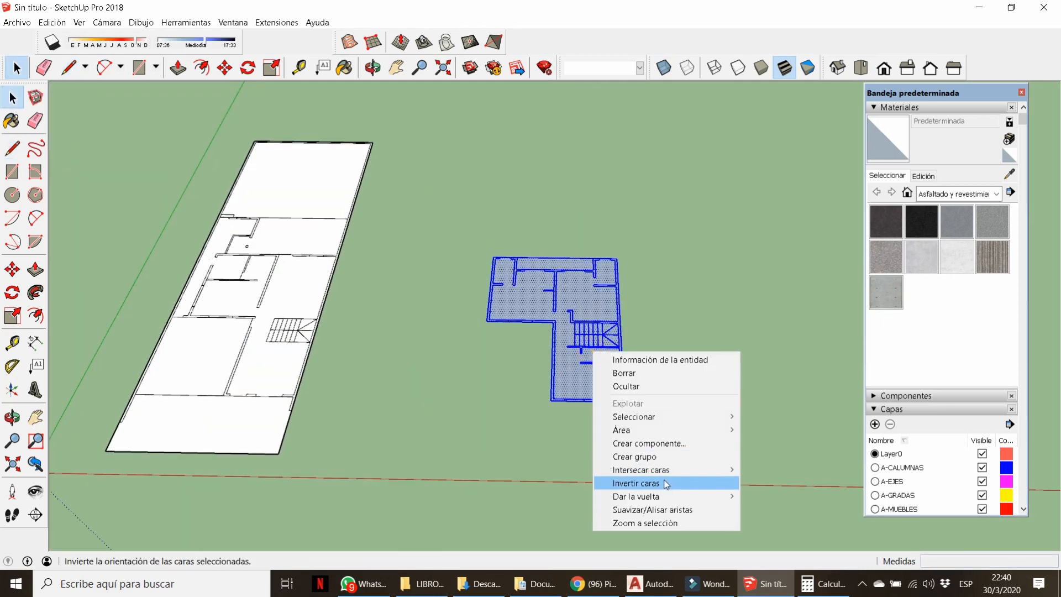
pyautogui.click(664, 483)
pyautogui.click(628, 428)
pyautogui.scroll(-2, 628, 429)
# Bring both plans into view and open Archivo > Guardar como.
pyautogui.keyDown('shift'); pyautogui.moveTo(270, 406); pyautogui.dragTo(443, 390, button='middle'); pyautogui.keyUp('shift')
pyautogui.moveTo(535, 357); pyautogui.dragTo(512, 339, button='middle')
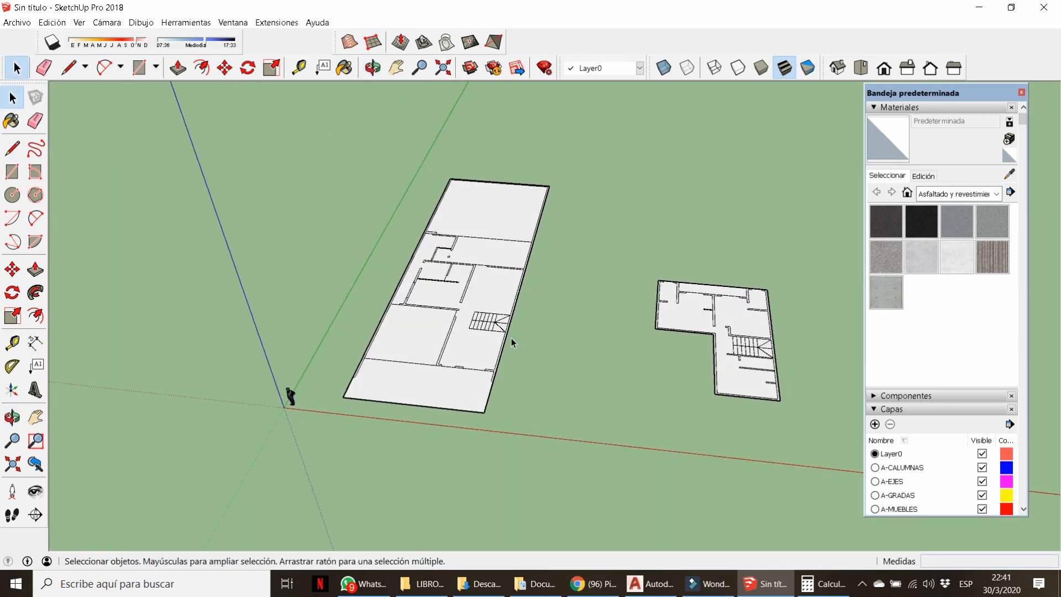
pyautogui.click(26, 23)
pyautogui.click(44, 92)
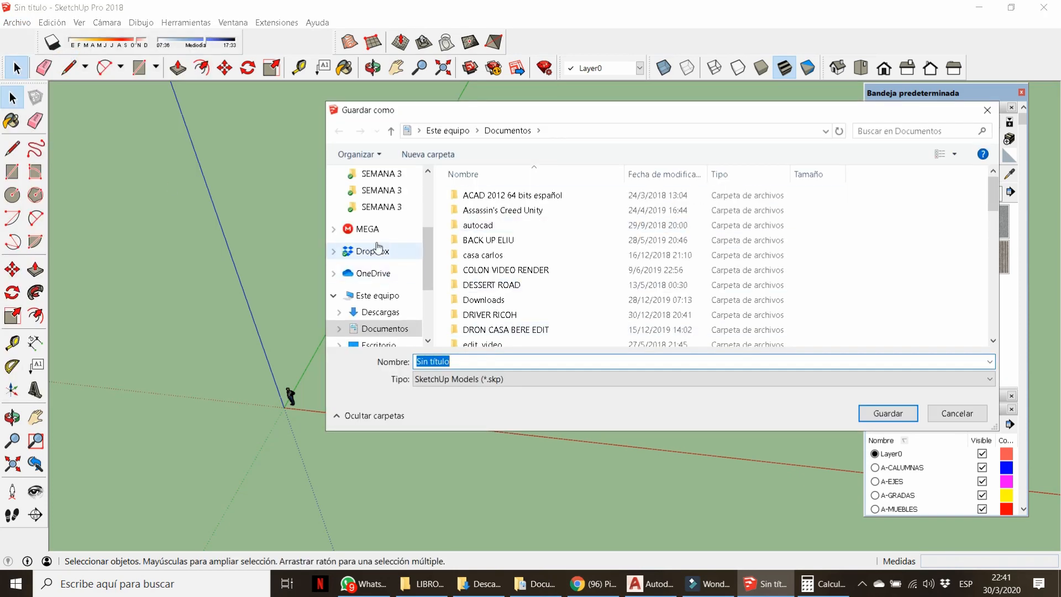
# Create a new MODELO 3D folder in Dropbox > INTEGRA PROYECTOS > SAN MIGUEL > house project folder.
pyautogui.click(372, 251)
pyautogui.doubleClick(529, 311)
pyautogui.scroll(-5, 528, 317)
pyautogui.doubleClick(514, 249)
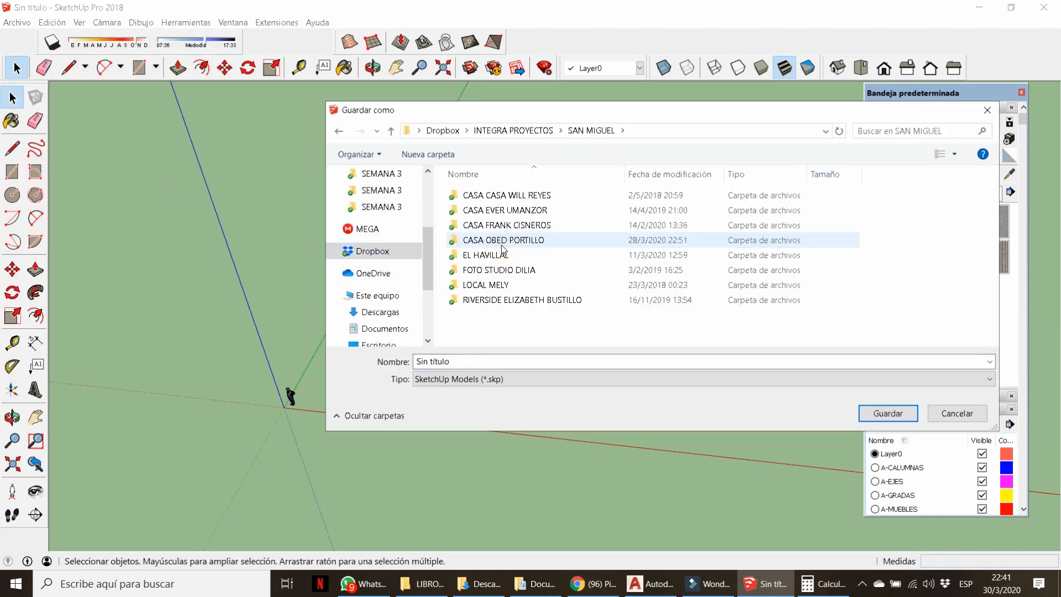
pyautogui.doubleClick(512, 237)
pyautogui.rightClick(504, 267)
pyautogui.moveTo(635, 527)
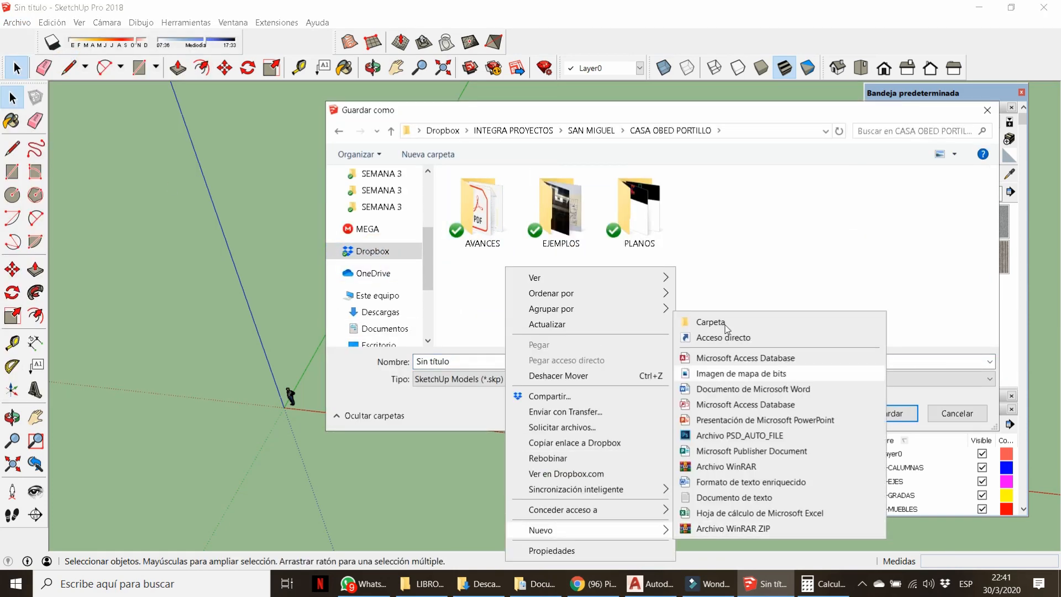
pyautogui.click(729, 324)
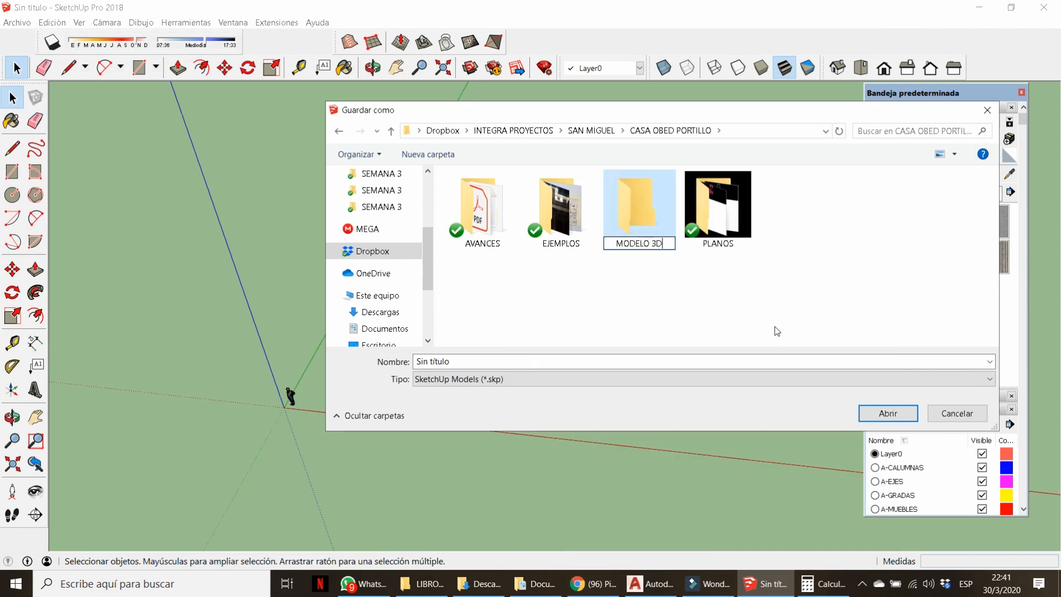
pyautogui.press('Return')
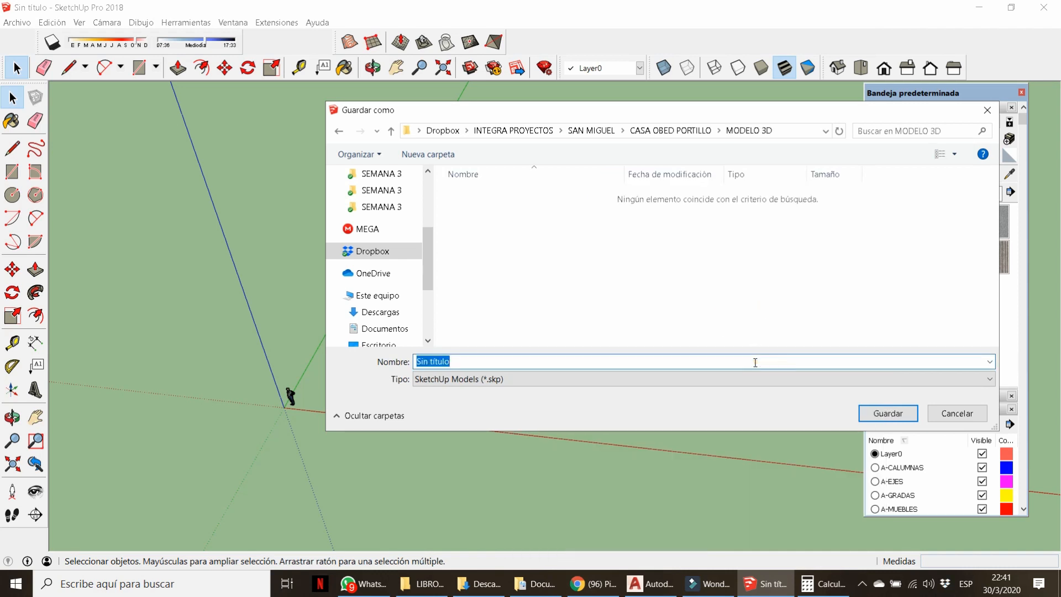
pyautogui.press('Return')
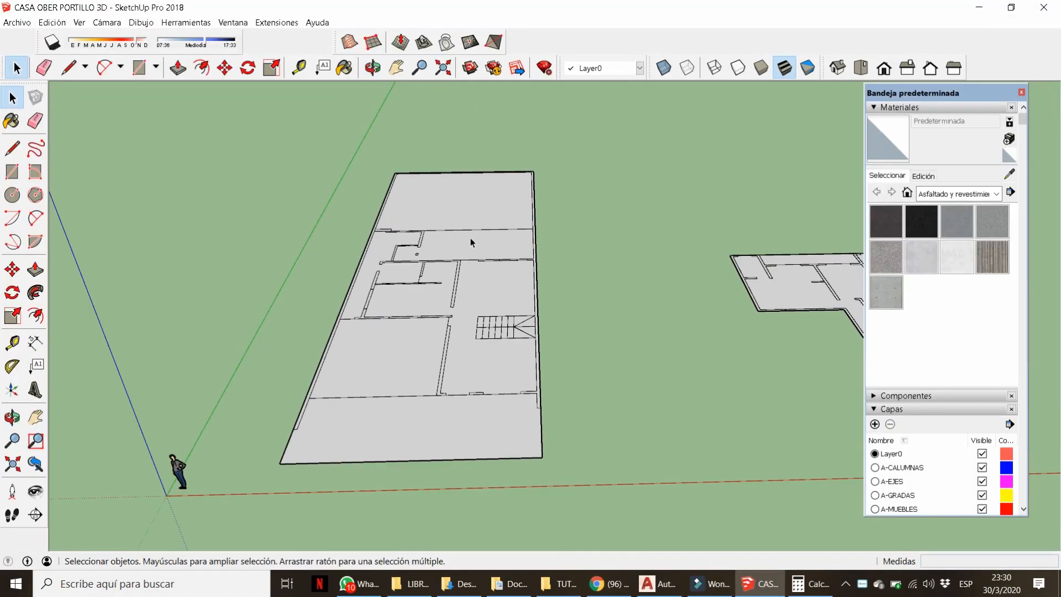
pyautogui.click(671, 584)
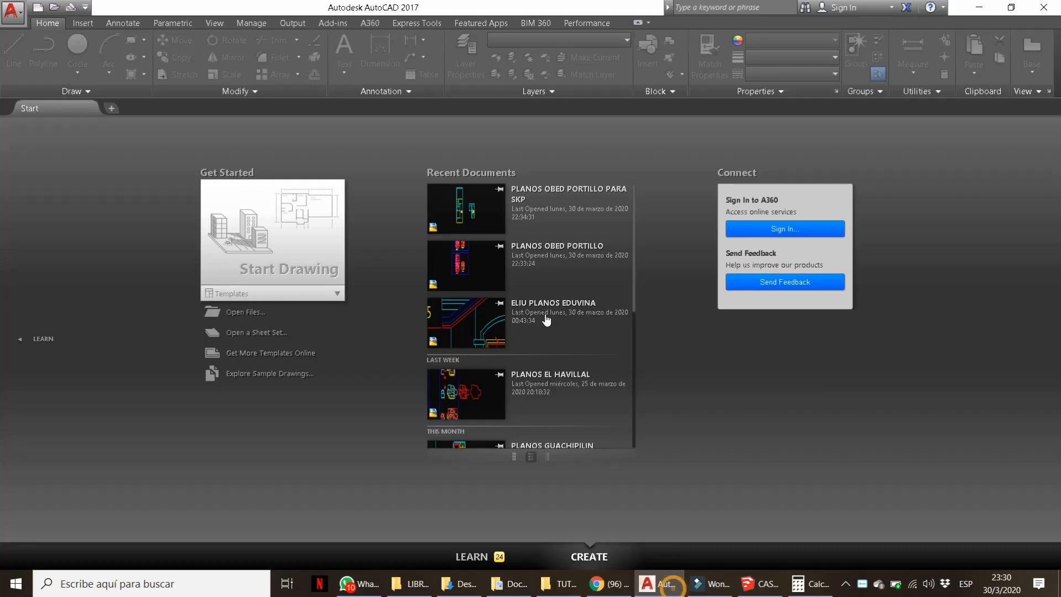
# Open the house's plans drawing in AutoCAD and zoom over the PRIMER and SEGUNDO NIVEL layouts.
pyautogui.click(467, 288)
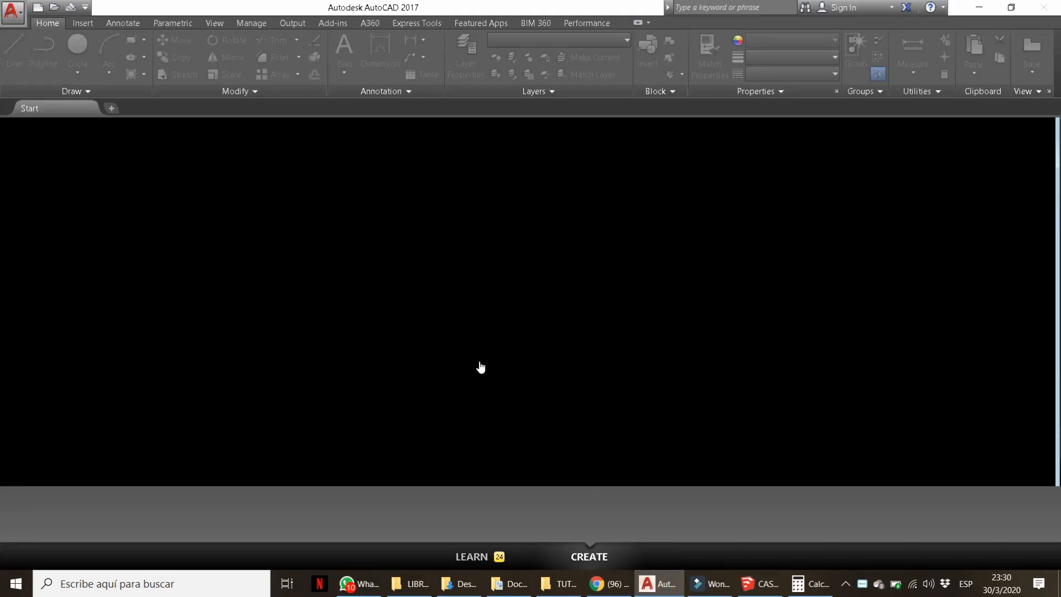
pyautogui.scroll(-4, 405, 341)
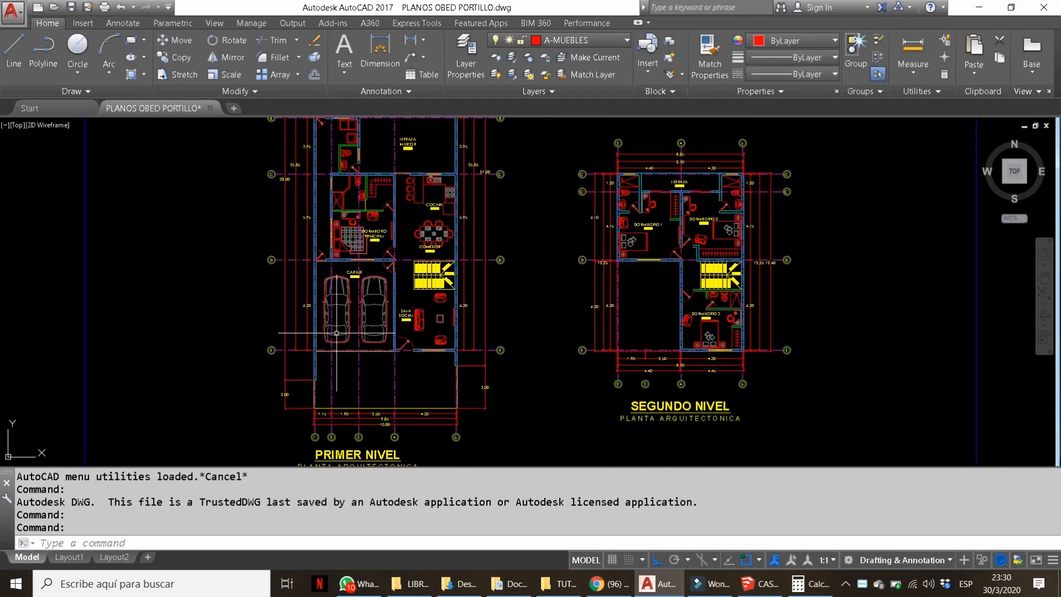
pyautogui.scroll(3, 406, 354)
# Return to the SketchUp model and start a line along the plan's front edge.
pyautogui.click(759, 584)
pyautogui.moveTo(403, 368); pyautogui.dragTo(384, 372, button='middle')
pyautogui.scroll(-3, 381, 369)
pyautogui.press('l')
pyautogui.scroll(3, 362, 376)
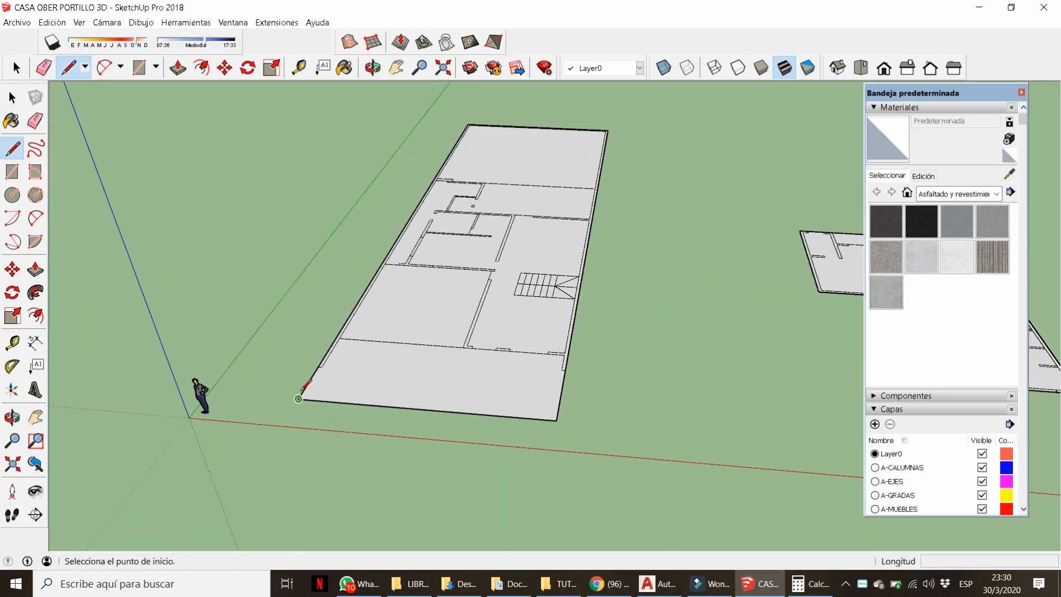
# Close the front strip with lines, erase the leftover edge, and start a line at the slab corner.
pyautogui.click(558, 420)
pyautogui.scroll(2, 315, 405)
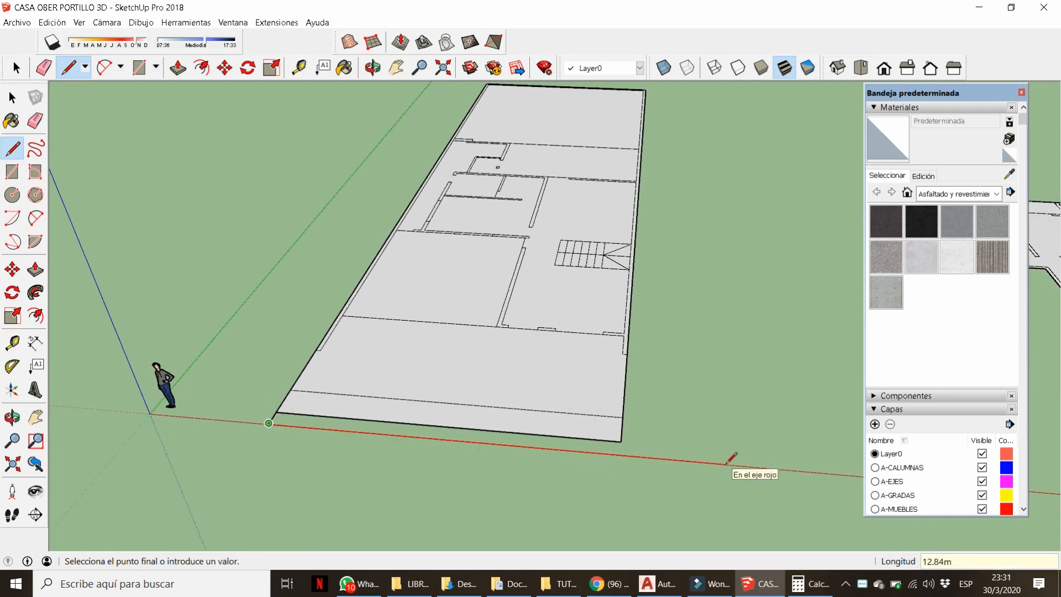
pyautogui.click(620, 454)
pyautogui.press('e')
pyautogui.click(646, 457)
pyautogui.scroll(-3, 635, 451)
pyautogui.moveTo(588, 436)
pyautogui.mouseDown(button='middle')
pyautogui.moveTo(495, 438)
pyautogui.moveTo(519, 429)
pyautogui.mouseUp(button='middle')
pyautogui.press('l')
pyautogui.click(377, 418)
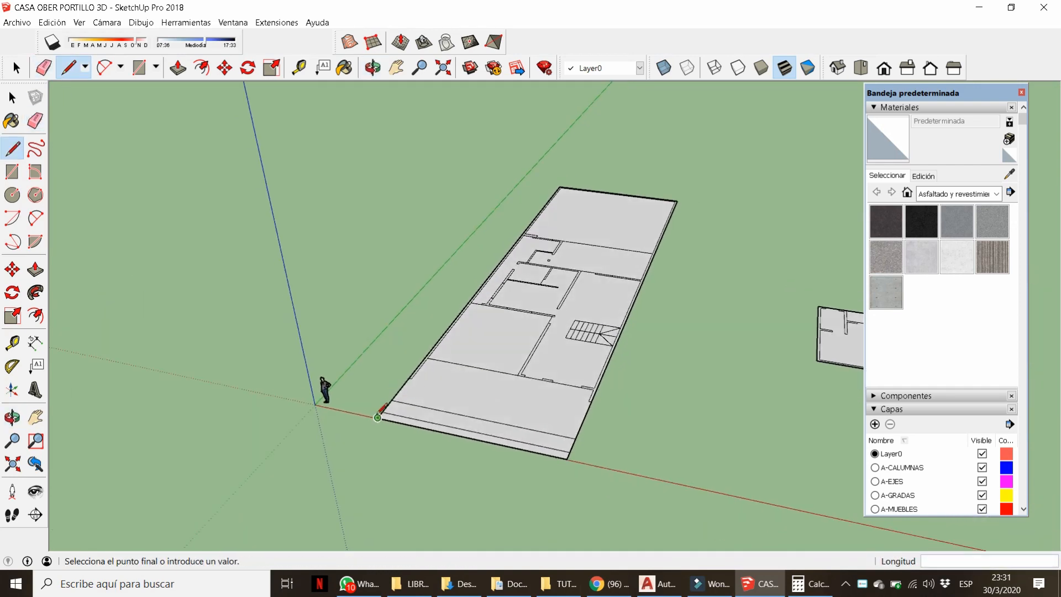
pyautogui.scroll(-2, 539, 496)
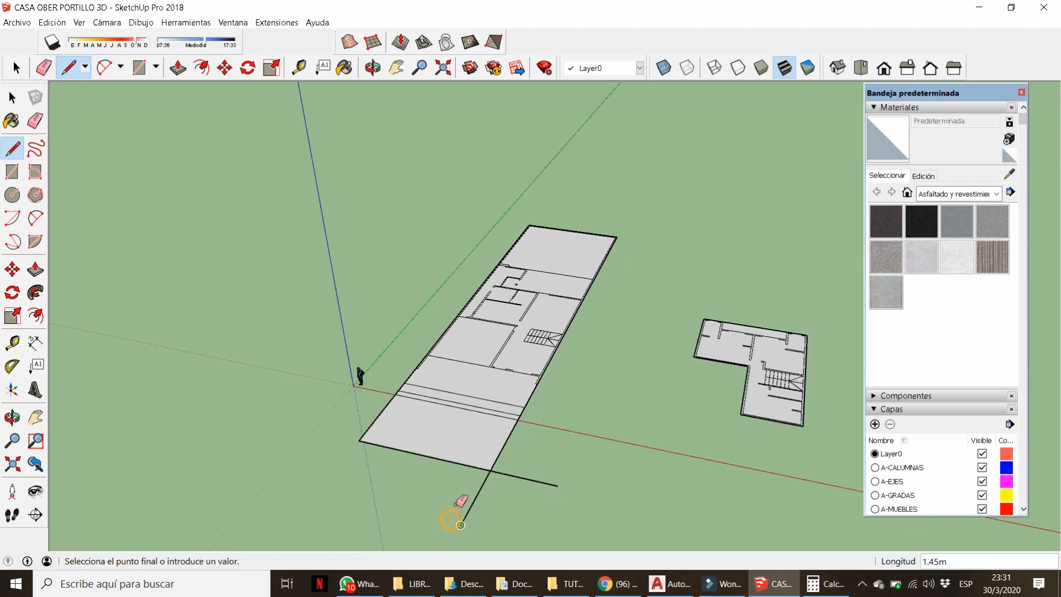
pyautogui.scroll(3, 491, 413)
# Paint the front street with Asfalto nuevo and the curb strips with concrete materials.
pyautogui.moveTo(436, 482); pyautogui.dragTo(597, 265, button='middle')
pyautogui.scroll(2, 712, 356)
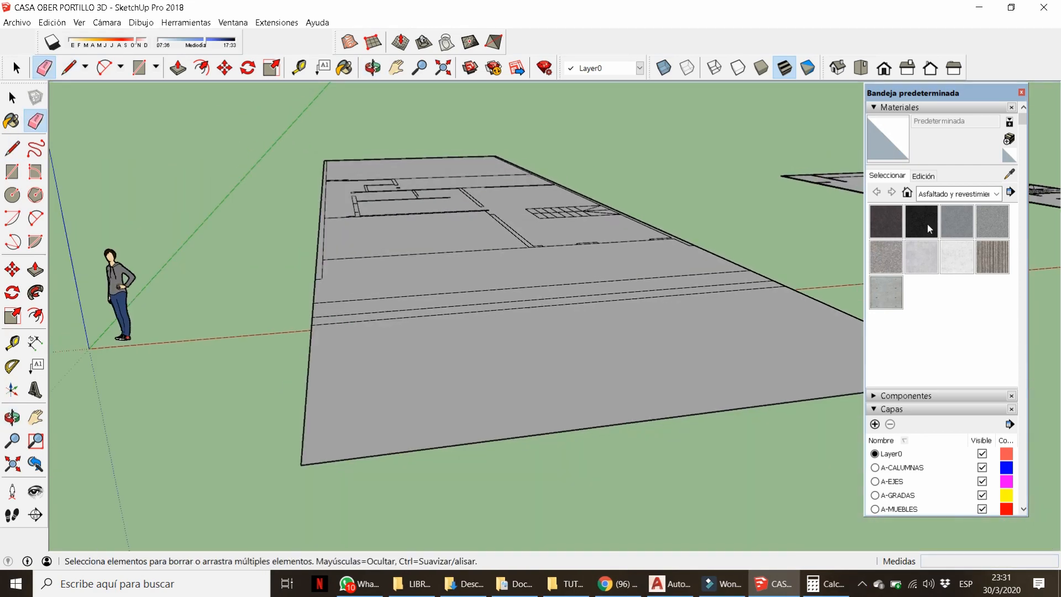
pyautogui.click(609, 353)
pyautogui.moveTo(610, 353)
pyautogui.mouseDown(button='middle')
pyautogui.moveTo(737, 455)
pyautogui.moveTo(624, 397)
pyautogui.mouseUp(button='middle')
pyautogui.scroll(2, 625, 397)
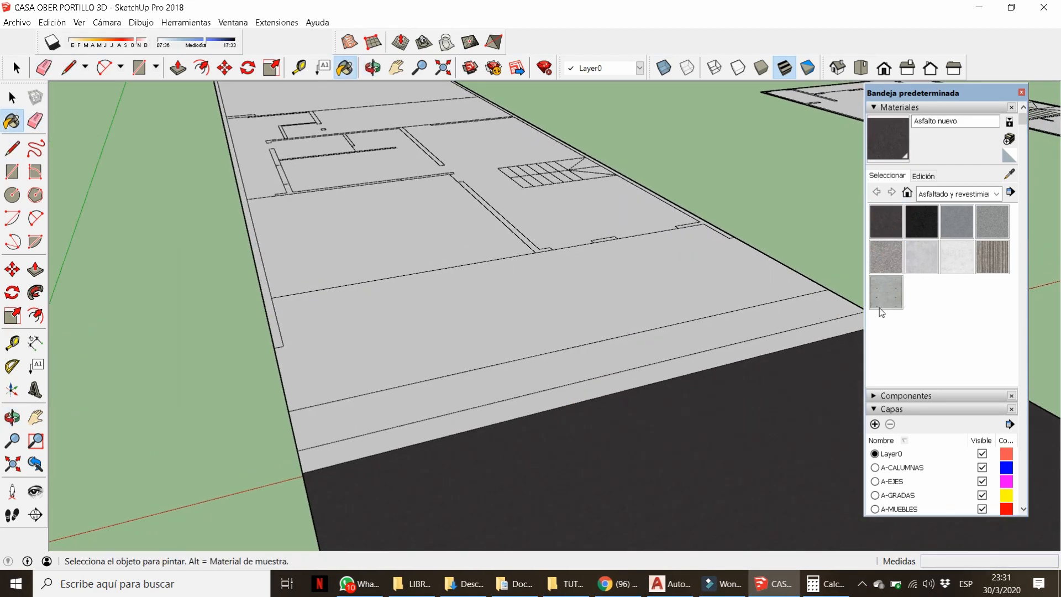
pyautogui.click(754, 335)
pyautogui.click(667, 367)
pyautogui.scroll(3, 682, 359)
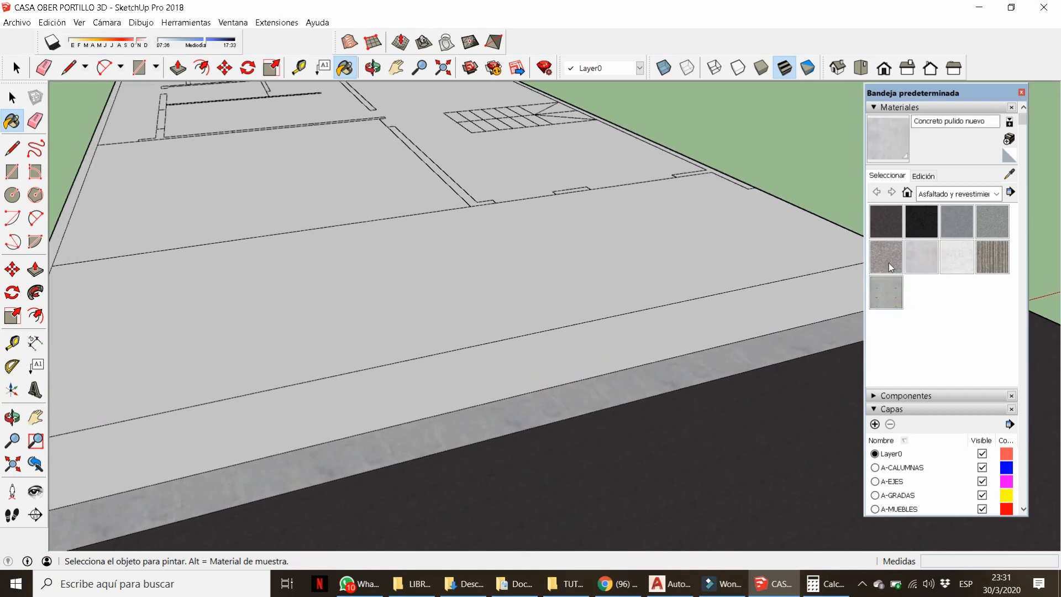
pyautogui.click(631, 342)
# Push/Pull the curb strip up about 0.05m beside the asphalt street.
pyautogui.press('p')
pyautogui.click(627, 348)
pyautogui.press('Escape')
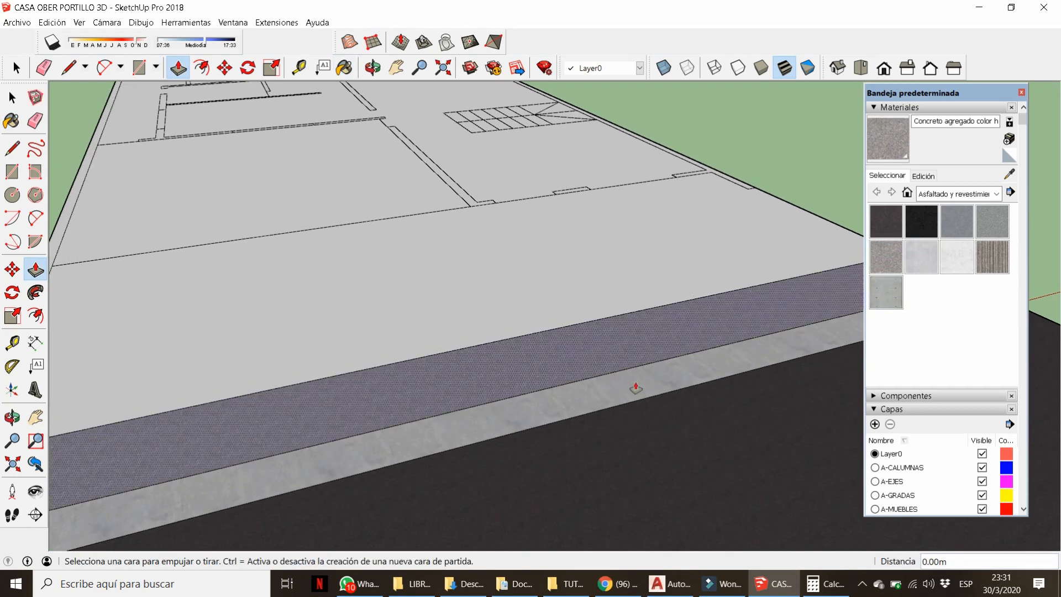
pyautogui.click(635, 389)
pyautogui.click(606, 349)
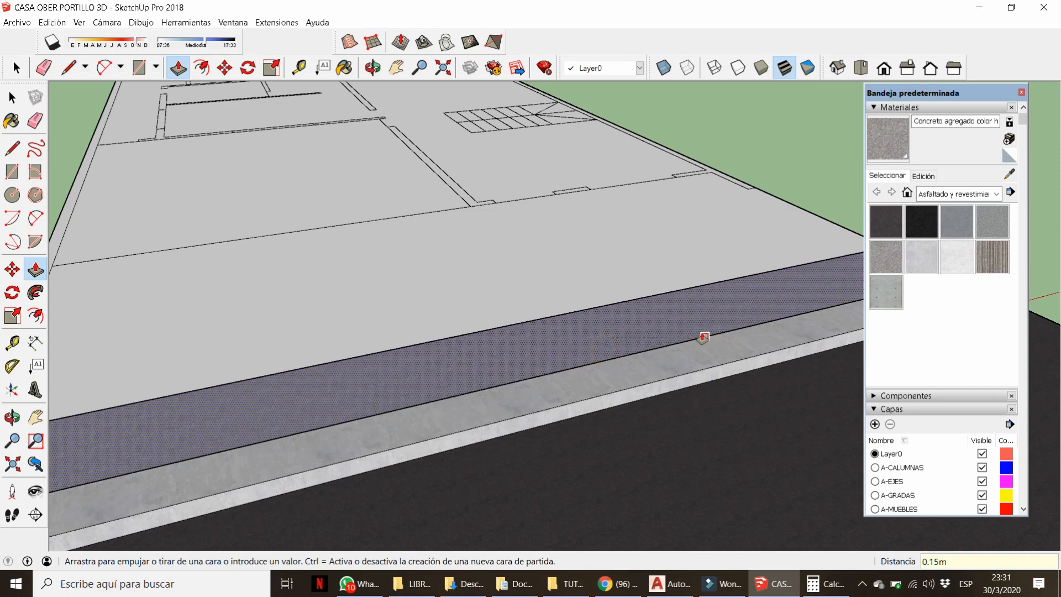
pyautogui.click(694, 395)
pyautogui.scroll(-5, 710, 371)
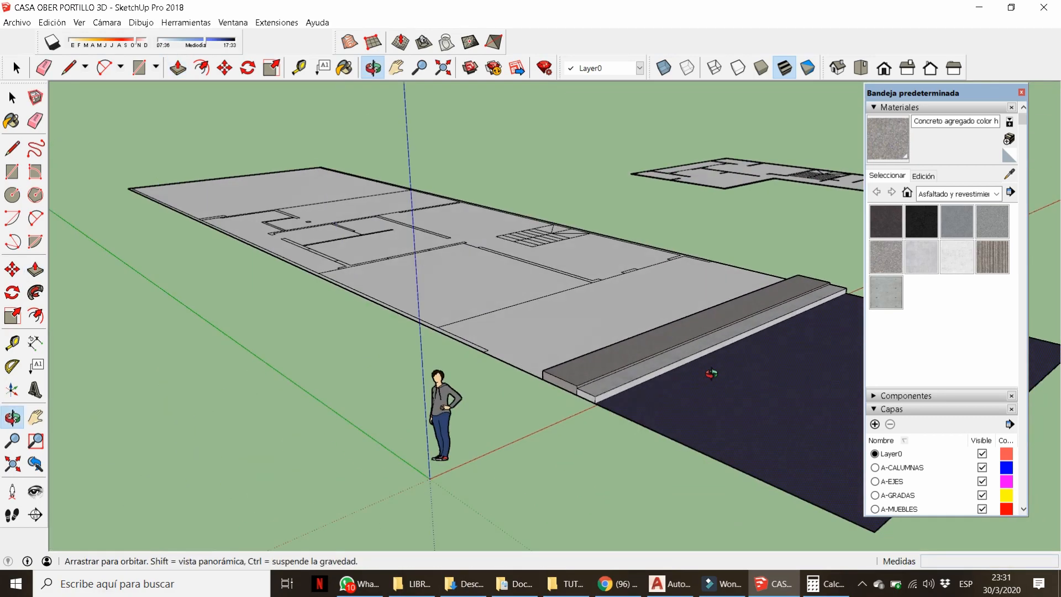
pyautogui.scroll(3, 551, 376)
pyautogui.moveTo(551, 377); pyautogui.dragTo(587, 405, button='middle')
pyautogui.click(587, 405)
# Raise the porch, perimeter strip and interior floor faces to slab level.
pyautogui.click(672, 393)
pyautogui.scroll(-4, 663, 395)
pyautogui.moveTo(459, 383); pyautogui.dragTo(307, 346, button='middle')
pyautogui.scroll(4, 308, 346)
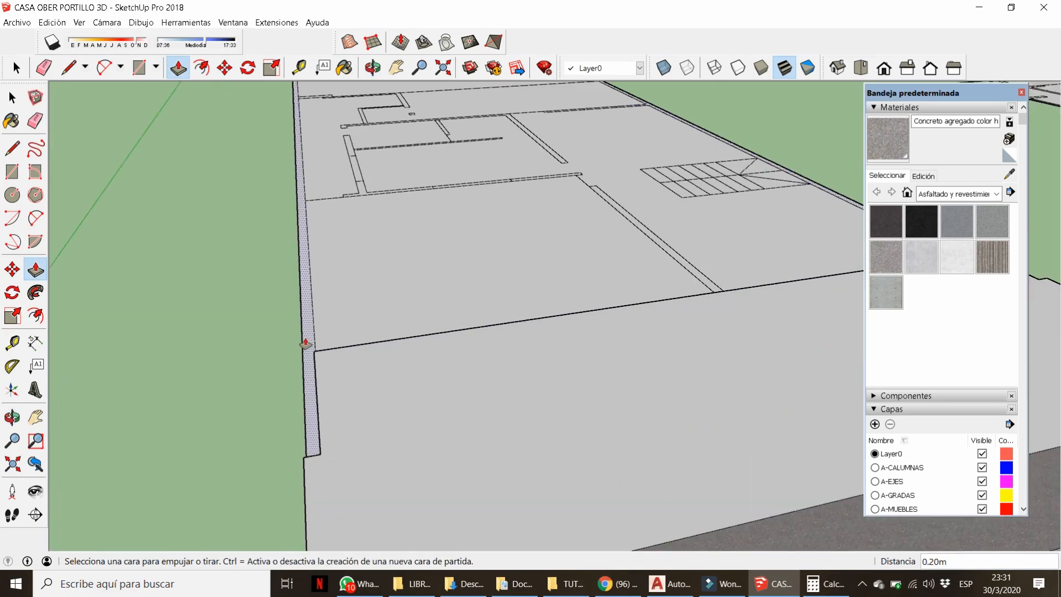
pyautogui.doubleClick(308, 346)
pyautogui.scroll(-4, 376, 415)
pyautogui.scroll(-3, 383, 407)
pyautogui.moveTo(383, 407); pyautogui.dragTo(298, 383, button='middle')
pyautogui.scroll(6, 420, 326)
pyautogui.doubleClick(466, 343)
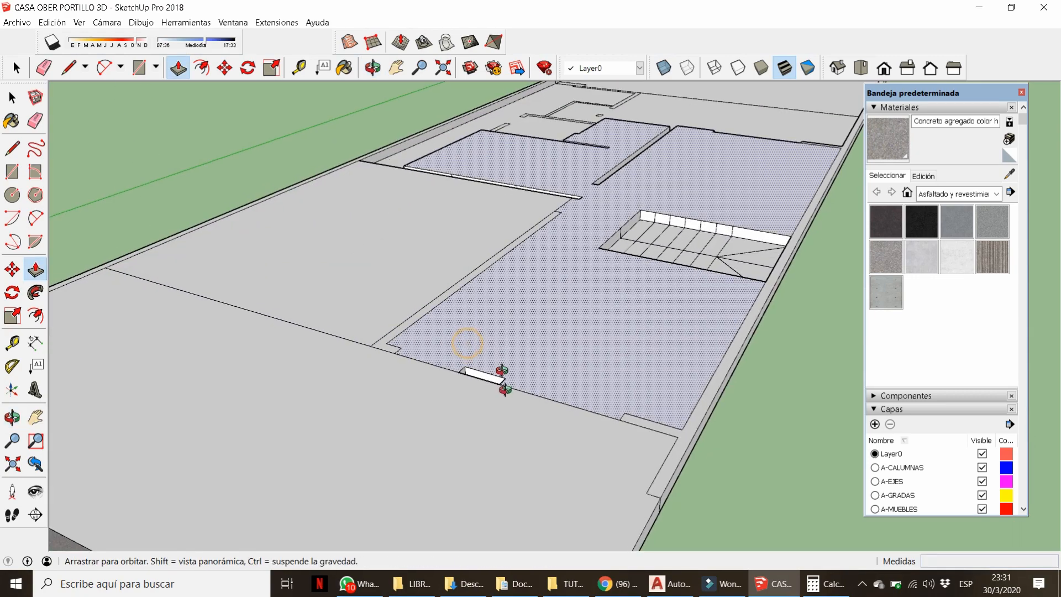
# Raise the recessed wall faces and the floor corner level with the slab.
pyautogui.moveTo(502, 380); pyautogui.dragTo(573, 296, button='middle')
pyautogui.scroll(3, 597, 275)
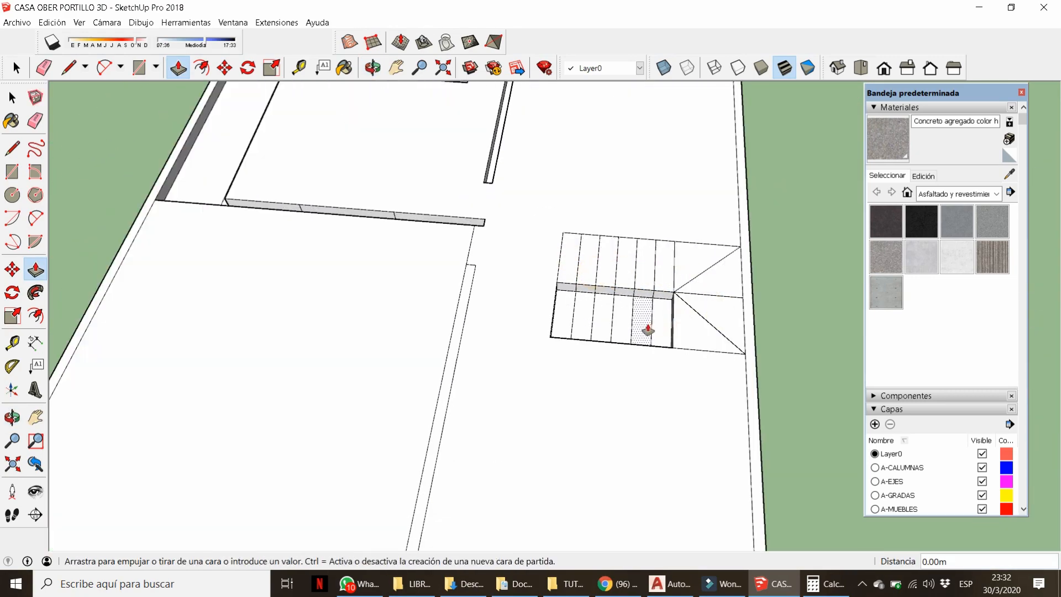
pyautogui.scroll(-4, 634, 407)
pyautogui.scroll(6, 433, 315)
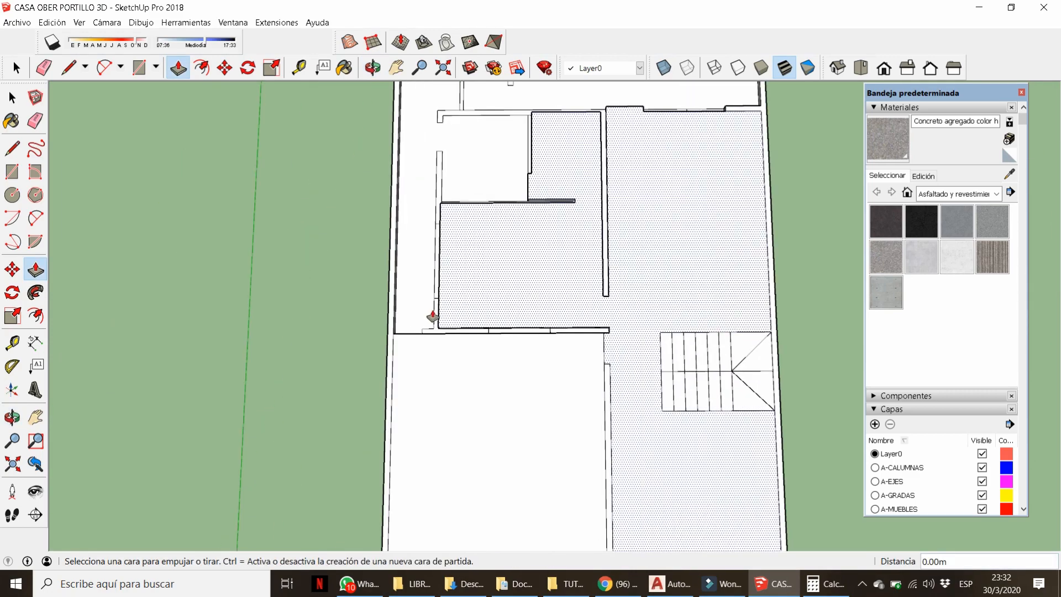
pyautogui.doubleClick(753, 244)
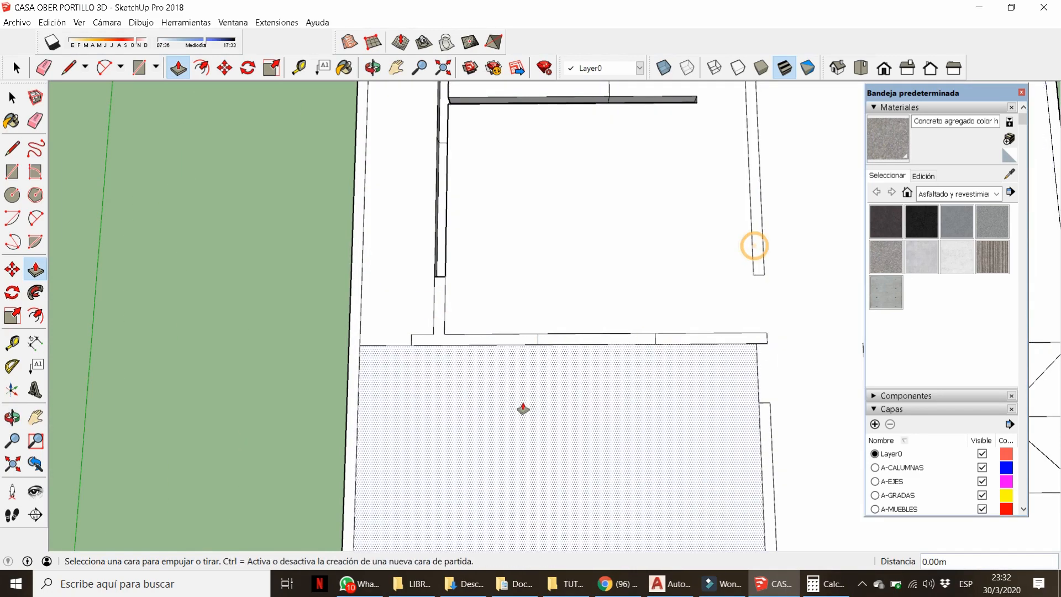
pyautogui.scroll(-3, 523, 407)
pyautogui.scroll(5, 501, 298)
pyautogui.doubleClick(492, 365)
pyautogui.scroll(-5, 493, 362)
pyautogui.scroll(5, 598, 243)
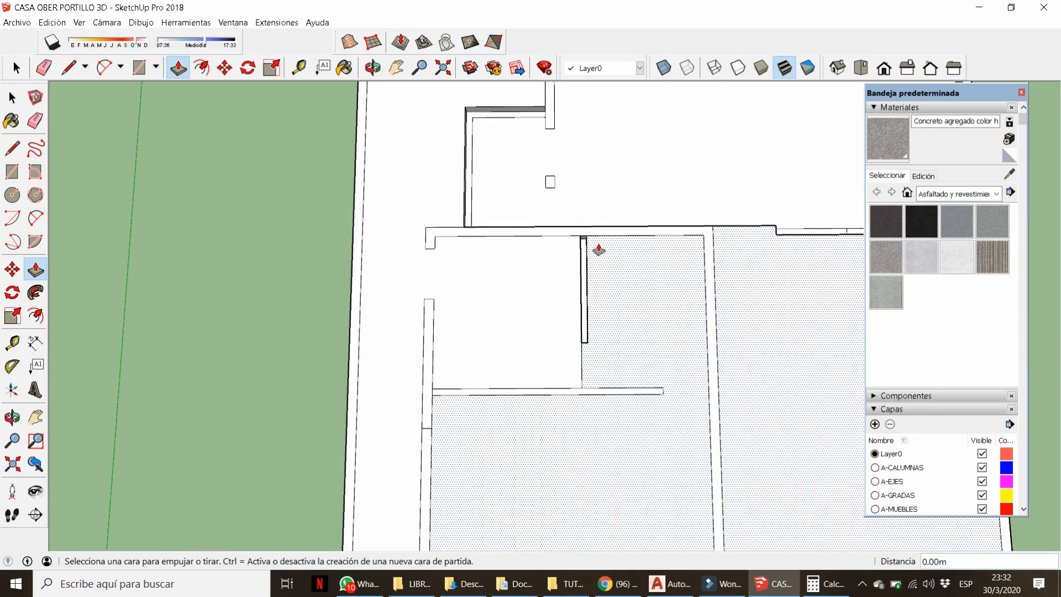
pyautogui.doubleClick(574, 260)
pyautogui.scroll(-4, 474, 341)
pyautogui.moveTo(474, 332); pyautogui.dragTo(450, 309, button='middle')
pyautogui.scroll(6, 463, 174)
pyautogui.doubleClick(468, 227)
pyautogui.click(641, 230)
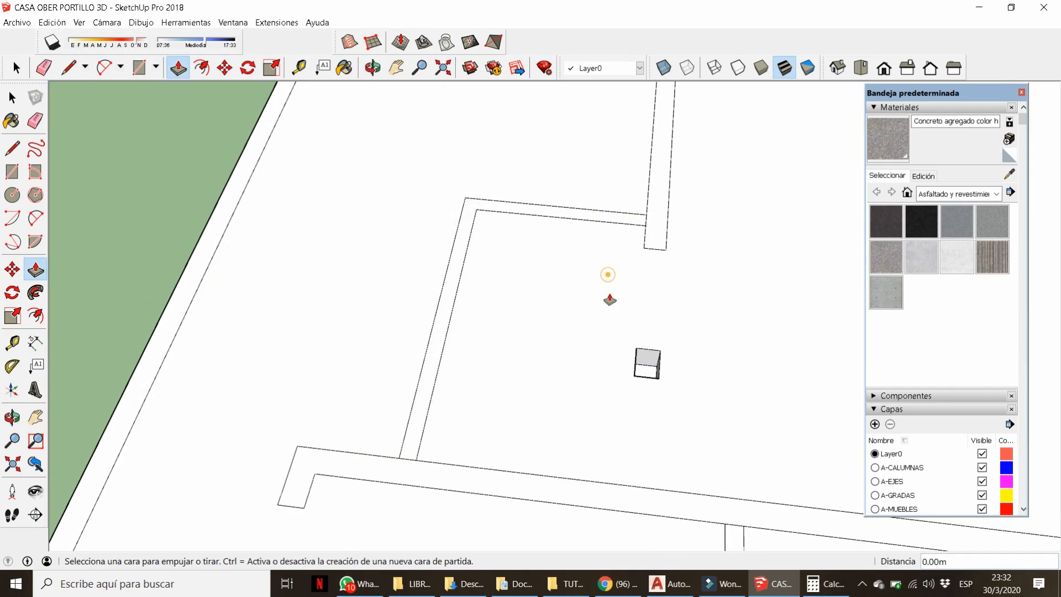
# Level the wall opening with its neighbour and compare the model against the AutoCAD plans.
pyautogui.scroll(-5, 613, 365)
pyautogui.moveTo(635, 393); pyautogui.dragTo(685, 479, button='middle')
pyautogui.scroll(5, 601, 381)
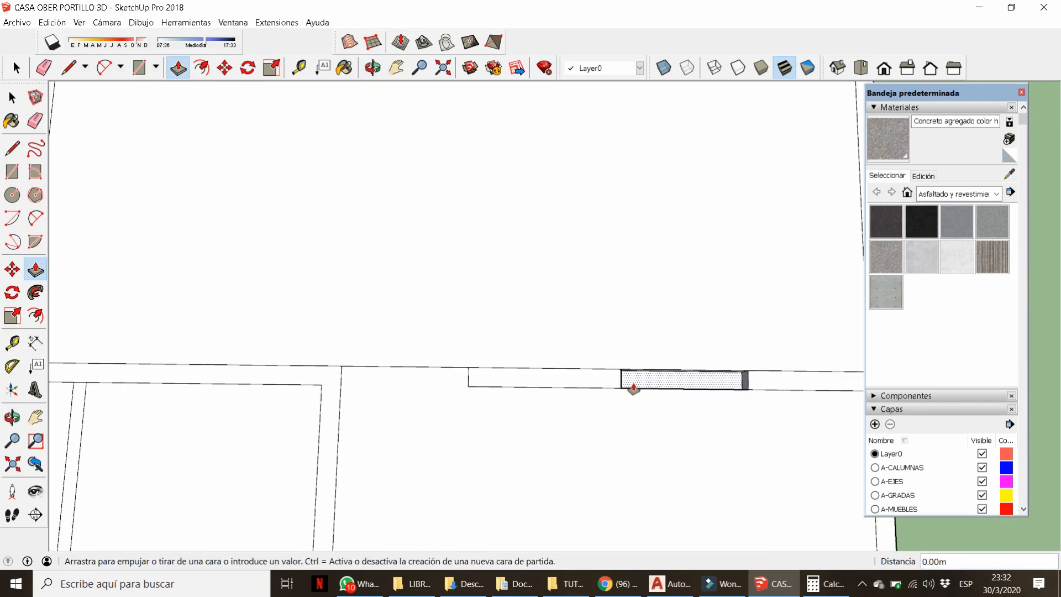
pyautogui.scroll(-5, 633, 389)
pyautogui.scroll(5, 418, 280)
pyautogui.doubleClick(491, 295)
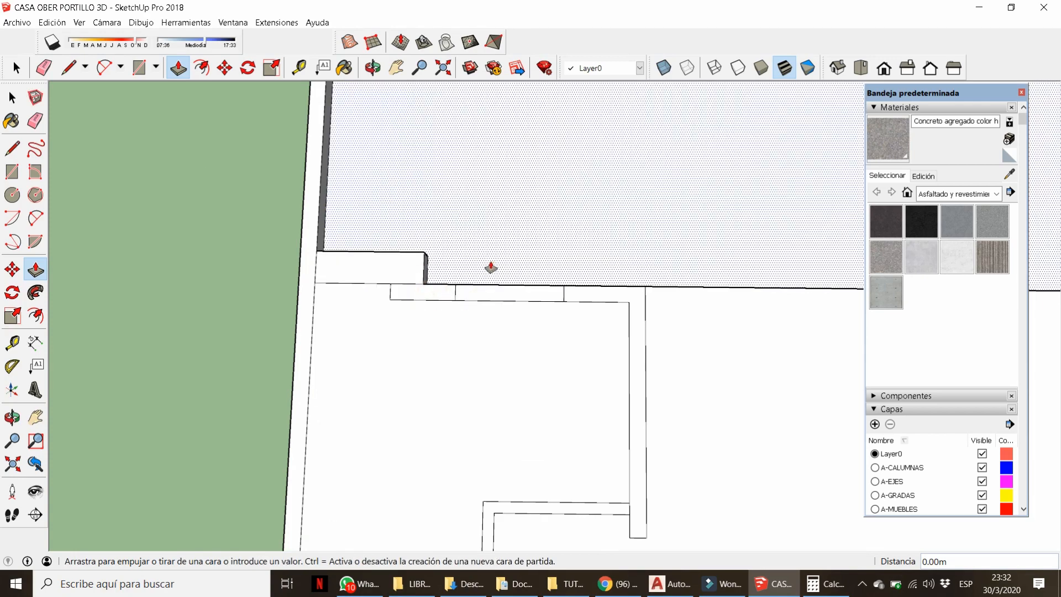
pyautogui.scroll(-5, 457, 332)
pyautogui.moveTo(457, 333); pyautogui.dragTo(533, 150, button='middle')
pyautogui.moveTo(465, 530); pyautogui.dragTo(470, 473, button='middle')
pyautogui.scroll(-3, 469, 473)
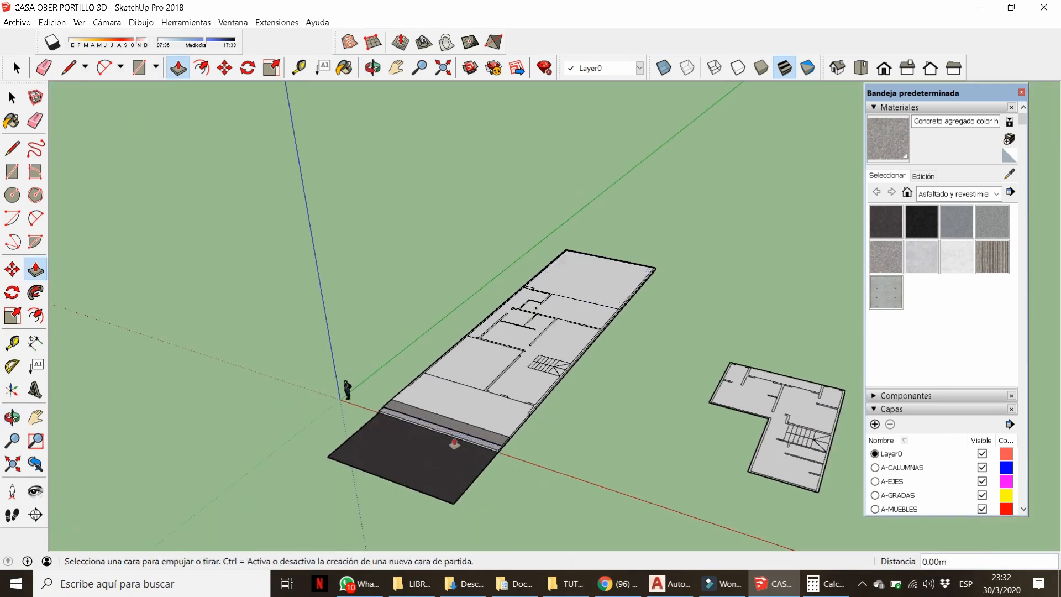
pyautogui.hotkey('alt', 'Tab')
pyautogui.scroll(5, 361, 204)
pyautogui.scroll(-5, 360, 204)
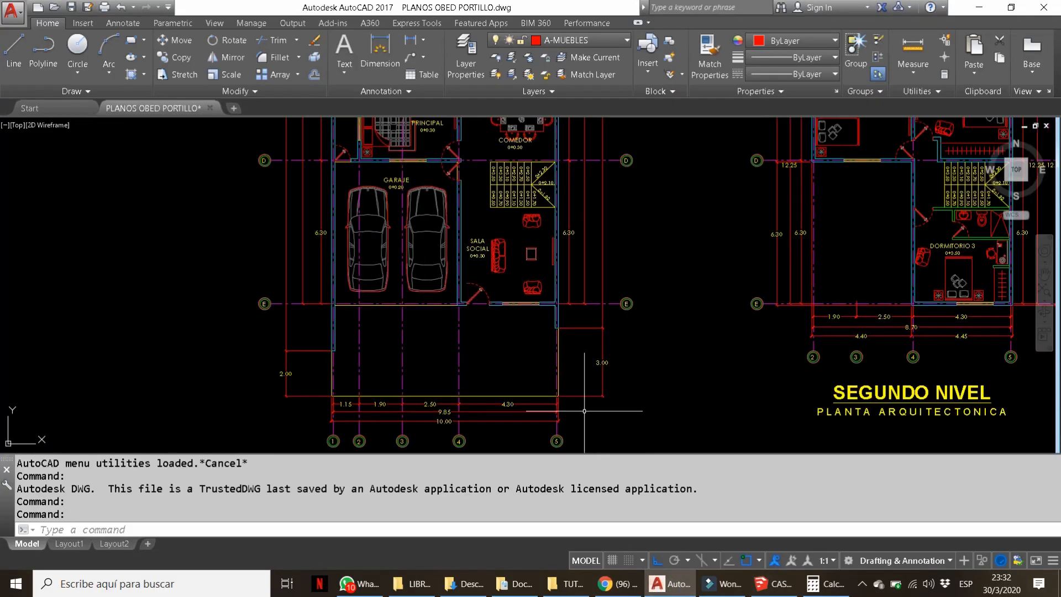
pyautogui.hotkey('alt', 'Tab')
pyautogui.scroll(5, 495, 300)
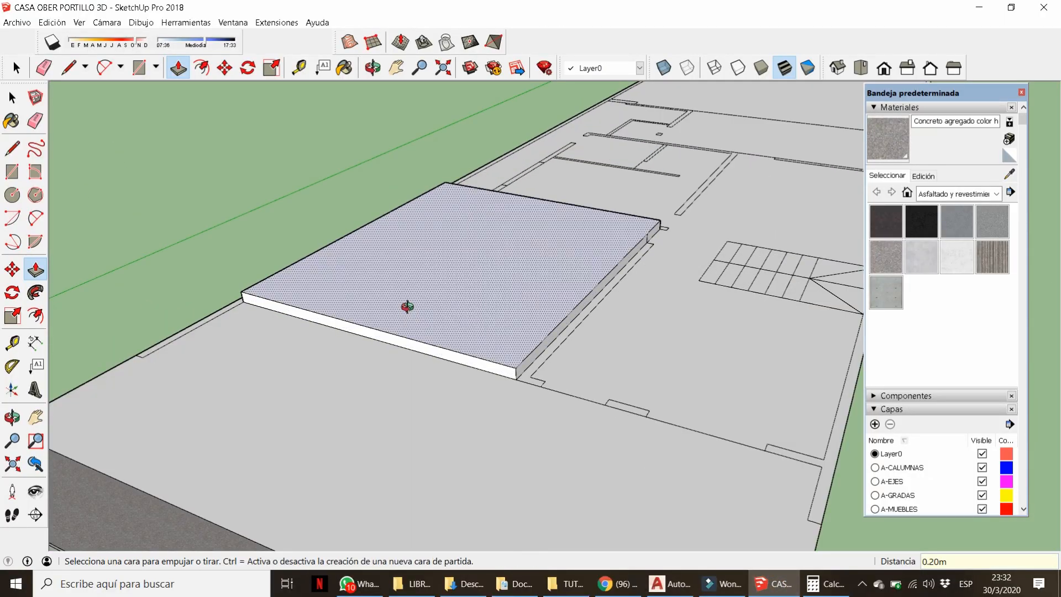
# Raise the front perimeter wall strip and front floor face 0.20 m, then recheck the plans.
pyautogui.moveTo(407, 306); pyautogui.dragTo(423, 324, button='middle')
pyautogui.doubleClick(393, 416)
pyautogui.scroll(-4, 393, 415)
pyautogui.scroll(4, 424, 324)
pyautogui.doubleClick(421, 325)
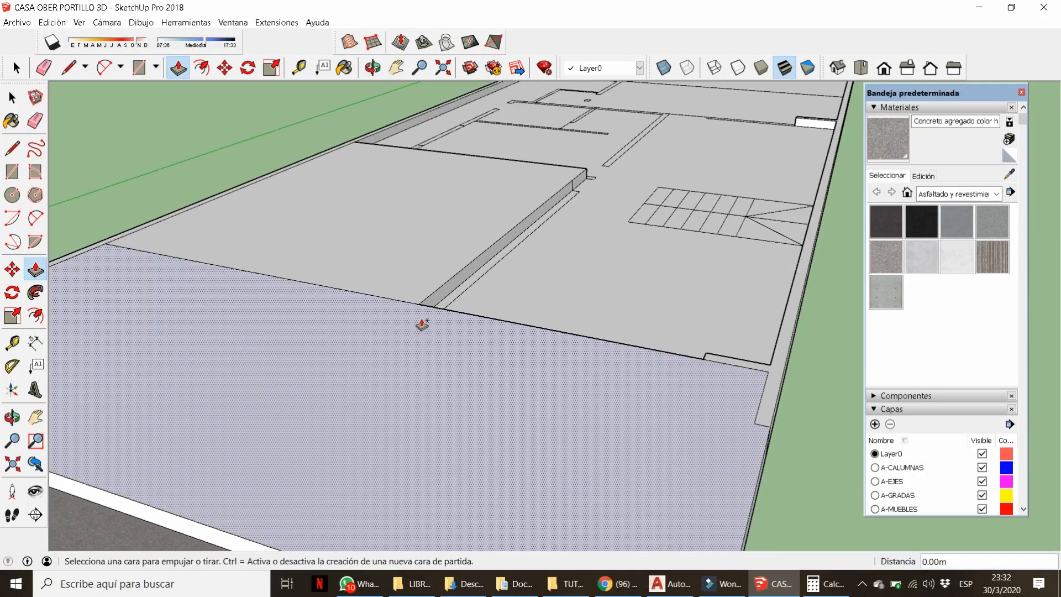
pyautogui.moveTo(562, 348); pyautogui.dragTo(533, 409, button='middle')
pyautogui.scroll(5, 595, 381)
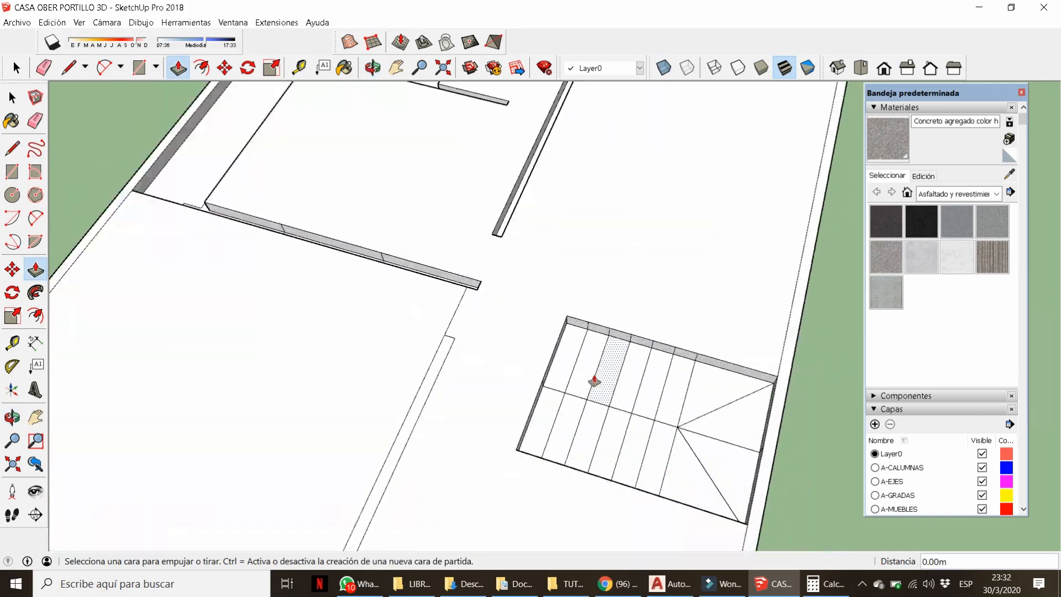
pyautogui.scroll(-6, 556, 409)
pyautogui.click(669, 583)
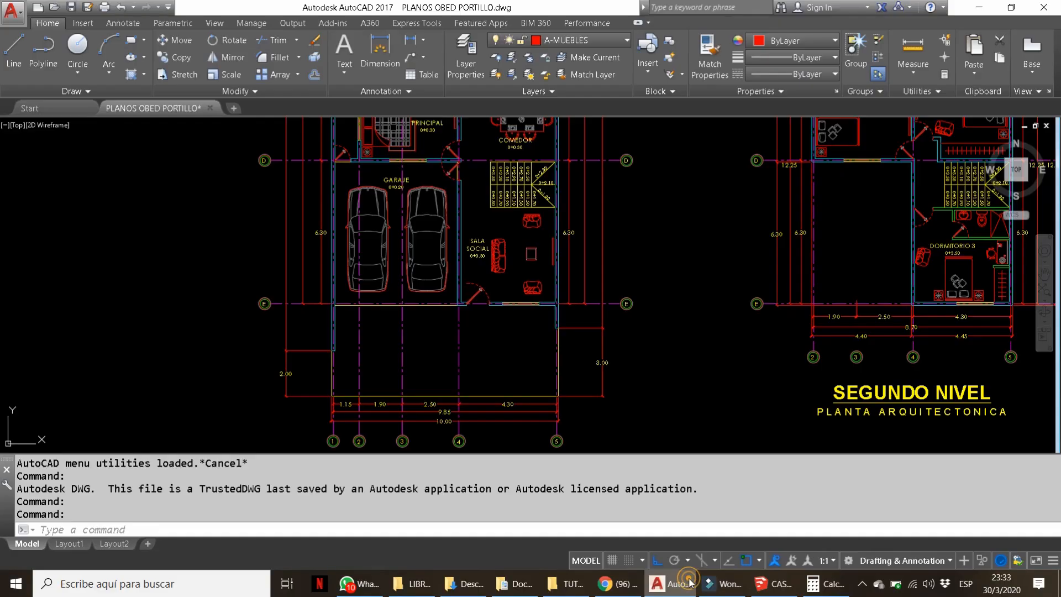
pyautogui.click(773, 584)
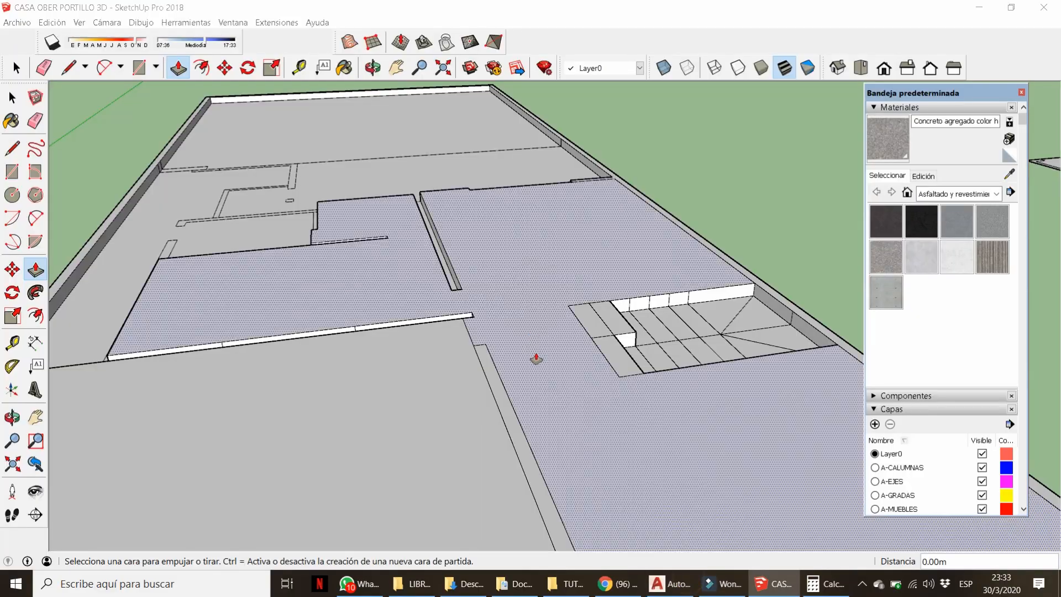
# Raise the interior floor, large floor face and edge strip, undoing the 0.30m push beside the stair.
pyautogui.doubleClick(530, 333)
pyautogui.moveTo(463, 335)
pyautogui.mouseDown(button='middle')
pyautogui.moveTo(568, 345)
pyautogui.moveTo(530, 340)
pyautogui.moveTo(425, 359)
pyautogui.mouseUp(button='middle')
pyautogui.doubleClick(576, 365)
pyautogui.doubleClick(561, 374)
pyautogui.click(559, 347)
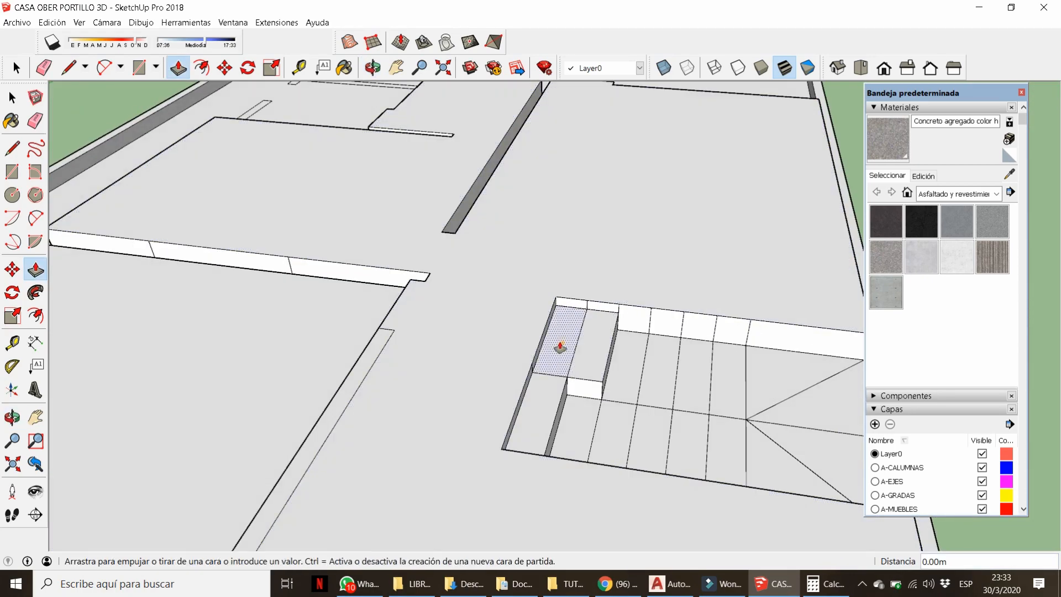
pyautogui.click(757, 373)
pyautogui.click(779, 353)
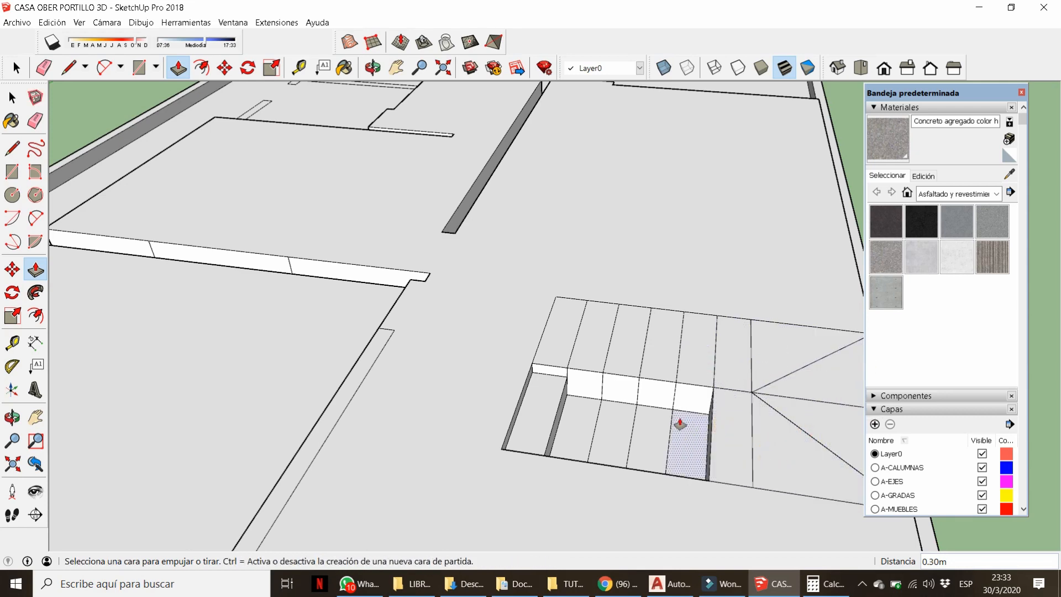
pyautogui.hotkey('ctrl', 'z')
# Raise the corridor face and adjacent wall-base strips by 0.10m.
pyautogui.scroll(-4, 352, 300)
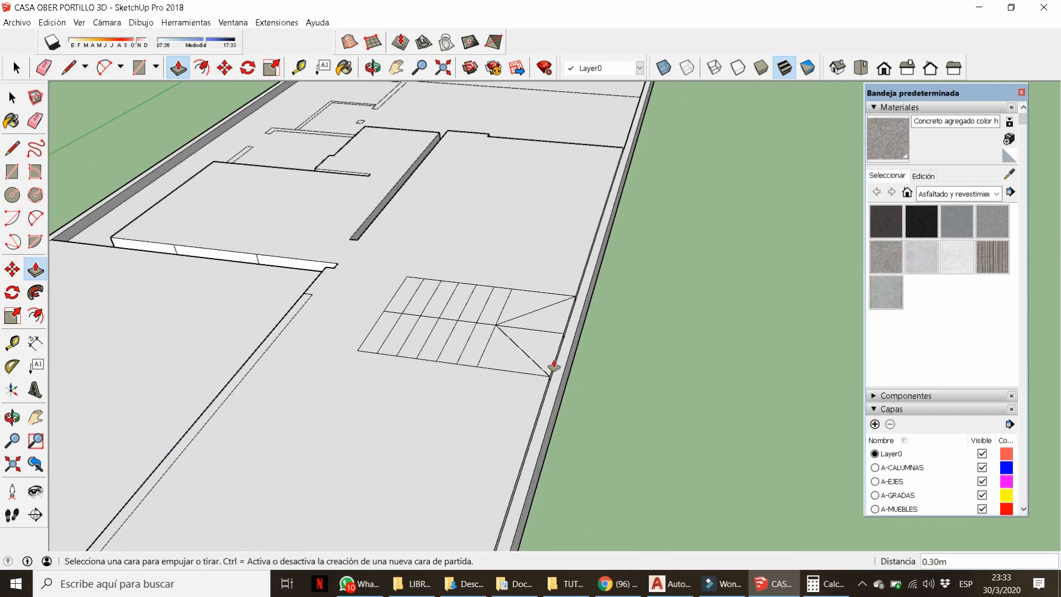
pyautogui.scroll(-3, 420, 238)
pyautogui.moveTo(415, 221); pyautogui.dragTo(561, 130, button='middle')
pyautogui.scroll(6, 407, 291)
pyautogui.click(352, 290)
pyautogui.click(449, 263)
pyautogui.doubleClick(400, 285)
pyautogui.scroll(-3, 406, 283)
pyautogui.scroll(2, 412, 254)
pyautogui.doubleClick(422, 309)
pyautogui.doubleClick(431, 286)
pyautogui.doubleClick(487, 321)
pyautogui.scroll(-3, 497, 326)
# Raise the remaining wall strips on the other side by 0.10m.
pyautogui.moveTo(500, 329); pyautogui.dragTo(597, 392, button='middle')
pyautogui.scroll(5, 685, 401)
pyautogui.click(699, 403)
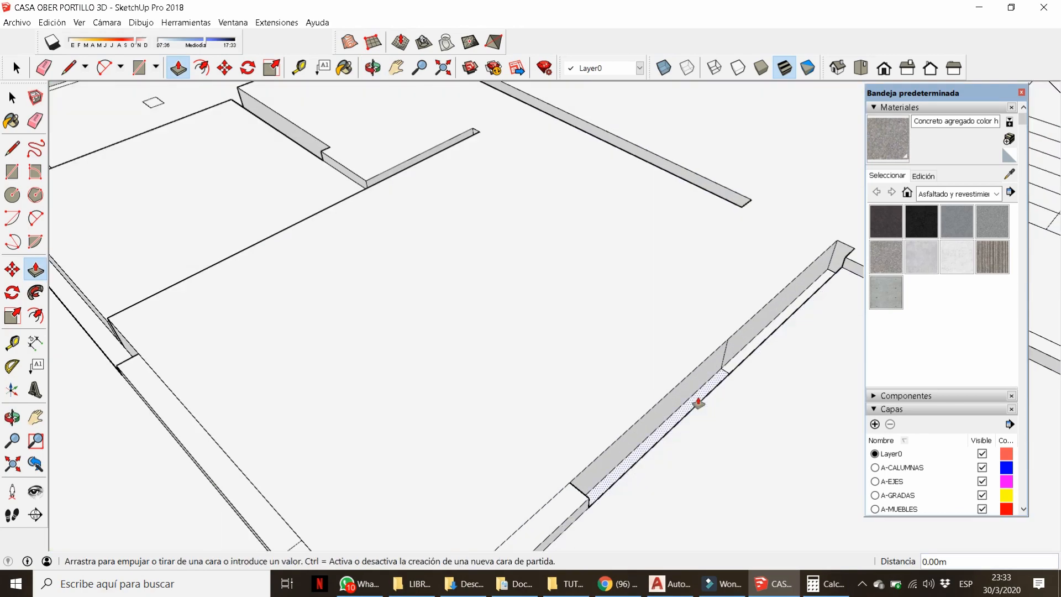
pyautogui.click(737, 359)
pyautogui.scroll(-3, 679, 371)
pyautogui.scroll(4, 367, 372)
pyautogui.moveTo(367, 371); pyautogui.dragTo(590, 356, button='middle')
pyautogui.doubleClick(590, 355)
pyautogui.doubleClick(619, 402)
pyautogui.doubleClick(588, 356)
pyautogui.scroll(-4, 589, 359)
pyautogui.moveTo(497, 402); pyautogui.dragTo(415, 378, button='middle')
pyautogui.scroll(4, 409, 374)
# Draw a 0.80 m line across the door gap.
pyautogui.press('l')
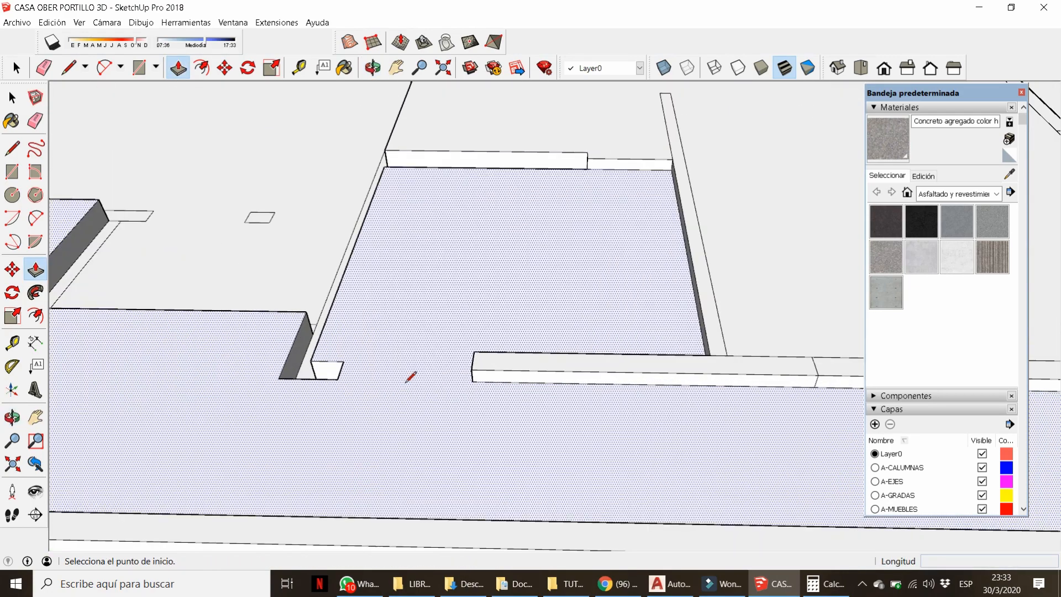
pyautogui.click(341, 346)
pyautogui.moveTo(353, 350); pyautogui.dragTo(458, 369, button='middle')
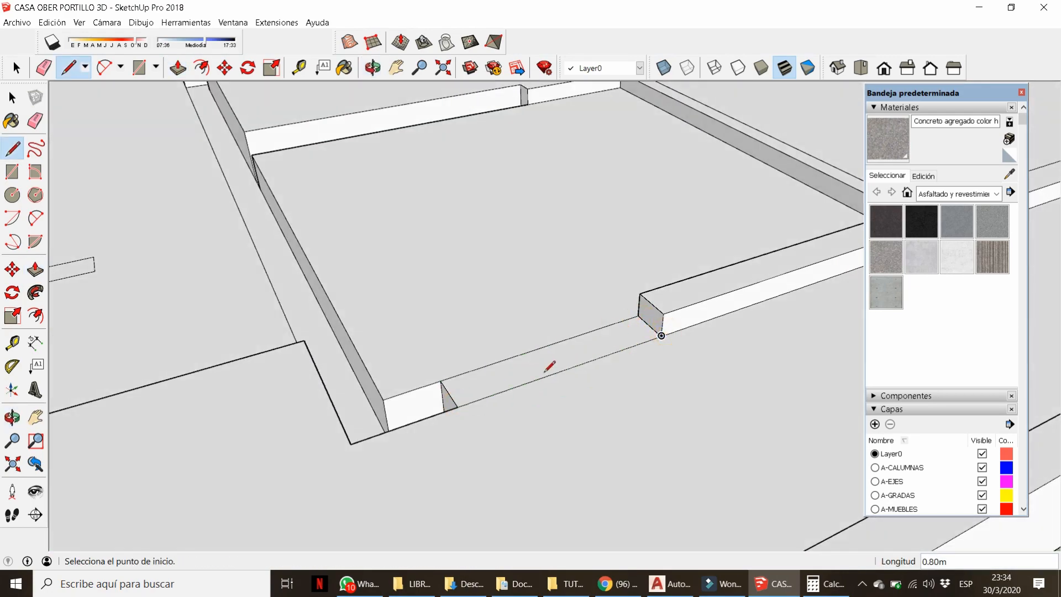
pyautogui.press('p')
pyautogui.click(359, 367)
pyautogui.press('Escape')
# Raise the left wall strip, door strip and other wall strips by 0.10 m.
pyautogui.doubleClick(296, 329)
pyautogui.doubleClick(383, 410)
pyautogui.doubleClick(513, 378)
pyautogui.scroll(-3, 708, 389)
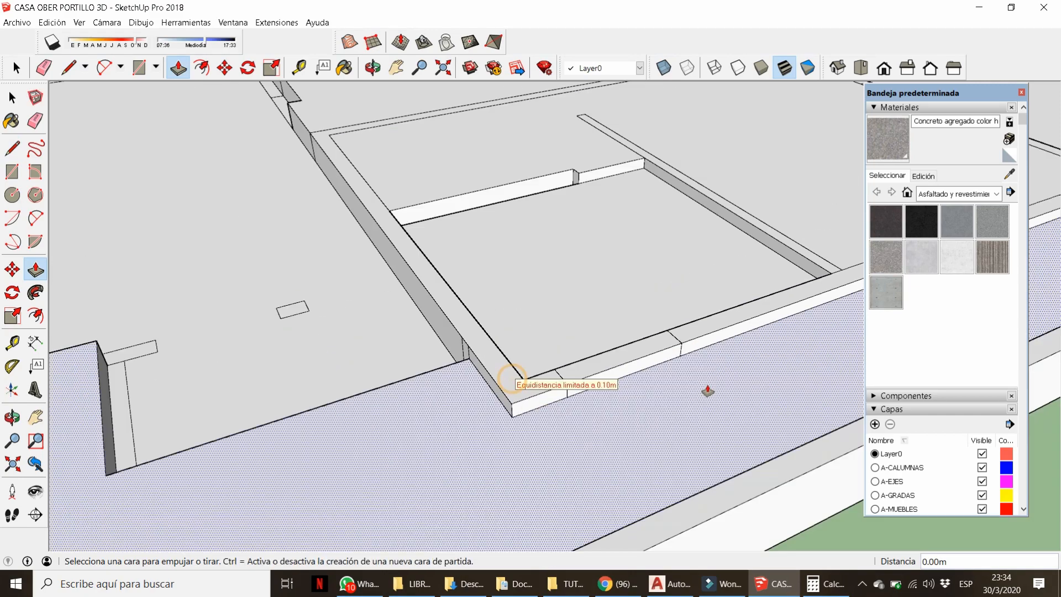
pyautogui.scroll(-4, 708, 389)
pyautogui.moveTo(708, 390); pyautogui.dragTo(249, 423, button='middle')
pyautogui.scroll(3, 227, 250)
pyautogui.click(227, 249)
pyautogui.doubleClick(416, 276)
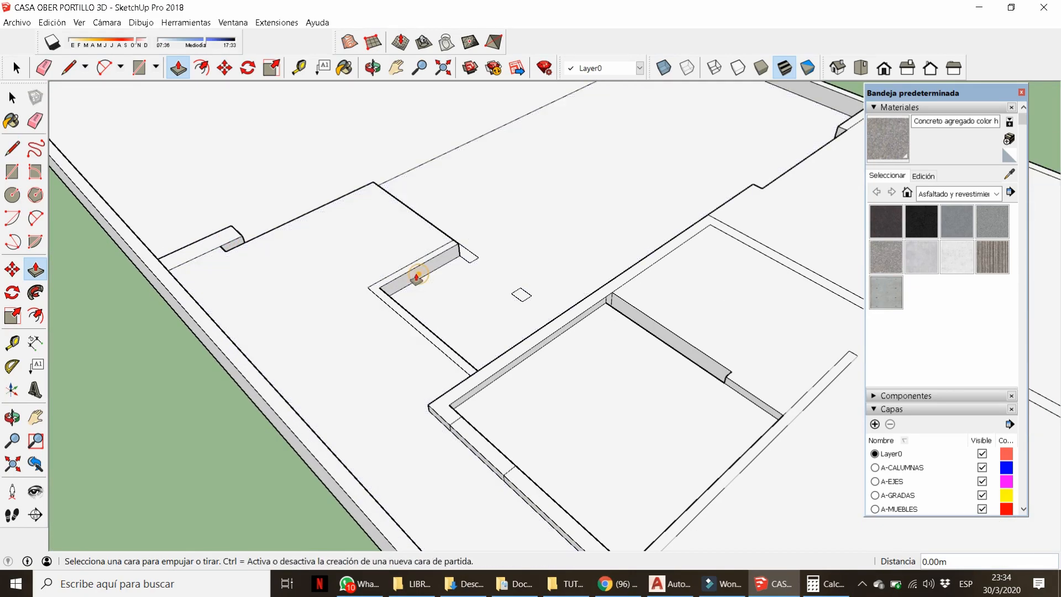
# Raise the wall's top face, the small column, a wall strip and the large floor face.
pyautogui.click(468, 229)
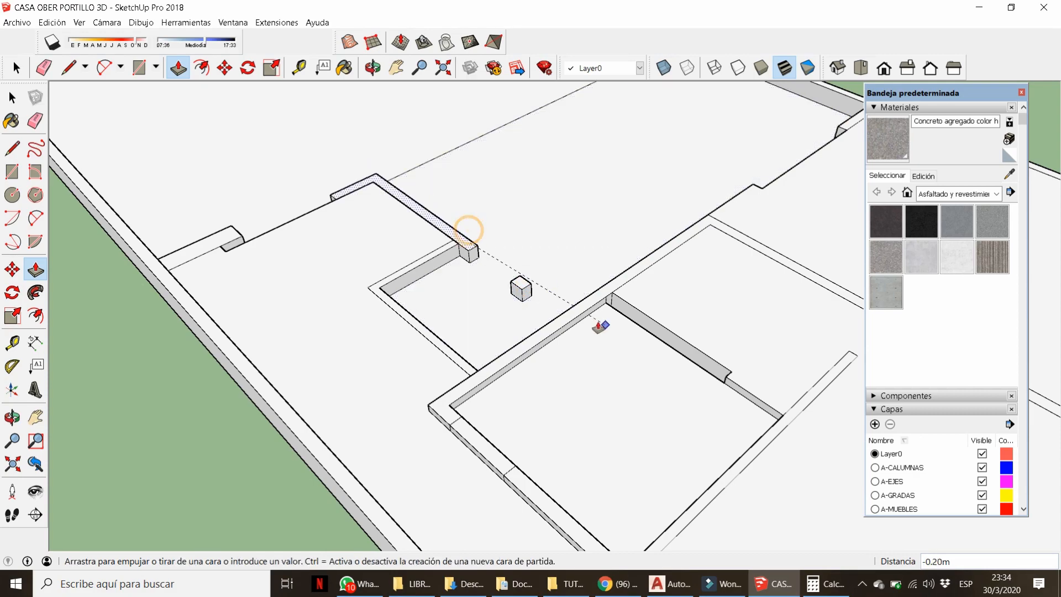
pyautogui.click(520, 286)
pyautogui.click(581, 290)
pyautogui.click(440, 253)
pyautogui.click(583, 289)
pyautogui.click(575, 252)
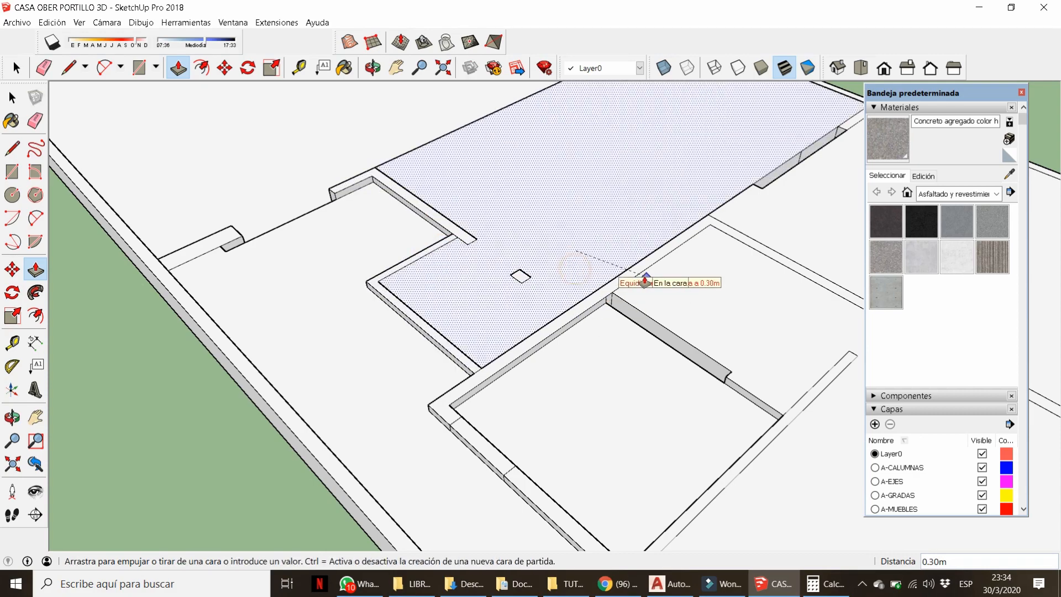
pyautogui.click(644, 277)
# Raise the room floor and the lowered wall segments by 0.30 m.
pyautogui.scroll(-4, 658, 299)
pyautogui.moveTo(657, 298); pyautogui.dragTo(255, 450, button='middle')
pyautogui.press('p')
pyautogui.scroll(5, 504, 282)
pyautogui.click(532, 273)
pyautogui.doubleClick(420, 293)
pyautogui.scroll(-2, 390, 304)
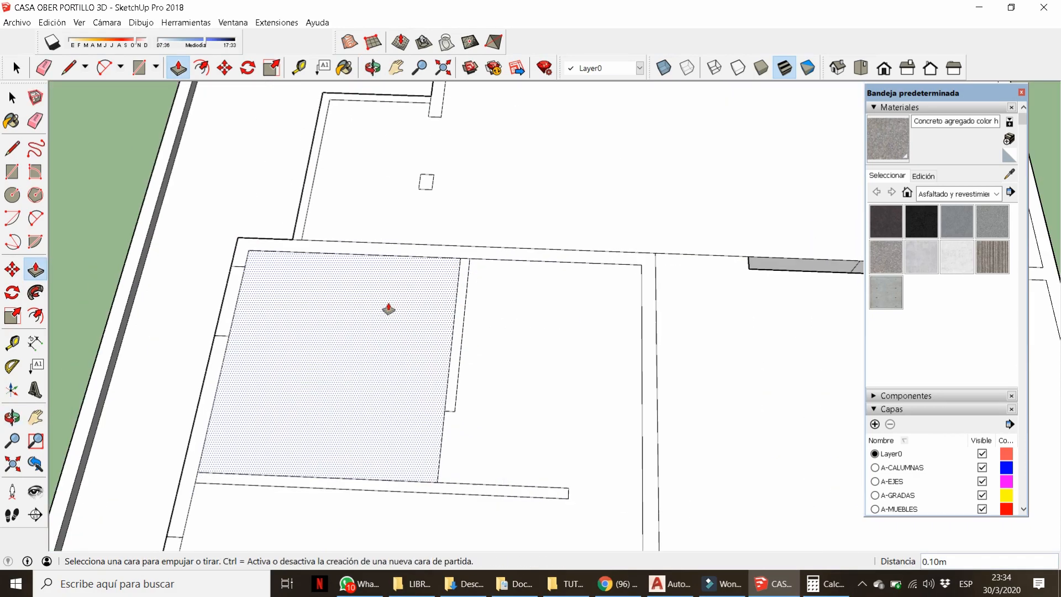
pyautogui.moveTo(796, 281); pyautogui.dragTo(640, 336, button='middle')
pyautogui.doubleClick(671, 333)
pyautogui.click(757, 353)
pyautogui.click(685, 364)
# Raise the large hatched face, then a wall segment and the left strip by 0.20 m.
pyautogui.scroll(-4, 542, 384)
pyautogui.scroll(-5, 542, 387)
pyautogui.moveTo(544, 384); pyautogui.dragTo(703, 272, button='middle')
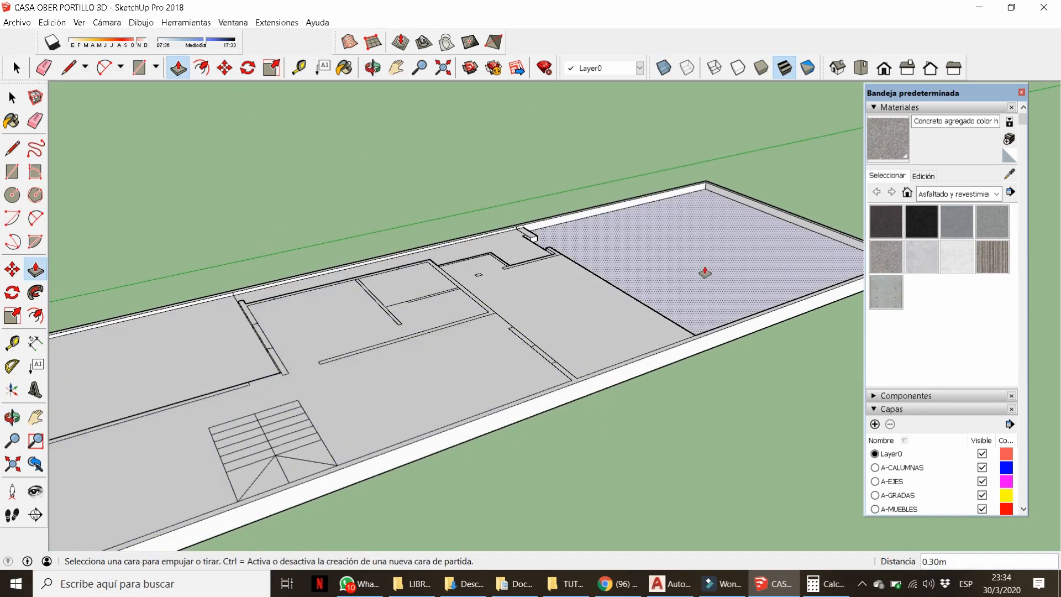
pyautogui.scroll(4, 691, 270)
pyautogui.click(608, 284)
pyautogui.click(478, 272)
pyautogui.moveTo(478, 272); pyautogui.dragTo(470, 354, button='middle')
pyautogui.scroll(5, 494, 142)
pyautogui.doubleClick(475, 195)
pyautogui.doubleClick(482, 268)
# Raise the large rear face level with its neighbouring face.
pyautogui.scroll(-8, 500, 298)
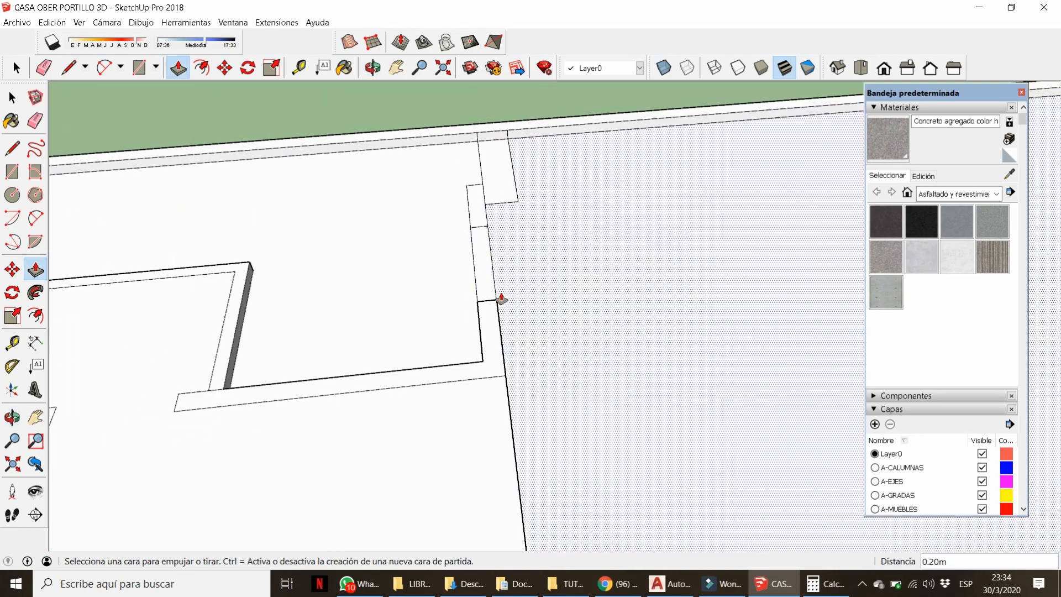
pyautogui.moveTo(499, 298); pyautogui.dragTo(712, 260, button='middle')
pyautogui.scroll(-4, 712, 260)
pyautogui.moveTo(574, 332); pyautogui.dragTo(730, 397, button='middle')
pyautogui.scroll(4, 404, 288)
pyautogui.moveTo(424, 270); pyautogui.dragTo(447, 263, button='middle')
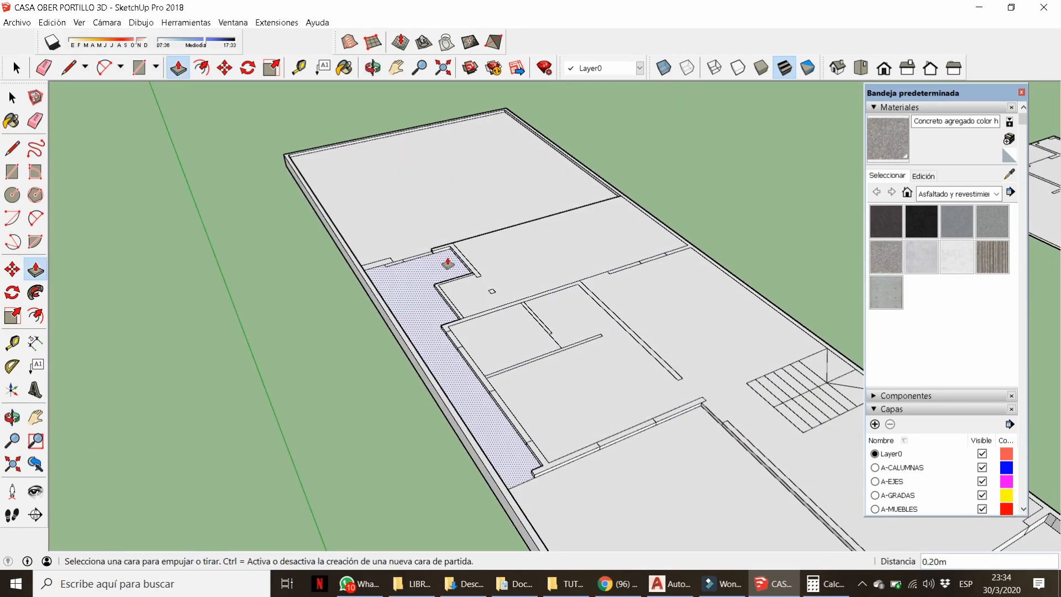
pyautogui.scroll(5, 442, 251)
pyautogui.click(523, 258)
pyautogui.click(613, 279)
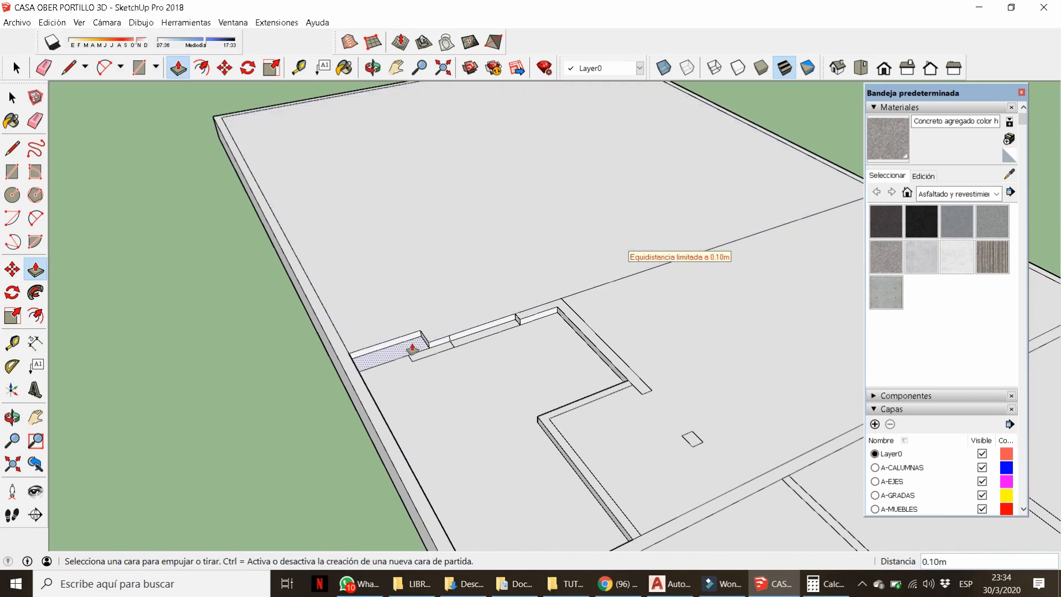
# Recess the slab-edge strip 0.05 m and load the Jardinería material collection.
pyautogui.click(412, 348)
pyautogui.write('.05')
pyautogui.press('Return')
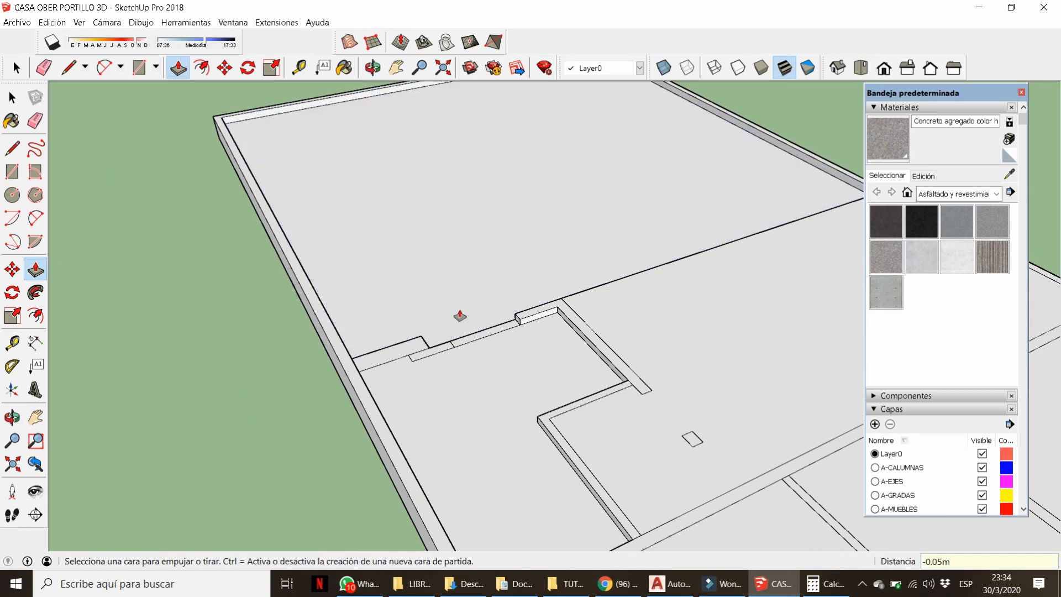
pyautogui.click(959, 200)
pyautogui.click(939, 285)
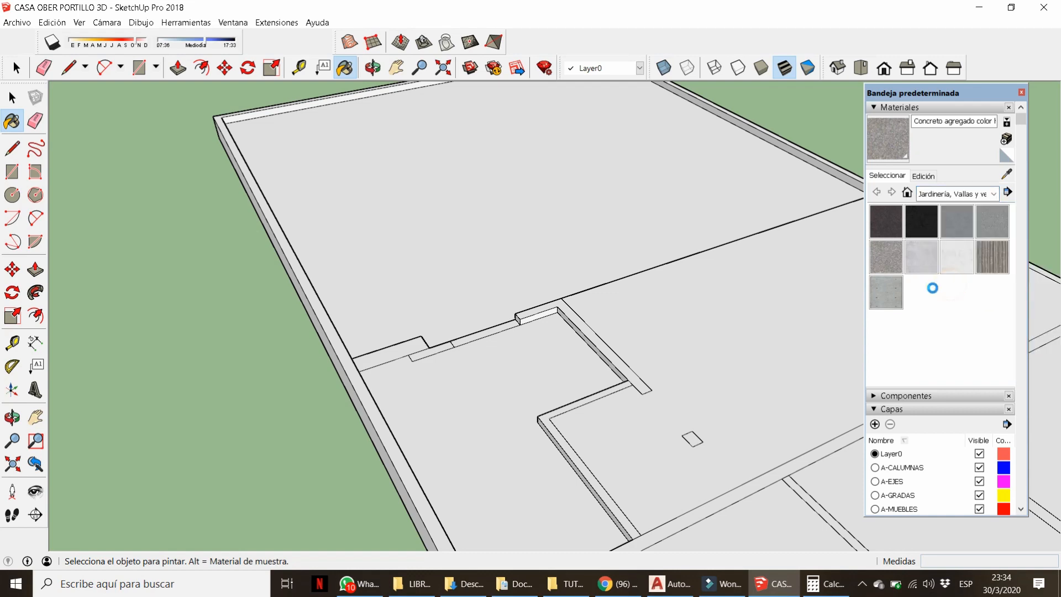
# Paint the rear garden face with Césped verde claro lawn.
pyautogui.click(886, 362)
pyautogui.click(539, 242)
pyautogui.moveTo(355, 194)
pyautogui.mouseDown(button='middle')
pyautogui.moveTo(467, 325)
pyautogui.moveTo(291, 391)
pyautogui.mouseUp(button='middle')
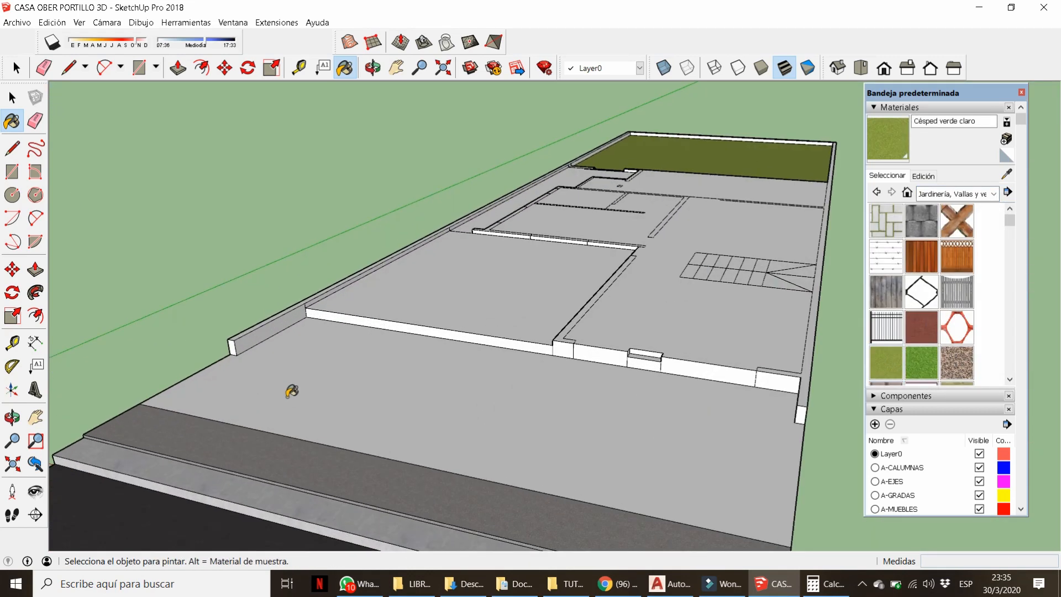
pyautogui.scroll(3, 203, 396)
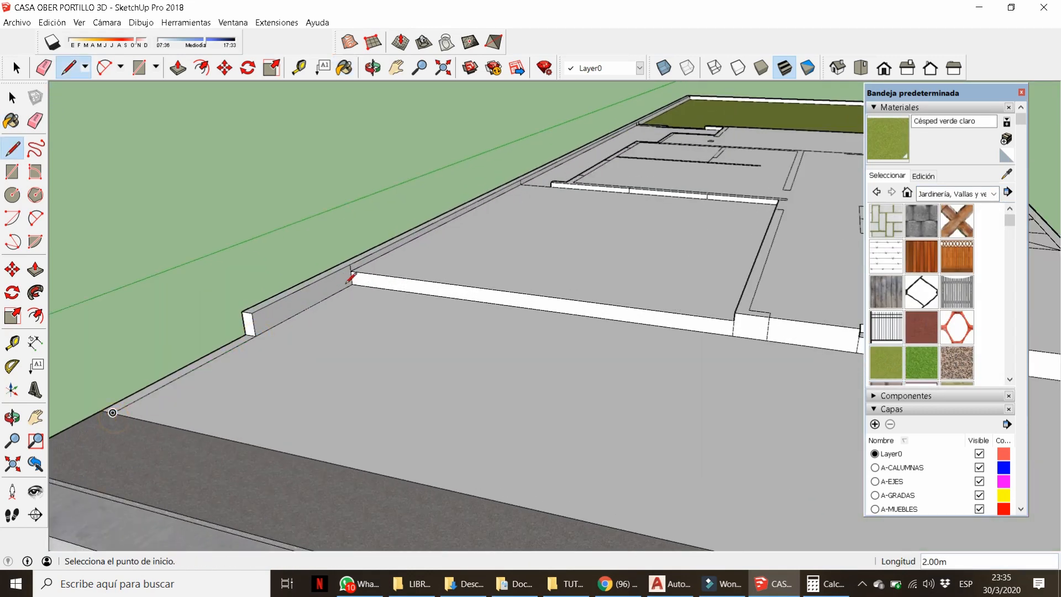
# Close the side face with a new edge.
pyautogui.press('Escape')
pyautogui.moveTo(260, 326); pyautogui.dragTo(182, 441, button='middle')
pyautogui.click(375, 262)
pyautogui.scroll(-1, 260, 310)
pyautogui.moveTo(239, 305); pyautogui.dragTo(185, 329, button='middle')
# Push/Pull the front yard faces, raising the front slab 0.15 m.
pyautogui.press('p')
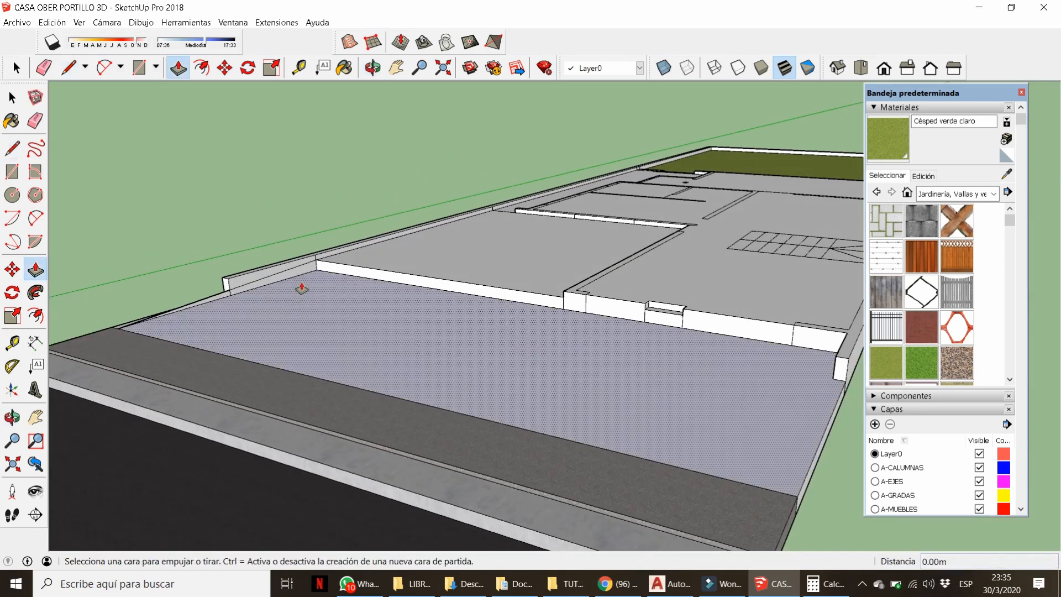
pyautogui.click(299, 286)
pyautogui.scroll(-2, 506, 368)
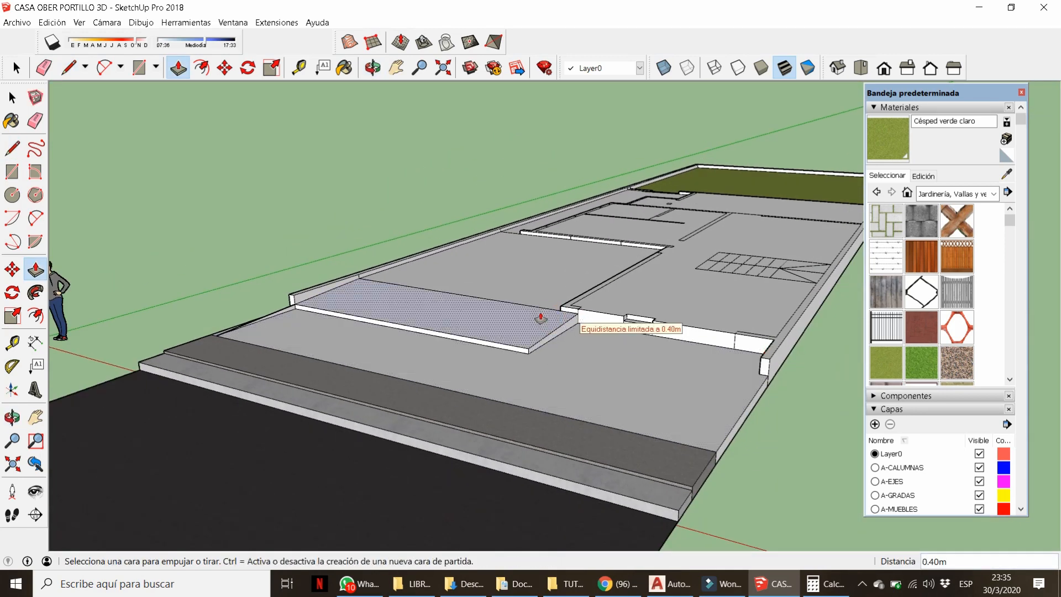
pyautogui.click(693, 366)
pyautogui.click(714, 360)
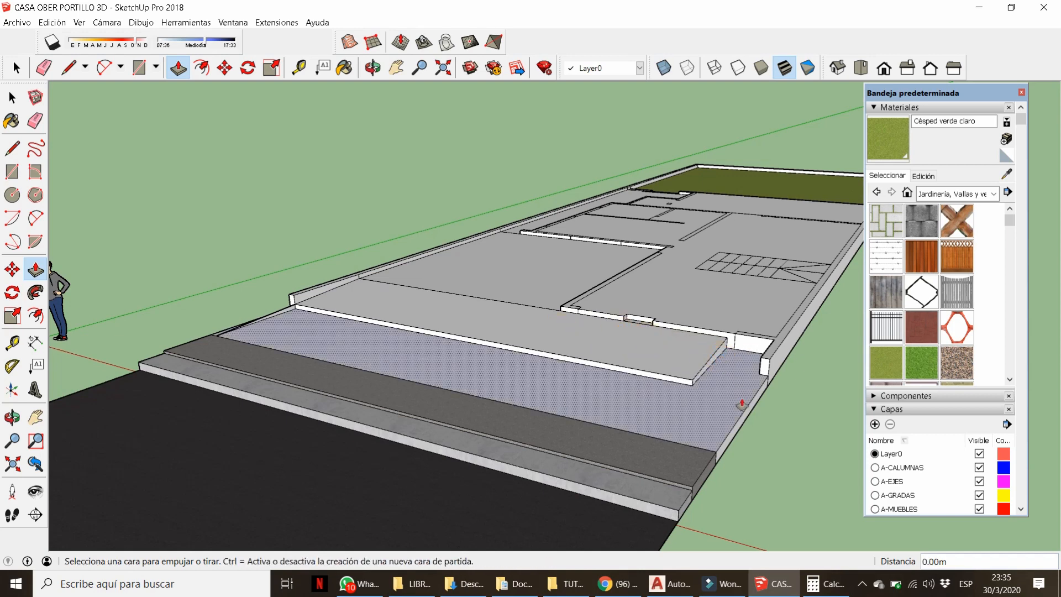
pyautogui.click(721, 353)
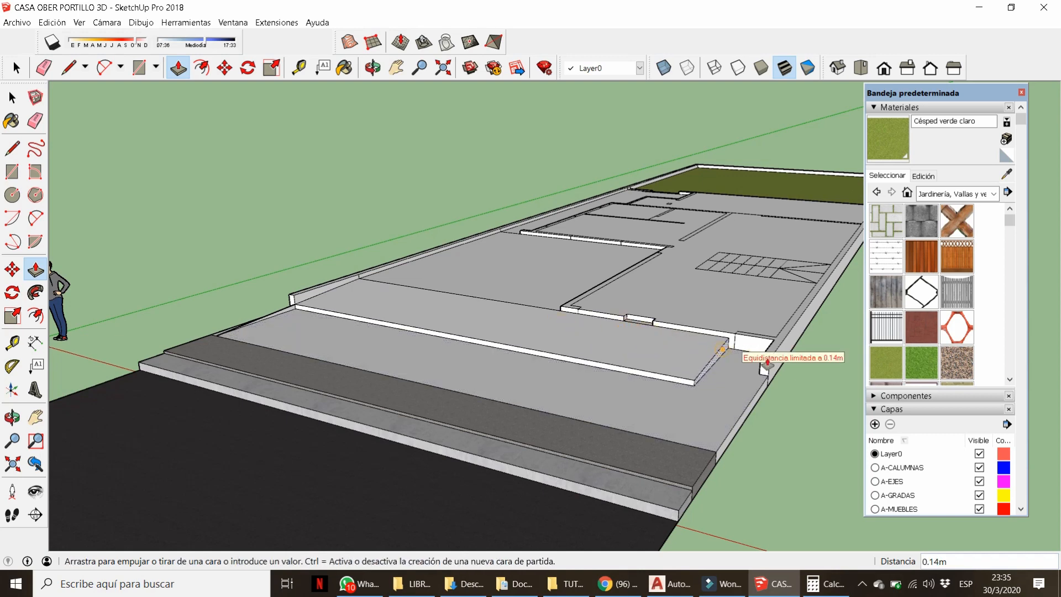
pyautogui.click(423, 371)
pyautogui.scroll(3, 730, 381)
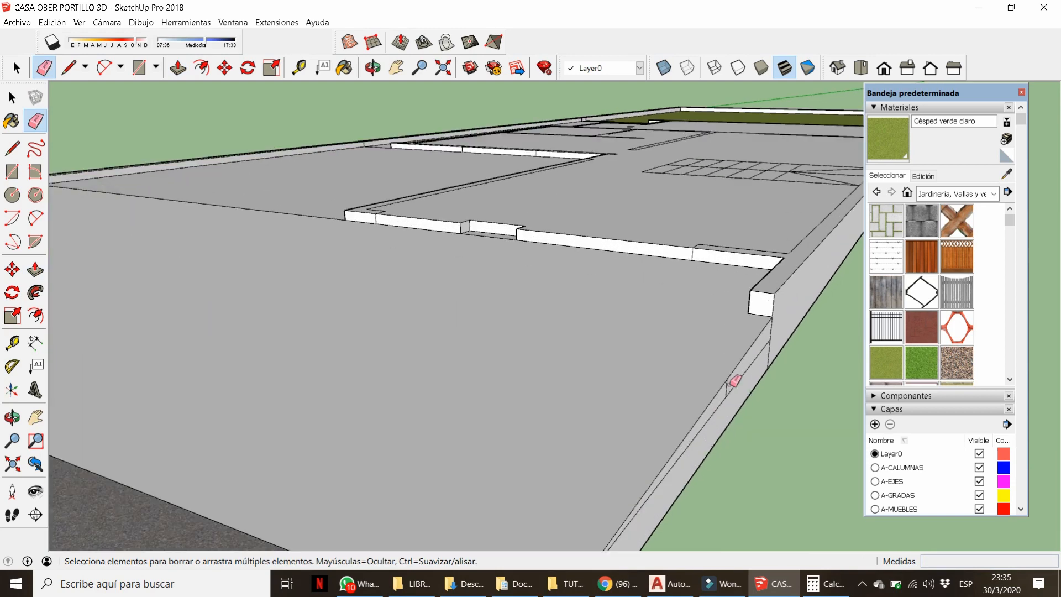
# Erase the stray edges along the side wall and its base.
pyautogui.click(726, 398)
pyautogui.scroll(-6, 730, 386)
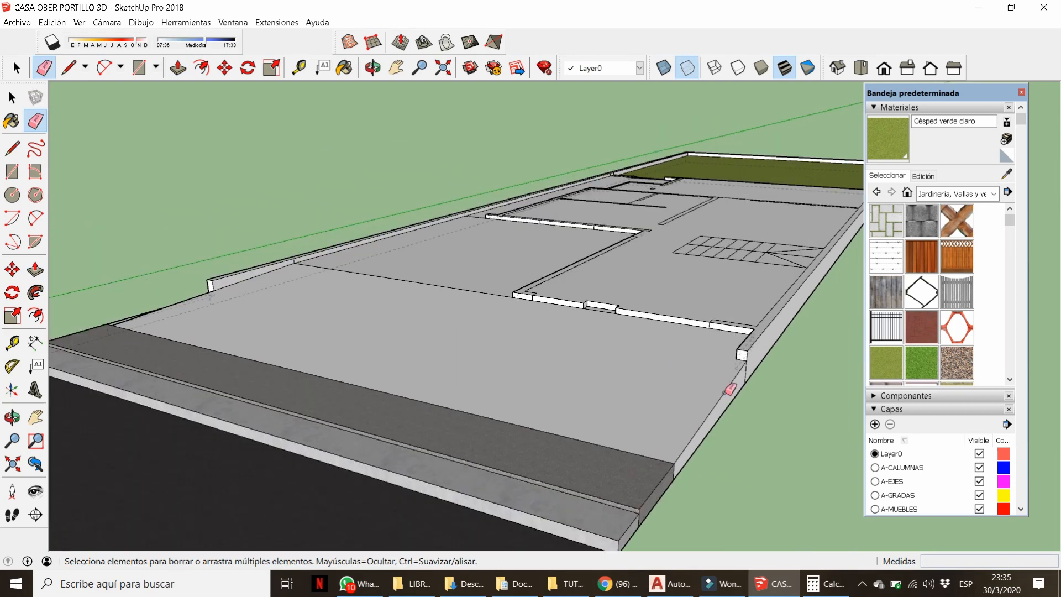
pyautogui.moveTo(498, 353); pyautogui.dragTo(737, 331, button='middle')
pyautogui.scroll(6, 646, 381)
pyautogui.press('p')
pyautogui.click(532, 359)
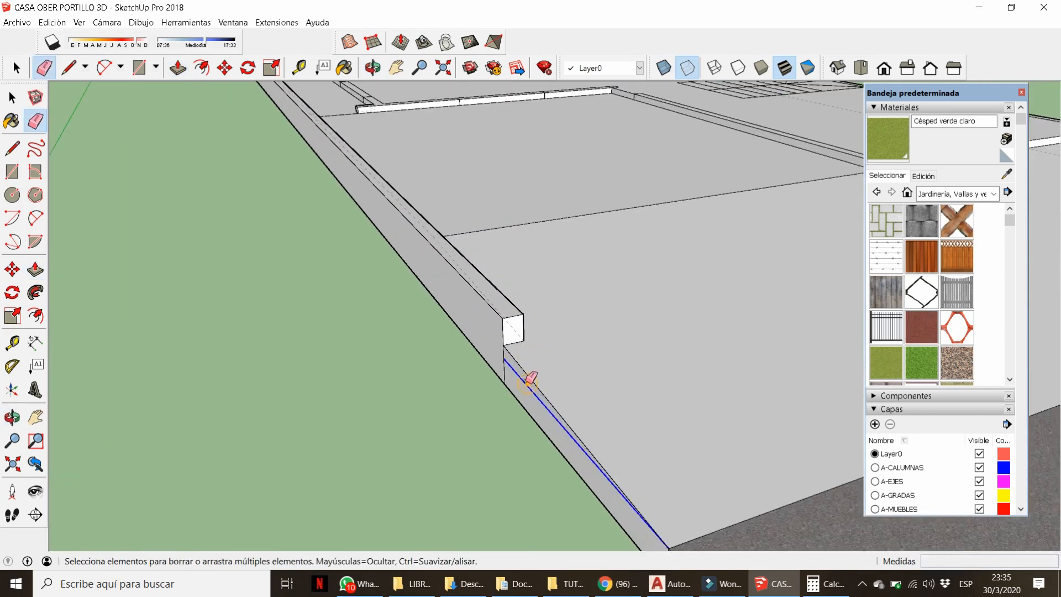
pyautogui.click(529, 379)
pyautogui.scroll(-5, 414, 421)
pyautogui.scroll(6, 622, 422)
# View the house from above and along the side wall, then start a line on the wall edge.
pyautogui.press('p')
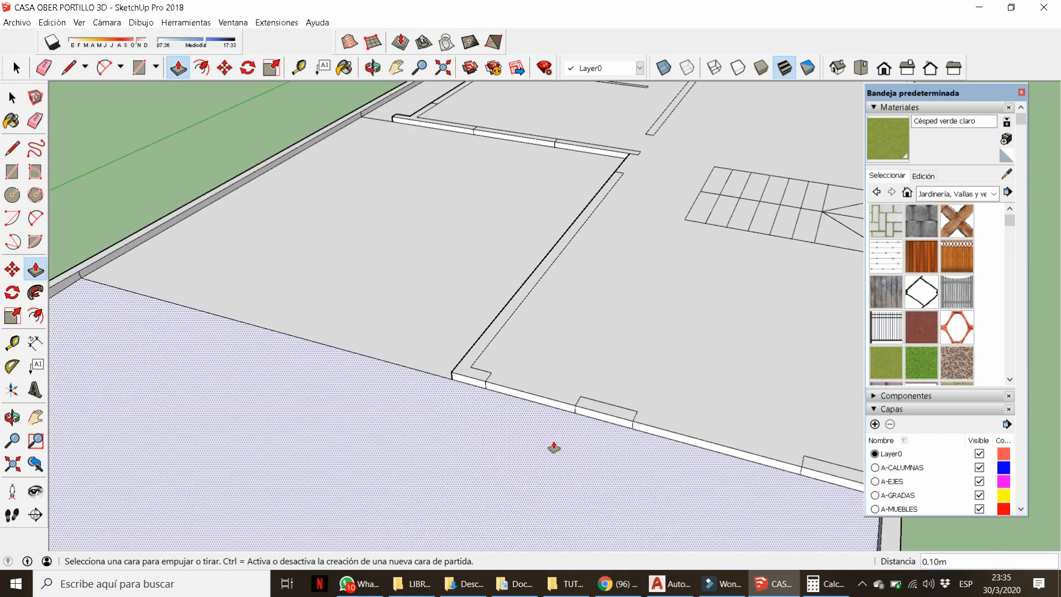
pyautogui.scroll(-5, 554, 447)
pyautogui.press('o')
pyautogui.moveTo(589, 407); pyautogui.dragTo(491, 453)
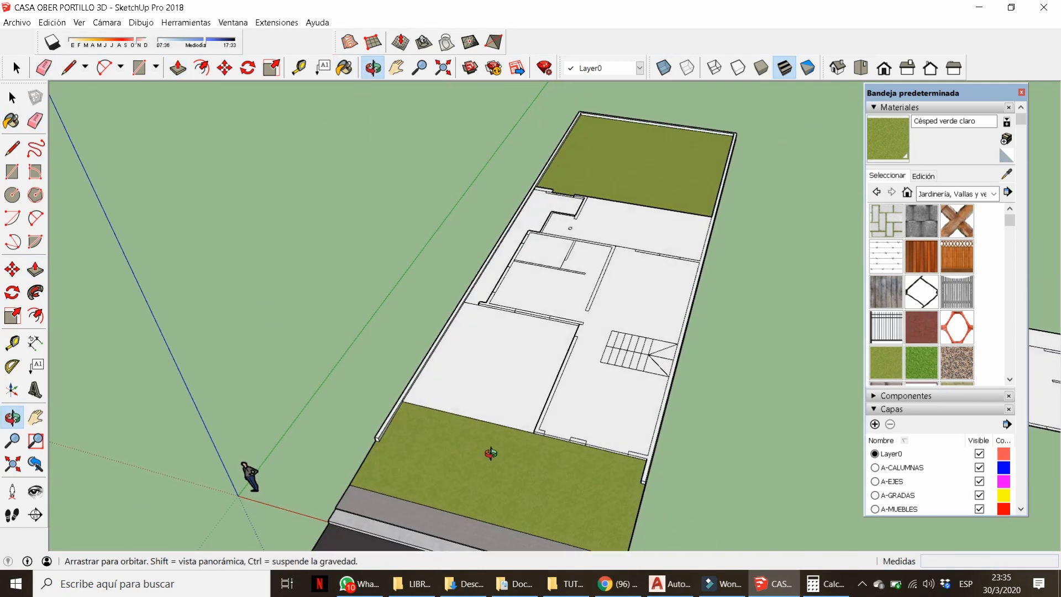
pyautogui.moveTo(490, 453)
pyautogui.mouseDown(button='middle')
pyautogui.moveTo(805, 446)
pyautogui.moveTo(641, 317)
pyautogui.mouseUp(button='middle')
pyautogui.press('b')
pyautogui.scroll(6, 457, 270)
pyautogui.scroll(2, 514, 330)
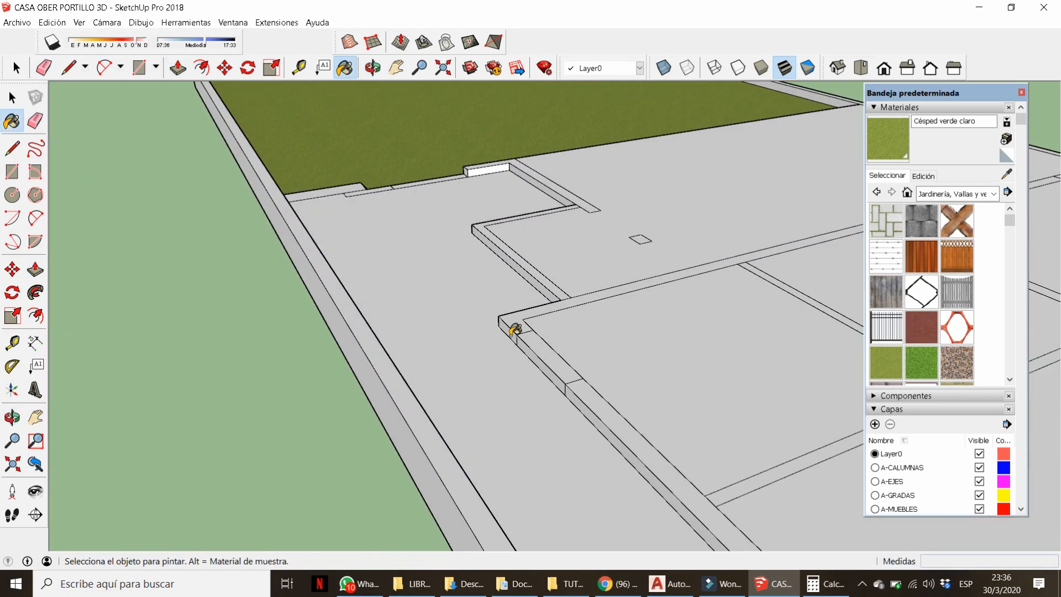
pyautogui.moveTo(512, 333)
pyautogui.mouseDown(button='middle')
pyautogui.moveTo(612, 373)
pyautogui.moveTo(545, 403)
pyautogui.moveTo(359, 400)
pyautogui.mouseUp(button='middle')
pyautogui.press('l')
pyautogui.click(617, 374)
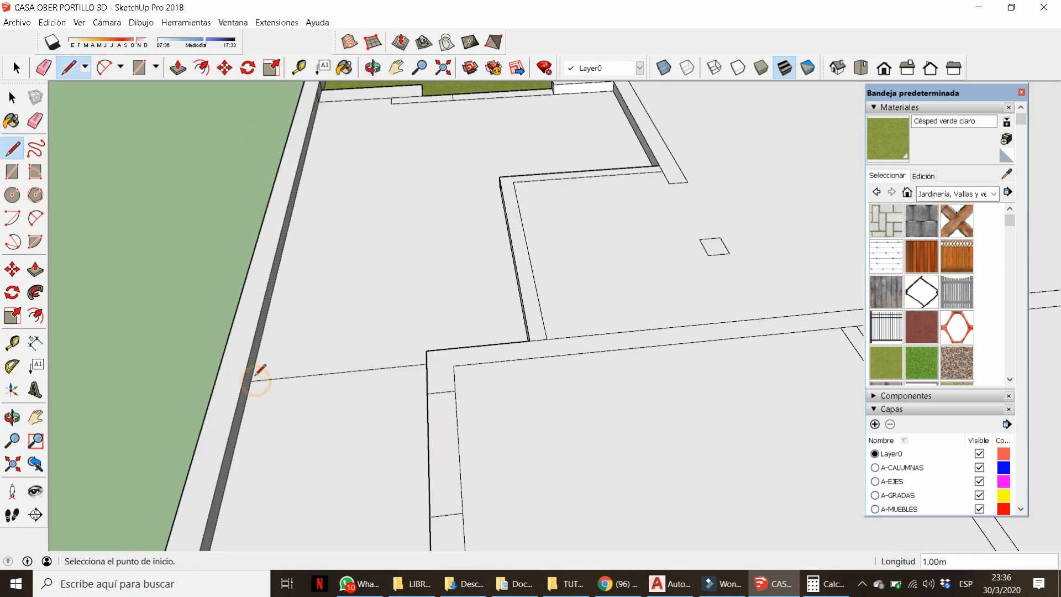
# Close off the side strip with a line and raise its floor to wall level.
pyautogui.press('p')
pyautogui.click(458, 325)
pyautogui.click(445, 371)
pyautogui.press('b')
pyautogui.click(381, 409)
pyautogui.scroll(-7, 409, 289)
pyautogui.scroll(7, 387, 235)
pyautogui.moveTo(394, 254)
pyautogui.mouseDown(button='middle')
pyautogui.moveTo(407, 261)
pyautogui.moveTo(412, 371)
pyautogui.mouseUp(button='middle')
# Draw a line at the grass corner and trim its overhanging end.
pyautogui.press('l')
pyautogui.scroll(-6, 430, 419)
pyautogui.moveTo(431, 417); pyautogui.dragTo(544, 237, button='middle')
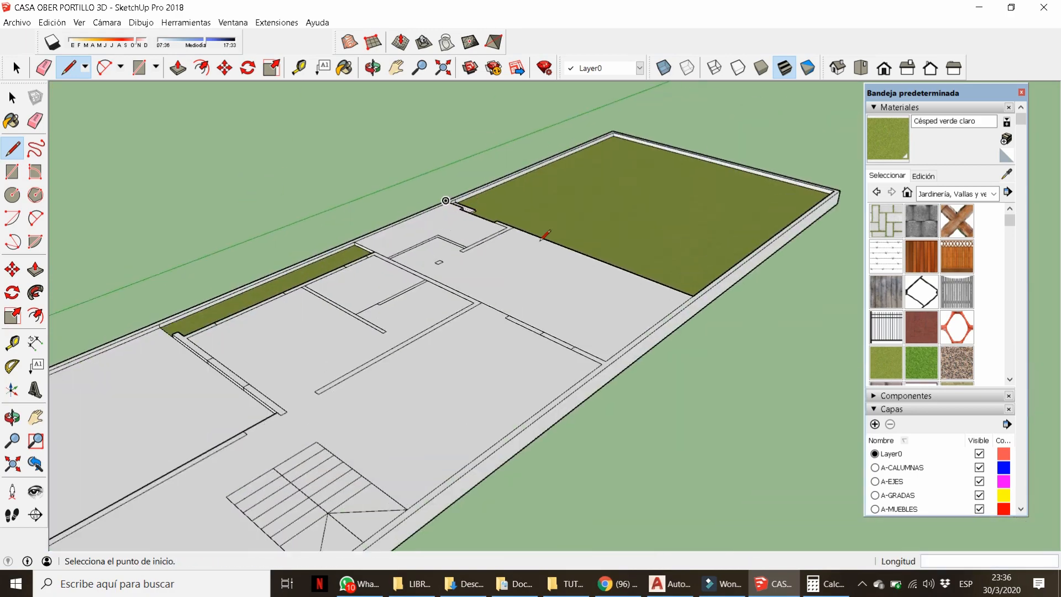
pyautogui.scroll(4, 618, 256)
pyautogui.click(762, 330)
pyautogui.click(809, 346)
# Push/Pull the back garden's edge wall up to 2 m.
pyautogui.press('p')
pyautogui.click(791, 322)
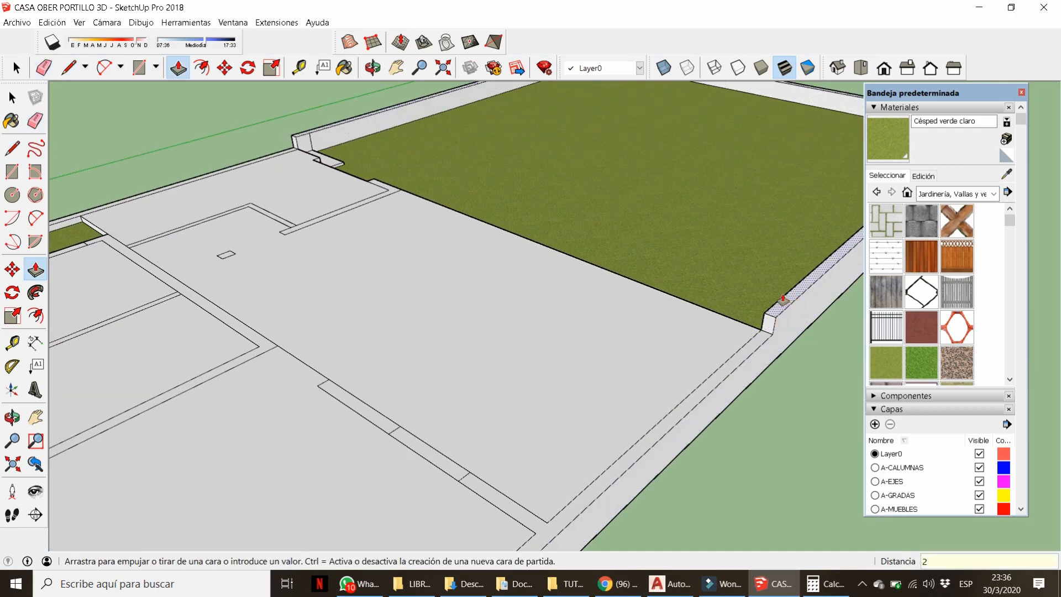
pyautogui.write('2')
pyautogui.press('Return')
pyautogui.scroll(-5, 784, 291)
pyautogui.moveTo(550, 198)
pyautogui.mouseDown(button='middle')
pyautogui.moveTo(547, 189)
pyautogui.moveTo(611, 323)
pyautogui.moveTo(515, 267)
pyautogui.mouseUp(button='middle')
pyautogui.press('e')
pyautogui.scroll(-5, 552, 188)
pyautogui.scroll(4, 611, 323)
pyautogui.scroll(3, 486, 265)
pyautogui.press('space')
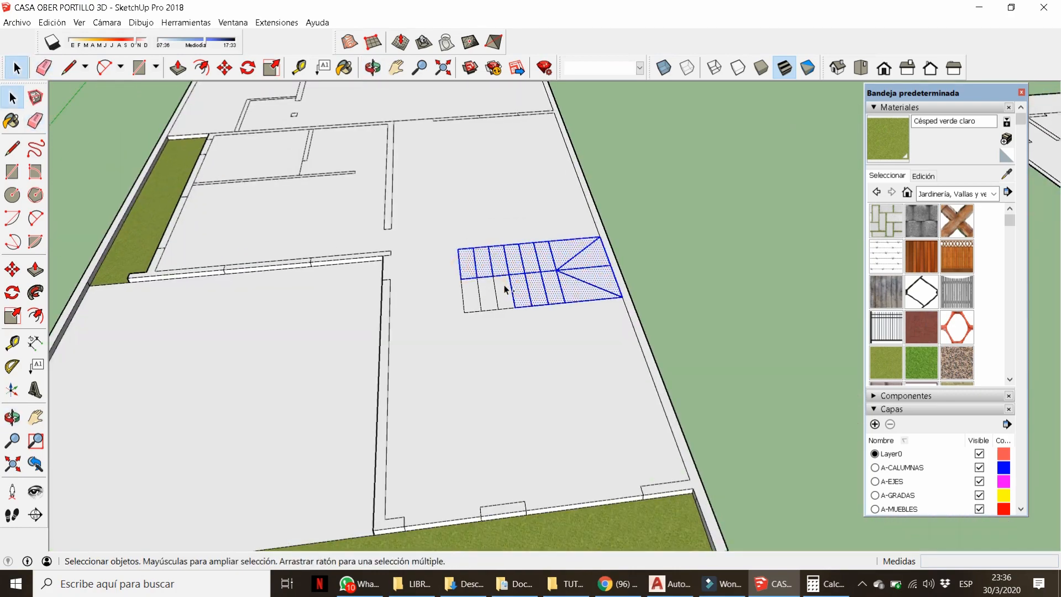
# Group the stair drawing into one object and clear the selection.
pyautogui.keyDown('ctrl'); pyautogui.doubleClick(471, 293); pyautogui.keyUp('ctrl')
pyautogui.rightClick(471, 294)
pyautogui.click(530, 402)
pyautogui.click(667, 336)
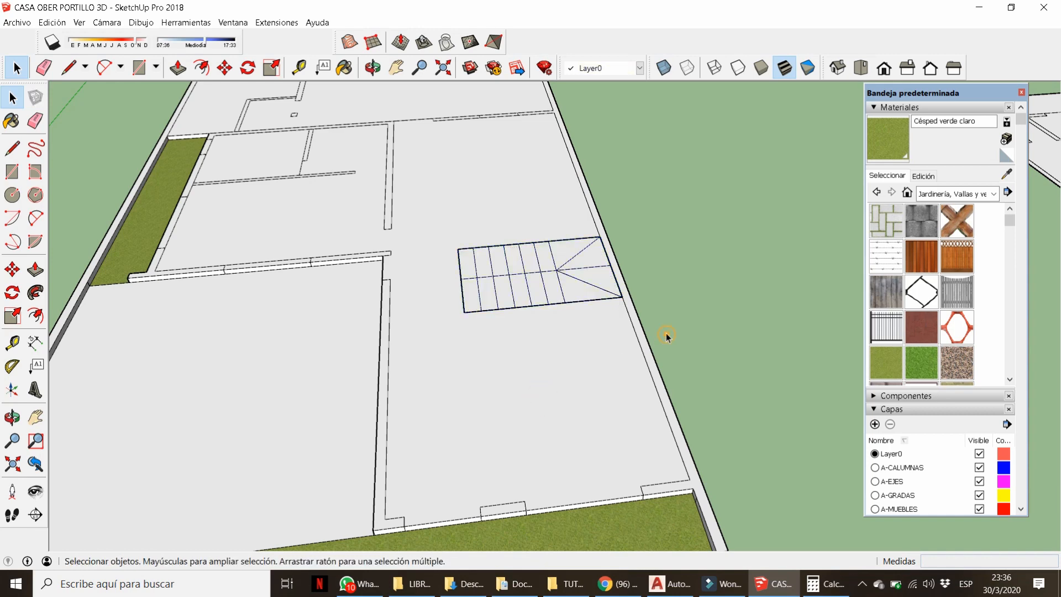
pyautogui.scroll(-4, 668, 336)
pyautogui.scroll(2, 669, 348)
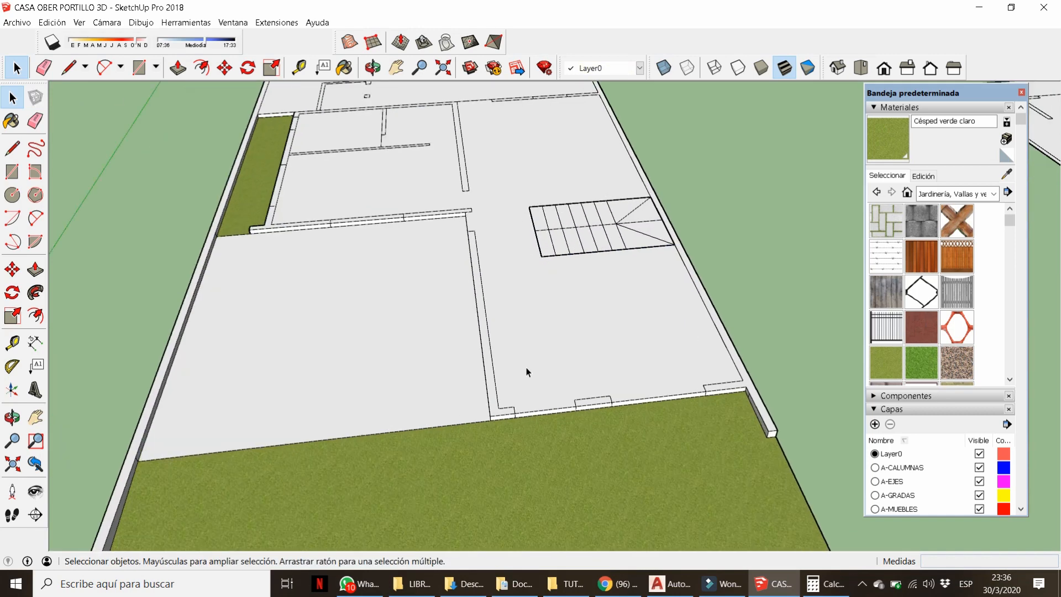
# Raise the wall's top face to 3.2 m and the pillar near the stairs to match.
pyautogui.press('p')
pyautogui.press('Escape')
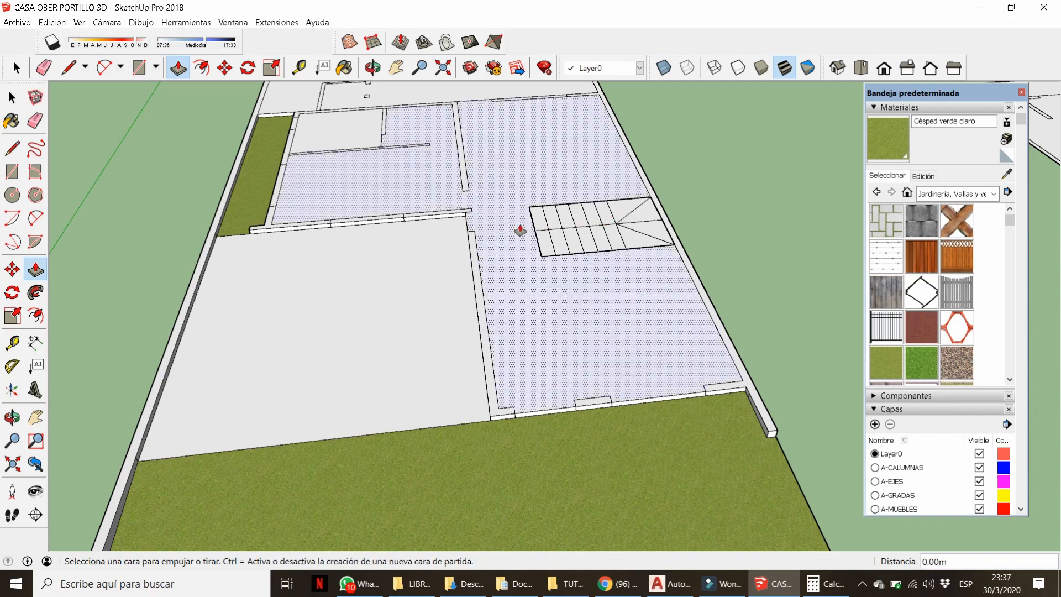
pyautogui.click(486, 353)
pyautogui.press('Return')
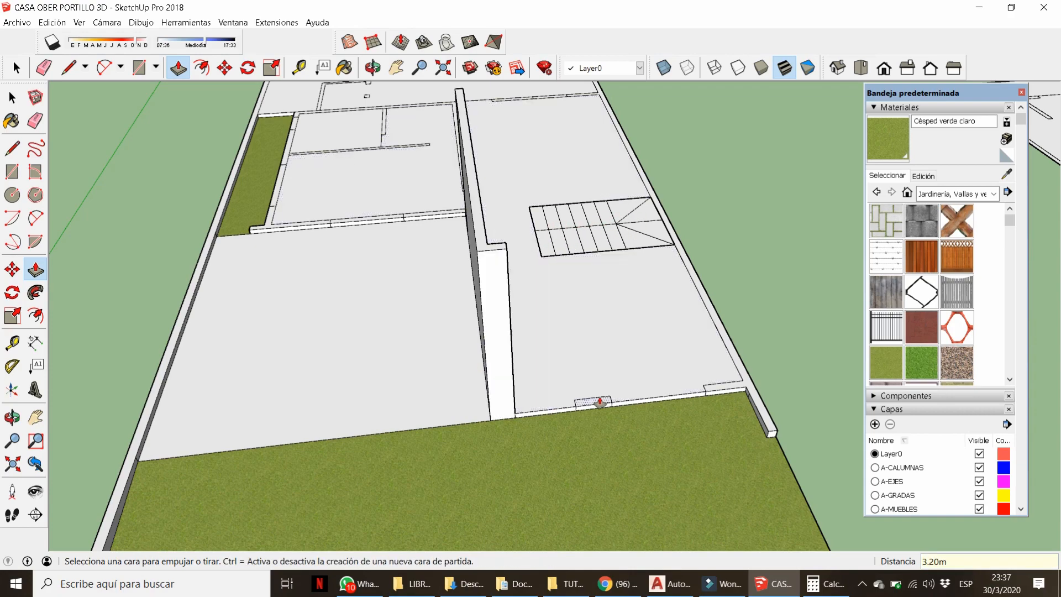
pyautogui.doubleClick(600, 403)
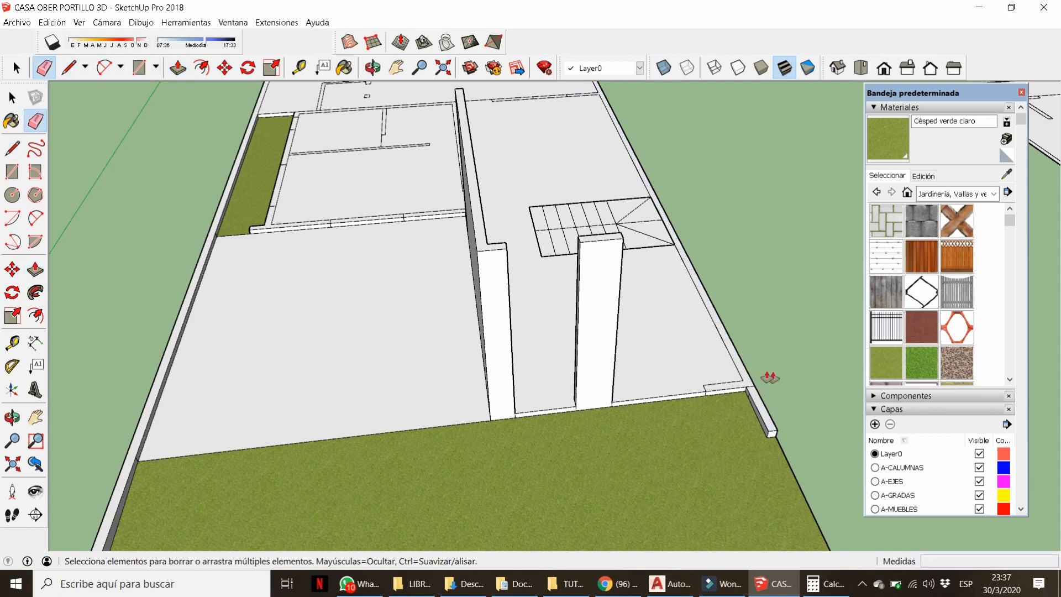
pyautogui.press('p')
# Raise the right perimeter wall and a small wall stub to the pillar height.
pyautogui.click(744, 383)
pyautogui.click(586, 224)
pyautogui.scroll(-5, 663, 357)
pyautogui.moveTo(663, 357); pyautogui.dragTo(673, 233, button='middle')
pyautogui.scroll(5, 672, 233)
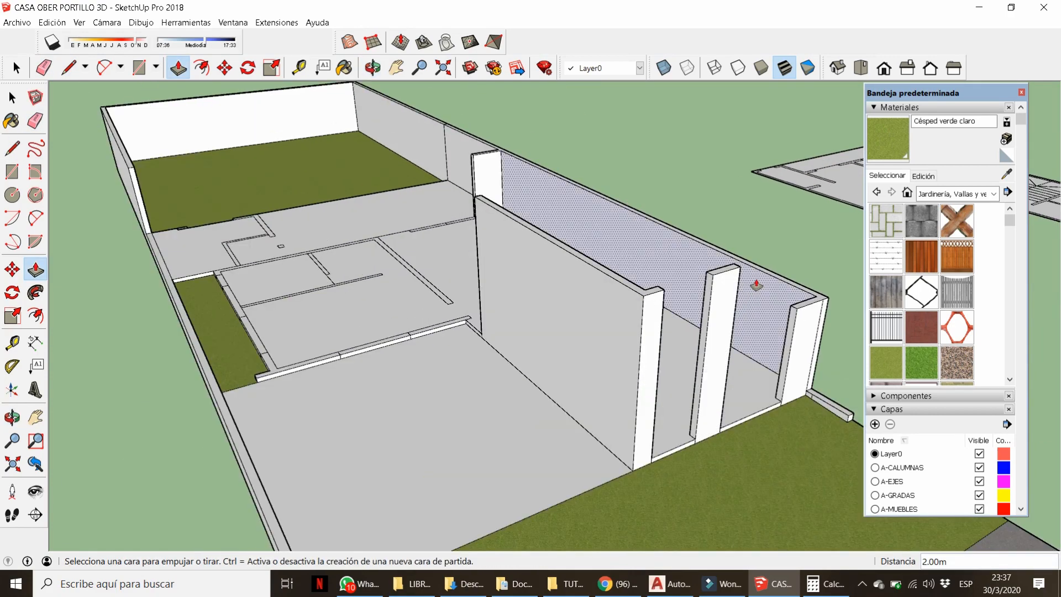
pyautogui.click(767, 273)
pyautogui.click(729, 277)
pyautogui.moveTo(431, 227); pyautogui.dragTo(594, 176, button='middle')
pyautogui.doubleClick(406, 252)
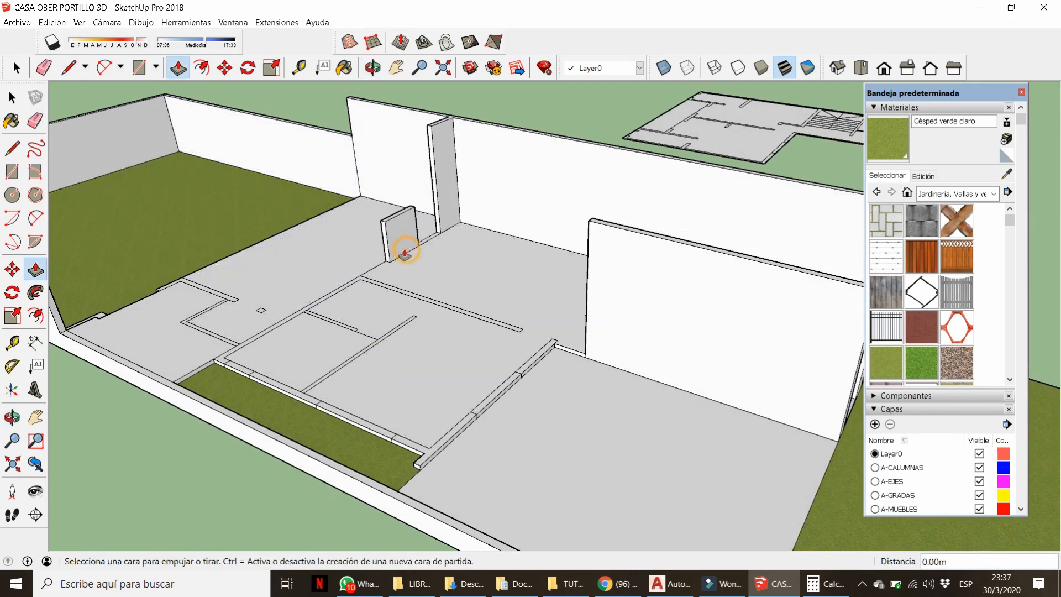
pyautogui.click(405, 212)
# Pull the interior wall footprints and the divider wall up to 3.20 m.
pyautogui.click(650, 234)
pyautogui.click(517, 329)
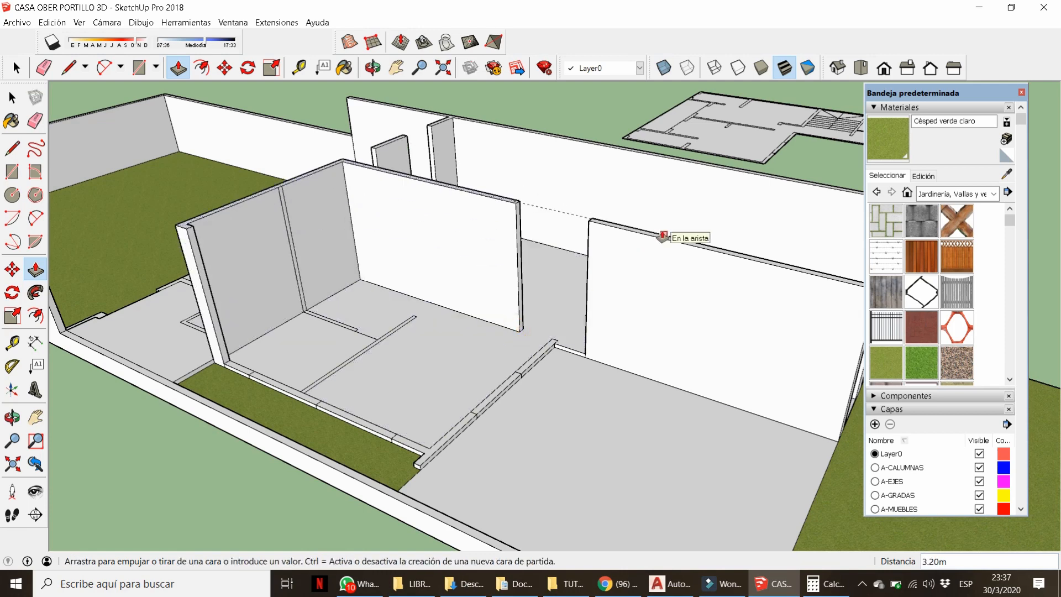
pyautogui.click(662, 238)
pyautogui.click(354, 330)
pyautogui.click(660, 239)
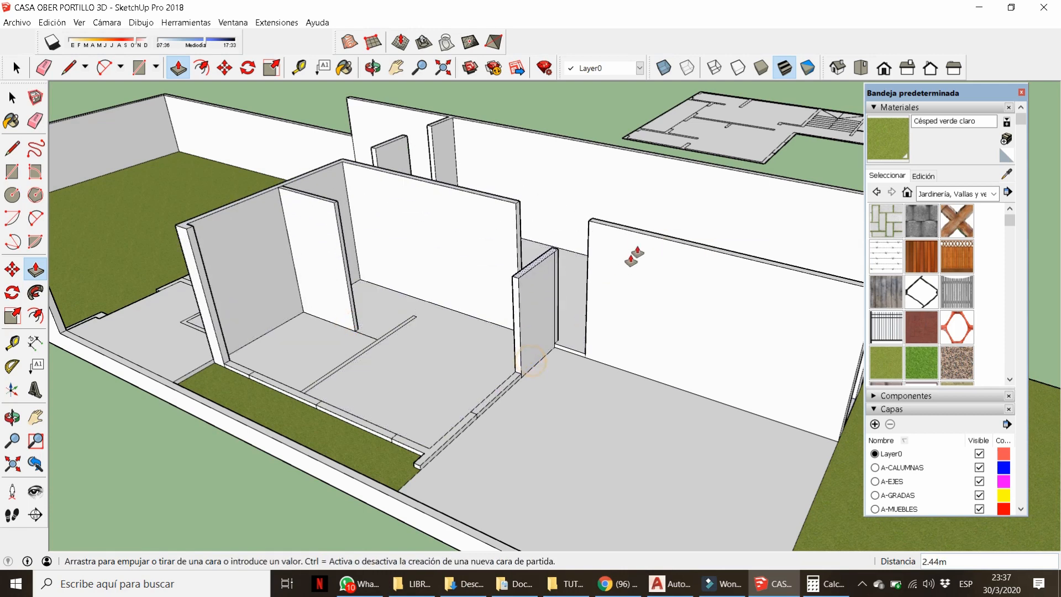
pyautogui.click(469, 424)
pyautogui.click(665, 241)
pyautogui.click(286, 391)
pyautogui.click(401, 315)
pyautogui.moveTo(401, 322); pyautogui.dragTo(403, 488, button='middle')
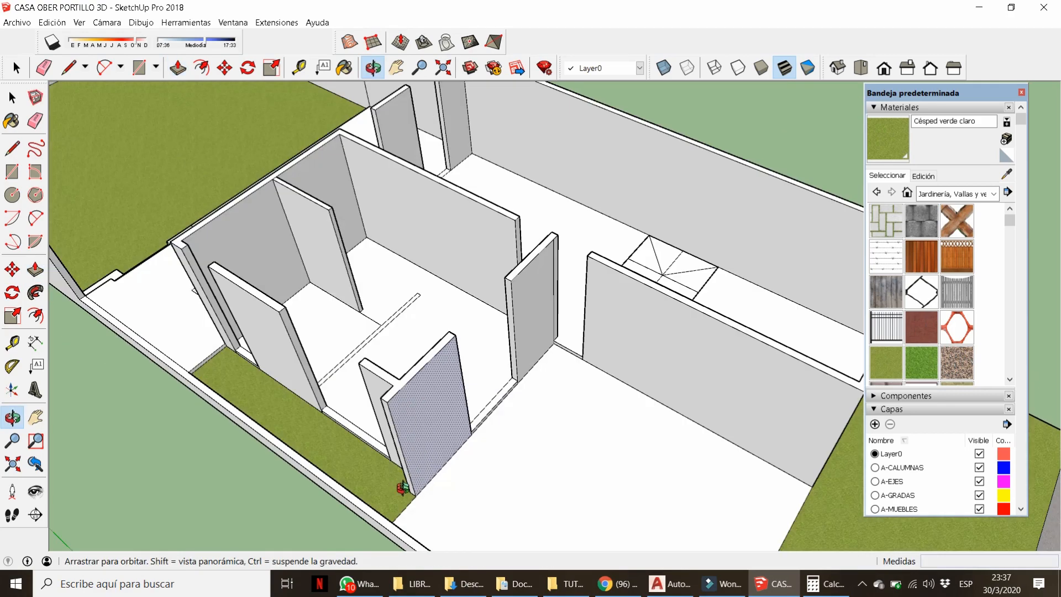
pyautogui.scroll(2, 381, 356)
pyautogui.click(372, 326)
# Begin raising further wall footprints near the garden.
pyautogui.click(459, 398)
pyautogui.scroll(-5, 459, 398)
pyautogui.moveTo(398, 409); pyautogui.dragTo(440, 356, button='middle')
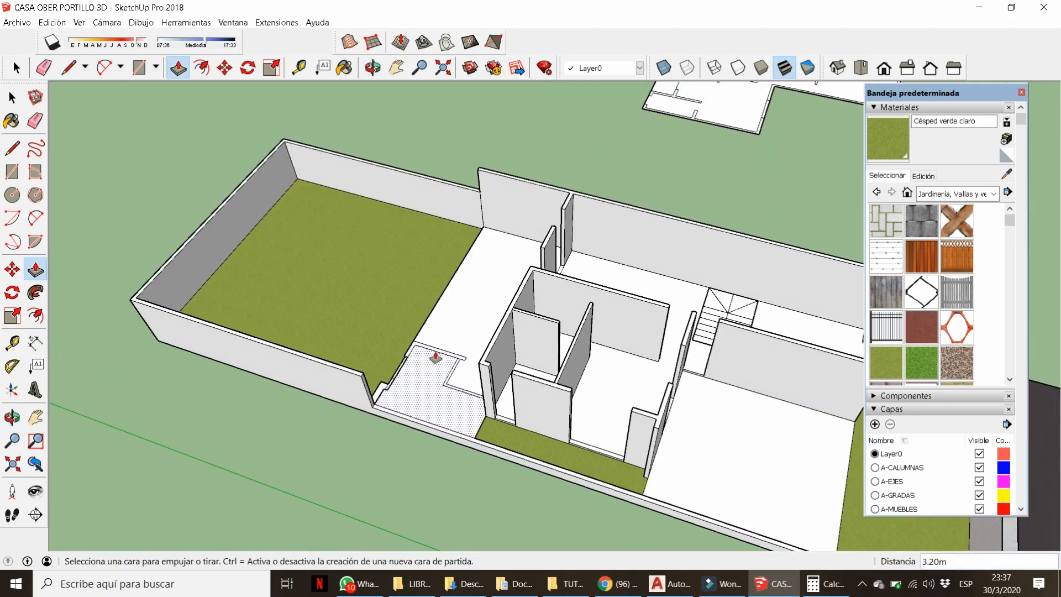
pyautogui.scroll(3, 436, 354)
pyautogui.click(396, 348)
# Raise the two recessed strips 0.10 m, flush with the floor.
pyautogui.click(345, 440)
pyautogui.click(371, 401)
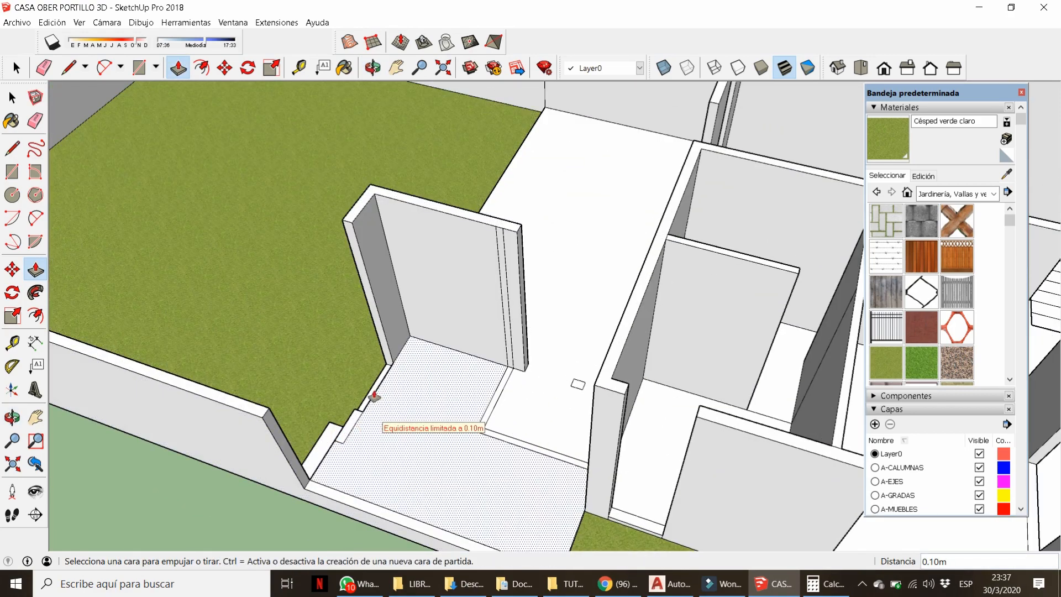
pyautogui.click(367, 399)
pyautogui.click(363, 406)
# Pull the L-shaped wall and small column to 3.20 m, then view the whole house.
pyautogui.click(603, 388)
pyautogui.doubleClick(480, 429)
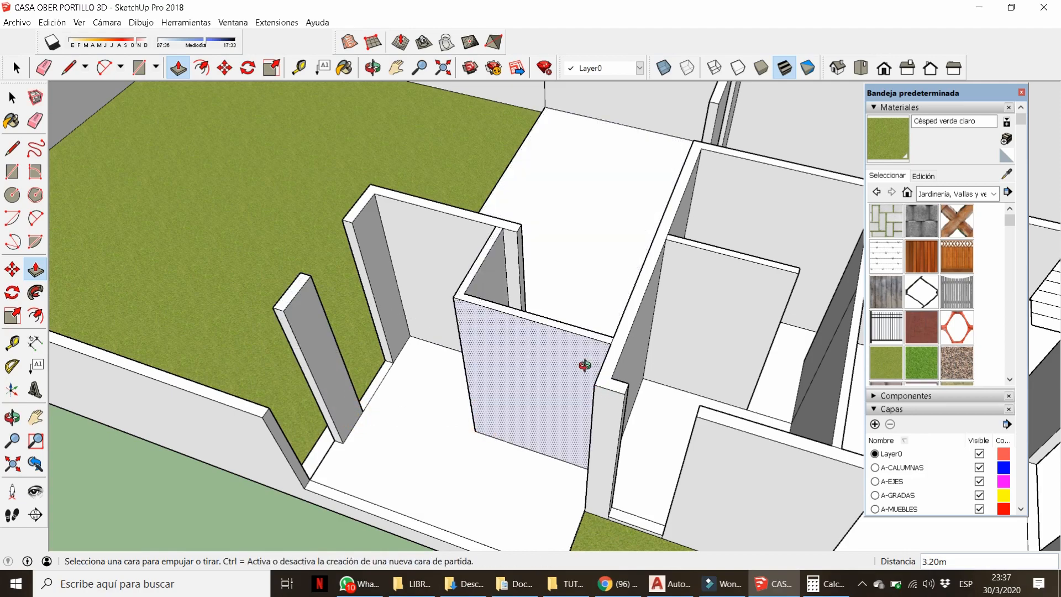
pyautogui.moveTo(585, 365); pyautogui.dragTo(553, 404, button='middle')
pyautogui.doubleClick(574, 369)
pyautogui.scroll(-3, 471, 398)
pyautogui.scroll(-5, 471, 399)
pyautogui.moveTo(635, 464); pyautogui.dragTo(525, 390, button='middle')
pyautogui.moveTo(688, 478); pyautogui.dragTo(631, 435, button='middle')
pyautogui.scroll(-4, 441, 353)
pyautogui.scroll(10, 552, 431)
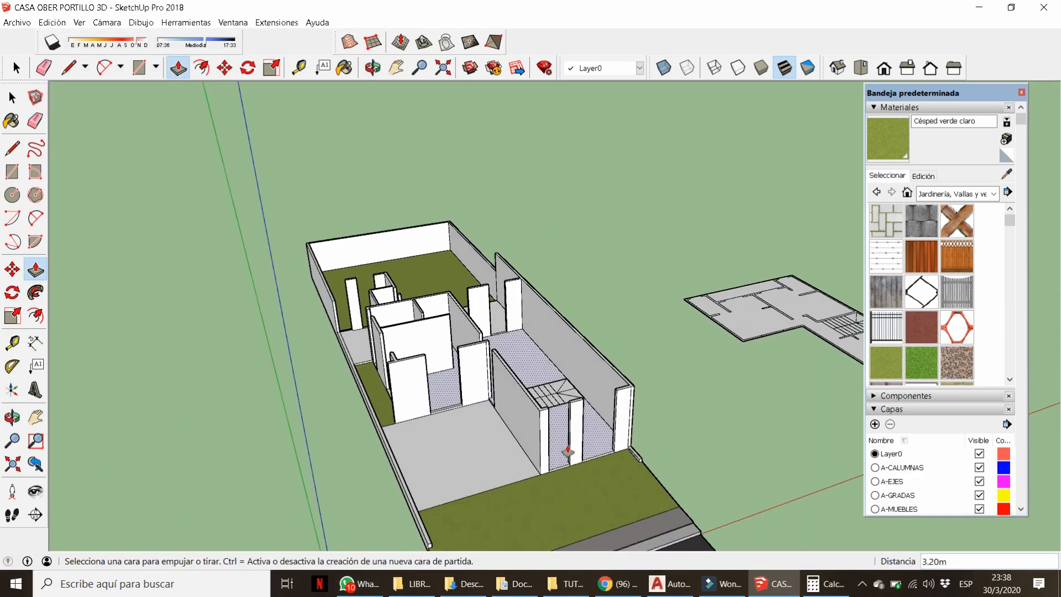
pyautogui.press('l')
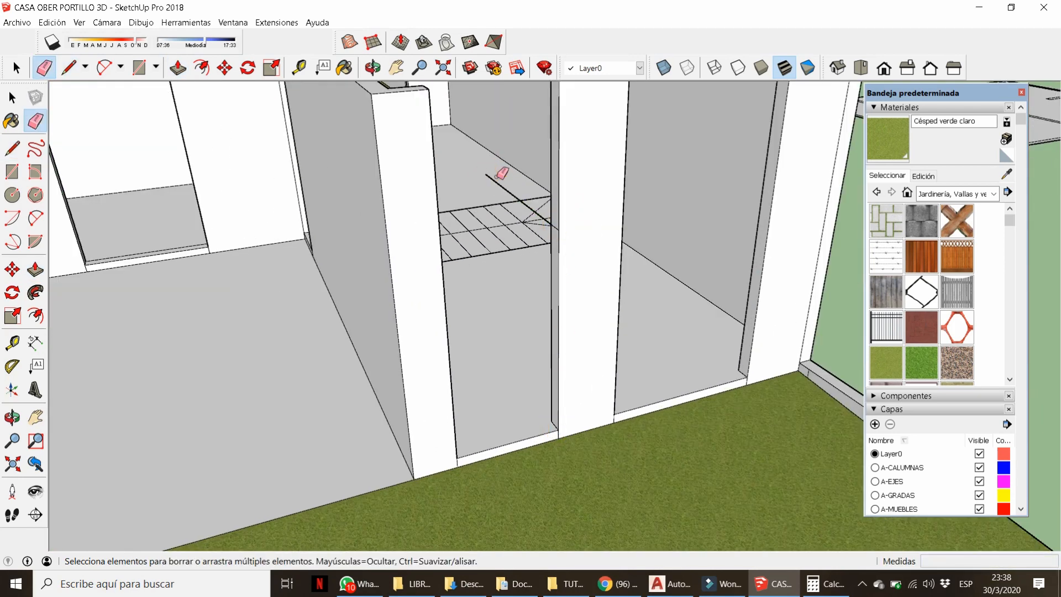
# Erase the stray line, extend the jamb's top face across the doorway as a lintel, and erase its seam.
pyautogui.click(498, 182)
pyautogui.press('p')
pyautogui.click(554, 205)
pyautogui.click(438, 178)
pyautogui.moveTo(445, 185)
pyautogui.mouseDown(button='middle')
pyautogui.moveTo(518, 247)
pyautogui.moveTo(527, 271)
pyautogui.mouseUp(button='middle')
pyautogui.press('e')
pyautogui.click(468, 175)
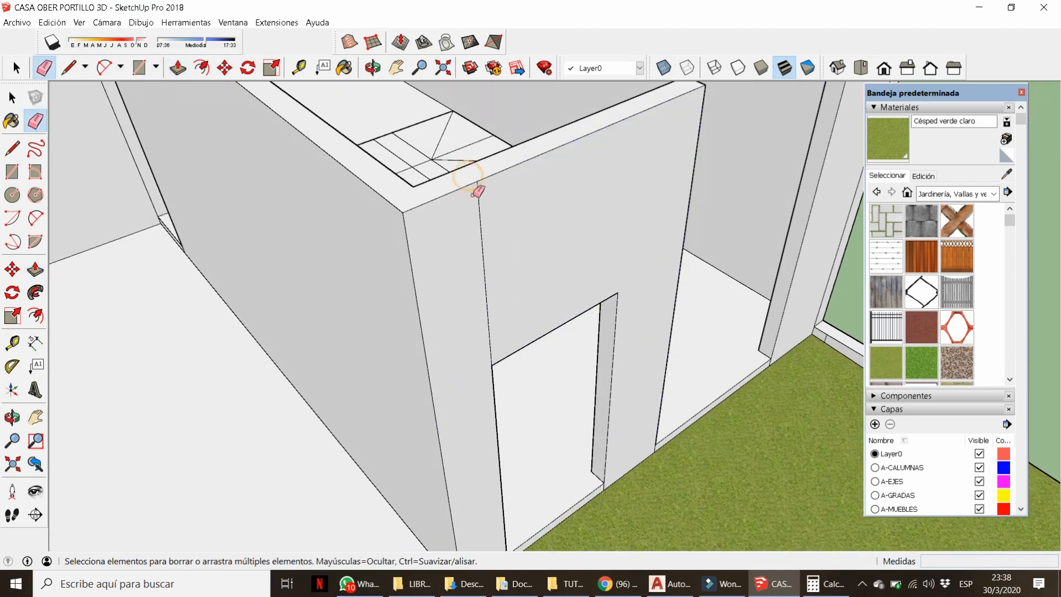
# Erase the three short leftover edges beneath the doorway.
pyautogui.moveTo(479, 191); pyautogui.dragTo(580, 114, button='middle')
pyautogui.moveTo(607, 195); pyautogui.dragTo(520, 350, button='middle')
pyautogui.scroll(-5, 521, 350)
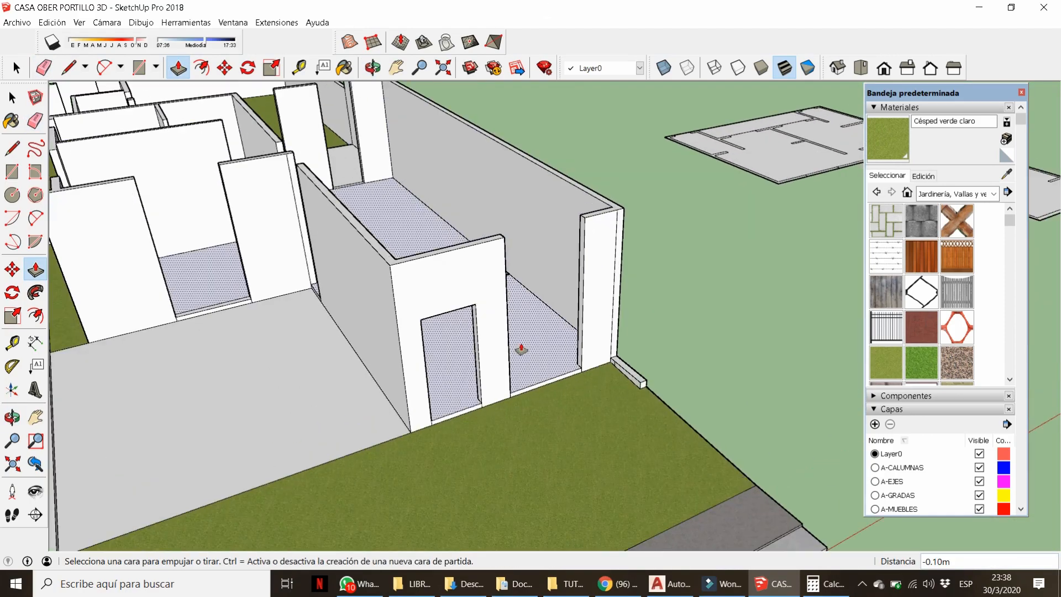
pyautogui.press('e')
pyautogui.scroll(6, 509, 368)
pyautogui.click(411, 472)
pyautogui.scroll(-3, 569, 182)
pyautogui.click(392, 360)
pyautogui.scroll(-2, 476, 375)
pyautogui.scroll(3, 474, 356)
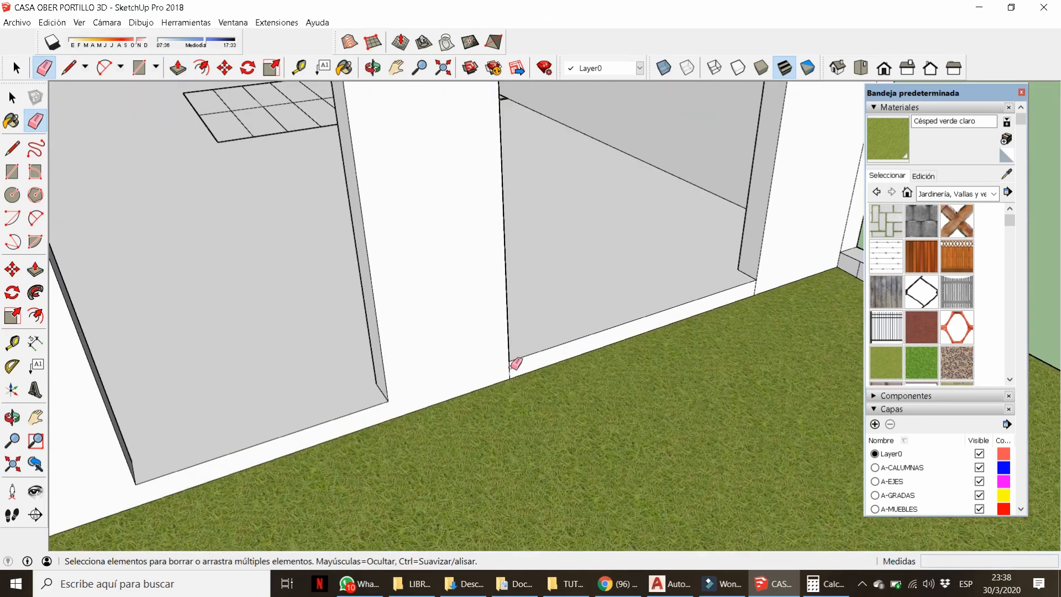
pyautogui.click(755, 286)
pyautogui.scroll(-4, 519, 344)
pyautogui.scroll(5, 647, 317)
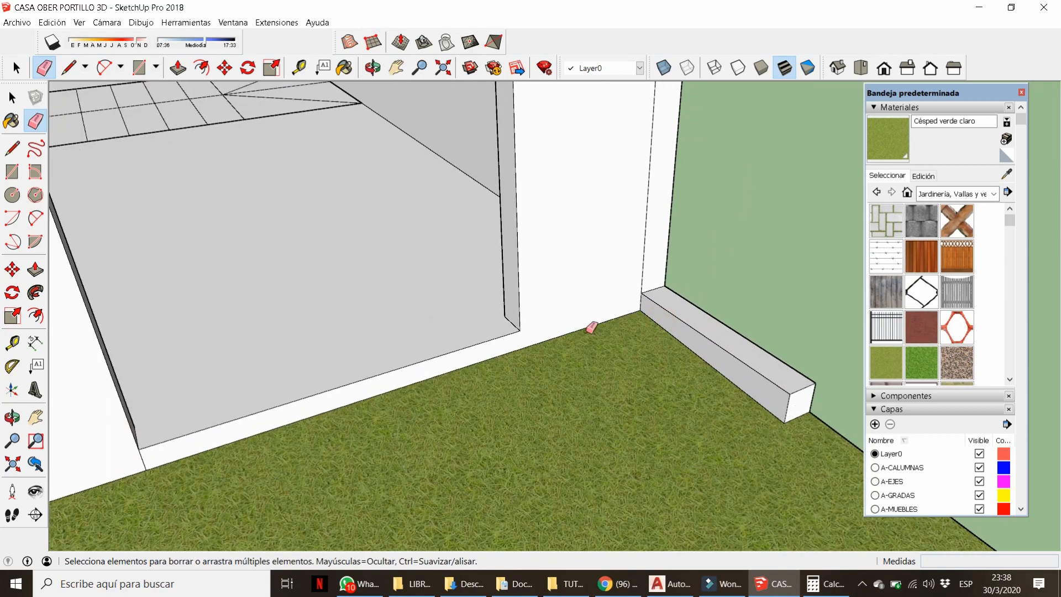
# Draw a line across the doorway threshold; the attempted pull of the strip is cancelled.
pyautogui.click(504, 316)
pyautogui.scroll(-4, 660, 341)
pyautogui.moveTo(675, 339)
pyautogui.mouseDown(button='middle')
pyautogui.moveTo(397, 331)
pyautogui.moveTo(568, 308)
pyautogui.mouseUp(button='middle')
pyautogui.click(393, 304)
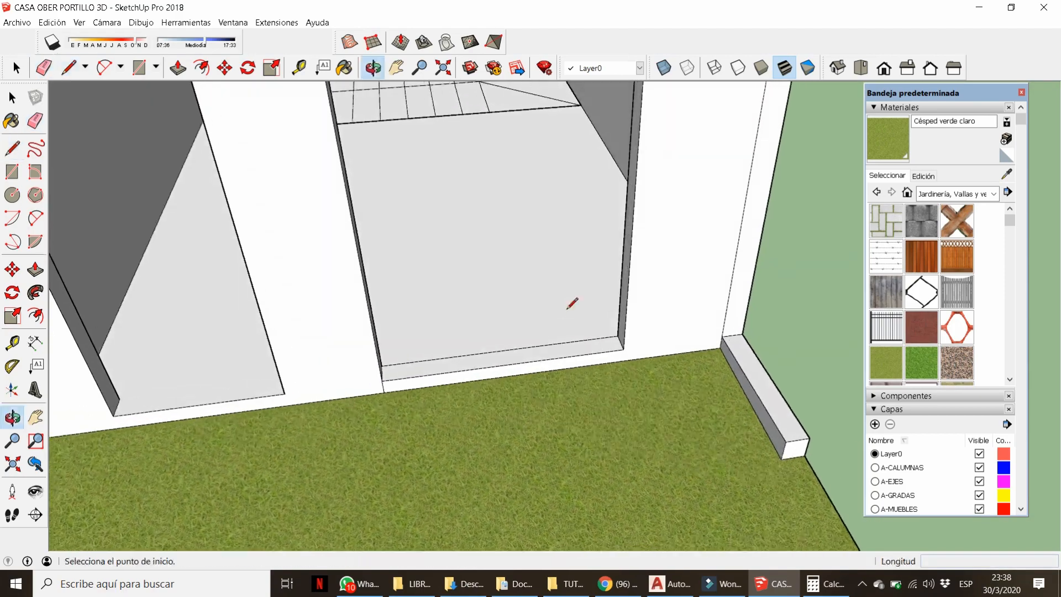
pyautogui.press('p')
pyautogui.click(545, 357)
pyautogui.press('Escape')
pyautogui.press('e')
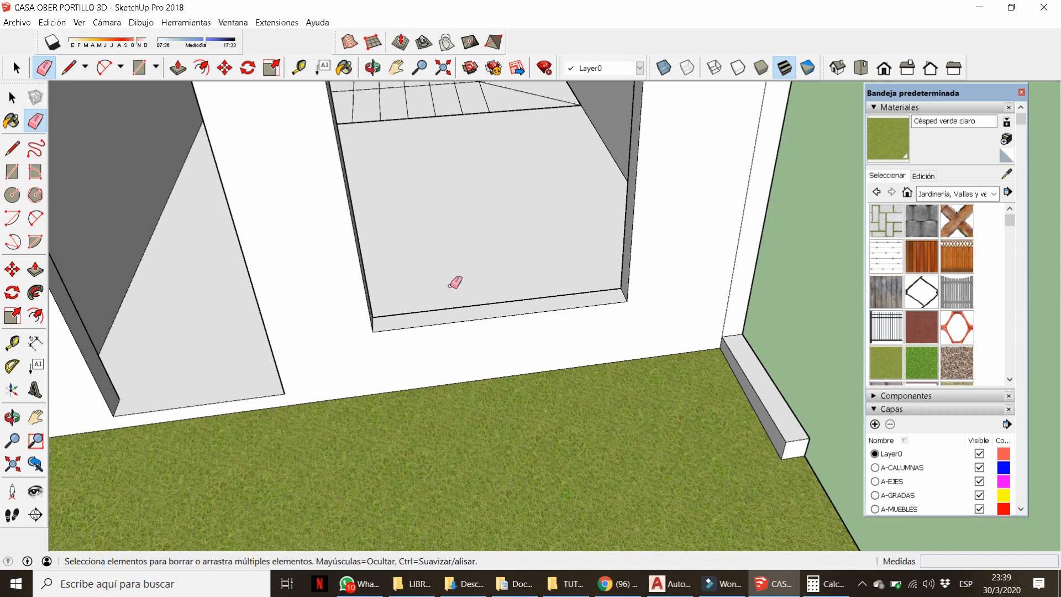
# Close the right wall's jamb face and extend it into a lintel across the gap, erasing the seam.
pyautogui.moveTo(629, 278); pyautogui.dragTo(713, 221, button='middle')
pyautogui.scroll(-6, 629, 315)
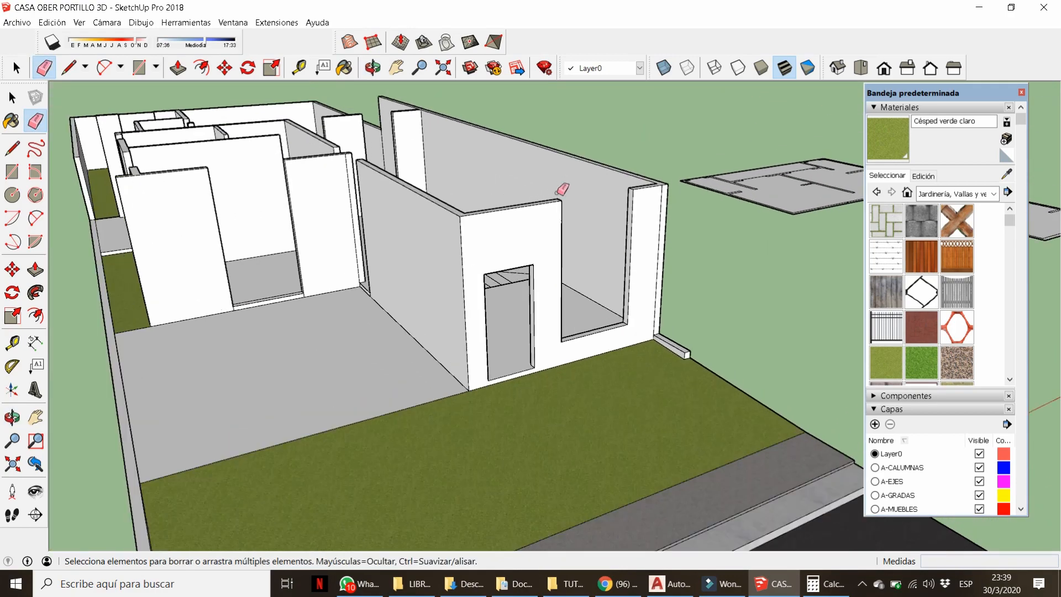
pyautogui.scroll(4, 563, 187)
pyautogui.moveTo(564, 187); pyautogui.dragTo(339, 259, button='middle')
pyautogui.scroll(2, 216, 221)
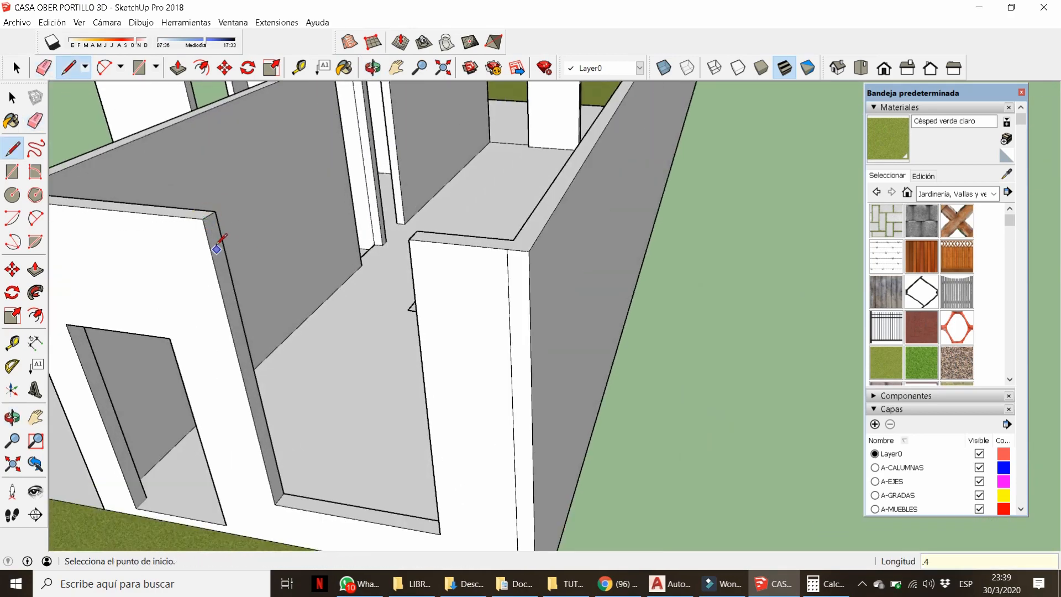
pyautogui.click(227, 260)
pyautogui.press('p')
pyautogui.click(213, 244)
pyautogui.click(410, 255)
pyautogui.press('e')
pyautogui.moveTo(409, 256); pyautogui.dragTo(412, 237)
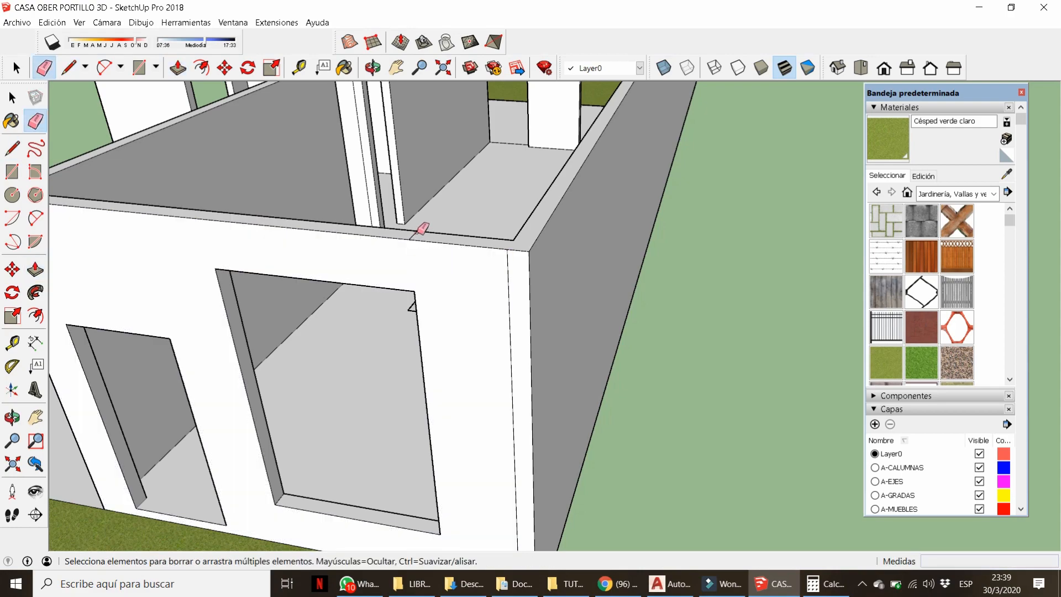
# Build a second lintel from the jamb's upper face to the opposite wall and erase its seams.
pyautogui.scroll(-3, 503, 320)
pyautogui.moveTo(507, 318); pyautogui.dragTo(559, 352, button='middle')
pyautogui.scroll(3, 557, 353)
pyautogui.press('m')
pyautogui.press('ctrl')
pyautogui.click(488, 411)
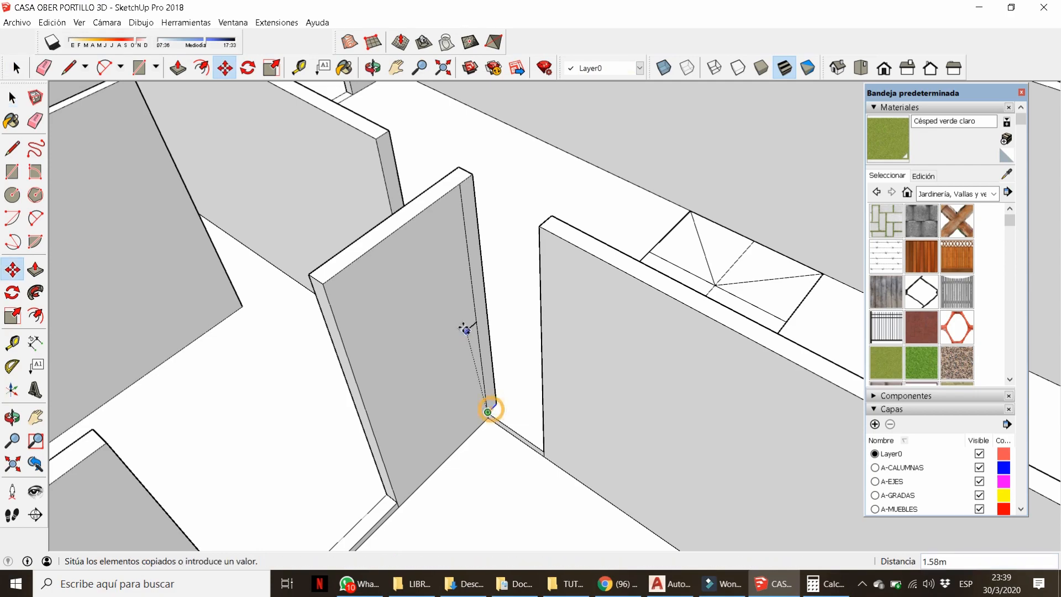
pyautogui.press('p')
pyautogui.click(474, 260)
pyautogui.click(539, 266)
pyautogui.press('e')
pyautogui.click(545, 222)
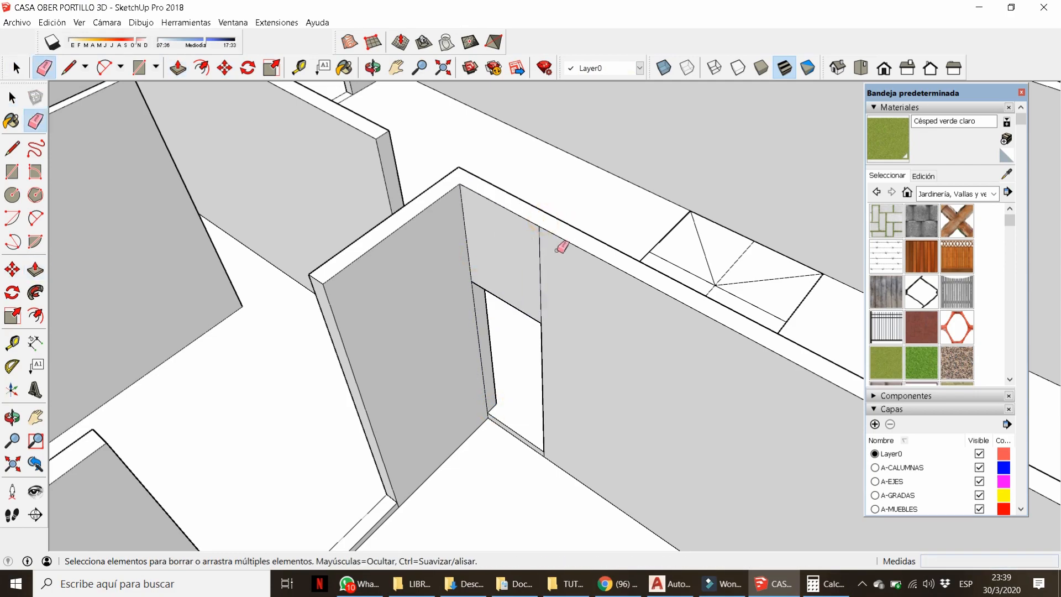
pyautogui.click(475, 307)
# Erase the short seam edge at the door sill on another wall.
pyautogui.scroll(-5, 547, 354)
pyautogui.moveTo(651, 384)
pyautogui.mouseDown(button='middle')
pyautogui.moveTo(405, 151)
pyautogui.moveTo(318, 367)
pyautogui.mouseUp(button='middle')
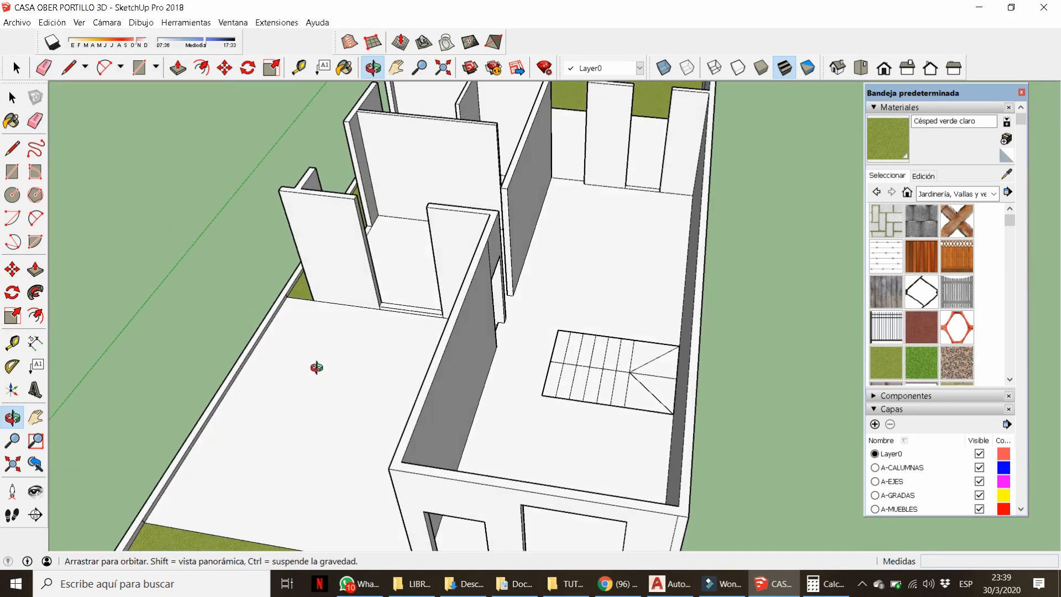
pyautogui.scroll(3, 497, 245)
pyautogui.moveTo(495, 270); pyautogui.dragTo(555, 259, button='middle')
pyautogui.scroll(5, 383, 349)
pyautogui.click(425, 323)
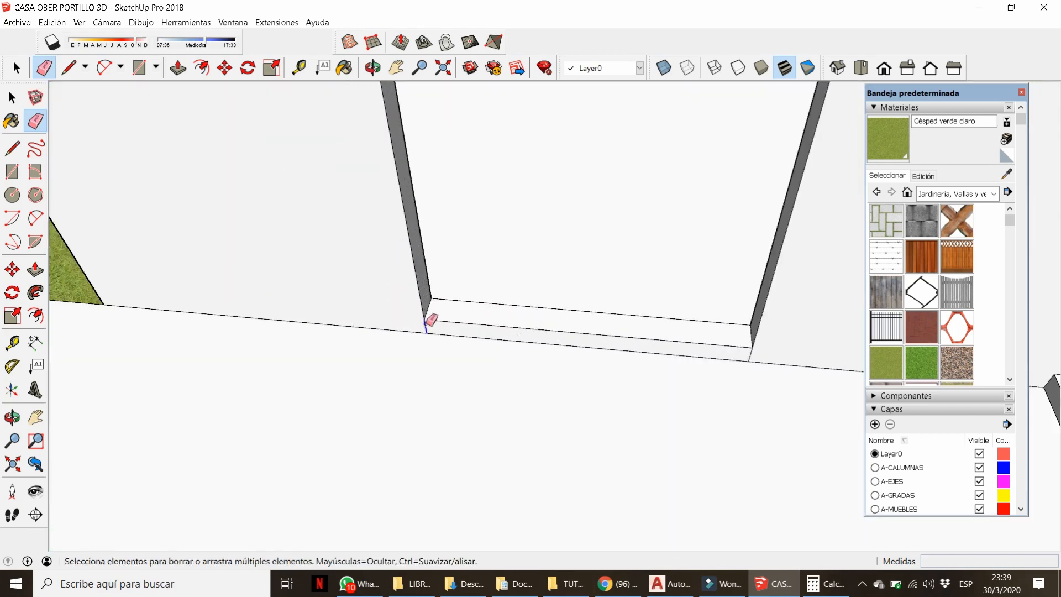
pyautogui.scroll(-3, 471, 372)
# Copy the window sill face and pull it up to fill the wall above the window.
pyautogui.press('p')
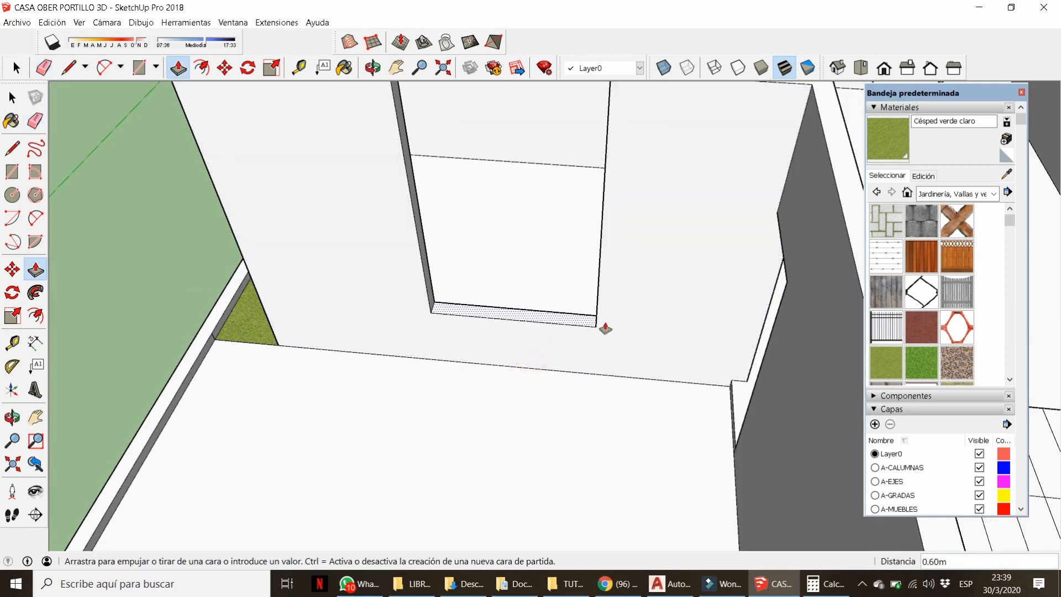
pyautogui.press('space')
pyautogui.doubleClick(578, 320)
pyautogui.scroll(-3, 414, 393)
pyautogui.moveTo(415, 393); pyautogui.dragTo(396, 399, button='middle')
pyautogui.press('m')
pyautogui.press('ctrl')
pyautogui.click(411, 354)
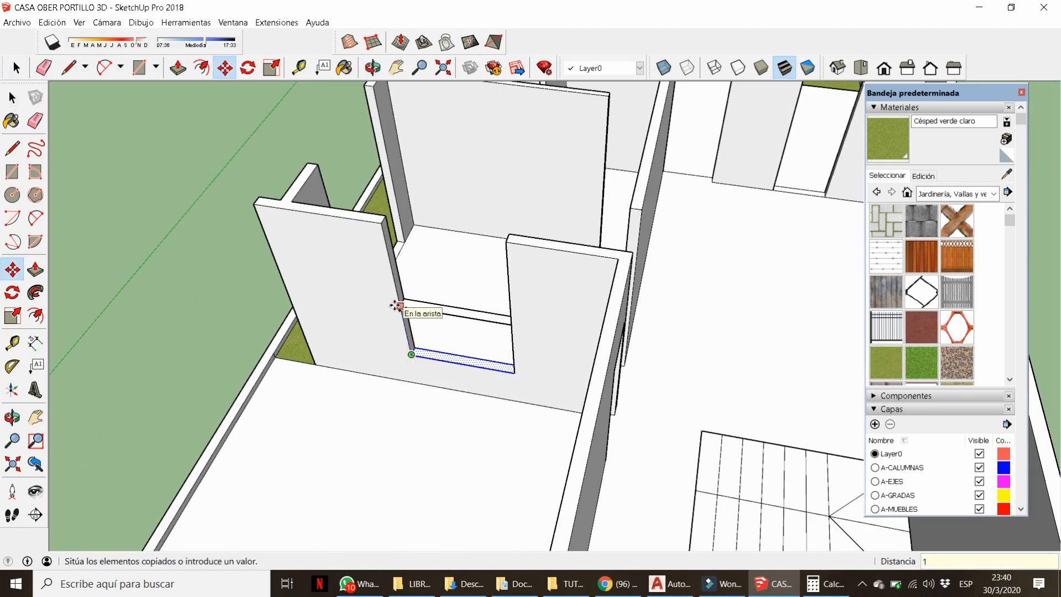
pyautogui.press('p')
pyautogui.click(406, 286)
pyautogui.click(386, 222)
# Erase the leftover seam edges on the wall top and around the window.
pyautogui.press('e')
pyautogui.scroll(3, 387, 226)
pyautogui.click(387, 226)
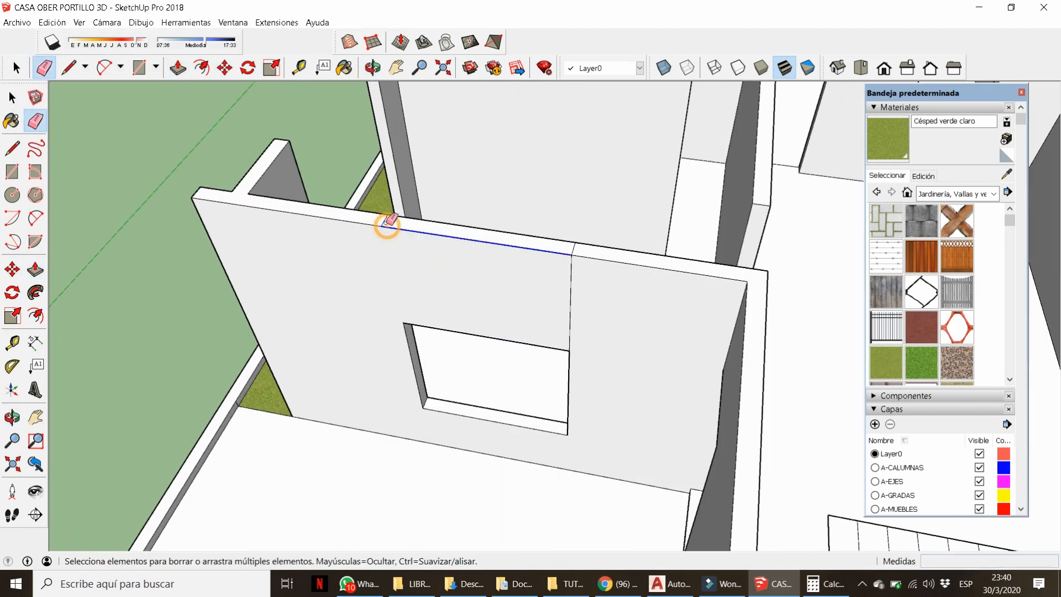
pyautogui.click(572, 246)
pyautogui.click(571, 263)
pyautogui.moveTo(572, 262); pyautogui.dragTo(61, 326, button='middle')
pyautogui.click(422, 191)
pyautogui.click(490, 140)
# Orbit to inspect the window sill, then back out to the whole house.
pyautogui.scroll(2, 438, 330)
pyautogui.moveTo(490, 140)
pyautogui.mouseDown(button='middle')
pyautogui.moveTo(438, 330)
pyautogui.moveTo(664, 295)
pyautogui.moveTo(501, 255)
pyautogui.moveTo(475, 229)
pyautogui.mouseUp(button='middle')
pyautogui.scroll(-5, 536, 225)
pyautogui.scroll(-3, 664, 294)
pyautogui.scroll(2, 627, 308)
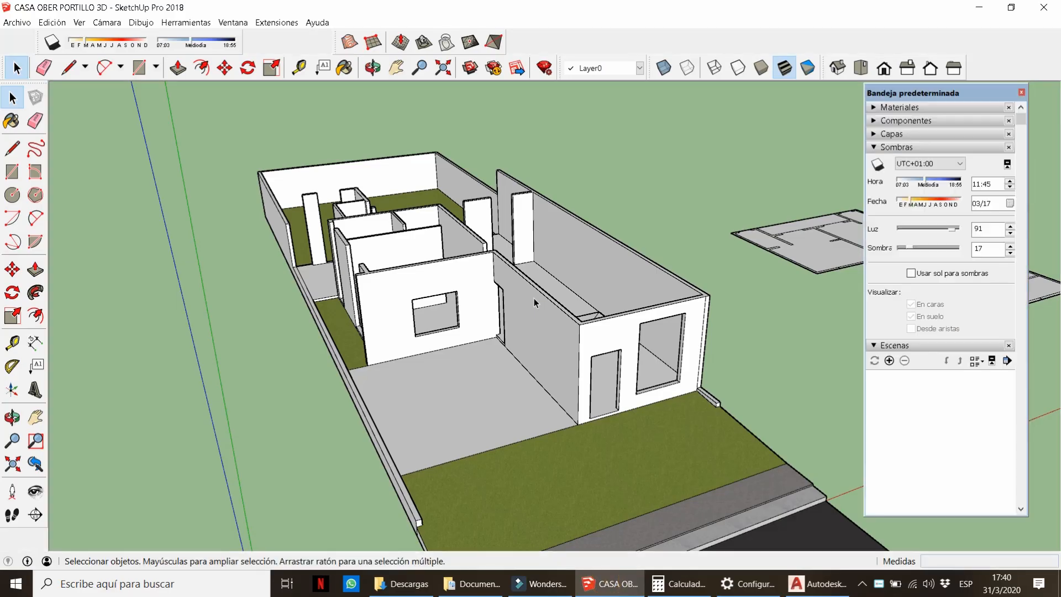
pyautogui.moveTo(475, 359)
pyautogui.mouseDown(button='middle')
pyautogui.moveTo(490, 398)
pyautogui.moveTo(604, 323)
pyautogui.mouseUp(button='middle')
pyautogui.press('space')
pyautogui.scroll(8, 497, 387)
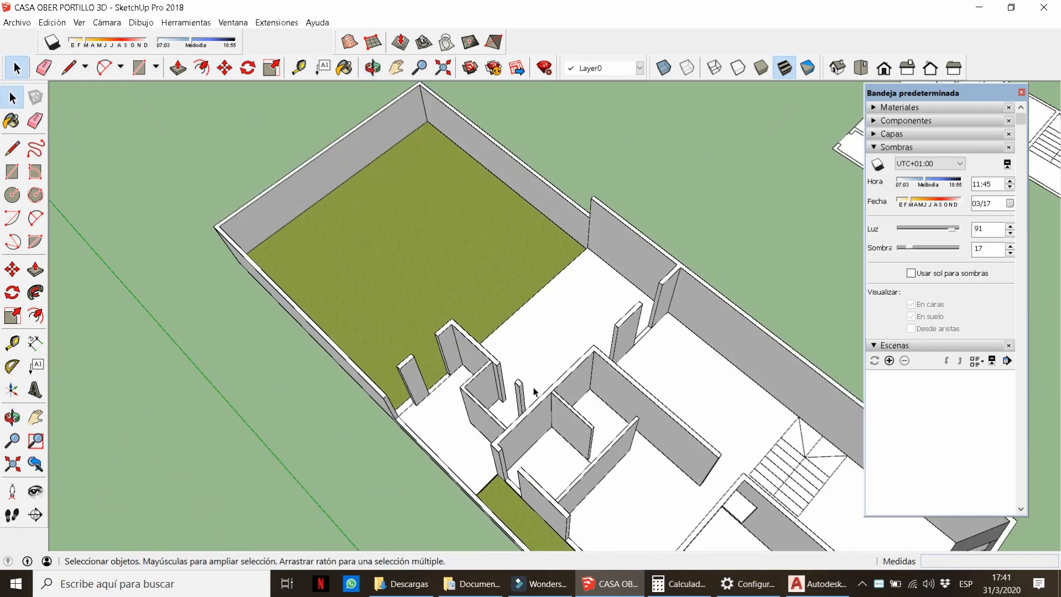
# Push/Pull the opening's base face up 1 m to form the window sill.
pyautogui.press('l')
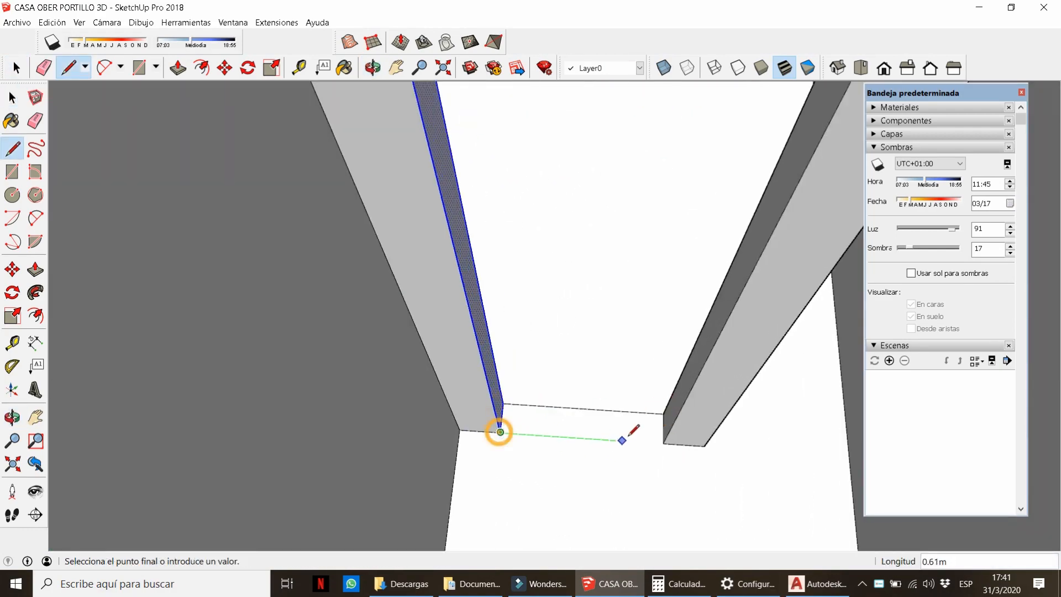
pyautogui.press('p')
pyautogui.click(641, 429)
pyautogui.write('1')
pyautogui.press('Return')
# Copy the sill's top face and raise it to the post top, closing the wall above the opening.
pyautogui.moveTo(678, 392); pyautogui.dragTo(412, 323, button='middle')
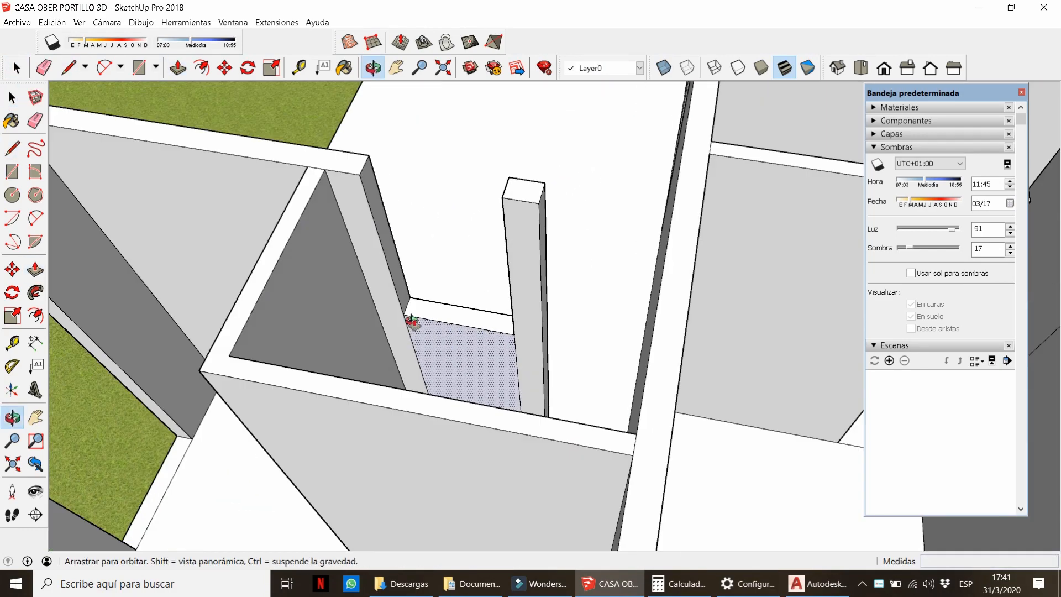
pyautogui.press('space')
pyautogui.doubleClick(410, 307)
pyautogui.press('m')
pyautogui.press('ctrl')
pyautogui.click(404, 313)
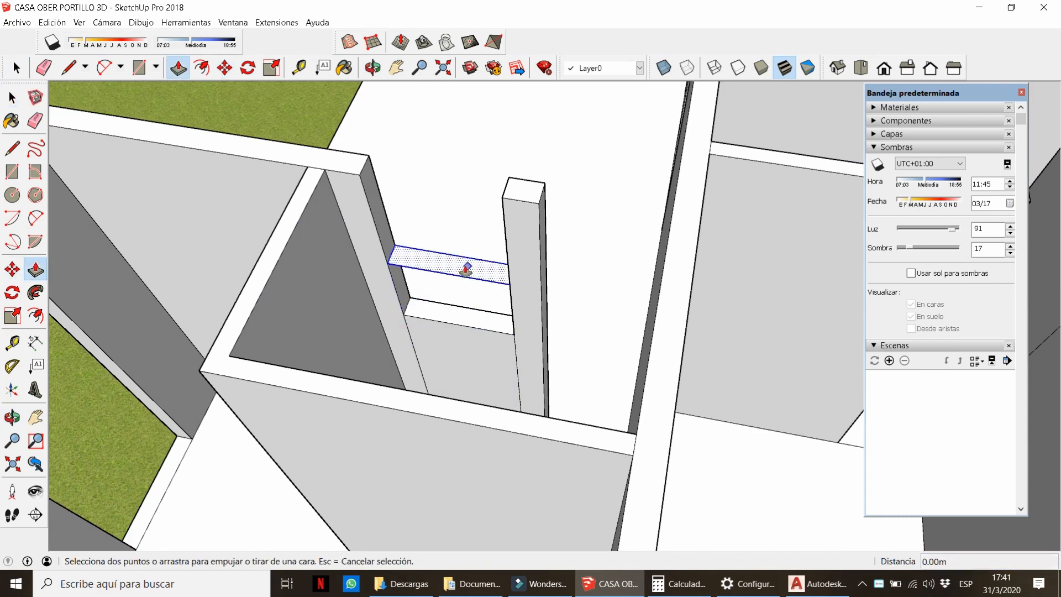
pyautogui.click(466, 269)
pyautogui.click(501, 177)
# Erase the leftover edge lines above the opening.
pyautogui.press('e')
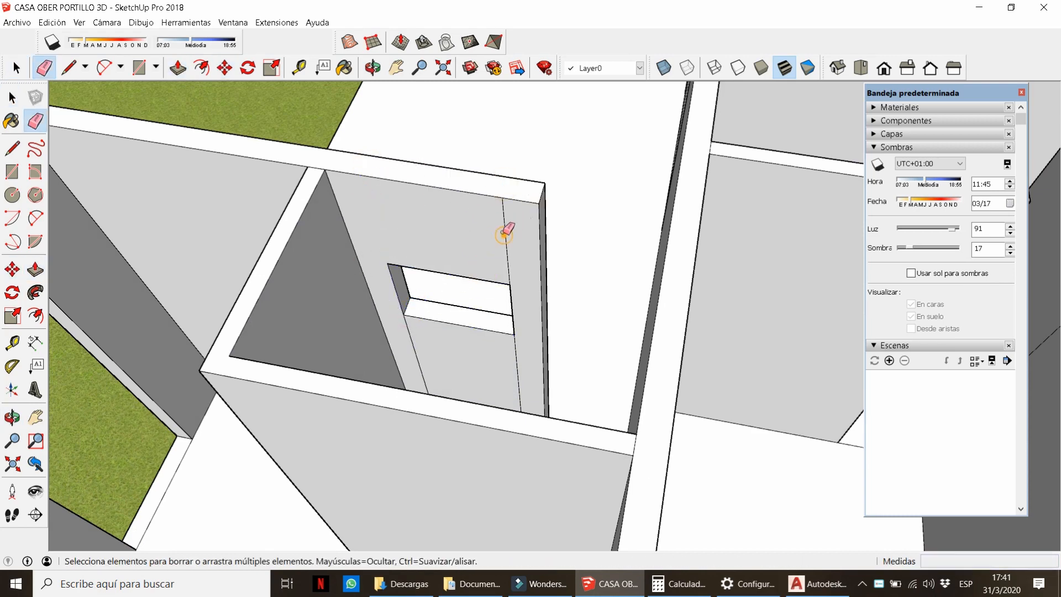
pyautogui.scroll(-5, 414, 351)
pyautogui.moveTo(414, 351)
pyautogui.mouseDown(button='middle')
pyautogui.moveTo(189, 234)
pyautogui.moveTo(77, 216)
pyautogui.mouseUp(button='middle')
pyautogui.scroll(5, 547, 249)
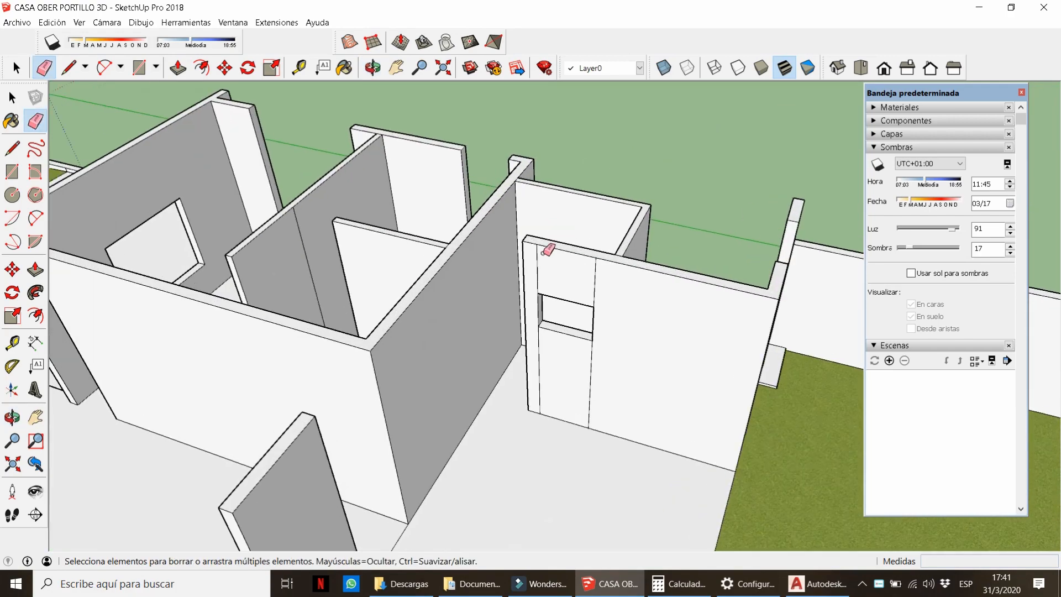
pyautogui.moveTo(529, 269); pyautogui.dragTo(610, 290)
# Pull the wall's end face outward and erase the short edge left on the wall top.
pyautogui.moveTo(615, 415); pyautogui.dragTo(658, 436, button='middle')
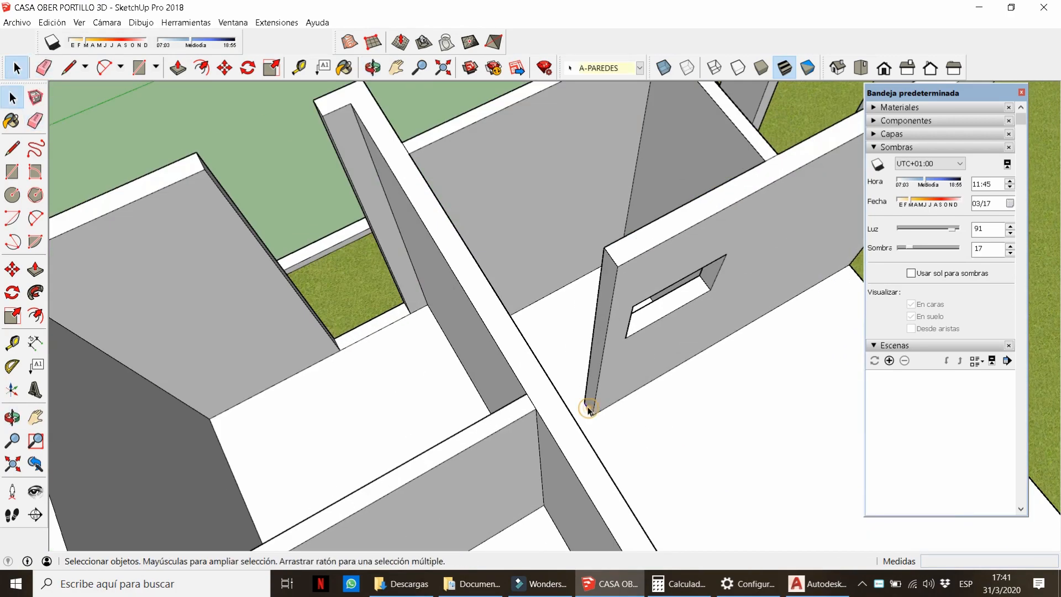
pyautogui.press('m')
pyautogui.press('p')
pyautogui.click(591, 381)
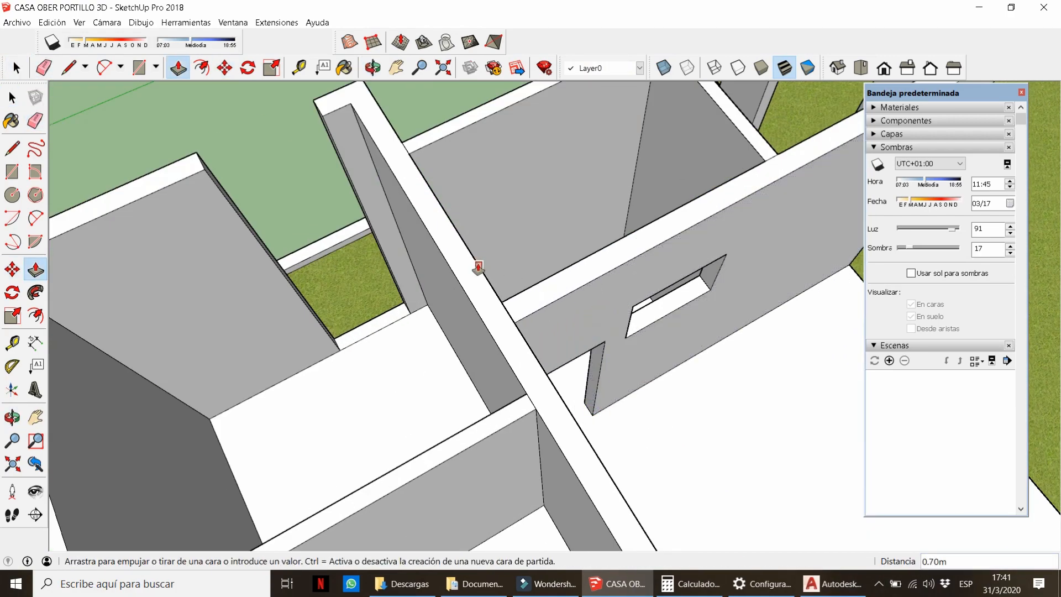
pyautogui.click(479, 268)
pyautogui.press('e')
pyautogui.click(506, 313)
# Copy the thin strip between wall and column and raise it to the column top.
pyautogui.moveTo(800, 390)
pyautogui.mouseDown(button='middle')
pyautogui.moveTo(502, 157)
pyautogui.moveTo(496, 321)
pyautogui.moveTo(563, 277)
pyautogui.moveTo(513, 246)
pyautogui.moveTo(573, 320)
pyautogui.moveTo(634, 285)
pyautogui.mouseUp(button='middle')
pyautogui.scroll(3, 502, 156)
pyautogui.press('p')
pyautogui.scroll(-8, 514, 246)
pyautogui.scroll(6, 633, 285)
pyautogui.press('e')
pyautogui.scroll(2, 588, 326)
pyautogui.click(558, 440)
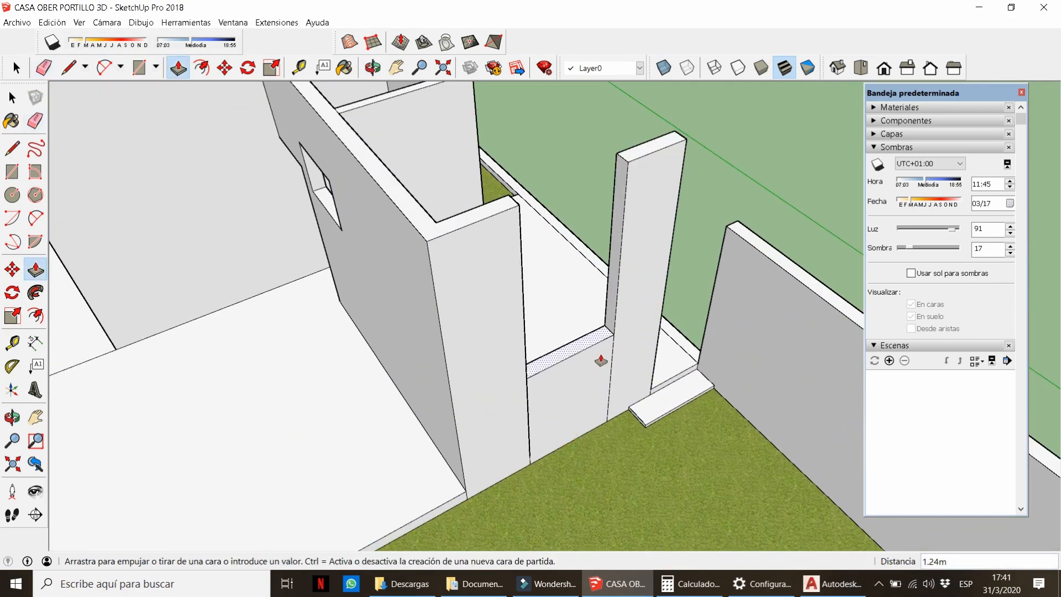
pyautogui.press('m')
pyautogui.click(612, 350)
pyautogui.press('ctrl')
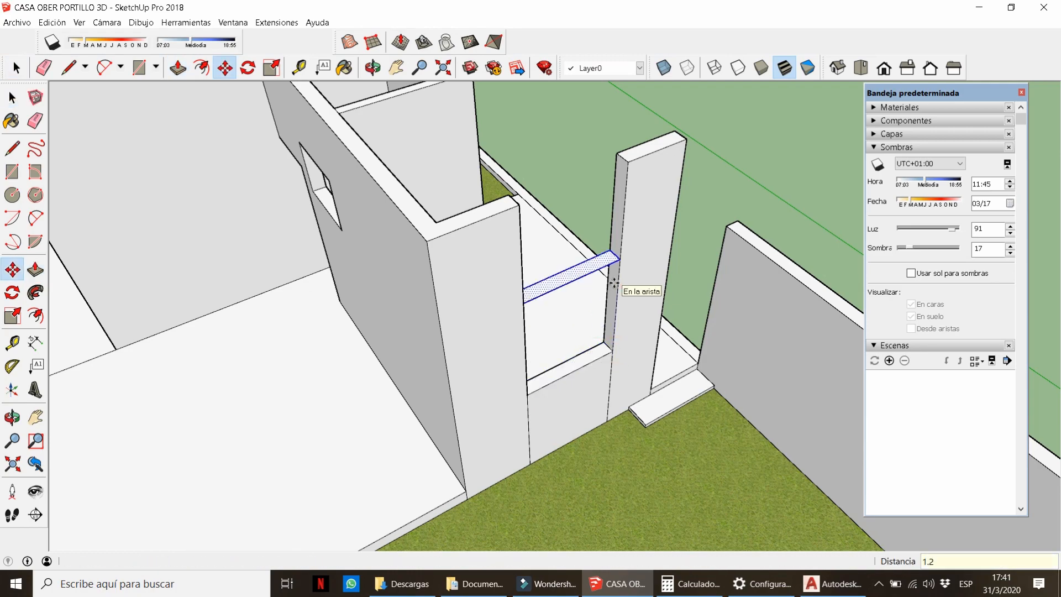
pyautogui.click(631, 149)
# Erase the leftover edge below the window.
pyautogui.press('e')
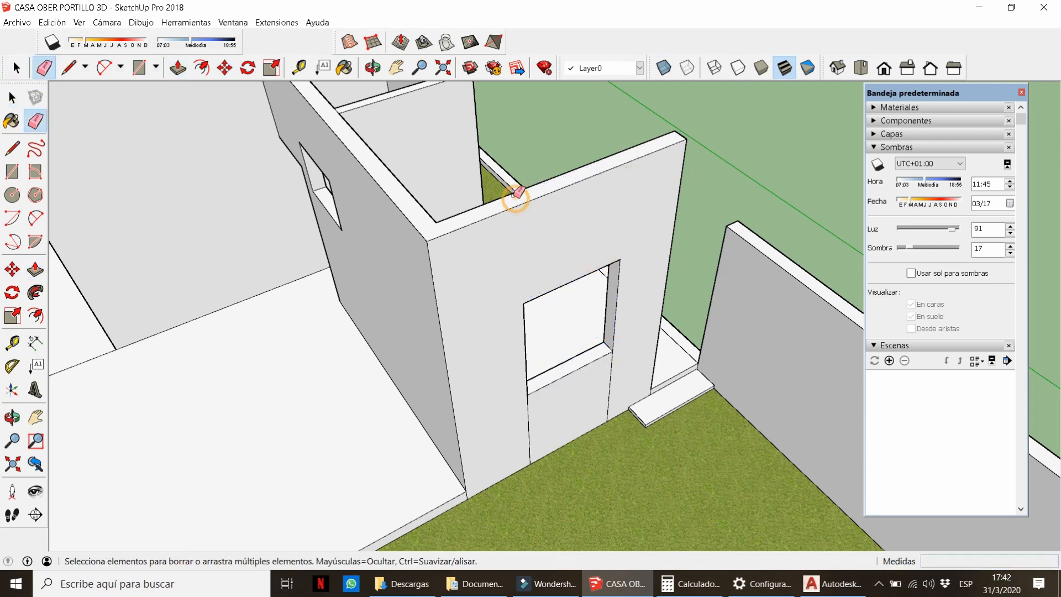
pyautogui.moveTo(594, 381); pyautogui.dragTo(618, 379)
pyautogui.scroll(-5, 620, 367)
pyautogui.moveTo(620, 362); pyautogui.dragTo(186, 375, button='middle')
pyautogui.moveTo(785, 315); pyautogui.dragTo(650, 316, button='middle')
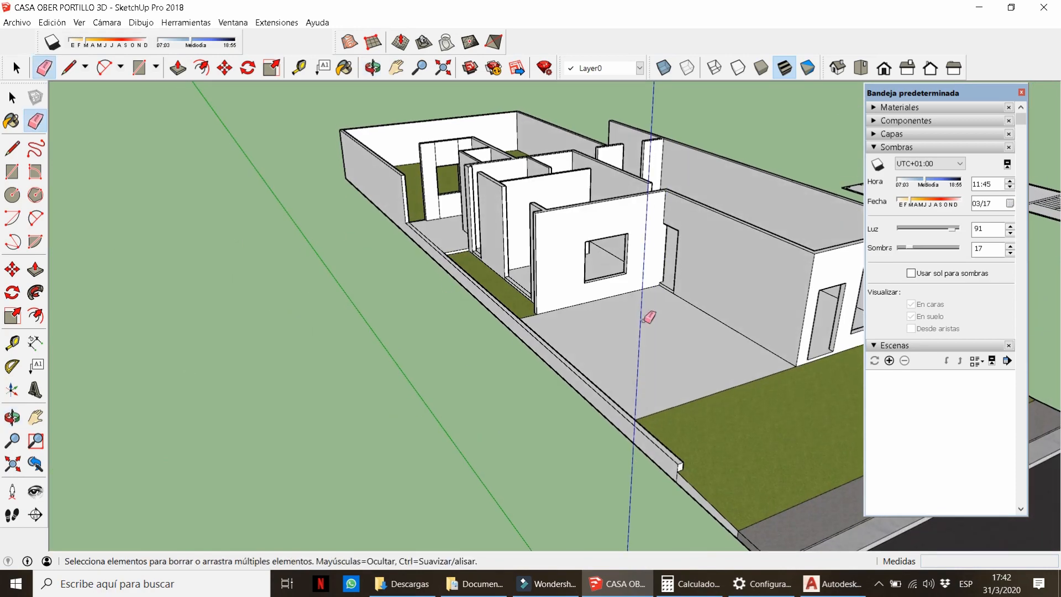
pyautogui.scroll(1, 646, 317)
# Raise the low wall top on the patio side by 1 m and raise the left wall top to match.
pyautogui.press('p')
pyautogui.moveTo(554, 359); pyautogui.dragTo(377, 330, button='middle')
pyautogui.click(484, 404)
pyautogui.write('1')
pyautogui.press('Return')
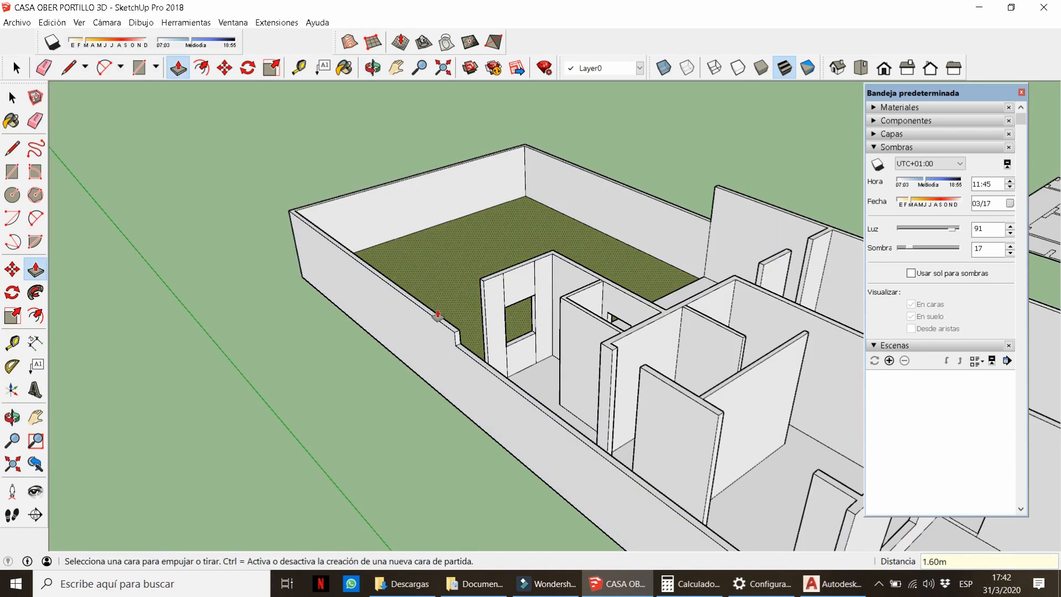
pyautogui.click(438, 320)
pyautogui.click(434, 311)
pyautogui.scroll(3, 442, 307)
# Copy the edge up the wall end and extend the end face to the outer wall.
pyautogui.press('e')
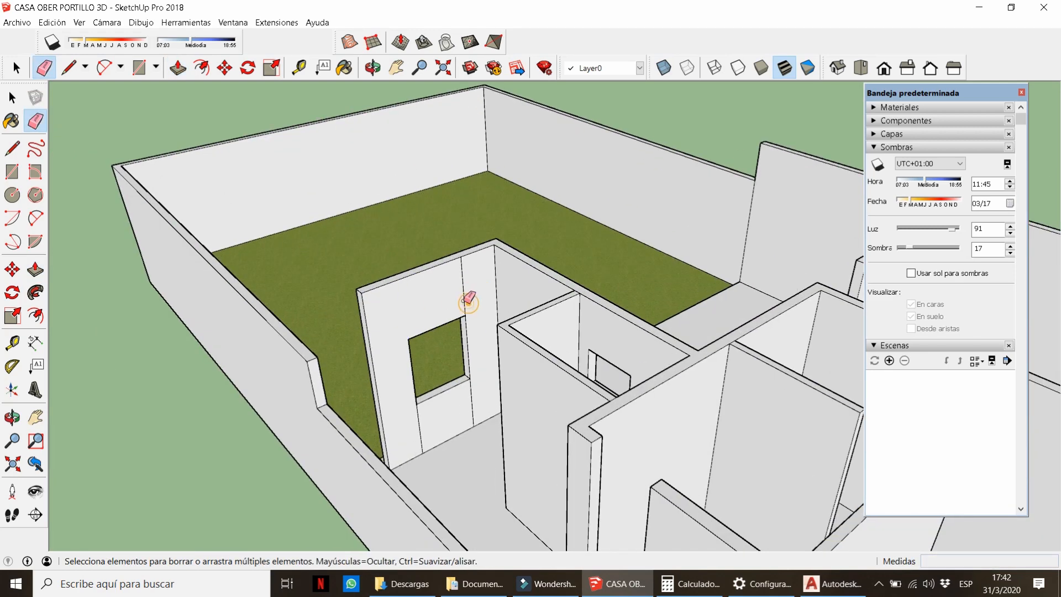
pyautogui.press('space')
pyautogui.scroll(3, 393, 460)
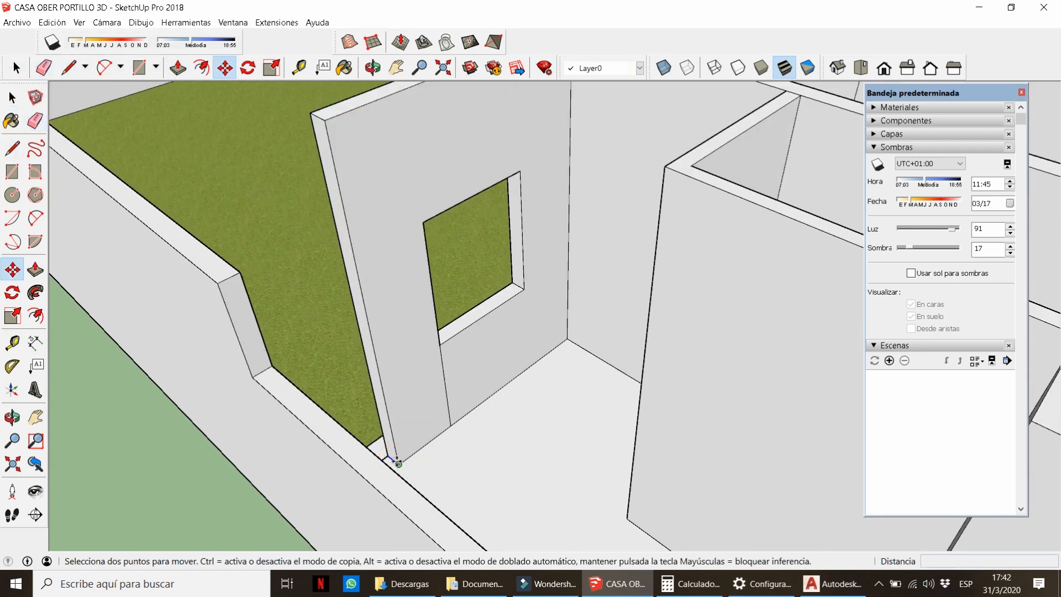
pyautogui.click(398, 463)
pyautogui.write('2')
pyautogui.press('Return')
pyautogui.scroll(-3, 381, 387)
pyautogui.moveTo(387, 293); pyautogui.dragTo(426, 307, button='middle')
pyautogui.scroll(3, 423, 304)
pyautogui.press('p')
pyautogui.click(418, 302)
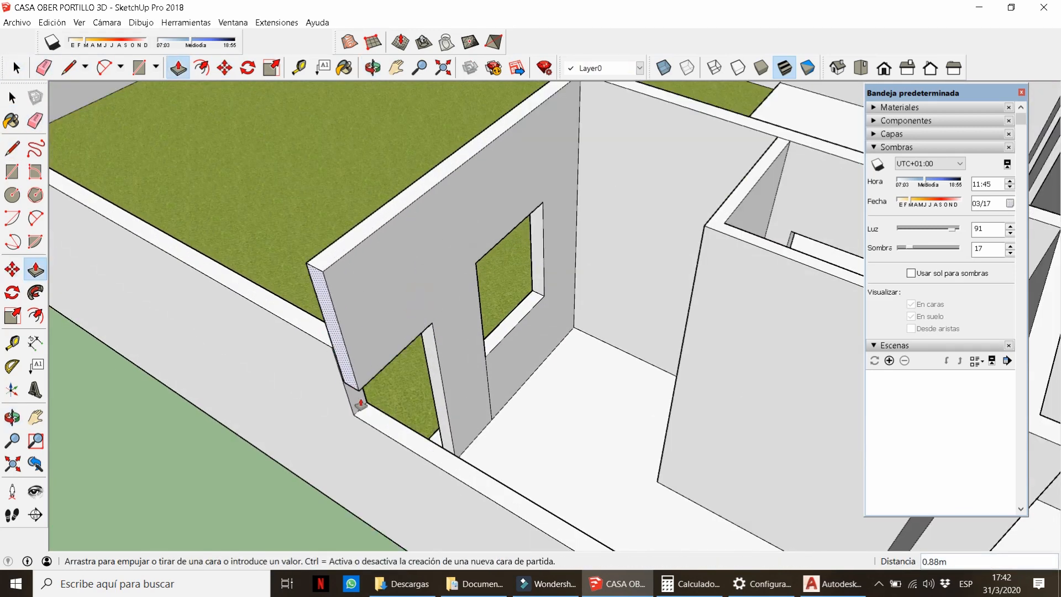
pyautogui.doubleClick(349, 335)
# Erase the seam at the wall end and the line under the window.
pyautogui.press('e')
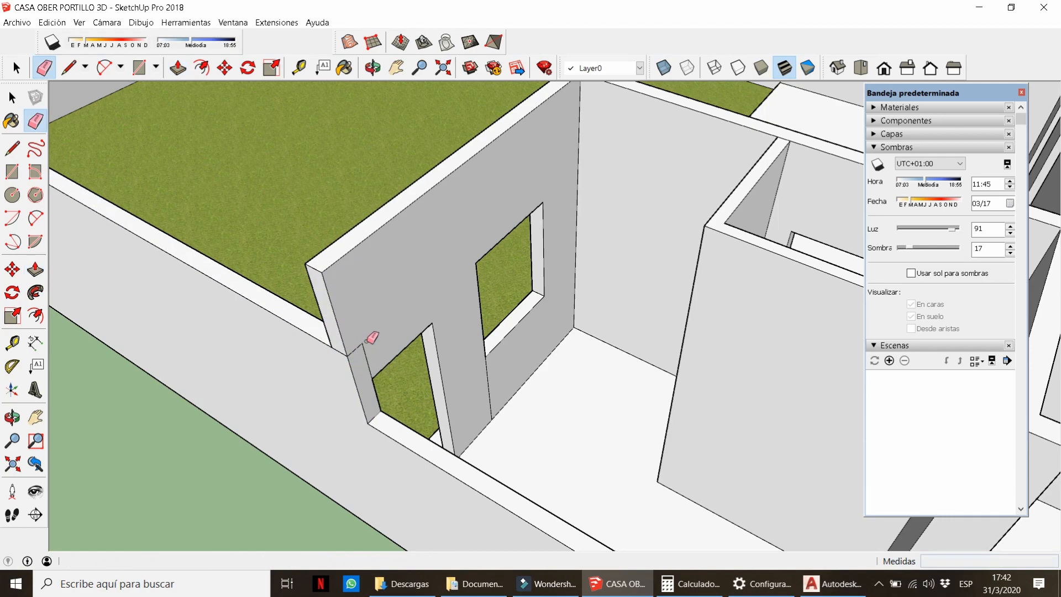
pyautogui.click(341, 352)
pyautogui.moveTo(346, 350)
pyautogui.mouseDown(button='middle')
pyautogui.moveTo(768, 365)
pyautogui.moveTo(497, 381)
pyautogui.mouseUp(button='middle')
pyautogui.click(480, 389)
pyautogui.scroll(-4, 311, 326)
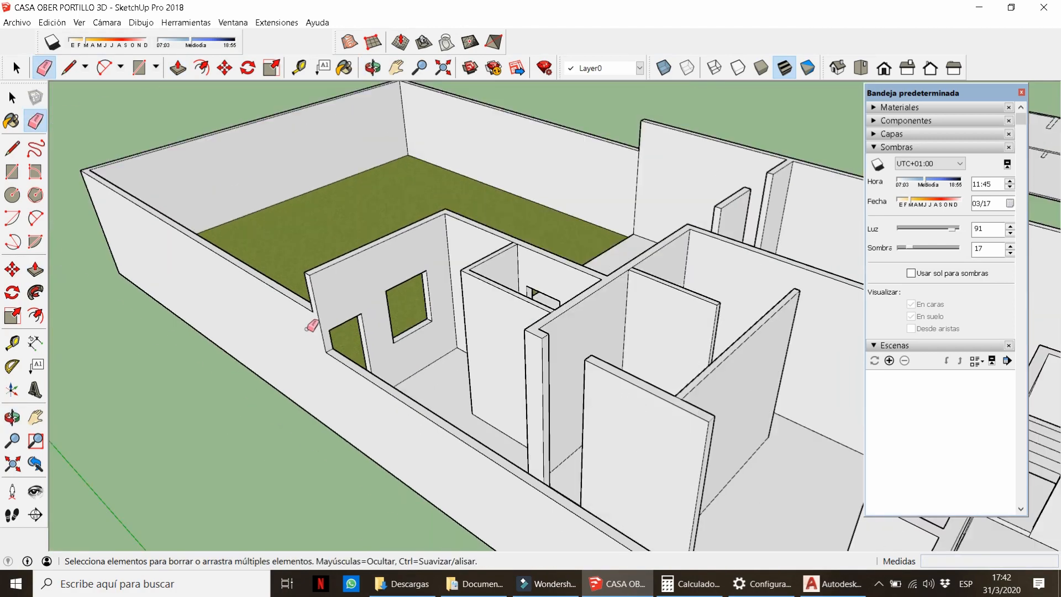
pyautogui.moveTo(376, 306); pyautogui.dragTo(449, 279, button='middle')
pyautogui.scroll(6, 535, 437)
# Draw a vertical line on the column, copy the edge, and pull the column face outward.
pyautogui.press('l')
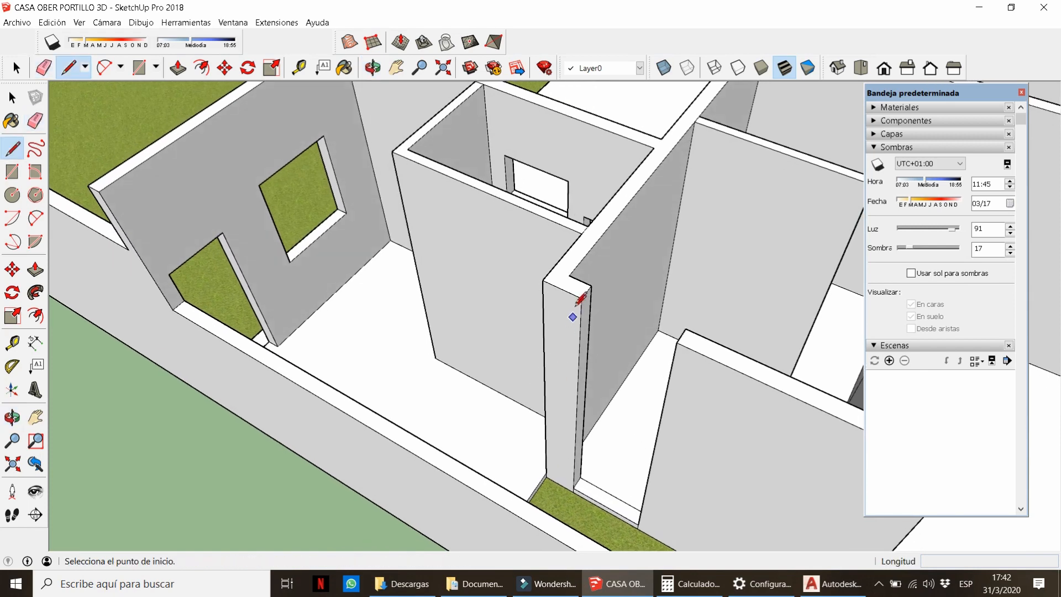
pyautogui.click(558, 476)
pyautogui.press('e')
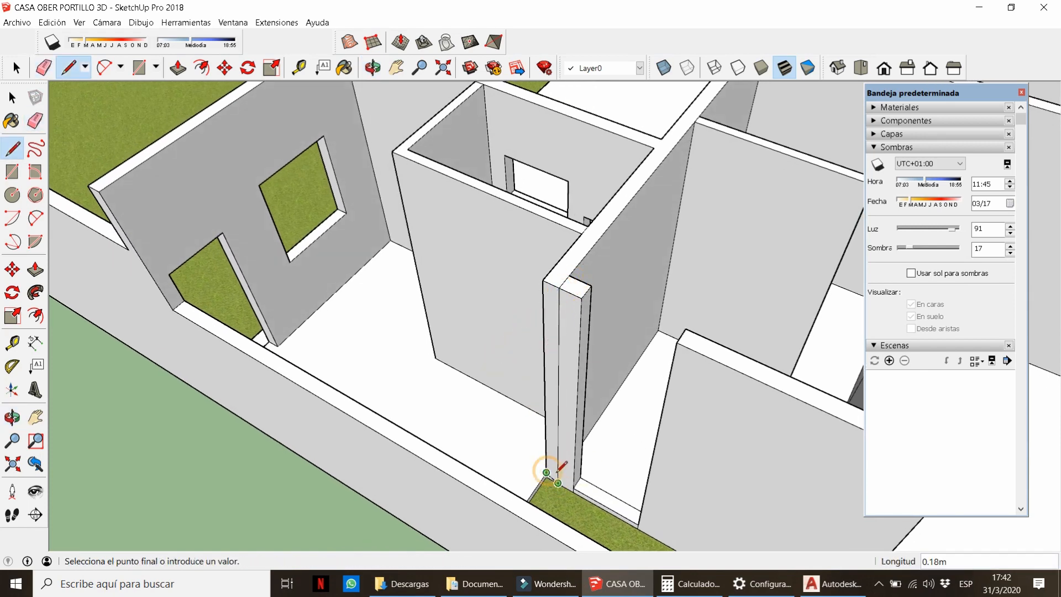
pyautogui.press('e')
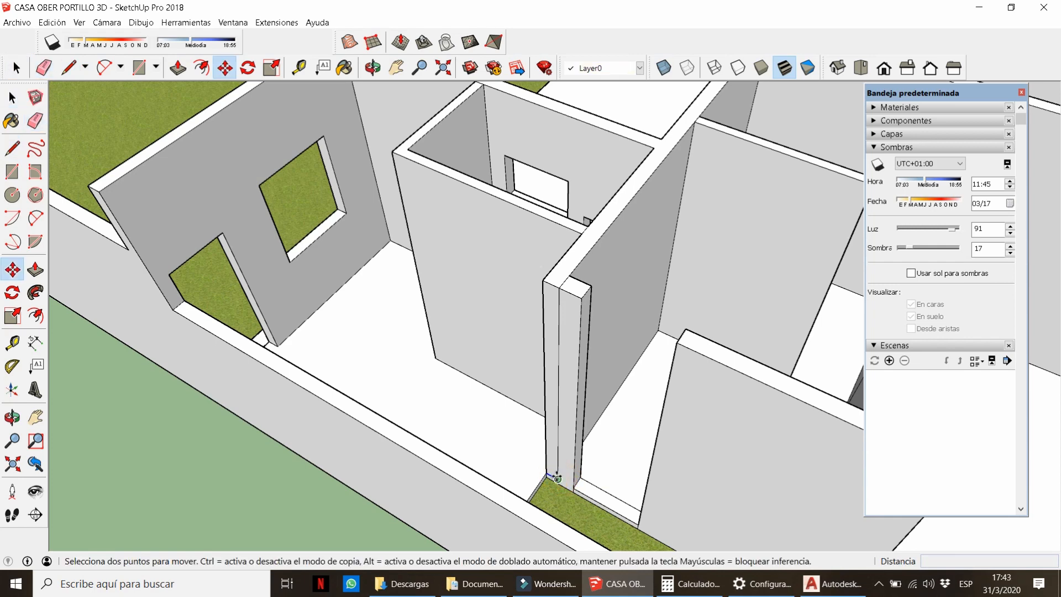
pyautogui.press('ctrl')
pyautogui.click(557, 477)
pyautogui.press('Return')
pyautogui.press('p')
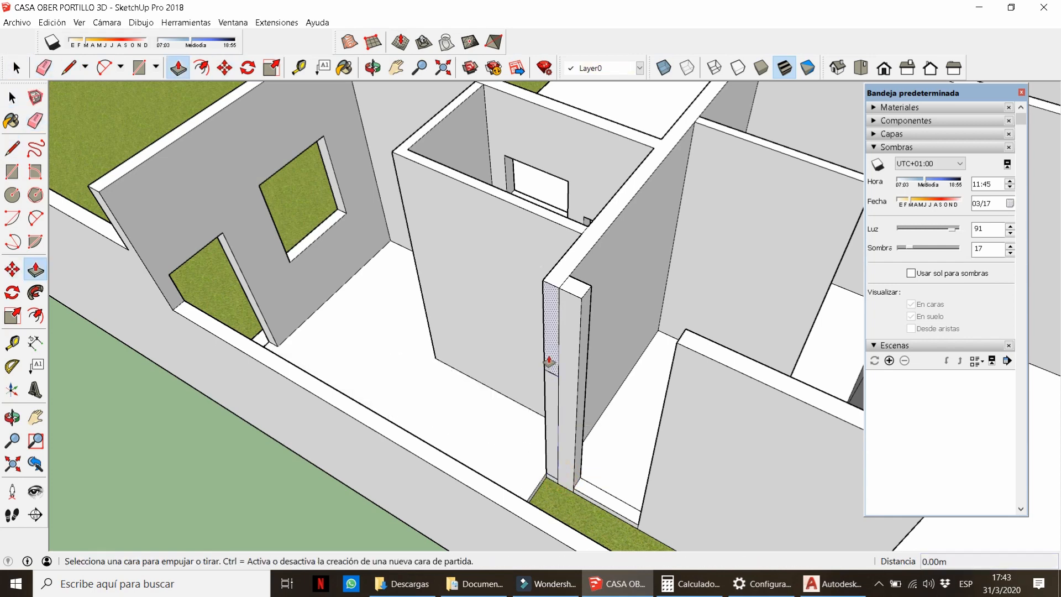
pyautogui.click(551, 364)
pyautogui.click(494, 506)
# Extend the narrow interior wall's end face sideways to the opposite corner.
pyautogui.press('e')
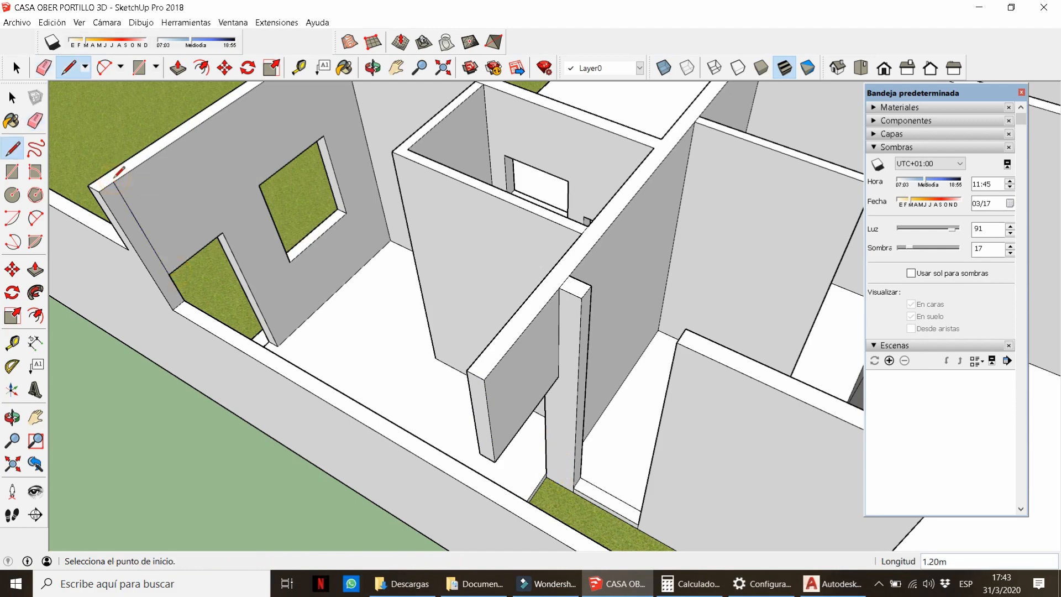
pyautogui.press('p')
pyautogui.click(119, 230)
# Erase the leftover corner edge, raise the first sill to mid-wall, and close the wall above.
pyautogui.click(484, 380)
pyautogui.press('e')
pyautogui.click(487, 411)
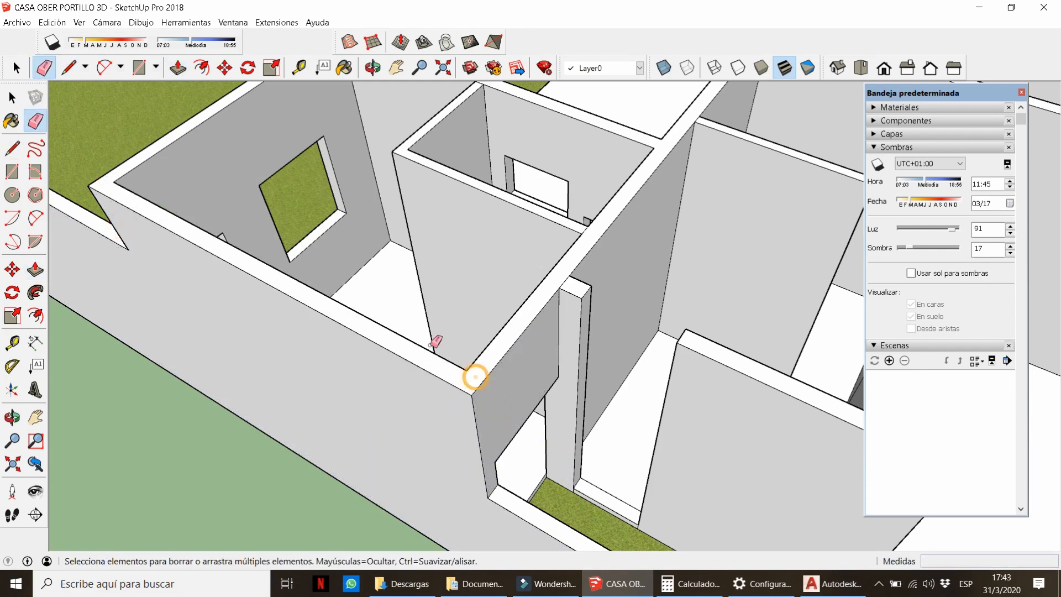
pyautogui.scroll(-2, 431, 345)
pyautogui.moveTo(431, 345); pyautogui.dragTo(519, 406, button='middle')
pyautogui.scroll(2, 519, 406)
pyautogui.press('p')
pyautogui.click(501, 414)
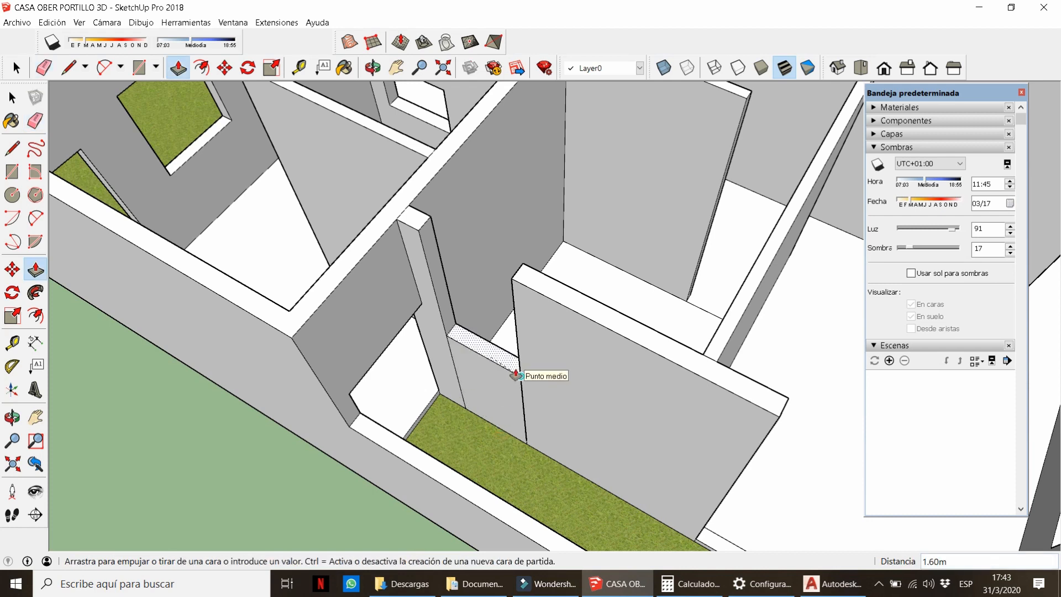
pyautogui.click(515, 375)
pyautogui.press('m')
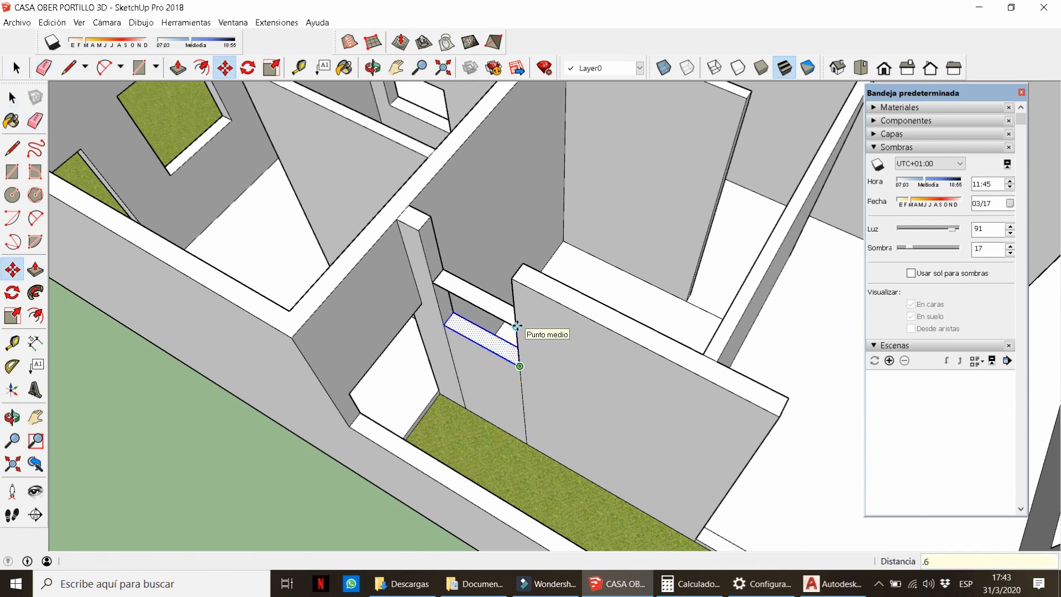
pyautogui.click(531, 297)
# Erase the stray lines below the first window opening.
pyautogui.press('e')
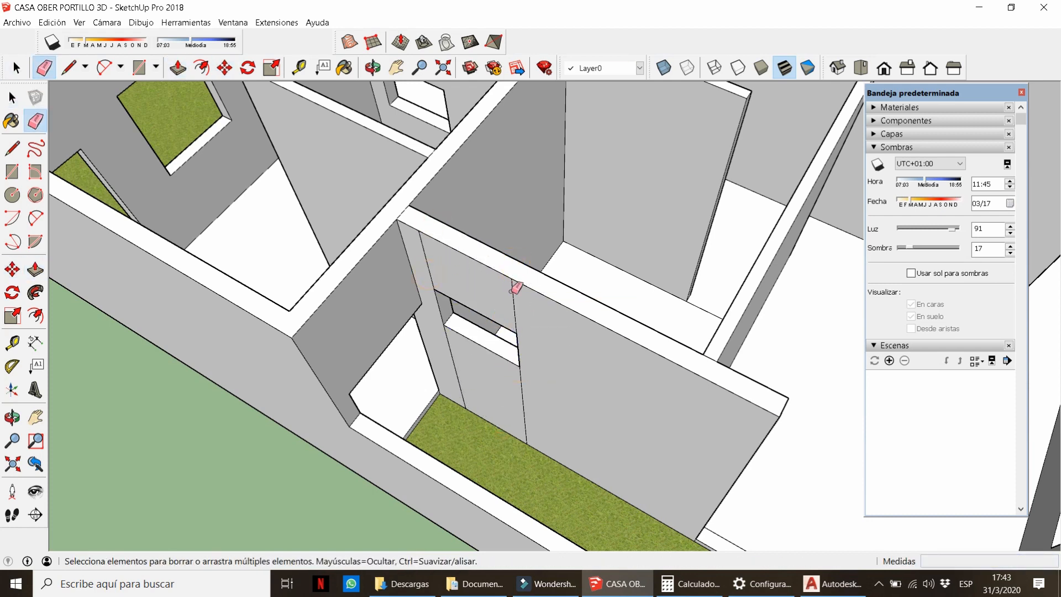
pyautogui.scroll(-3, 620, 404)
pyautogui.moveTo(619, 404)
pyautogui.mouseDown(button='middle')
pyautogui.moveTo(426, 180)
pyautogui.moveTo(463, 199)
pyautogui.mouseUp(button='middle')
pyautogui.scroll(3, 486, 197)
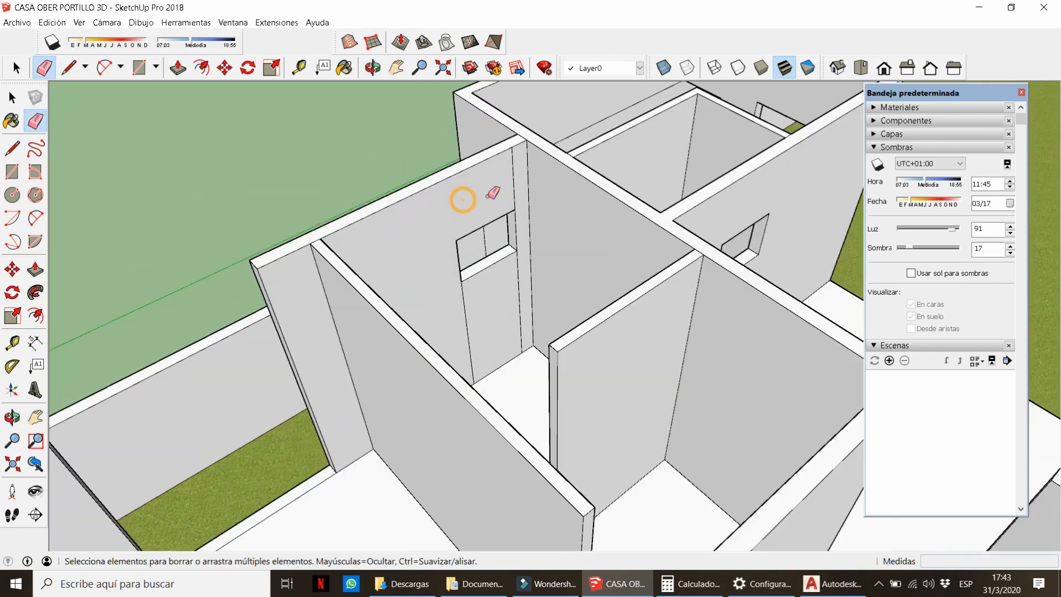
pyautogui.moveTo(515, 295); pyautogui.dragTo(463, 304)
pyautogui.scroll(-5, 466, 266)
pyautogui.moveTo(467, 266); pyautogui.dragTo(612, 259, button='middle')
pyautogui.scroll(6, 580, 318)
# Copy the sill edge up the wall and extend the face above it to the corner wall.
pyautogui.press('space')
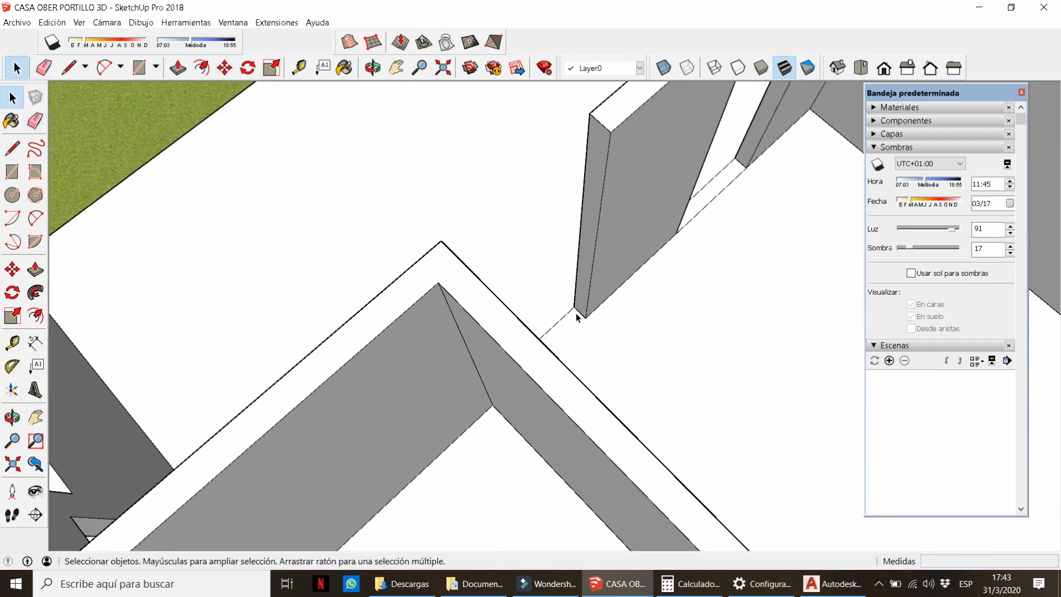
pyautogui.press('m')
pyautogui.press('ctrl')
pyautogui.click(586, 317)
pyautogui.press('p')
pyautogui.click(590, 208)
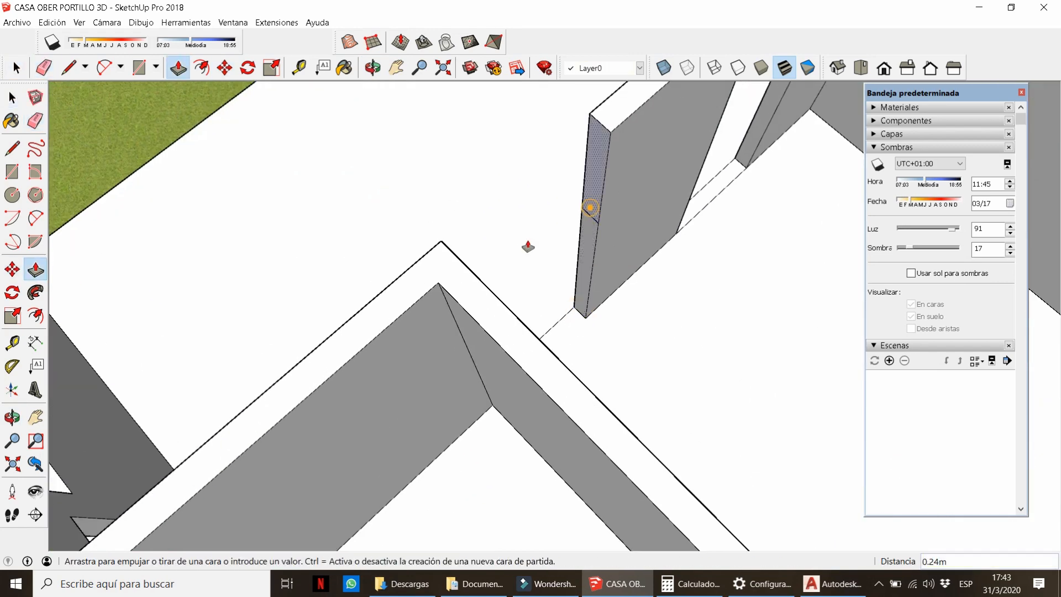
pyautogui.click(448, 247)
pyautogui.press('e')
pyautogui.click(450, 246)
# Erase the wall junction edge and raise the sill face between the walls.
pyautogui.scroll(-3, 450, 246)
pyautogui.moveTo(450, 246)
pyautogui.mouseDown(button='middle')
pyautogui.moveTo(593, 313)
pyautogui.moveTo(895, 280)
pyautogui.mouseUp(button='middle')
pyautogui.click(575, 327)
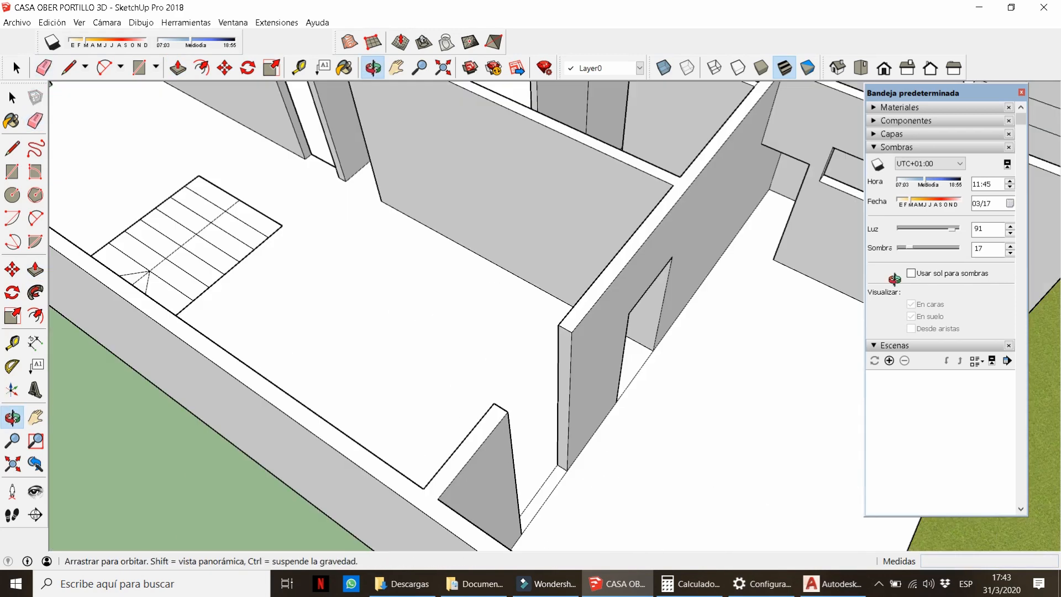
pyautogui.scroll(2, 551, 498)
pyautogui.press('p')
pyautogui.click(546, 490)
pyautogui.click(549, 475)
# Copy the sill edge 1.10 m up the wall and pull that face to the wall top.
pyautogui.press('space')
pyautogui.click(553, 449)
pyautogui.press('m')
pyautogui.press('ctrl')
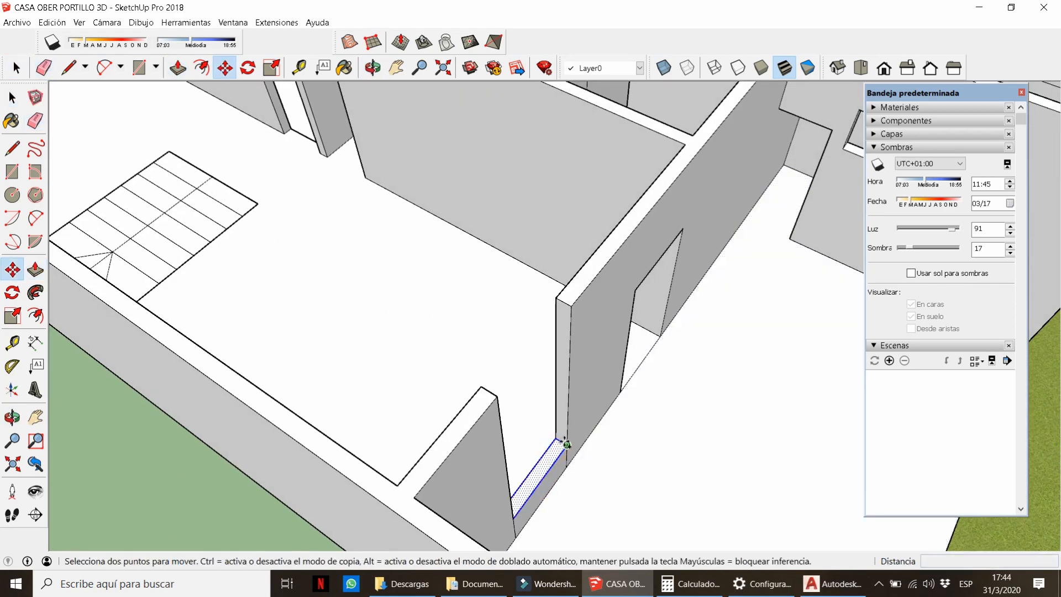
pyautogui.click(566, 444)
pyautogui.press('Escape')
pyautogui.press('p')
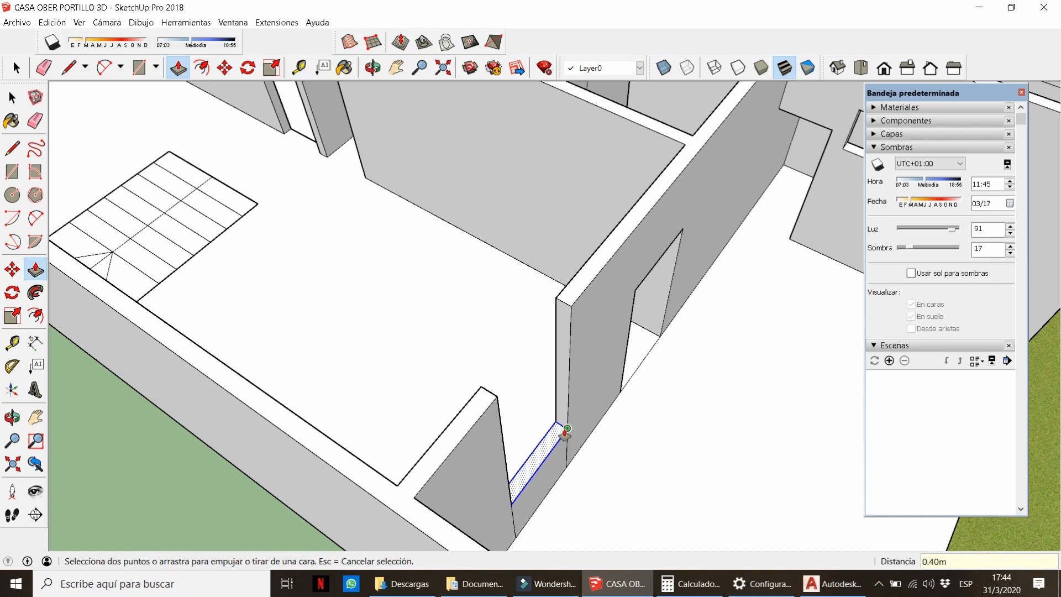
pyautogui.press('t')
pyautogui.moveTo(565, 432); pyautogui.dragTo(846, 427, button='middle')
pyautogui.press('space')
pyautogui.moveTo(709, 352); pyautogui.dragTo(524, 434, button='middle')
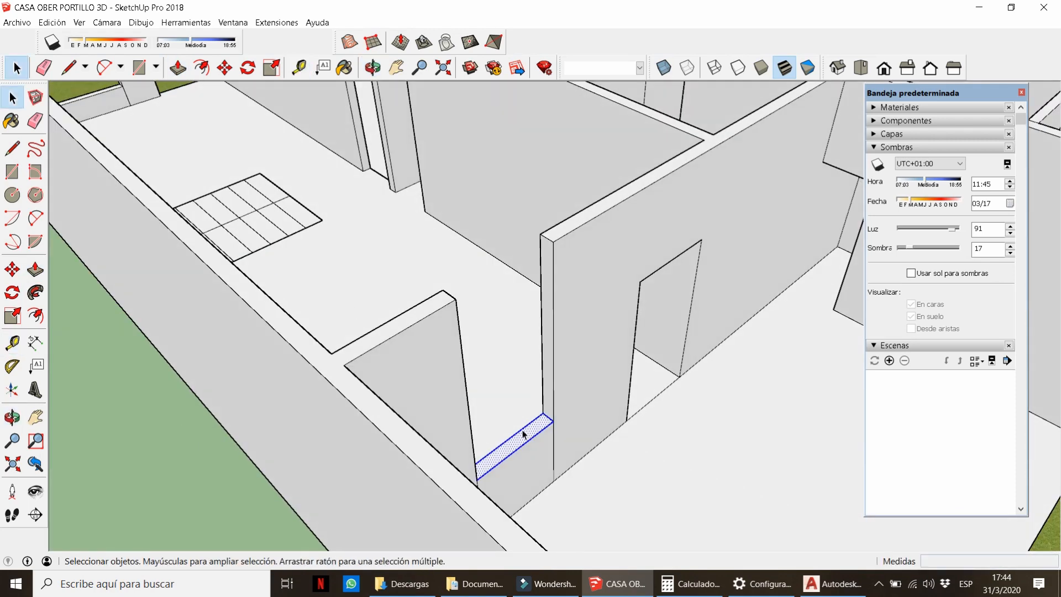
pyautogui.press('m')
pyautogui.press('ctrl')
pyautogui.click(553, 421)
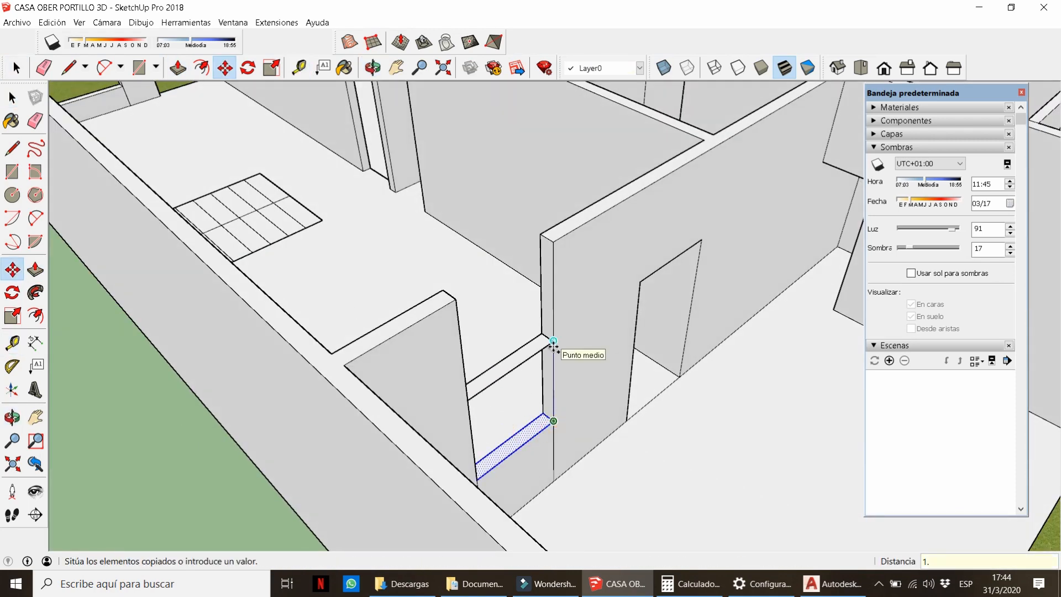
pyautogui.click(531, 341)
pyautogui.click(560, 243)
# Erase the leftover edges on the wall top and below the window.
pyautogui.press('e')
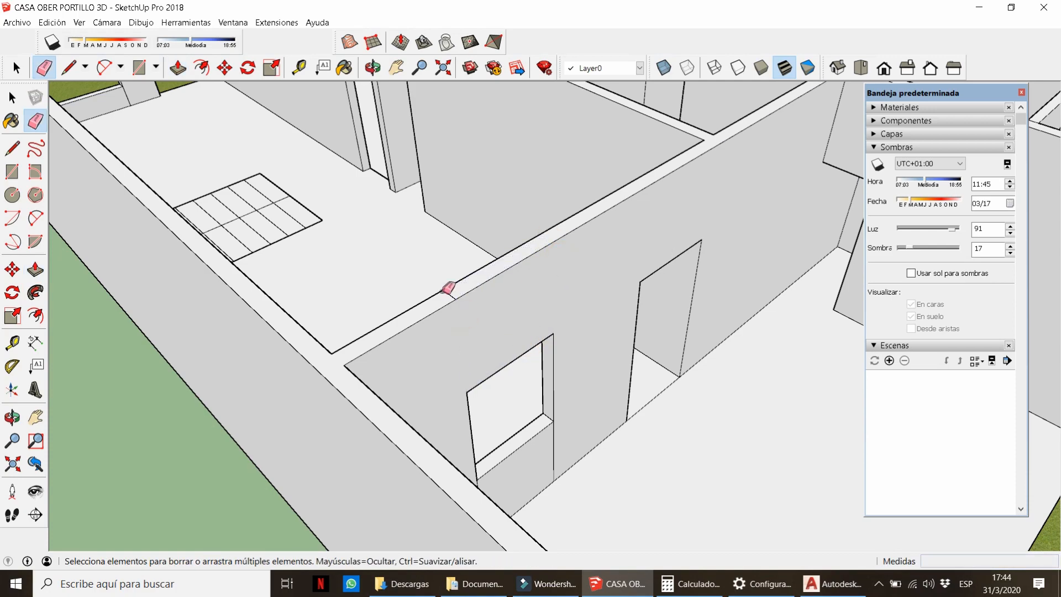
pyautogui.click(445, 293)
pyautogui.moveTo(468, 403); pyautogui.dragTo(445, 459, button='middle')
pyautogui.click(416, 488)
pyautogui.moveTo(464, 450); pyautogui.dragTo(499, 425)
pyautogui.moveTo(502, 421); pyautogui.dragTo(718, 287, button='middle')
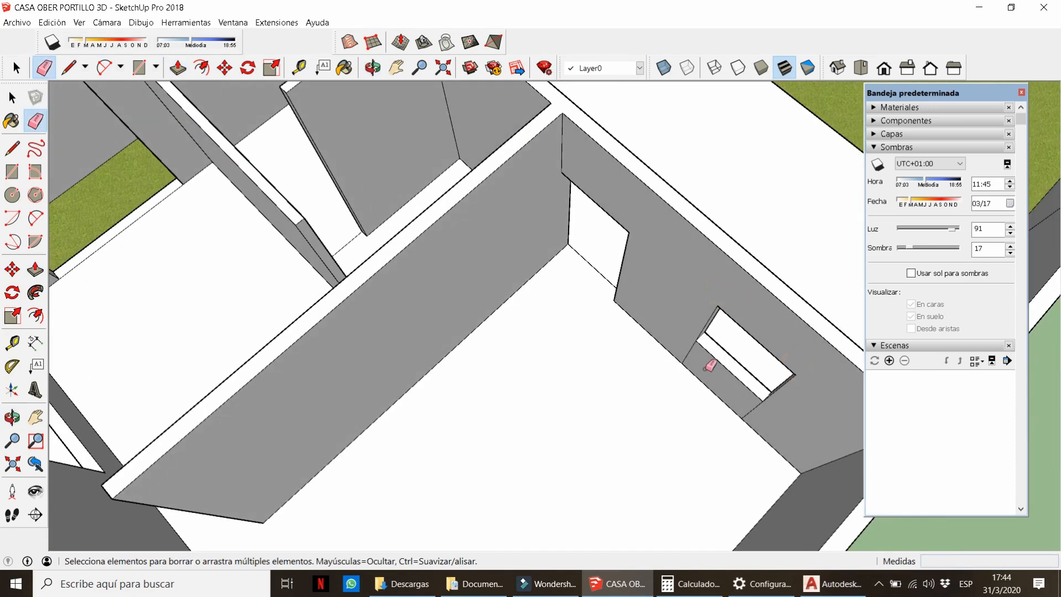
pyautogui.moveTo(738, 410); pyautogui.dragTo(450, 277, button='middle')
pyautogui.scroll(-8, 531, 383)
# Paint the room floor with the Espiguilla herringbone tile from the Baldosa library.
pyautogui.press('b')
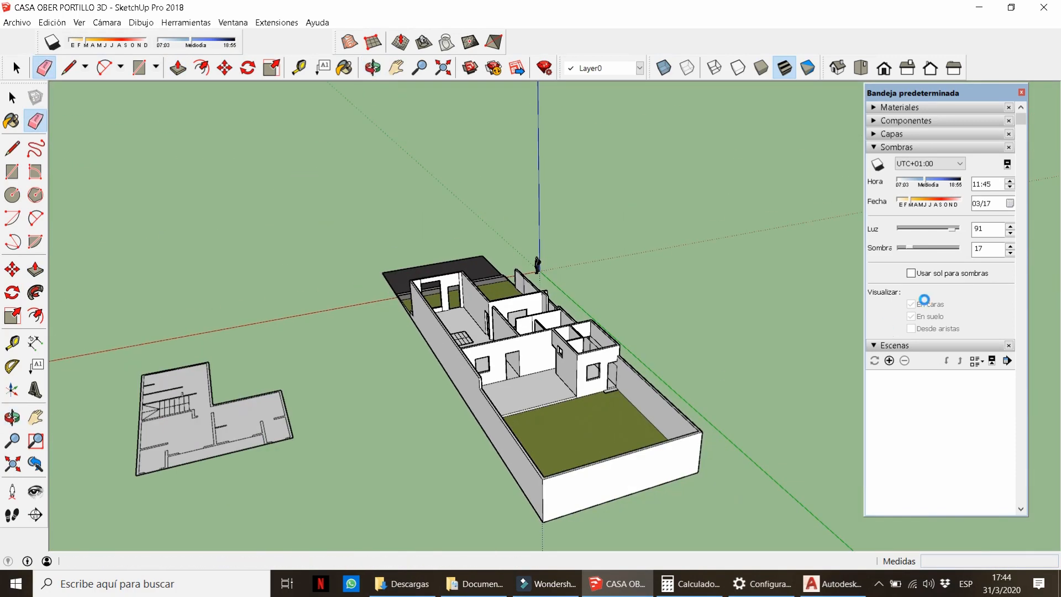
pyautogui.click(945, 105)
pyautogui.click(930, 195)
pyautogui.click(939, 231)
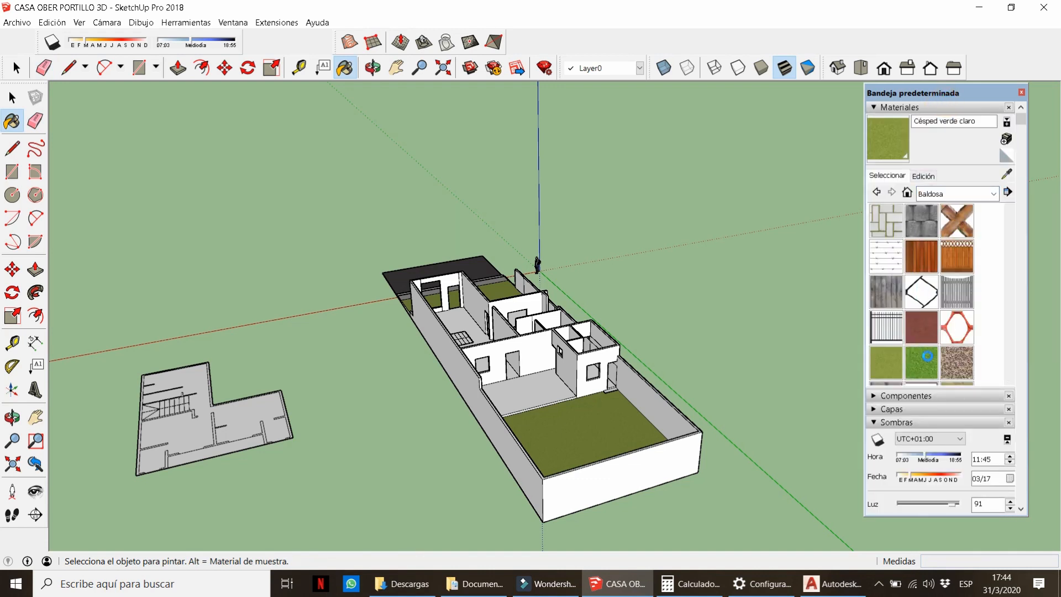
pyautogui.scroll(-5, 920, 306)
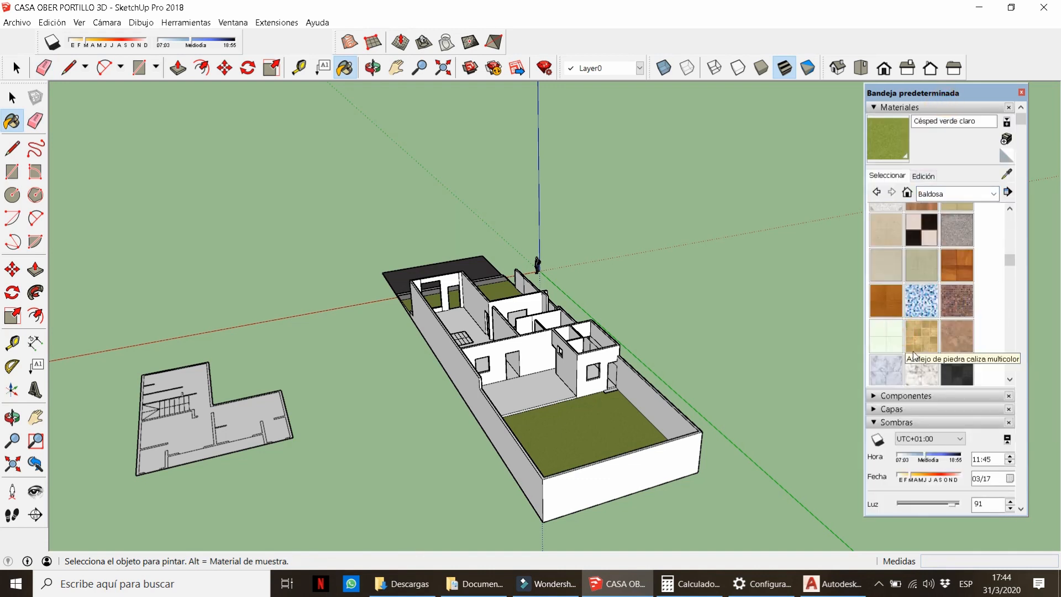
pyautogui.scroll(-5, 903, 353)
pyautogui.scroll(-2, 939, 332)
pyautogui.scroll(5, 528, 390)
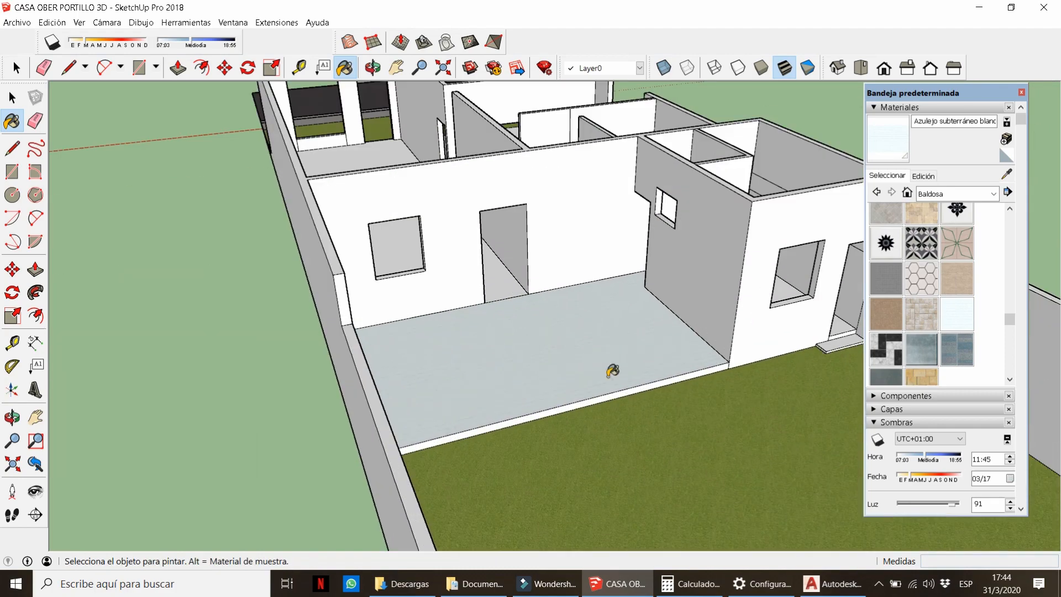
pyautogui.click(578, 351)
pyautogui.moveTo(574, 351)
pyautogui.mouseDown(button='middle')
pyautogui.moveTo(604, 406)
pyautogui.moveTo(605, 373)
pyautogui.mouseUp(button='middle')
pyautogui.scroll(4, 624, 293)
# Repaint the corner triangle of the floor with the default material.
pyautogui.press('l')
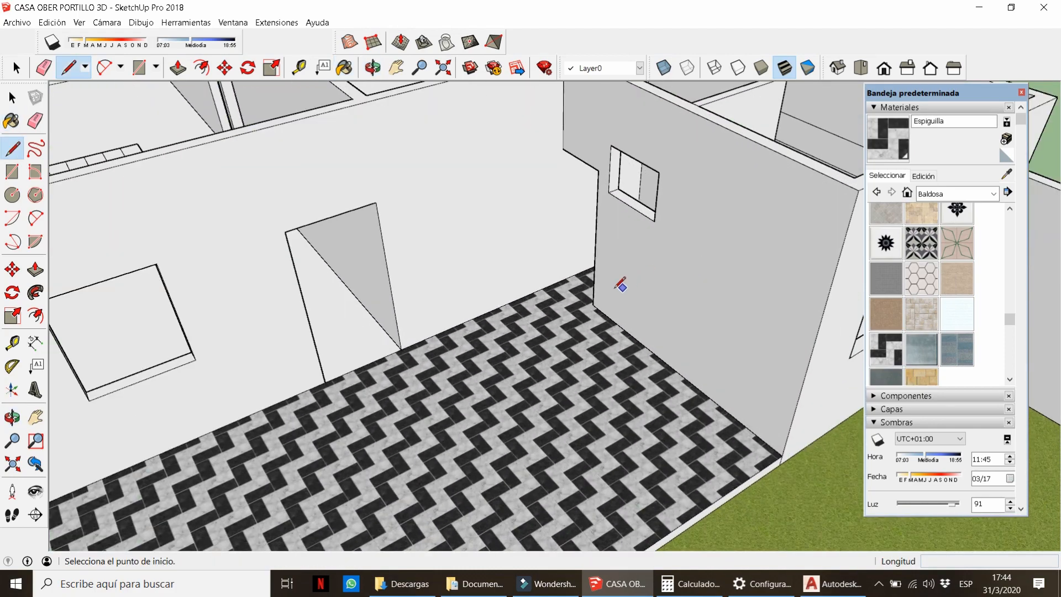
pyautogui.click(1007, 159)
pyautogui.click(587, 283)
pyautogui.scroll(-5, 594, 312)
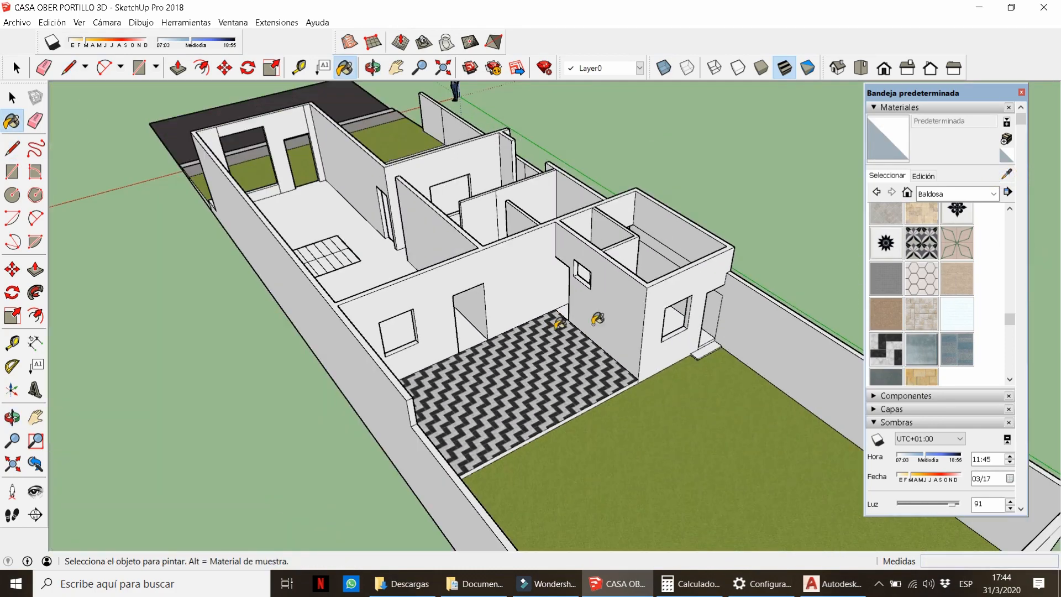
pyautogui.moveTo(595, 318); pyautogui.dragTo(553, 456, button='middle')
pyautogui.press('space')
pyautogui.moveTo(390, 221)
pyautogui.mouseDown(button='middle')
pyautogui.moveTo(602, 379)
pyautogui.moveTo(702, 331)
pyautogui.mouseUp(button='middle')
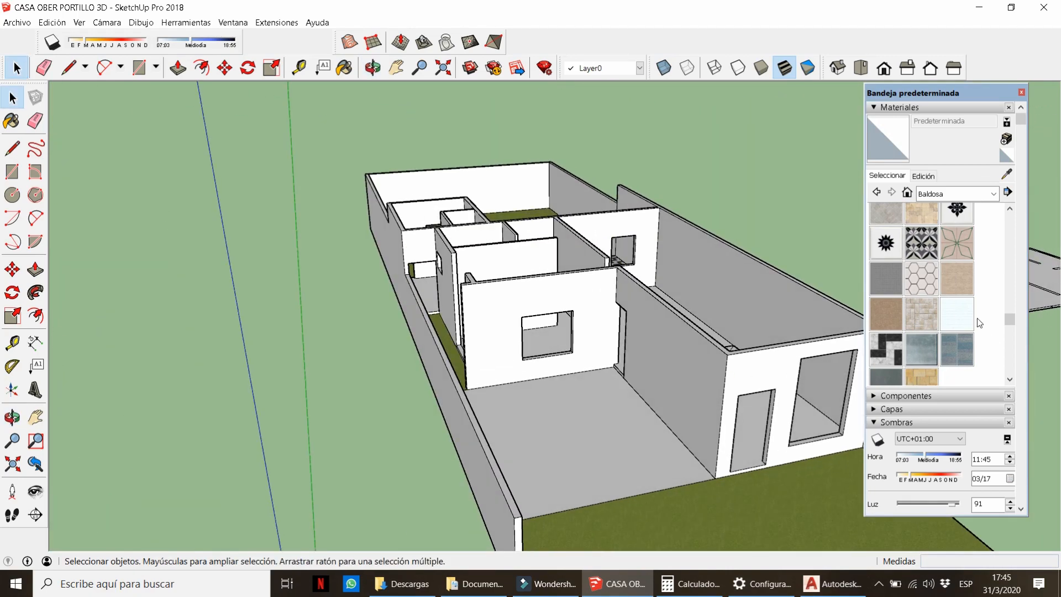
# Paint the other room floor with the brown travertine tile.
pyautogui.click(886, 313)
pyautogui.click(586, 436)
pyautogui.scroll(3, 624, 457)
pyautogui.moveTo(624, 457)
pyautogui.mouseDown(button='middle')
pyautogui.moveTo(643, 451)
pyautogui.moveTo(383, 433)
pyautogui.mouseUp(button='middle')
pyautogui.scroll(-5, 386, 431)
pyautogui.moveTo(431, 409); pyautogui.dragTo(694, 358, button='middle')
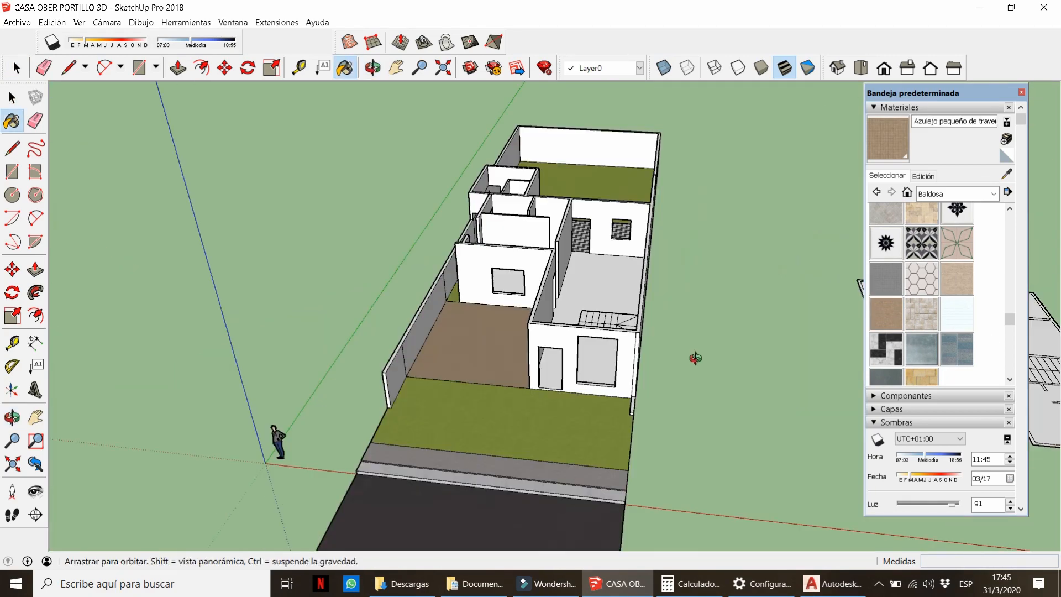
pyautogui.scroll(7, 470, 359)
# Raise the tiled floor face with Push/Pull.
pyautogui.press('p')
pyautogui.click(653, 402)
pyautogui.press('Return')
pyautogui.scroll(-5, 454, 319)
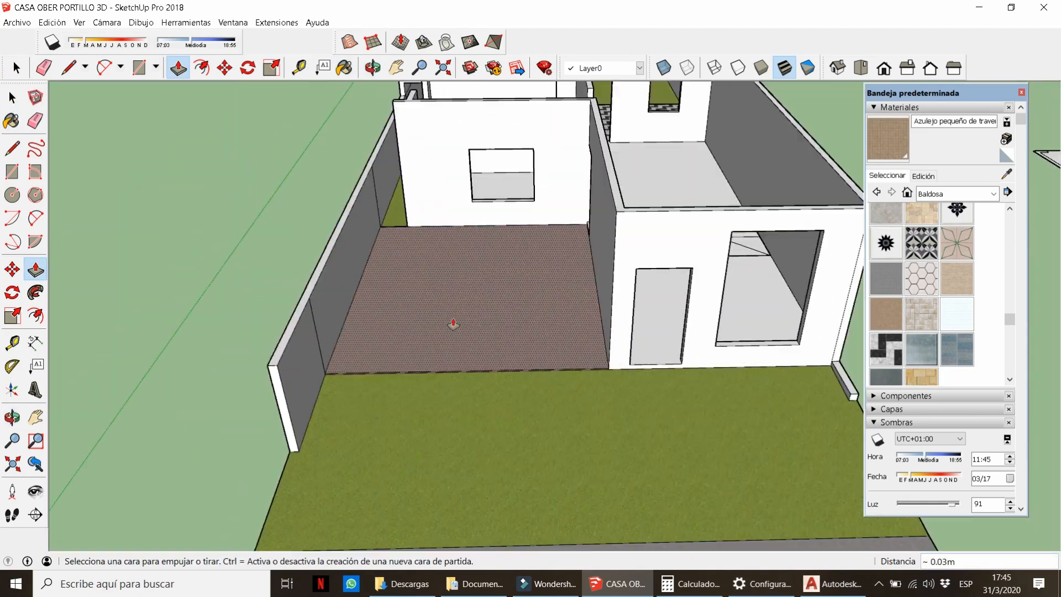
pyautogui.moveTo(452, 322); pyautogui.dragTo(587, 307, button='middle')
pyautogui.press('space')
pyautogui.scroll(-4, 440, 252)
pyautogui.scroll(-5, 516, 360)
pyautogui.scroll(7, 646, 299)
pyautogui.press('l')
pyautogui.scroll(4, 530, 258)
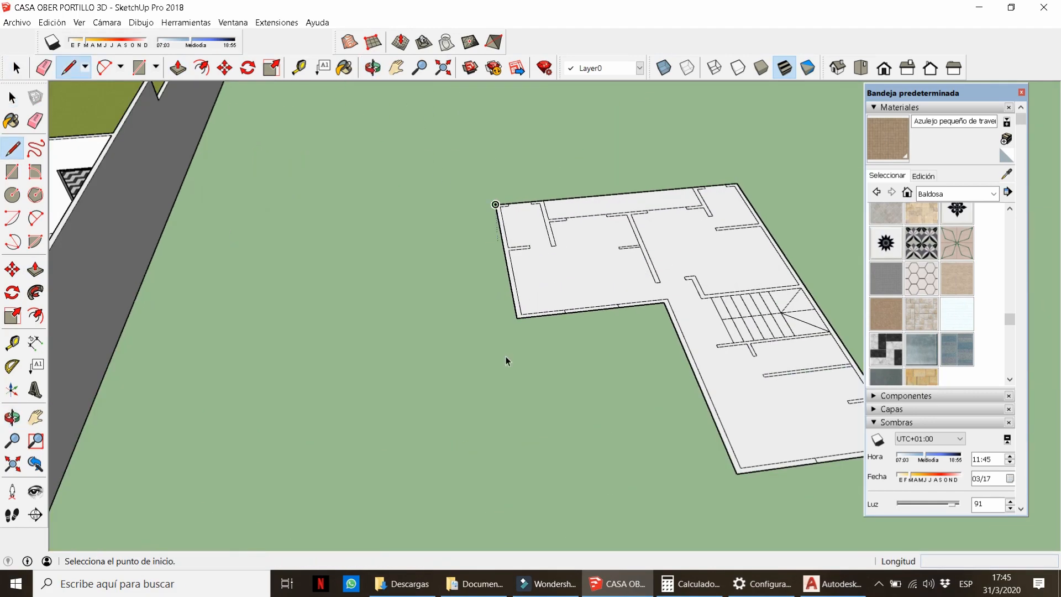
# Select the whole floor plan drawing and check its context options.
pyautogui.press('space')
pyautogui.click(542, 277)
pyautogui.scroll(-3, 495, 271)
pyautogui.moveTo(469, 199); pyautogui.dragTo(446, 177, button='middle')
pyautogui.scroll(-2, 445, 174)
pyautogui.moveTo(445, 161); pyautogui.dragTo(665, 345)
pyautogui.rightClick(637, 307)
pyautogui.click(568, 189)
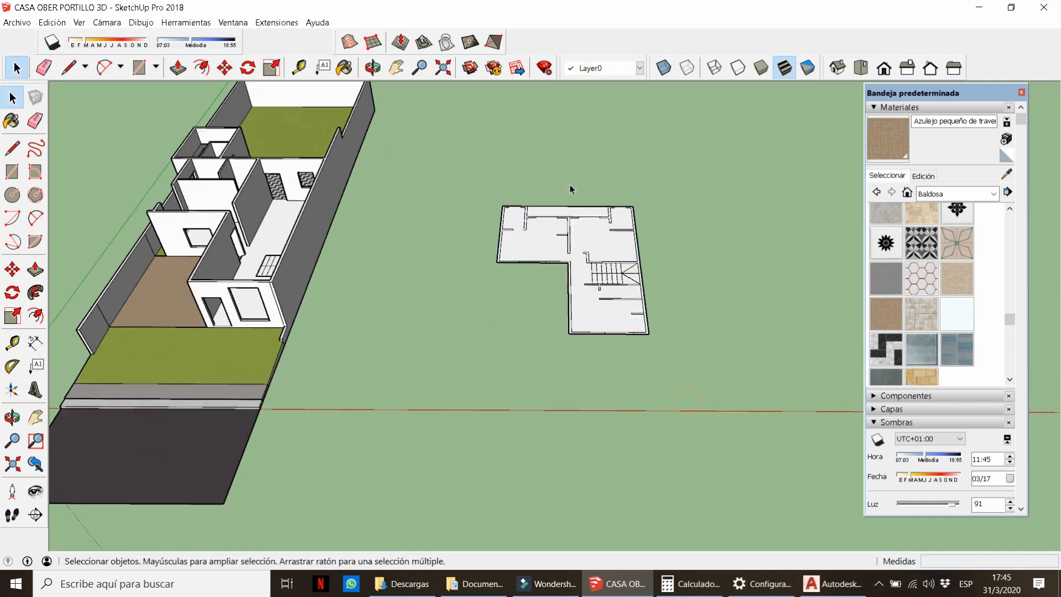
pyautogui.scroll(5, 569, 190)
# Trace the plan outline into a slab face and draw a rectangle over the stairs.
pyautogui.press('l')
pyautogui.click(427, 222)
pyautogui.click(680, 223)
pyautogui.scroll(-1, 679, 223)
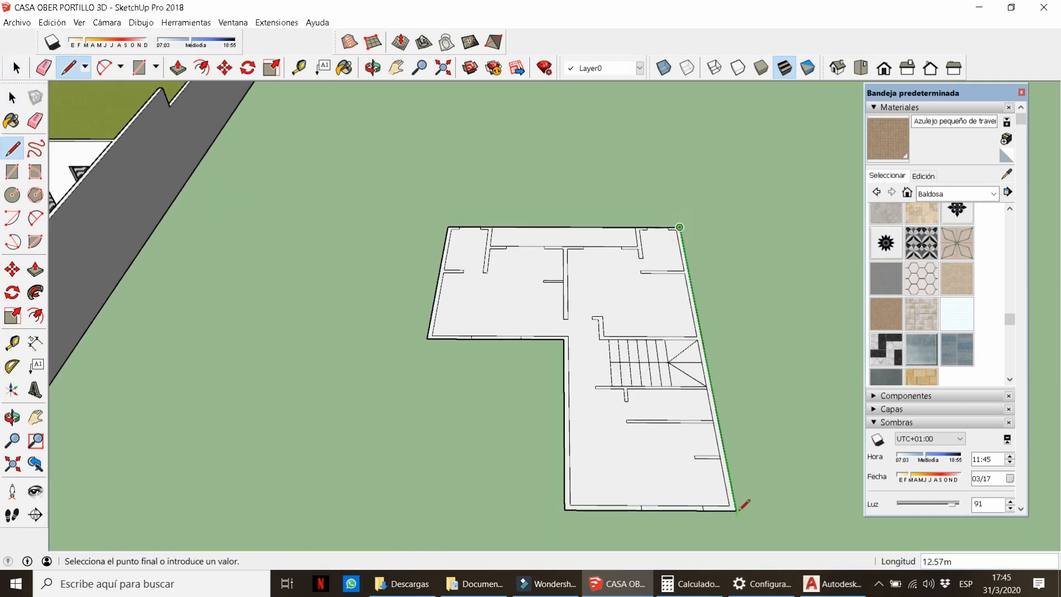
pyautogui.click(442, 219)
pyautogui.press('space')
pyautogui.scroll(2, 617, 343)
pyautogui.press('r')
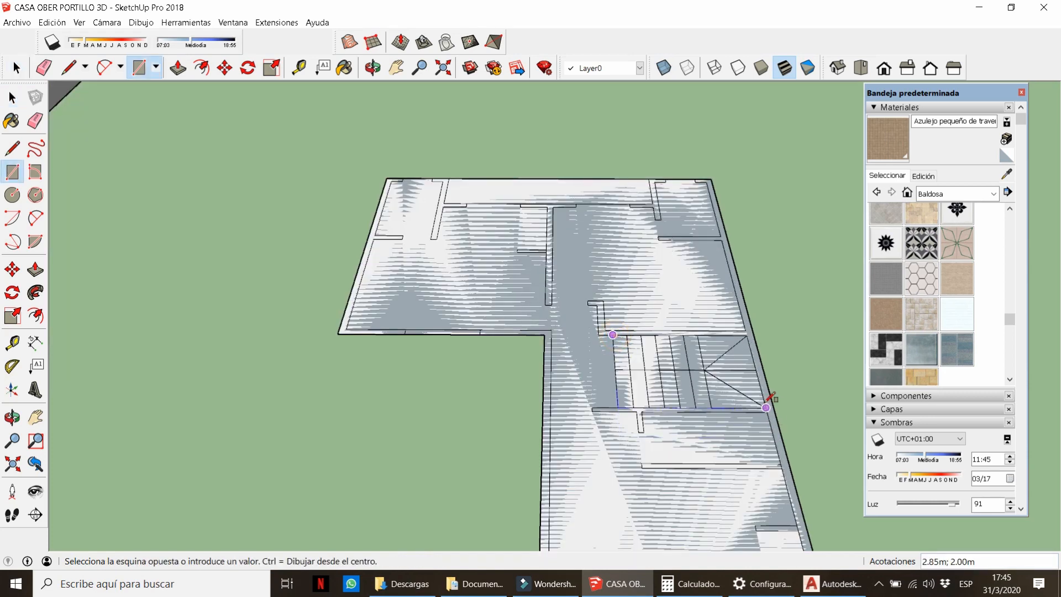
pyautogui.click(766, 405)
# Move the floor plan group 25 away from the new slab outline.
pyautogui.press('space')
pyautogui.doubleClick(584, 350)
pyautogui.press('Escape')
pyautogui.scroll(-2, 523, 311)
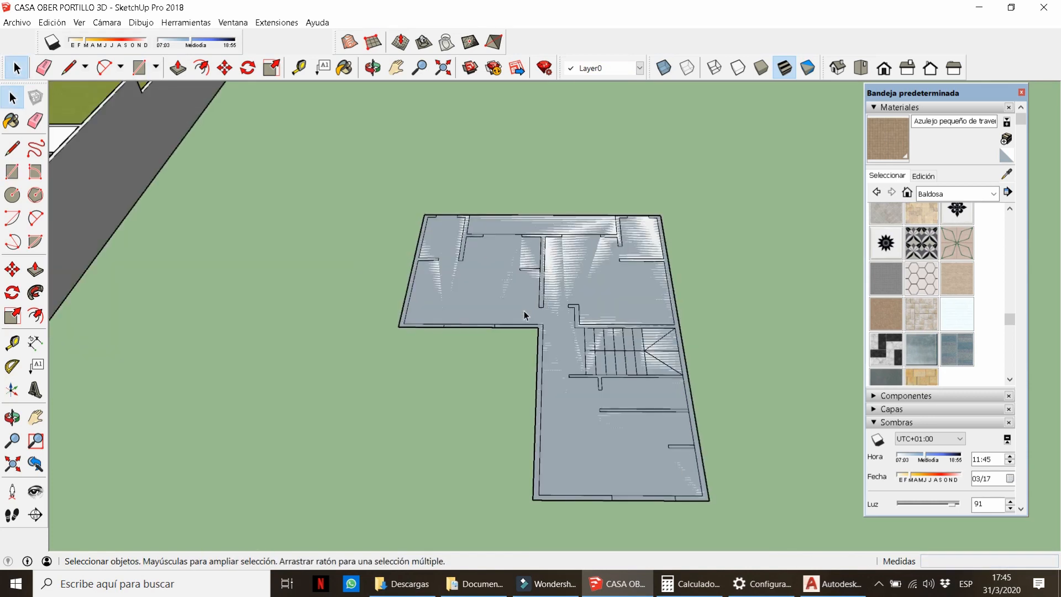
pyautogui.click(522, 314)
pyautogui.scroll(-2, 480, 311)
pyautogui.press('m')
pyautogui.click(483, 231)
pyautogui.write('25')
pyautogui.press('Return')
pyautogui.press('space')
# Reverse the grey slab face and push/pull it to give the slab thickness.
pyautogui.click(574, 333)
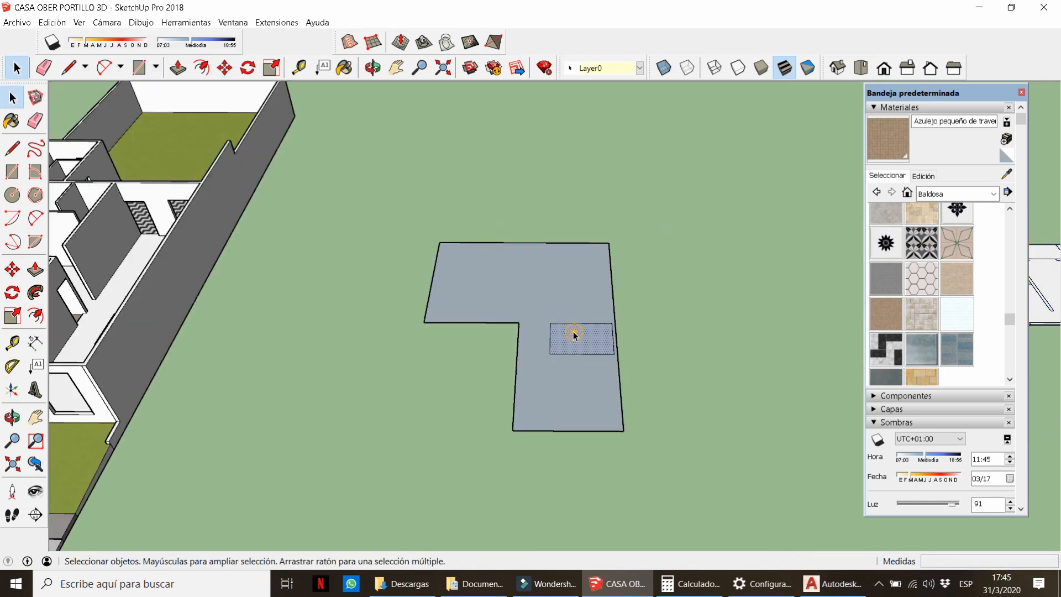
pyautogui.rightClick(528, 313)
pyautogui.click(554, 414)
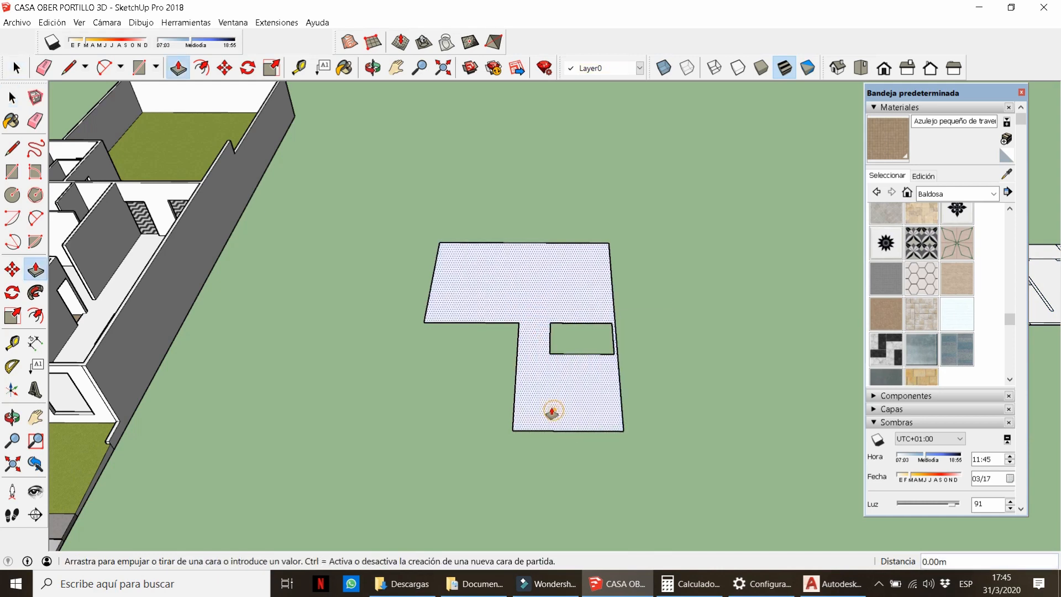
pyautogui.press('Return')
pyautogui.press('space')
pyautogui.moveTo(551, 410); pyautogui.dragTo(541, 333, button='middle')
# Turn the whole slab into a single component.
pyautogui.moveTo(378, 189); pyautogui.dragTo(630, 406)
pyautogui.moveTo(420, 222); pyautogui.dragTo(668, 443)
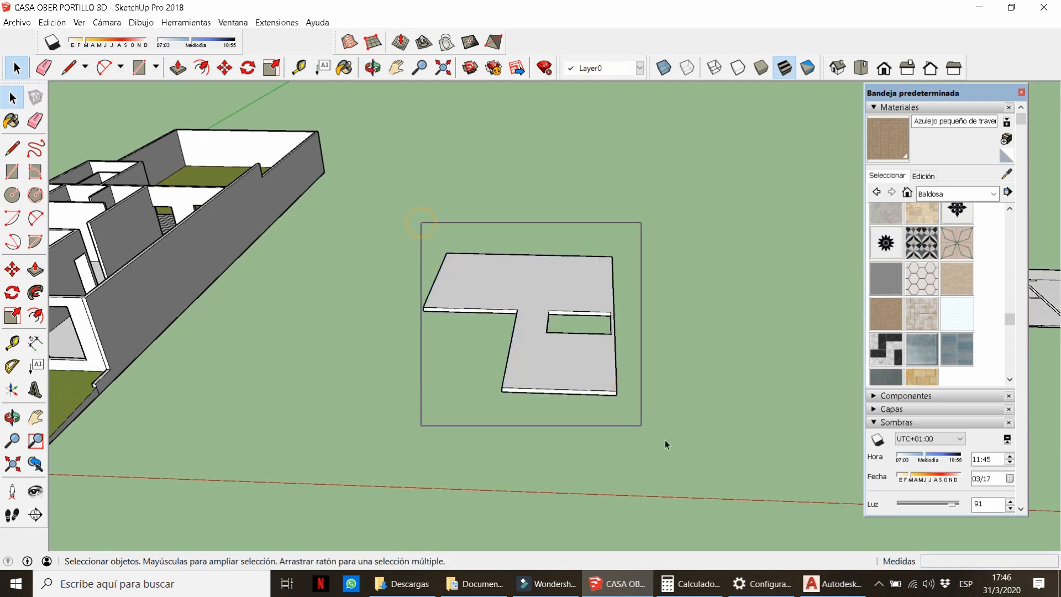
pyautogui.rightClick(601, 377)
pyautogui.click(657, 481)
pyautogui.press('m')
pyautogui.scroll(4, 592, 397)
# Move the slab by its corner onto the house's front corner.
pyautogui.click(630, 391)
pyautogui.scroll(-5, 730, 411)
pyautogui.scroll(4, 464, 342)
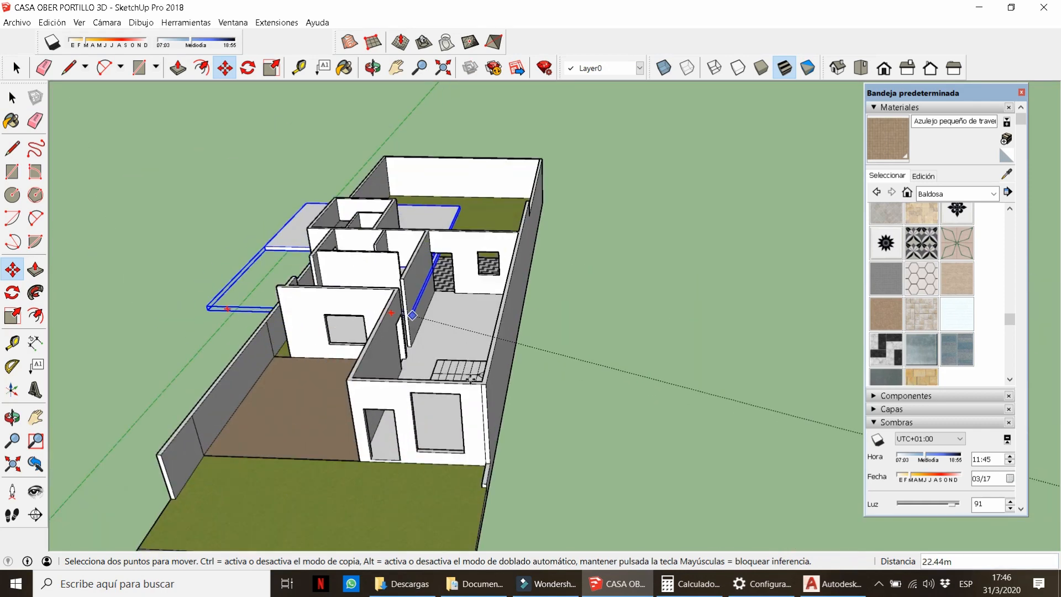
pyautogui.click(491, 385)
pyautogui.press('e')
pyautogui.click(486, 393)
# Slide the slab 15 m along the red axis.
pyautogui.press('space')
pyautogui.scroll(-3, 476, 390)
pyautogui.click(466, 360)
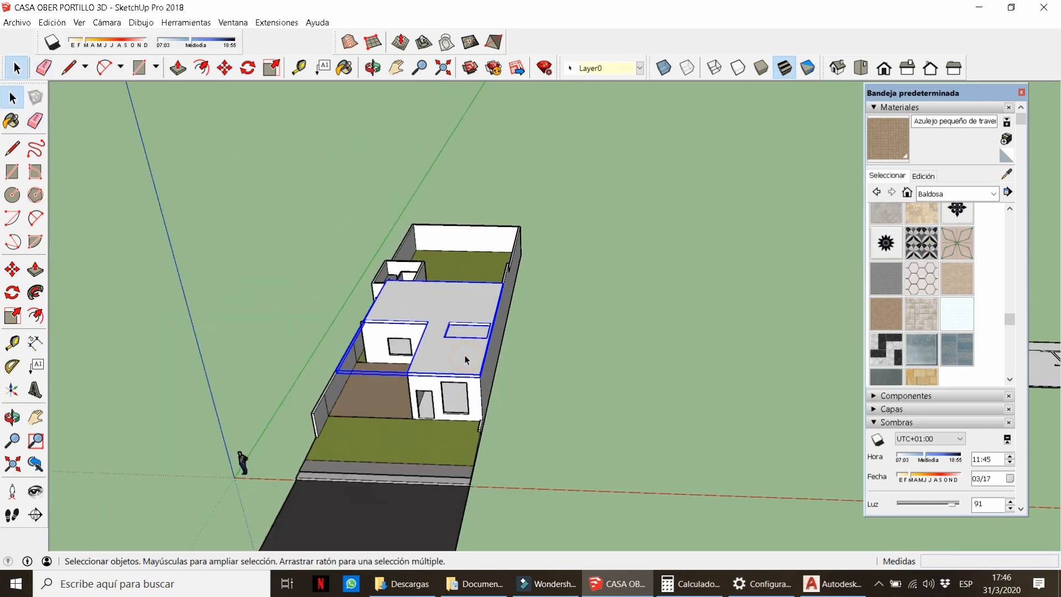
pyautogui.press('m')
pyautogui.scroll(-2, 469, 355)
pyautogui.click(510, 372)
pyautogui.write('15')
pyautogui.press('Return')
pyautogui.press('space')
# Group the whole ground-floor house.
pyautogui.moveTo(544, 360); pyautogui.dragTo(593, 362, button='middle')
pyautogui.moveTo(497, 235); pyautogui.dragTo(644, 497)
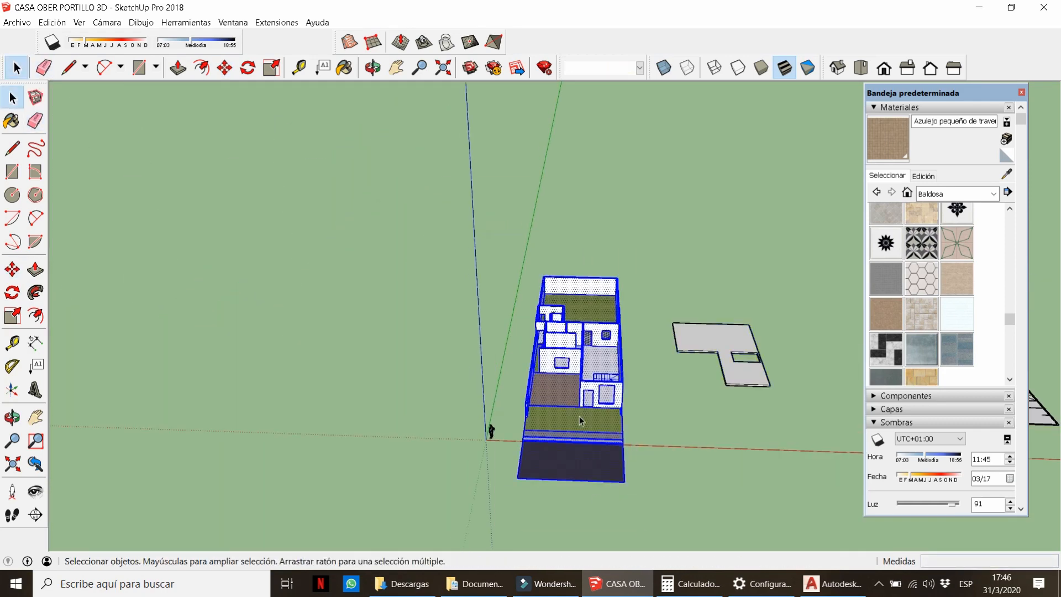
pyautogui.rightClick(572, 388)
pyautogui.click(614, 314)
# Move the slab 15 m toward the house.
pyautogui.click(746, 379)
pyautogui.press('m')
pyautogui.click(751, 430)
pyautogui.write('15')
pyautogui.press('Return')
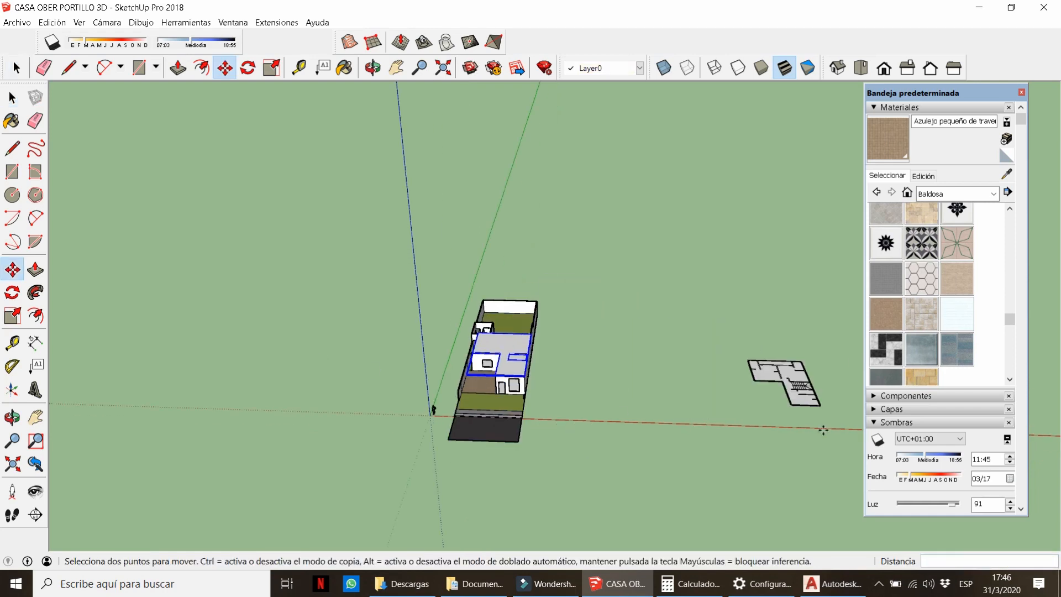
pyautogui.press('space')
# Place the second slab by its corner on top of the house.
pyautogui.click(796, 396)
pyautogui.press('m')
pyautogui.scroll(4, 822, 410)
pyautogui.click(811, 395)
pyautogui.scroll(-4, 810, 394)
pyautogui.scroll(5, 387, 339)
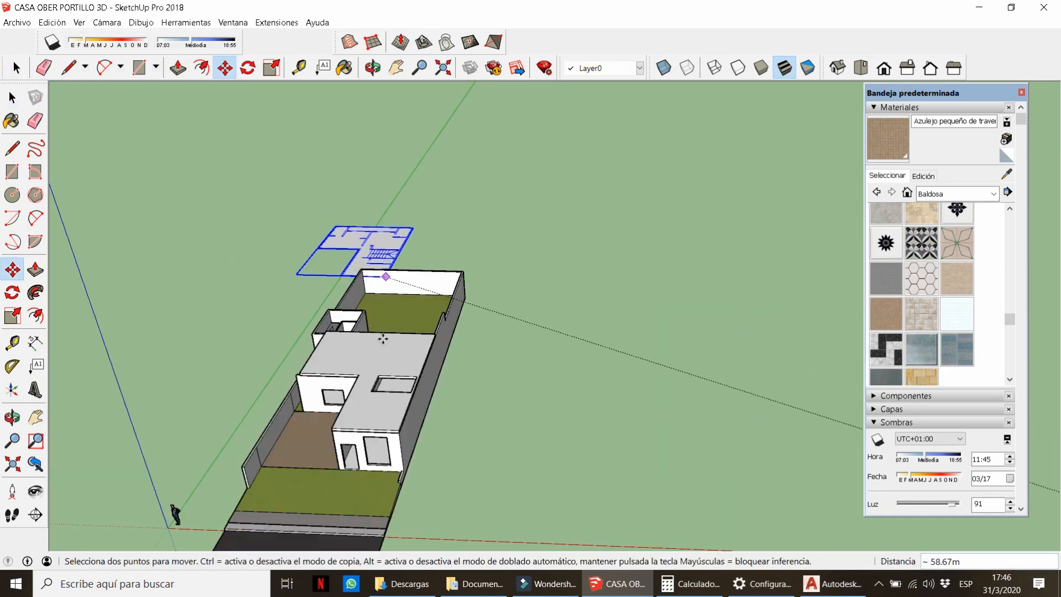
pyautogui.click(422, 490)
pyautogui.press('space')
pyautogui.scroll(-3, 497, 364)
pyautogui.scroll(3, 419, 406)
# Inside the slab group, cut the floor-plan lines and paste them.
pyautogui.doubleClick(406, 421)
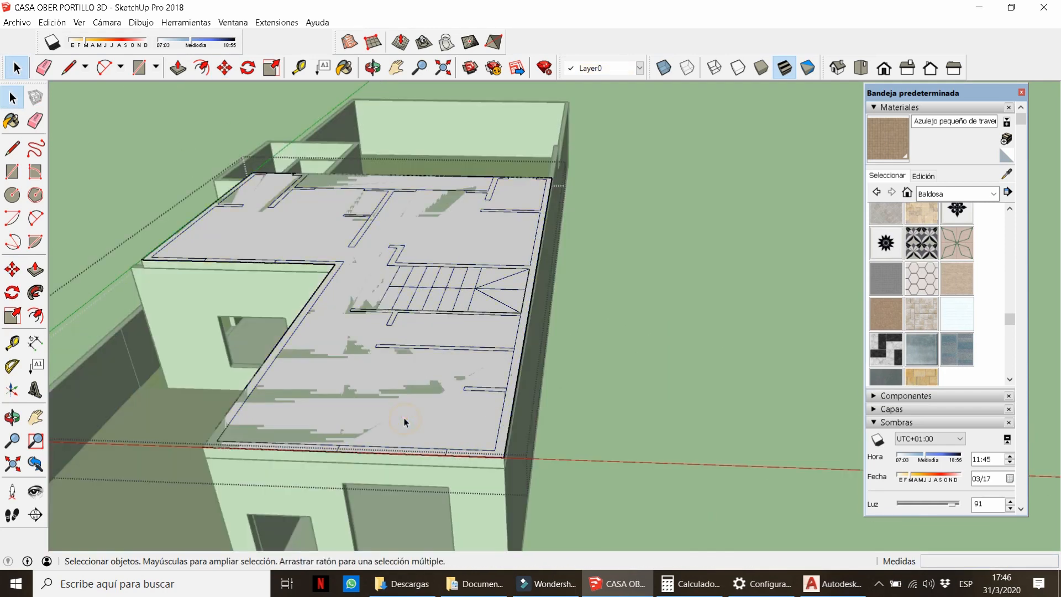
pyautogui.scroll(-3, 488, 372)
pyautogui.moveTo(173, 127); pyautogui.dragTo(616, 485)
pyautogui.hotkey('ctrl', 'x')
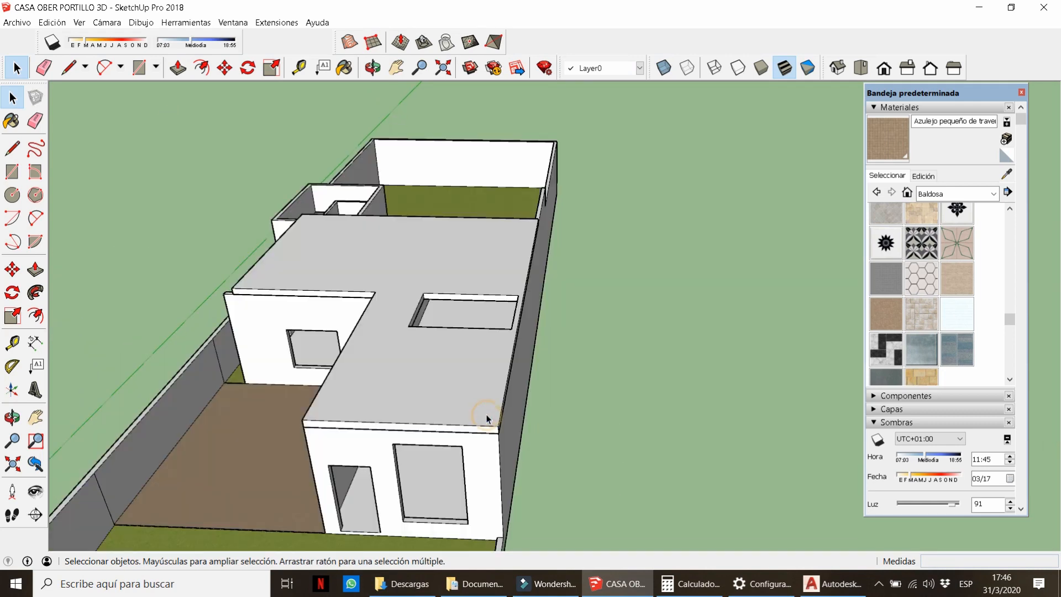
pyautogui.hotkey('ctrl', 'v')
pyautogui.click(80, 167)
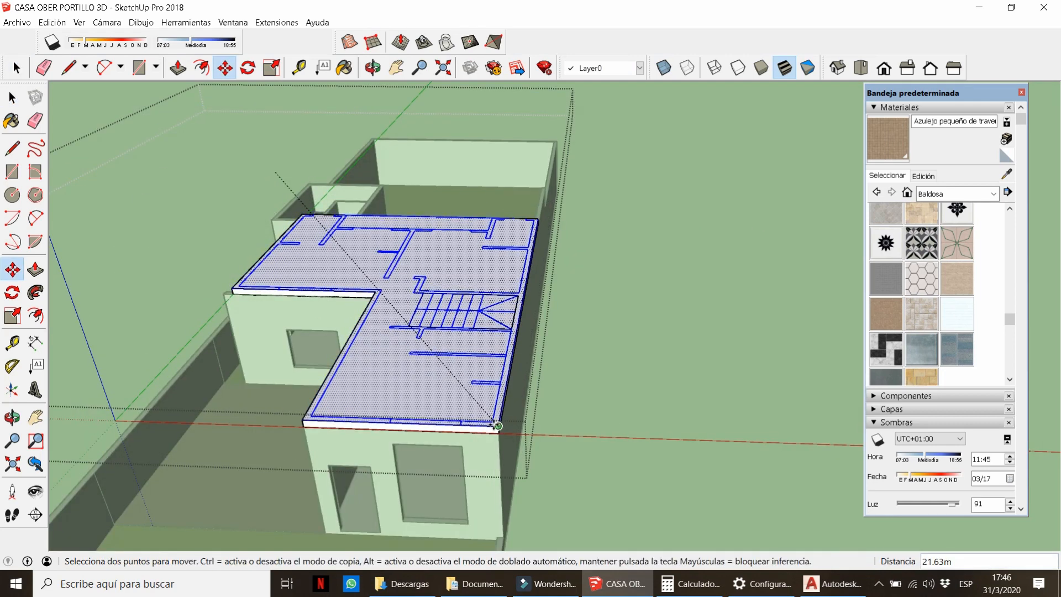
# Set the floor plan onto the roof slab and delete the stair opening face.
pyautogui.click(499, 426)
pyautogui.press('space')
pyautogui.click(612, 441)
pyautogui.scroll(3, 455, 318)
pyautogui.doubleClick(476, 363)
pyautogui.scroll(4, 459, 342)
pyautogui.press('e')
pyautogui.moveTo(400, 310)
pyautogui.mouseDown(button='middle')
pyautogui.moveTo(419, 367)
pyautogui.moveTo(632, 315)
pyautogui.mouseUp(button='middle')
pyautogui.click(473, 341)
pyautogui.press('Delete')
pyautogui.scroll(-6, 483, 340)
pyautogui.click(422, 366)
# Preview the model's shadows with a changed shadow date, then turn shadows off.
pyautogui.click(60, 49)
pyautogui.moveTo(530, 285); pyautogui.dragTo(557, 262, button='middle')
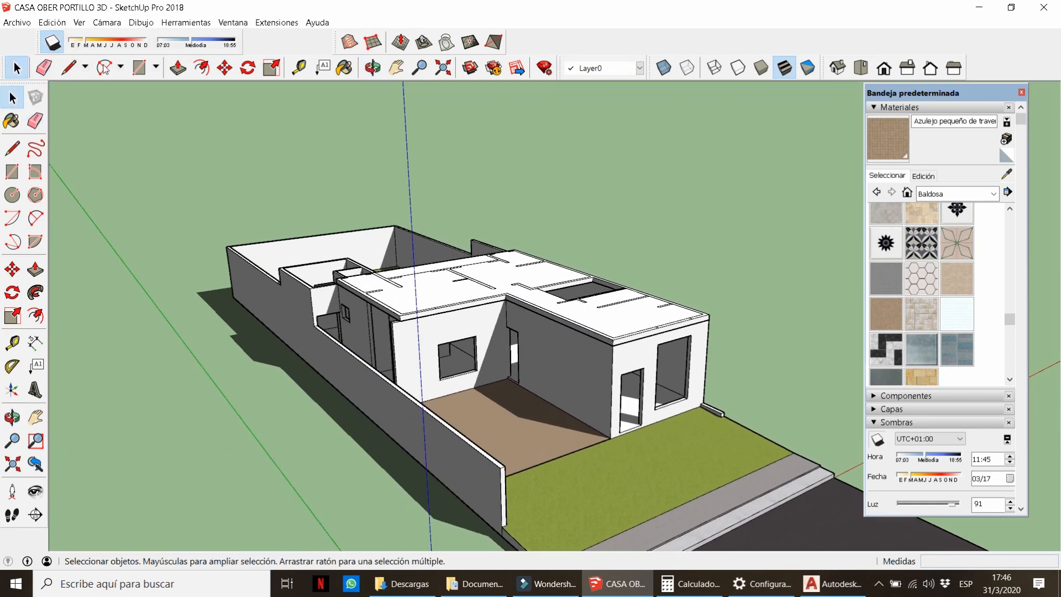
pyautogui.moveTo(86, 42); pyautogui.dragTo(122, 46)
pyautogui.click(53, 43)
# In the slab group, push/pull the front perimeter wall strip up 3 m.
pyautogui.moveTo(530, 326); pyautogui.dragTo(422, 402, button='middle')
pyautogui.scroll(4, 489, 346)
pyautogui.doubleClick(495, 348)
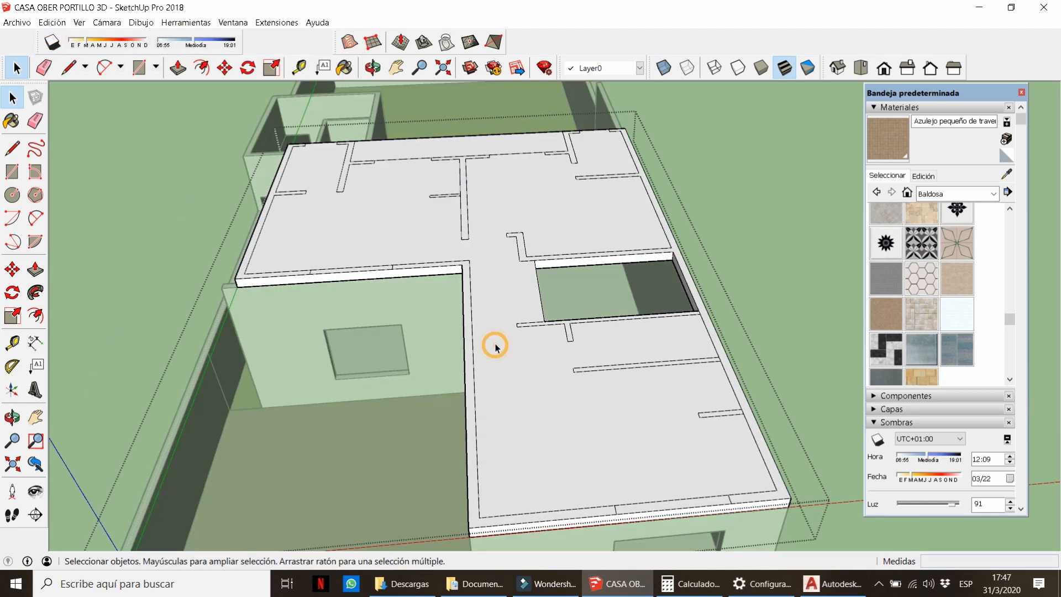
pyautogui.moveTo(495, 348); pyautogui.dragTo(525, 320, button='middle')
pyautogui.press('p')
pyautogui.click(521, 446)
pyautogui.write('3')
pyautogui.press('Return')
# Cancel the stray floor raise and pull another perimeter wall strip up 3 m.
pyautogui.click(791, 410)
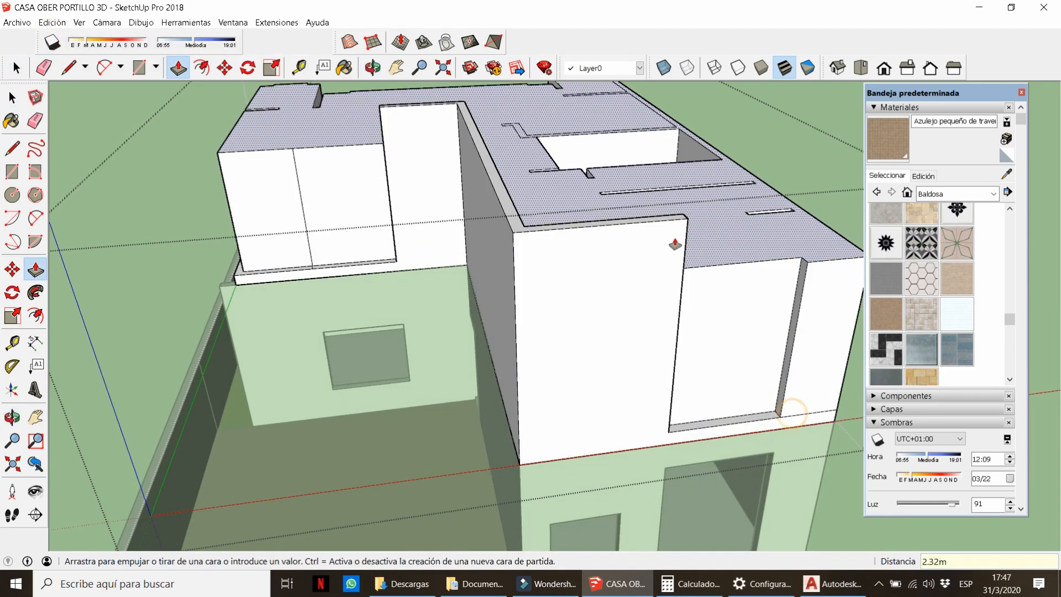
pyautogui.press('Escape')
pyautogui.moveTo(771, 384); pyautogui.dragTo(469, 397, button='middle')
pyautogui.scroll(-3, 597, 381)
pyautogui.moveTo(614, 364)
pyautogui.mouseDown(button='middle')
pyautogui.moveTo(670, 296)
pyautogui.moveTo(668, 310)
pyautogui.moveTo(597, 354)
pyautogui.mouseUp(button='middle')
pyautogui.click(658, 431)
pyautogui.write('3')
pyautogui.press('Return')
pyautogui.scroll(3, 563, 394)
# Raise the partition strips, including the centre partition, to full wall height.
pyautogui.click(567, 381)
pyautogui.click(687, 379)
pyautogui.scroll(3, 574, 331)
pyautogui.click(572, 314)
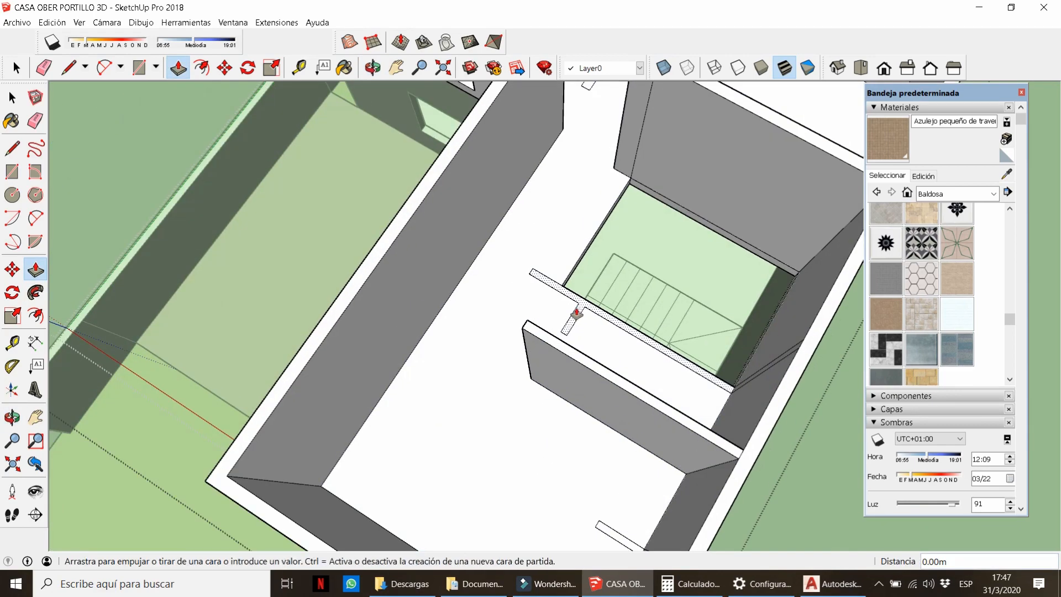
pyautogui.scroll(-8, 558, 342)
pyautogui.scroll(5, 547, 287)
pyautogui.click(553, 302)
pyautogui.click(554, 303)
# Repeat the 3 m height on the right and left partitions and left perimeter strip.
pyautogui.doubleClick(643, 330)
pyautogui.scroll(3, 519, 224)
pyautogui.doubleClick(497, 208)
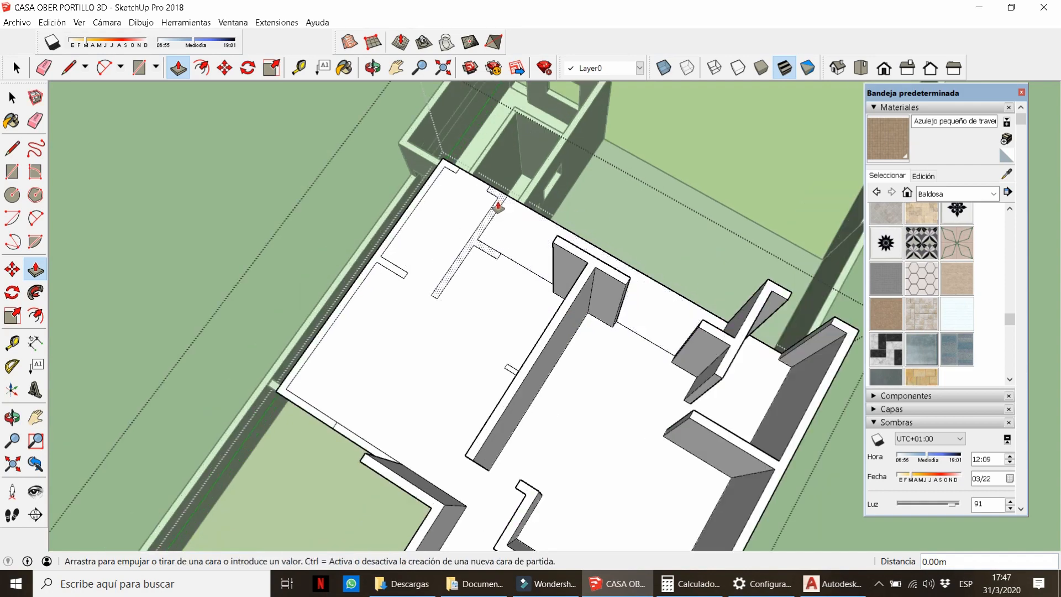
pyautogui.doubleClick(446, 161)
pyautogui.moveTo(498, 309); pyautogui.dragTo(563, 395, button='middle')
pyautogui.scroll(-5, 564, 396)
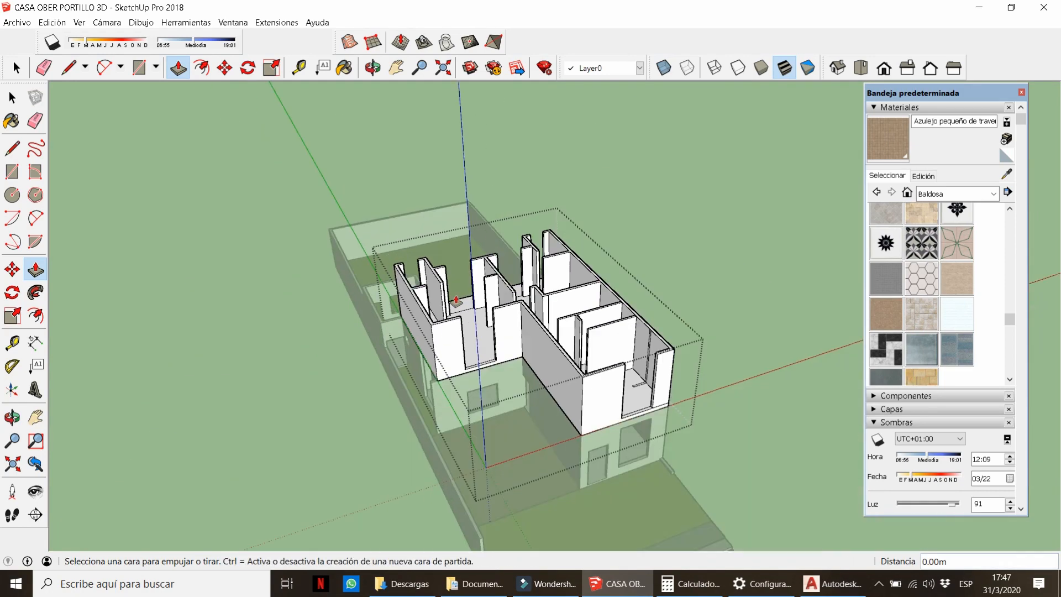
pyautogui.scroll(5, 604, 407)
pyautogui.scroll(-3, 599, 354)
pyautogui.scroll(5, 492, 276)
# Extend the wall's upper end face across the first door gap as a lintel.
pyautogui.press('e')
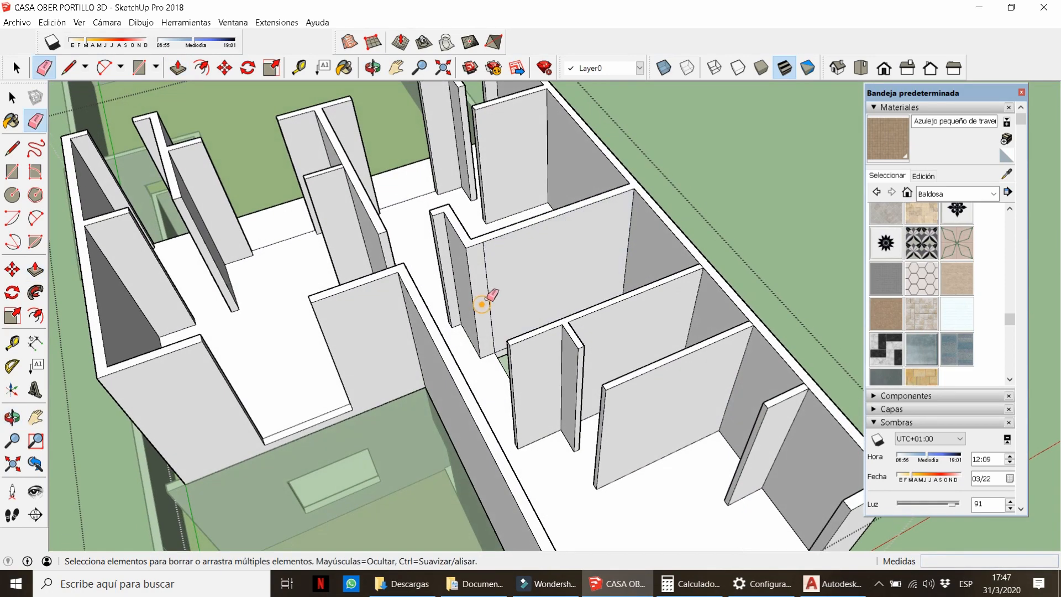
pyautogui.click(482, 305)
pyautogui.moveTo(486, 301); pyautogui.dragTo(772, 189, button='middle')
pyautogui.scroll(-3, 605, 262)
pyautogui.moveTo(603, 265); pyautogui.dragTo(589, 185, button='middle')
pyautogui.scroll(4, 558, 330)
pyautogui.press('space')
pyautogui.click(540, 375)
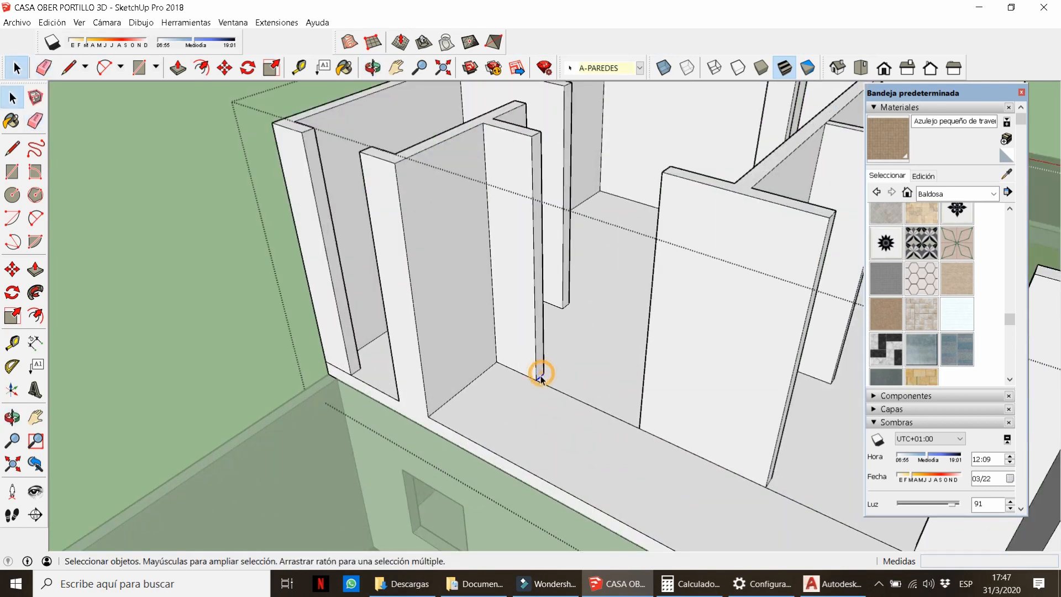
pyautogui.click(536, 182)
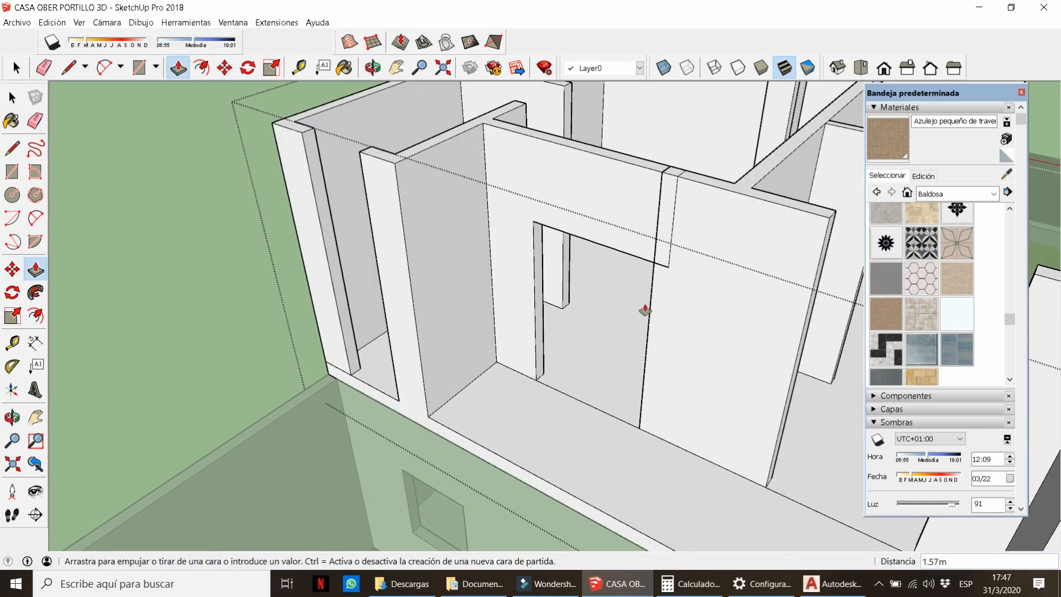
pyautogui.click(644, 310)
pyautogui.press('e')
pyautogui.moveTo(644, 310); pyautogui.dragTo(601, 272, button='middle')
# Push a second lintel to the facing wall and erase its seam edges and the threshold edge.
pyautogui.scroll(3, 614, 270)
pyautogui.scroll(-5, 619, 276)
pyautogui.press('space')
pyautogui.scroll(3, 608, 409)
pyautogui.click(599, 409)
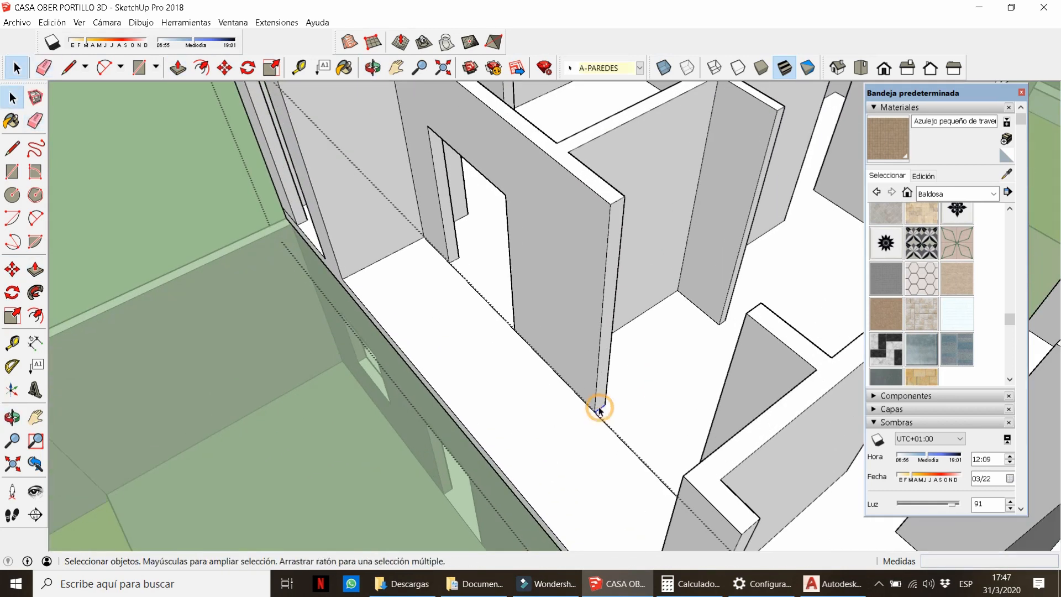
pyautogui.press('p')
pyautogui.click(612, 266)
pyautogui.click(740, 331)
pyautogui.press('e')
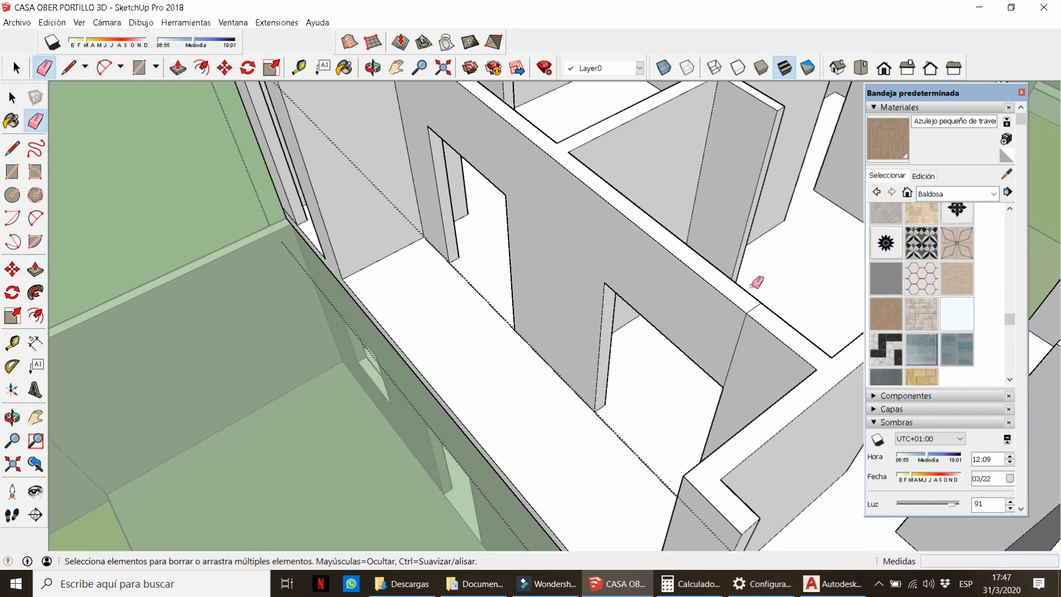
pyautogui.click(752, 308)
pyautogui.moveTo(740, 345)
pyautogui.mouseDown(button='middle')
pyautogui.moveTo(715, 358)
pyautogui.moveTo(364, 376)
pyautogui.moveTo(599, 324)
pyautogui.mouseUp(button='middle')
pyautogui.click(234, 318)
pyautogui.click(343, 386)
# Push the floor face by 0.025.
pyautogui.scroll(-5, 348, 383)
pyautogui.scroll(2, 480, 294)
pyautogui.press('p')
pyautogui.scroll(4, 760, 423)
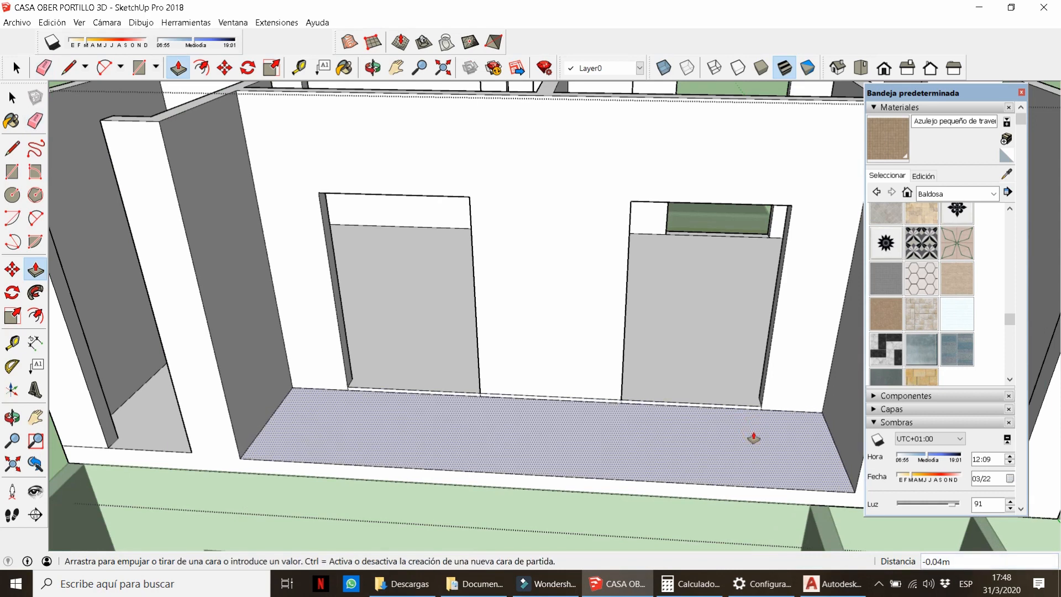
pyautogui.press('Return')
pyautogui.scroll(-5, 486, 397)
pyautogui.moveTo(481, 393); pyautogui.dragTo(535, 381, button='middle')
# Raise the doorway's threshold face 0.91 m to form a window sill.
pyautogui.press('e')
pyautogui.scroll(6, 412, 444)
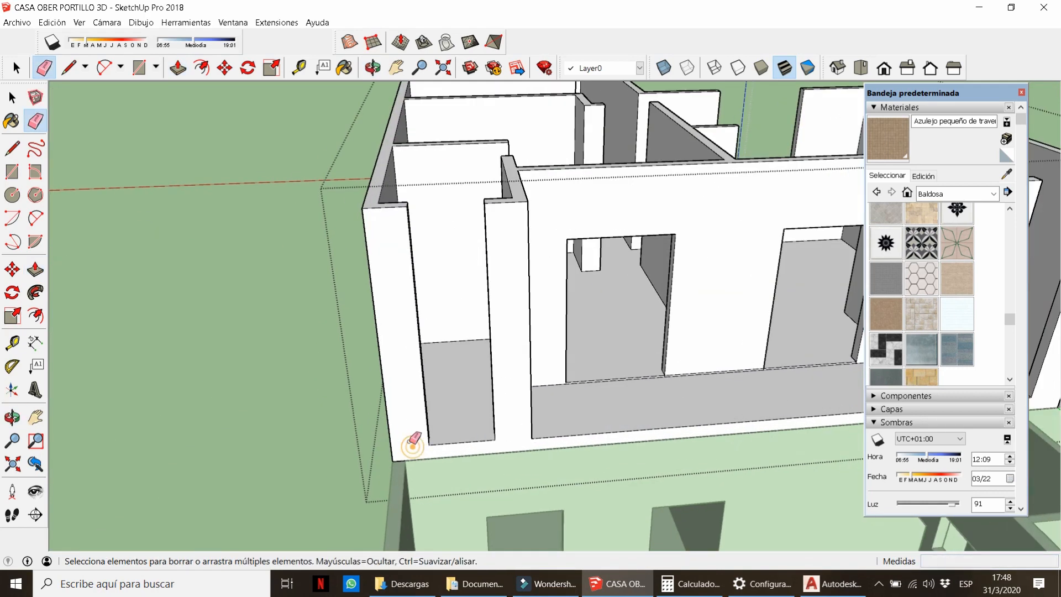
pyautogui.moveTo(419, 447); pyautogui.dragTo(450, 455, button='middle')
pyautogui.press('l')
pyautogui.click(440, 421)
pyautogui.moveTo(450, 423); pyautogui.dragTo(658, 412, button='middle')
pyautogui.doubleClick(643, 425)
pyautogui.scroll(-3, 642, 423)
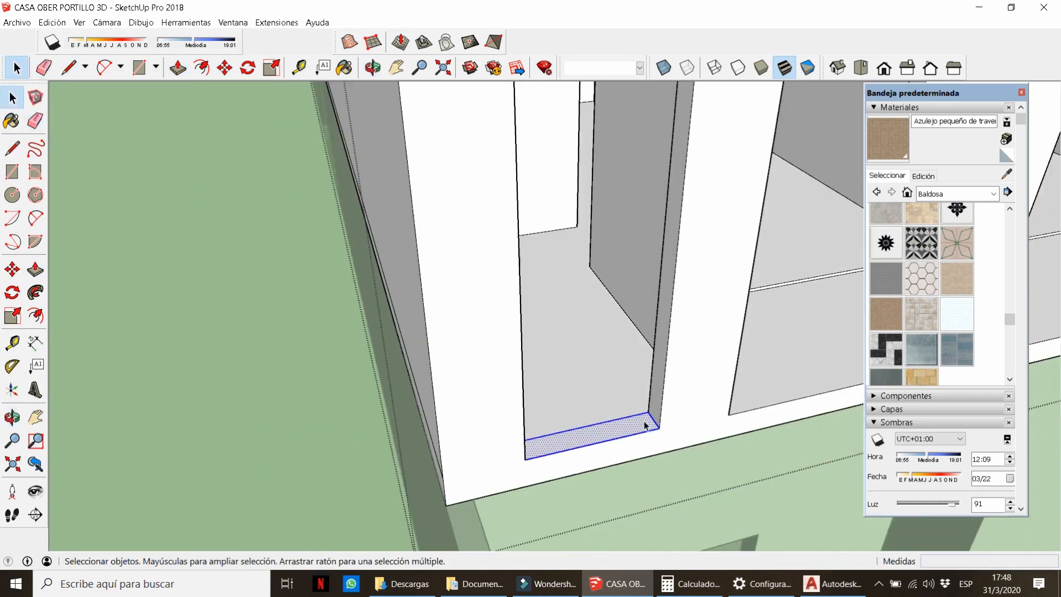
pyautogui.press('p')
pyautogui.click(646, 425)
pyautogui.scroll(-3, 689, 311)
# Copy the face 0.6 with Move and Ctrl, and erase the edges above and below the window.
pyautogui.moveTo(689, 310); pyautogui.dragTo(621, 332, button='middle')
pyautogui.scroll(3, 600, 349)
pyautogui.press('space')
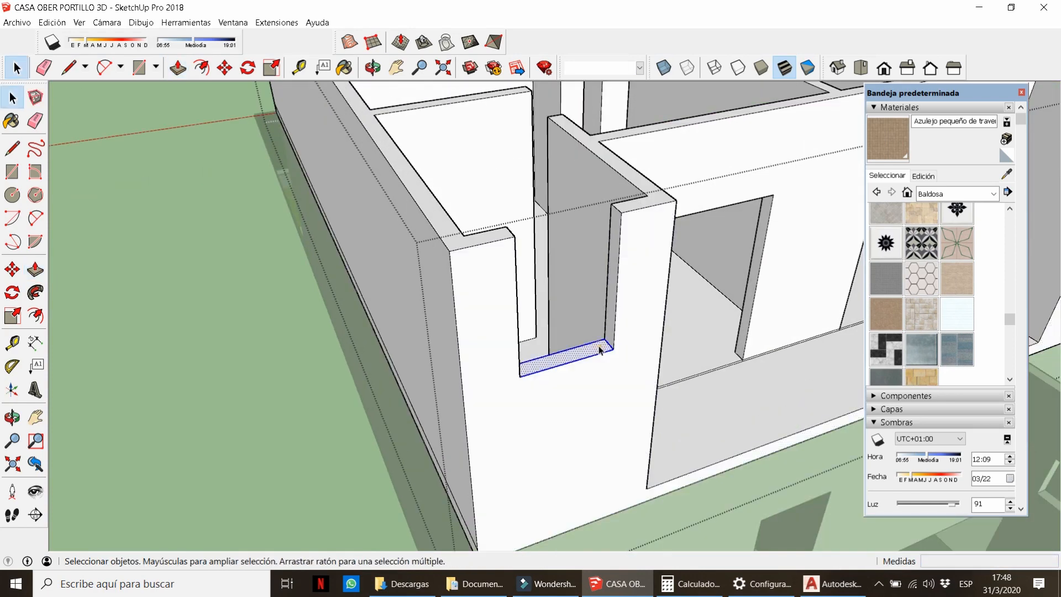
pyautogui.click(613, 347)
pyautogui.press('ctrl')
pyautogui.write('.60m')
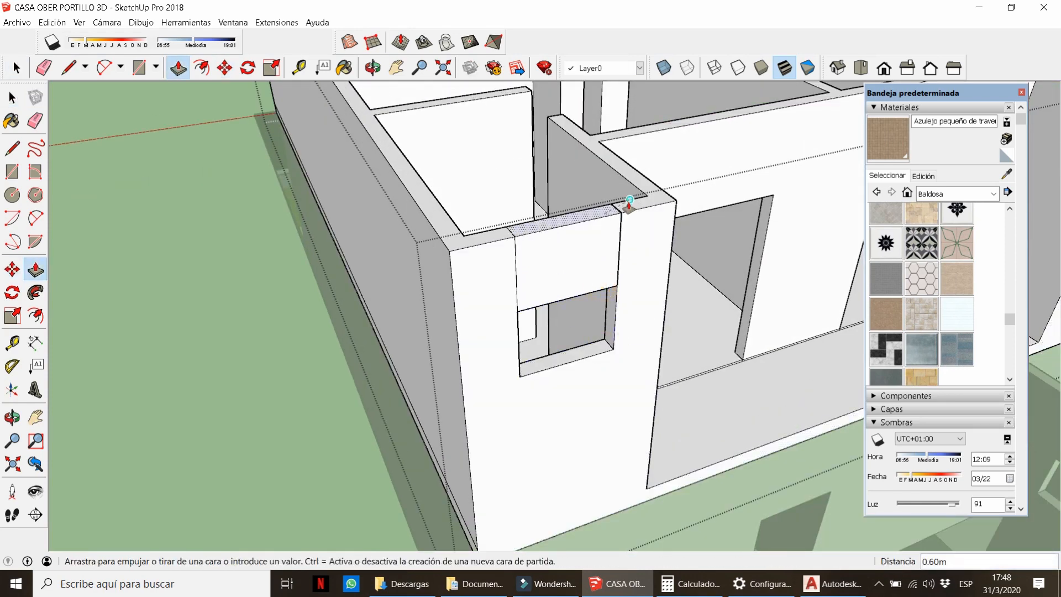
pyautogui.write('e')
pyautogui.moveTo(511, 250); pyautogui.dragTo(518, 276)
pyautogui.moveTo(602, 348)
pyautogui.mouseDown(button='middle')
pyautogui.moveTo(644, 382)
pyautogui.moveTo(707, 370)
pyautogui.moveTo(711, 251)
pyautogui.mouseUp(button='middle')
pyautogui.scroll(3, 710, 250)
pyautogui.moveTo(631, 236); pyautogui.dragTo(625, 233)
pyautogui.moveTo(694, 392); pyautogui.dragTo(715, 391)
pyautogui.scroll(-5, 716, 391)
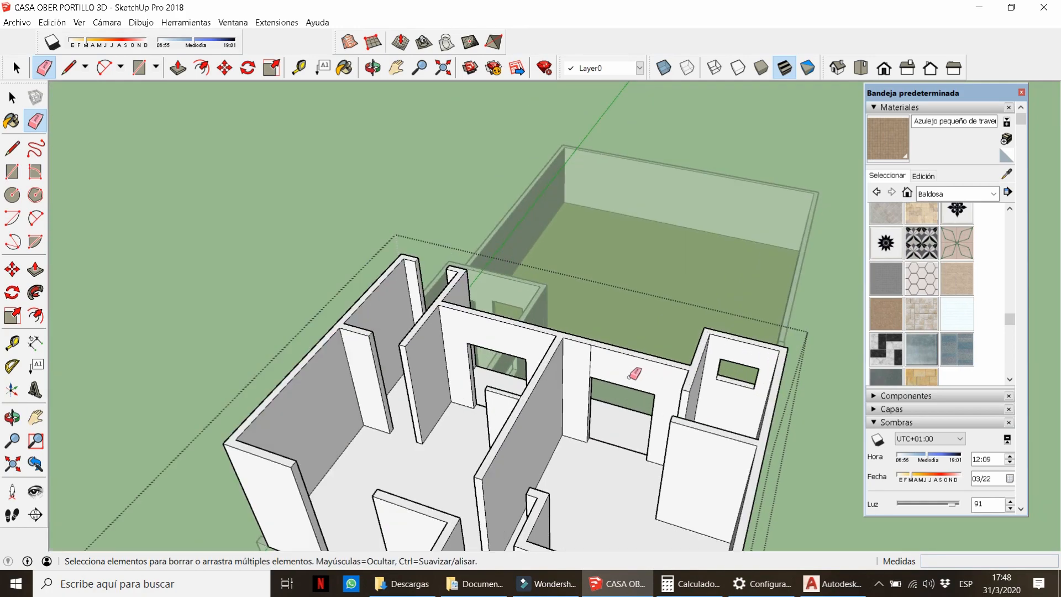
# Raise the sill 1 m and select its top face.
pyautogui.moveTo(631, 375); pyautogui.dragTo(683, 359, button='middle')
pyautogui.keyDown('shift'); pyautogui.moveTo(310, 412); pyautogui.dragTo(464, 430, button='middle'); pyautogui.keyUp('shift')
pyautogui.scroll(4, 464, 430)
pyautogui.scroll(3, 473, 346)
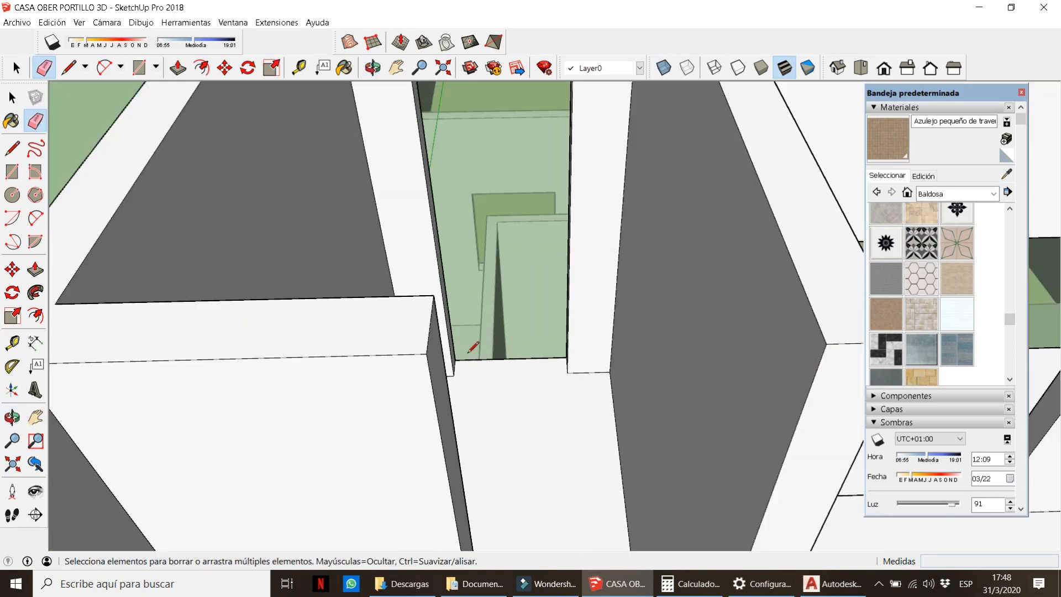
pyautogui.write('1.80m')
pyautogui.press('Return')
pyautogui.scroll(-5, 578, 415)
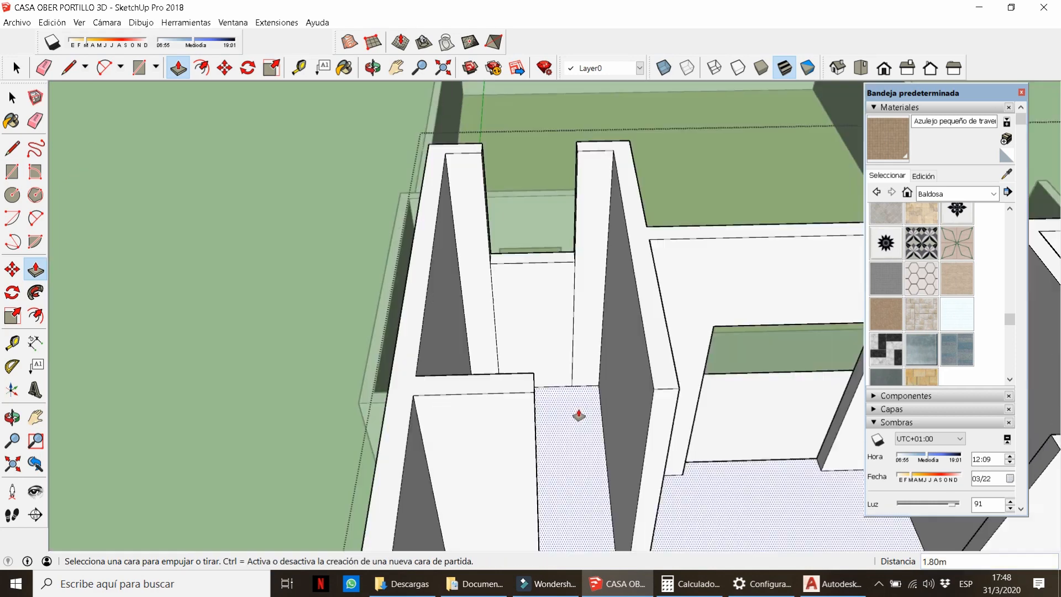
pyautogui.moveTo(578, 415); pyautogui.dragTo(579, 458, button='middle')
pyautogui.press('space')
pyautogui.doubleClick(575, 358)
pyautogui.moveTo(575, 358); pyautogui.dragTo(651, 343, button='middle')
# Fill the gap above the window to the wall top and erase its leftover edges.
pyautogui.press('m')
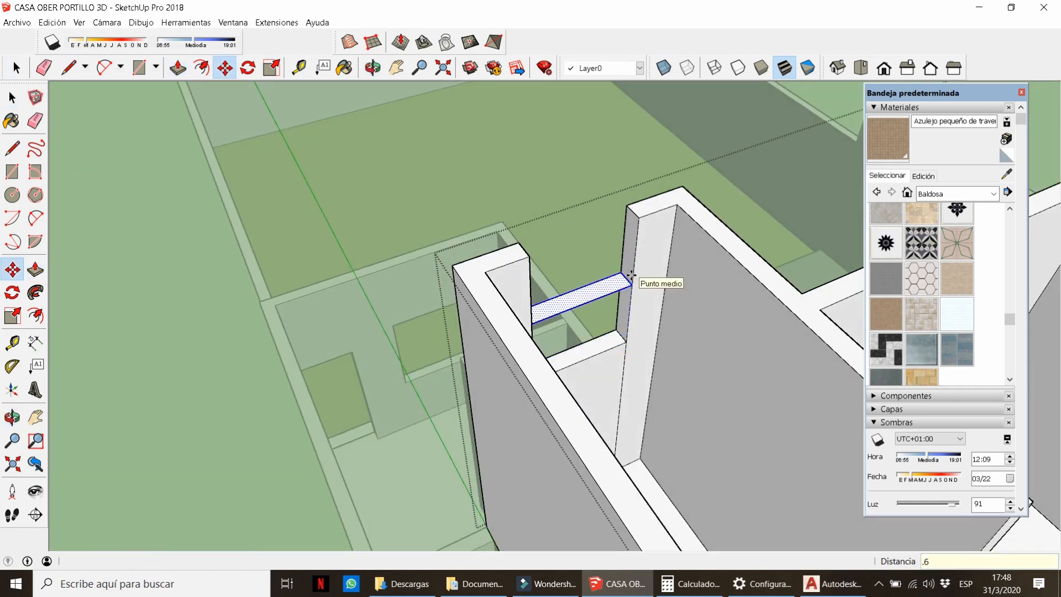
pyautogui.click(636, 207)
pyautogui.press('e')
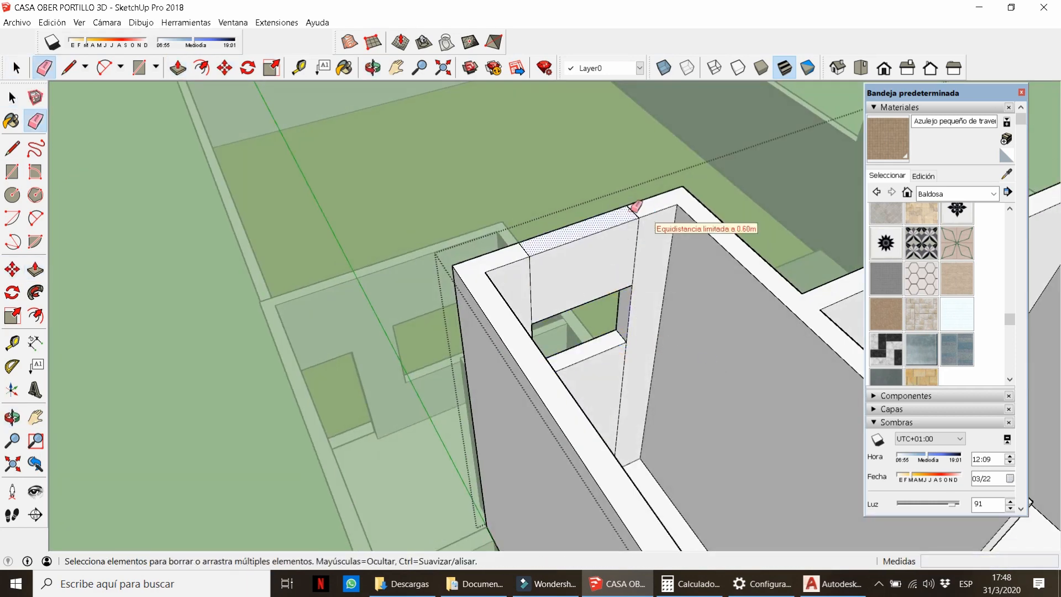
pyautogui.click(638, 240)
pyautogui.moveTo(638, 240); pyautogui.dragTo(526, 393, button='middle')
pyautogui.moveTo(472, 286); pyautogui.dragTo(455, 273, button='middle')
pyautogui.scroll(-5, 454, 272)
pyautogui.moveTo(641, 265)
pyautogui.mouseDown(button='middle')
pyautogui.moveTo(823, 232)
pyautogui.moveTo(846, 188)
pyautogui.mouseUp(button='middle')
pyautogui.scroll(4, 540, 271)
pyautogui.click(462, 269)
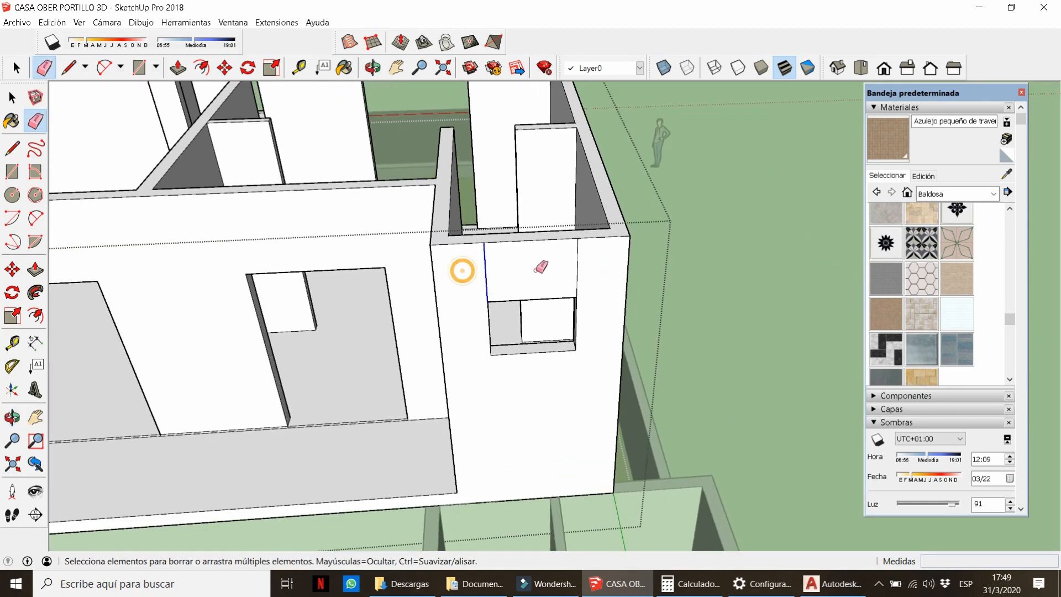
pyautogui.scroll(-5, 580, 262)
pyautogui.moveTo(580, 263)
pyautogui.mouseDown(button='middle')
pyautogui.moveTo(407, 238)
pyautogui.moveTo(694, 362)
pyautogui.moveTo(785, 381)
pyautogui.mouseUp(button='middle')
pyautogui.scroll(5, 448, 232)
pyautogui.scroll(-6, 497, 232)
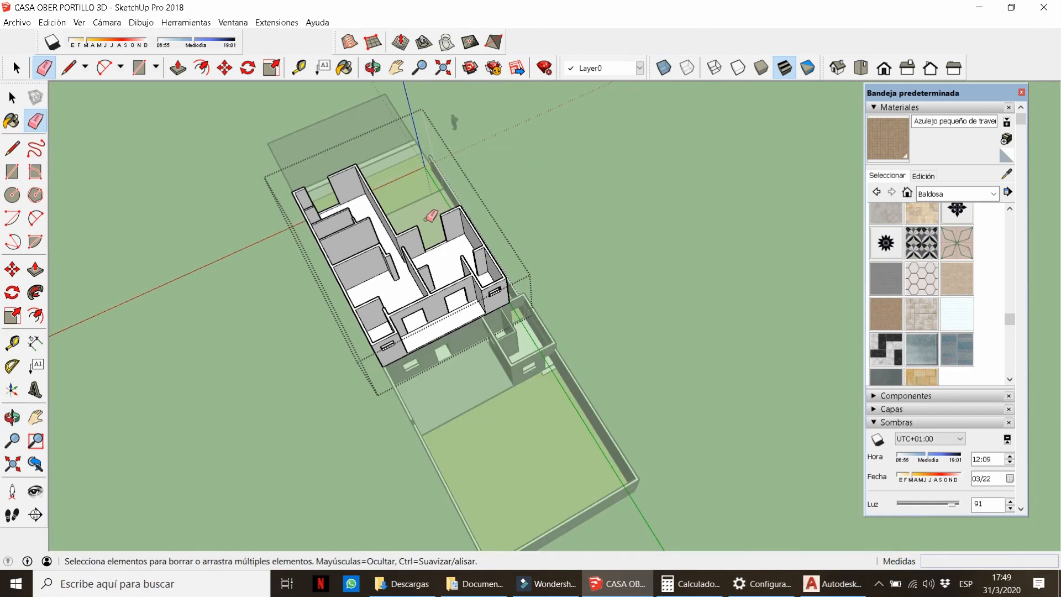
pyautogui.scroll(8, 433, 217)
# Extend a lintel face across the doorway to the opposite wall and erase its seam edges.
pyautogui.click(514, 336)
pyautogui.moveTo(517, 334); pyautogui.dragTo(539, 343, button='middle')
pyautogui.press('m')
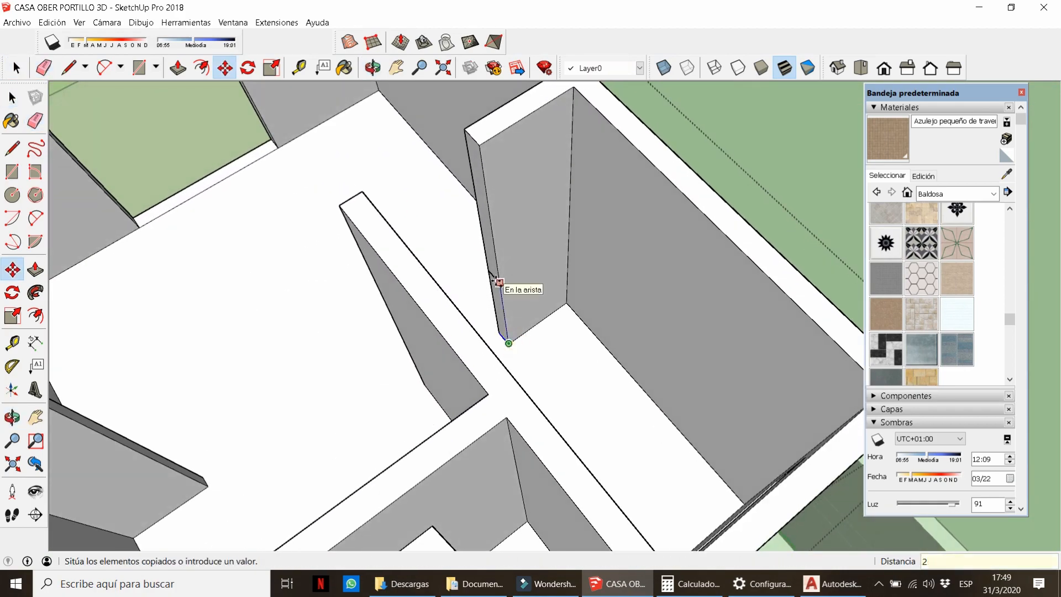
pyautogui.press('p')
pyautogui.click(476, 192)
pyautogui.click(342, 207)
pyautogui.press('e')
pyautogui.click(364, 194)
pyautogui.moveTo(368, 199); pyautogui.dragTo(663, 187, button='middle')
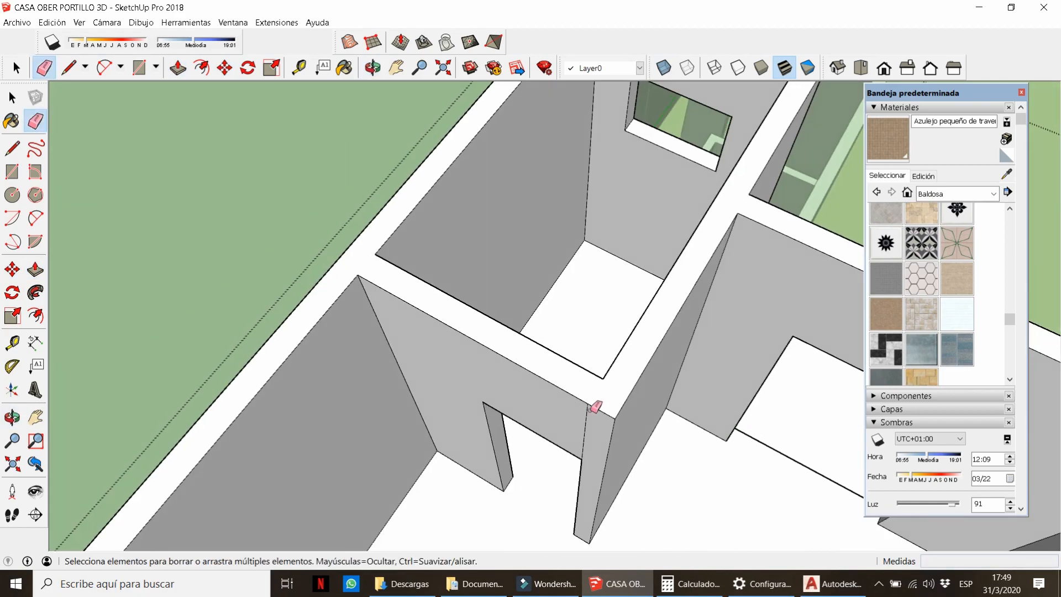
pyautogui.click(592, 408)
pyautogui.scroll(-6, 409, 238)
pyautogui.scroll(-6, 496, 203)
pyautogui.moveTo(497, 203); pyautogui.dragTo(717, 199, button='middle')
pyautogui.scroll(4, 470, 265)
pyautogui.moveTo(470, 276); pyautogui.dragTo(619, 353, button='middle')
pyautogui.scroll(4, 569, 387)
# Inside the lower floor group, push the narrow wall-end face back 0.30 m.
pyautogui.press('space')
pyautogui.doubleClick(569, 420)
pyautogui.press('p')
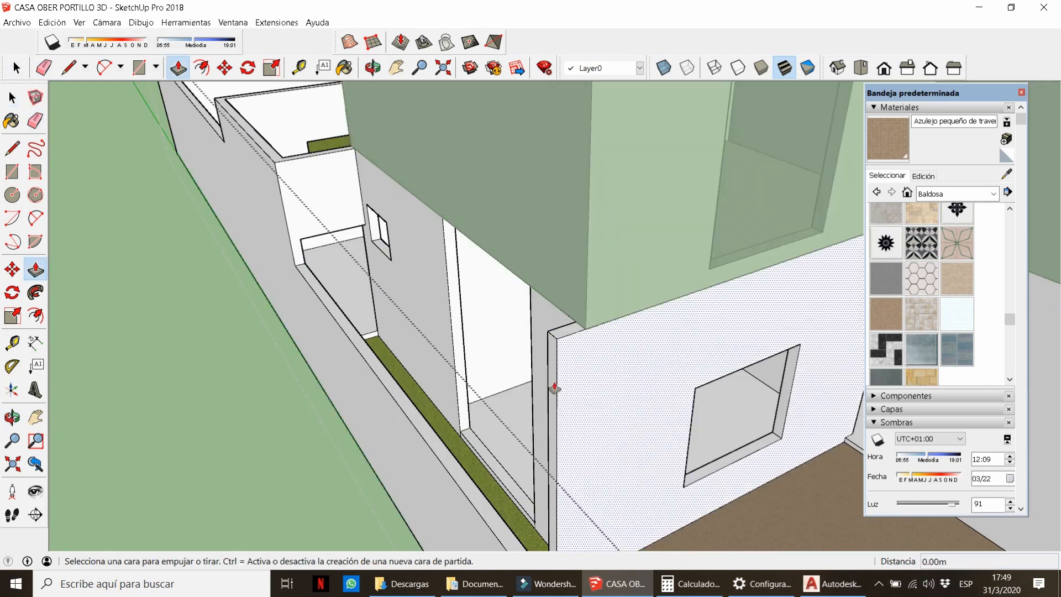
pyautogui.click(554, 386)
pyautogui.click(583, 331)
pyautogui.press('e')
pyautogui.scroll(-2, 488, 324)
pyautogui.moveTo(487, 324); pyautogui.dragTo(555, 354, button='middle')
pyautogui.press('space')
pyautogui.click(558, 348)
pyautogui.scroll(3, 561, 351)
# Raise the narrow sill face inside the upper floor group.
pyautogui.doubleClick(575, 355)
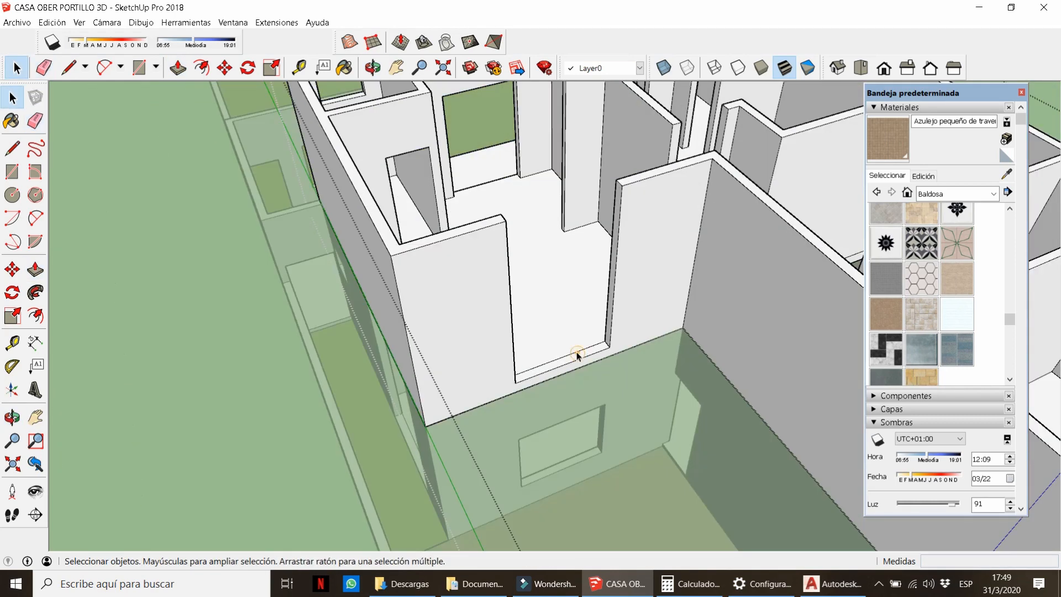
pyautogui.tripleClick(576, 356)
pyautogui.click(577, 355)
pyautogui.scroll(2, 578, 356)
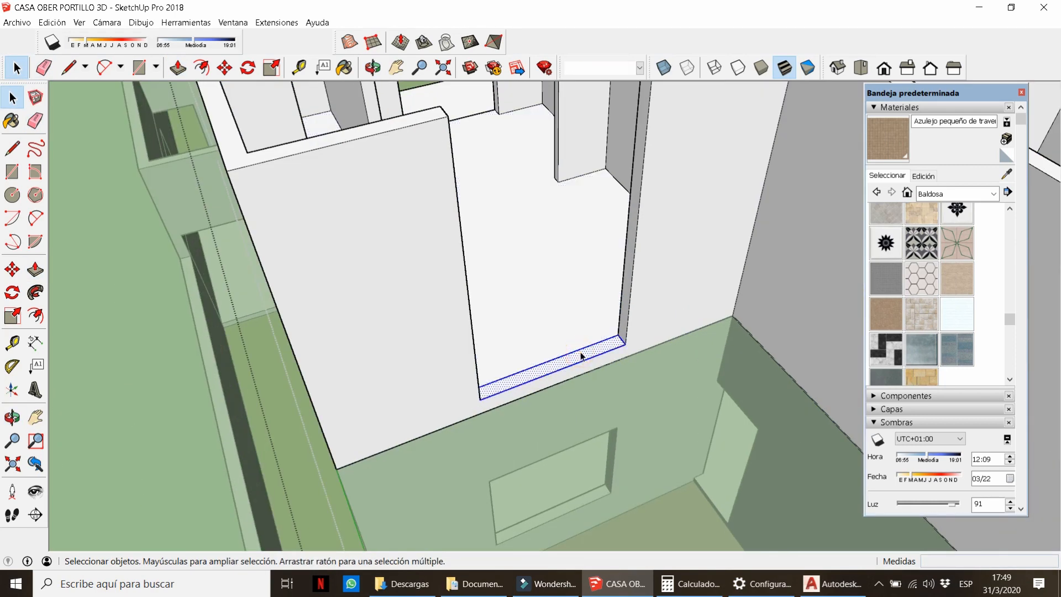
pyautogui.press('p')
pyautogui.click(580, 352)
pyautogui.click(585, 328)
pyautogui.press('space')
pyautogui.press('Escape')
# Copy the sill face 1.2 up to mark the window top.
pyautogui.doubleClick(587, 327)
pyautogui.doubleClick(586, 327)
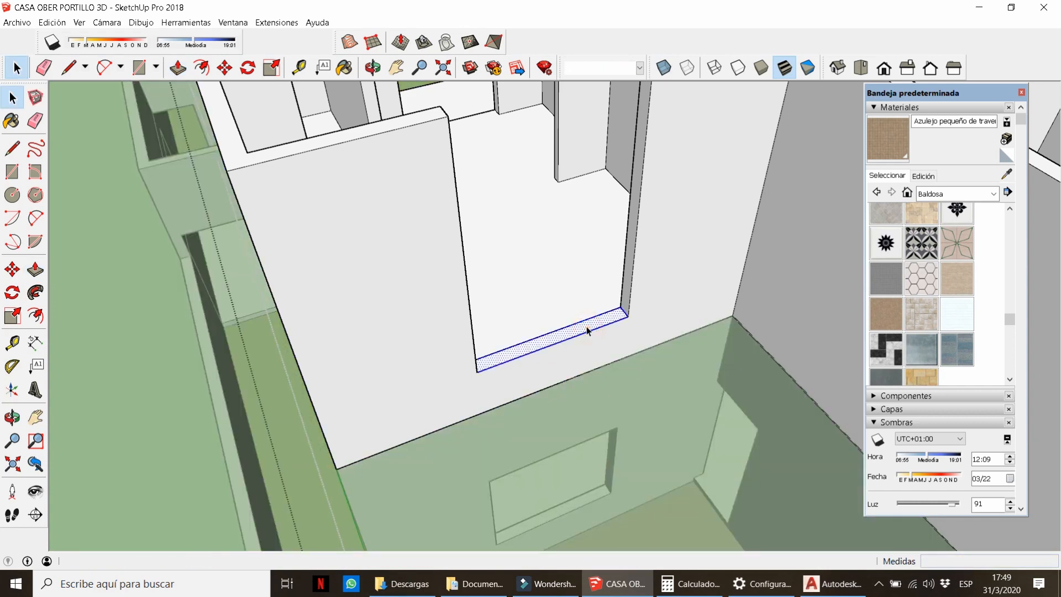
pyautogui.click(628, 316)
pyautogui.write('1.2')
pyautogui.press('Return')
pyautogui.scroll(-2, 632, 276)
# Fill the wall above the window to the top and erase its vertical seam edge.
pyautogui.press('p')
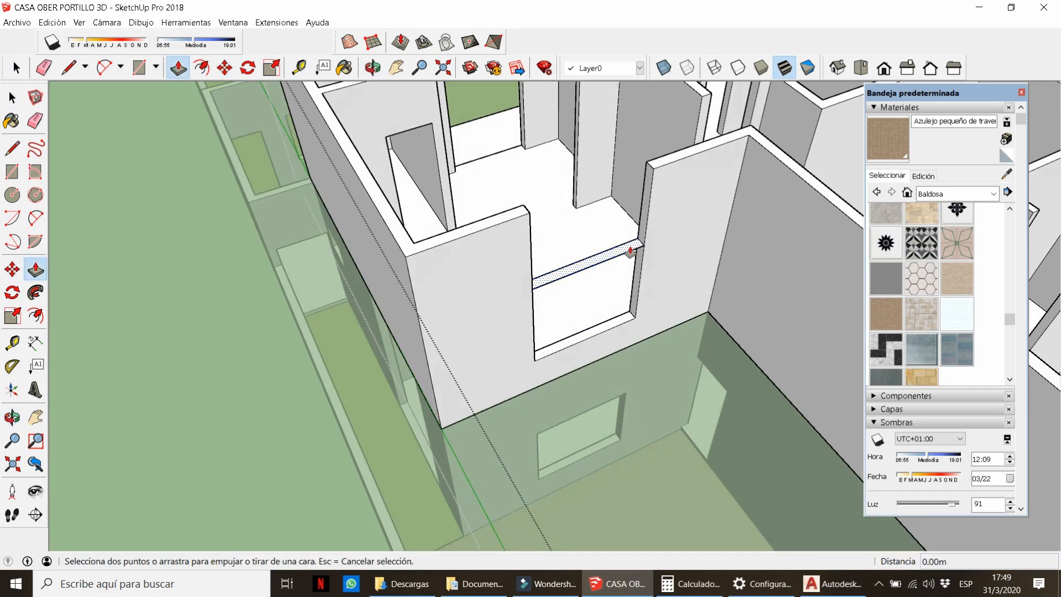
pyautogui.click(635, 252)
pyautogui.click(671, 169)
pyautogui.press('e')
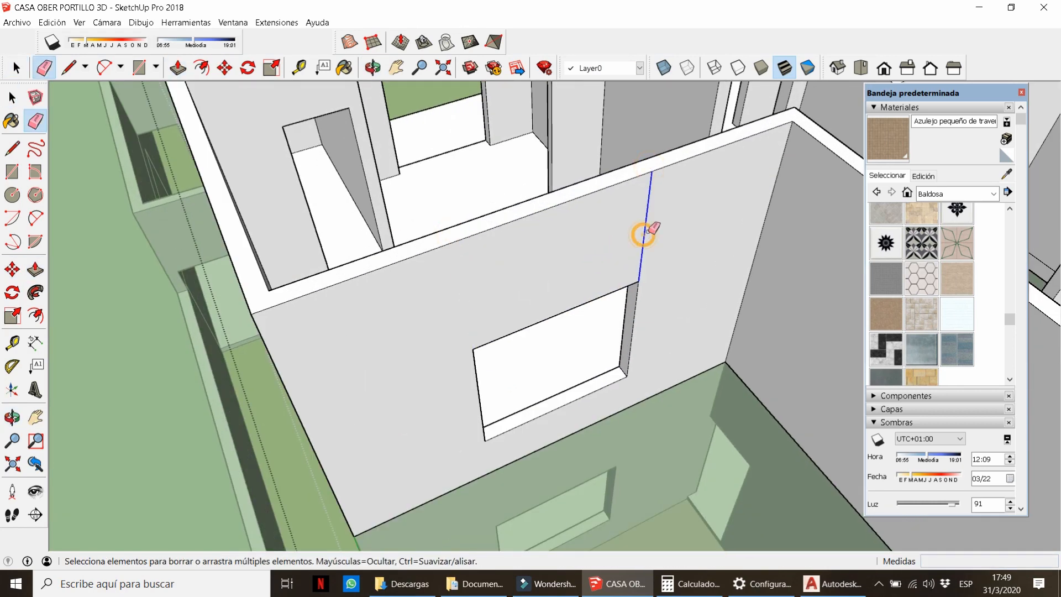
pyautogui.click(646, 230)
pyautogui.scroll(-6, 646, 232)
pyautogui.scroll(2, 605, 167)
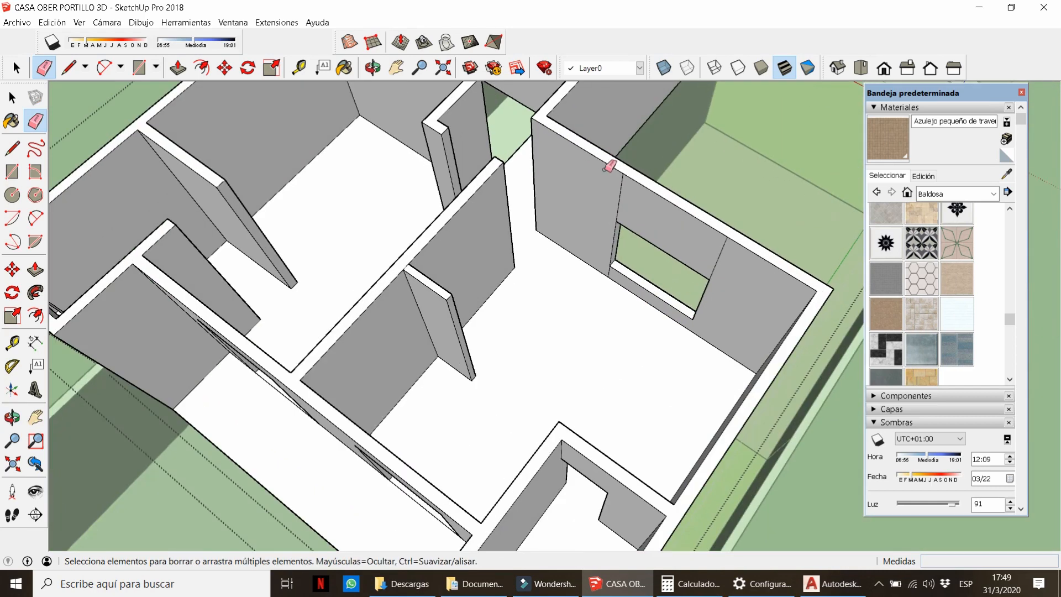
pyautogui.scroll(3, 608, 266)
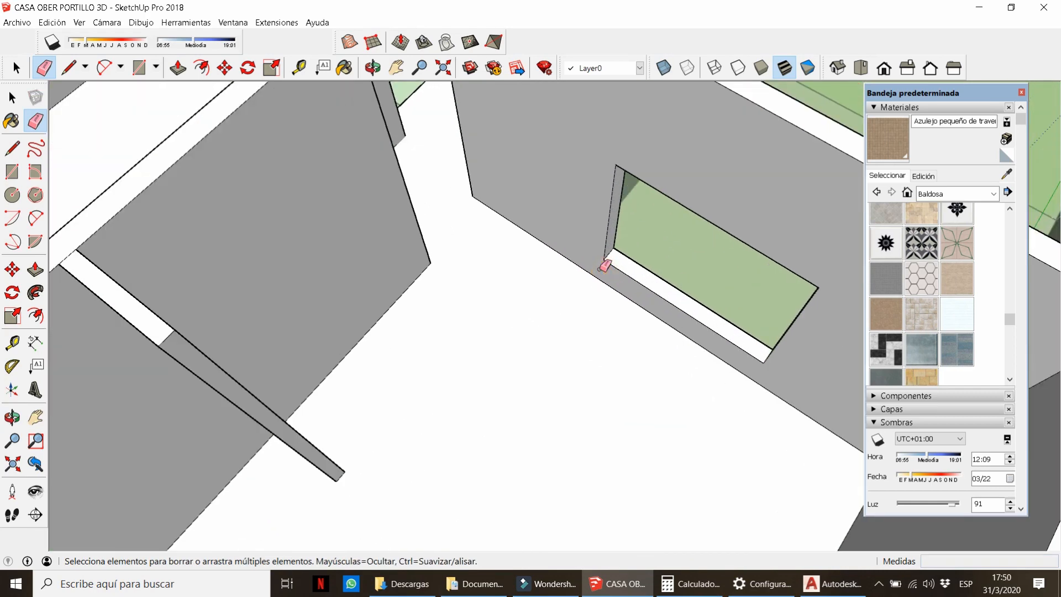
pyautogui.scroll(-4, 601, 269)
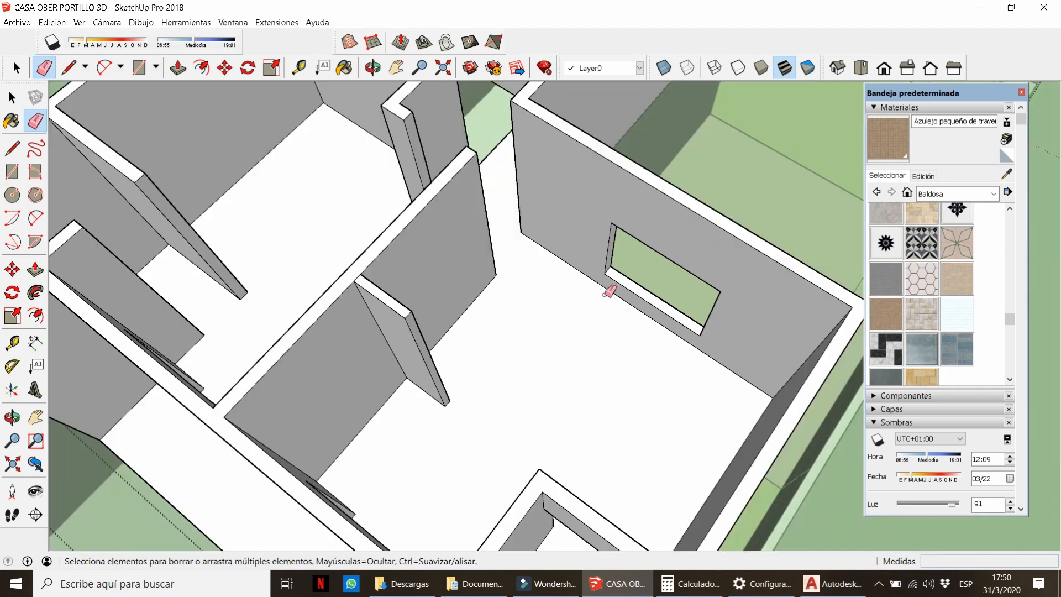
pyautogui.moveTo(611, 289); pyautogui.dragTo(582, 132, button='middle')
pyautogui.scroll(4, 582, 132)
pyautogui.press('space')
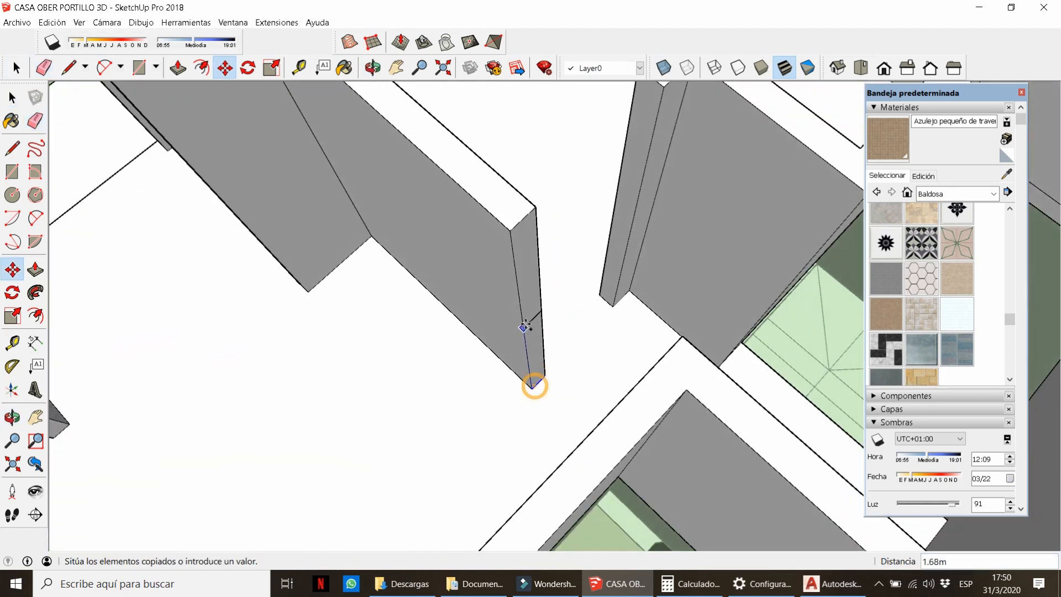
pyautogui.press('space')
pyautogui.click(536, 384)
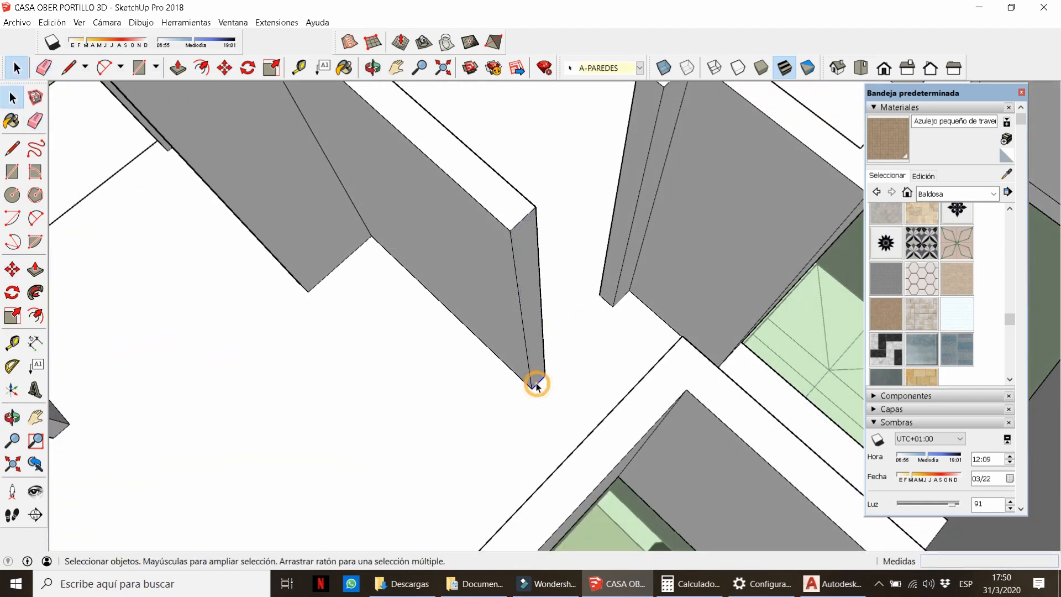
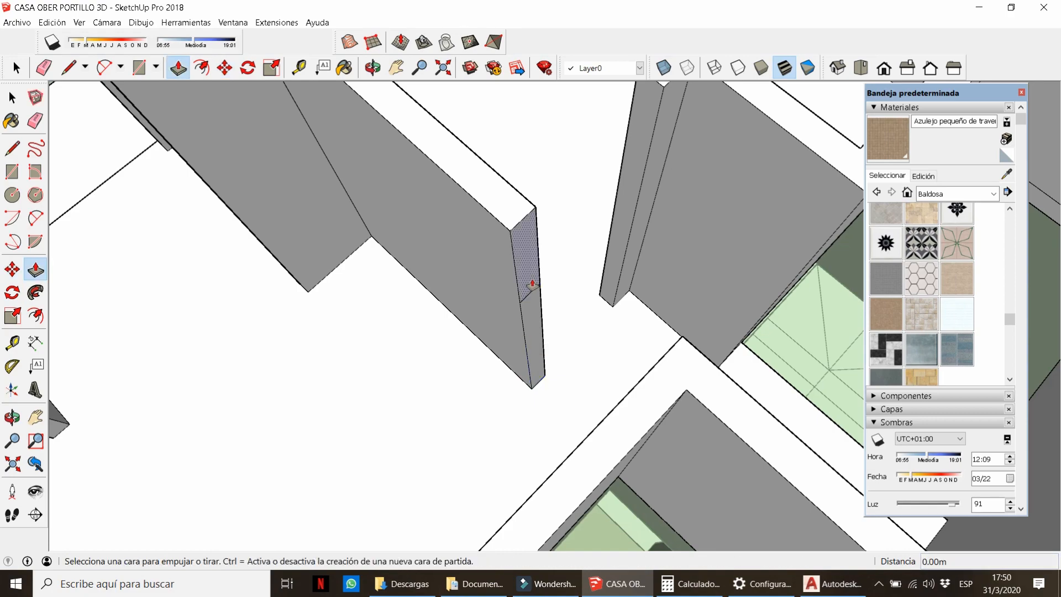
# Extend the narrow interior wall end across to the opposite wall.
pyautogui.click(532, 285)
pyautogui.click(665, 355)
pyautogui.press('e')
pyautogui.scroll(-4, 587, 310)
pyautogui.moveTo(587, 310)
pyautogui.mouseDown(button='middle')
pyautogui.moveTo(286, 201)
pyautogui.moveTo(332, 253)
pyautogui.moveTo(642, 423)
pyautogui.mouseUp(button='middle')
pyautogui.scroll(4, 332, 253)
pyautogui.scroll(3, 642, 423)
pyautogui.scroll(2, 636, 450)
pyautogui.press('space')
# Push the upper wall face across to the opposite wall and erase the joining seam.
pyautogui.click(609, 457)
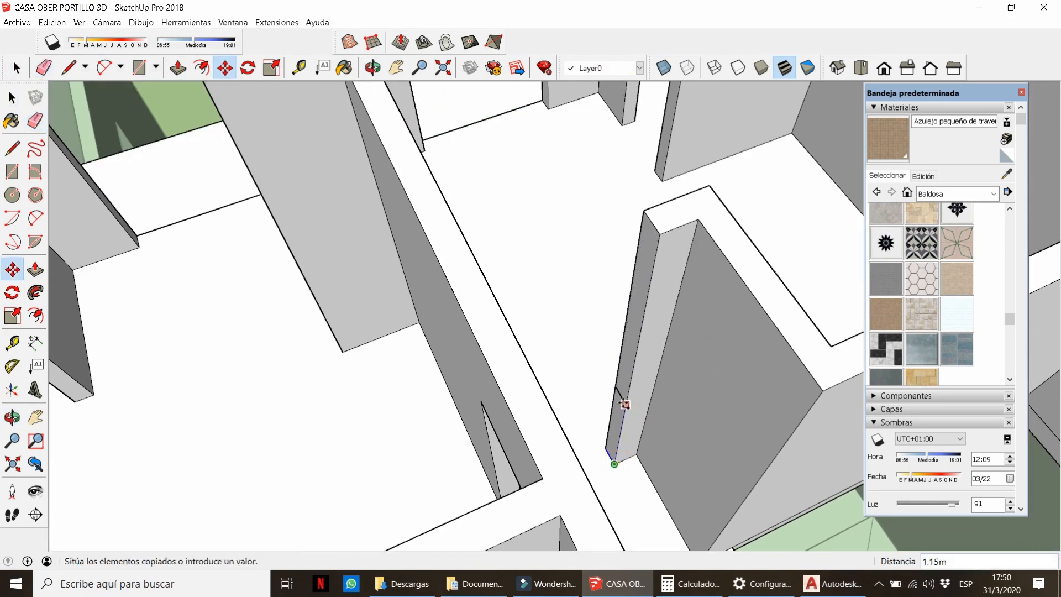
pyautogui.press('p')
pyautogui.click(639, 300)
pyautogui.click(479, 273)
pyautogui.press('e')
pyautogui.click(482, 280)
pyautogui.scroll(-5, 493, 280)
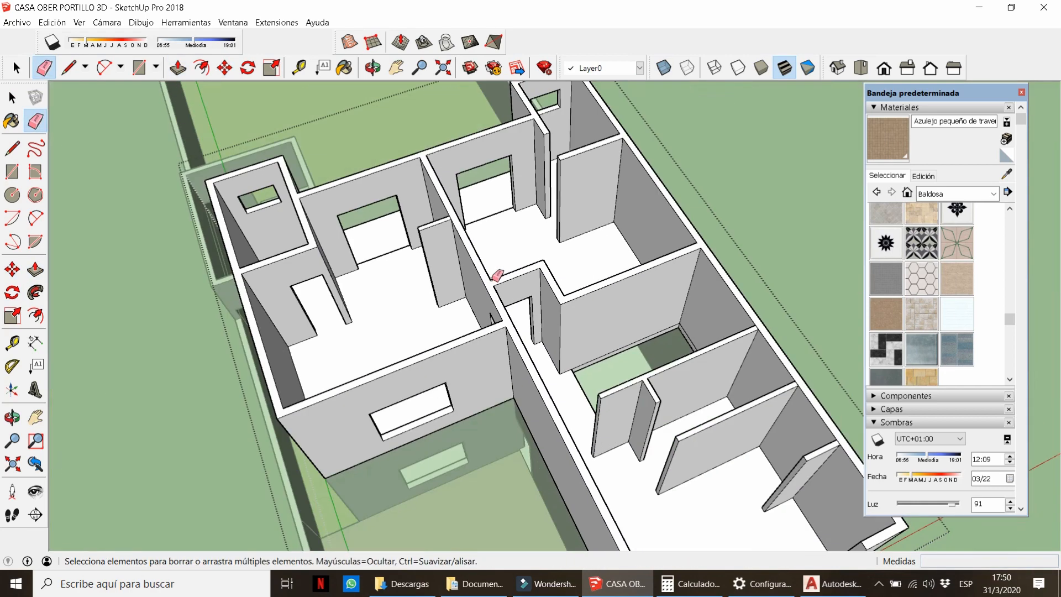
pyautogui.moveTo(493, 279); pyautogui.dragTo(548, 212, button='middle')
pyautogui.scroll(5, 517, 265)
pyautogui.press('space')
pyautogui.scroll(1, 509, 370)
# Move-copy the doorway edges 2.1 m up to mark the lintel bottom.
pyautogui.press('m')
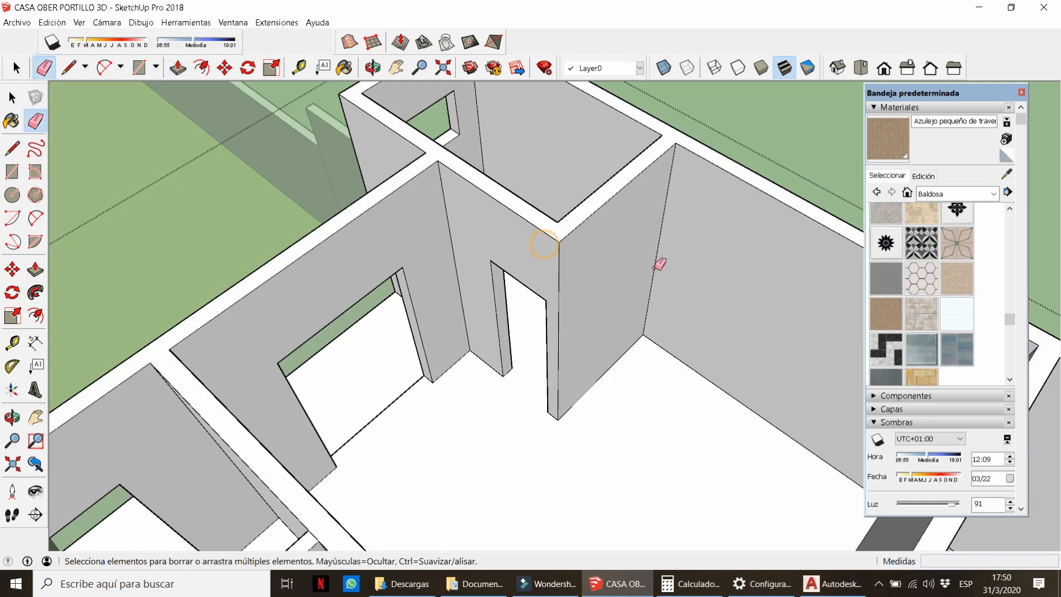
pyautogui.scroll(-8, 654, 268)
pyautogui.moveTo(398, 321); pyautogui.dragTo(382, 392, button='middle')
pyautogui.scroll(-3, 418, 403)
pyautogui.scroll(6, 575, 331)
pyautogui.moveTo(591, 298); pyautogui.dragTo(563, 365, button='middle')
pyautogui.scroll(5, 468, 363)
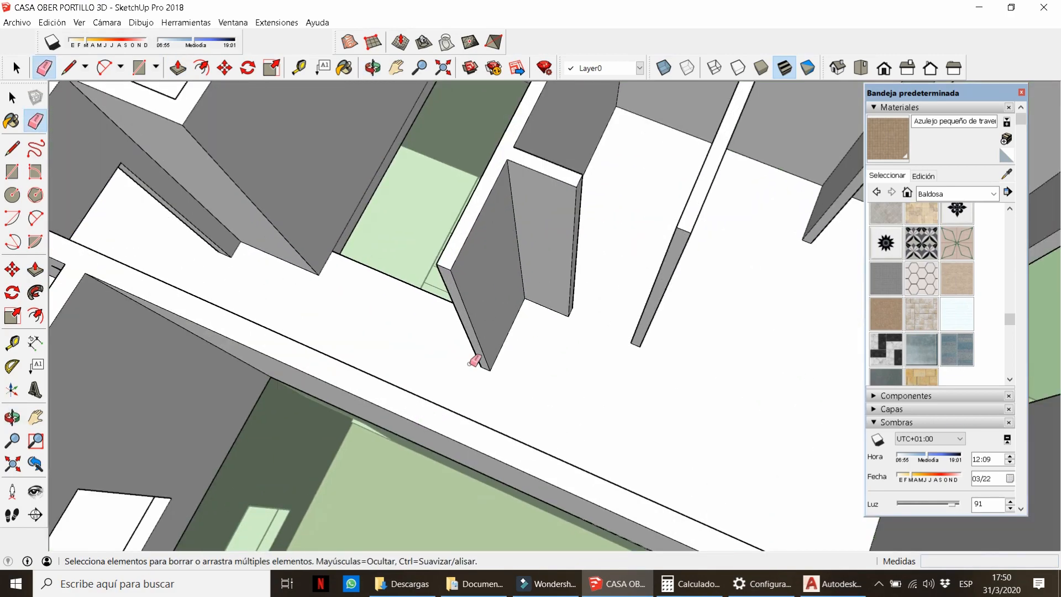
pyautogui.scroll(3, 474, 360)
pyautogui.scroll(2, 601, 381)
pyautogui.press('space')
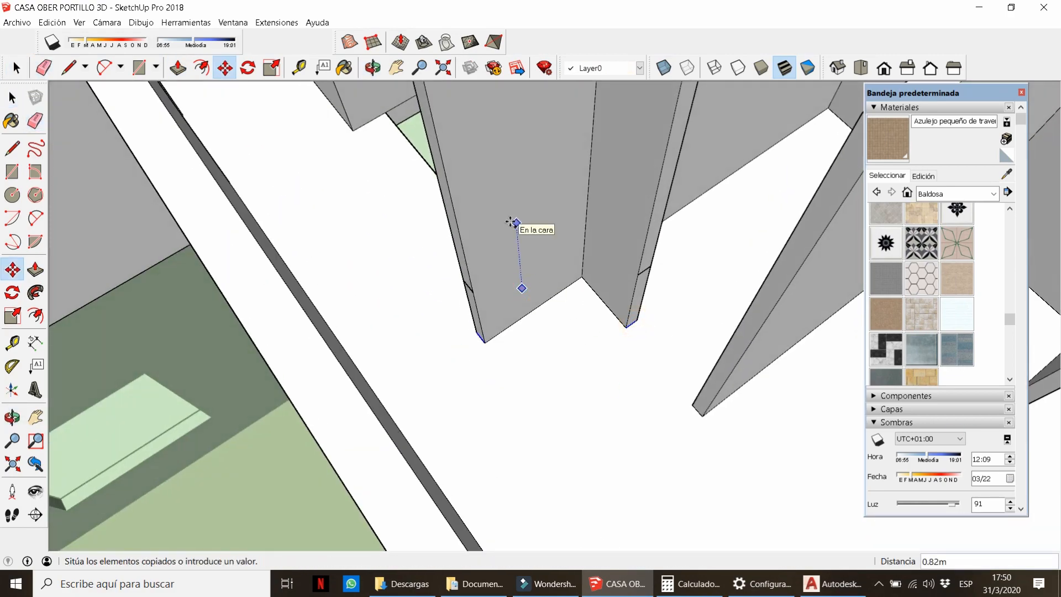
pyautogui.write('2.1')
pyautogui.press('Return')
# Extrude the narrow wall-end face above the doorway to fill the gap.
pyautogui.scroll(-2, 535, 348)
pyautogui.scroll(-2, 507, 403)
pyautogui.press('p')
pyautogui.click(599, 225)
pyautogui.moveTo(504, 240); pyautogui.dragTo(552, 229, button='middle')
pyautogui.click(483, 236)
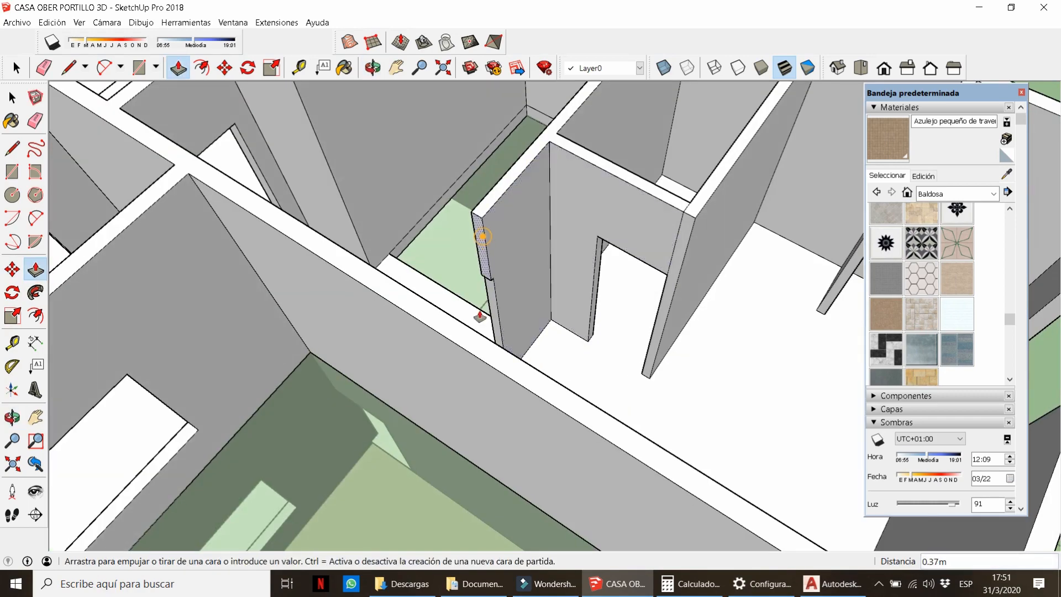
pyautogui.scroll(-2, 416, 283)
pyautogui.scroll(3, 547, 256)
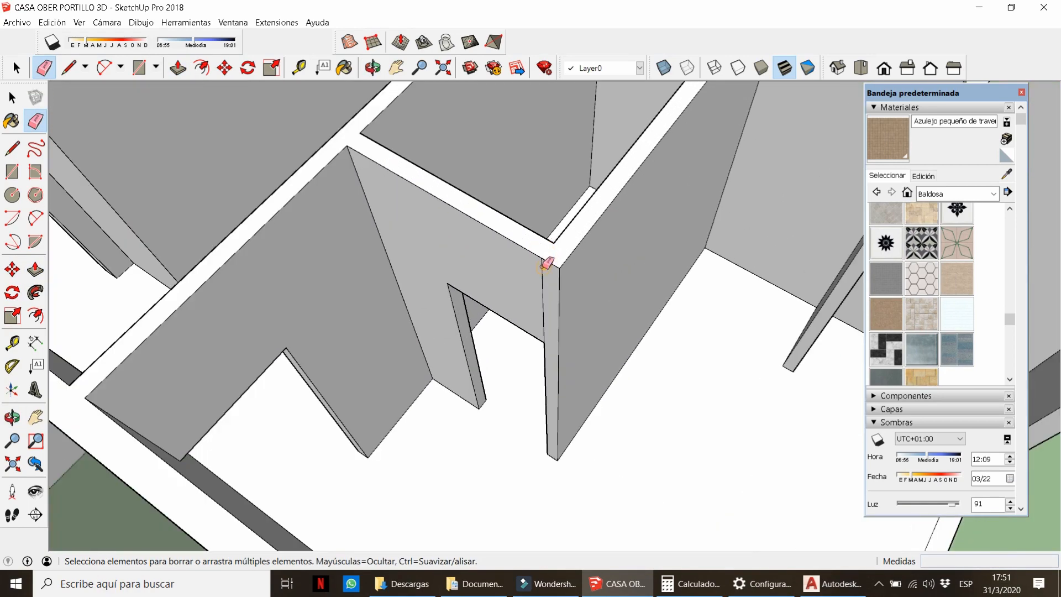
pyautogui.scroll(-2, 542, 267)
pyautogui.moveTo(542, 266); pyautogui.dragTo(934, 246, button='middle')
pyautogui.scroll(-4, 525, 277)
pyautogui.scroll(-2, 933, 246)
pyautogui.scroll(4, 718, 253)
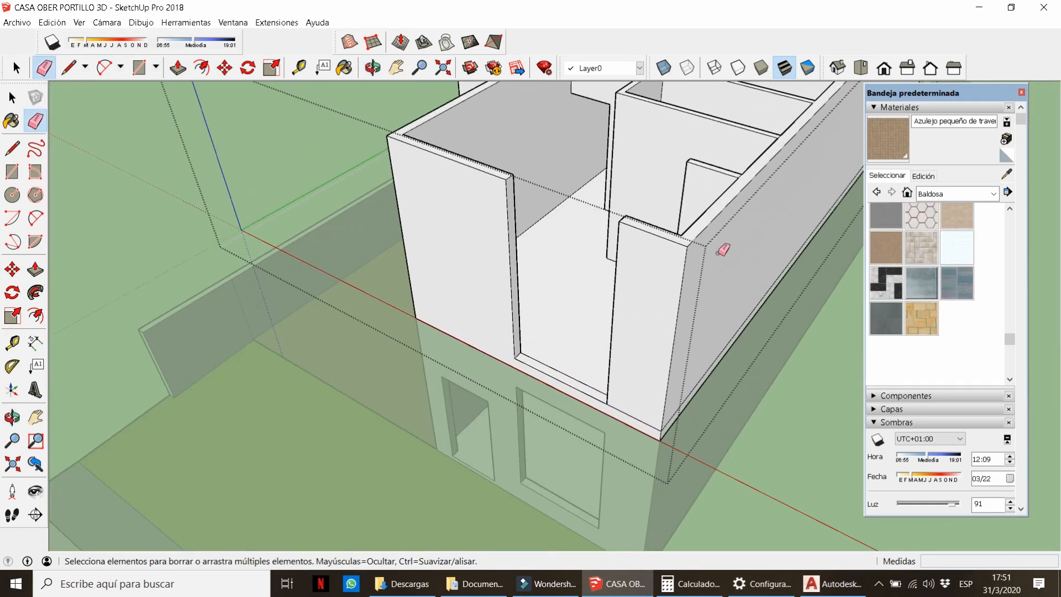
# Copy the front-opening strip 2.2 m higher.
pyautogui.press('space')
pyautogui.scroll(3, 524, 383)
pyautogui.press('ctrl')
pyautogui.click(513, 379)
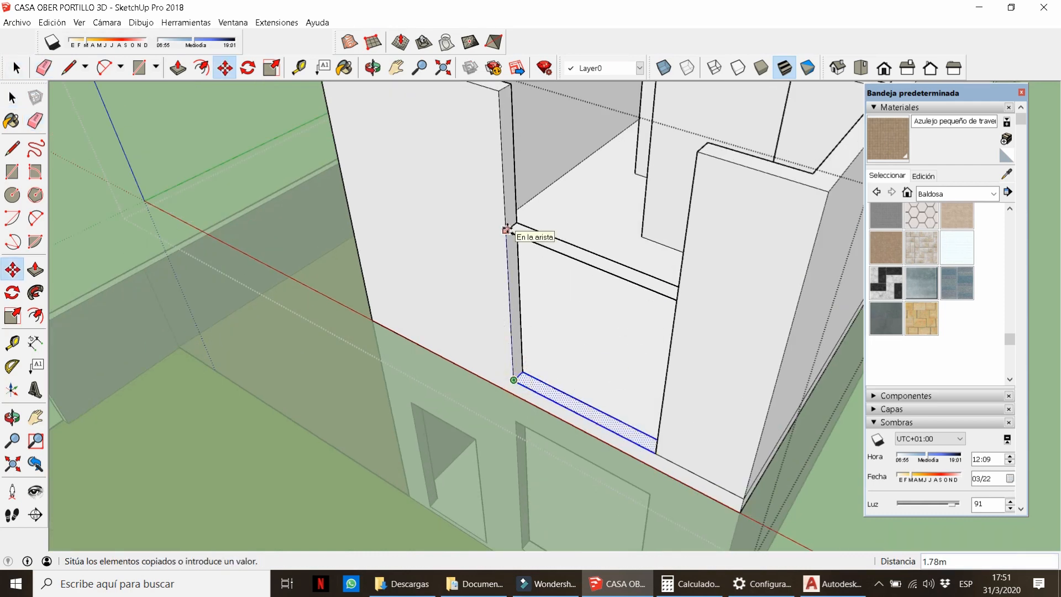
pyautogui.write('2.2')
pyautogui.press('Return')
# Extend the copied strip up to the top of the wall.
pyautogui.moveTo(511, 230); pyautogui.dragTo(486, 242, button='middle')
pyautogui.press('p')
pyautogui.click(524, 203)
pyautogui.click(701, 191)
# Erase the leftover top cross edge and both vertical wall edges.
pyautogui.press('e')
pyautogui.click(691, 189)
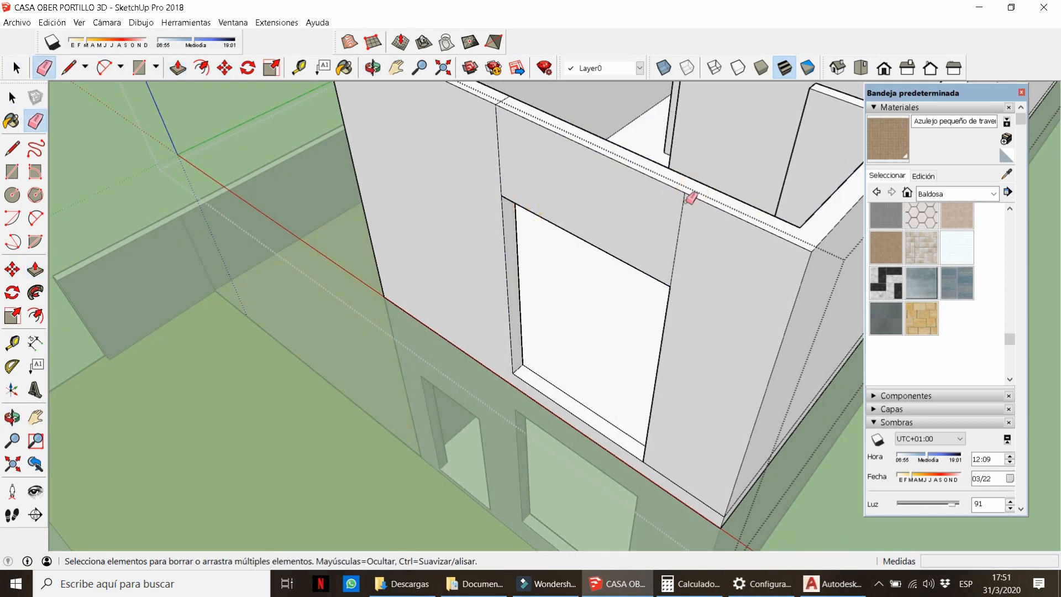
pyautogui.click(684, 201)
pyautogui.moveTo(498, 118); pyautogui.dragTo(514, 192, button='middle')
pyautogui.scroll(2, 519, 207)
pyautogui.click(525, 221)
pyautogui.scroll(-5, 505, 229)
pyautogui.press('space')
pyautogui.moveTo(445, 287)
pyautogui.mouseDown(button='middle')
pyautogui.moveTo(605, 203)
pyautogui.moveTo(791, 185)
pyautogui.moveTo(621, 244)
pyautogui.moveTo(670, 182)
pyautogui.moveTo(565, 173)
pyautogui.moveTo(681, 318)
pyautogui.moveTo(472, 315)
pyautogui.moveTo(303, 286)
pyautogui.mouseUp(button='middle')
pyautogui.scroll(-5, 609, 202)
# Set the shadow time of day to 15:32 and toggle the shadows display.
pyautogui.scroll(5, 621, 245)
pyautogui.moveTo(402, 262); pyautogui.dragTo(11, 331, button='middle')
pyautogui.moveTo(186, 43); pyautogui.dragTo(214, 45)
pyautogui.scroll(5, 577, 320)
pyautogui.moveTo(577, 320); pyautogui.dragTo(514, 293, button='middle')
pyautogui.scroll(-4, 512, 261)
pyautogui.scroll(3, 512, 259)
pyautogui.click(48, 41)
pyautogui.scroll(-2, 486, 231)
pyautogui.scroll(5, 602, 343)
# Raise the low boundary wall's top face by 2 m inside its group.
pyautogui.doubleClick(609, 371)
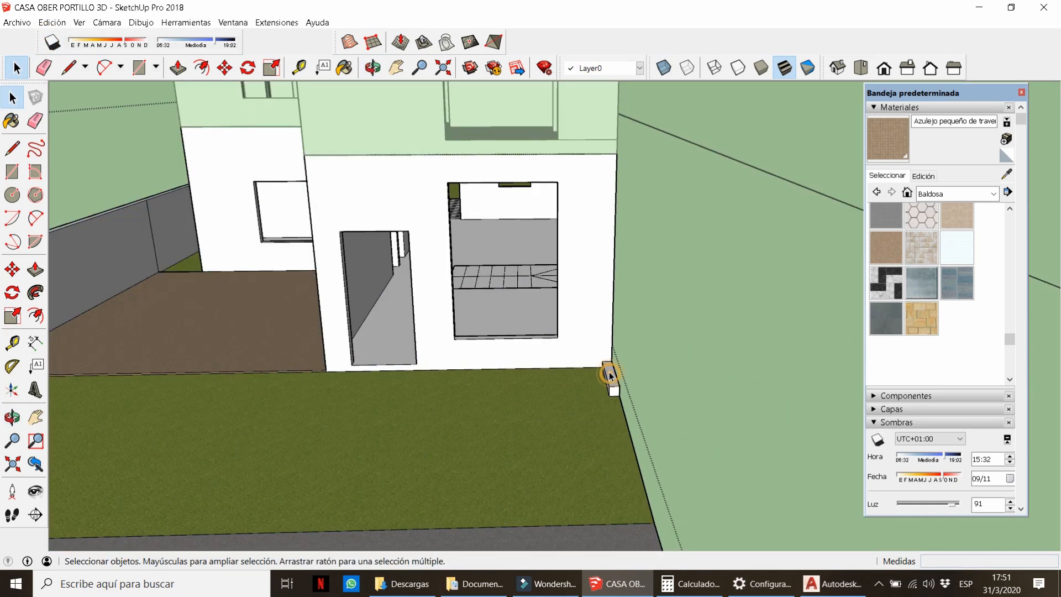
pyautogui.press('p')
pyautogui.click(610, 369)
pyautogui.write('2')
pyautogui.press('Return')
pyautogui.moveTo(632, 327); pyautogui.dragTo(704, 343, button='middle')
pyautogui.press('space')
pyautogui.click(685, 337)
pyautogui.scroll(-4, 645, 323)
pyautogui.moveTo(645, 323); pyautogui.dragTo(616, 302, button='middle')
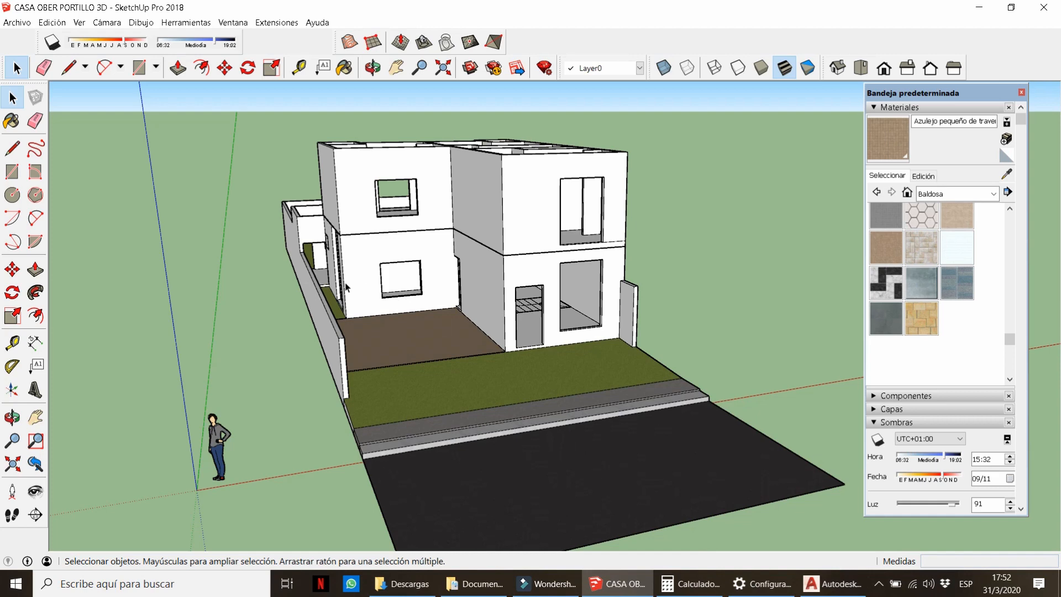
pyautogui.scroll(6, 348, 288)
# Fix the boundary wall's extruded length and clean up its edges.
pyautogui.press('l')
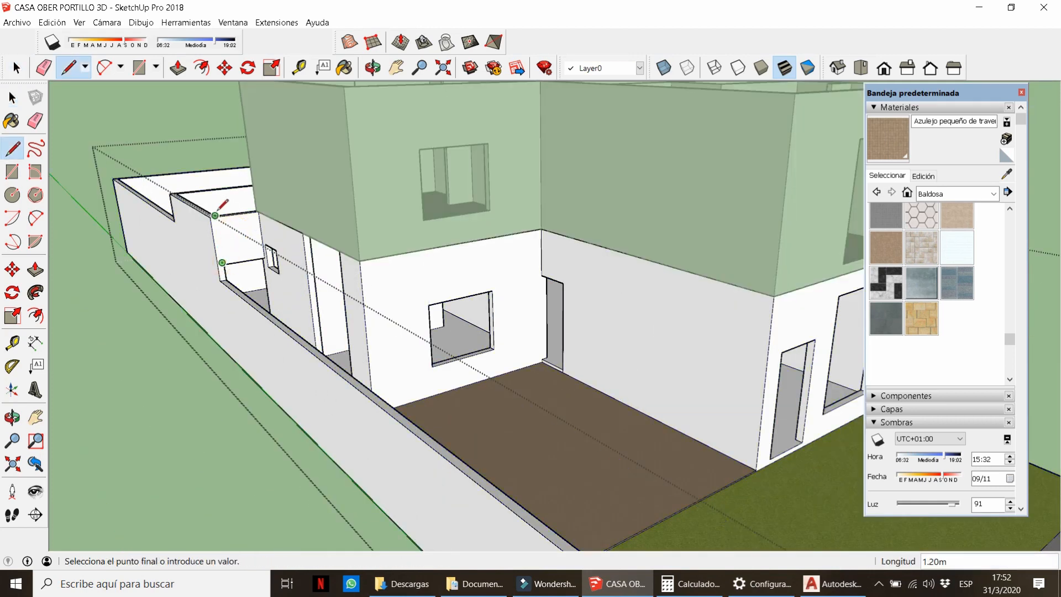
pyautogui.press('p')
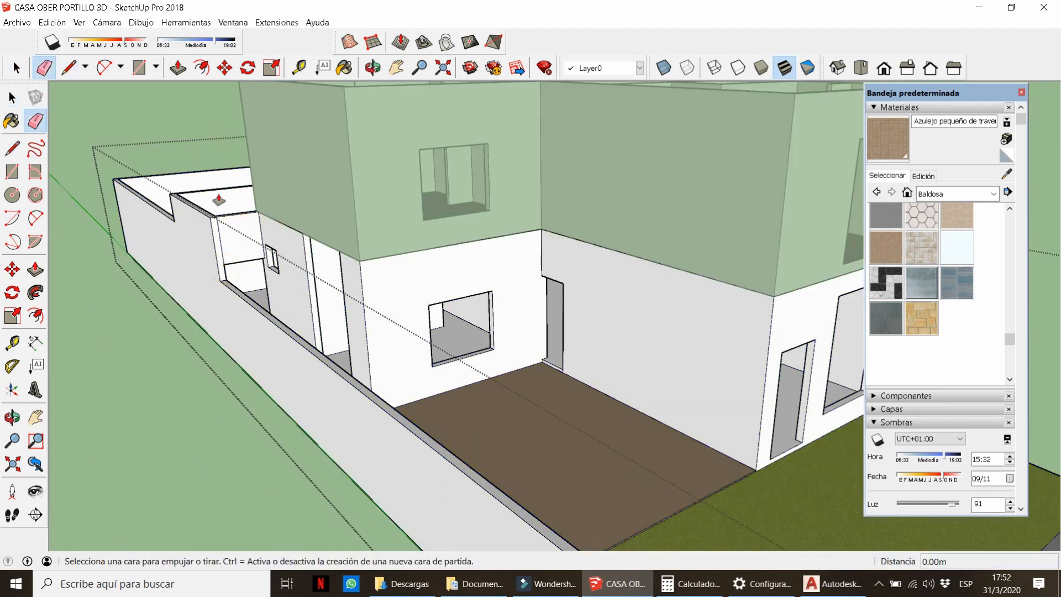
pyautogui.scroll(-5, 265, 297)
pyautogui.click(426, 456)
pyautogui.scroll(4, 428, 450)
pyautogui.press('e')
pyautogui.moveTo(440, 405); pyautogui.dragTo(235, 249, button='middle')
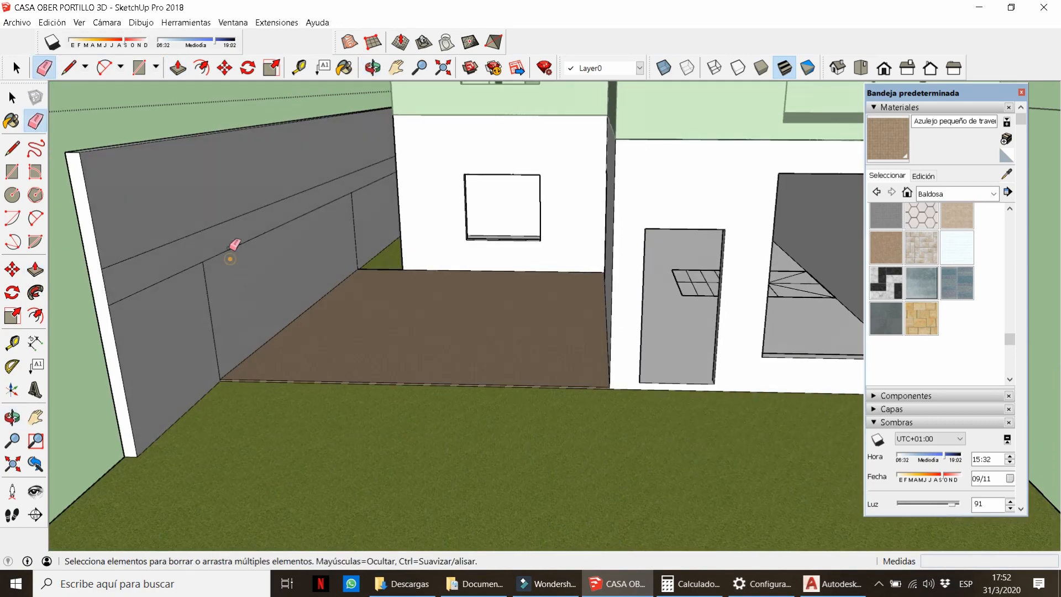
pyautogui.scroll(-5, 193, 267)
pyautogui.press('space')
pyautogui.scroll(6, 514, 313)
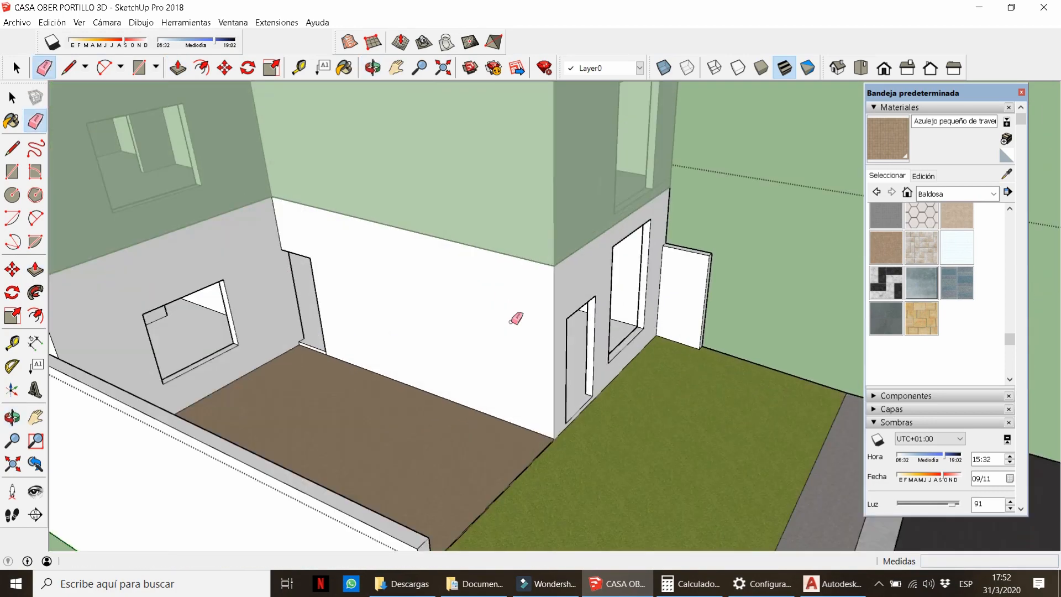
# Select the ground-floor group at the house front.
pyautogui.moveTo(585, 307); pyautogui.dragTo(420, 268, button='middle')
pyautogui.click(387, 268)
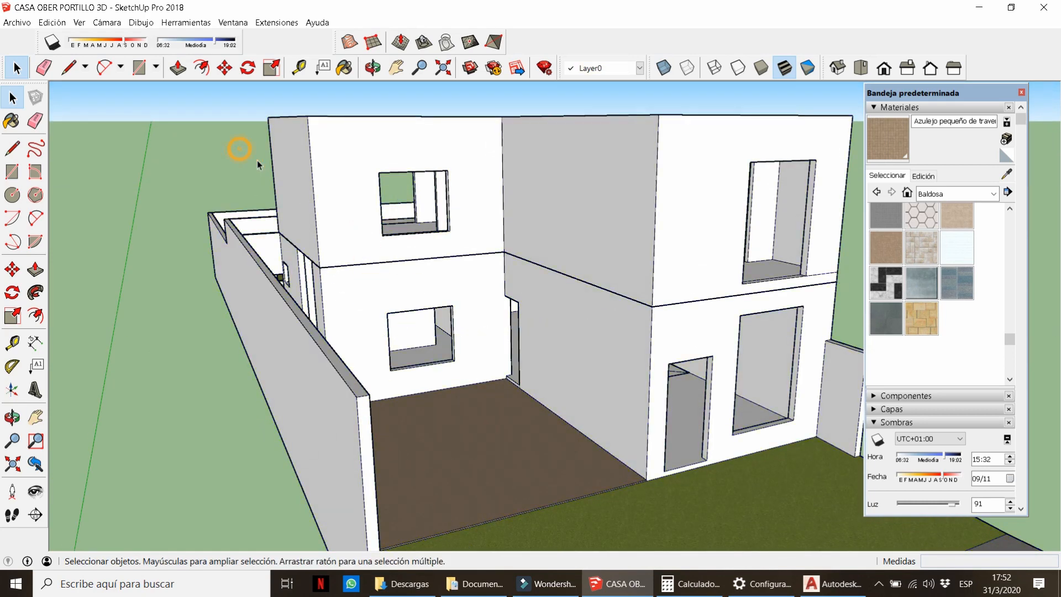
pyautogui.press('l')
pyautogui.scroll(3, 298, 254)
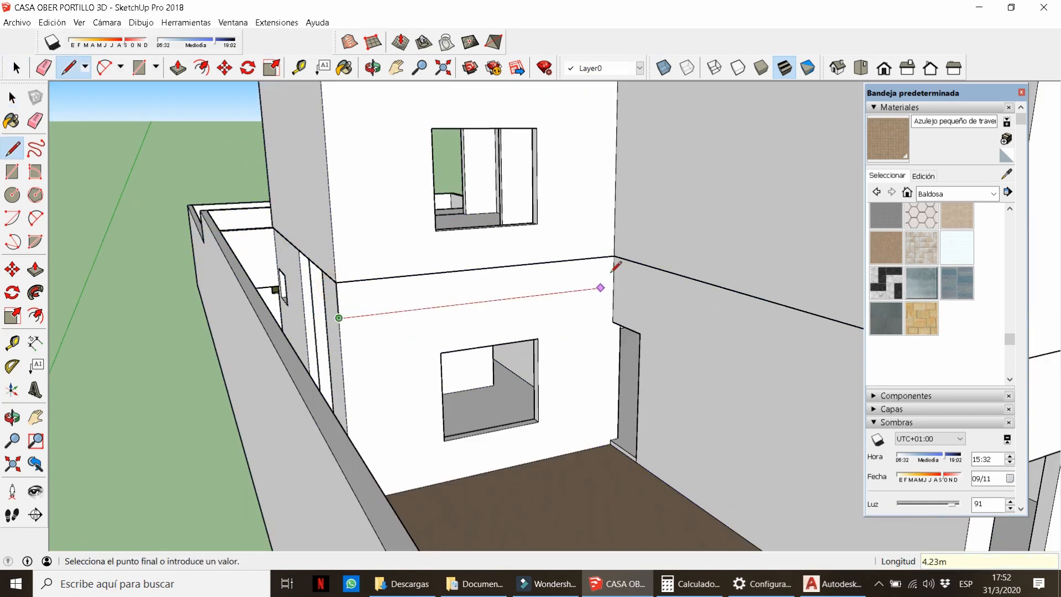
# Turn the wall band into its own group and extrude it into a 6.30 m slab.
pyautogui.press('space')
pyautogui.doubleClick(358, 291)
pyautogui.rightClick(356, 289)
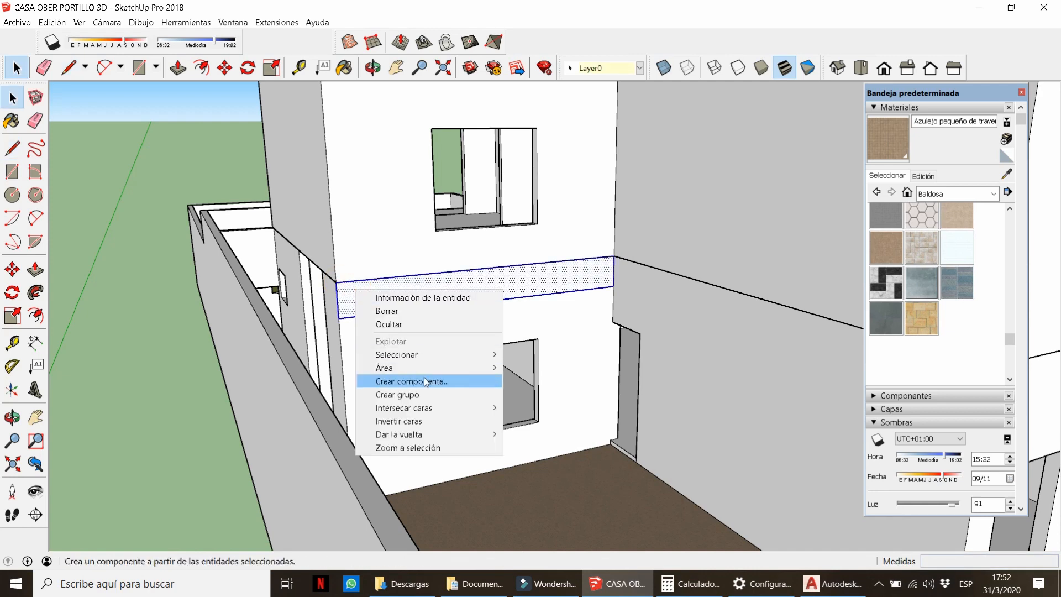
pyautogui.click(429, 394)
pyautogui.doubleClick(414, 296)
pyautogui.press('p')
pyautogui.click(413, 295)
pyautogui.scroll(-3, 485, 338)
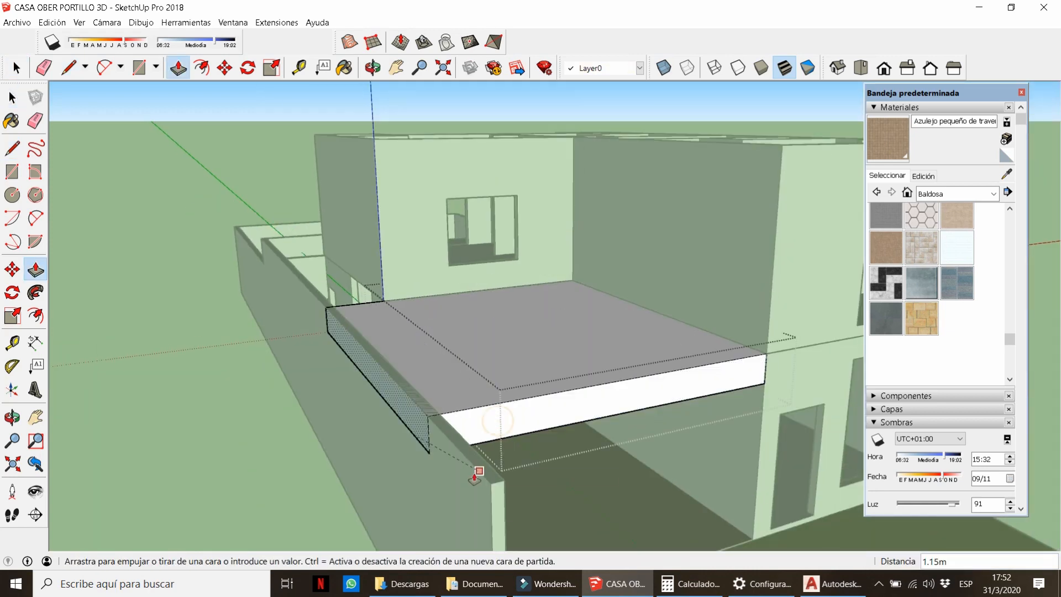
pyautogui.click(497, 484)
pyautogui.moveTo(498, 484); pyautogui.dragTo(608, 342, button='middle')
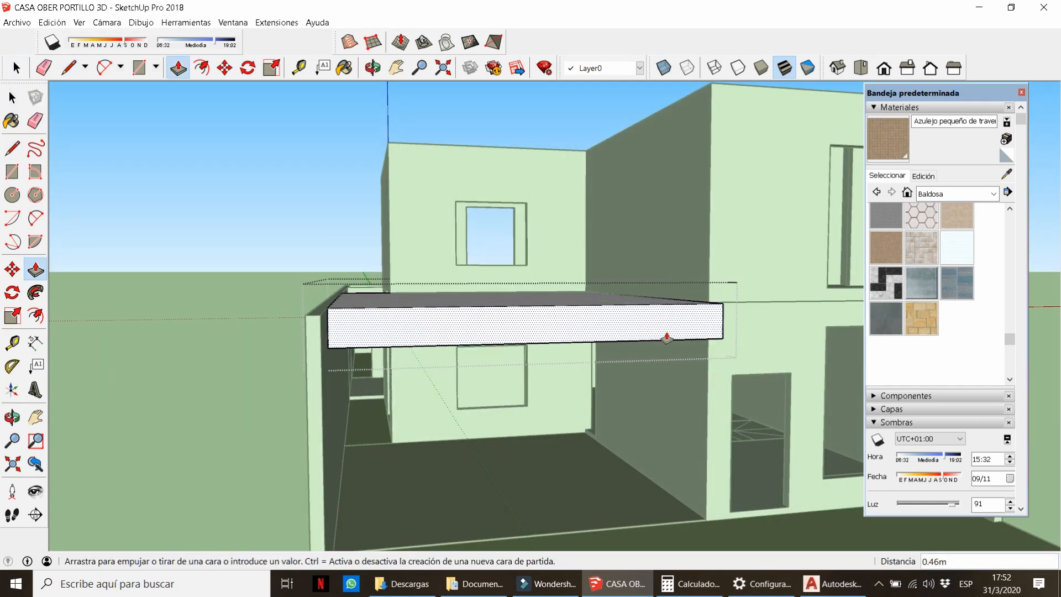
pyautogui.scroll(5, 540, 341)
# Start a line at the slab corner, then close the slab group and orbit to the front.
pyautogui.press('l')
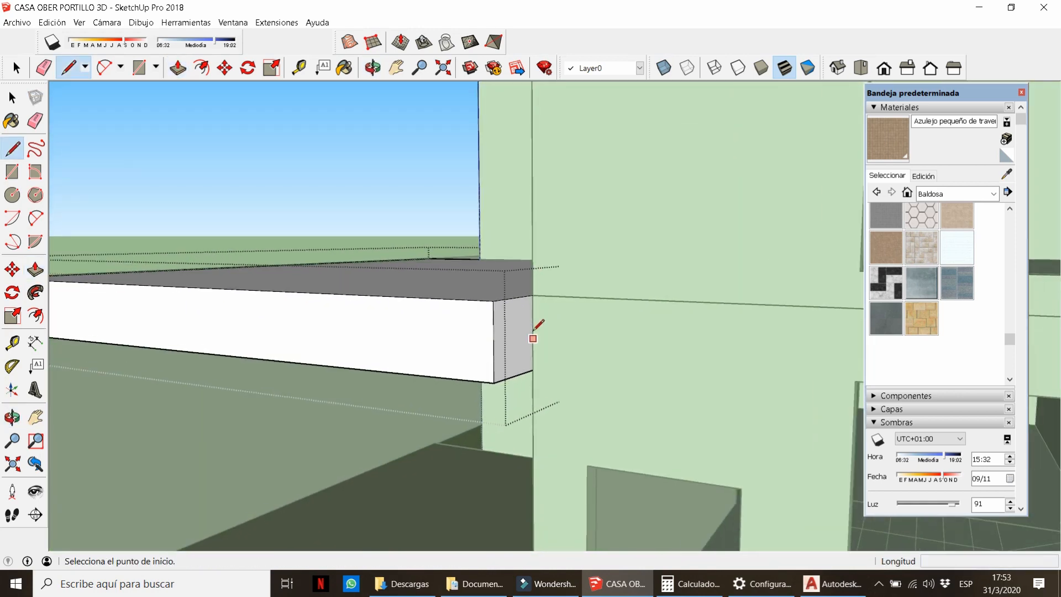
pyautogui.scroll(-1, 532, 294)
pyautogui.click(532, 294)
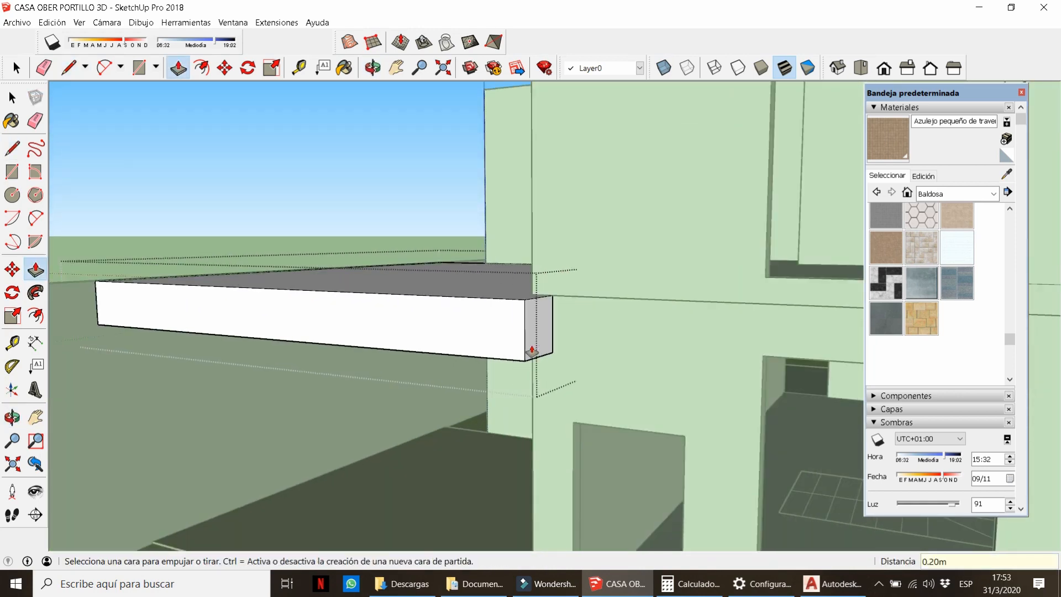
pyautogui.scroll(-5, 532, 350)
pyautogui.press('space')
pyautogui.click(392, 351)
pyautogui.scroll(-3, 392, 350)
pyautogui.moveTo(392, 350); pyautogui.dragTo(636, 296, button='middle')
pyautogui.scroll(3, 483, 320)
# Turn shadows on to check the house from above, then turn them off again.
pyautogui.click(54, 44)
pyautogui.moveTo(458, 315); pyautogui.dragTo(430, 362, button='middle')
pyautogui.scroll(2, 503, 407)
pyautogui.click(53, 43)
pyautogui.moveTo(249, 166); pyautogui.dragTo(354, 226, button='middle')
pyautogui.scroll(6, 337, 221)
# In the upper-floor group, move the window sill face 0.2 m.
pyautogui.doubleClick(303, 272)
pyautogui.scroll(2, 455, 338)
pyautogui.press('p')
pyautogui.click(455, 335)
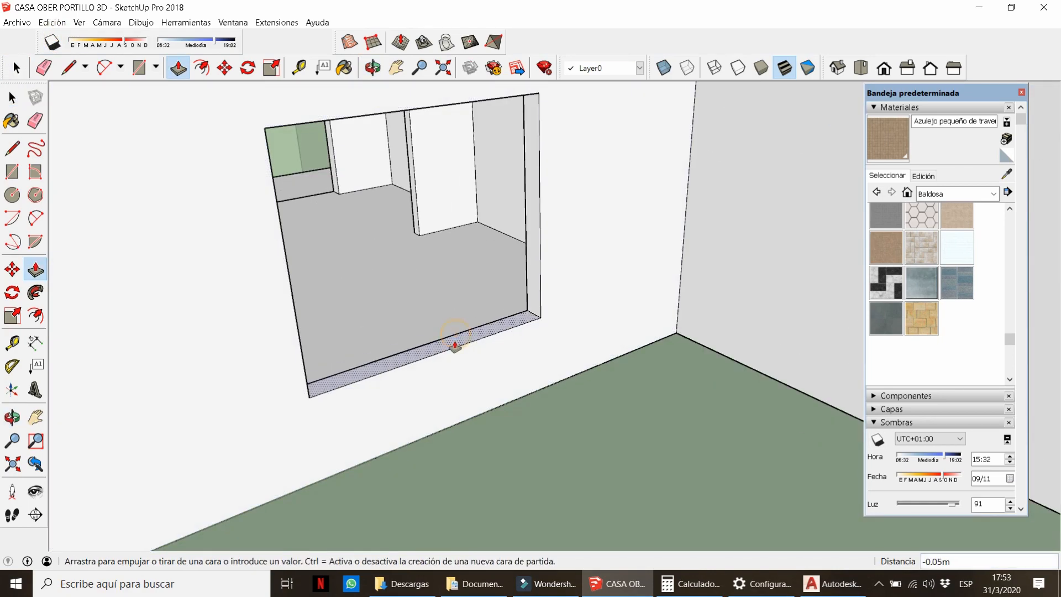
pyautogui.write('.2')
pyautogui.press('Return')
pyautogui.scroll(-4, 455, 344)
# Raise the upstairs window's top face 0.4 m and close the group.
pyautogui.moveTo(455, 344); pyautogui.dragTo(396, 261, button='middle')
pyautogui.click(412, 225)
pyautogui.write('.4')
pyautogui.press('Return')
pyautogui.scroll(-10, 432, 364)
pyautogui.press('space')
pyautogui.click(558, 354)
pyautogui.scroll(5, 473, 381)
pyautogui.scroll(4, 405, 263)
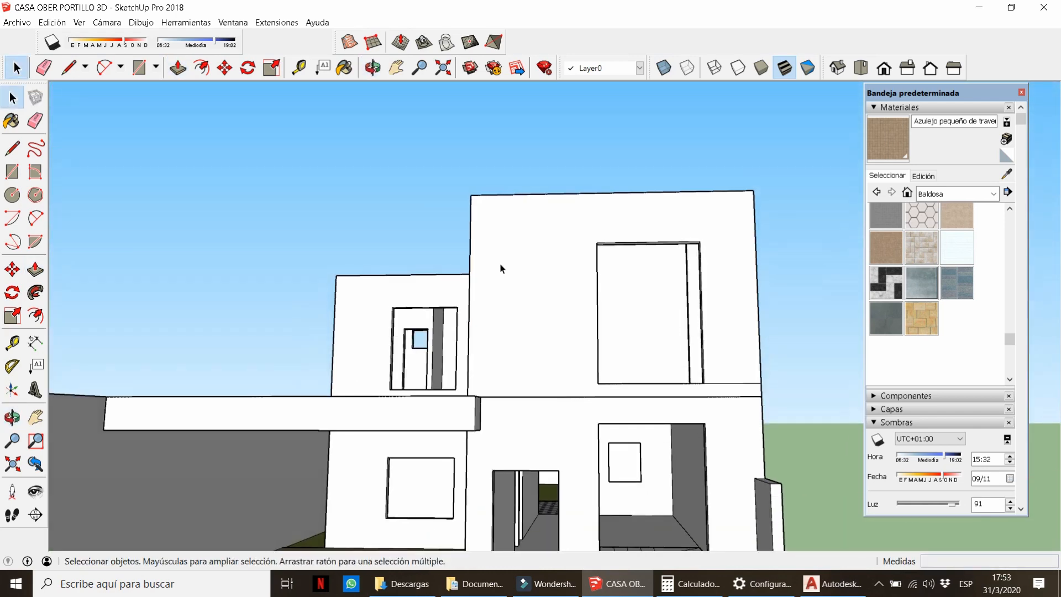
pyautogui.scroll(2, 623, 246)
# Extrude a face inside another group and close that group.
pyautogui.doubleClick(623, 247)
pyautogui.press('p')
pyautogui.click(358, 316)
pyautogui.press('space')
pyautogui.click(402, 249)
# Orbit around the house to review the facade and the left outer wall.
pyautogui.scroll(-6, 479, 253)
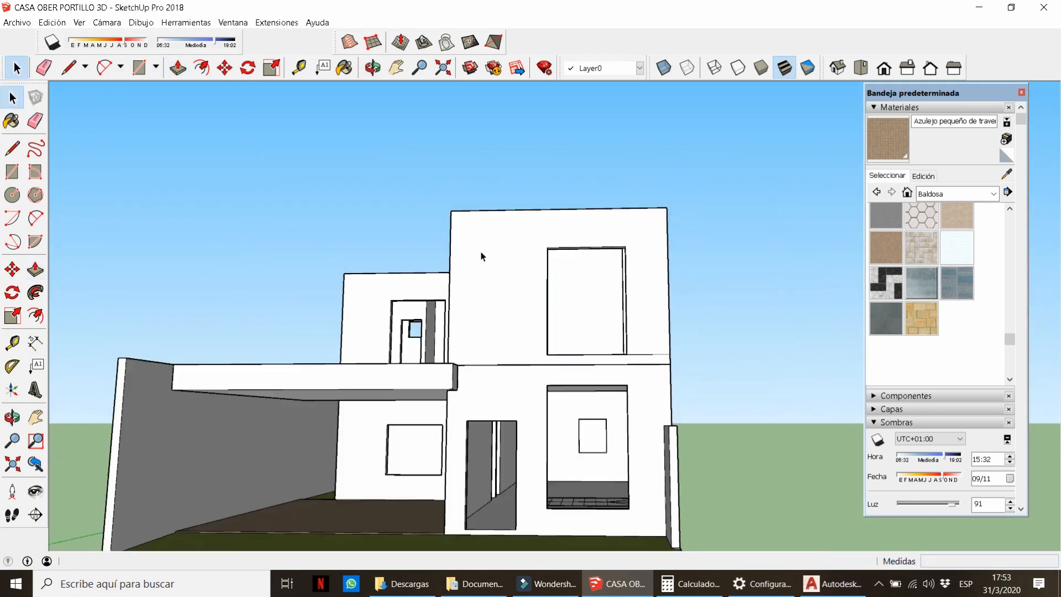
pyautogui.moveTo(480, 256); pyautogui.dragTo(619, 367, button='middle')
pyautogui.scroll(-2, 586, 355)
pyautogui.scroll(3, 584, 356)
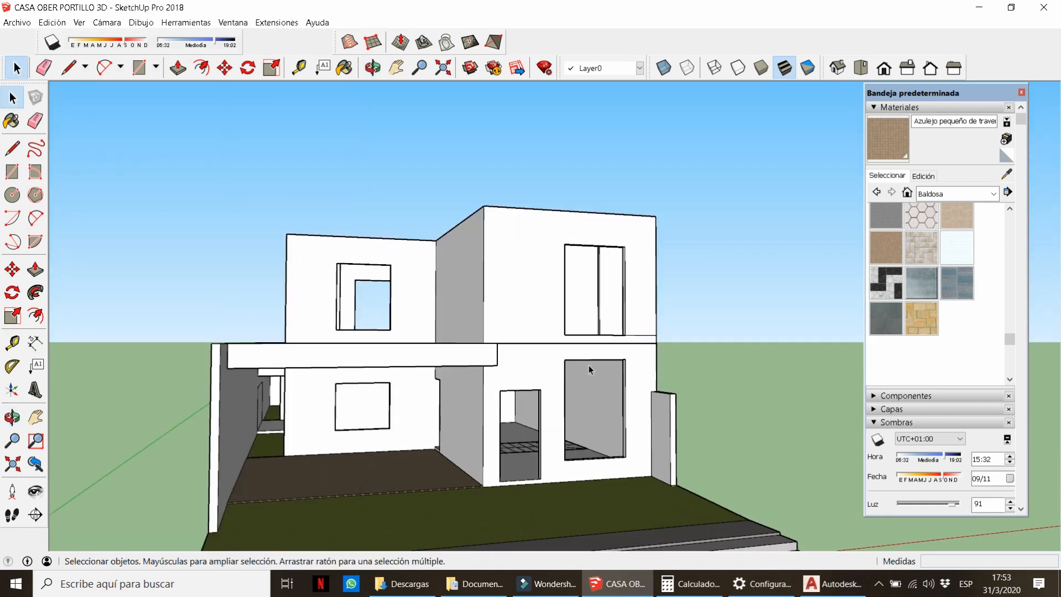
pyautogui.scroll(-6, 584, 359)
pyautogui.moveTo(537, 377); pyautogui.dragTo(509, 390, button='middle')
pyautogui.scroll(6, 508, 389)
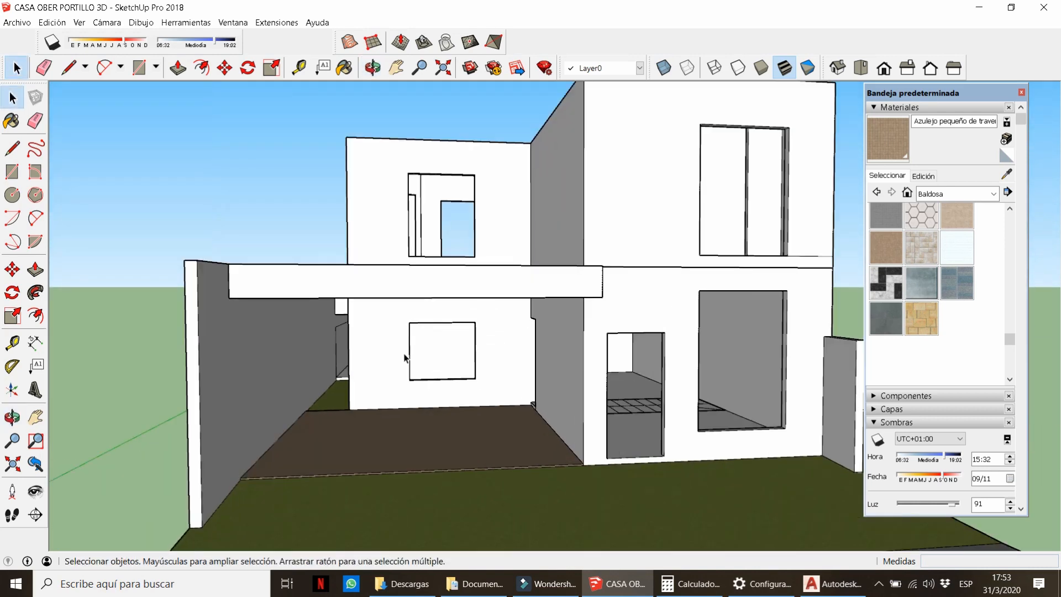
pyautogui.scroll(-2, 402, 357)
pyautogui.moveTo(406, 357); pyautogui.dragTo(443, 391, button='middle')
pyautogui.scroll(-3, 443, 390)
pyautogui.scroll(4, 482, 449)
pyautogui.scroll(-6, 451, 298)
pyautogui.moveTo(326, 378); pyautogui.dragTo(362, 359, button='middle')
pyautogui.scroll(4, 362, 359)
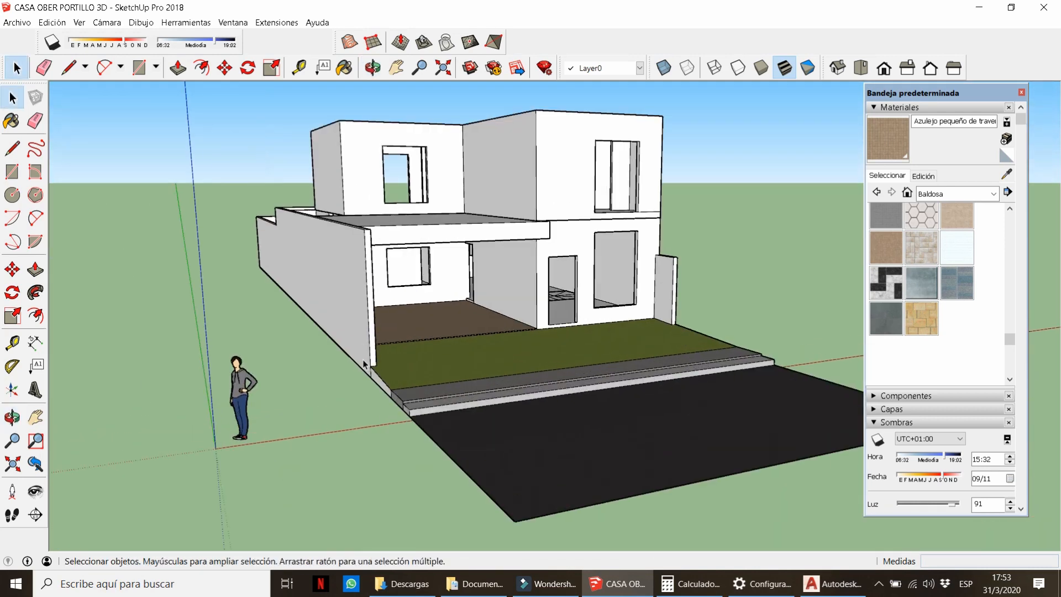
pyautogui.moveTo(381, 489); pyautogui.dragTo(365, 471, button='middle')
pyautogui.scroll(3, 364, 471)
pyautogui.scroll(-1, 364, 471)
pyautogui.moveTo(446, 249); pyautogui.dragTo(391, 241, button='middle')
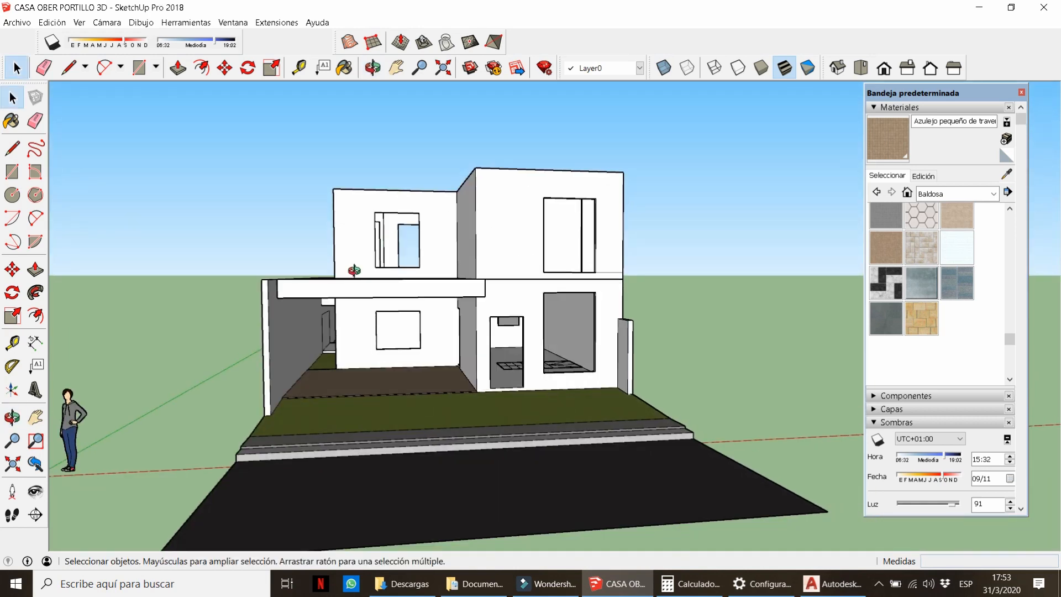
pyautogui.scroll(6, 337, 287)
# Push the front slab's underside down 0.15 m.
pyautogui.press('p')
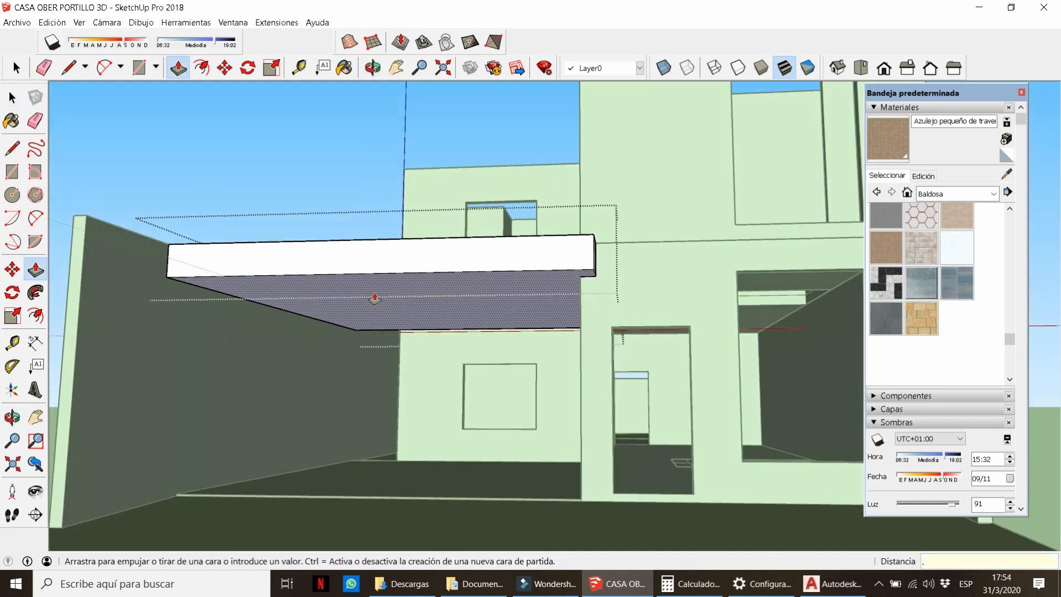
pyautogui.press('space')
pyautogui.scroll(1, 568, 294)
pyautogui.press('l')
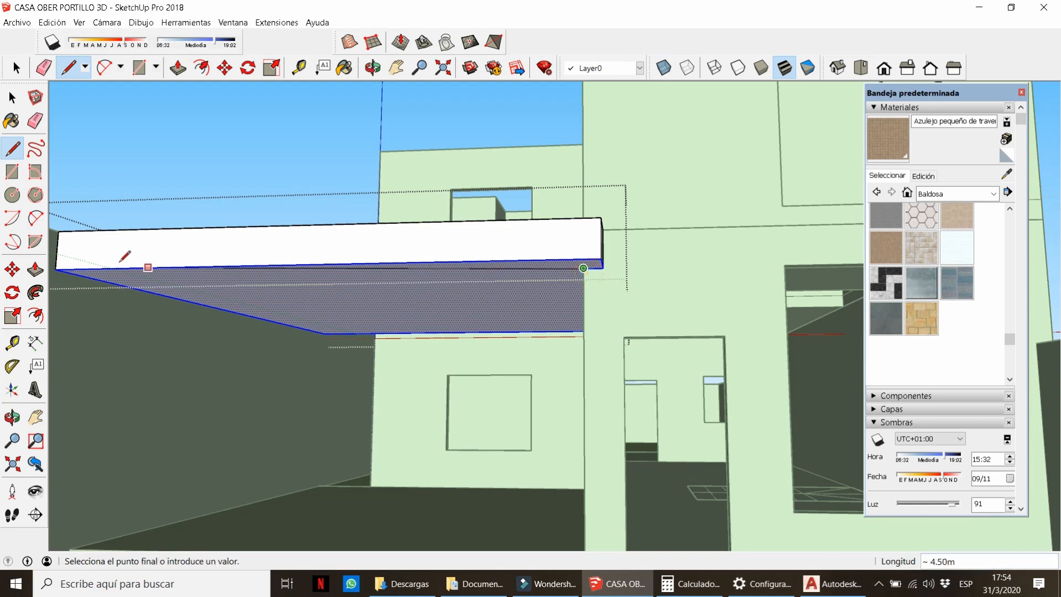
pyautogui.press('p')
pyautogui.click(210, 306)
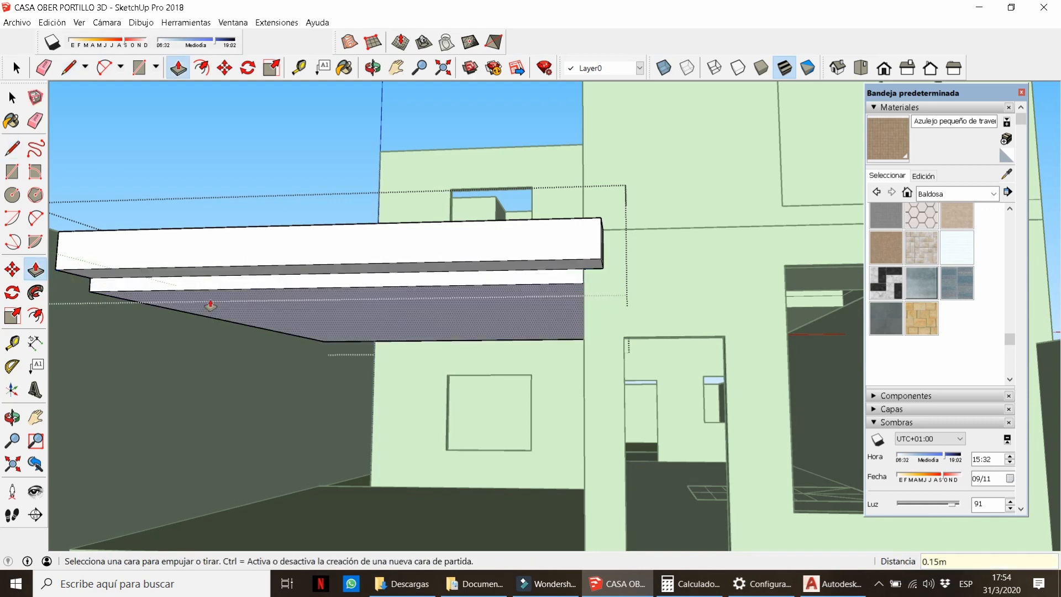
pyautogui.write('.15')
pyautogui.press('Return')
pyautogui.scroll(-3, 201, 288)
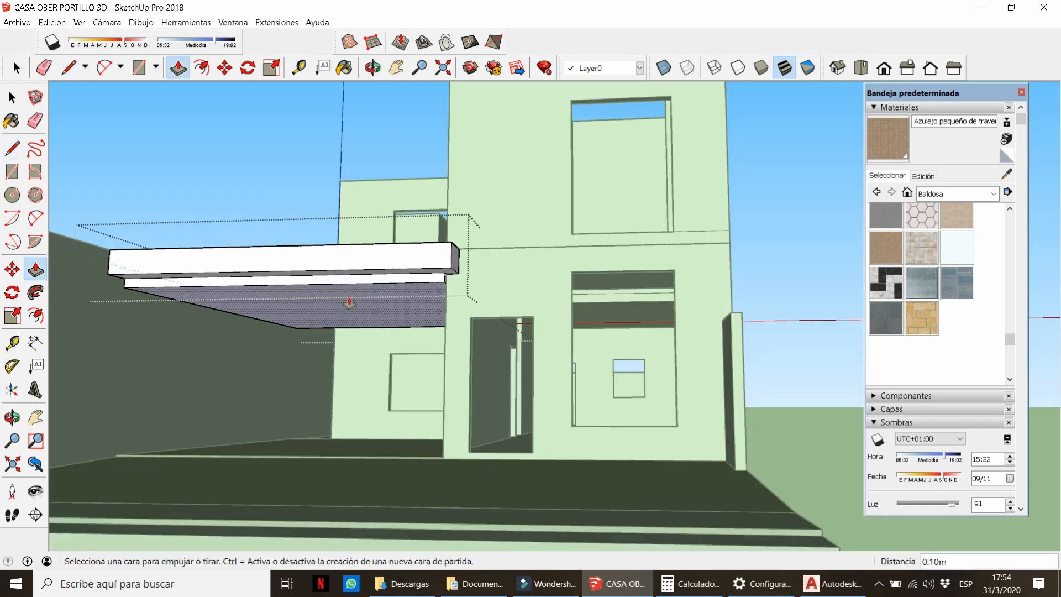
# Orbit back to eye level and open the ground-floor group with the Line tool.
pyautogui.moveTo(348, 301); pyautogui.dragTo(425, 435, button='middle')
pyautogui.press('space')
pyautogui.scroll(-4, 517, 251)
pyautogui.scroll(-5, 425, 435)
pyautogui.moveTo(530, 409); pyautogui.dragTo(574, 301, button='middle')
pyautogui.scroll(4, 575, 302)
pyautogui.doubleClick(564, 306)
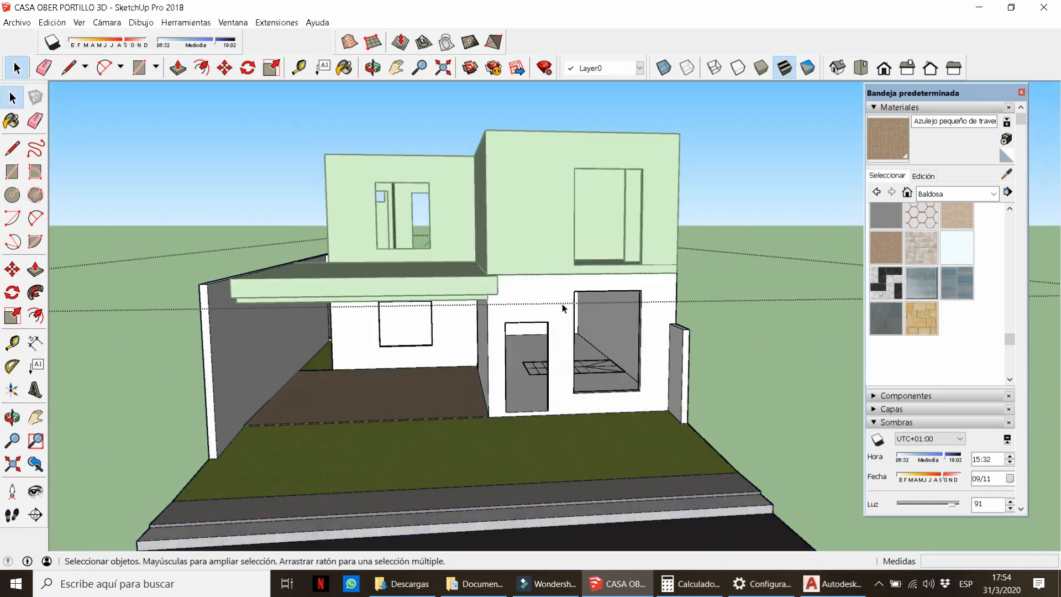
pyautogui.press('l')
pyautogui.scroll(3, 564, 307)
pyautogui.scroll(2, 576, 410)
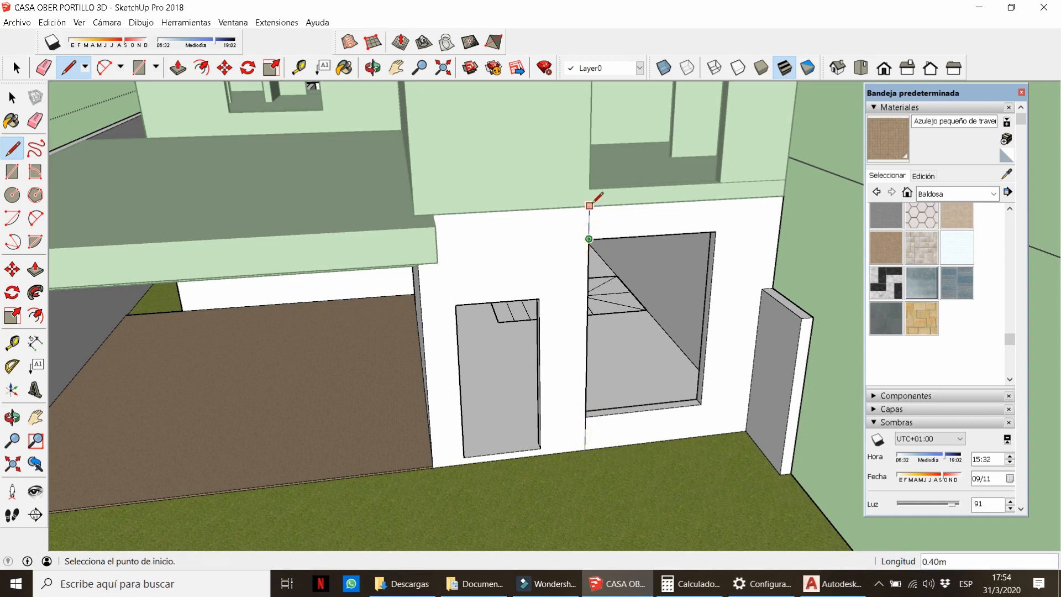
# Push the wall face beside the door out 0.05 m.
pyautogui.press('p')
pyautogui.click(561, 277)
pyautogui.press('Escape')
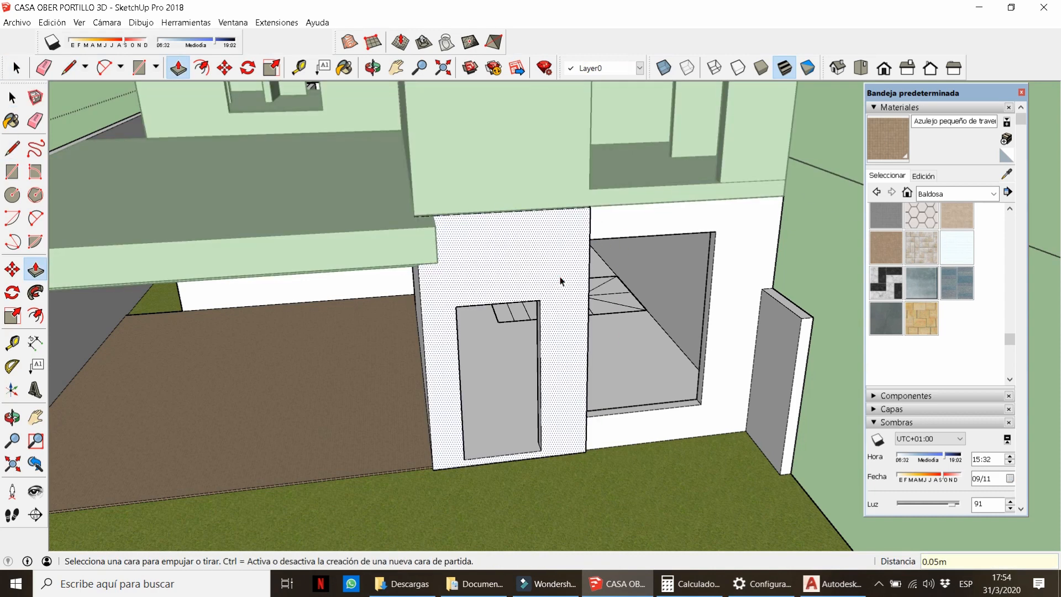
pyautogui.press('space')
# Paint the house with 0020_Rojo from Colores con nombre, then lighten it to pale pink.
pyautogui.click(931, 194)
pyautogui.scroll(-6, 509, 355)
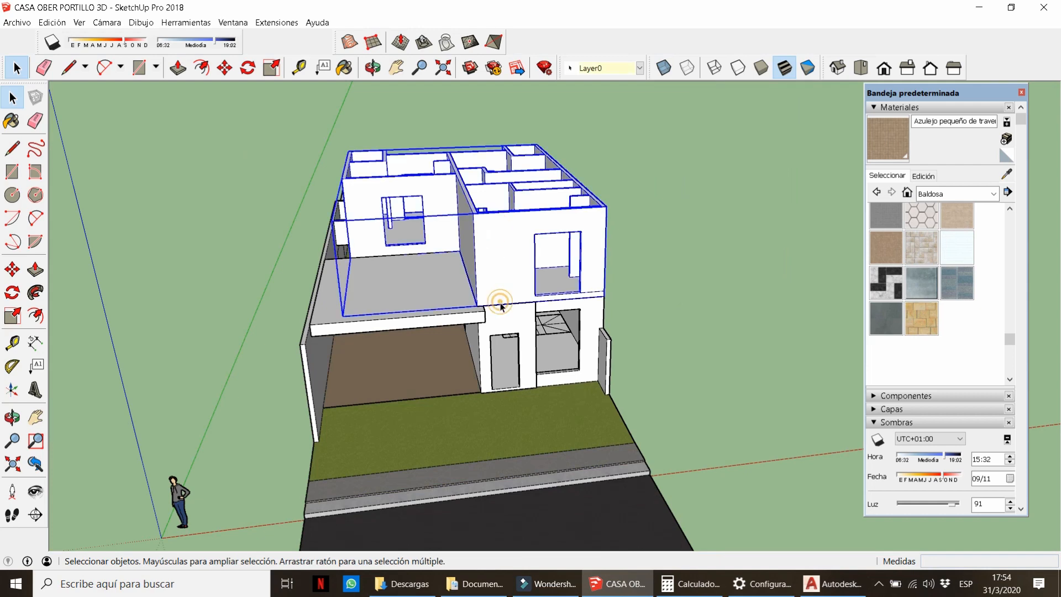
pyautogui.click(957, 197)
pyautogui.click(934, 255)
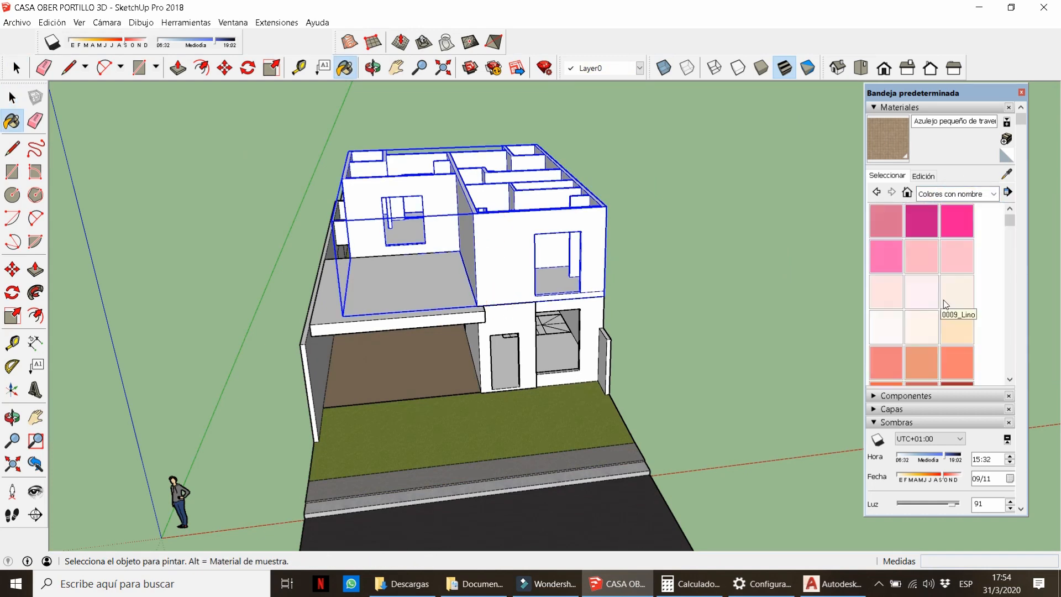
pyautogui.scroll(-2, 939, 287)
pyautogui.click(914, 225)
pyautogui.click(432, 246)
pyautogui.scroll(2, 432, 246)
pyautogui.click(923, 176)
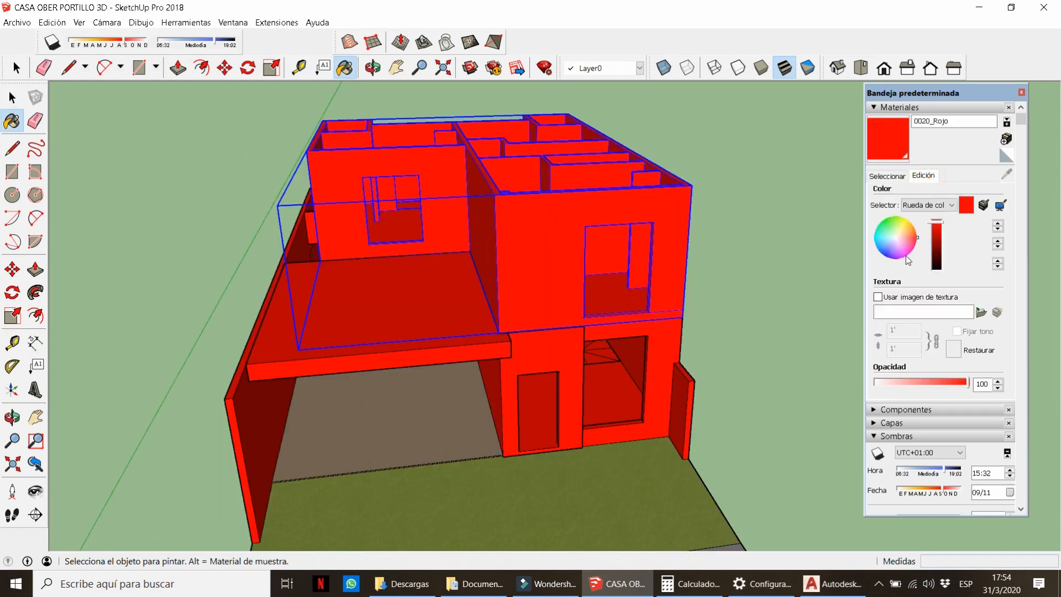
pyautogui.click(897, 243)
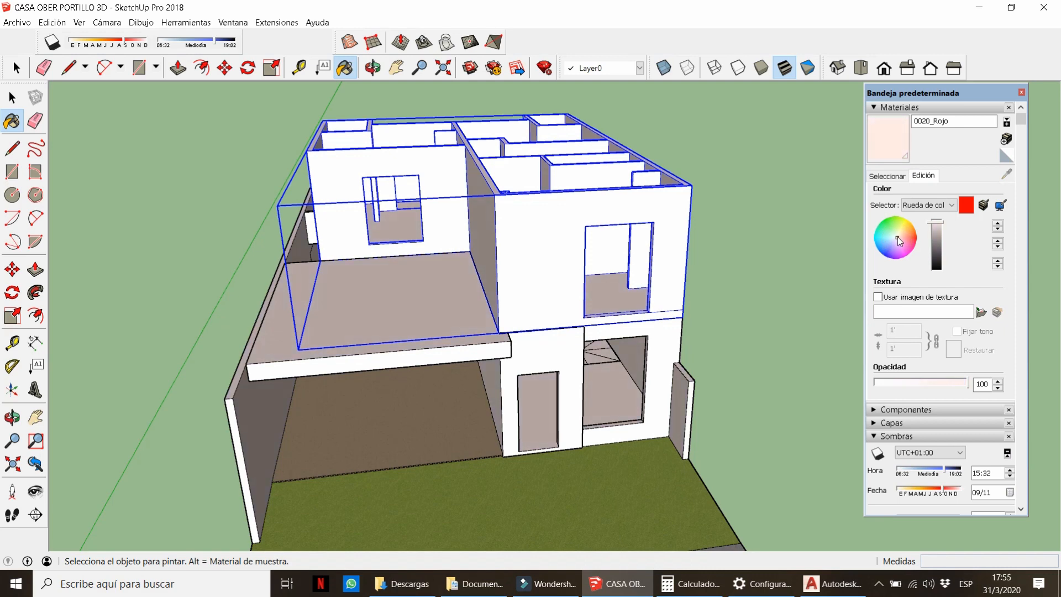
# Draw a vertical dividing line above the door on the ground-floor wall.
pyautogui.press('space')
pyautogui.moveTo(745, 283); pyautogui.dragTo(727, 253, button='middle')
pyautogui.click(727, 254)
pyautogui.scroll(3, 514, 331)
pyautogui.moveTo(514, 332)
pyautogui.mouseDown(button='middle')
pyautogui.moveTo(492, 243)
pyautogui.moveTo(538, 337)
pyautogui.moveTo(498, 351)
pyautogui.mouseUp(button='middle')
pyautogui.doubleClick(538, 336)
pyautogui.scroll(5, 498, 351)
pyautogui.press('l')
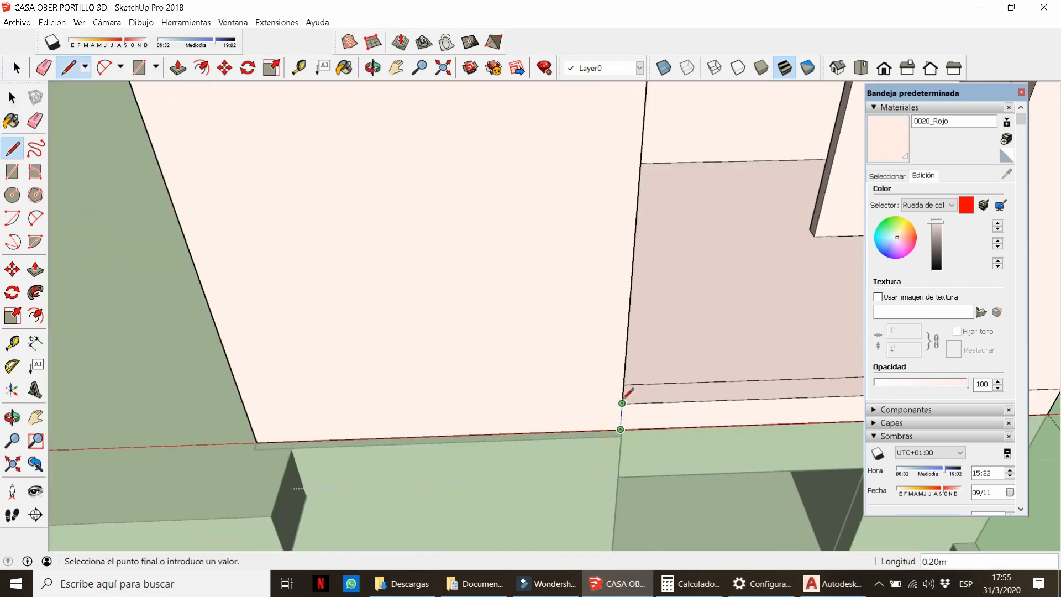
pyautogui.click(623, 401)
pyautogui.scroll(-4, 529, 486)
pyautogui.click(569, 318)
pyautogui.click(569, 165)
# Erase the leftover line segment and close the ground-floor group.
pyautogui.press('e')
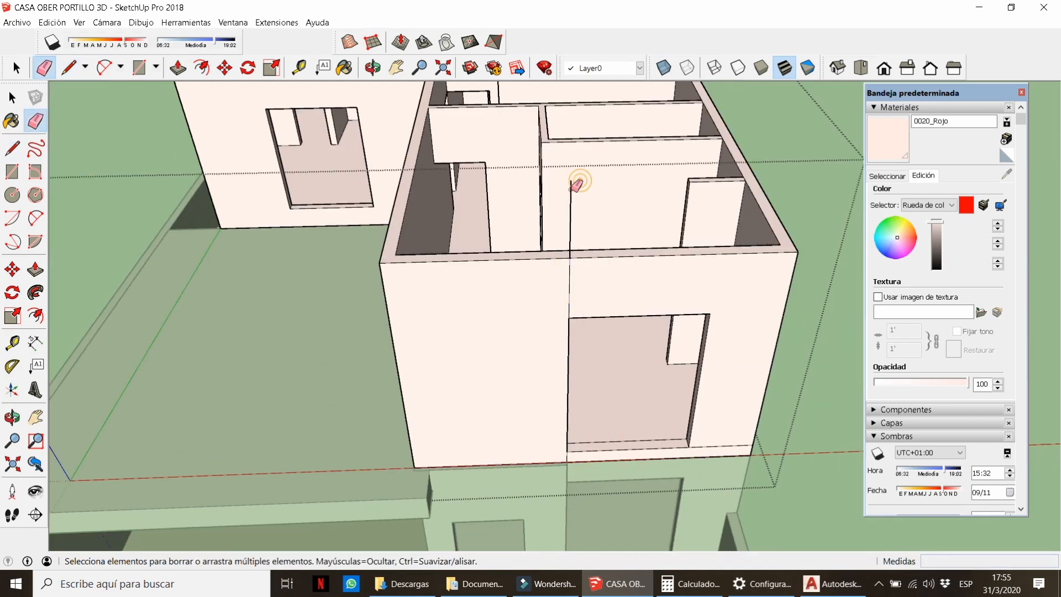
pyautogui.click(571, 185)
pyautogui.moveTo(544, 279)
pyautogui.mouseDown(button='middle')
pyautogui.moveTo(505, 286)
pyautogui.moveTo(569, 223)
pyautogui.mouseUp(button='middle')
pyautogui.press('p')
pyautogui.click(509, 426)
pyautogui.press('space')
pyautogui.scroll(-4, 509, 319)
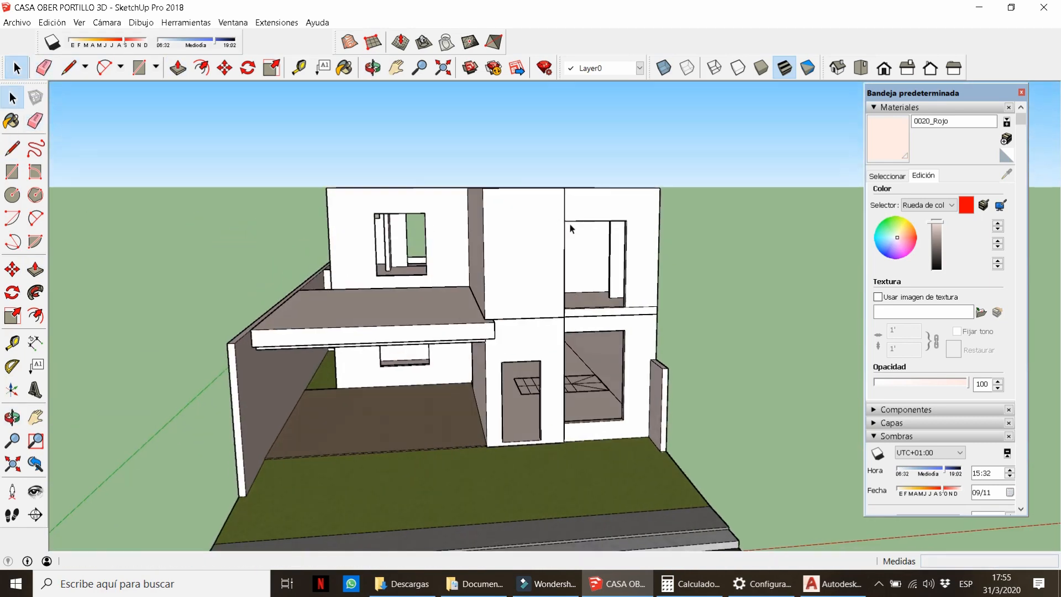
# Load the dark wood floor material from Madera, test it on the upper floor, then undo.
pyautogui.click(892, 178)
pyautogui.click(955, 194)
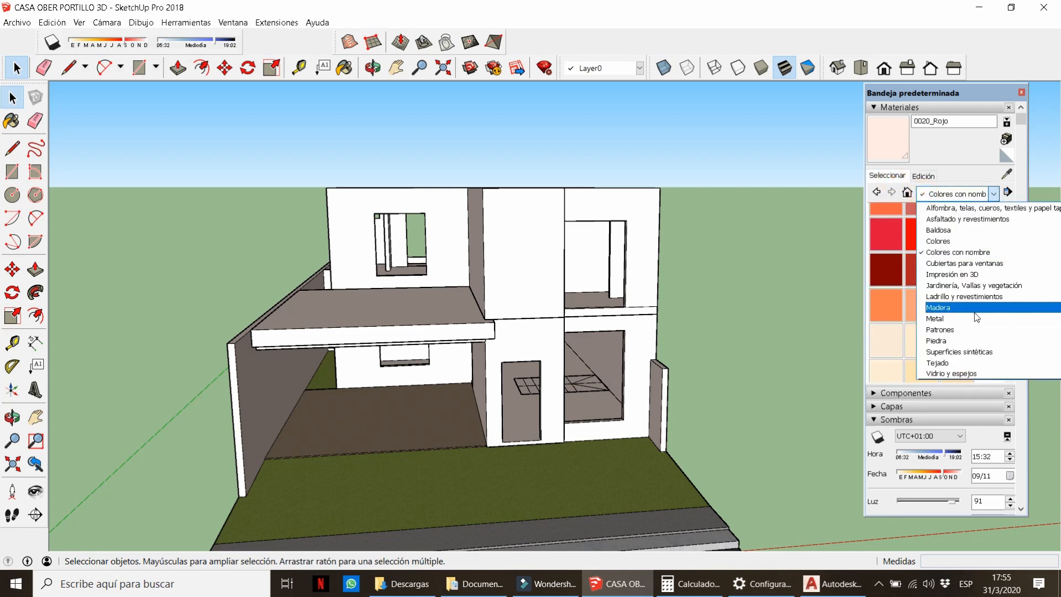
pyautogui.click(964, 304)
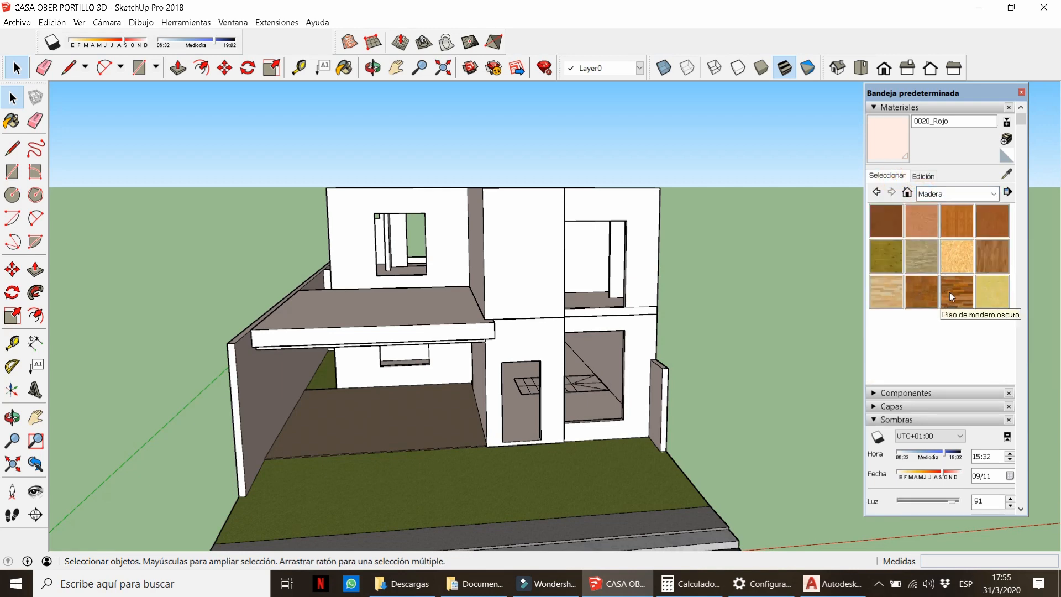
pyautogui.click(950, 297)
pyautogui.click(537, 312)
pyautogui.hotkey('ctrl', 'z')
pyautogui.press('space')
pyautogui.doubleClick(533, 287)
# Paint the middle upper-floor wall with the Piso de madera wood material.
pyautogui.press('b')
pyautogui.scroll(4, 530, 289)
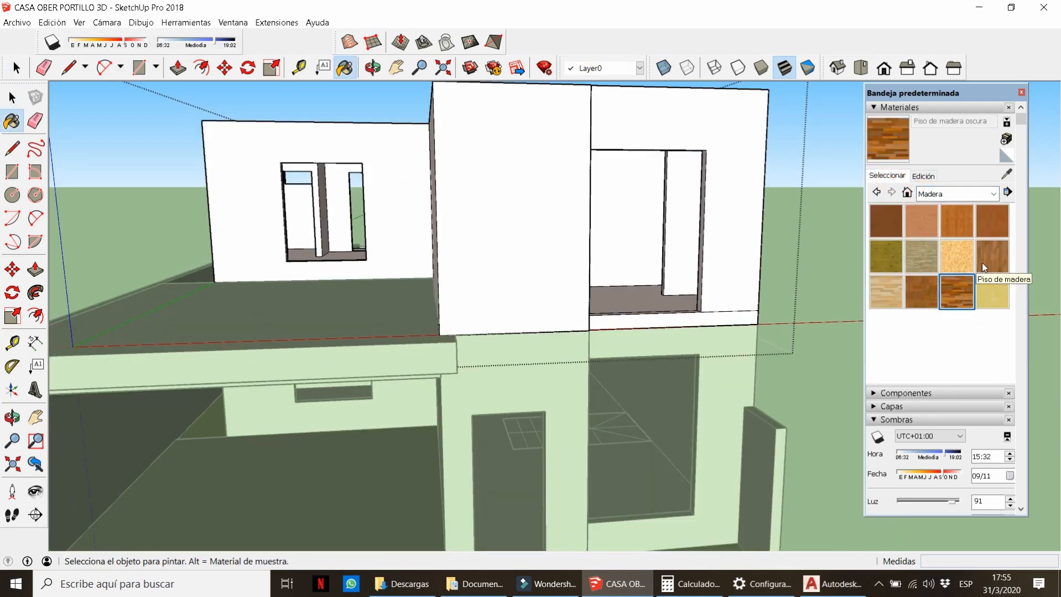
pyautogui.click(982, 263)
pyautogui.click(537, 276)
# Rotate the wood grain on the upper wall using Texture > Position.
pyautogui.click(923, 175)
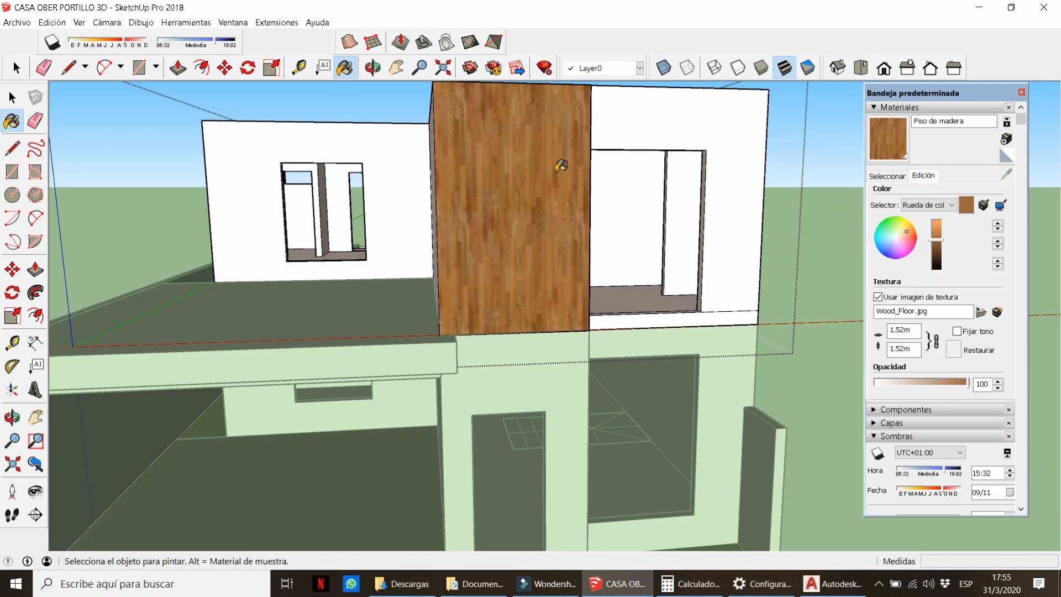
pyautogui.rightClick(547, 175)
pyautogui.click(705, 336)
pyautogui.moveTo(572, 211); pyautogui.dragTo(448, 274)
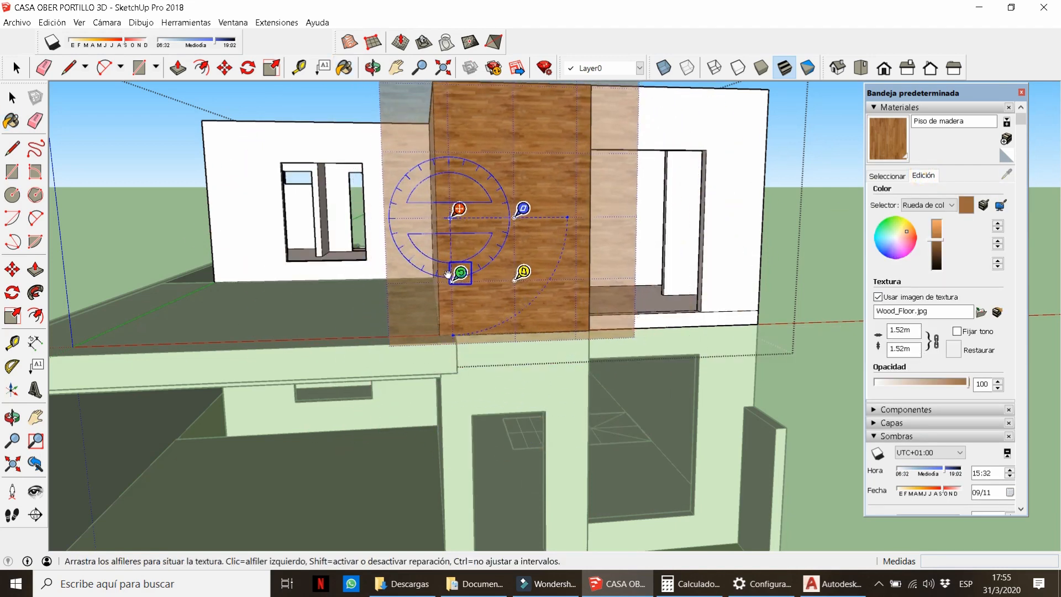
pyautogui.press('Return')
pyautogui.click(884, 175)
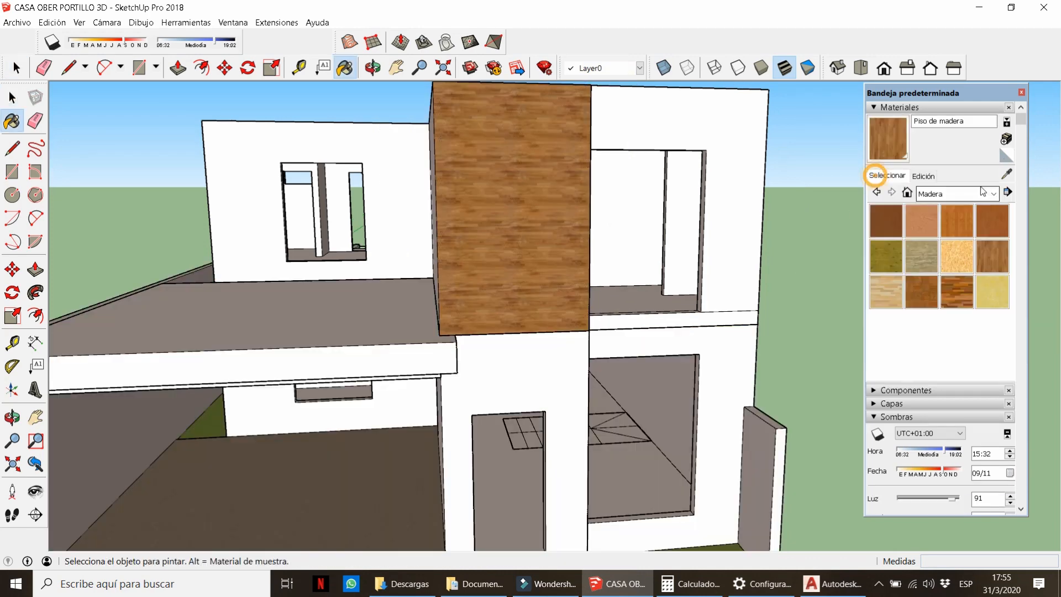
# Inside the ground-floor group, paint the wall around the door with the same wood.
pyautogui.press('space')
pyautogui.doubleClick(505, 377)
pyautogui.press('b')
pyautogui.click(506, 378)
pyautogui.press('space')
pyautogui.press('Escape')
# Draw the door frame edges offset 0.075 m around the door, down to its bottom.
pyautogui.scroll(-5, 537, 337)
pyautogui.moveTo(537, 338); pyautogui.dragTo(522, 414, button='middle')
pyautogui.scroll(2, 522, 414)
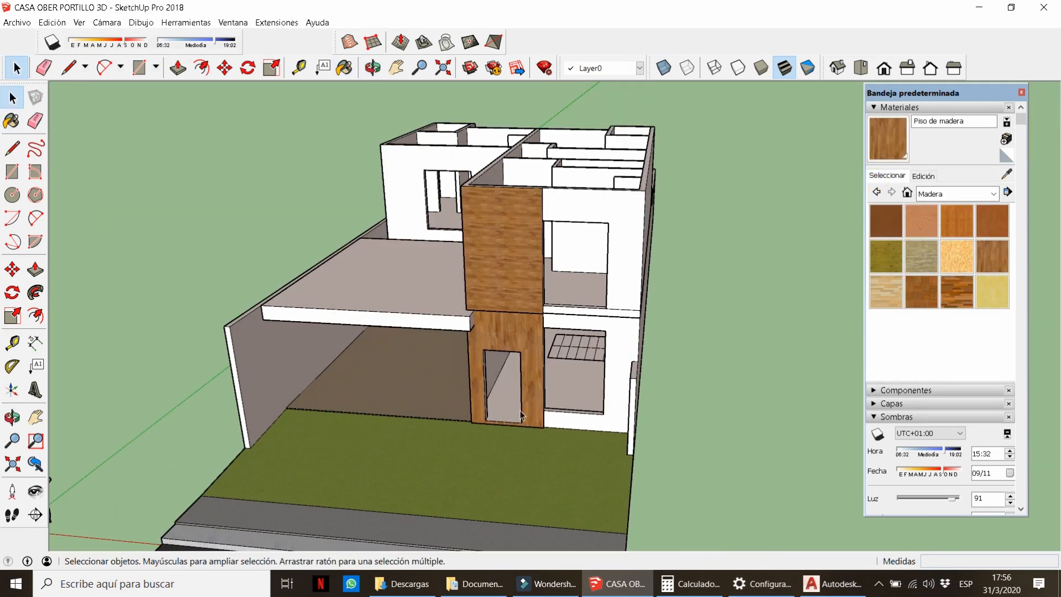
pyautogui.scroll(5, 521, 414)
pyautogui.press('l')
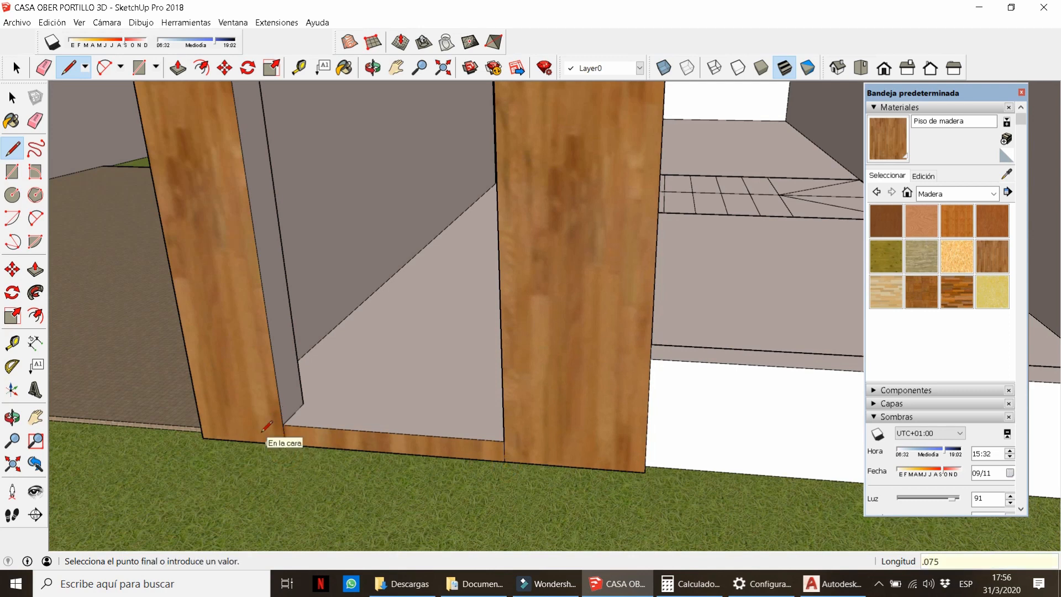
pyautogui.scroll(-4, 247, 339)
pyautogui.scroll(3, 216, 180)
pyautogui.click(215, 155)
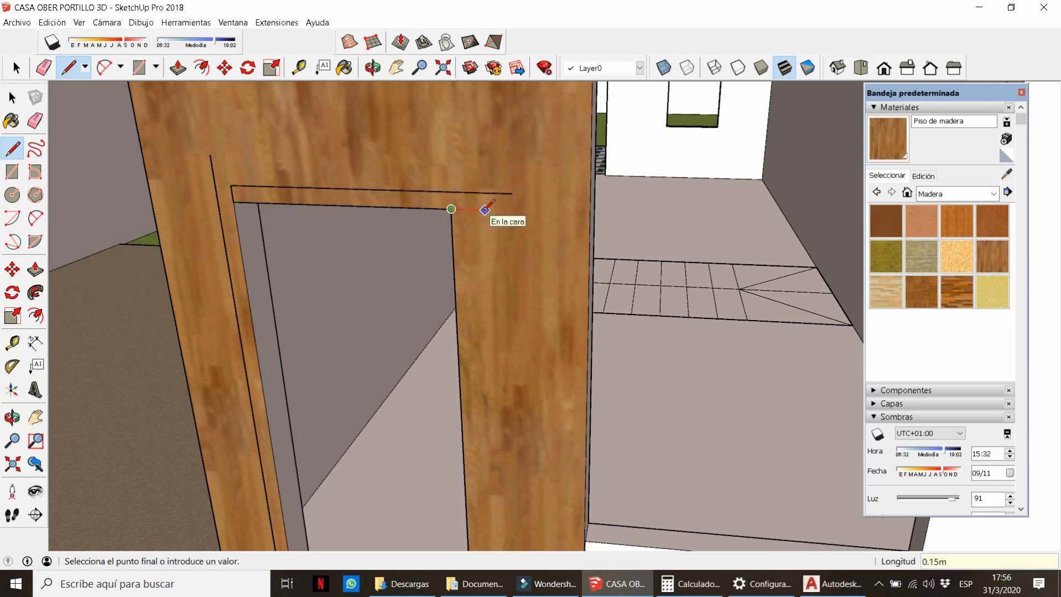
pyautogui.write('.075')
pyautogui.press('Return')
pyautogui.scroll(-4, 484, 210)
pyautogui.click(485, 443)
# Paint the frame's bottom strip grey asphalt from the Asfaltado y revestimientos category.
pyautogui.scroll(4, 484, 443)
pyautogui.press('e')
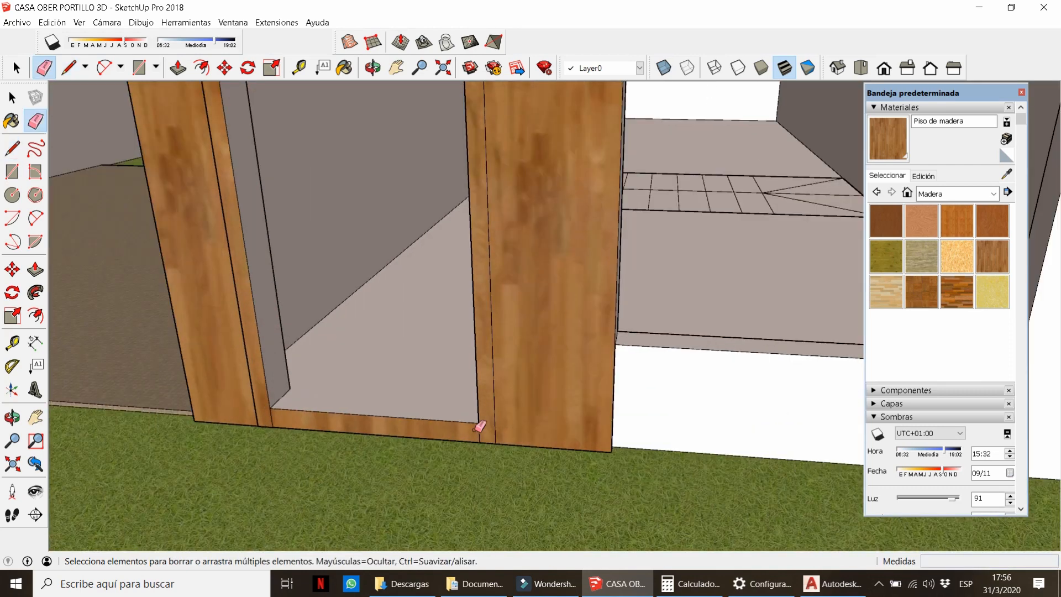
pyautogui.press('b')
pyautogui.click(993, 193)
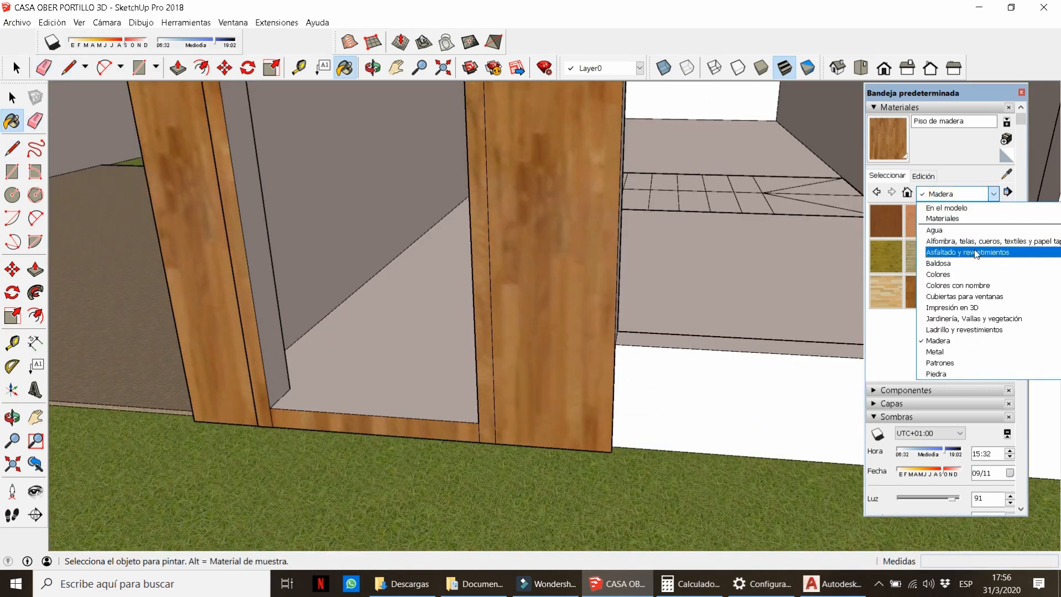
pyautogui.click(976, 252)
pyautogui.click(466, 426)
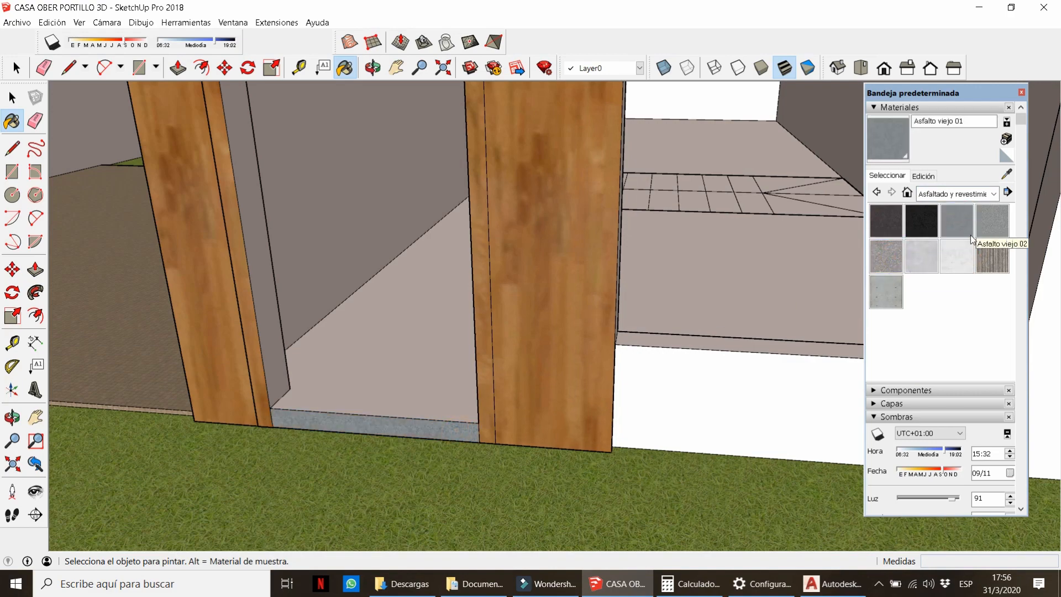
# Paint the frame faces with the walls' 0020_Rojo material.
pyautogui.moveTo(359, 399)
pyautogui.mouseDown(button='middle')
pyautogui.moveTo(357, 389)
pyautogui.moveTo(395, 381)
pyautogui.mouseUp(button='middle')
pyautogui.scroll(-5, 497, 395)
pyautogui.click(1006, 175)
pyautogui.click(791, 215)
pyautogui.scroll(3, 487, 386)
pyautogui.click(493, 372)
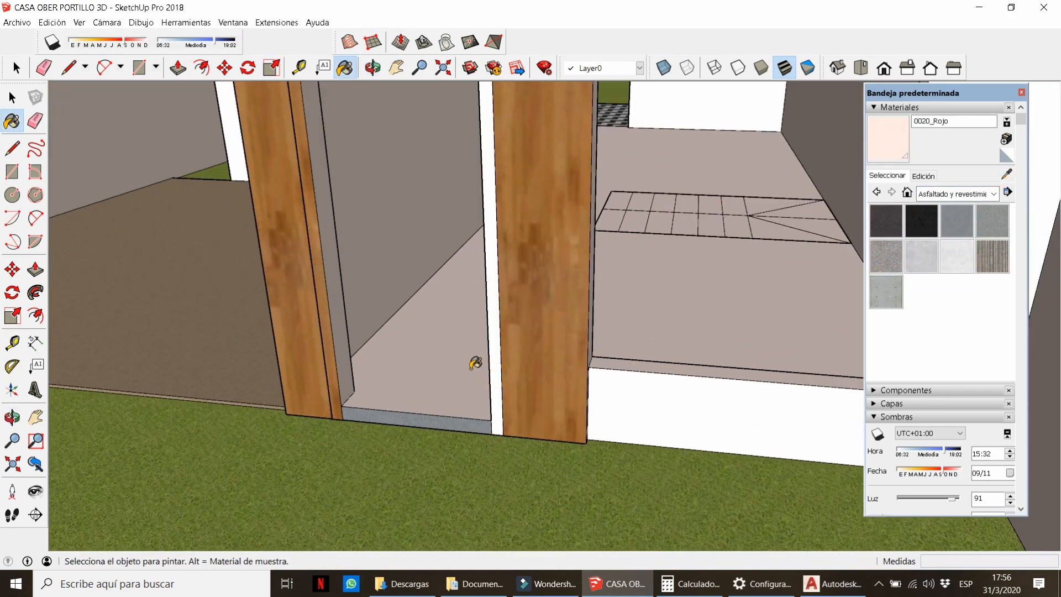
pyautogui.scroll(6, 492, 206)
# Extend the frame's top edge and erase the leftover stray edges around the frame.
pyautogui.press('l')
pyautogui.press('e')
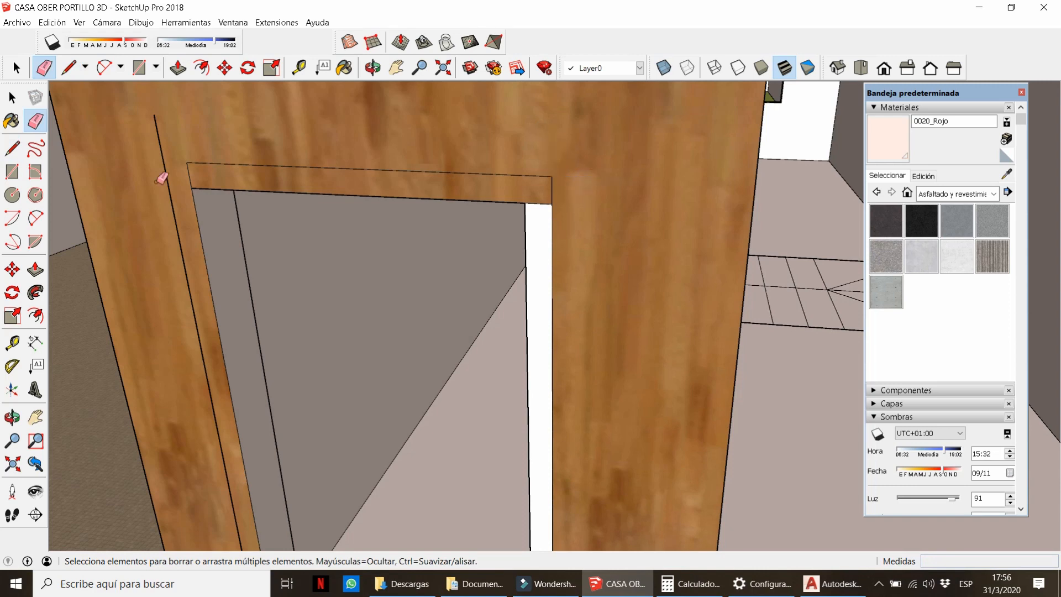
pyautogui.press('l')
pyautogui.click(187, 162)
pyautogui.click(140, 161)
pyautogui.press('e')
pyautogui.moveTo(145, 160); pyautogui.dragTo(160, 136)
pyautogui.click(188, 168)
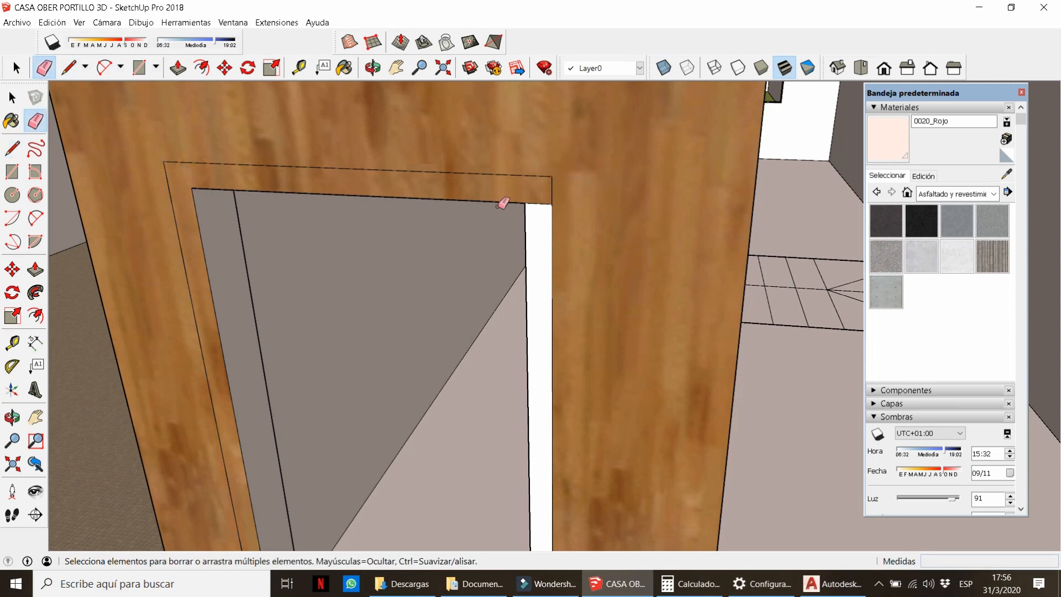
pyautogui.click(537, 200)
# Paint the door frame face and push/pull it out 0.05 m.
pyautogui.press('b')
pyautogui.click(537, 193)
pyautogui.scroll(-5, 537, 193)
pyautogui.scroll(3, 536, 227)
pyautogui.press('p')
pyautogui.click(533, 231)
pyautogui.write('.0')
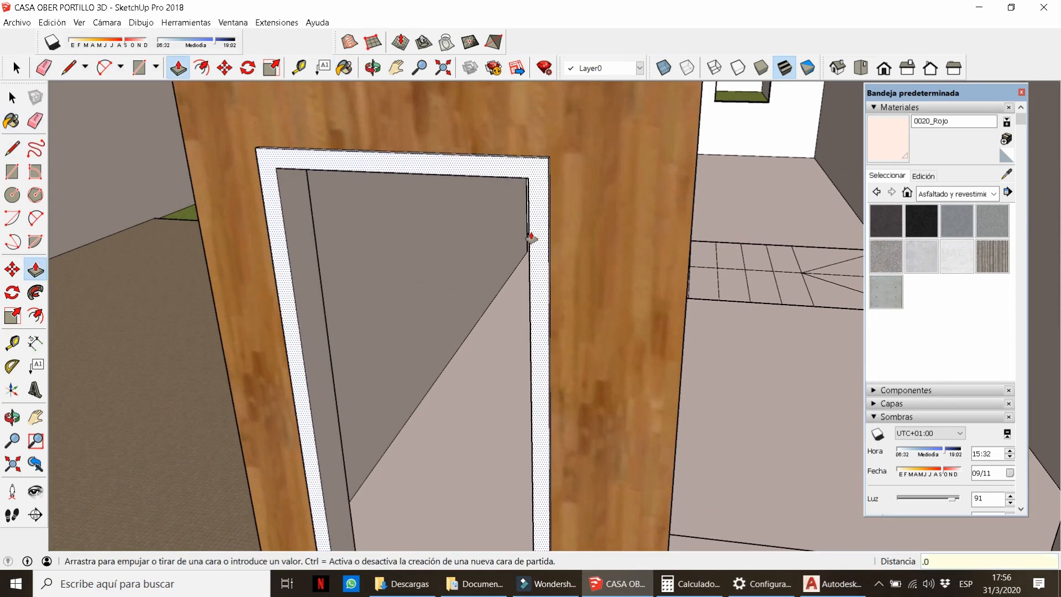
pyautogui.write('5')
pyautogui.press('Return')
# Orbit around the front and reopen the ground-floor group for editing.
pyautogui.scroll(-4, 530, 235)
pyautogui.press('space')
pyautogui.moveTo(530, 234); pyautogui.dragTo(722, 100, button='middle')
pyautogui.scroll(-4, 534, 260)
pyautogui.scroll(6, 536, 265)
pyautogui.doubleClick(542, 300)
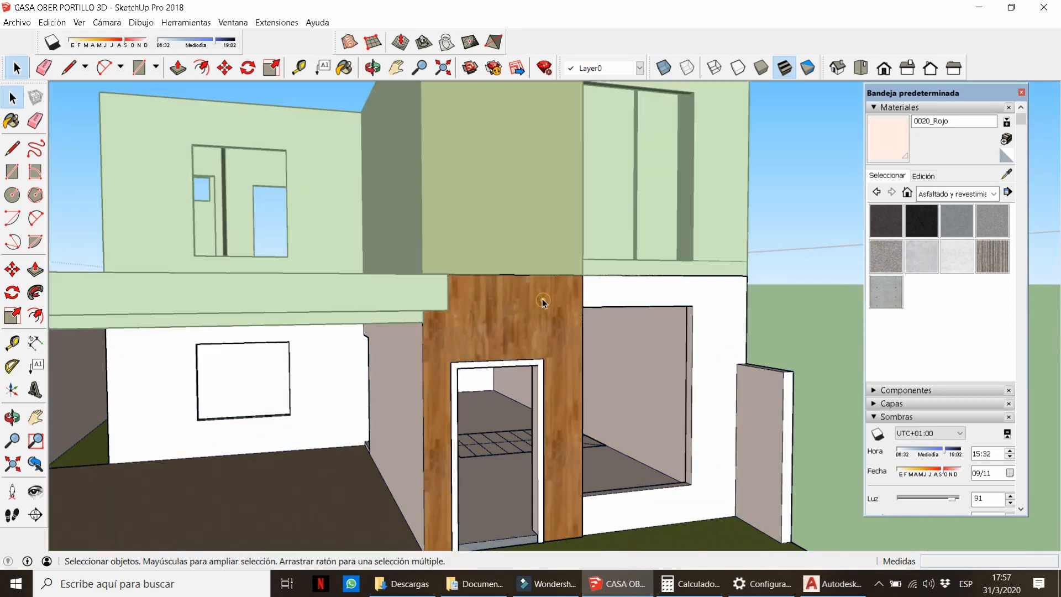
# Sample the wood material from the upper-floor panel.
pyautogui.click(528, 236)
pyautogui.doubleClick(528, 237)
pyautogui.click(812, 227)
pyautogui.press('b')
pyautogui.click(532, 182)
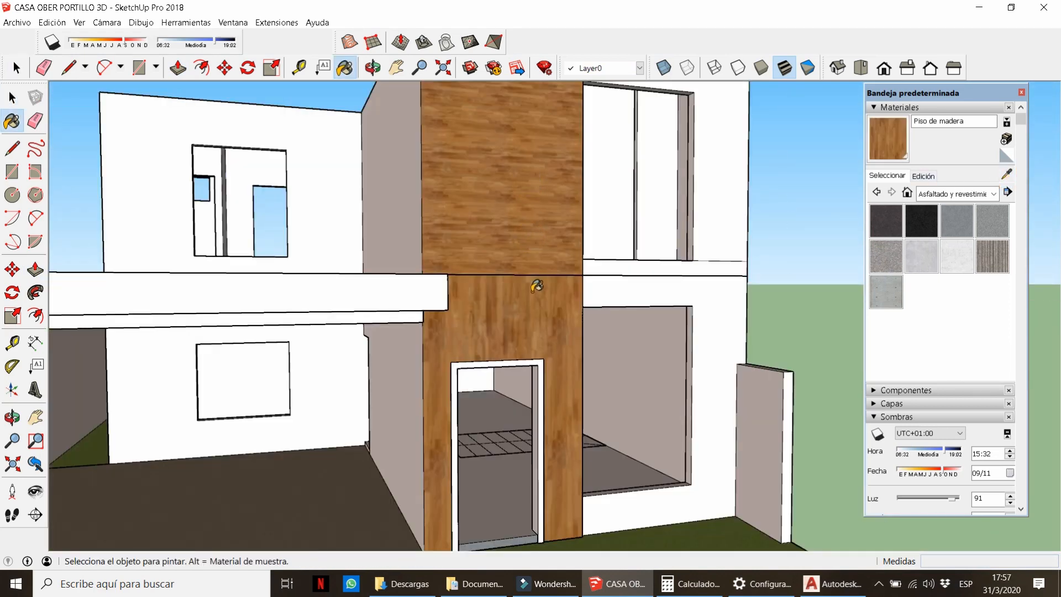
pyautogui.press('space')
# Rotate the wood texture on the ground-floor panel a quarter turn.
pyautogui.doubleClick(536, 322)
pyautogui.rightClick(536, 320)
pyautogui.moveTo(596, 479)
pyautogui.click(730, 480)
pyautogui.moveTo(579, 322); pyautogui.dragTo(475, 429)
pyautogui.press('Return')
# Paint the upper-floor panel with wood, then undo the unwanted fill.
pyautogui.click(503, 216)
pyautogui.click(503, 217)
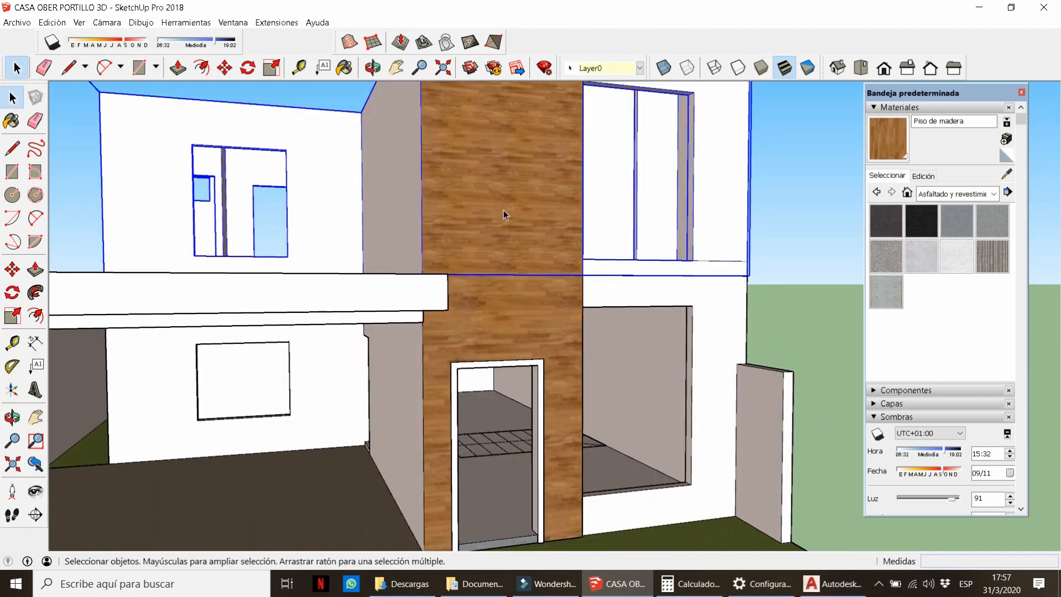
pyautogui.press('b')
pyautogui.click(1006, 175)
pyautogui.click(522, 314)
pyautogui.click(552, 171)
pyautogui.click(1008, 176)
pyautogui.hotkey('ctrl', 'z')
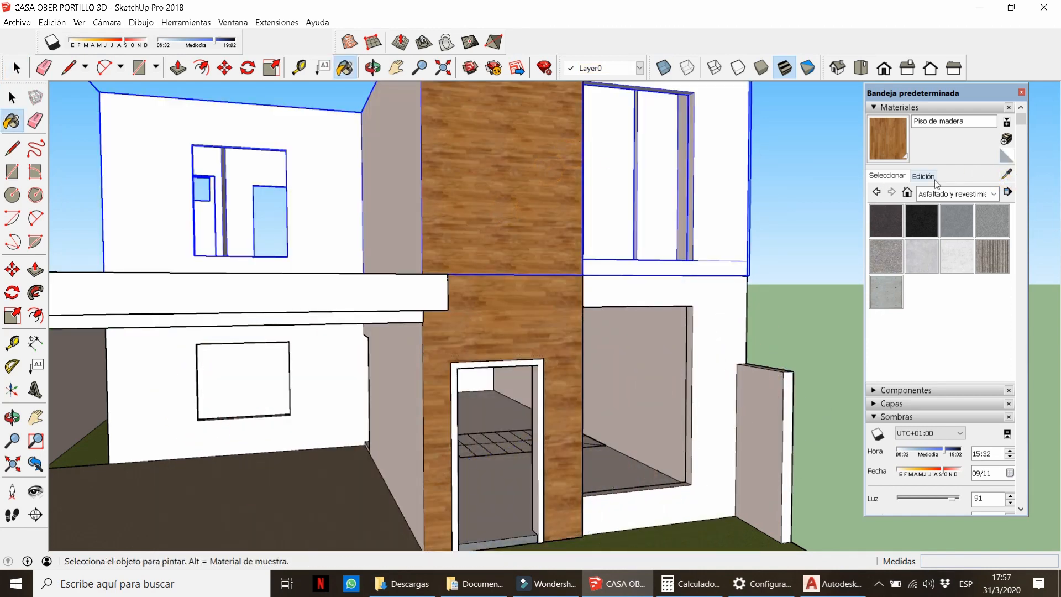
# Re-sample the wood material and check its edit settings.
pyautogui.click(923, 176)
pyautogui.click(887, 176)
pyautogui.click(1006, 174)
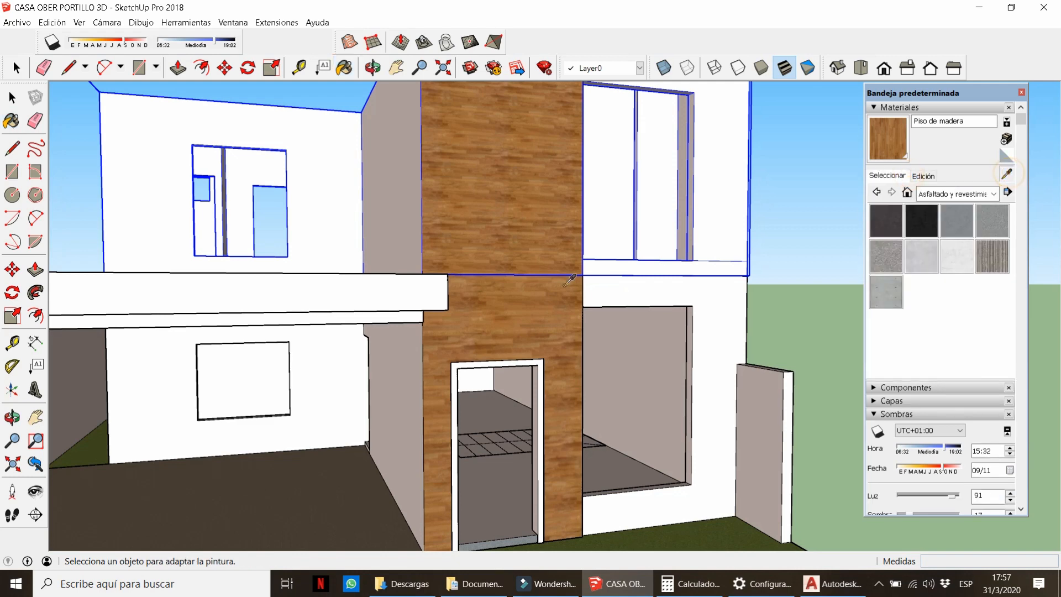
pyautogui.click(541, 310)
pyautogui.click(928, 175)
pyautogui.scroll(4, 566, 301)
pyautogui.press('space')
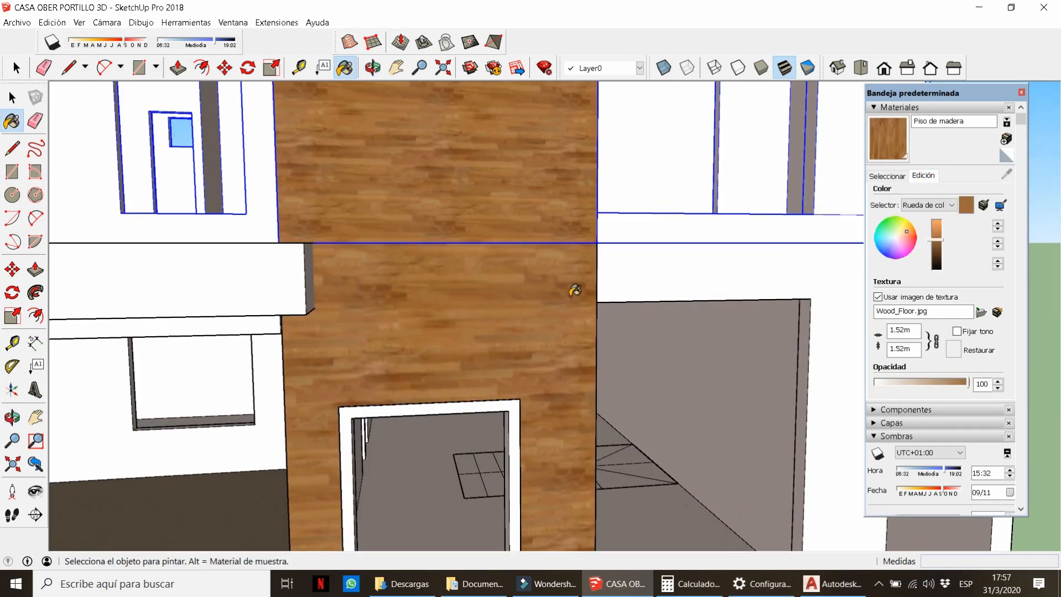
# Reposition the wood texture on the wall face so the grain runs vertically.
pyautogui.rightClick(524, 297)
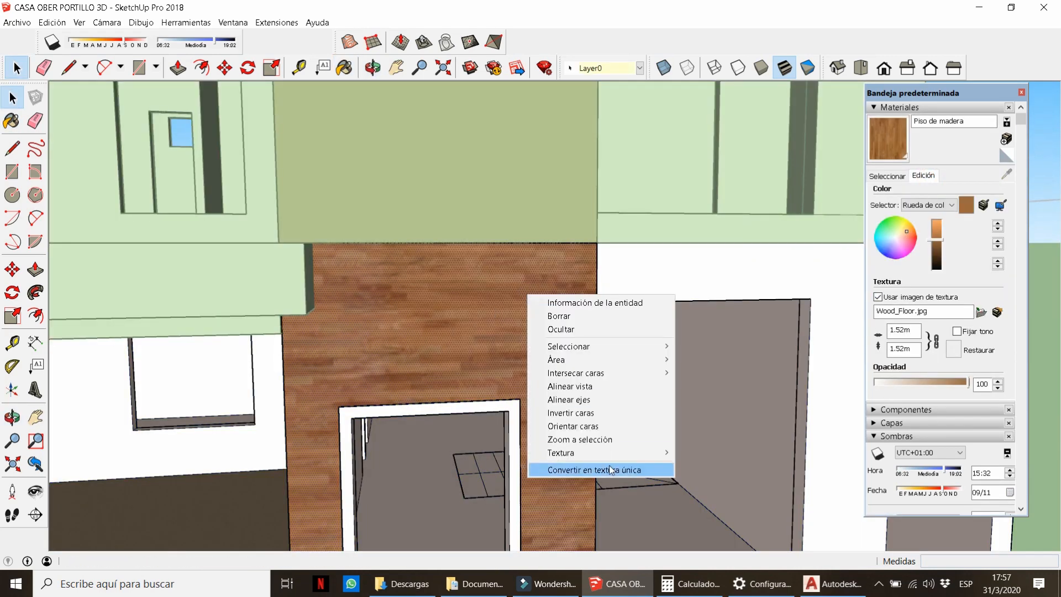
pyautogui.moveTo(608, 452)
pyautogui.click(701, 453)
pyautogui.moveTo(388, 525); pyautogui.dragTo(377, 488)
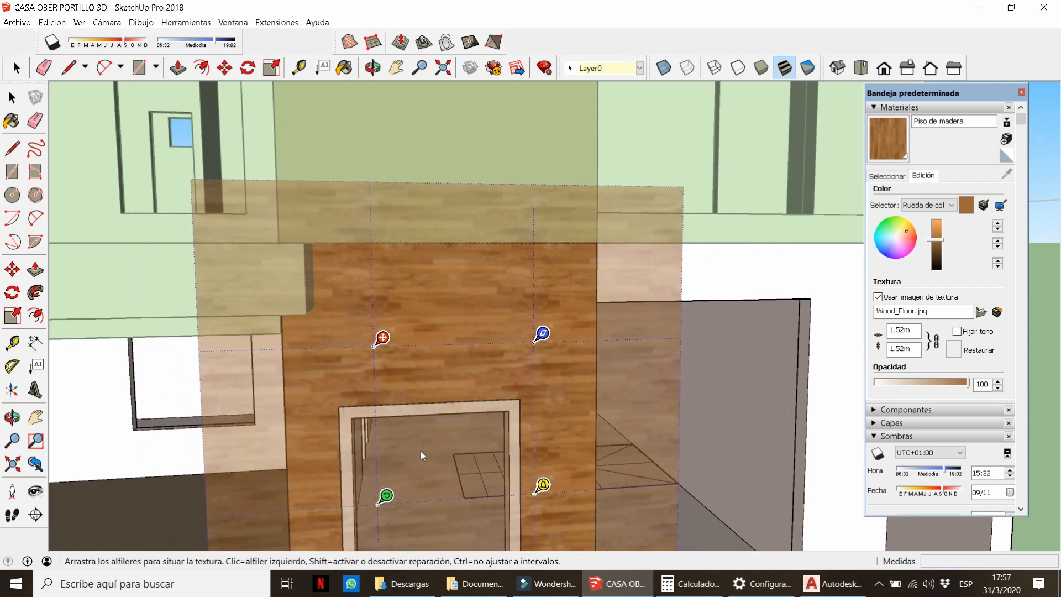
pyautogui.press('Return')
pyautogui.press('Escape')
# Orbit around the house to review the front and turn on shadows.
pyautogui.scroll(-5, 479, 392)
pyautogui.moveTo(479, 382); pyautogui.dragTo(343, 360, button='middle')
pyautogui.scroll(-5, 403, 254)
pyautogui.moveTo(402, 254); pyautogui.dragTo(602, 257, button='middle')
pyautogui.scroll(5, 513, 260)
pyautogui.moveTo(464, 298); pyautogui.dragTo(587, 373, button='middle')
pyautogui.scroll(-6, 422, 339)
pyautogui.click(52, 42)
pyautogui.scroll(5, 387, 321)
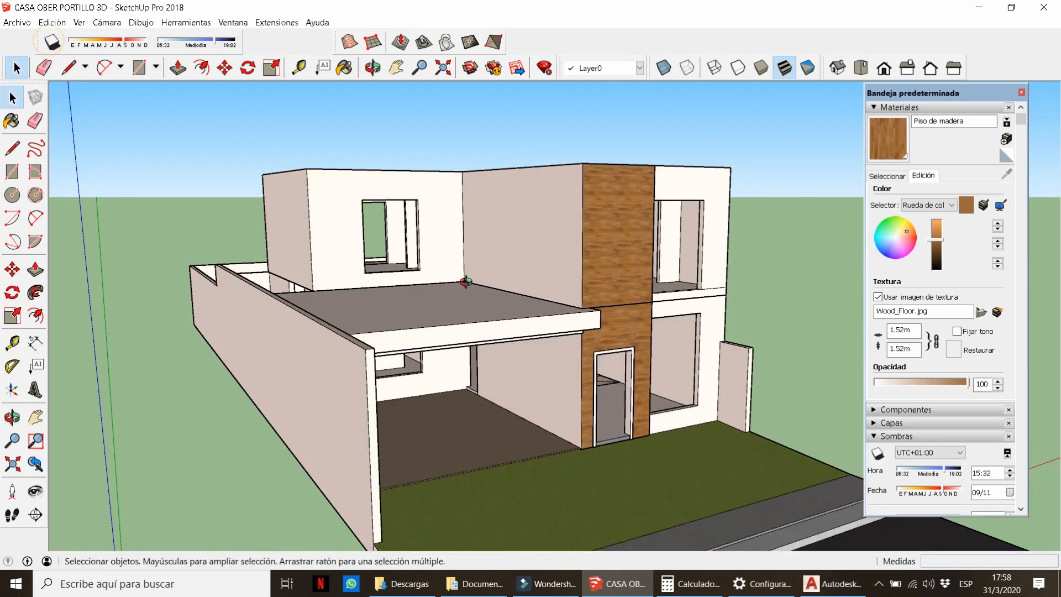
# Draw edges across the upper wall top at both ends of the front panel.
pyautogui.scroll(5, 663, 379)
pyautogui.press('l')
pyautogui.click(718, 289)
pyautogui.click(702, 275)
pyautogui.press('e')
pyautogui.press('l')
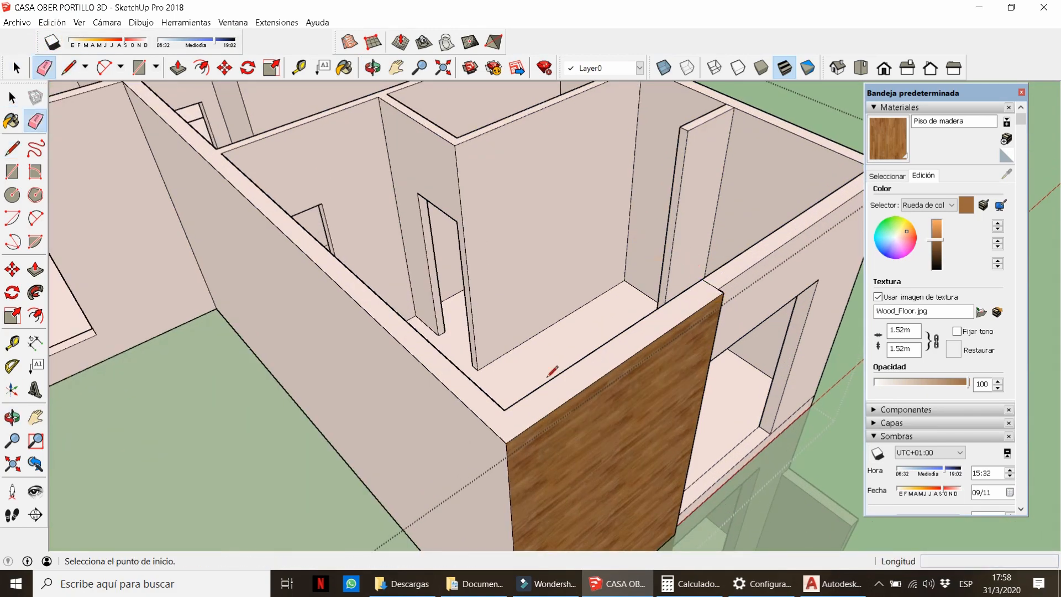
pyautogui.click(503, 410)
pyautogui.click(487, 422)
pyautogui.press('e')
# Split the upper wall side with a vertical line and paint the narrow strip with Piso de madera.
pyautogui.scroll(-5, 514, 287)
pyautogui.press('l')
pyautogui.scroll(2, 511, 286)
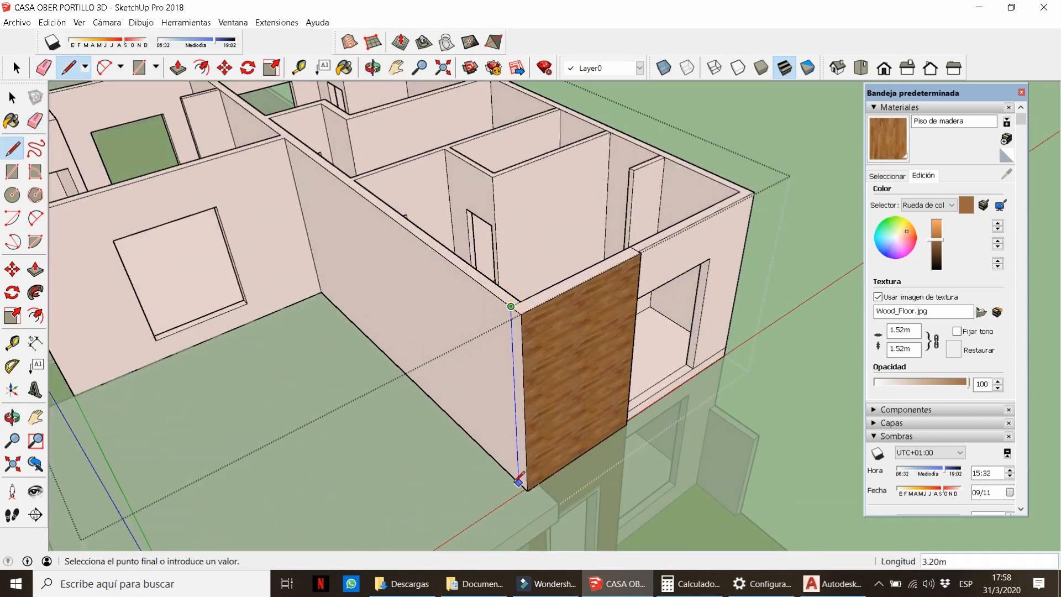
pyautogui.click(519, 483)
pyautogui.scroll(3, 518, 477)
pyautogui.press('b')
pyautogui.click(519, 449)
pyautogui.click(547, 148)
pyautogui.scroll(-5, 563, 307)
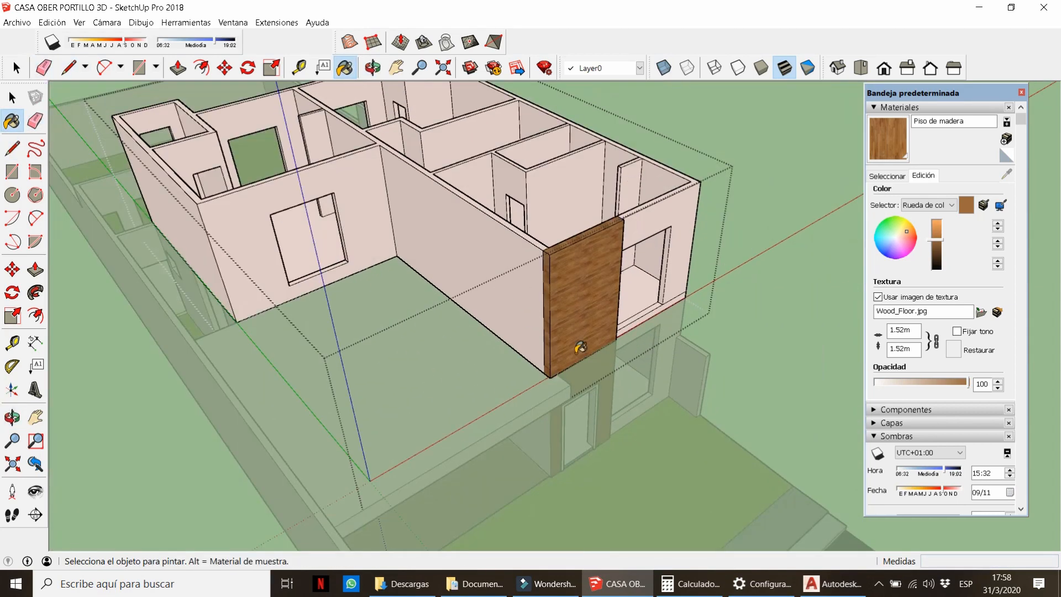
pyautogui.scroll(4, 553, 312)
# Measure the panel's narrow side with the Tape Measure and exit the group.
pyautogui.press('t')
pyautogui.click(542, 277)
pyautogui.press('space')
pyautogui.scroll(-6, 521, 272)
pyautogui.click(476, 358)
# Move the carport slab 15 units.
pyautogui.press('m')
pyautogui.click(540, 444)
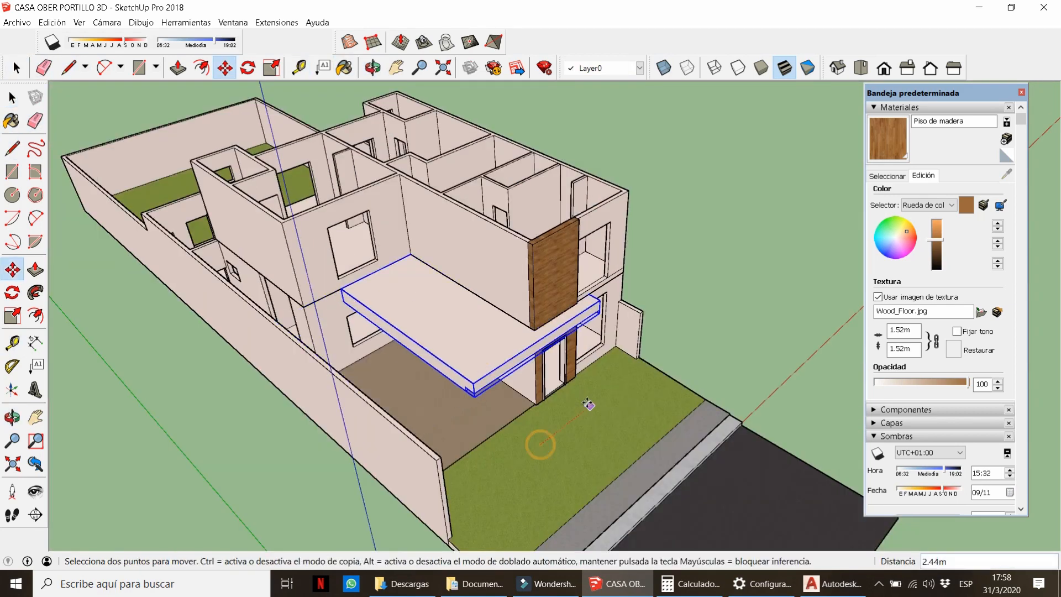
pyautogui.write('15')
pyautogui.press('Return')
pyautogui.press('space')
pyautogui.scroll(4, 535, 366)
# In the ground-floor group, split the wall with a vertical line and paint the narrow strip wood.
pyautogui.doubleClick(516, 315)
pyautogui.press('l')
pyautogui.click(519, 278)
pyautogui.click(518, 444)
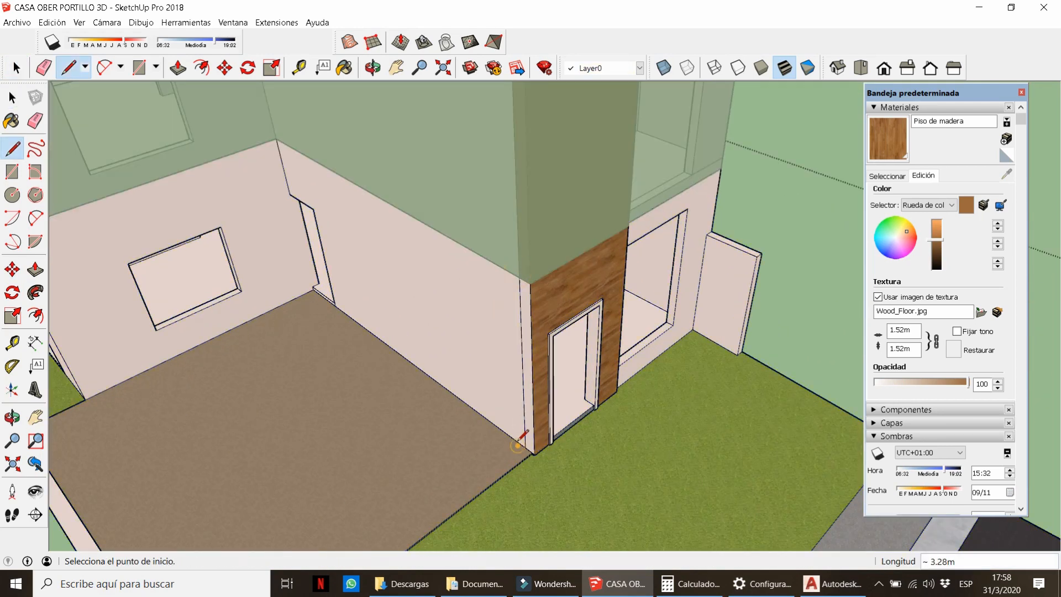
pyautogui.click(528, 381)
pyautogui.press('space')
pyautogui.scroll(-5, 527, 387)
pyautogui.click(710, 203)
# Reposition the carport slab, moving it 15 and 10, then 5 back over the carport.
pyautogui.press('m')
pyautogui.click(746, 270)
pyautogui.write('15')
pyautogui.press('Return')
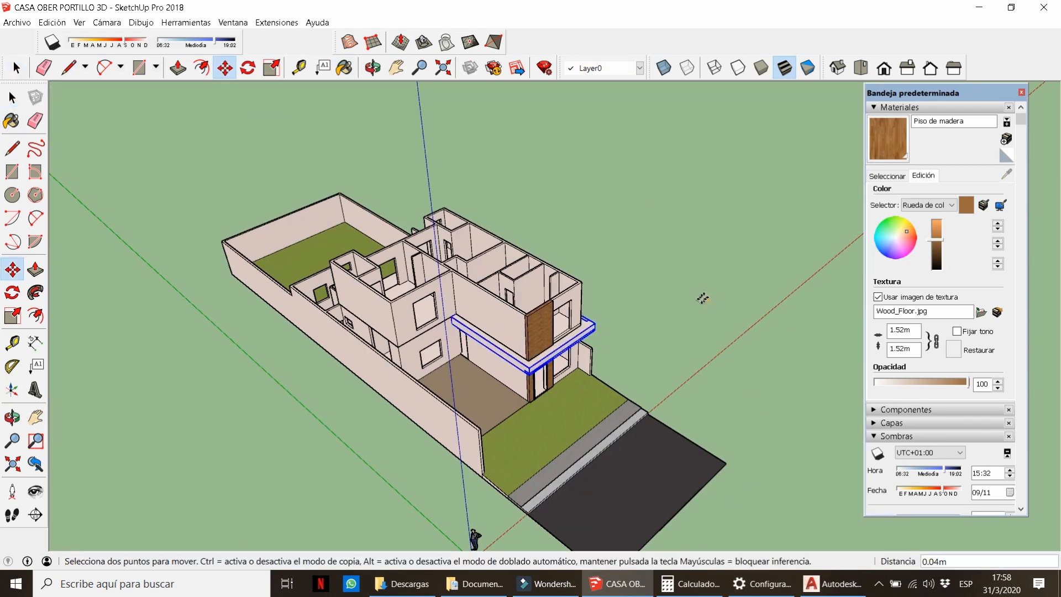
pyautogui.write('10')
pyautogui.press('Return')
pyautogui.click(689, 310)
pyautogui.write('5')
pyautogui.press('Return')
pyautogui.press('space')
pyautogui.click(705, 299)
# Inspect the slab corner and front elevation, ending in a raised view of the plan.
pyautogui.moveTo(706, 299); pyautogui.dragTo(459, 452, button='middle')
pyautogui.scroll(3, 564, 478)
pyautogui.scroll(5, 389, 274)
pyautogui.doubleClick(398, 285)
pyautogui.moveTo(398, 285); pyautogui.dragTo(469, 287, button='middle')
pyautogui.click(558, 346)
pyautogui.scroll(-6, 558, 348)
pyautogui.moveTo(558, 348); pyautogui.dragTo(463, 218, button='middle')
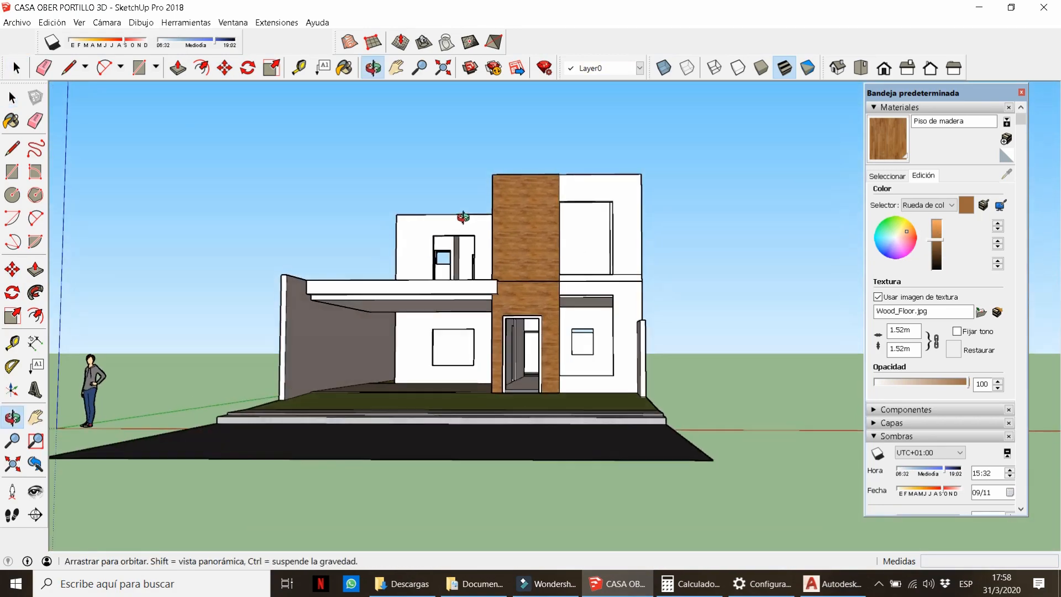
pyautogui.scroll(4, 398, 309)
pyautogui.moveTo(398, 310); pyautogui.dragTo(539, 443, button='middle')
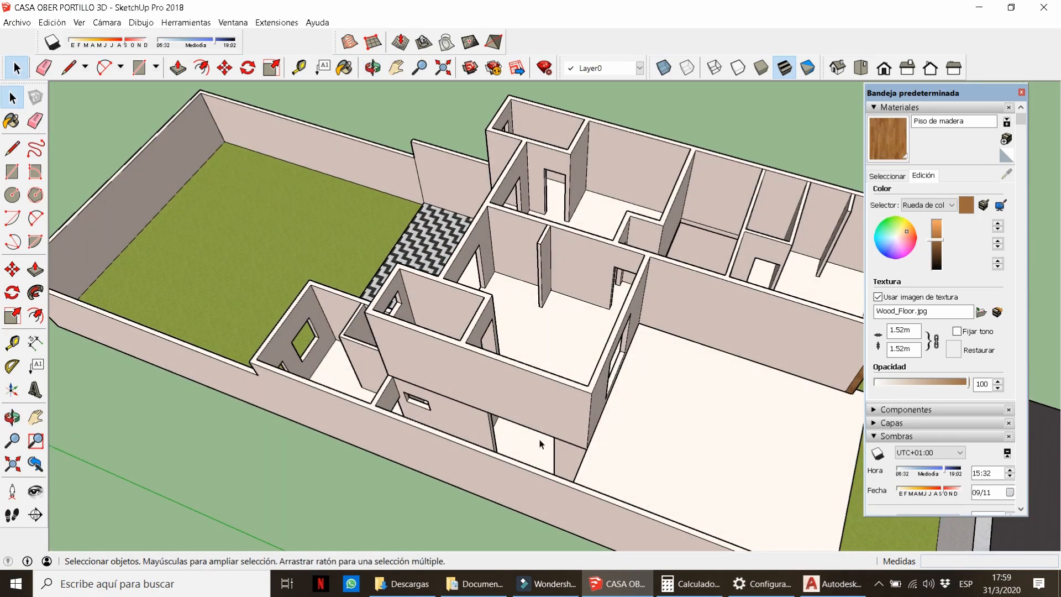
# Lift the upper-floor group 20 units up to expose the ground floor.
pyautogui.scroll(-3, 280, 232)
pyautogui.click(280, 232)
pyautogui.scroll(-3, 530, 304)
pyautogui.press('m')
pyautogui.click(652, 336)
pyautogui.write('20')
pyautogui.press('Return')
pyautogui.press('space')
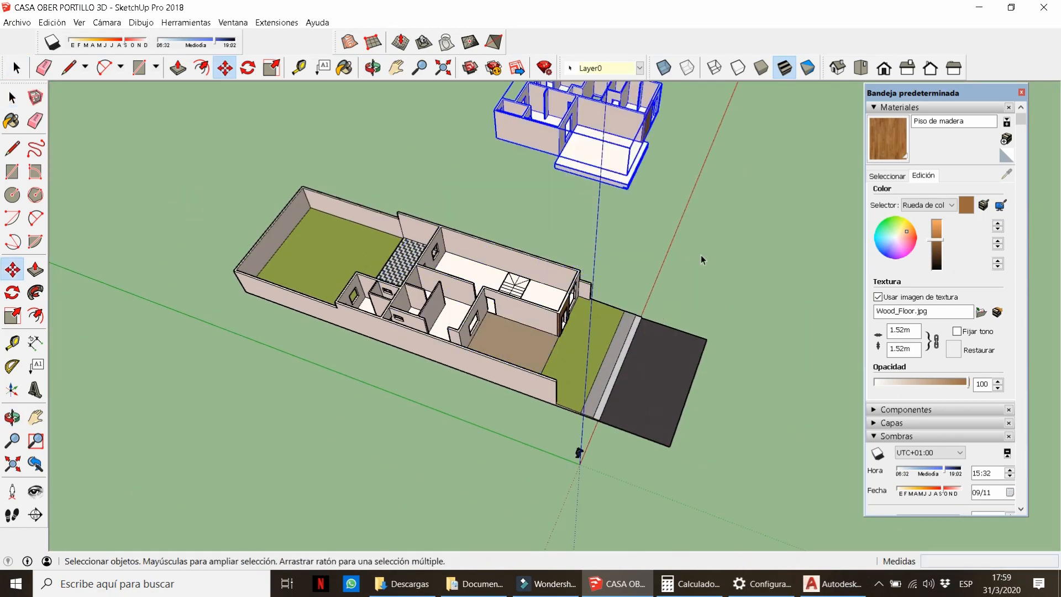
pyautogui.scroll(8, 464, 329)
# Inside the ground-floor group, raise the doorway threshold face 2.2 m.
pyautogui.doubleClick(460, 396)
pyautogui.moveTo(460, 397); pyautogui.dragTo(440, 442, button='middle')
pyautogui.press('p')
pyautogui.click(424, 413)
pyautogui.write('2.')
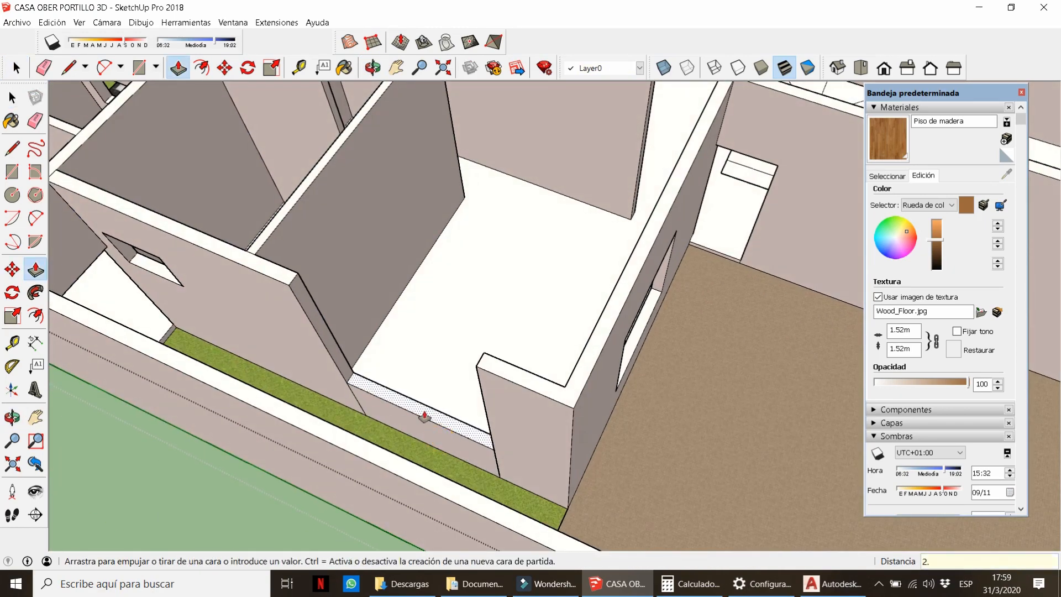
pyautogui.write('2')
pyautogui.press('Return')
# Copy the raised face 0.4 upward.
pyautogui.press('space')
pyautogui.doubleClick(391, 357)
pyautogui.scroll(2, 303, 313)
pyautogui.press('m')
pyautogui.press('ctrl')
pyautogui.click(325, 342)
pyautogui.write('.4')
pyautogui.press('Return')
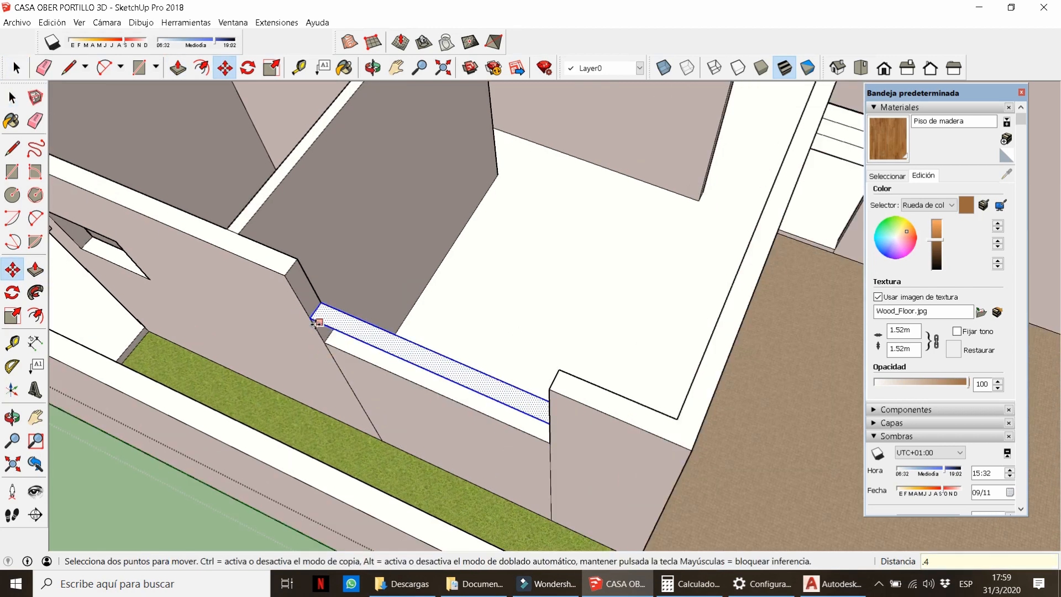
pyautogui.press('e')
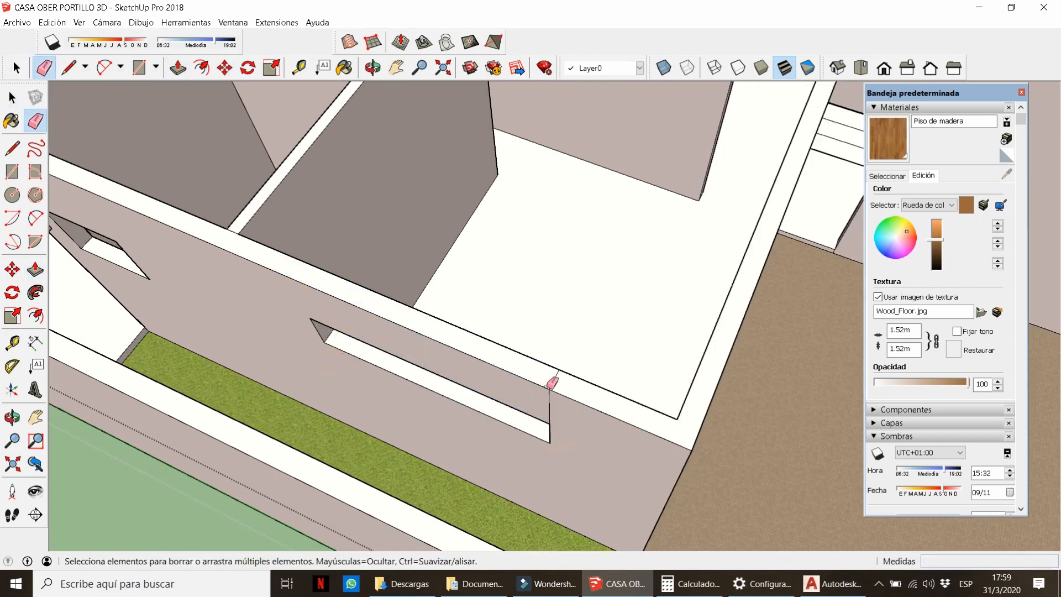
pyautogui.moveTo(552, 382)
pyautogui.mouseDown(button='middle')
pyautogui.moveTo(564, 379)
pyautogui.moveTo(450, 326)
pyautogui.mouseUp(button='middle')
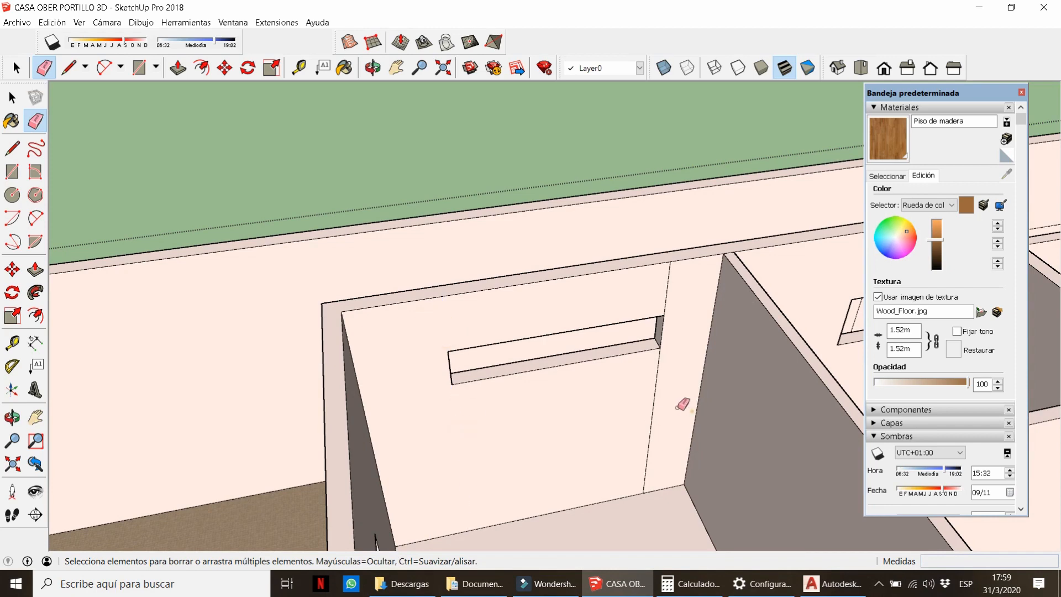
pyautogui.scroll(-6, 665, 294)
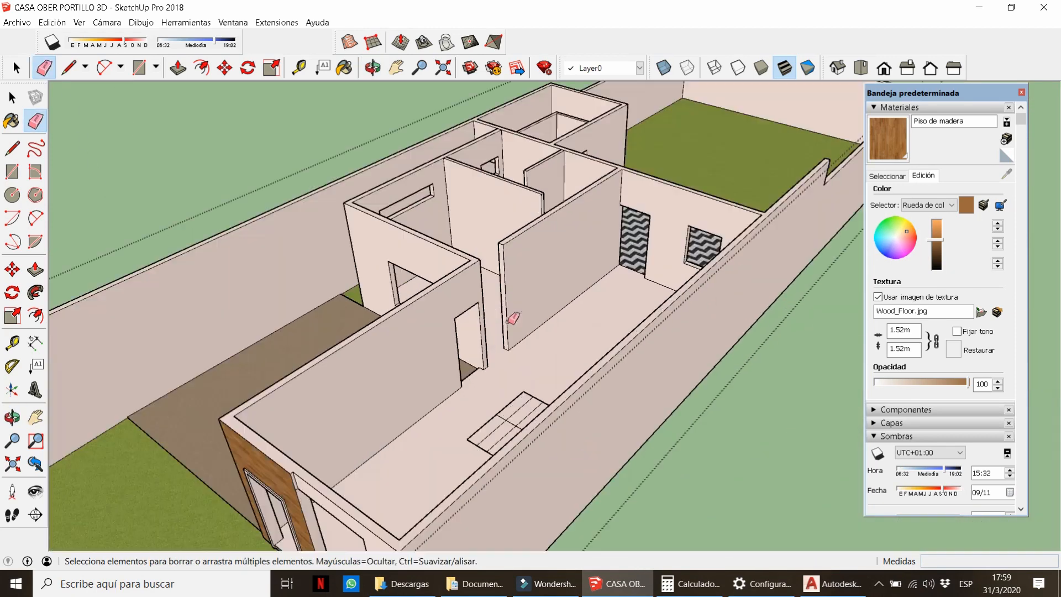
pyautogui.scroll(5, 513, 318)
# From a near top-down view, copy the wall's front vertical edge along the wall.
pyautogui.press('space')
pyautogui.press('m')
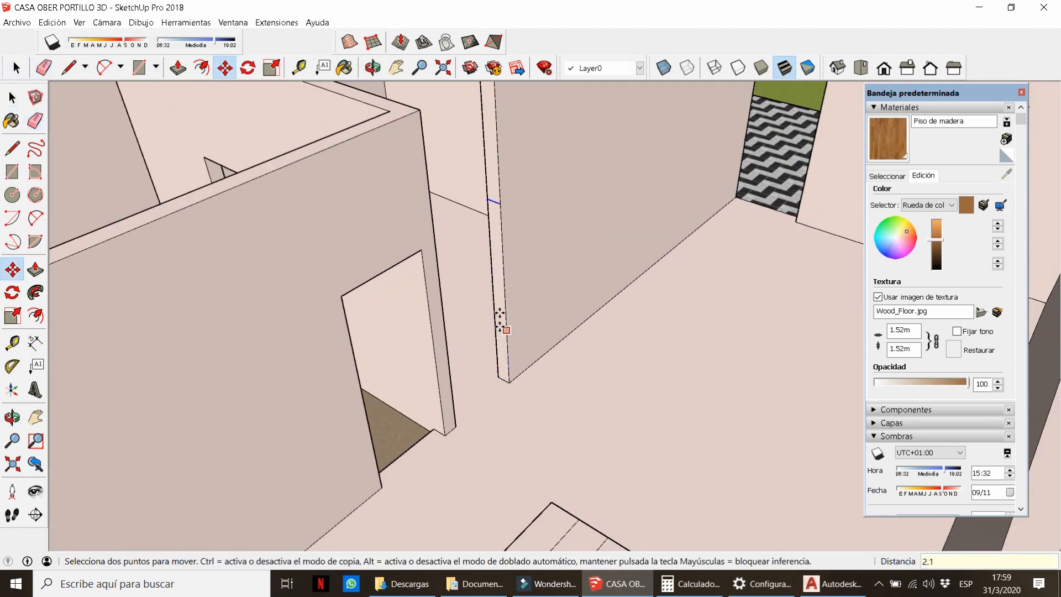
pyautogui.press('p')
pyautogui.press('e')
pyautogui.moveTo(426, 111)
pyautogui.mouseDown(button='middle')
pyautogui.moveTo(433, 277)
pyautogui.moveTo(500, 452)
pyautogui.mouseUp(button='middle')
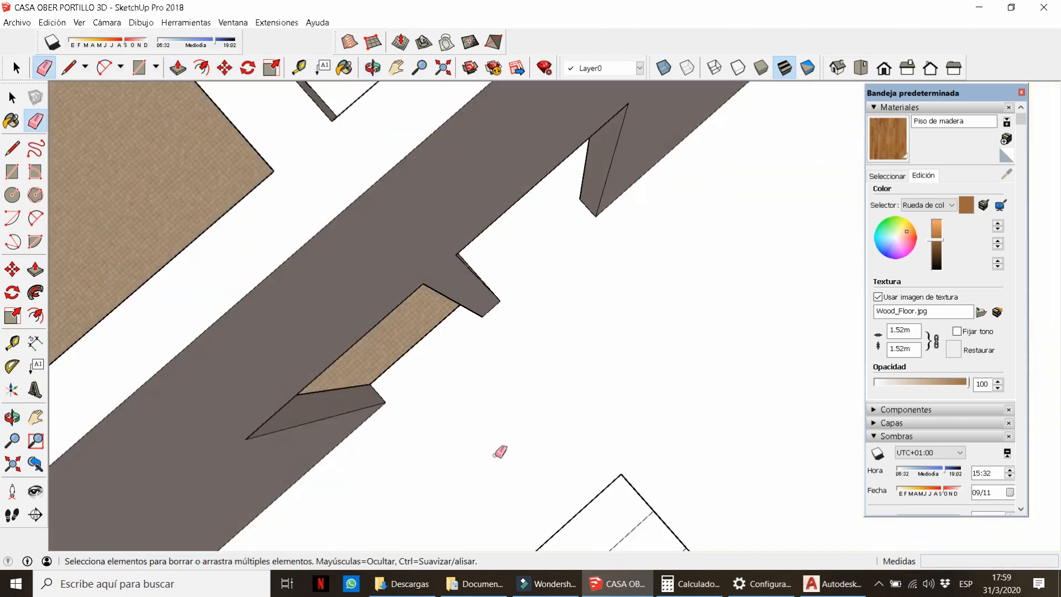
pyautogui.scroll(-6, 513, 420)
pyautogui.scroll(6, 504, 334)
pyautogui.press('space')
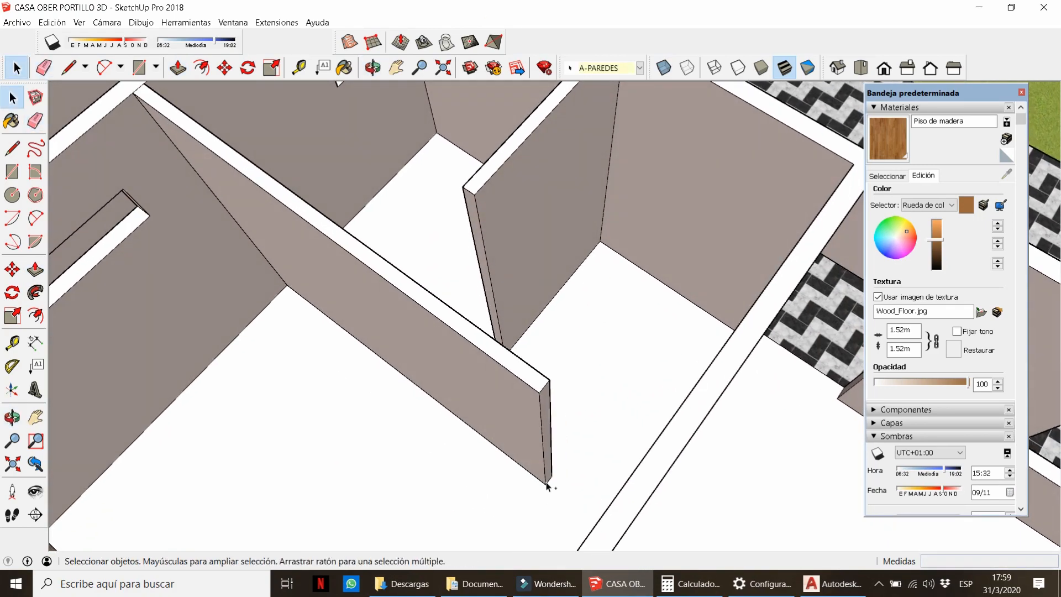
pyautogui.click(546, 484)
pyautogui.scroll(1, 548, 485)
pyautogui.scroll(2, 486, 313)
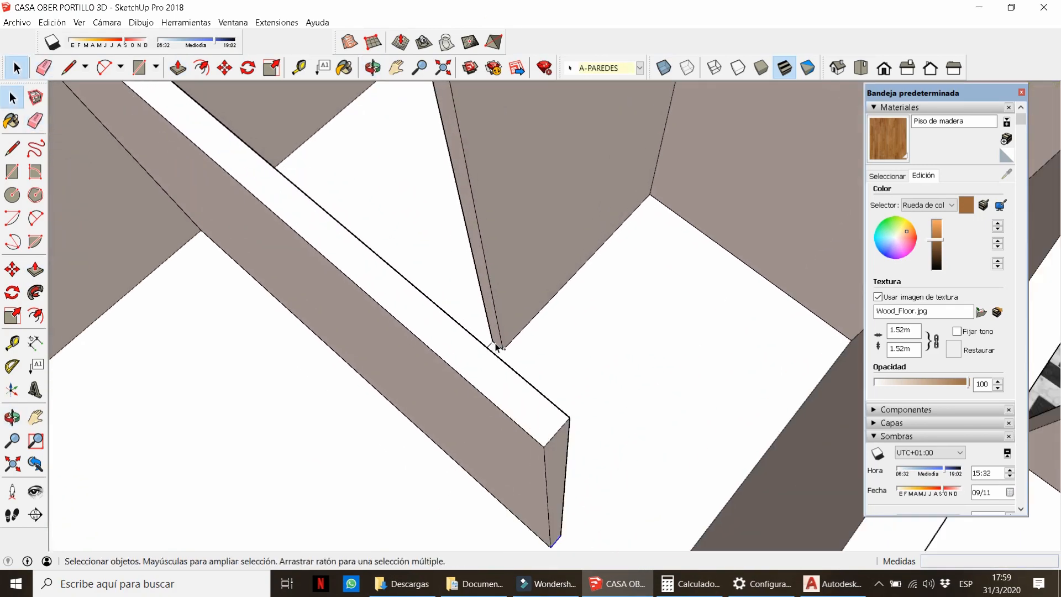
pyautogui.scroll(-3, 518, 347)
pyautogui.press('m')
pyautogui.press('ctrl')
pyautogui.click(542, 492)
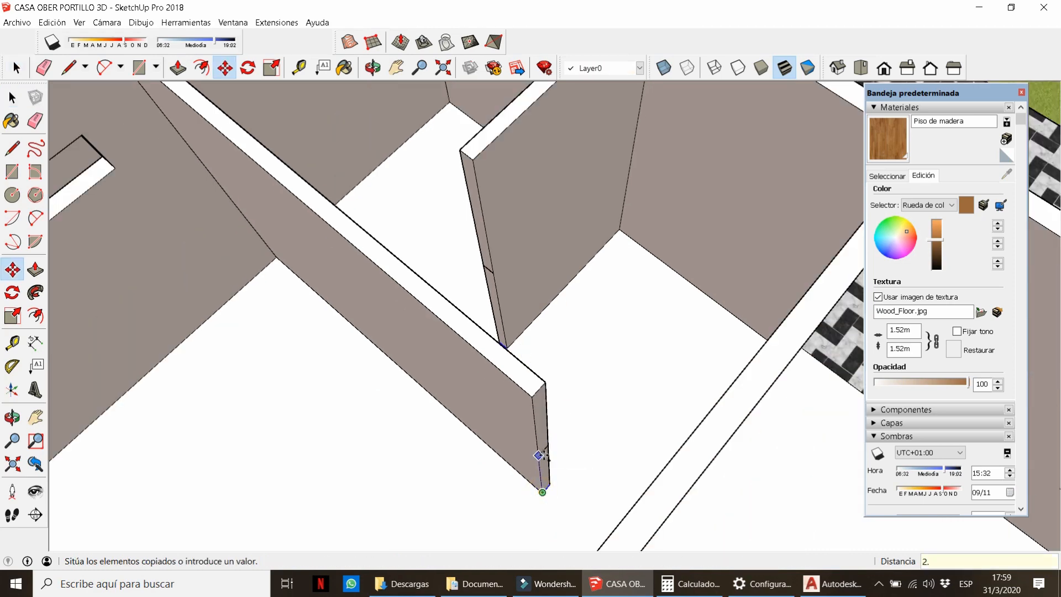
pyautogui.press('Return')
# Push/pull the wall end face to extend the partition 0.74 m to the far wall.
pyautogui.press('p')
pyautogui.click(543, 433)
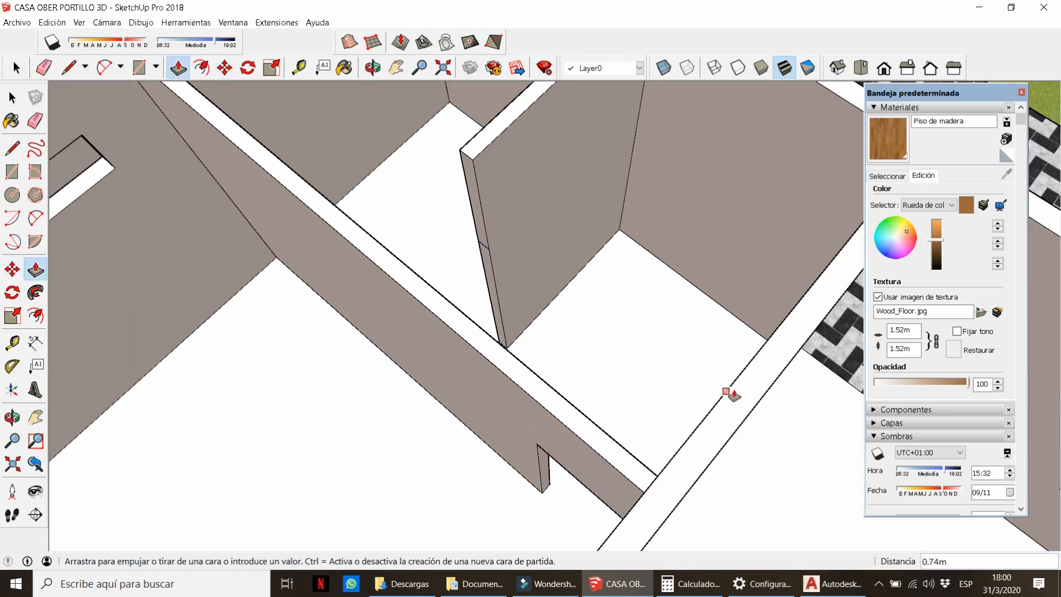
pyautogui.click(728, 389)
pyautogui.click(476, 216)
# Erase the three leftover junction edges where the wall sections meet.
pyautogui.click(489, 344)
pyautogui.scroll(-5, 489, 341)
pyautogui.scroll(4, 488, 334)
pyautogui.press('e')
pyautogui.click(563, 397)
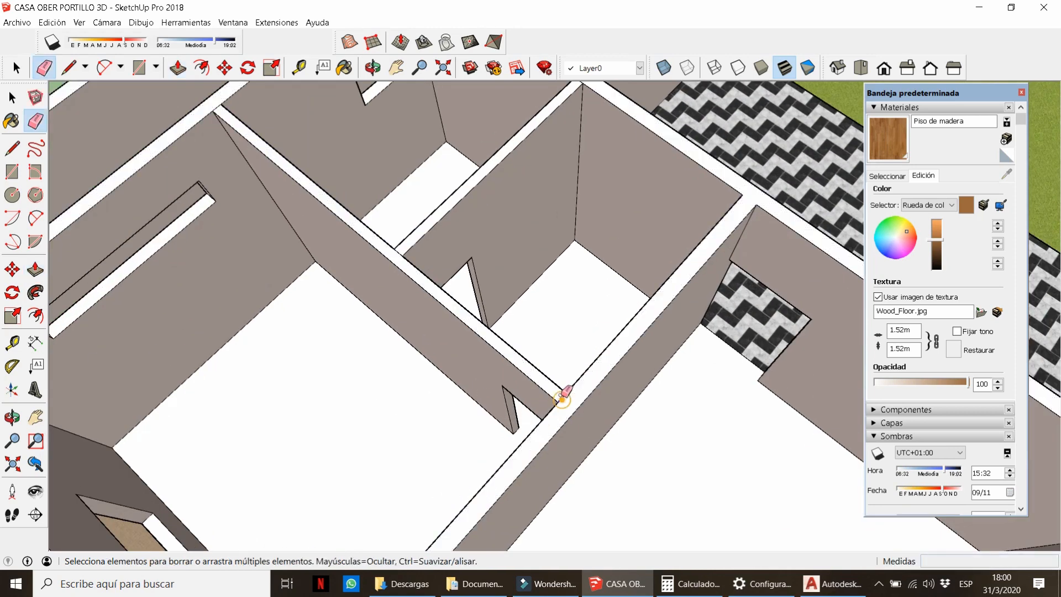
pyautogui.scroll(2, 400, 253)
pyautogui.click(401, 253)
pyautogui.scroll(-10, 406, 246)
pyautogui.press('b')
pyautogui.click(958, 192)
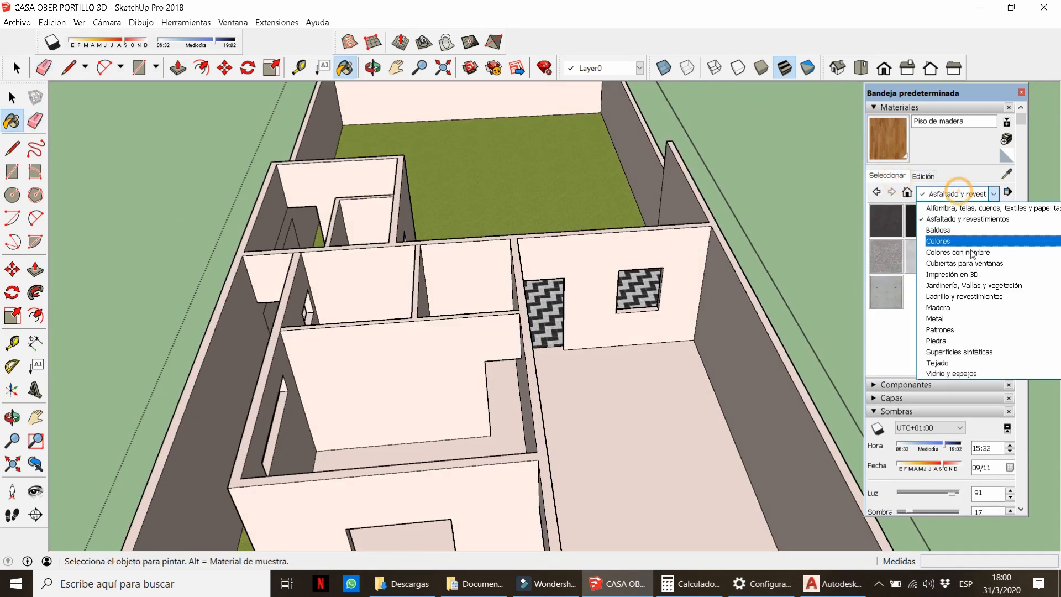
# Pick orange Color B03 from the Colores materials and paint the first upper-floor interior wall faces.
pyautogui.click(971, 253)
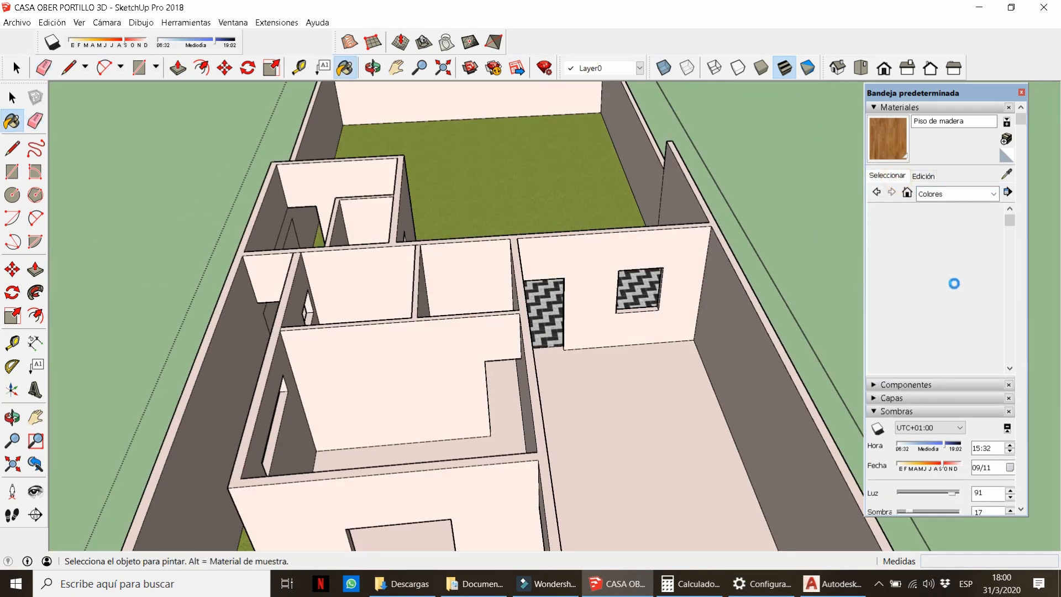
pyautogui.click(921, 327)
pyautogui.click(427, 351)
pyautogui.scroll(5, 427, 350)
pyautogui.moveTo(464, 310)
pyautogui.mouseDown(button='middle')
pyautogui.moveTo(426, 326)
pyautogui.moveTo(402, 295)
pyautogui.mouseUp(button='middle')
pyautogui.click(425, 269)
pyautogui.click(396, 297)
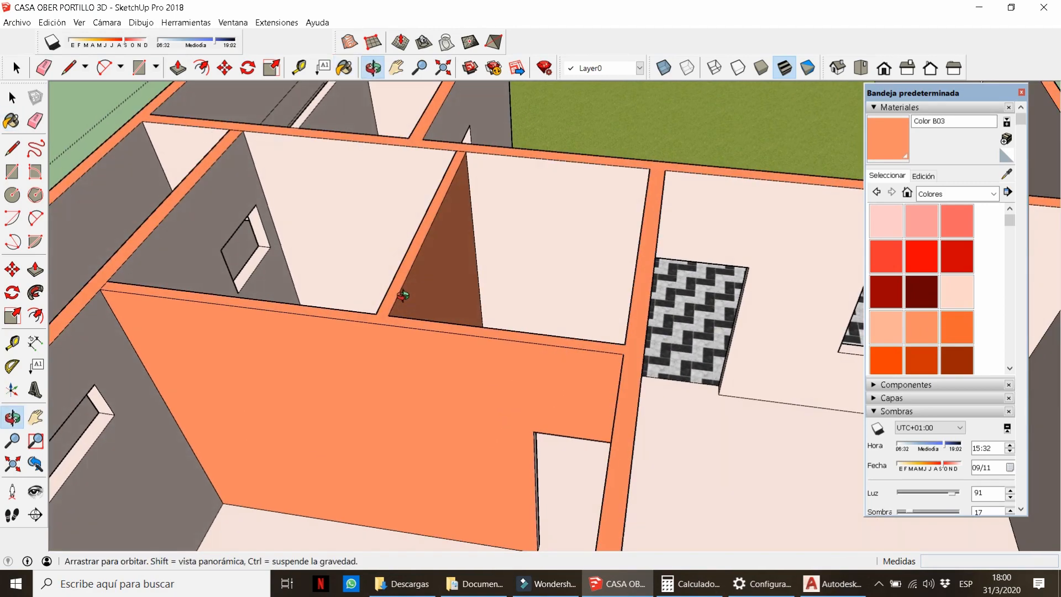
pyautogui.hotkey('ctrl', 'z')
pyautogui.press('l')
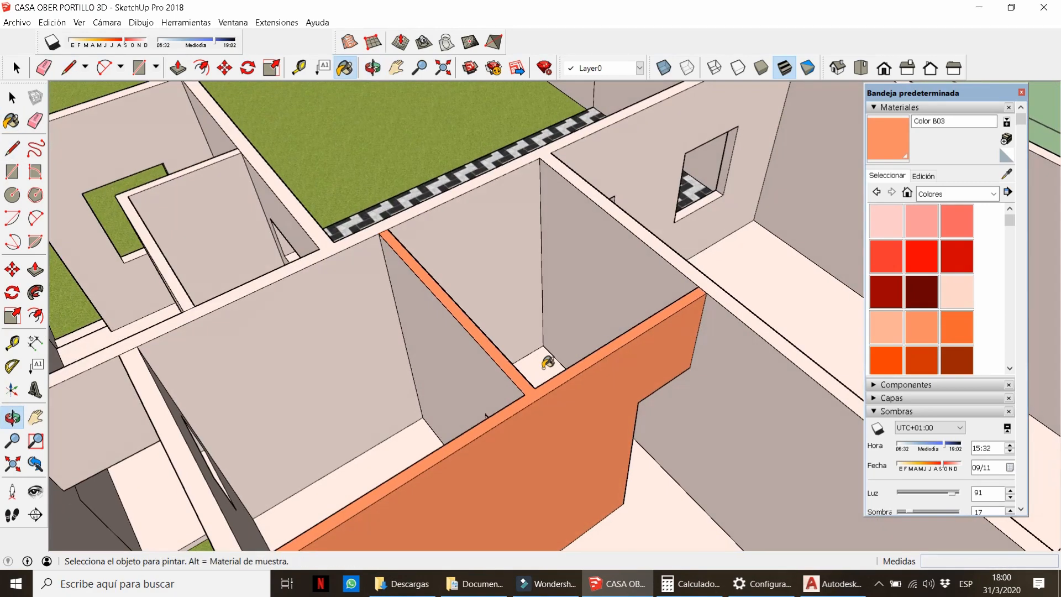
# Paint two more interior wall faces with orange Color B03.
pyautogui.scroll(-4, 511, 340)
pyautogui.moveTo(509, 339); pyautogui.dragTo(675, 276, button='middle')
pyautogui.scroll(-3, 675, 277)
pyautogui.scroll(4, 674, 276)
pyautogui.click(751, 248)
pyautogui.click(772, 330)
pyautogui.moveTo(772, 330)
pyautogui.mouseDown(button='middle')
pyautogui.moveTo(448, 309)
pyautogui.moveTo(402, 294)
pyautogui.mouseUp(button='middle')
pyautogui.scroll(-3, 402, 294)
# Move the upper-floor group 20 along the red axis onto the ground floor.
pyautogui.press('space')
pyautogui.scroll(-5, 401, 293)
pyautogui.moveTo(558, 332); pyautogui.dragTo(618, 332, button='middle')
pyautogui.click(657, 342)
pyautogui.press('m')
pyautogui.click(691, 392)
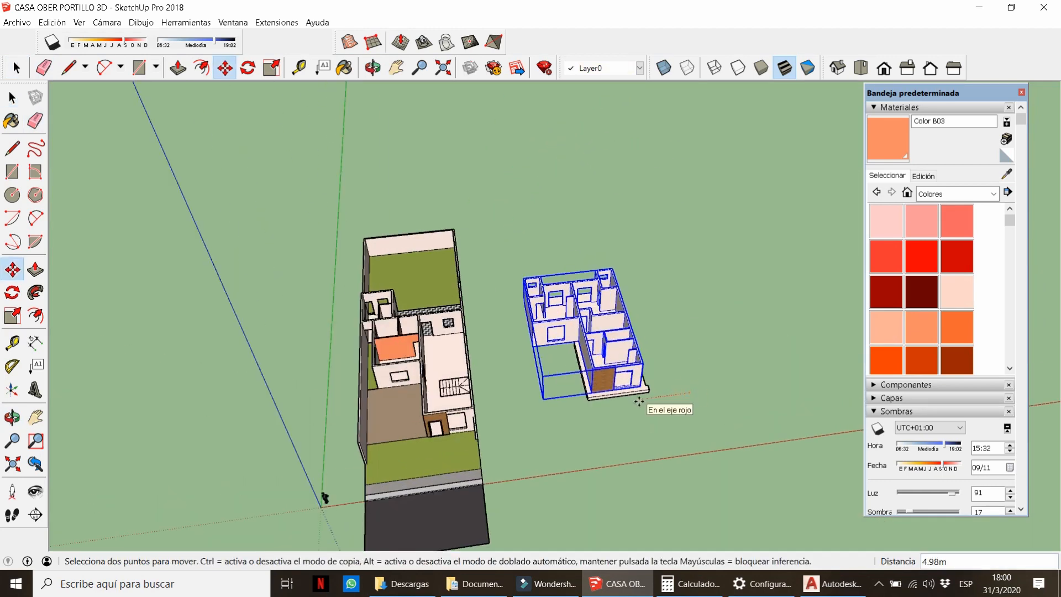
pyautogui.write('25')
pyautogui.press('Return')
pyautogui.press('space')
pyautogui.hotkey('ctrl', 'z')
pyautogui.press('m')
pyautogui.click(706, 439)
pyautogui.write('20')
pyautogui.press('Return')
pyautogui.press('space')
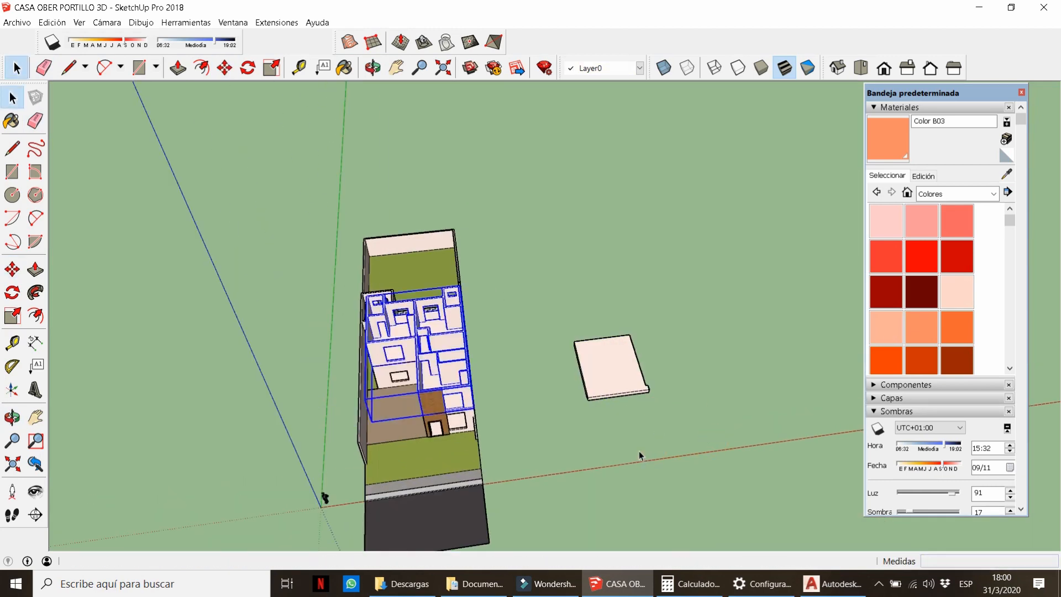
pyautogui.scroll(10, 408, 353)
# Paint further interior walls, the front wall, pillar face and partition panel orange.
pyautogui.press('l')
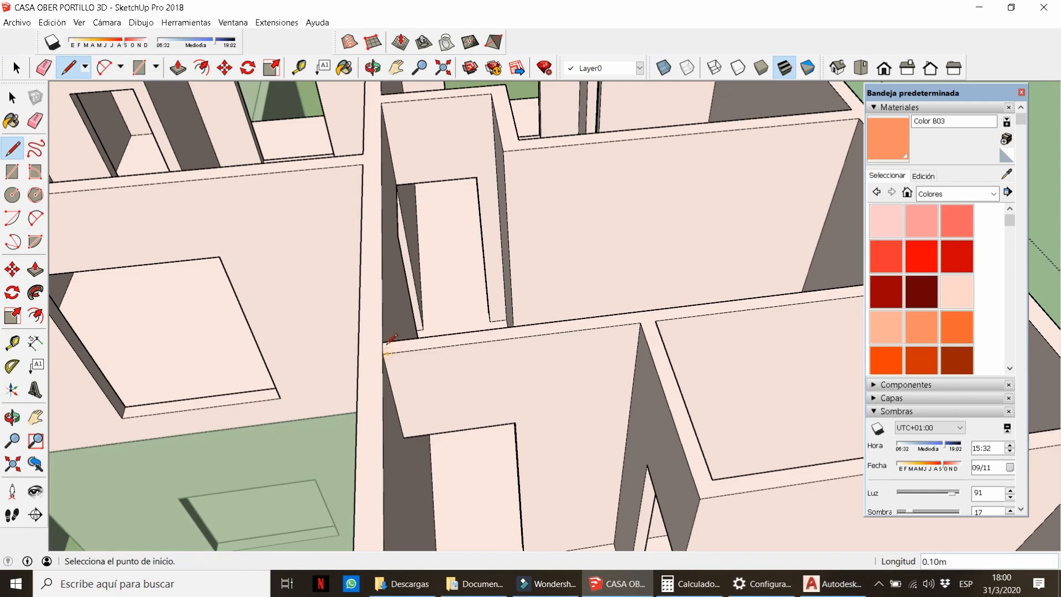
pyautogui.scroll(-6, 391, 338)
pyautogui.press('b')
pyautogui.click(523, 327)
pyautogui.click(577, 288)
pyautogui.click(583, 359)
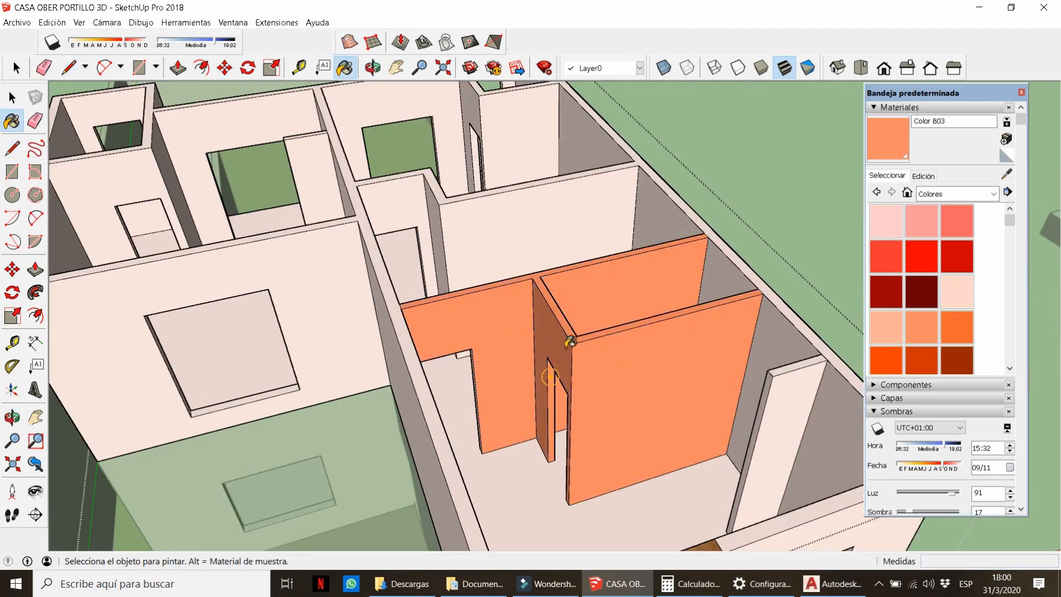
pyautogui.moveTo(568, 341); pyautogui.dragTo(585, 344, button='middle')
pyautogui.click(792, 387)
pyautogui.click(798, 369)
pyautogui.scroll(-5, 502, 329)
pyautogui.moveTo(502, 328); pyautogui.dragTo(851, 309, button='middle')
pyautogui.scroll(5, 663, 221)
pyautogui.click(612, 206)
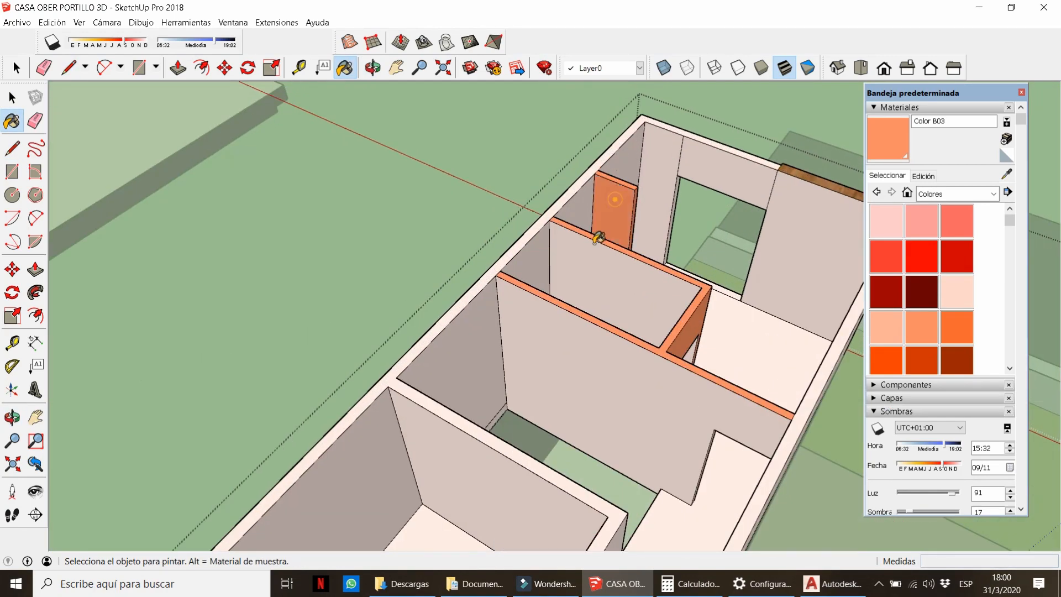
pyautogui.click(603, 255)
pyautogui.click(577, 359)
# Switch to orange Color C04 and paint three left-room walls.
pyautogui.press('e')
pyautogui.click(682, 155)
pyautogui.moveTo(682, 155)
pyautogui.mouseDown(button='middle')
pyautogui.moveTo(352, 224)
pyautogui.moveTo(33, 348)
pyautogui.mouseUp(button='middle')
pyautogui.scroll(-8, 391, 499)
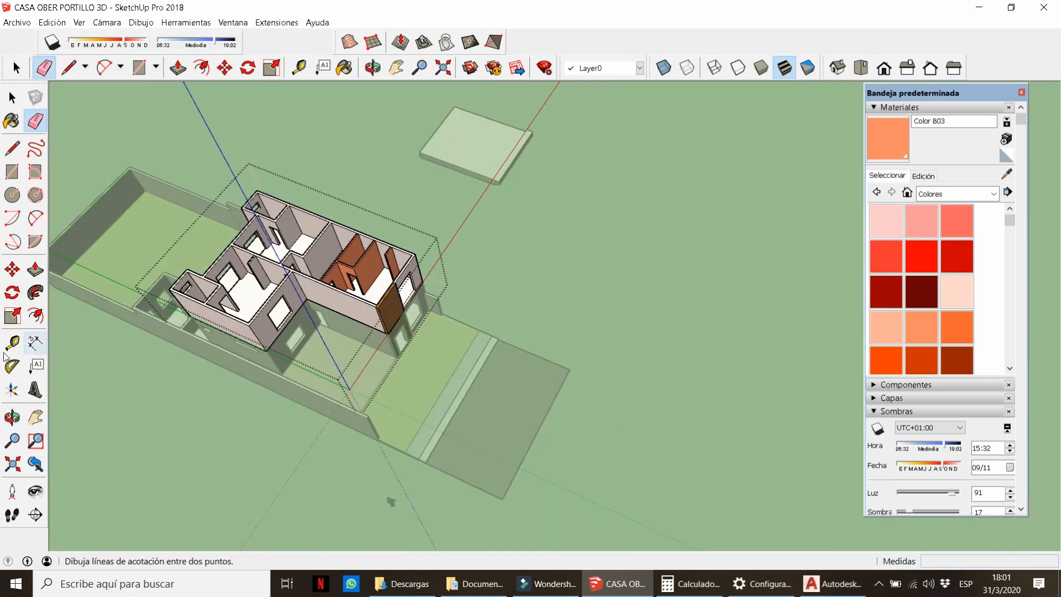
pyautogui.moveTo(391, 500); pyautogui.dragTo(550, 359, button='middle')
pyautogui.scroll(7, 398, 310)
pyautogui.moveTo(398, 310)
pyautogui.mouseDown(button='middle')
pyautogui.moveTo(347, 334)
pyautogui.moveTo(431, 294)
pyautogui.moveTo(423, 218)
pyautogui.mouseUp(button='middle')
pyautogui.scroll(-2, 927, 302)
pyautogui.click(924, 302)
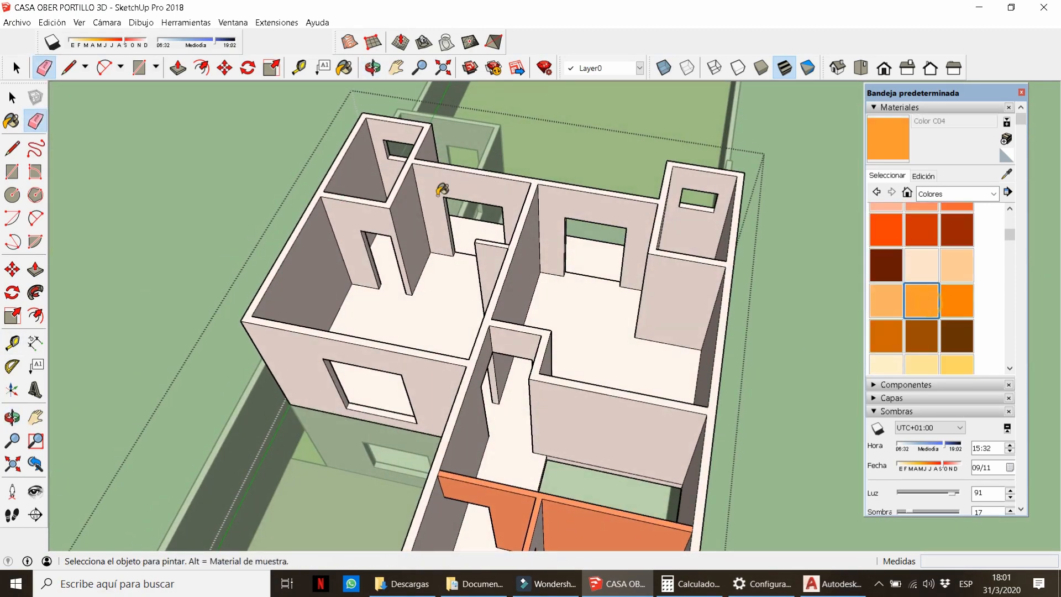
pyautogui.scroll(2, 368, 204)
pyautogui.click(364, 221)
pyautogui.click(404, 188)
pyautogui.click(780, 315)
# Paint a right-room wall and the left room's door jamb with Color C04.
pyautogui.moveTo(780, 315); pyautogui.dragTo(829, 219, button='middle')
pyautogui.click(732, 221)
pyautogui.moveTo(406, 247); pyautogui.dragTo(309, 243, button='middle')
pyautogui.scroll(3, 359, 225)
pyautogui.click(359, 225)
pyautogui.scroll(-4, 359, 225)
pyautogui.scroll(-1, 507, 260)
pyautogui.scroll(-8, 509, 261)
# Exit the edited group and turn shadows on with the time set to 12:07.
pyautogui.press('space')
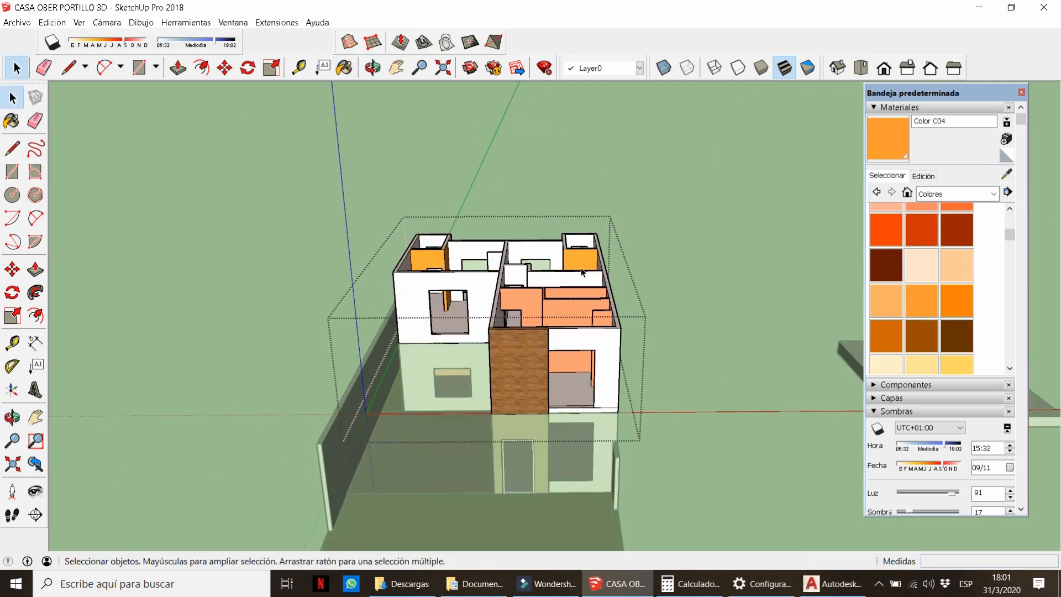
pyautogui.click(718, 266)
pyautogui.moveTo(575, 464); pyautogui.dragTo(552, 331, button='middle')
pyautogui.click(52, 42)
pyautogui.moveTo(409, 387); pyautogui.dragTo(210, 204, button='middle')
pyautogui.click(193, 41)
pyautogui.scroll(-3, 418, 367)
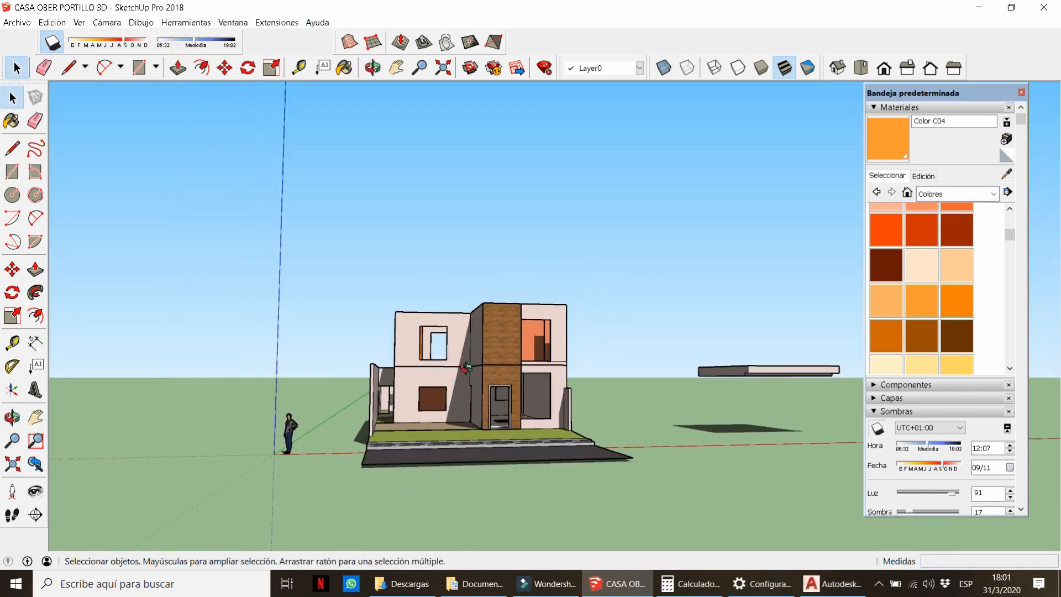
# Move the floating slab 20 onto the house as the carport roof.
pyautogui.click(768, 365)
pyautogui.moveTo(418, 367); pyautogui.dragTo(470, 265, button='middle')
pyautogui.press('m')
pyautogui.click(796, 422)
pyautogui.write('20')
pyautogui.press('Return')
pyautogui.press('space')
pyautogui.click(765, 424)
pyautogui.scroll(5, 470, 375)
# Set the shadow date to 10/31 and the shadow time to 12:20.
pyautogui.click(84, 44)
pyautogui.moveTo(84, 44); pyautogui.dragTo(200, 58)
pyautogui.click(181, 42)
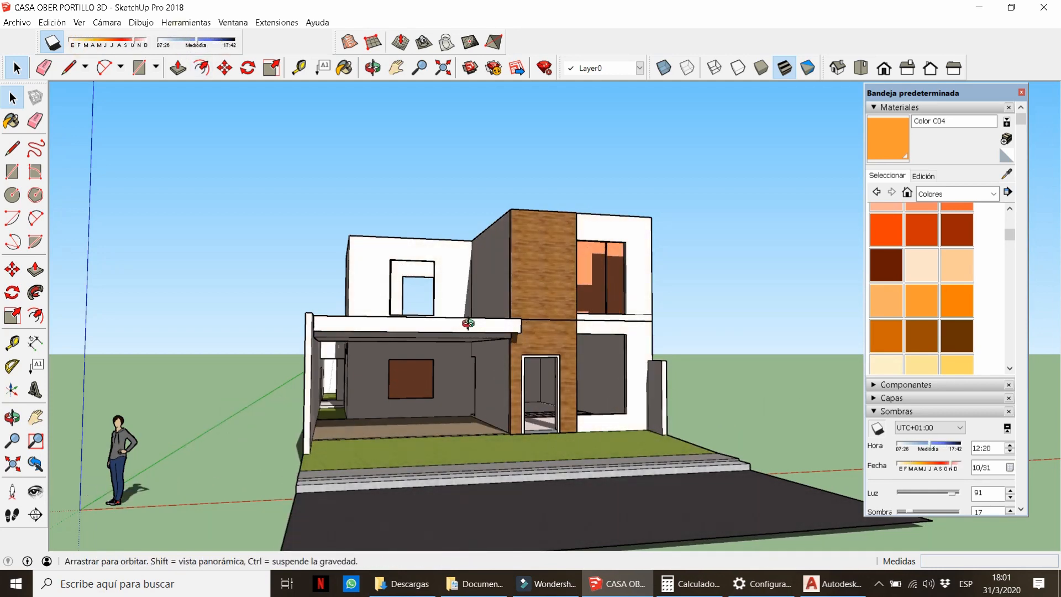
pyautogui.moveTo(467, 322); pyautogui.dragTo(469, 218, button='middle')
pyautogui.scroll(3, 470, 343)
pyautogui.scroll(2, 519, 331)
pyautogui.moveTo(527, 348); pyautogui.dragTo(497, 361, button='middle')
pyautogui.scroll(-4, 498, 361)
# Turn shadows off and open 3D Warehouse from the Ventana menu.
pyautogui.click(52, 42)
pyautogui.click(233, 22)
pyautogui.click(284, 116)
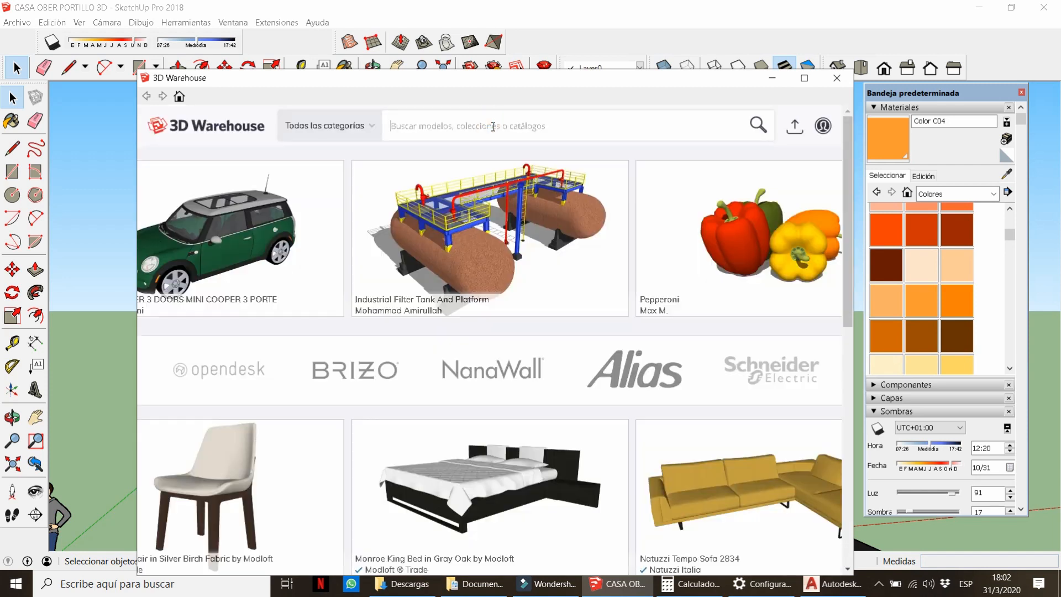
# Search 3D Warehouse for 'KIA' and browse through the results.
pyautogui.click(489, 123)
pyautogui.write('KIA')
pyautogui.press('Return')
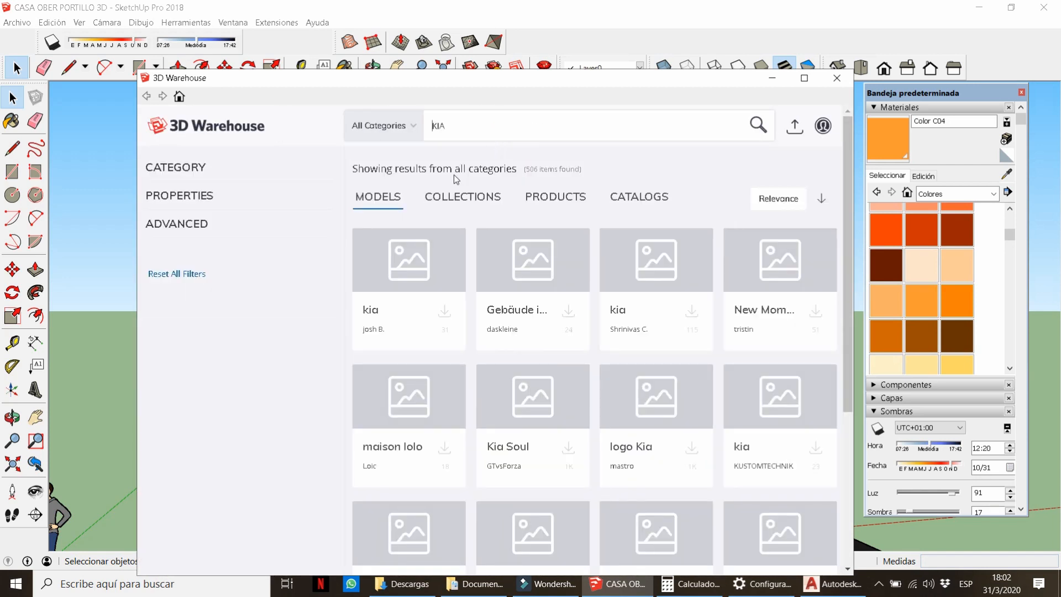
pyautogui.moveTo(159, 381); pyautogui.dragTo(162, 381)
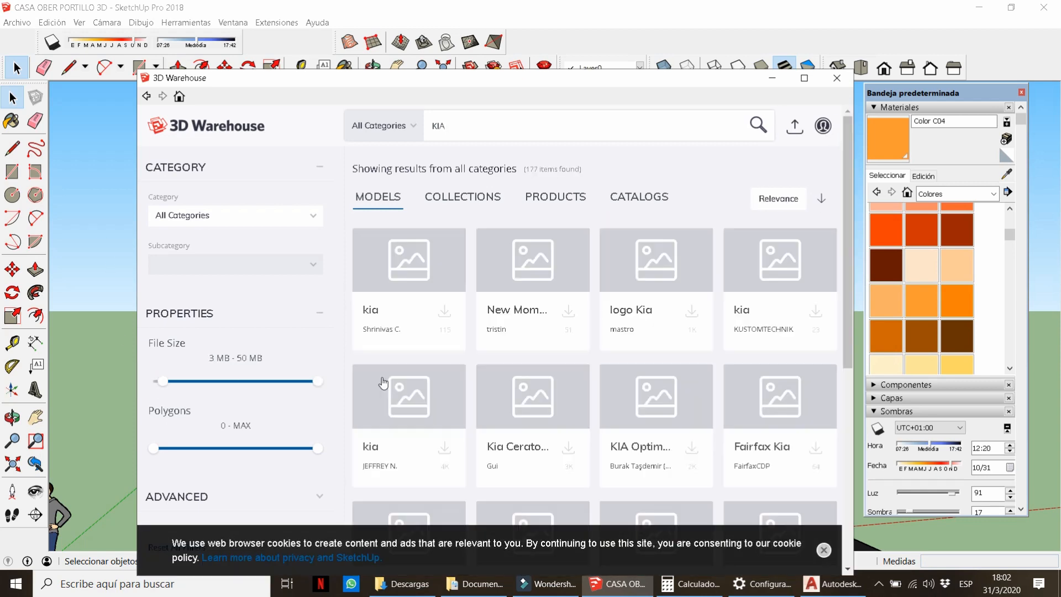
pyautogui.scroll(-1, 474, 345)
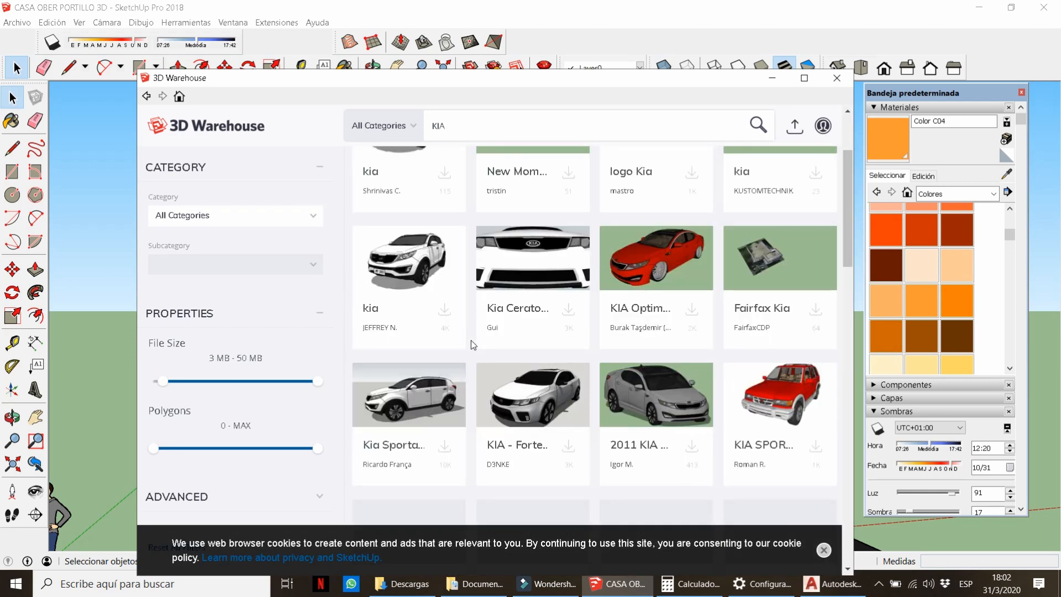
pyautogui.scroll(-5, 471, 340)
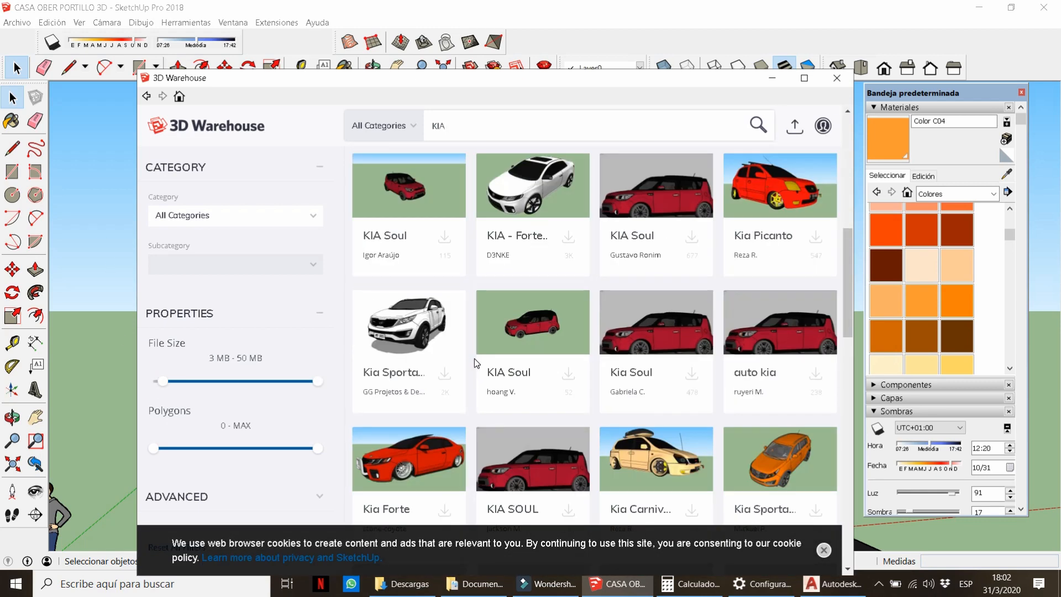
pyautogui.scroll(-3, 474, 358)
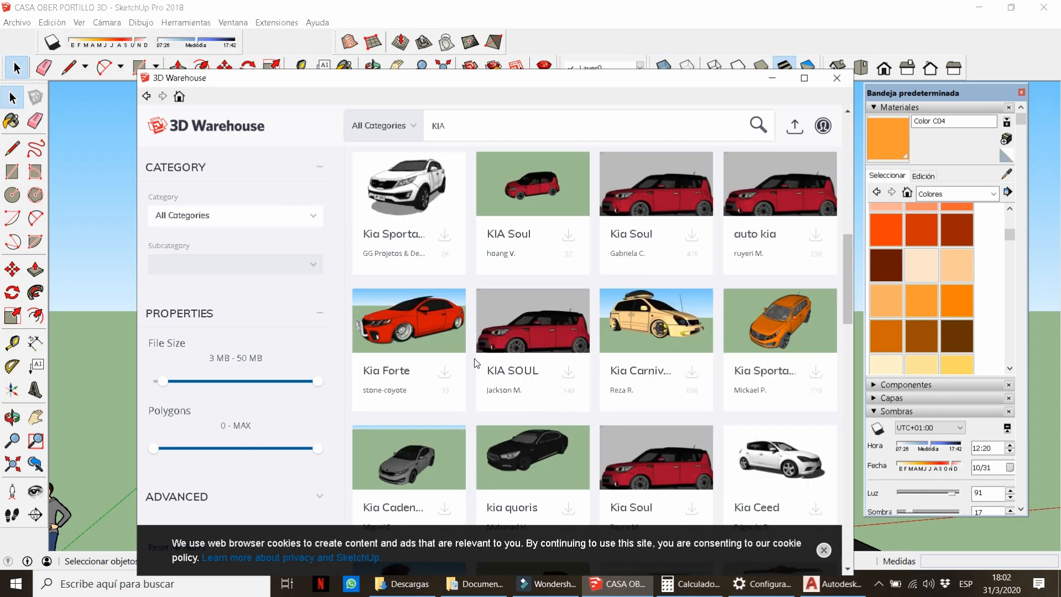
pyautogui.scroll(-10, 474, 358)
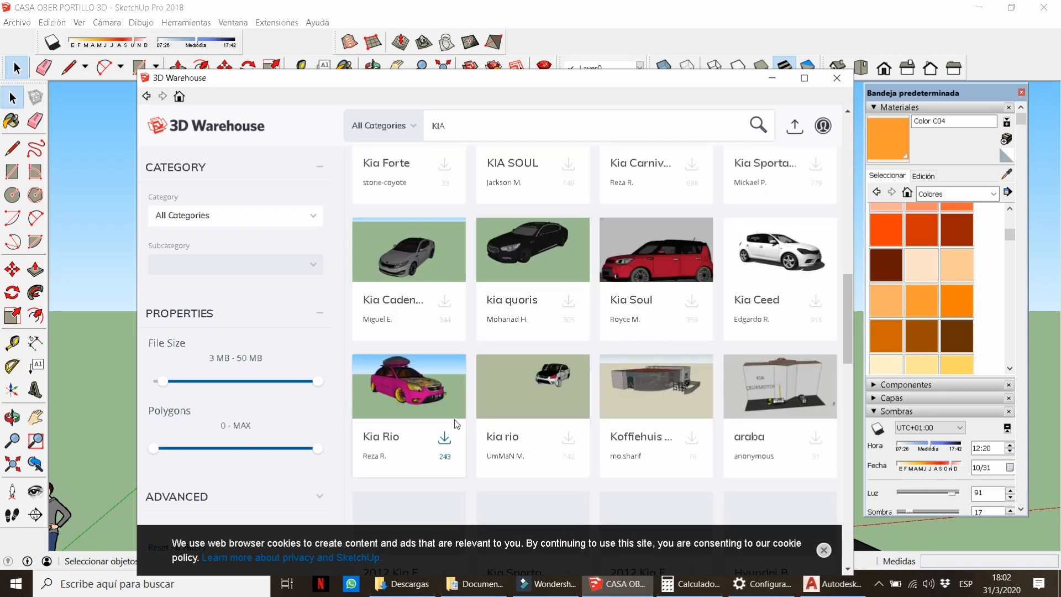
pyautogui.scroll(-3, 465, 426)
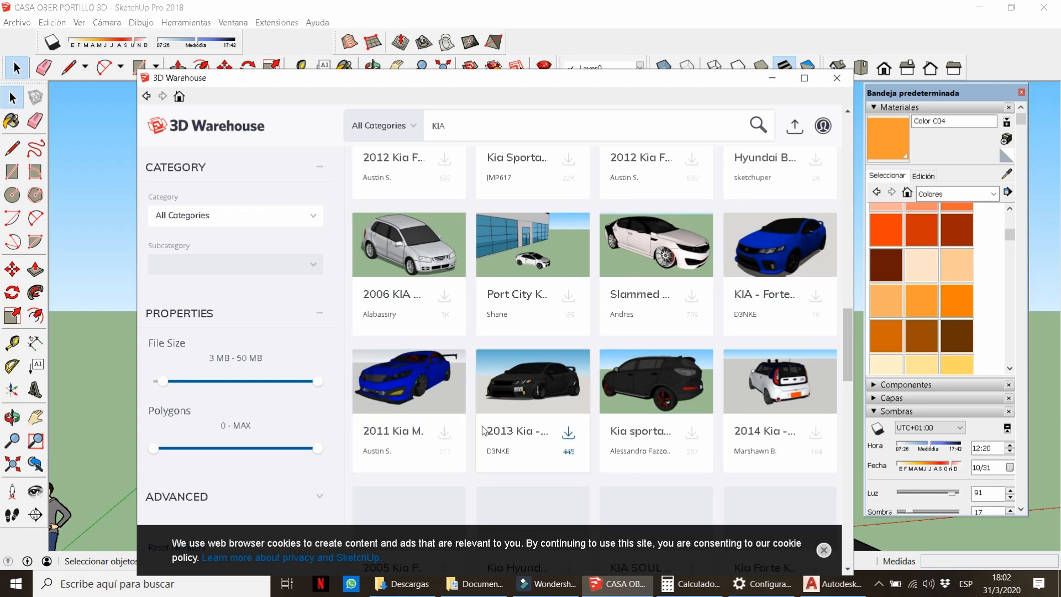
pyautogui.scroll(-4, 474, 433)
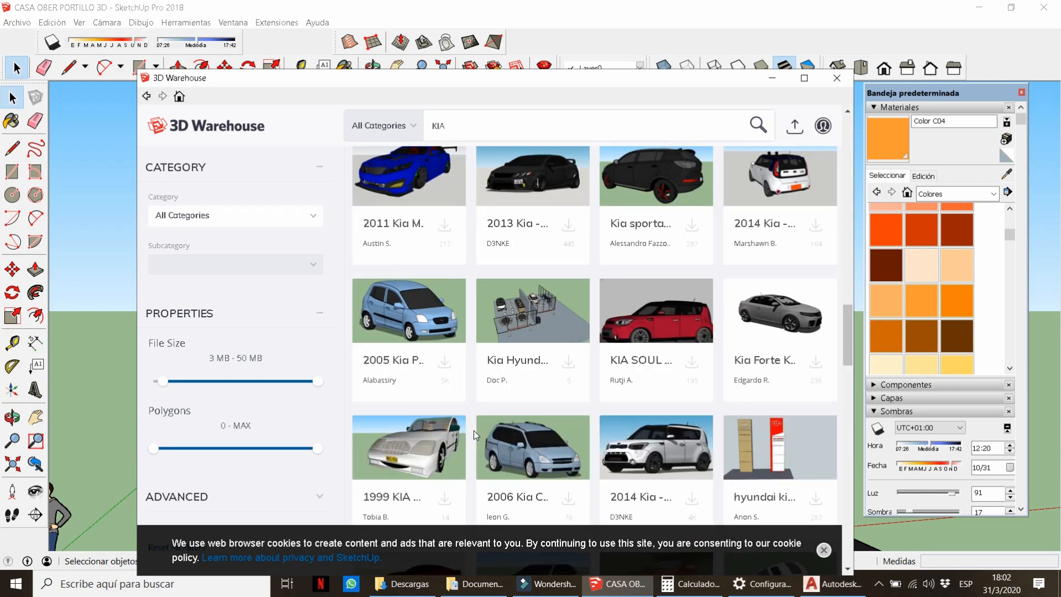
pyautogui.scroll(-4, 473, 429)
pyautogui.scroll(-4, 473, 430)
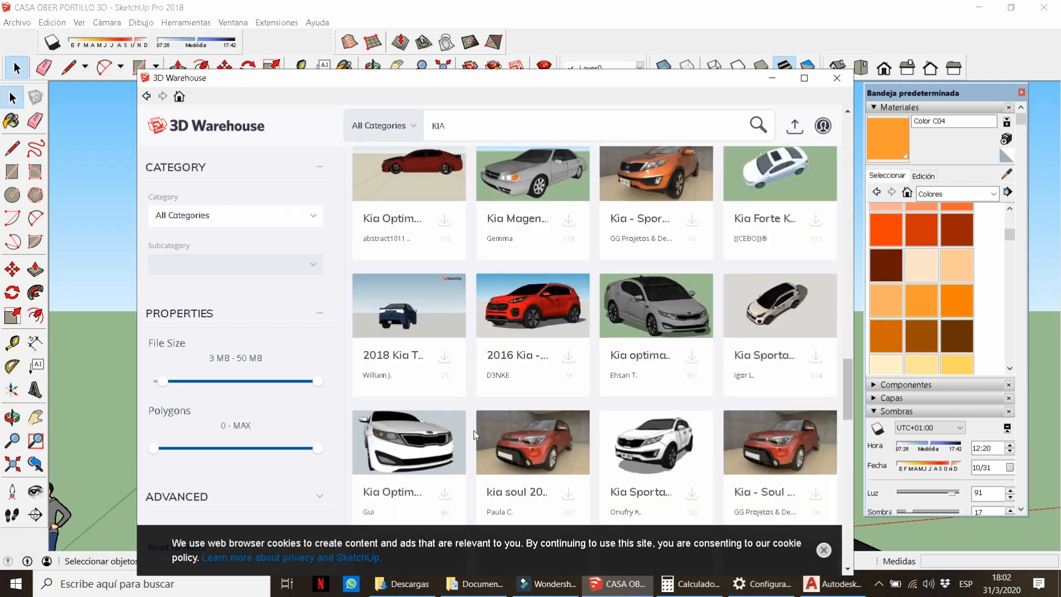
pyautogui.scroll(-3, 473, 430)
pyautogui.scroll(-3, 473, 434)
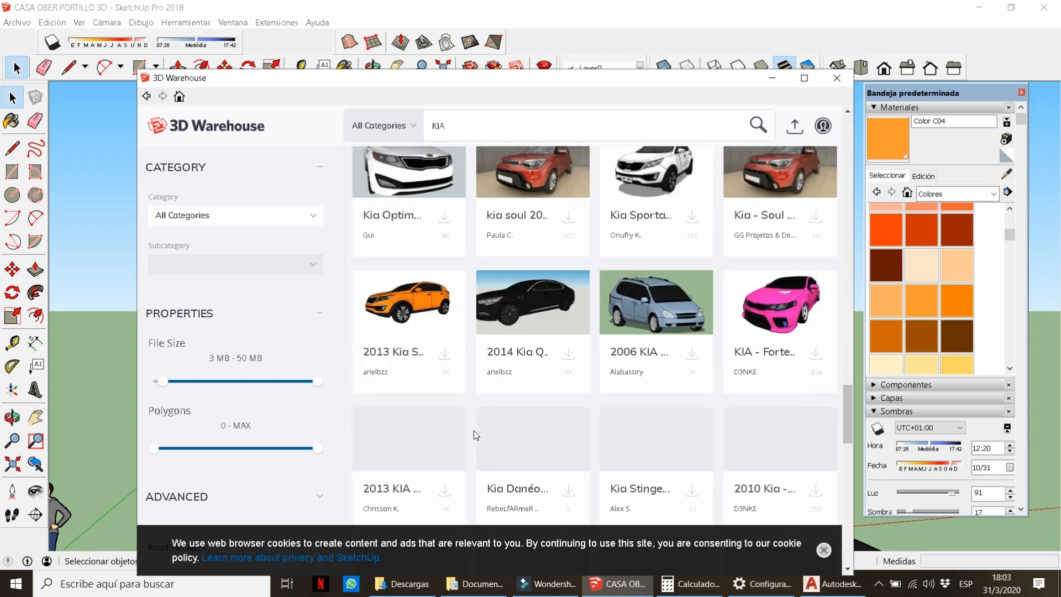
pyautogui.scroll(-5, 473, 430)
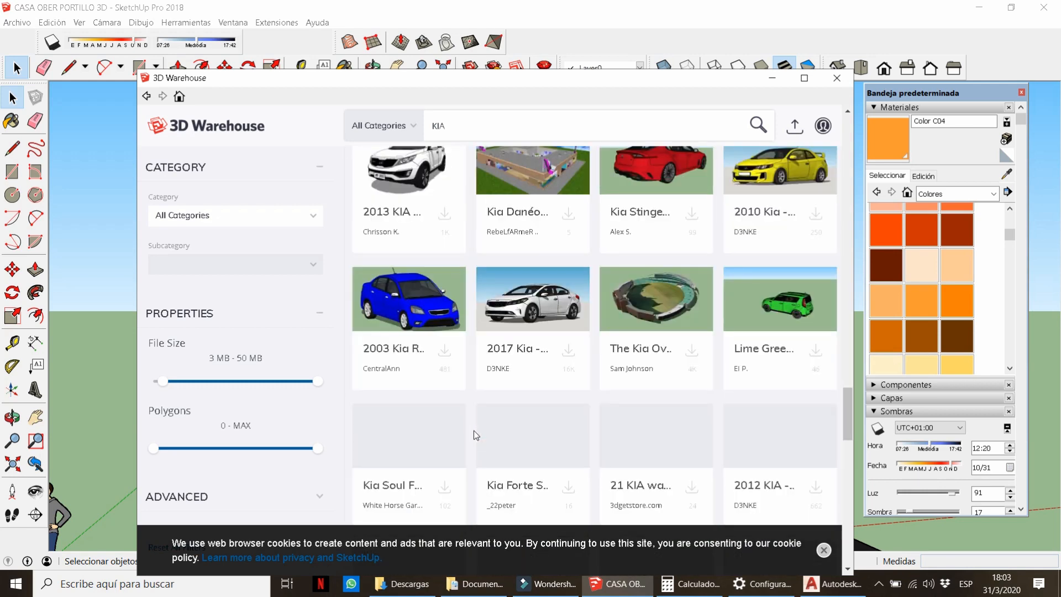
# Refine the search to 'KIA RIO' and download the 2003 Kia Rio into the model.
pyautogui.write('RIA')
pyautogui.press('Return')
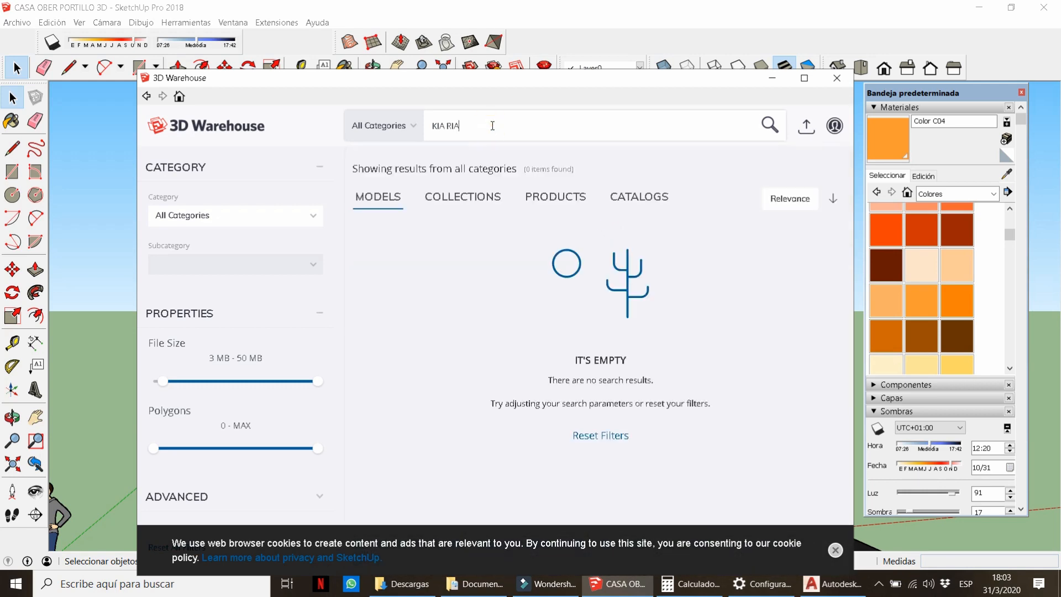
pyautogui.press('BackSpace')
pyautogui.write('O')
pyautogui.press('Return')
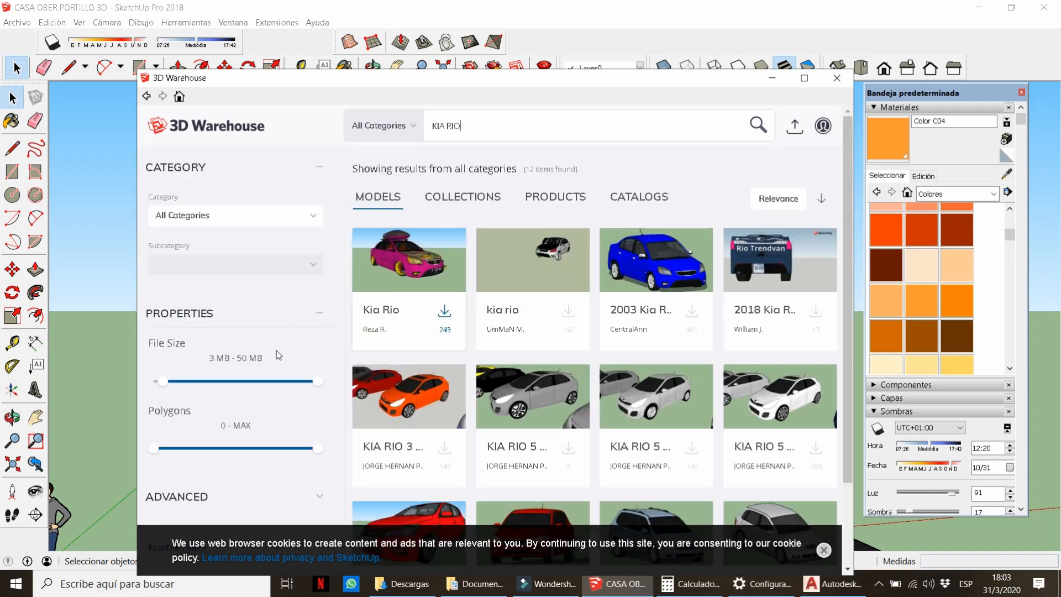
pyautogui.moveTo(167, 379); pyautogui.dragTo(170, 381)
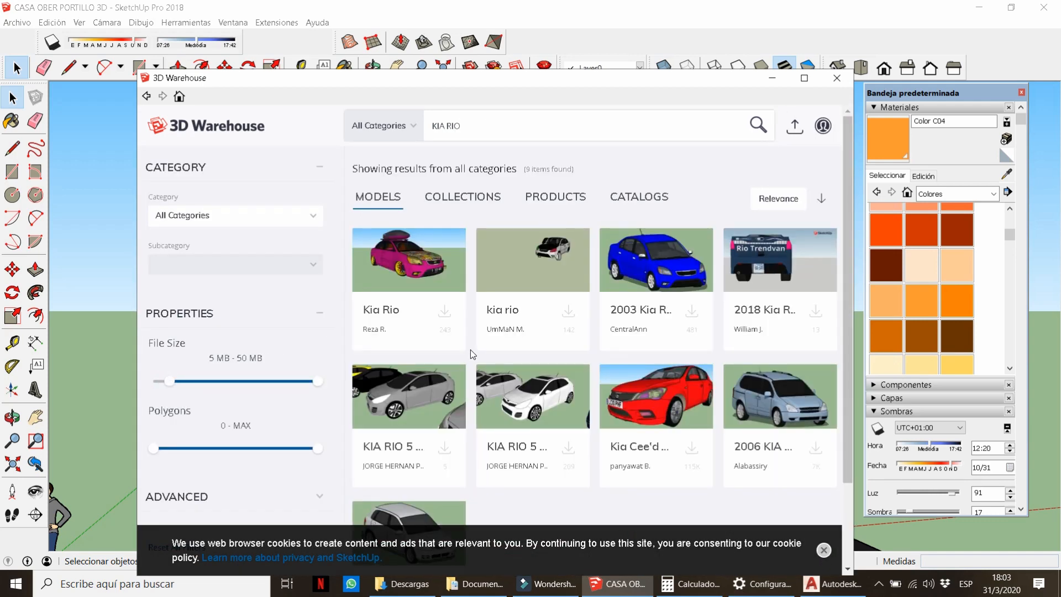
pyautogui.scroll(-1, 469, 349)
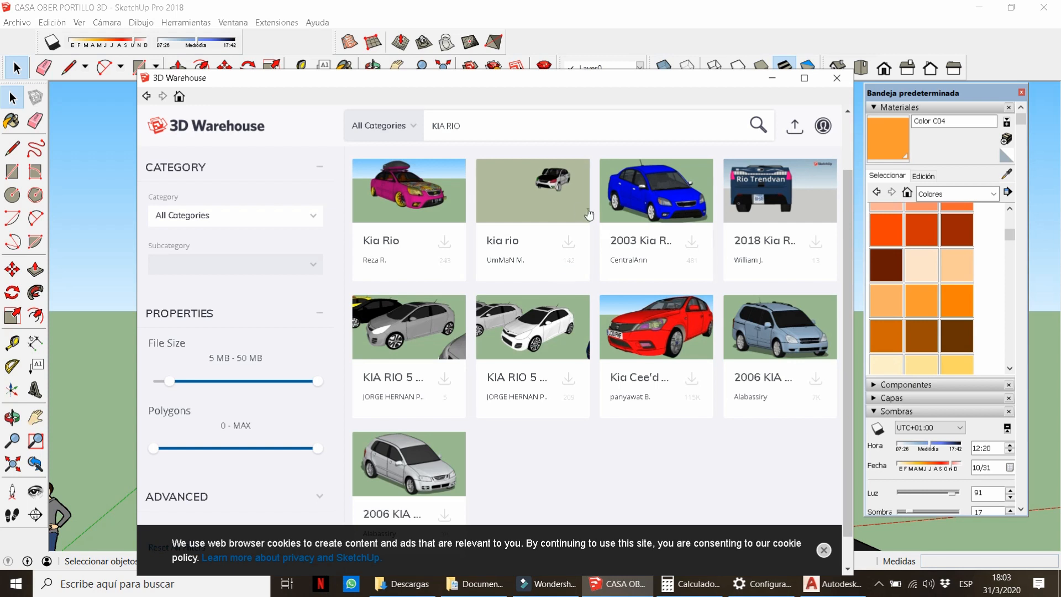
pyautogui.click(691, 242)
pyautogui.click(446, 362)
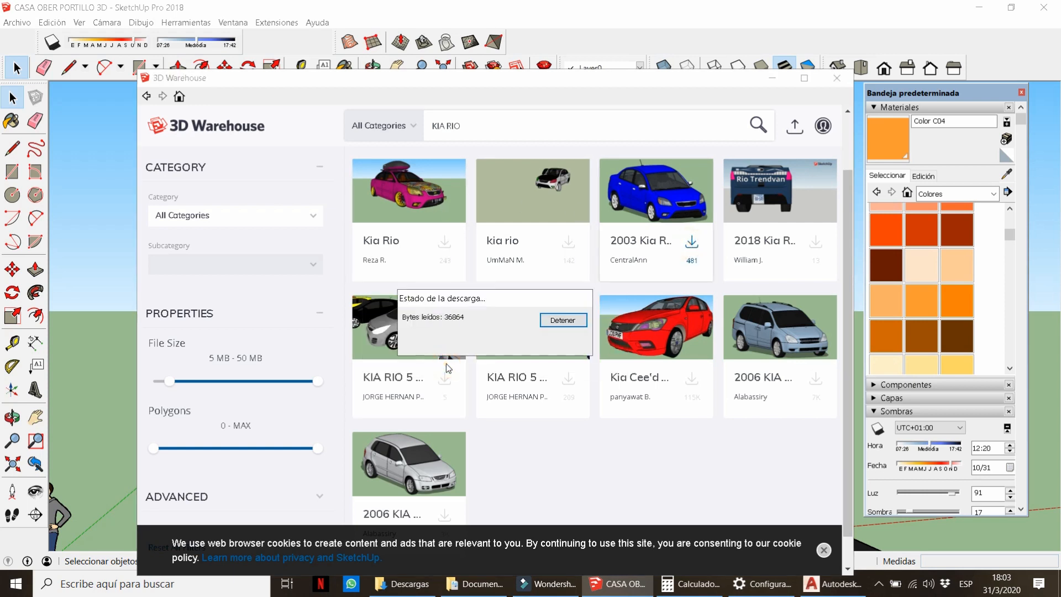
# Raise the downloaded car 0.01 along the blue axis inside the carport.
pyautogui.moveTo(515, 298); pyautogui.dragTo(683, 213)
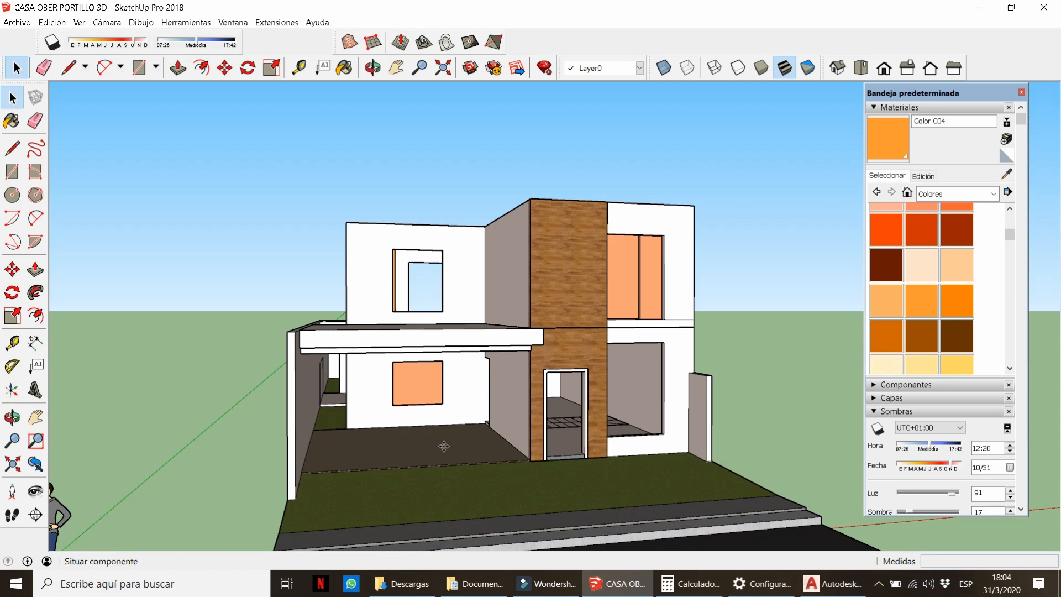
pyautogui.scroll(8, 436, 459)
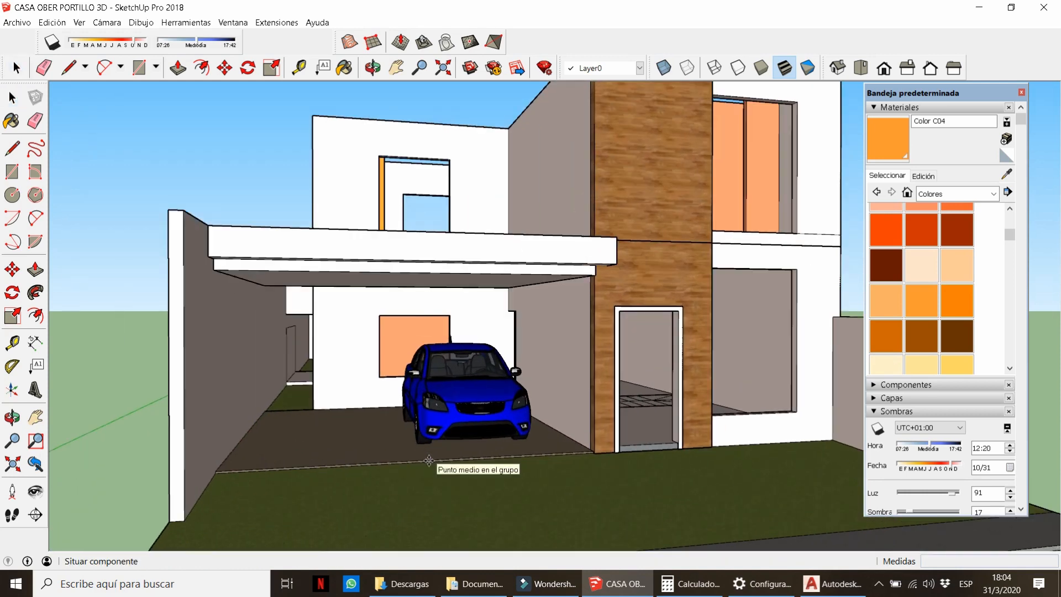
pyautogui.moveTo(443, 419); pyautogui.dragTo(532, 360, button='middle')
pyautogui.scroll(4, 538, 481)
pyautogui.click(539, 481)
pyautogui.moveTo(600, 507); pyautogui.dragTo(601, 505)
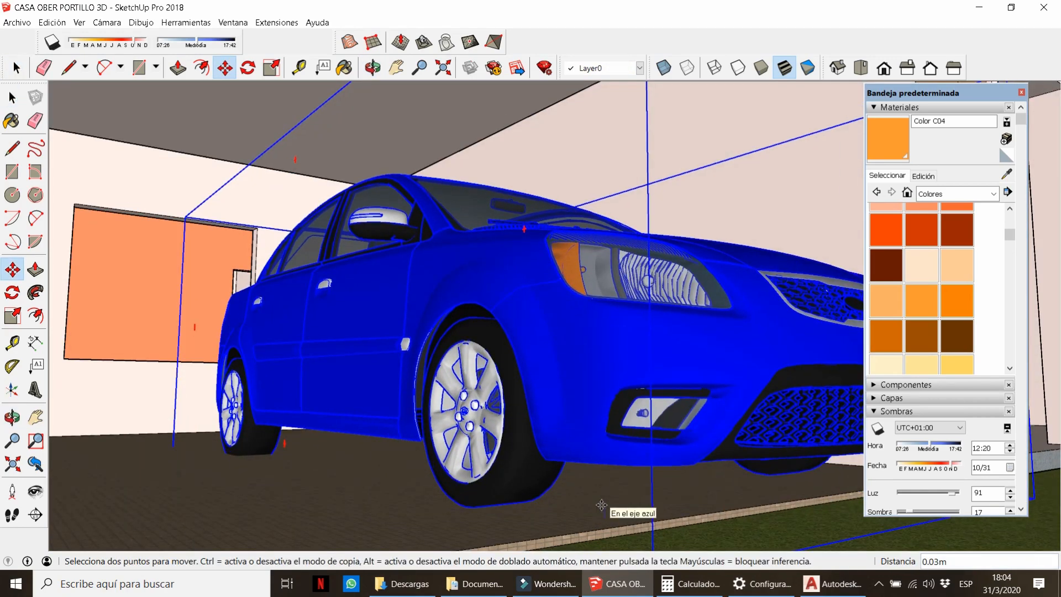
pyautogui.press('Return')
pyautogui.moveTo(572, 478); pyautogui.dragTo(514, 511, button='middle')
pyautogui.click(569, 482)
pyautogui.press('Return')
pyautogui.scroll(-4, 513, 511)
pyautogui.press('space')
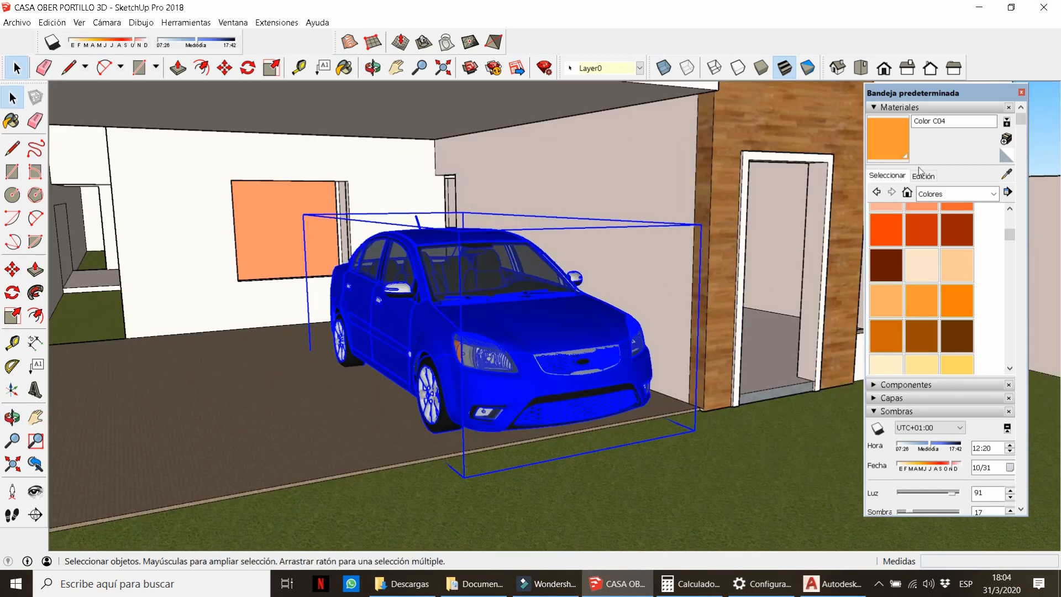
# Sample the car's blue Color_I06 with the Paint Bucket and open it in Edición.
pyautogui.click(920, 174)
pyautogui.click(886, 175)
pyautogui.click(1003, 174)
pyautogui.moveTo(553, 331); pyautogui.dragTo(558, 359, button='middle')
pyautogui.click(558, 360)
pyautogui.scroll(1, 558, 359)
pyautogui.click(916, 170)
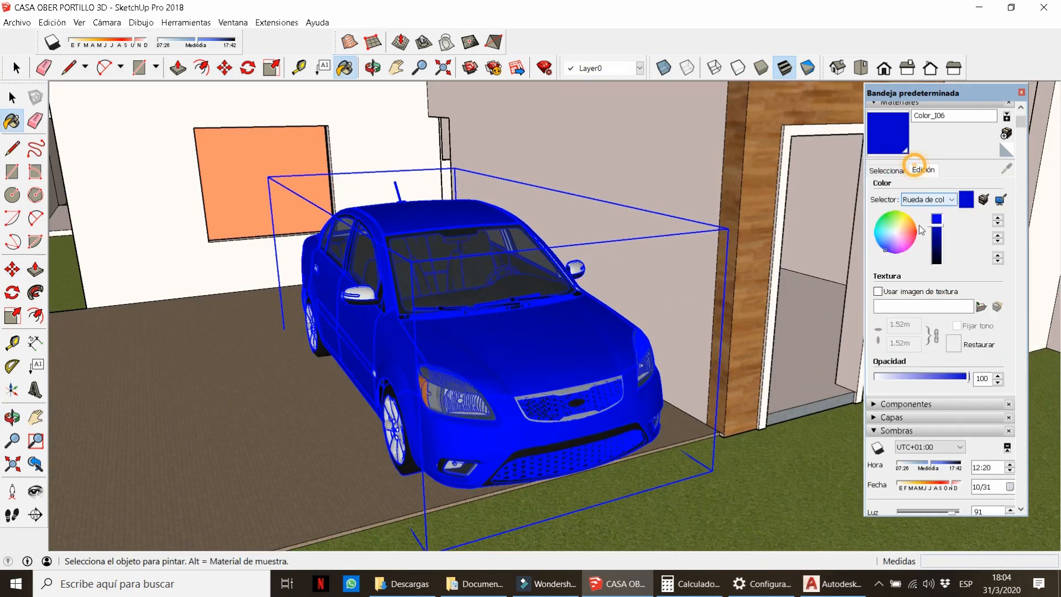
# Recolour the car from blue to orange-brown using the Edición colour wheel and brightness slider.
pyautogui.click(903, 227)
pyautogui.moveTo(935, 225)
pyautogui.mouseDown()
pyautogui.moveTo(936, 246)
pyautogui.moveTo(912, 229)
pyautogui.moveTo(939, 225)
pyautogui.mouseUp()
pyautogui.click(907, 226)
pyautogui.scroll(-5, 398, 348)
pyautogui.press('space')
pyautogui.moveTo(405, 363)
pyautogui.mouseDown(button='middle')
pyautogui.moveTo(387, 353)
pyautogui.moveTo(420, 332)
pyautogui.moveTo(402, 351)
pyautogui.mouseUp(button='middle')
pyautogui.click(114, 116)
pyautogui.scroll(10, 553, 392)
pyautogui.scroll(-10, 499, 419)
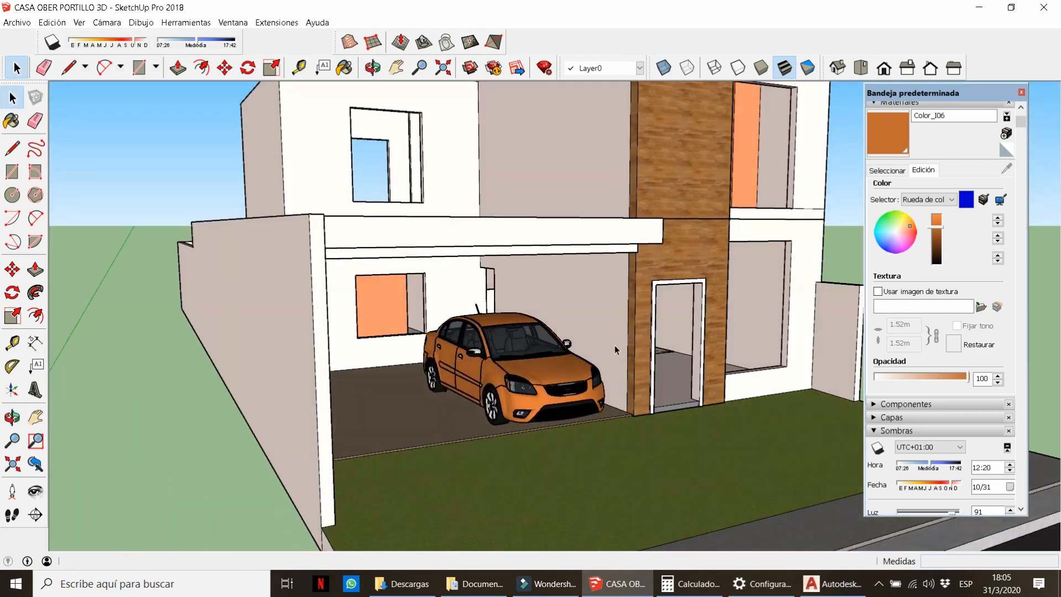
pyautogui.scroll(-3, 615, 350)
pyautogui.moveTo(615, 350); pyautogui.dragTo(585, 381, button='middle')
pyautogui.scroll(4, 498, 381)
pyautogui.moveTo(497, 381); pyautogui.dragTo(422, 348, button='middle')
# Move the car sideways along the red axis, further right within the carport.
pyautogui.click(451, 354)
pyautogui.press('m')
pyautogui.click(503, 443)
pyautogui.click(459, 445)
pyautogui.press('space')
pyautogui.click(193, 130)
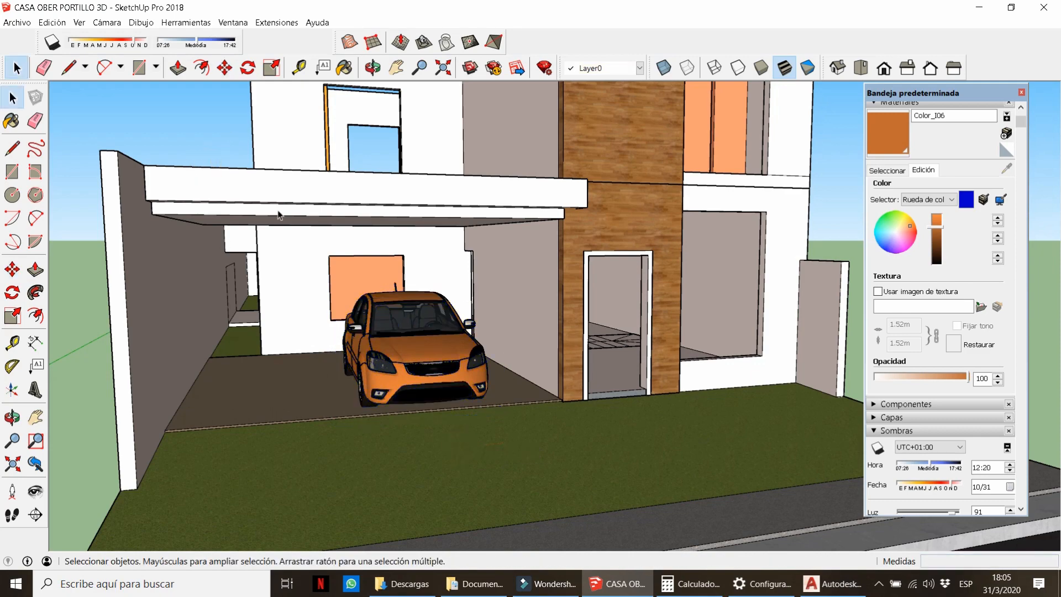
pyautogui.scroll(-5, 277, 215)
pyautogui.moveTo(387, 310); pyautogui.dragTo(379, 276, button='middle')
pyautogui.scroll(4, 587, 216)
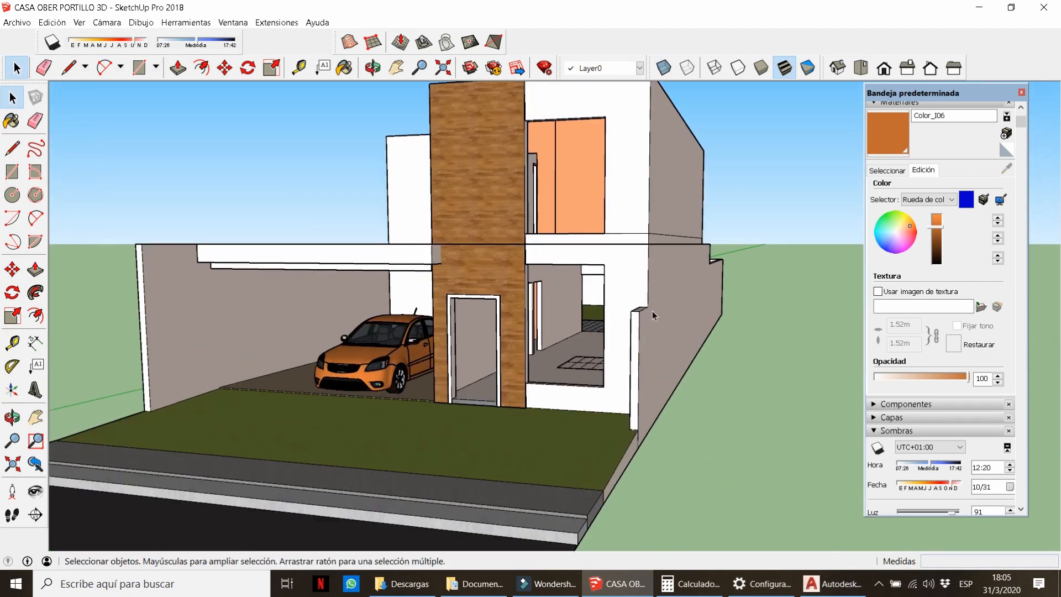
pyautogui.moveTo(652, 311); pyautogui.dragTo(423, 314, button='middle')
pyautogui.scroll(1, 515, 133)
# Draw a rectangle across the upper-floor window opening and make it a group.
pyautogui.scroll(2, 515, 132)
pyautogui.click(513, 134)
pyautogui.scroll(1, 481, 167)
pyautogui.press('t')
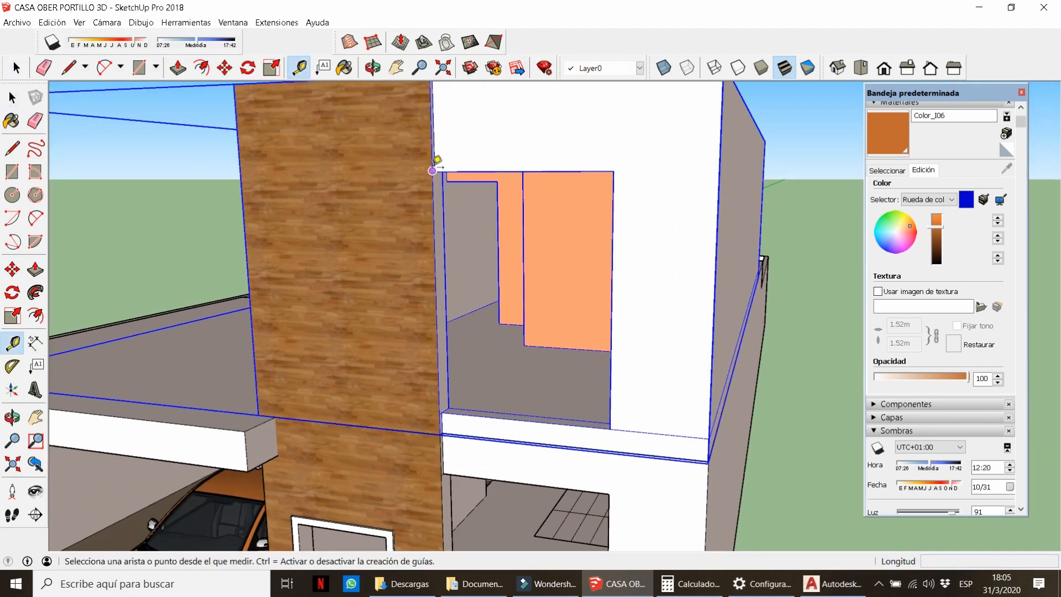
pyautogui.scroll(1, 433, 167)
pyautogui.press('r')
pyautogui.click(435, 171)
pyautogui.click(649, 486)
pyautogui.press('space')
pyautogui.doubleClick(564, 368)
pyautogui.rightClick(563, 368)
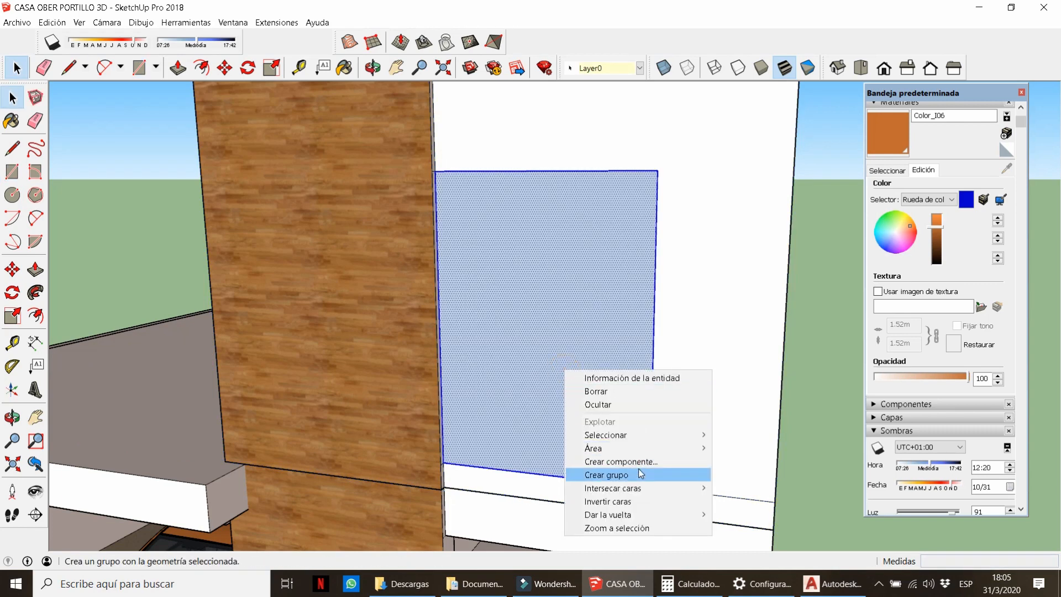
pyautogui.click(638, 473)
# Inside the group, offset the rectangle inward 0.025 twice to form the window frame.
pyautogui.doubleClick(571, 329)
pyautogui.press('f')
pyautogui.click(571, 330)
pyautogui.write('.0')
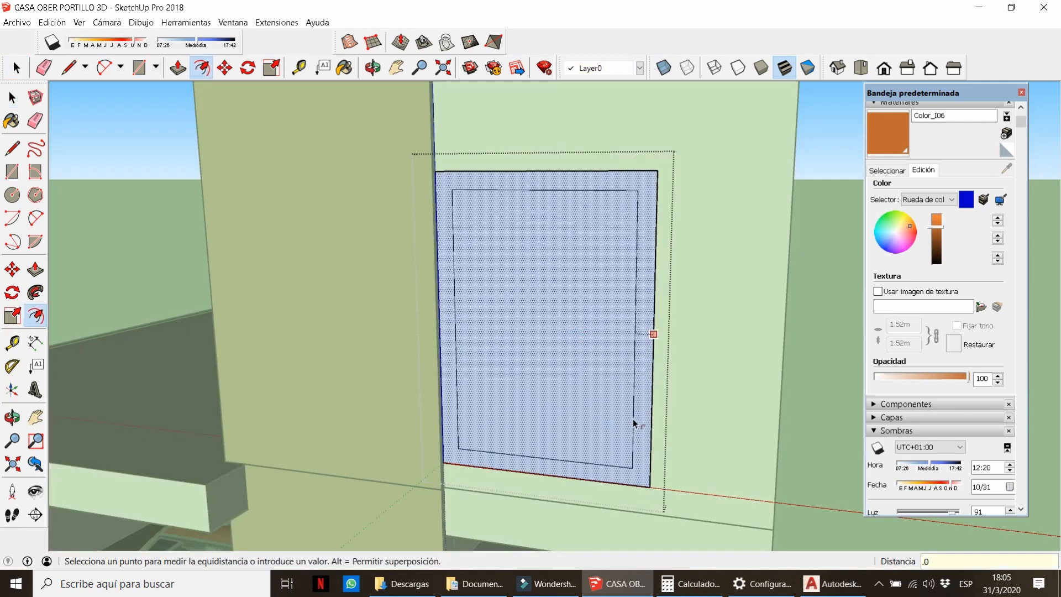
pyautogui.write('2')
pyautogui.press('Return')
pyautogui.hotkey('ctrl', 'z')
pyautogui.click(571, 393)
pyautogui.write('.025')
pyautogui.press('Return')
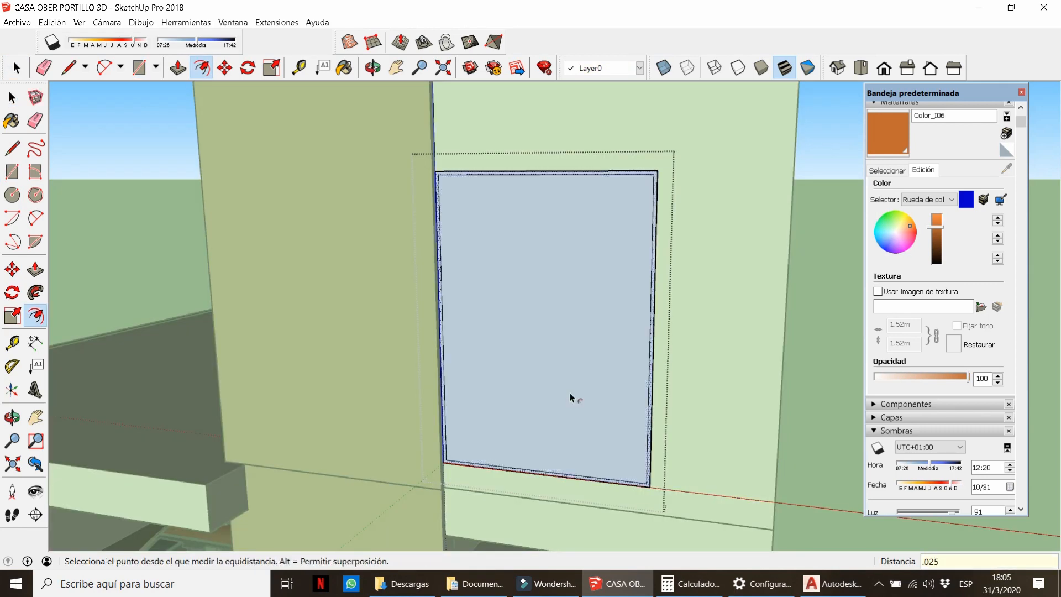
pyautogui.click(525, 351)
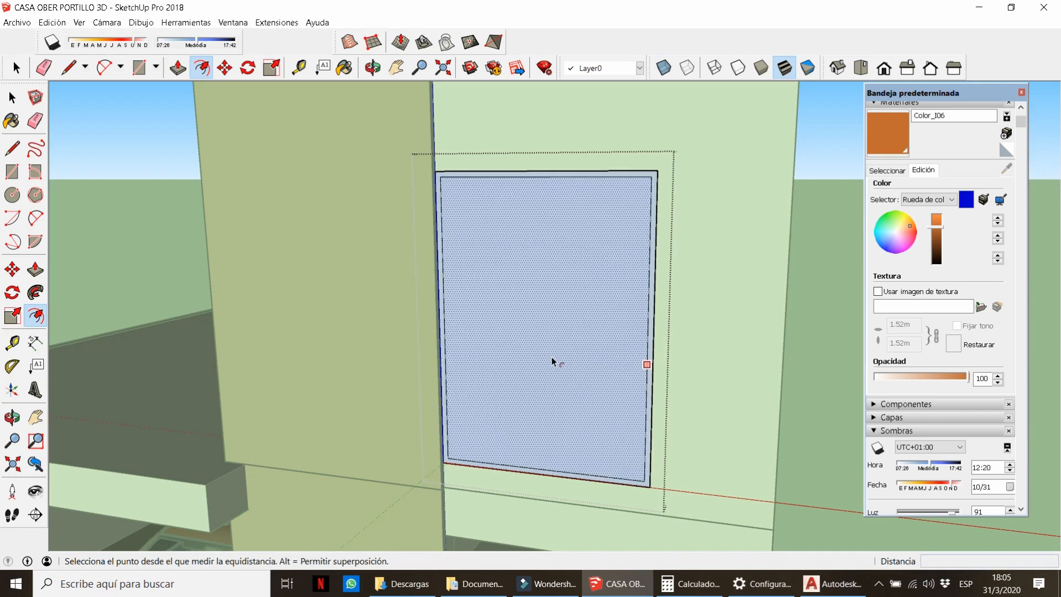
pyautogui.scroll(2, 552, 360)
pyautogui.click(546, 359)
pyautogui.press('Return')
# Draw a horizontal pane divider and copy it 25 away to make the crossbar.
pyautogui.press('l')
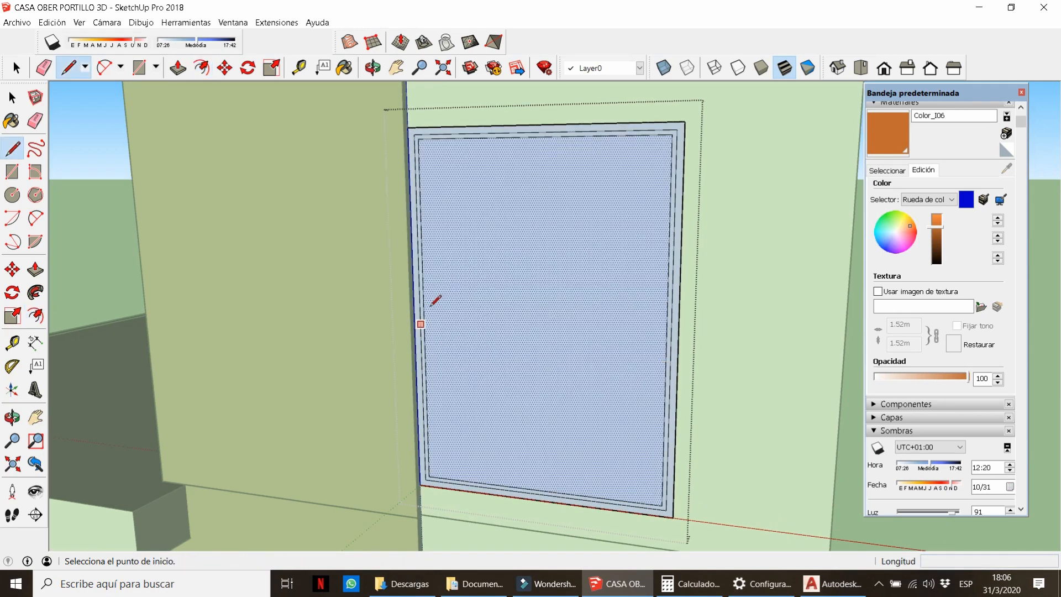
pyautogui.click(667, 327)
pyautogui.press('space')
pyautogui.click(622, 327)
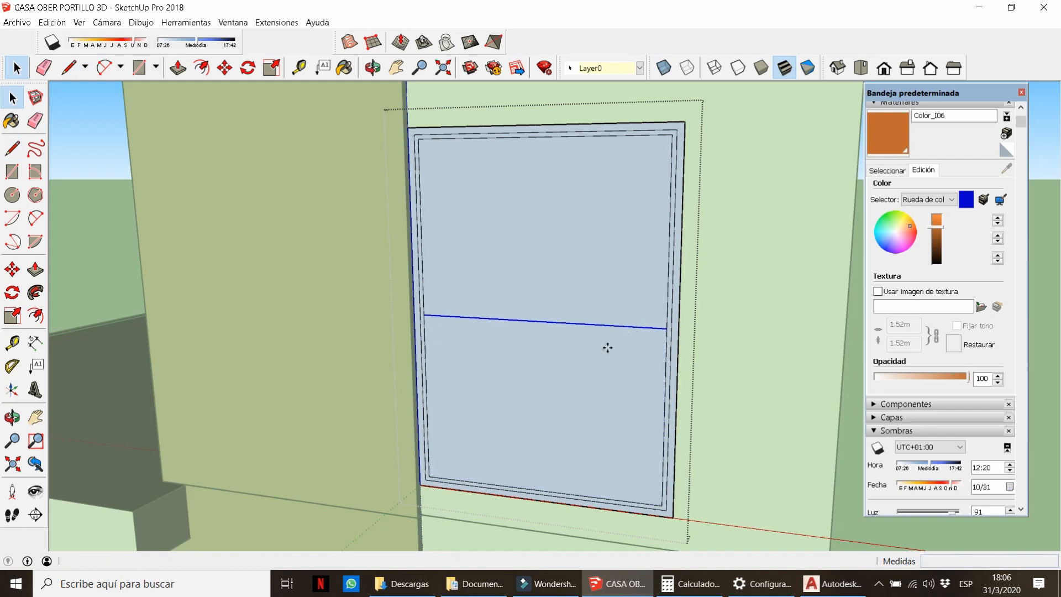
pyautogui.press('m')
pyautogui.press('ctrl')
pyautogui.click(607, 360)
pyautogui.click(587, 407)
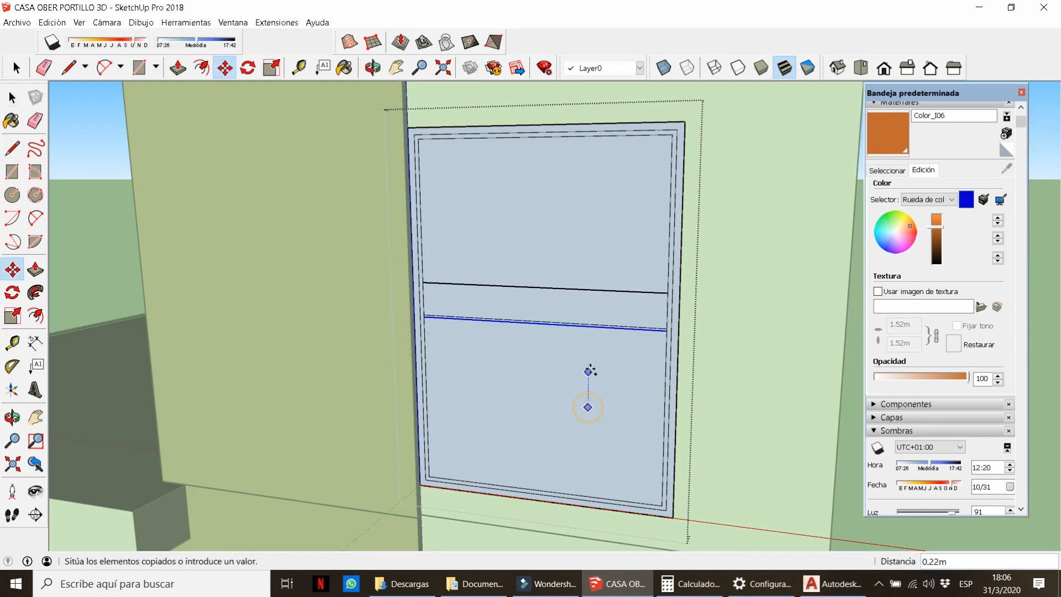
pyautogui.write('25')
pyautogui.press('Return')
# Erase the leftover edge at the end of the divider line.
pyautogui.scroll(5, 659, 329)
pyautogui.press('e')
pyautogui.click(682, 332)
pyautogui.scroll(-3, 683, 330)
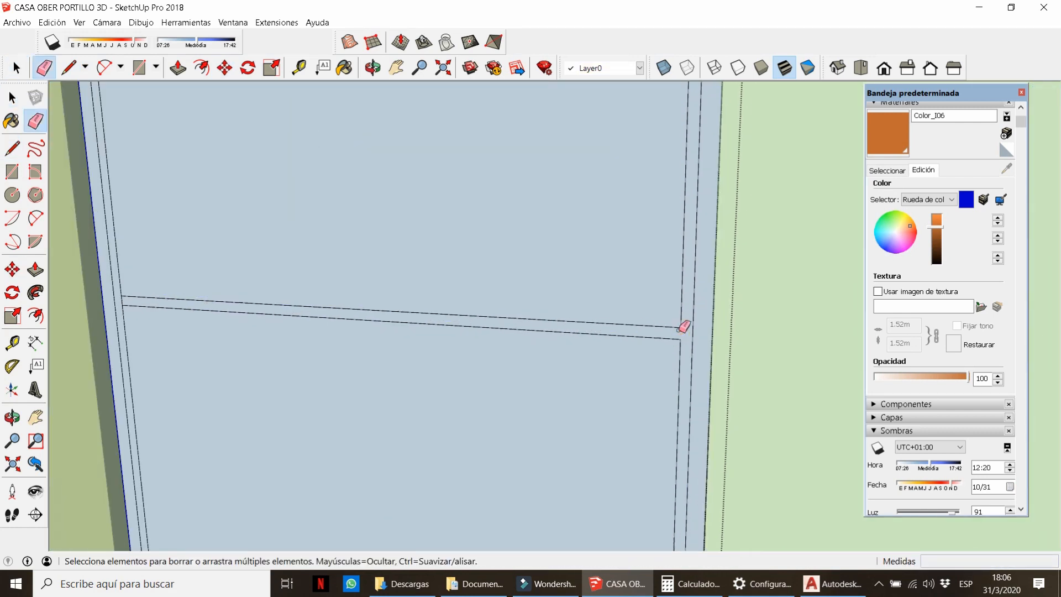
pyautogui.scroll(3, 198, 311)
pyautogui.scroll(-5, 351, 265)
pyautogui.press('space')
# Reverse the window panel's faces and push/pull the frame out 0.045.
pyautogui.tripleClick(353, 267)
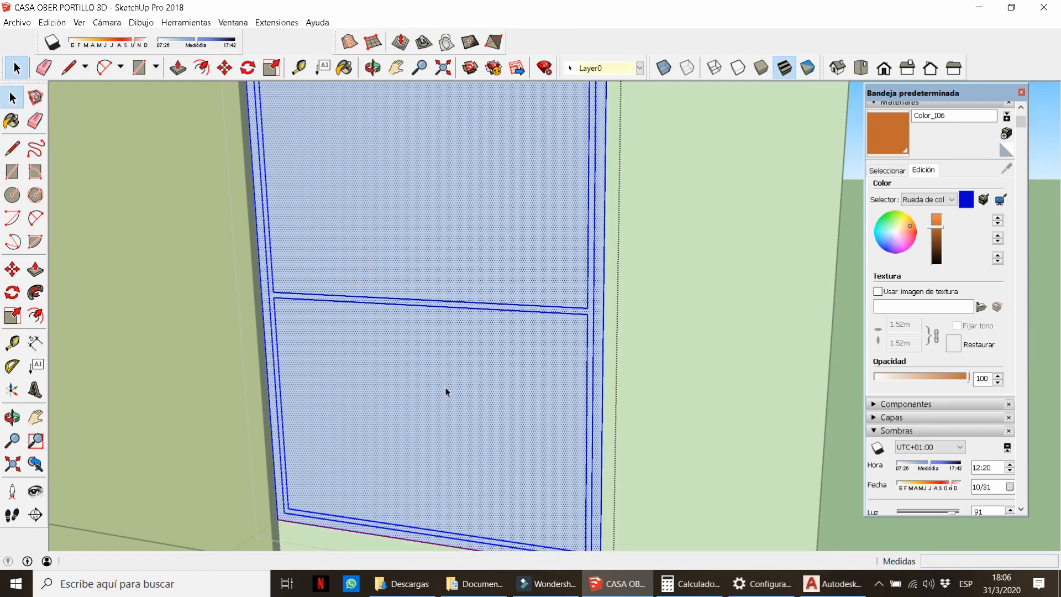
pyautogui.rightClick(354, 269)
pyautogui.click(447, 403)
pyautogui.scroll(-4, 446, 399)
pyautogui.moveTo(526, 353); pyautogui.dragTo(534, 375, button='middle')
pyautogui.press('p')
pyautogui.scroll(2, 532, 363)
pyautogui.click(532, 363)
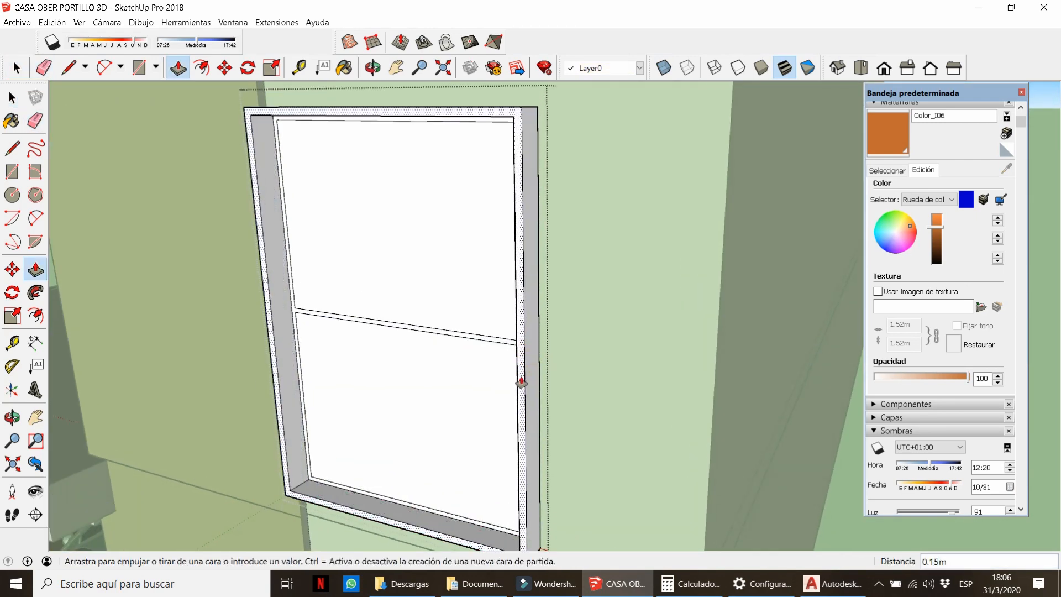
pyautogui.write('.045')
pyautogui.press('Return')
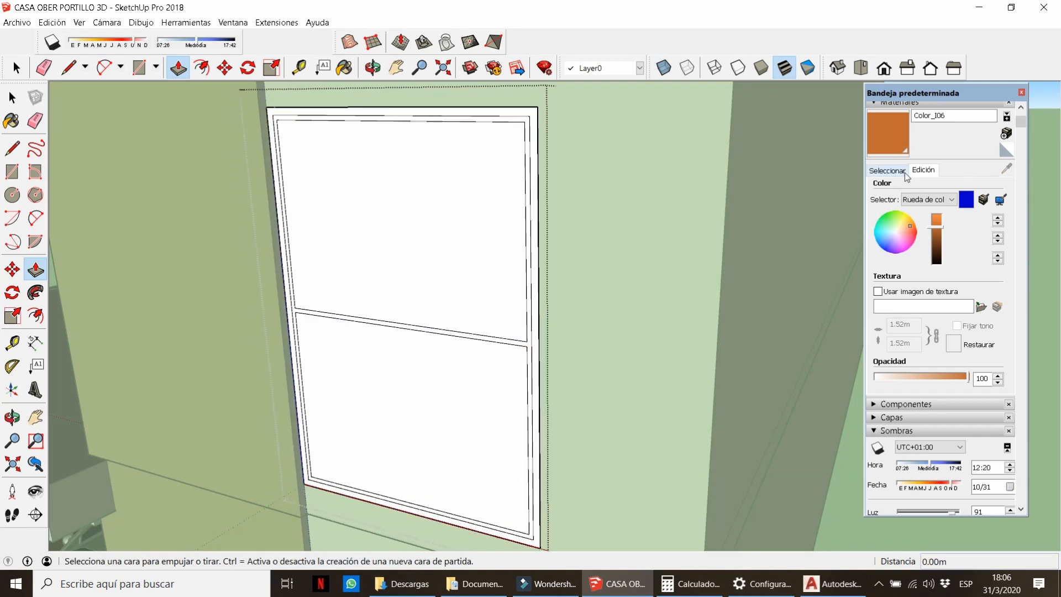
# Paint the panes with Vidrio translúcido azul from Vidrio y espejos, darkened to grey.
pyautogui.click(887, 170)
pyautogui.scroll(-5, 946, 211)
pyautogui.click(944, 120)
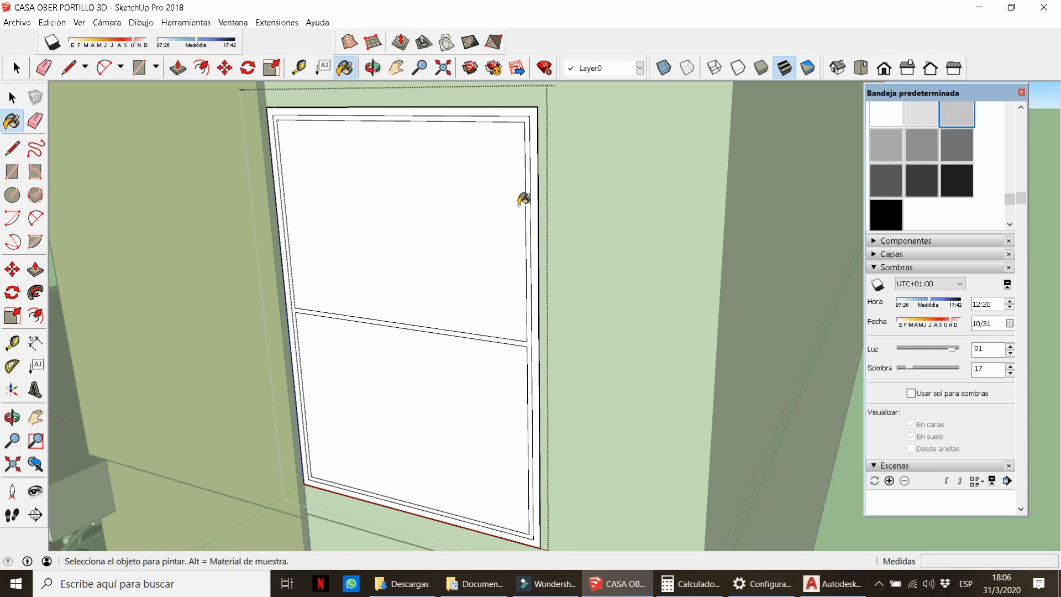
pyautogui.scroll(5, 539, 199)
pyautogui.scroll(5, 959, 334)
pyautogui.click(939, 187)
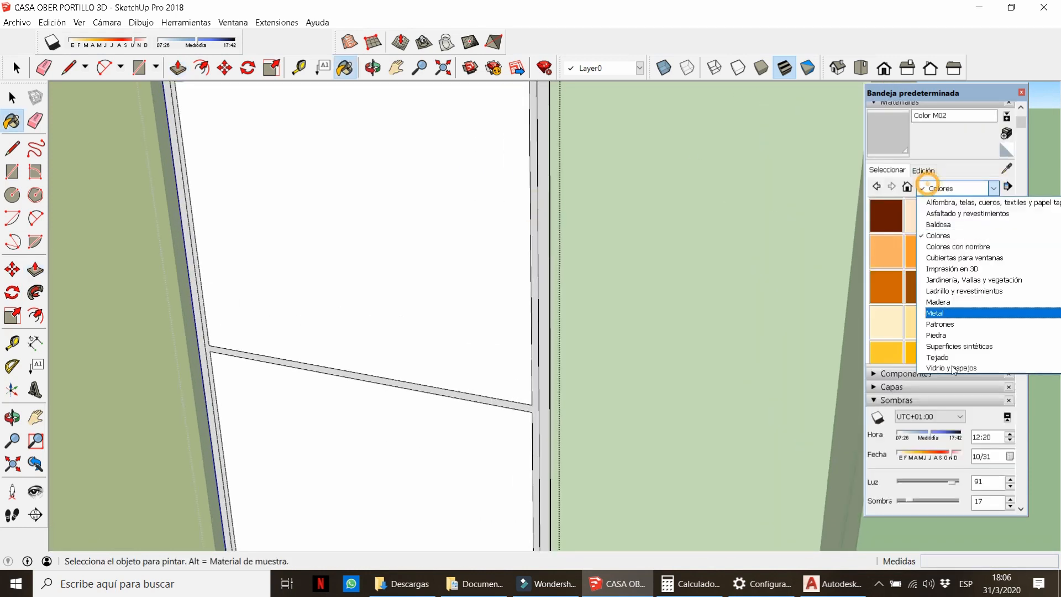
pyautogui.click(939, 309)
pyautogui.click(991, 250)
pyautogui.click(497, 243)
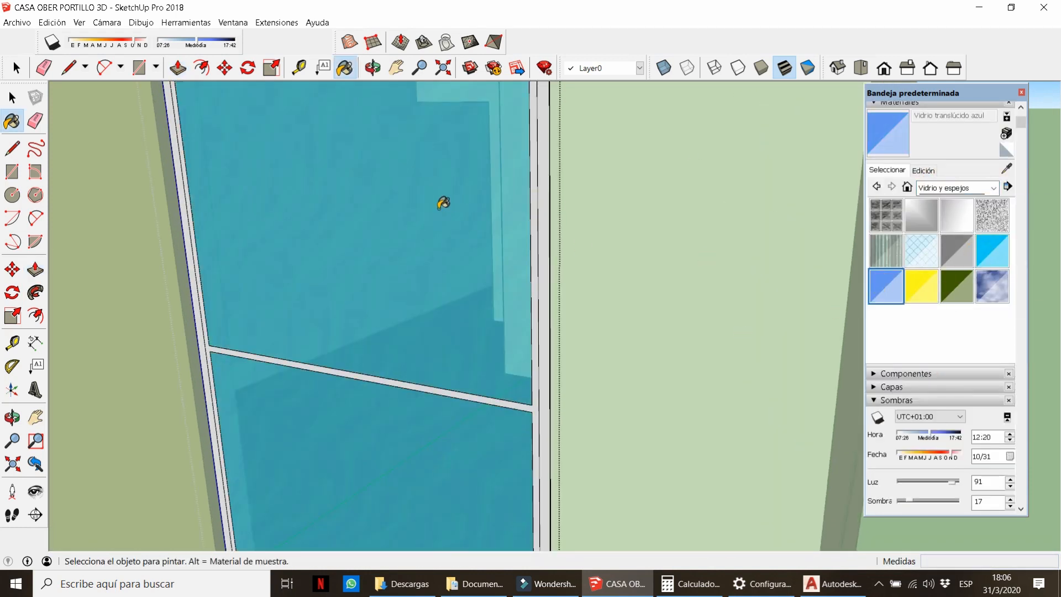
pyautogui.click(923, 170)
pyautogui.moveTo(936, 224); pyautogui.dragTo(940, 240)
pyautogui.scroll(2, 542, 260)
# Push/pull the outer frame 0.045 and the inner frame 0.02, then close the group.
pyautogui.press('p')
pyautogui.click(547, 296)
pyautogui.write('.045')
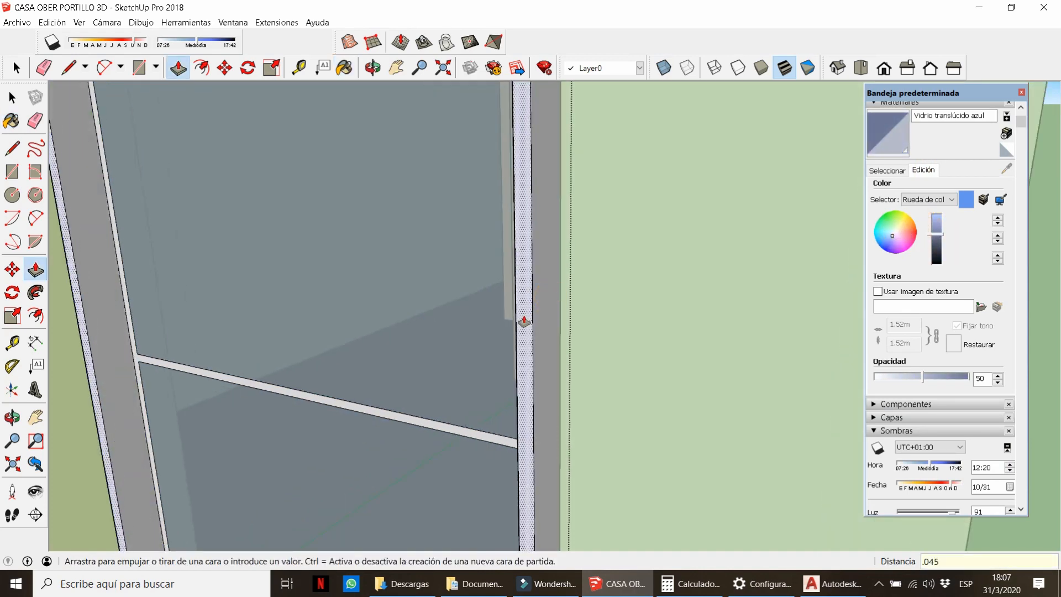
pyautogui.press('Return')
pyautogui.click(476, 440)
pyautogui.write('.02')
pyautogui.press('Return')
pyautogui.scroll(-6, 528, 284)
pyautogui.press('space')
pyautogui.press('Escape')
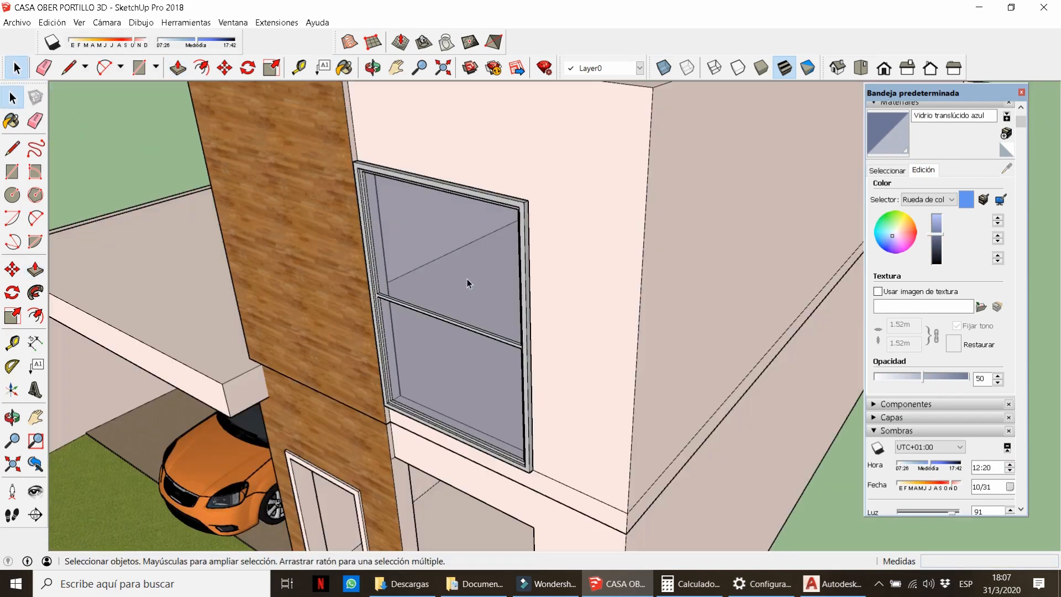
# Move the front window to the wall's inner corner, then shift it a further 0.05.
pyautogui.scroll(5, 357, 170)
pyautogui.scroll(3, 355, 168)
pyautogui.click(353, 214)
pyautogui.scroll(2, 352, 210)
pyautogui.press('m')
pyautogui.click(342, 196)
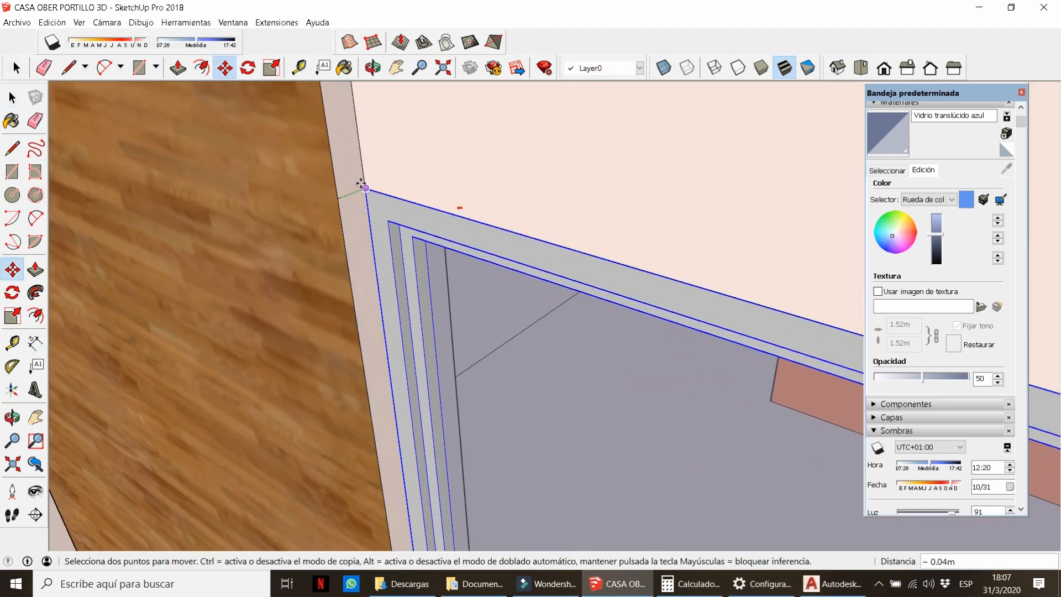
pyautogui.click(364, 187)
pyautogui.click(358, 231)
pyautogui.write('.05')
pyautogui.press('Return')
pyautogui.scroll(-4, 447, 167)
pyautogui.rightClick(451, 167)
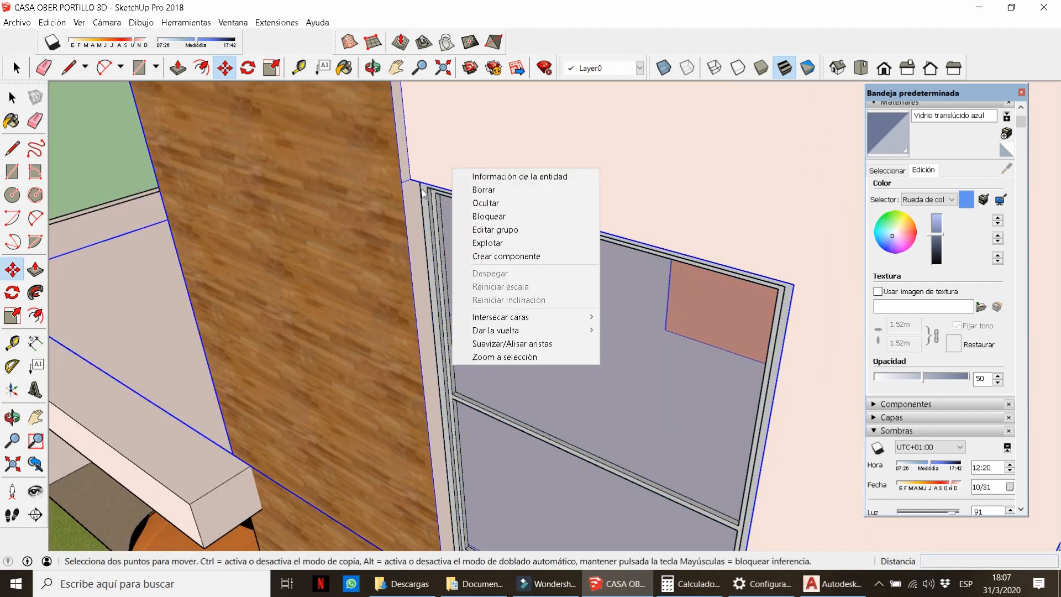
pyautogui.click(407, 195)
pyautogui.press('space')
pyautogui.click(116, 169)
# Copy the upper window 3 m down into the lower opening.
pyautogui.scroll(-6, 429, 164)
pyautogui.moveTo(467, 365); pyautogui.dragTo(497, 315, button='middle')
pyautogui.scroll(4, 469, 307)
pyautogui.click(472, 301)
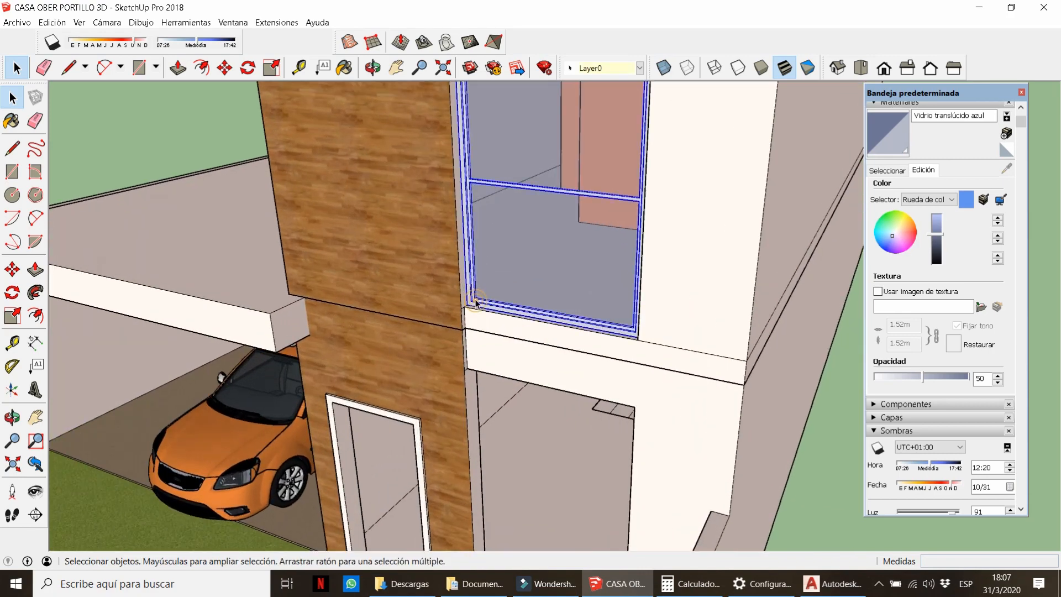
pyautogui.scroll(4, 470, 309)
pyautogui.scroll(1, 469, 312)
pyautogui.press('m')
pyautogui.press('ctrl')
pyautogui.click(446, 313)
pyautogui.scroll(-5, 416, 177)
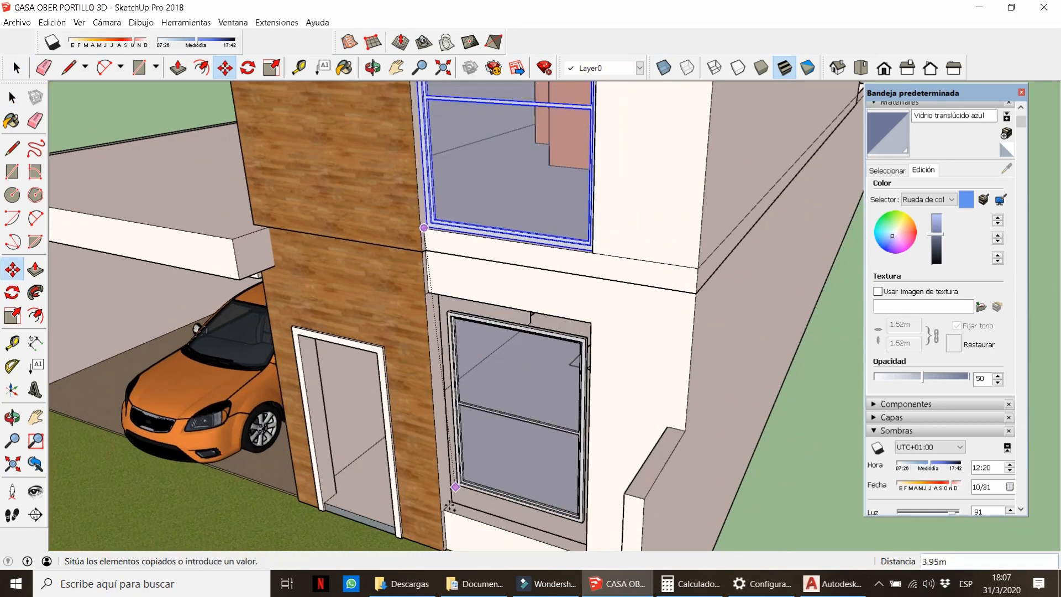
pyautogui.click(448, 507)
# Inspect the copied window's corner, taking a measurement from its frame.
pyautogui.moveTo(718, 387); pyautogui.dragTo(817, 289, button='middle')
pyautogui.scroll(7, 727, 237)
pyautogui.moveTo(727, 237); pyautogui.dragTo(774, 190, button='middle')
pyautogui.press('t')
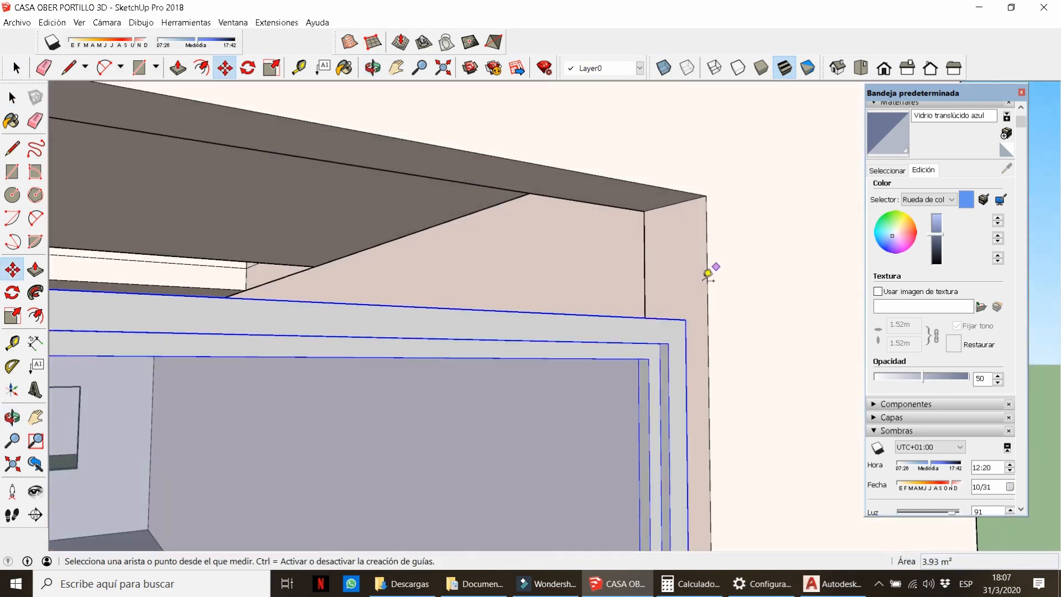
pyautogui.click(685, 319)
pyautogui.press('space')
pyautogui.moveTo(638, 265); pyautogui.dragTo(585, 342, button='middle')
pyautogui.scroll(-6, 469, 345)
# Inside the lower window group, raise the upper pane and top frame by 0.1.
pyautogui.moveTo(468, 346); pyautogui.dragTo(469, 310, button='middle')
pyautogui.doubleClick(467, 304)
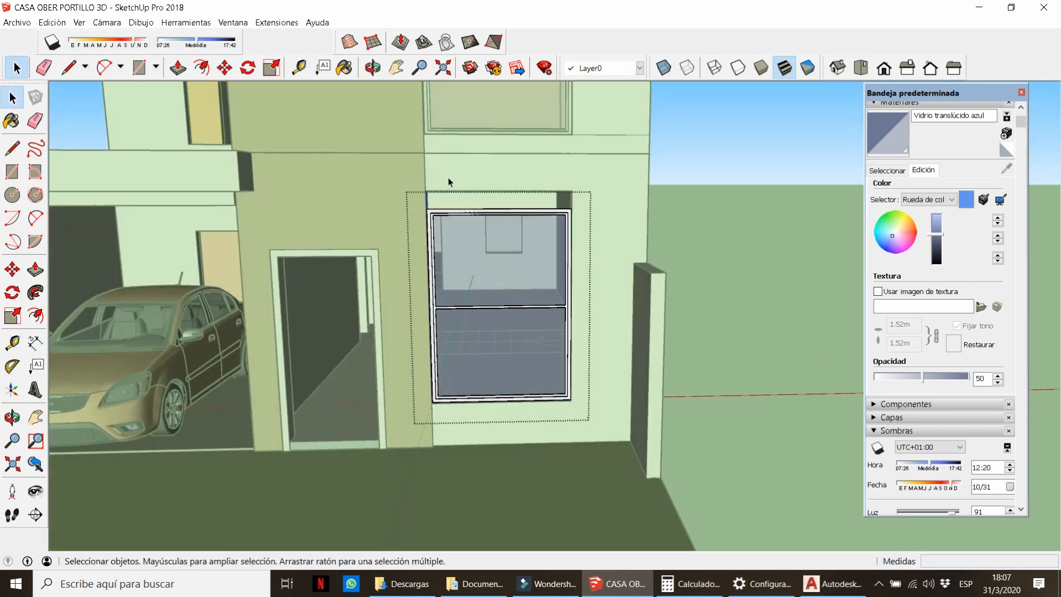
pyautogui.scroll(2, 449, 179)
pyautogui.moveTo(402, 175); pyautogui.dragTo(665, 423)
pyautogui.press('m')
pyautogui.click(680, 390)
pyautogui.write('0.15m')
pyautogui.press('Return')
pyautogui.press('space')
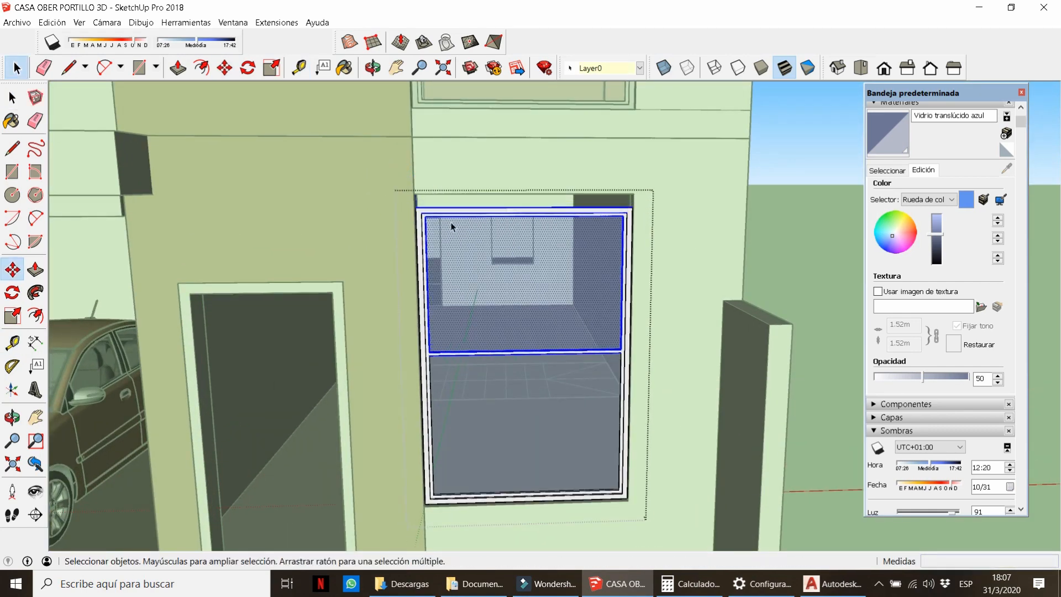
pyautogui.moveTo(665, 273); pyautogui.dragTo(665, 272)
pyautogui.press('m')
pyautogui.press('Return')
pyautogui.press('space')
pyautogui.click(668, 246)
pyautogui.scroll(-6, 547, 304)
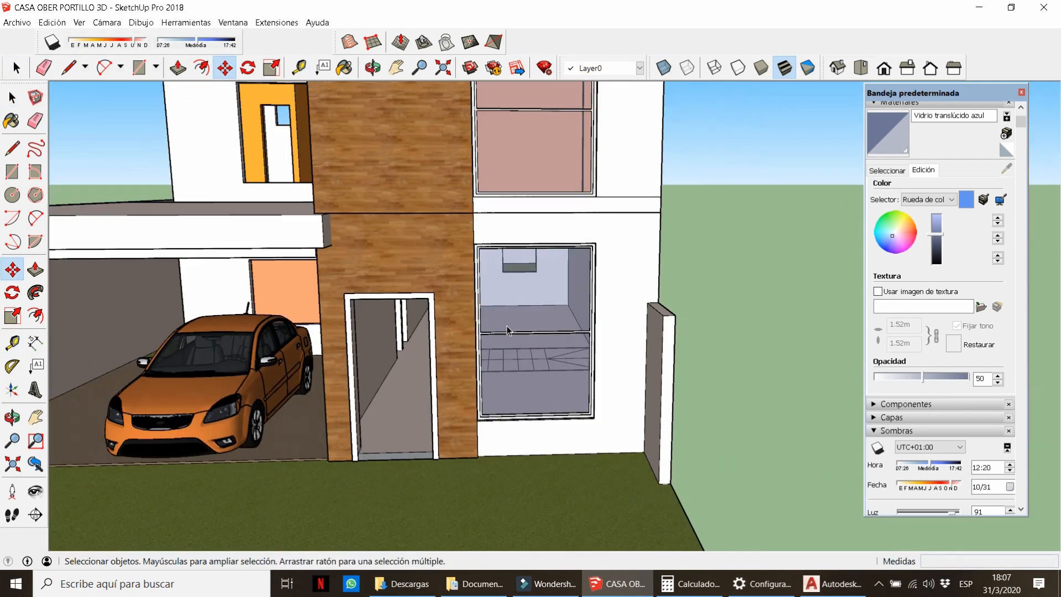
# Erase the stray line beside the upper window inside the wall group.
pyautogui.moveTo(547, 292); pyautogui.dragTo(552, 318, button='middle')
pyautogui.scroll(4, 466, 167)
pyautogui.click(579, 240)
pyautogui.scroll(2, 635, 273)
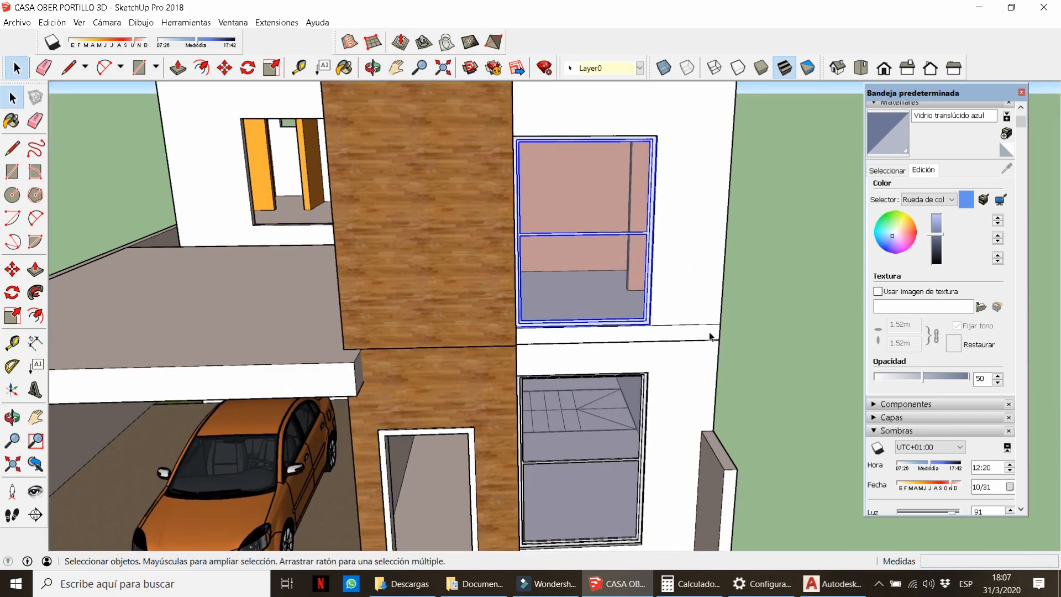
pyautogui.doubleClick(709, 334)
pyautogui.press('e')
pyautogui.click(689, 323)
pyautogui.press('space')
pyautogui.moveTo(381, 204); pyautogui.dragTo(438, 263, button='middle')
# Push the upper-floor wall face 0.20m inward.
pyautogui.doubleClick(353, 224)
pyautogui.press('p')
pyautogui.click(318, 243)
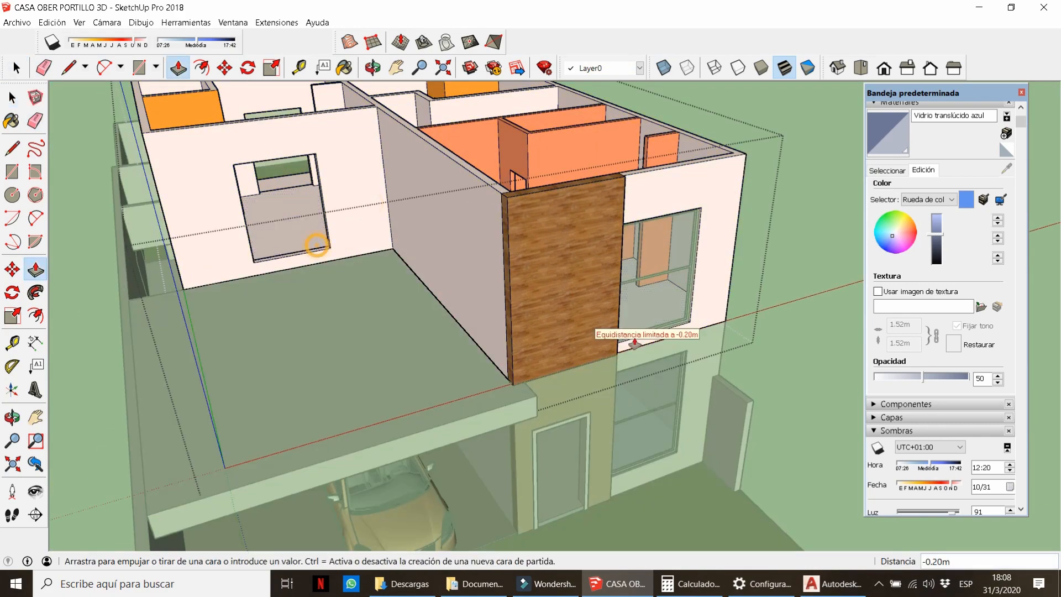
pyautogui.click(688, 323)
# Copy the upper window onto the far wall, then select both windows.
pyautogui.press('space')
pyautogui.click(688, 311)
pyautogui.scroll(5, 688, 320)
pyautogui.press('m')
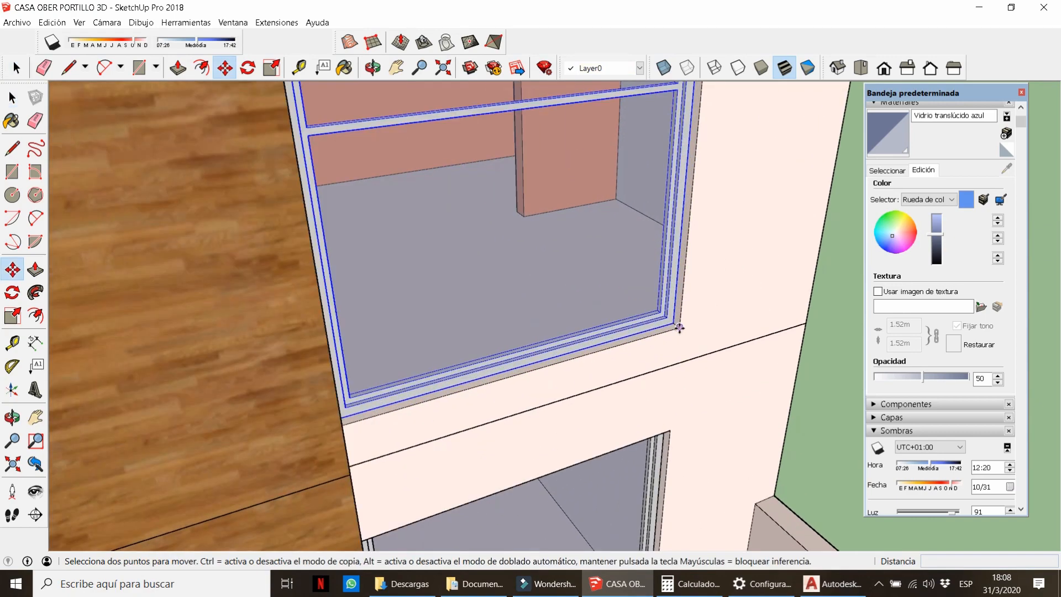
pyautogui.click(679, 327)
pyautogui.press('ctrl')
pyautogui.scroll(-3, 718, 345)
pyautogui.scroll(-3, 315, 215)
pyautogui.scroll(5, 504, 371)
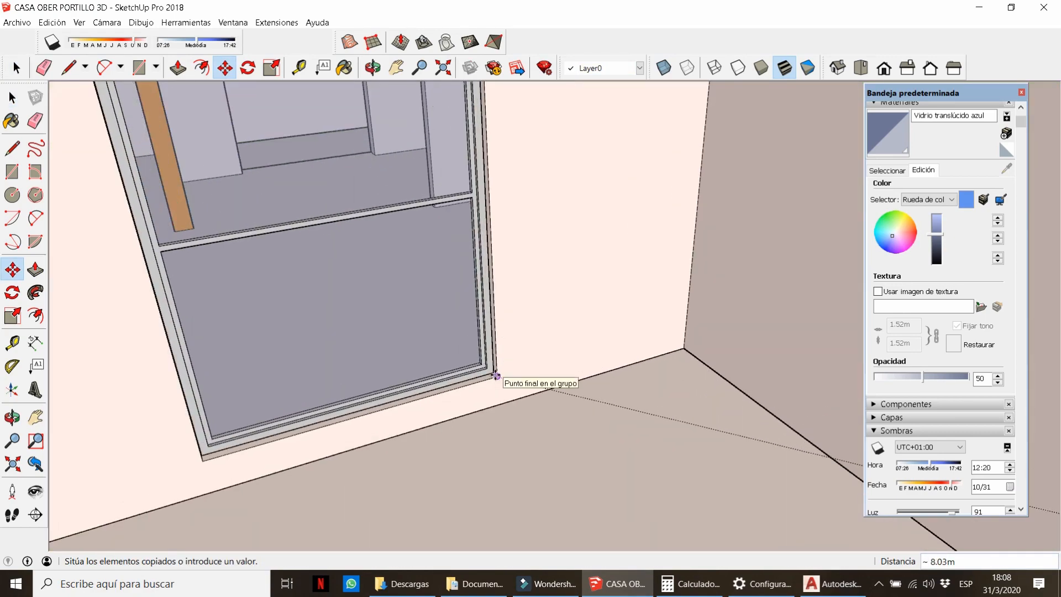
pyautogui.click(504, 372)
pyautogui.press('space')
pyautogui.scroll(-4, 351, 308)
pyautogui.scroll(-1, 437, 326)
pyautogui.keyDown('shift'); pyautogui.click(769, 390); pyautogui.keyUp('shift')
# Cut both windows, paste them into the upper-floor wall group, and set them flush in the openings.
pyautogui.hotkey('ctrl', 'x')
pyautogui.doubleClick(800, 402)
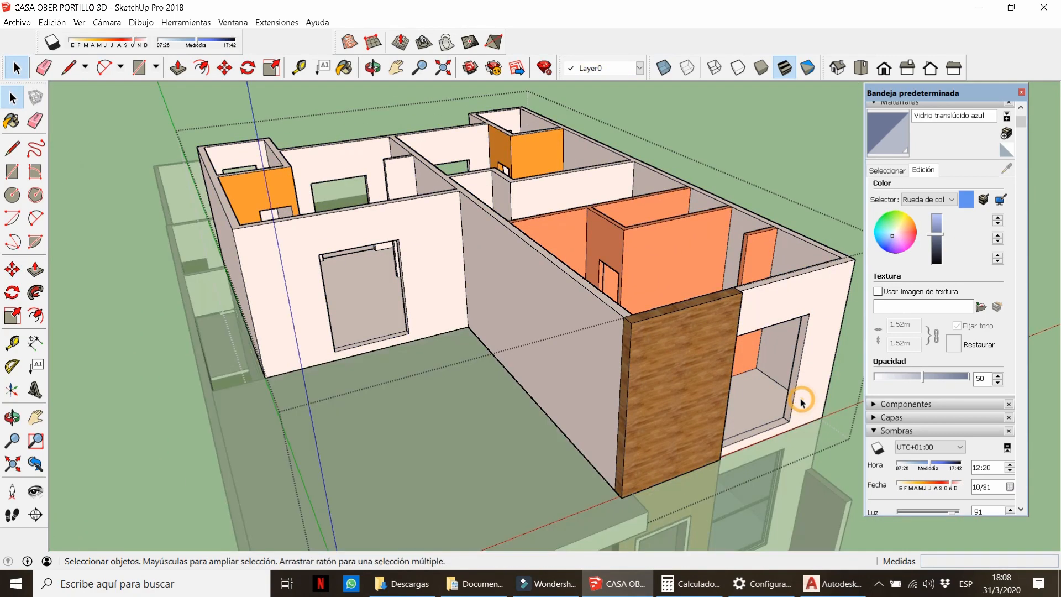
pyautogui.hotkey('ctrl', 'v')
pyautogui.click(747, 394)
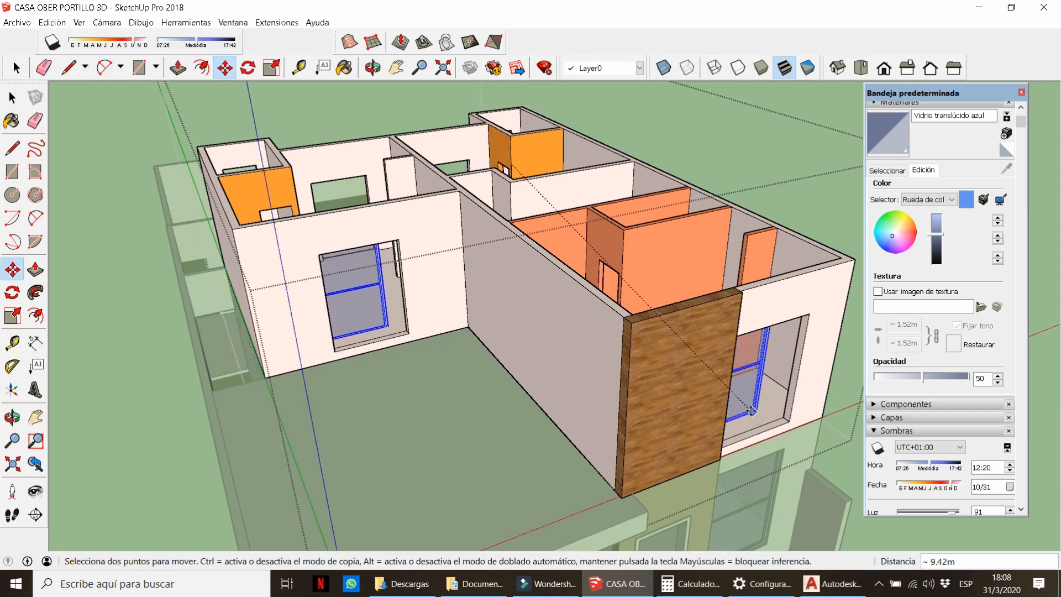
pyautogui.scroll(3, 747, 394)
pyautogui.scroll(2, 747, 394)
pyautogui.click(722, 365)
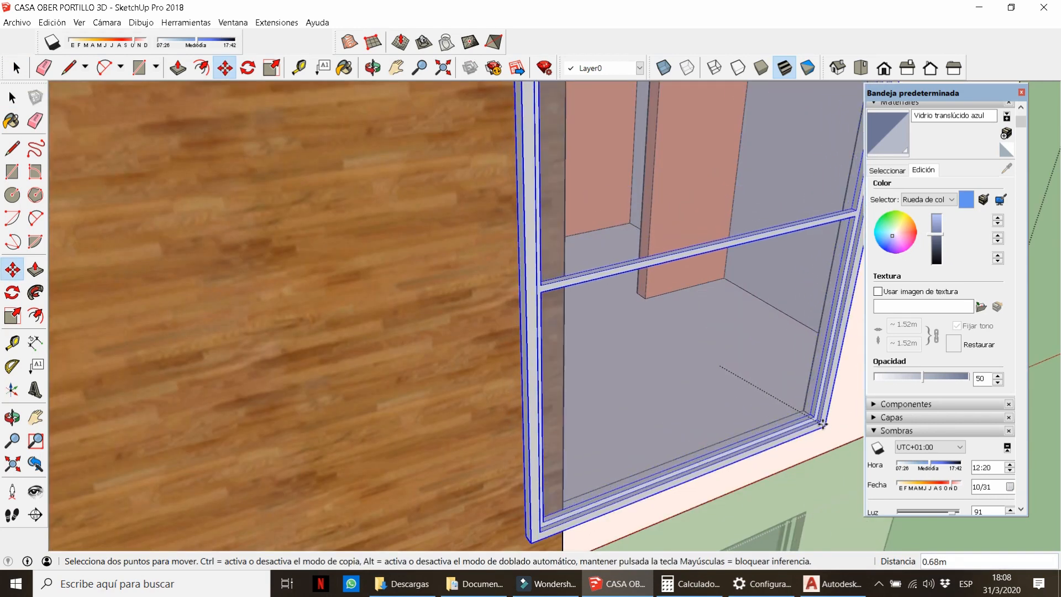
pyautogui.moveTo(821, 448); pyautogui.dragTo(779, 428, button='middle')
pyautogui.click(817, 441)
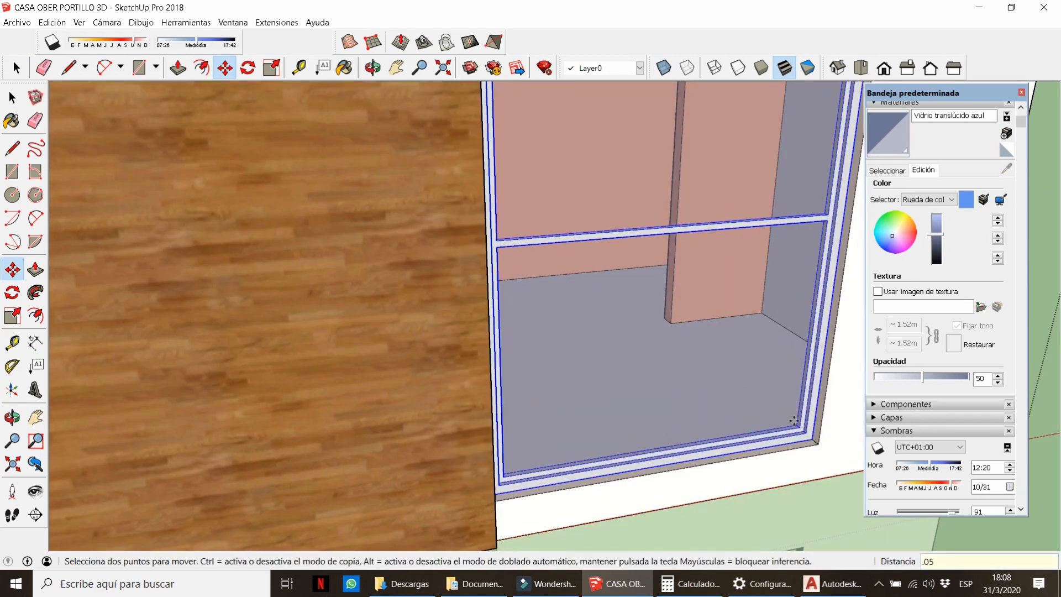
pyautogui.scroll(-5, 775, 413)
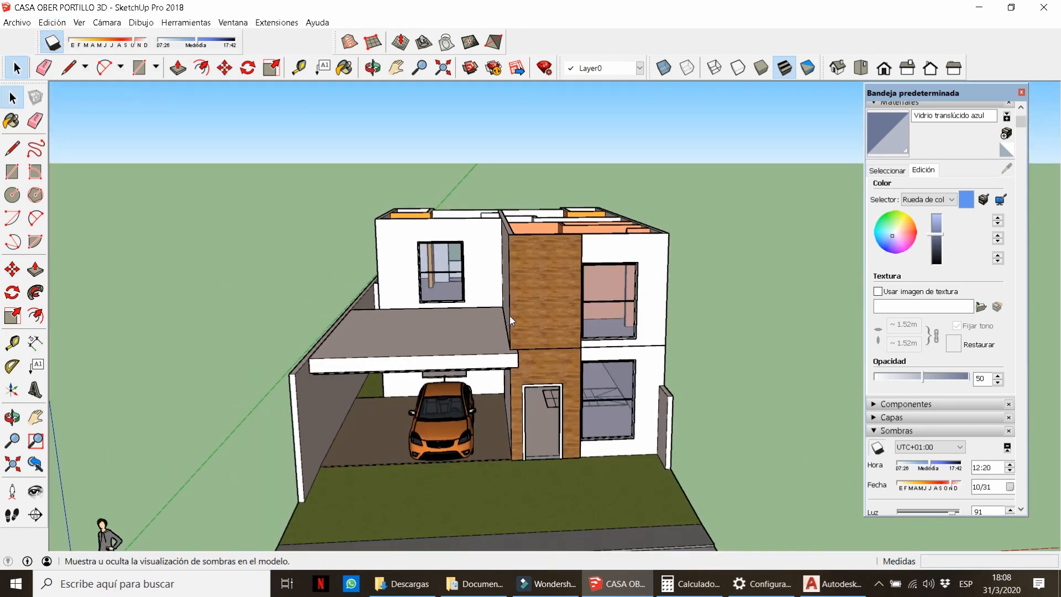
# Set the shadow time to 12:48, then turn shadows off.
pyautogui.moveTo(534, 381); pyautogui.dragTo(580, 362, button='middle')
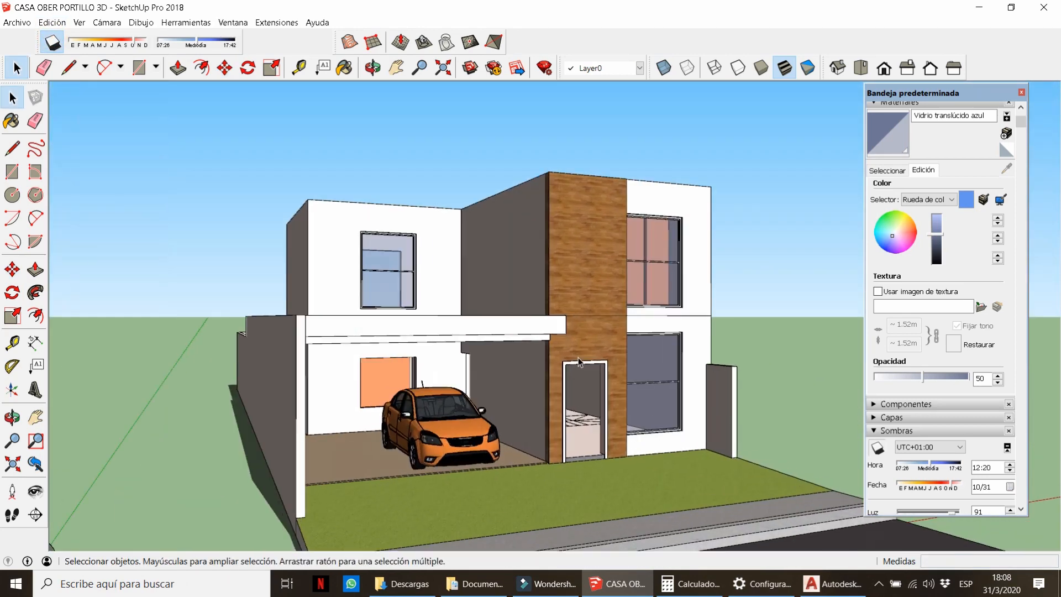
pyautogui.scroll(2, 565, 333)
pyautogui.moveTo(174, 40); pyautogui.dragTo(199, 40)
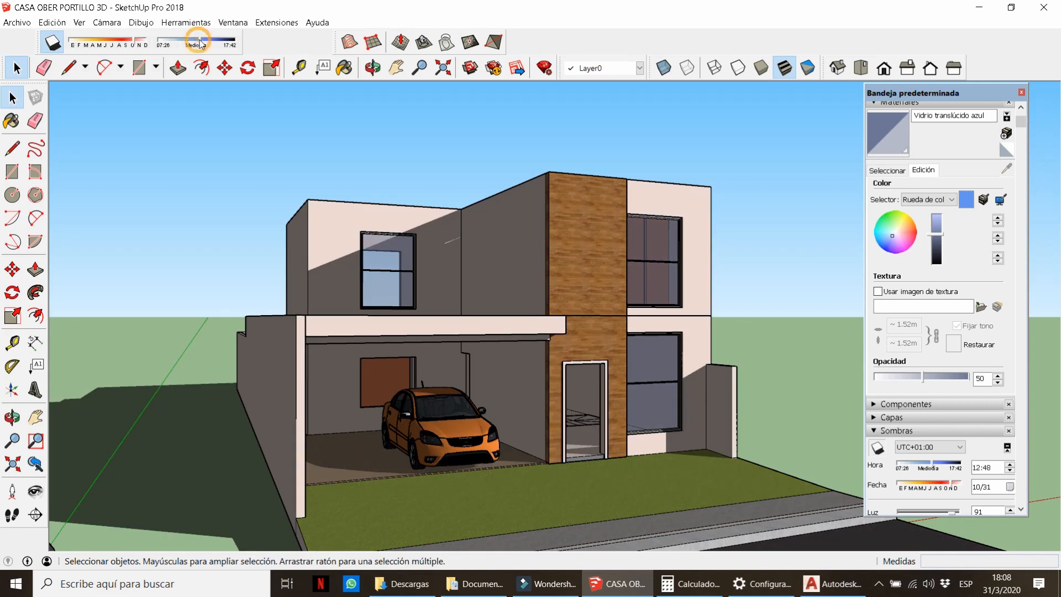
pyautogui.scroll(4, 535, 348)
pyautogui.moveTo(539, 417); pyautogui.dragTo(507, 389, button='middle')
pyautogui.scroll(-3, 512, 391)
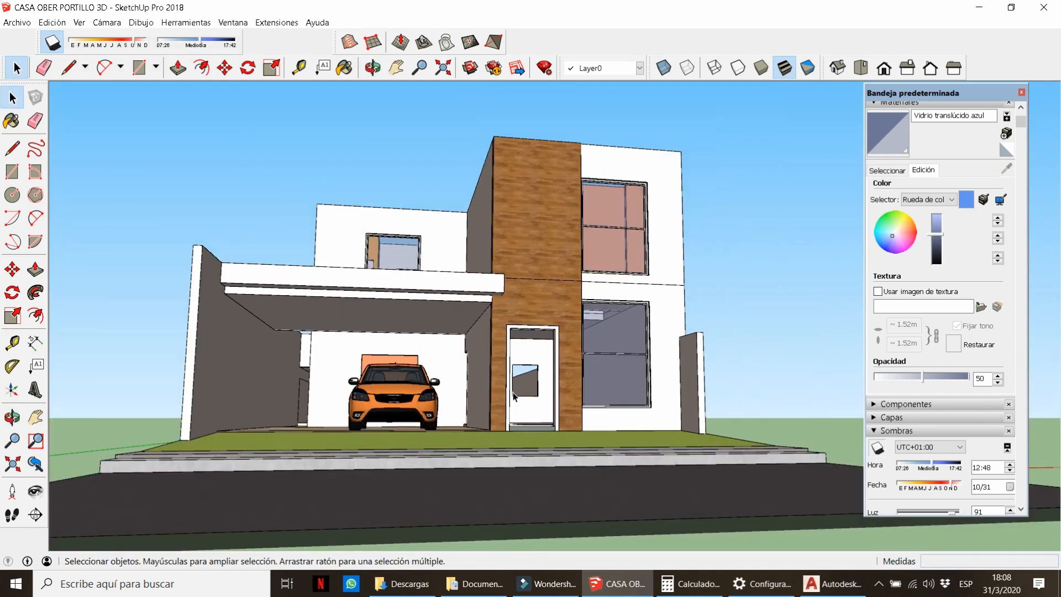
pyautogui.moveTo(511, 307); pyautogui.dragTo(448, 367, button='middle')
pyautogui.click(56, 46)
# Put the car on the X-CARRO layer and hide that layer.
pyautogui.click(402, 418)
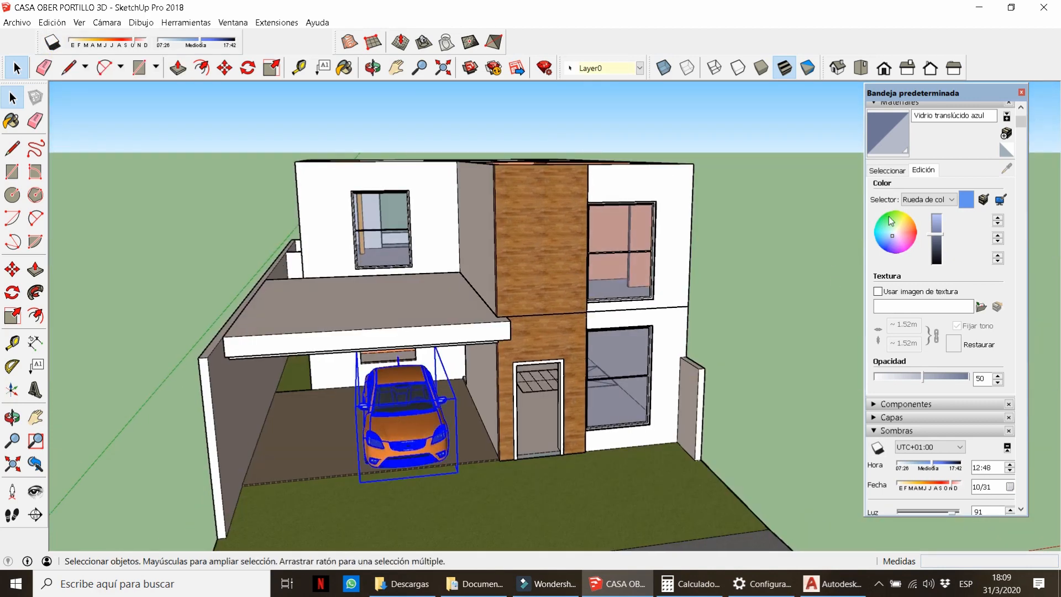
pyautogui.click(898, 104)
pyautogui.click(873, 133)
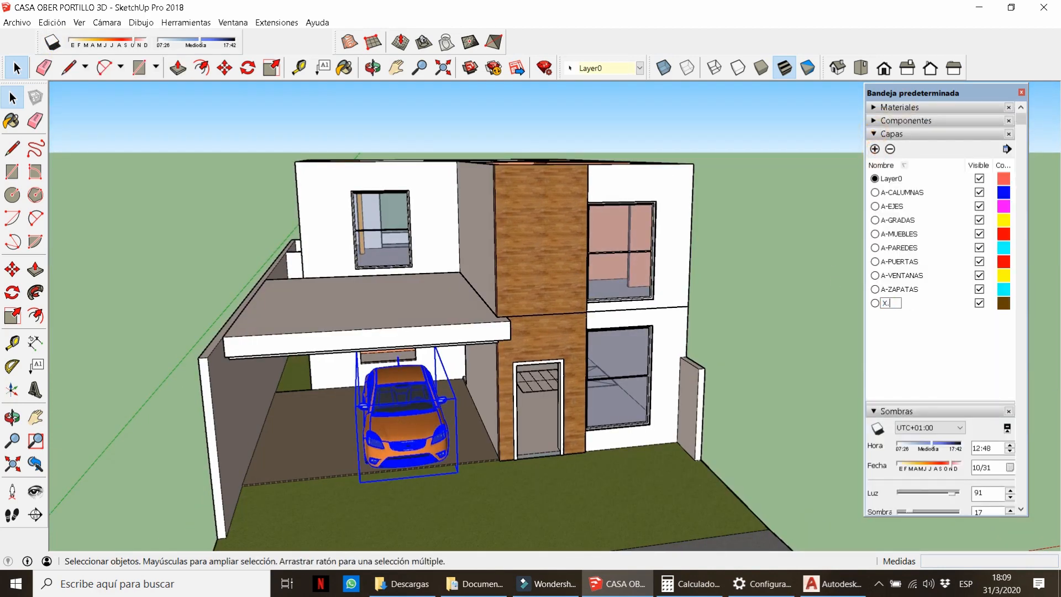
pyautogui.click(639, 68)
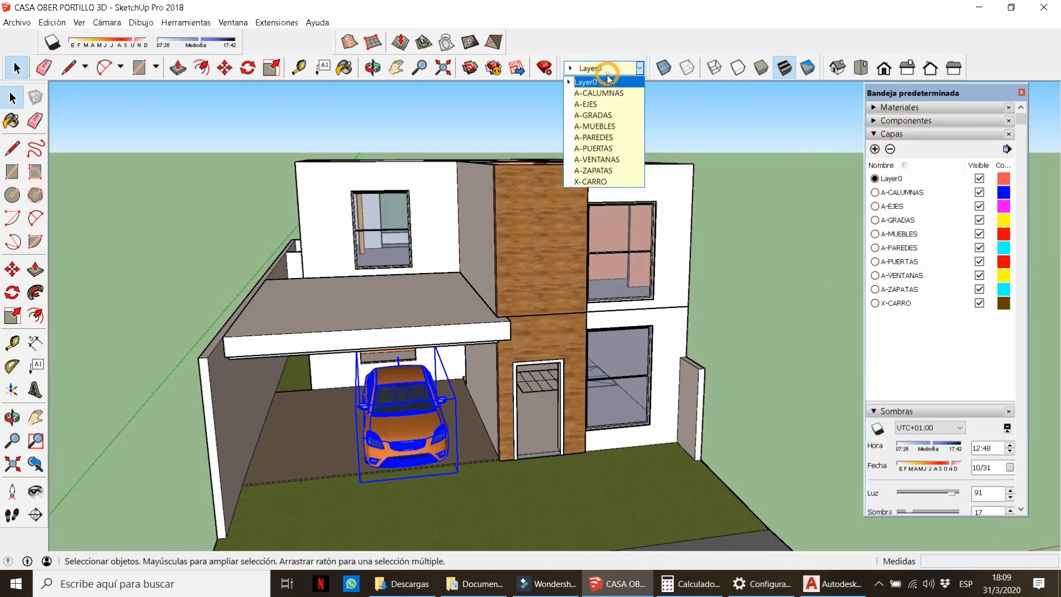
pyautogui.click(589, 171)
pyautogui.click(979, 303)
pyautogui.moveTo(575, 349); pyautogui.dragTo(496, 319, button='middle')
pyautogui.scroll(7, 563, 395)
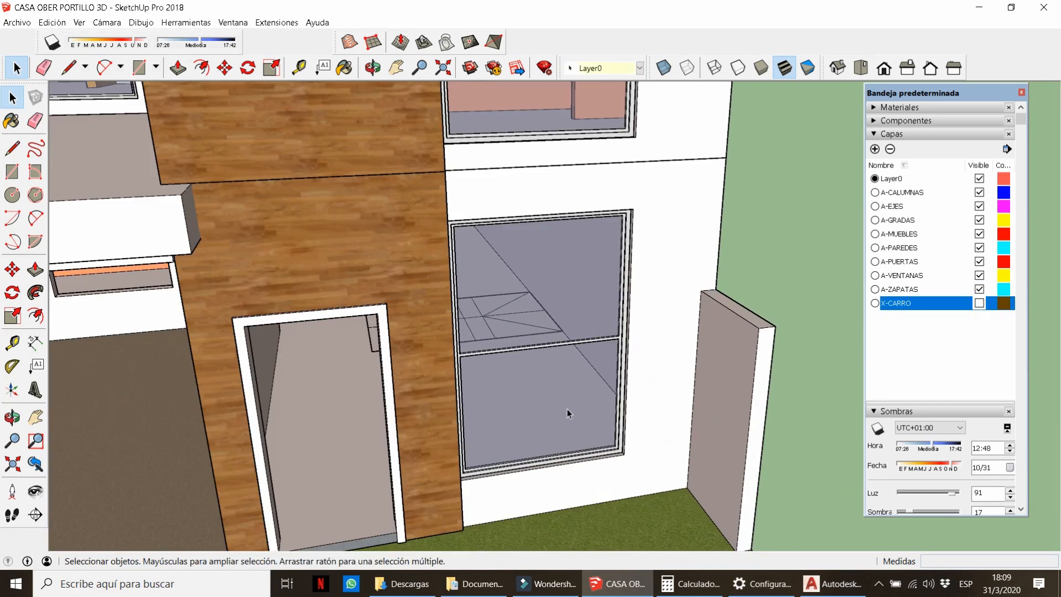
# Cut the lower front window and paste it inside the wall group.
pyautogui.click(568, 412)
pyautogui.moveTo(568, 413); pyautogui.dragTo(634, 432, button='middle')
pyautogui.hotkey('ctrl', 'x')
pyautogui.doubleClick(635, 433)
pyautogui.hotkey('ctrl', 'v')
pyautogui.click(484, 443)
# Snap the window to the opening's corner and shift it 0.05 inward.
pyautogui.scroll(3, 581, 425)
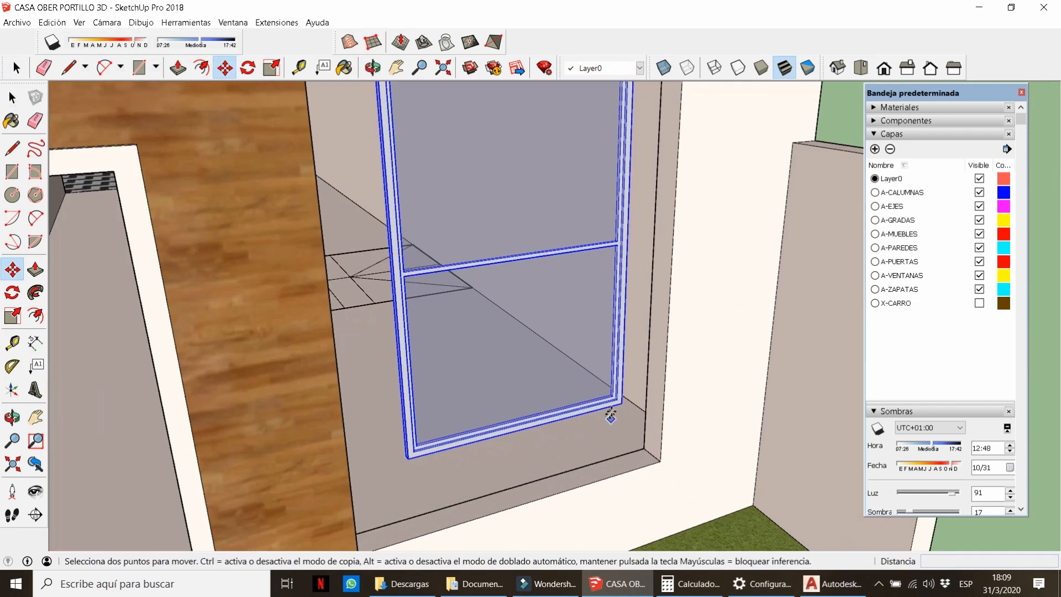
pyautogui.click(620, 402)
pyautogui.click(660, 460)
pyautogui.click(659, 460)
pyautogui.write('.05')
pyautogui.press('Return')
pyautogui.scroll(-8, 599, 414)
pyautogui.press('space')
pyautogui.press('Escape')
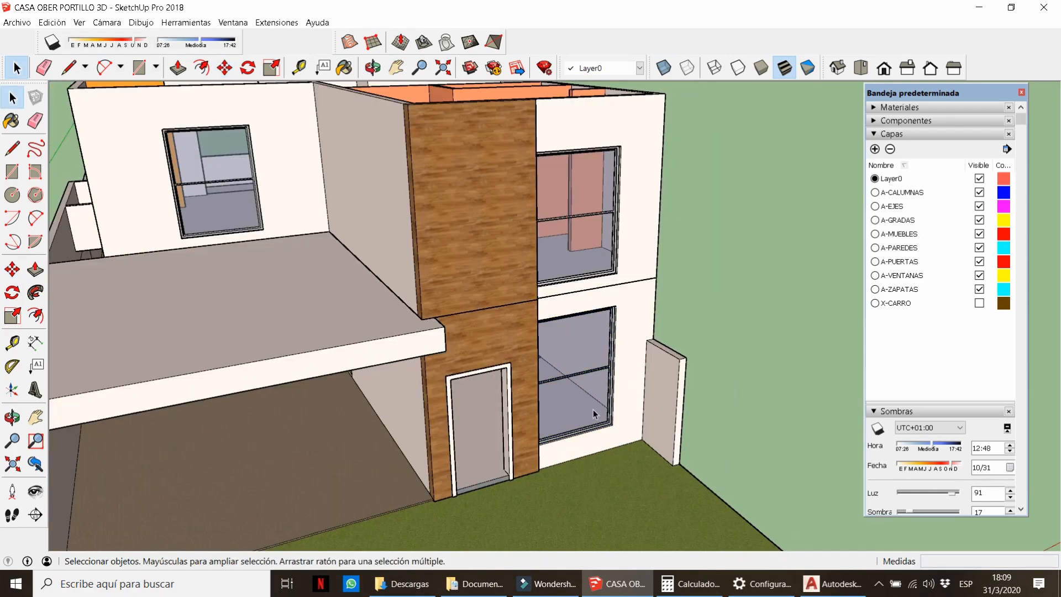
# Place a copy of the lower window in the carport's back-wall opening with Move+Ctrl.
pyautogui.moveTo(593, 410); pyautogui.dragTo(505, 332, button='middle')
pyautogui.scroll(3, 569, 357)
pyautogui.scroll(2, 626, 393)
pyautogui.moveTo(626, 392); pyautogui.dragTo(658, 430, button='middle')
pyautogui.doubleClick(658, 431)
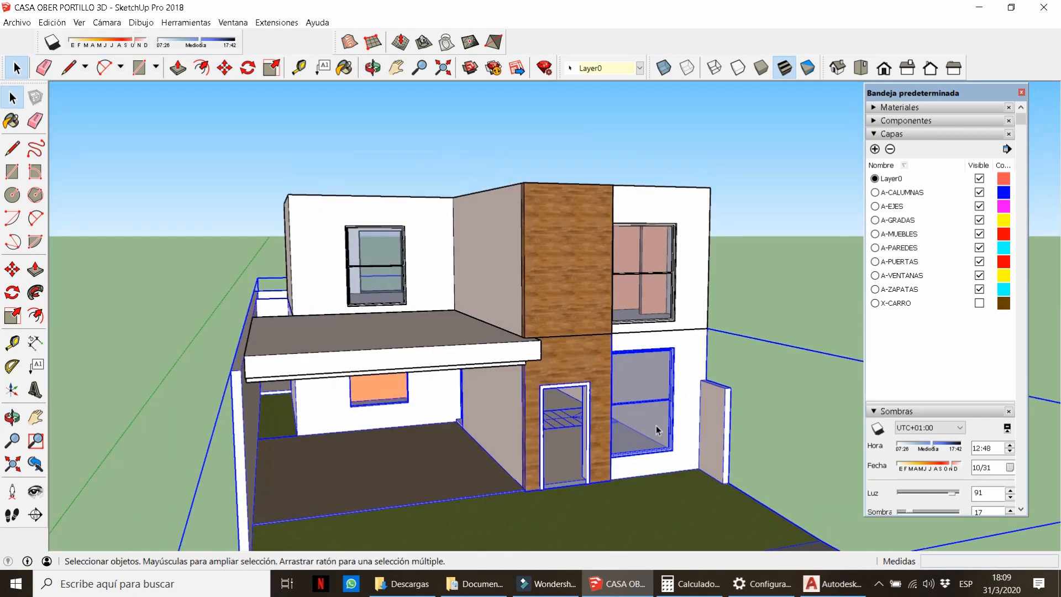
pyautogui.click(666, 441)
pyautogui.scroll(6, 668, 442)
pyautogui.press('m')
pyautogui.click(682, 459)
pyautogui.press('ctrl')
pyautogui.scroll(-4, 715, 296)
pyautogui.scroll(8, 317, 301)
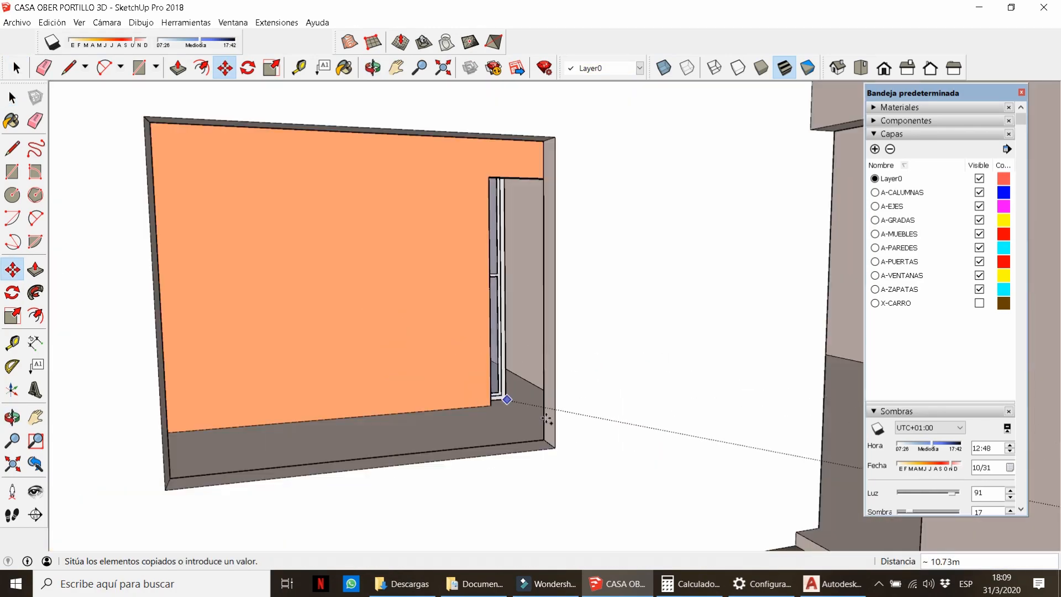
pyautogui.click(554, 445)
# Inside the copied window, lower the top bar to mid-window with hidden edges shown.
pyautogui.scroll(-5, 555, 446)
pyautogui.moveTo(544, 376); pyautogui.dragTo(458, 331, button='middle')
pyautogui.press('space')
pyautogui.doubleClick(441, 319)
pyautogui.press('k')
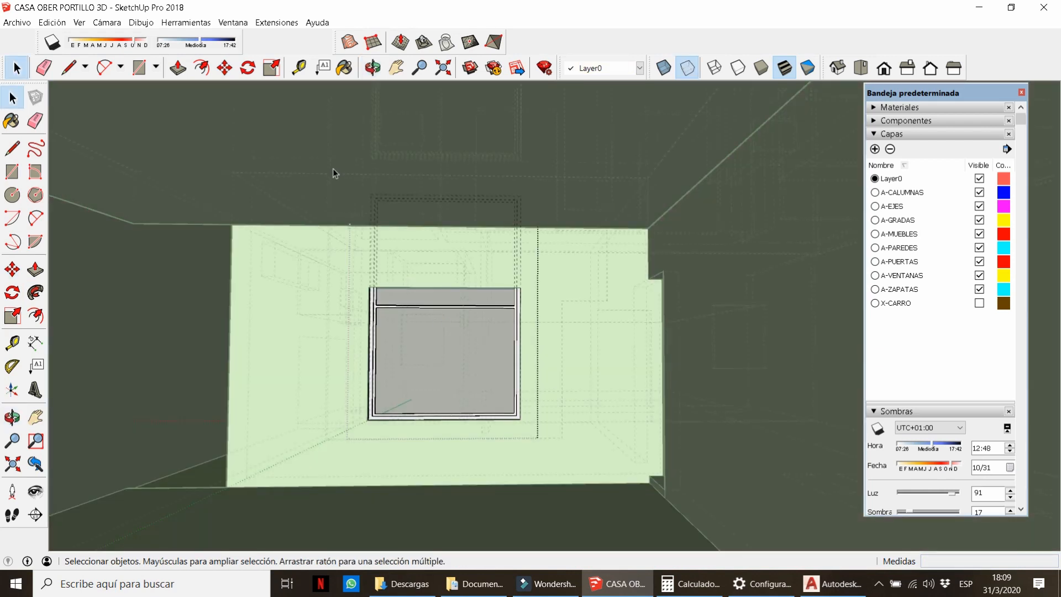
pyautogui.moveTo(334, 172); pyautogui.dragTo(571, 351)
pyautogui.scroll(1, 554, 360)
pyautogui.press('m')
pyautogui.click(542, 284)
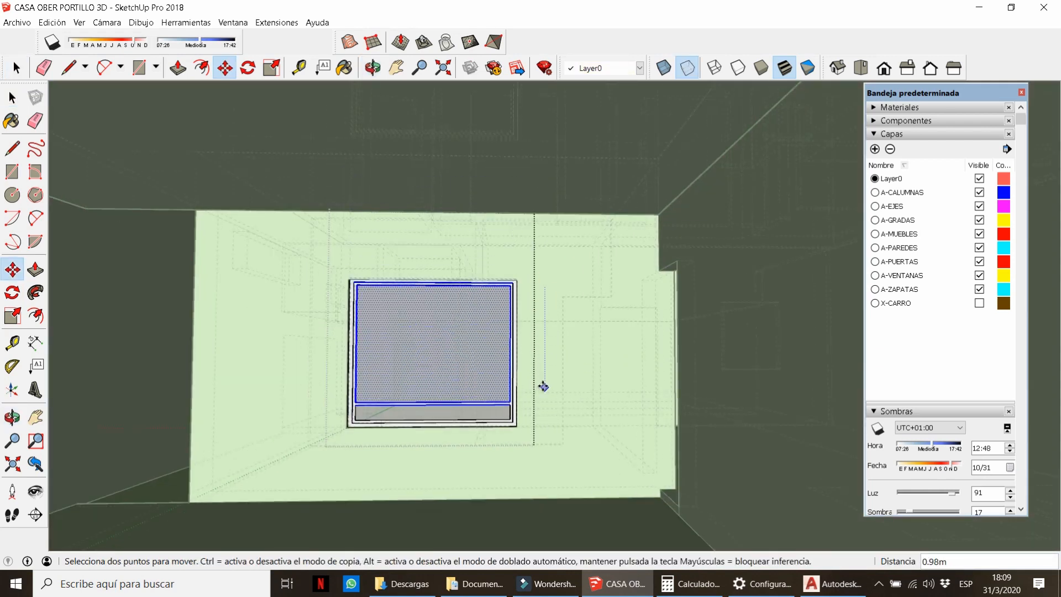
pyautogui.press('Return')
pyautogui.press('space')
# Drop the copied window's top frame by 0.5 and hide back edges again.
pyautogui.moveTo(322, 192); pyautogui.dragTo(555, 322)
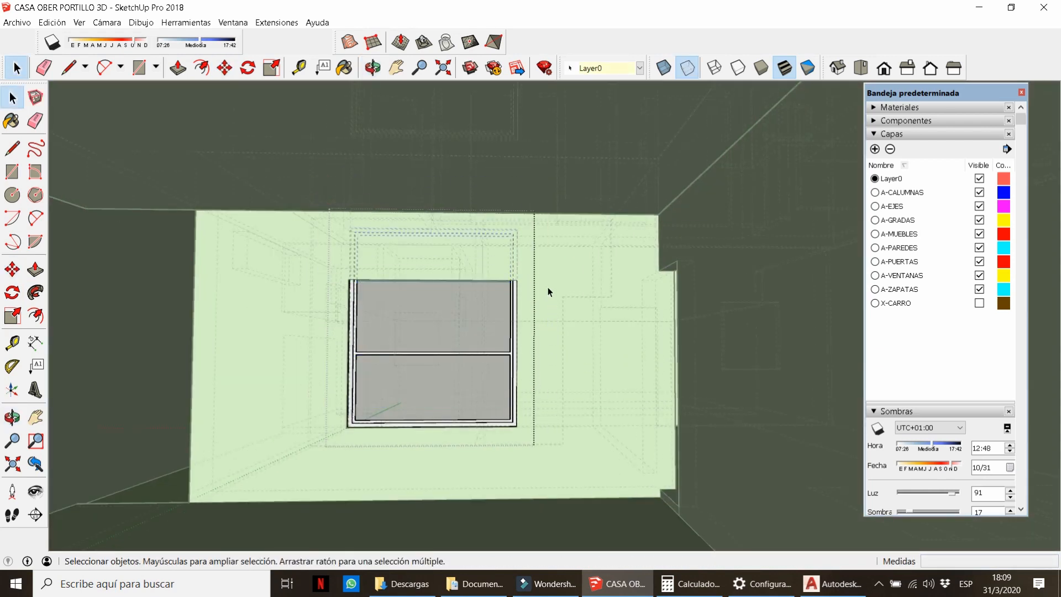
pyautogui.press('m')
pyautogui.click(546, 277)
pyautogui.write('.5')
pyautogui.press('Return')
pyautogui.press('space')
pyautogui.click(548, 299)
pyautogui.press('k')
pyautogui.scroll(-6, 433, 310)
# Turn shadows off and open the 3D Warehouse model library from the Ventana menu.
pyautogui.moveTo(433, 310); pyautogui.dragTo(548, 329, button='middle')
pyautogui.scroll(2, 687, 398)
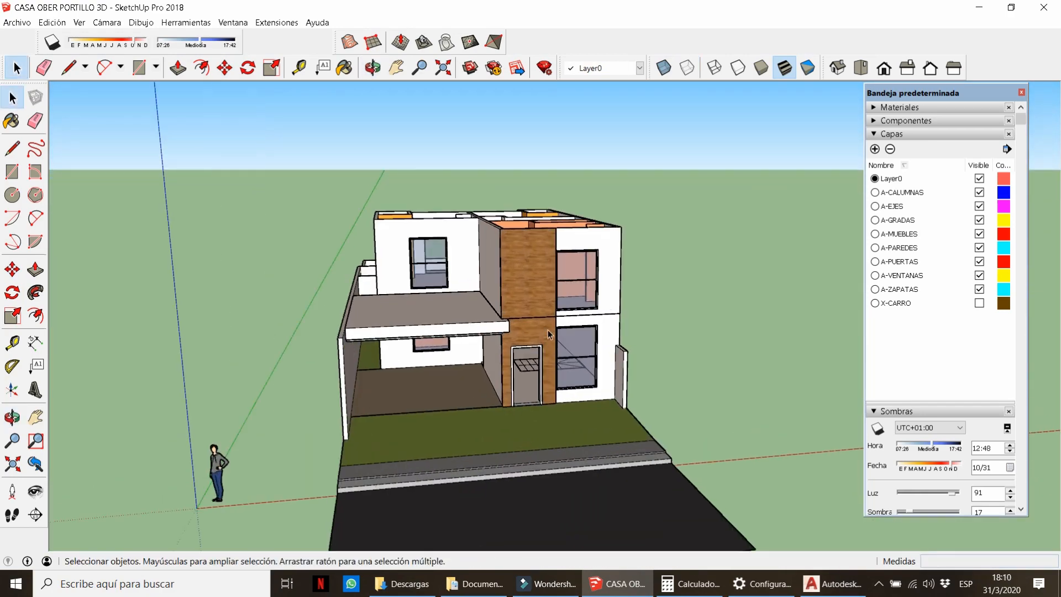
pyautogui.scroll(2, 548, 329)
pyautogui.moveTo(437, 317); pyautogui.dragTo(479, 317, button='middle')
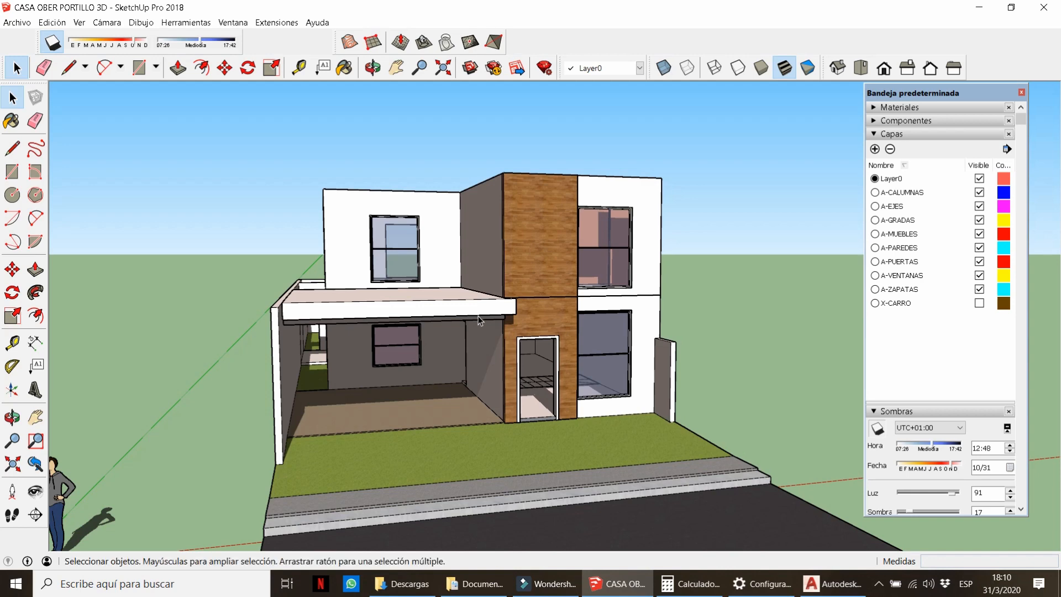
pyautogui.scroll(3, 508, 321)
pyautogui.moveTo(514, 325); pyautogui.dragTo(541, 296, button='middle')
pyautogui.scroll(1, 545, 315)
pyautogui.scroll(-1, 544, 304)
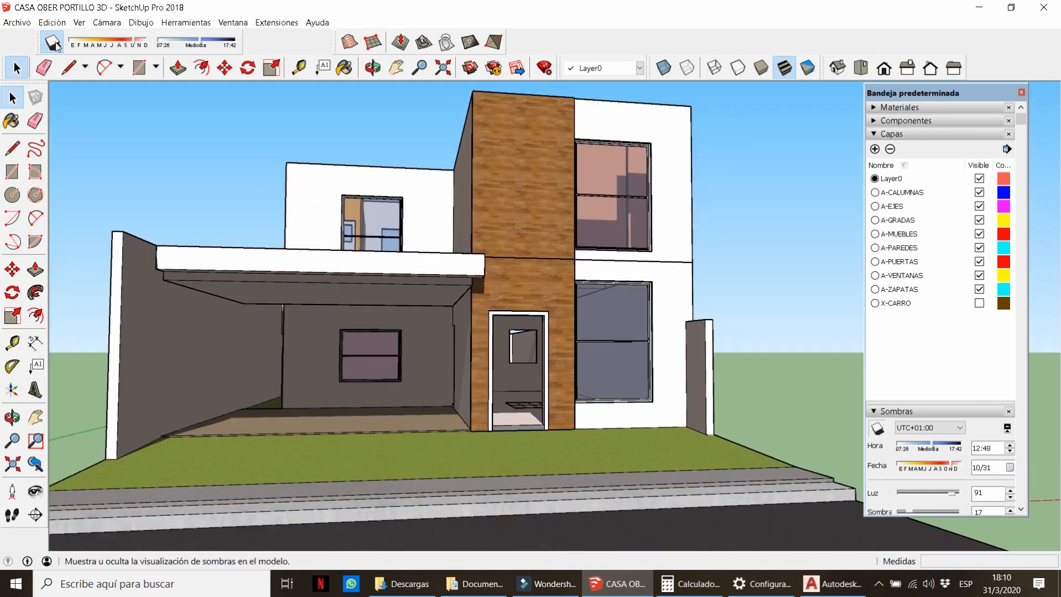
pyautogui.click(53, 43)
pyautogui.click(233, 23)
pyautogui.click(259, 112)
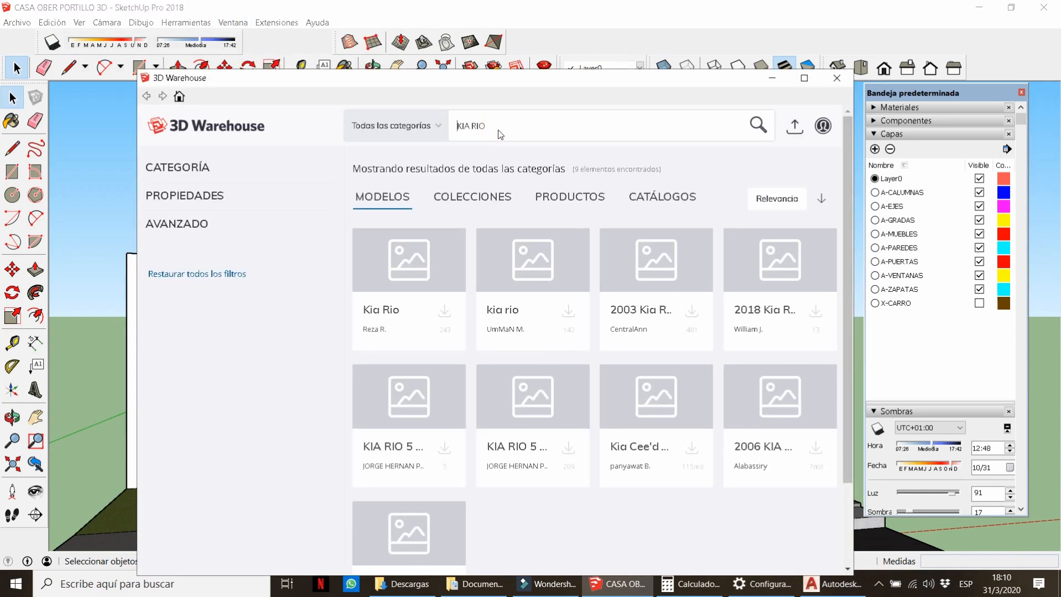
# Replace the car search with DOOR and browse the results.
pyautogui.tripleClick(503, 124)
pyautogui.write('DOOR')
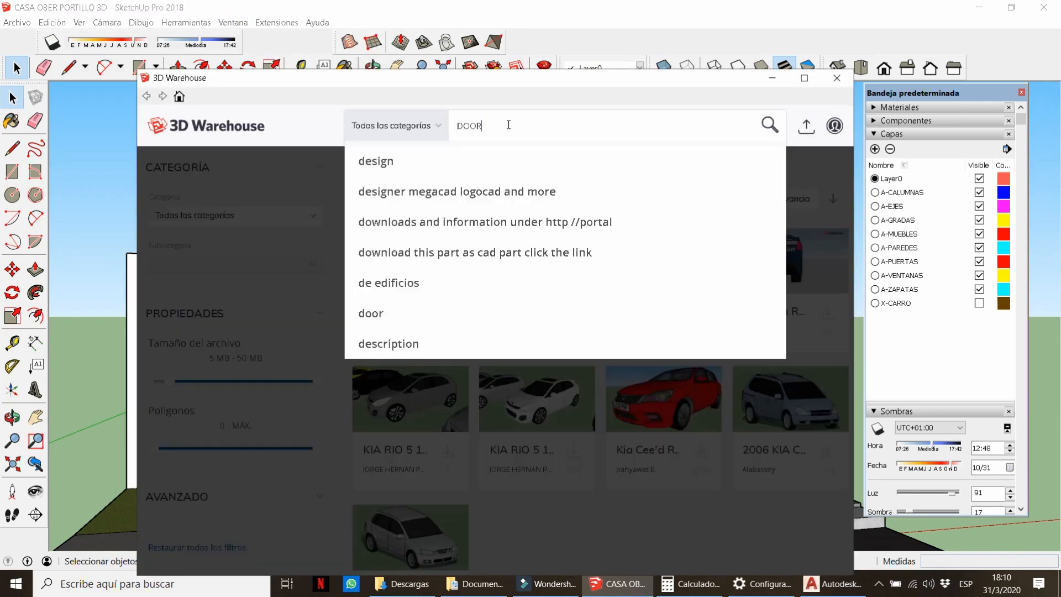
pyautogui.press('Return')
pyautogui.scroll(-3, 496, 413)
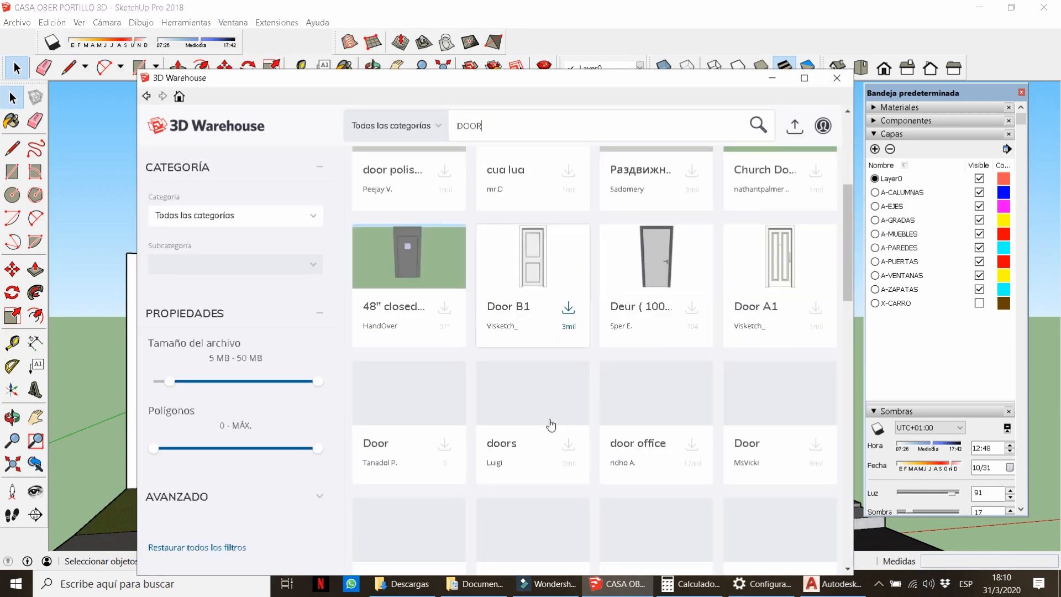
pyautogui.moveTo(167, 382); pyautogui.dragTo(161, 381)
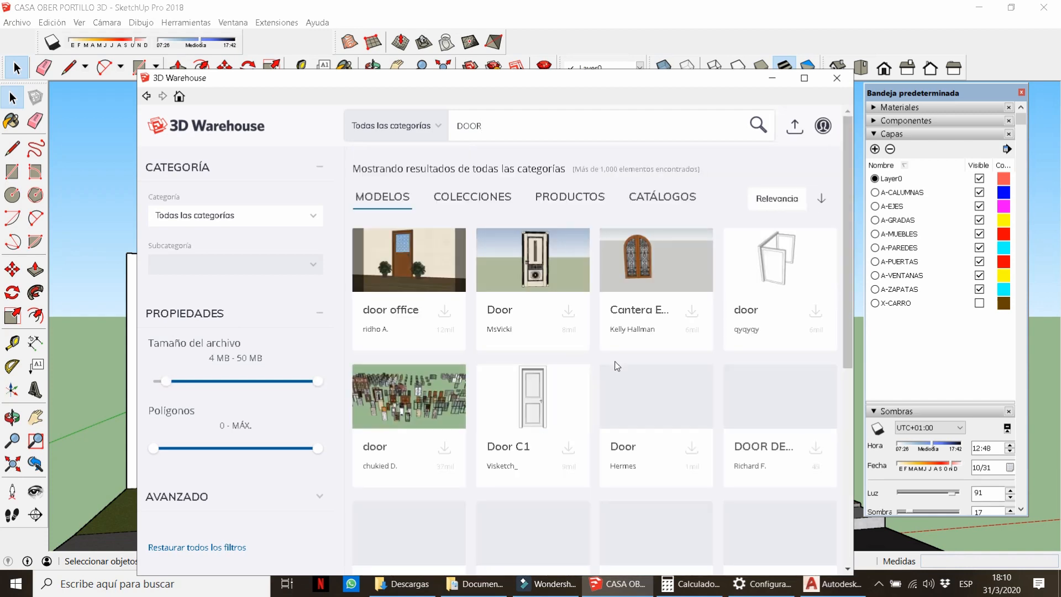
pyautogui.scroll(-3, 614, 360)
pyautogui.scroll(-3, 615, 360)
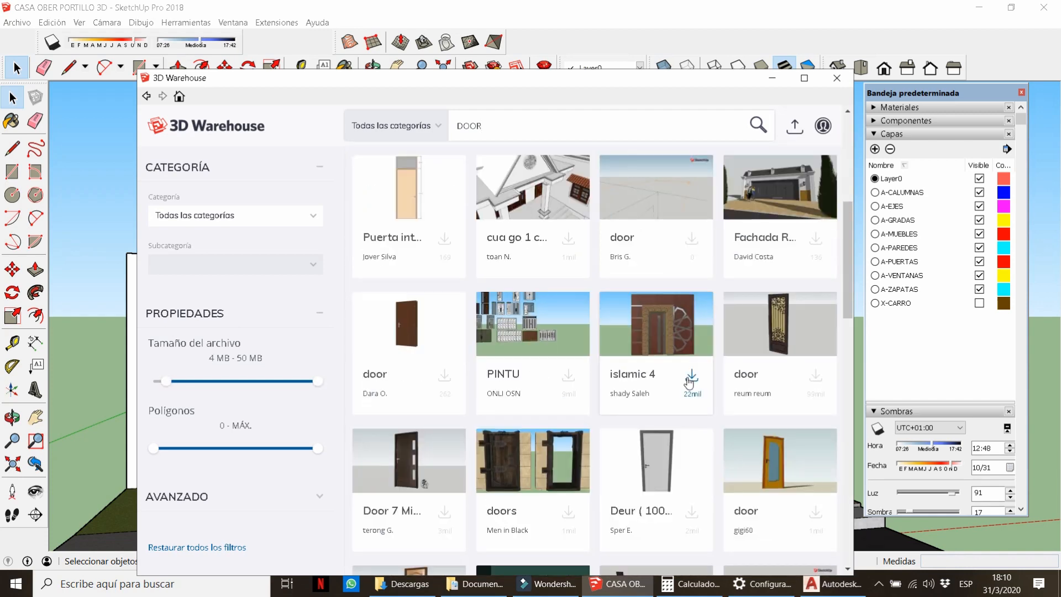
pyautogui.scroll(-10, 592, 398)
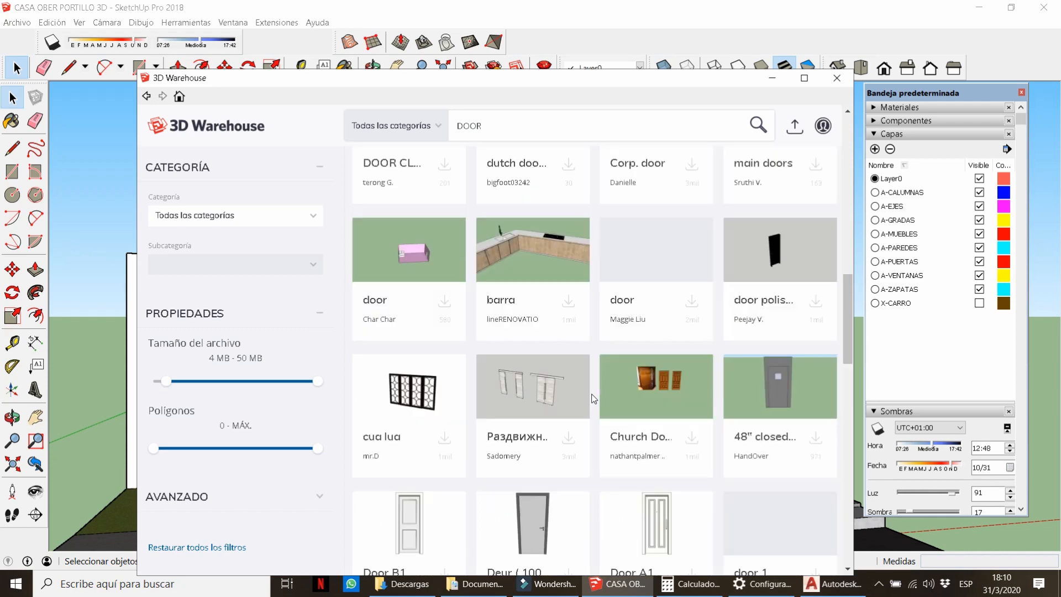
pyautogui.scroll(-3, 592, 398)
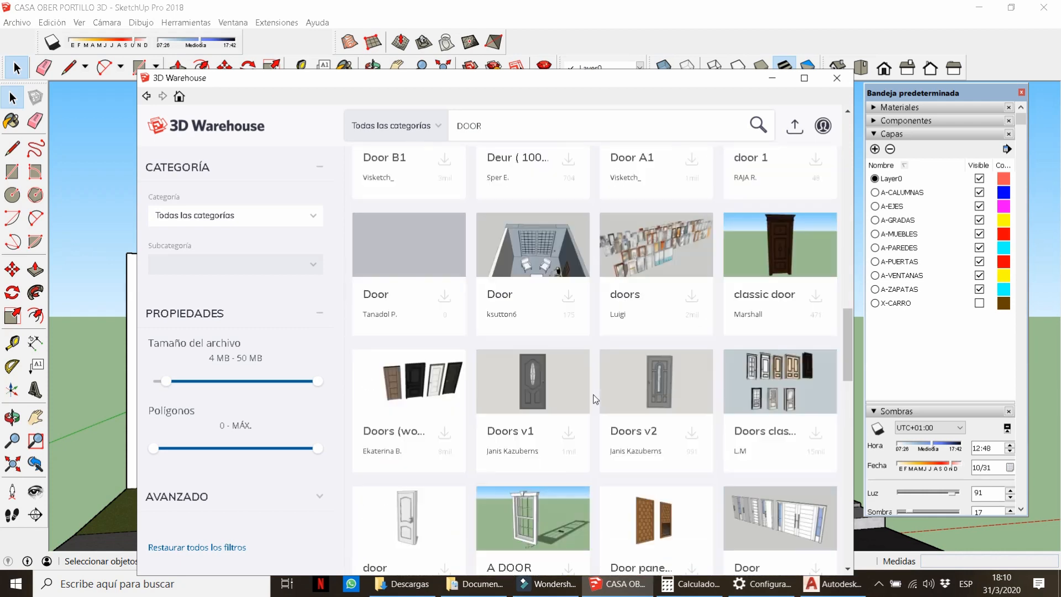
pyautogui.scroll(-4, 595, 398)
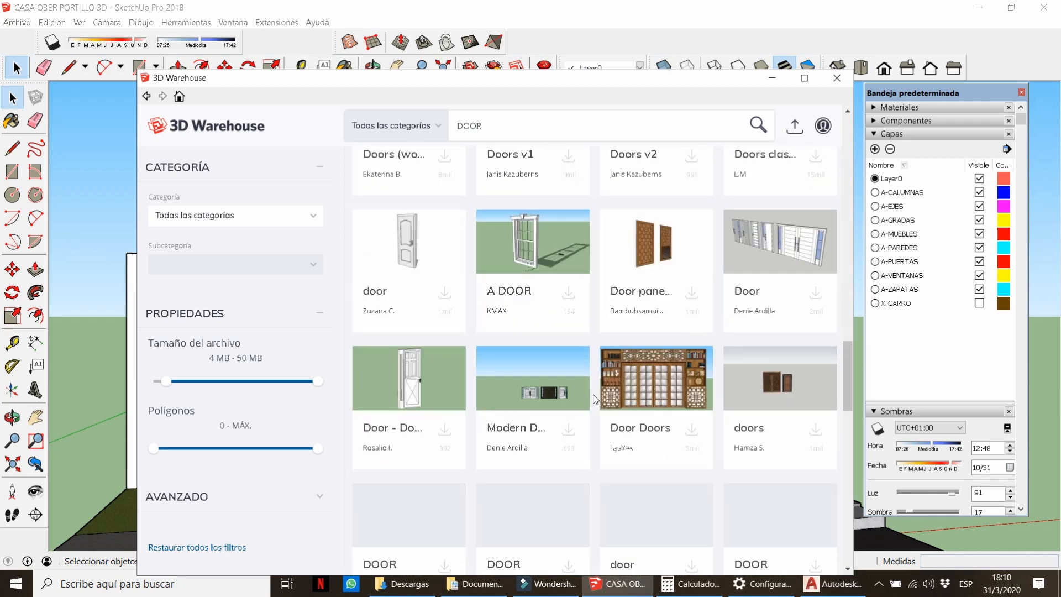
pyautogui.scroll(-5, 595, 399)
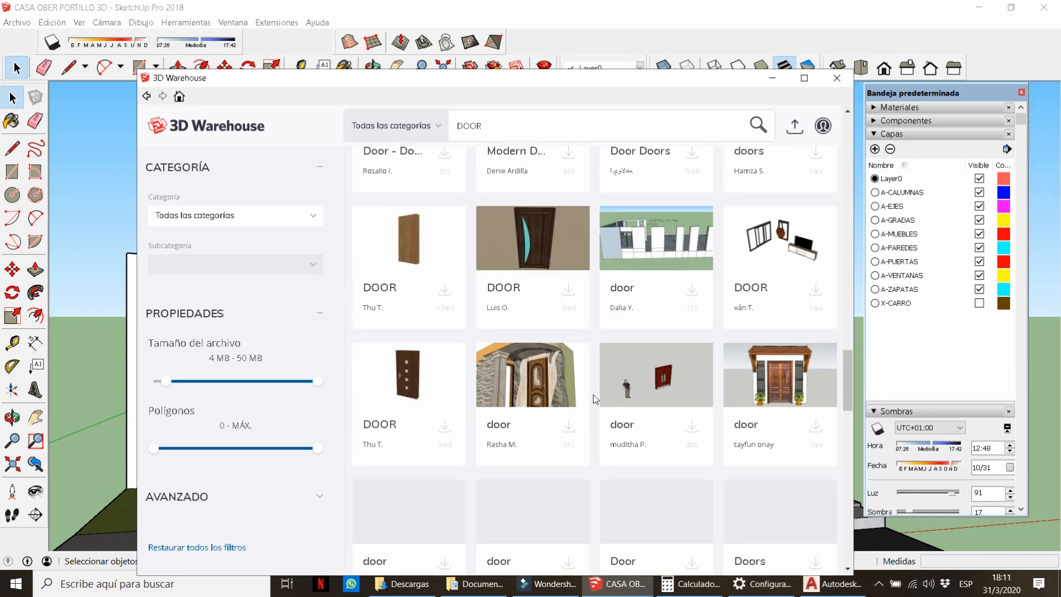
pyautogui.scroll(-5, 595, 399)
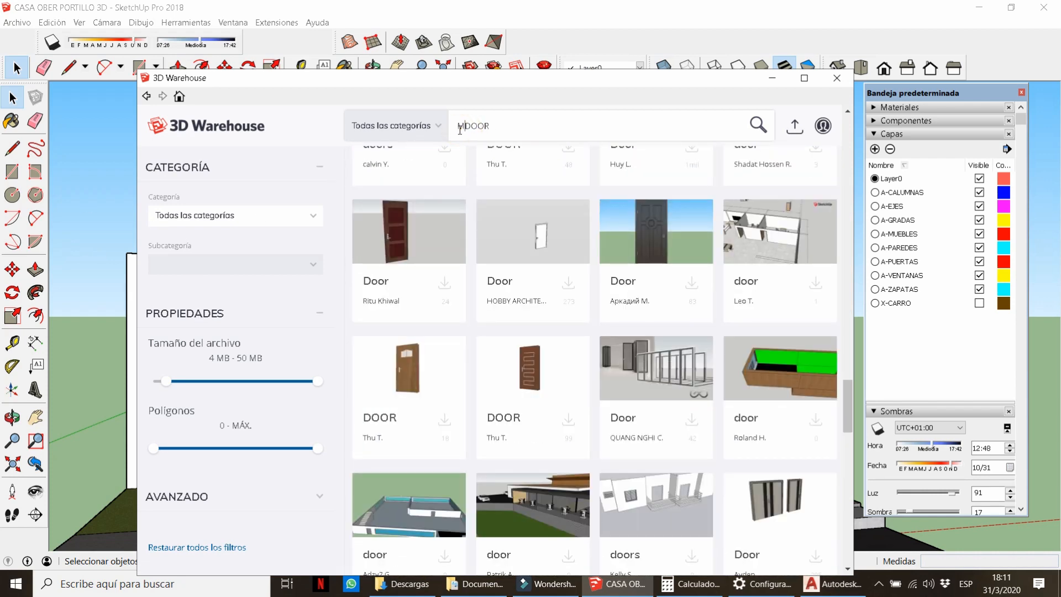
# Refine the search to MODERN DOOR and load the four-door set into the model.
pyautogui.write('ODERN')
pyautogui.press('Return')
pyautogui.scroll(-4, 619, 398)
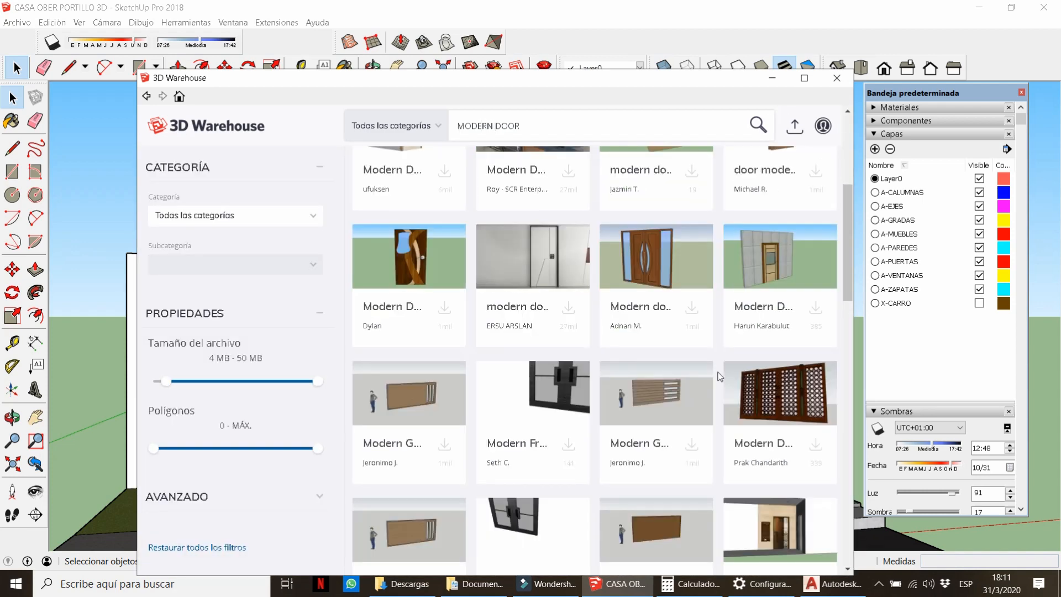
pyautogui.scroll(-4, 720, 376)
pyautogui.scroll(-4, 720, 376)
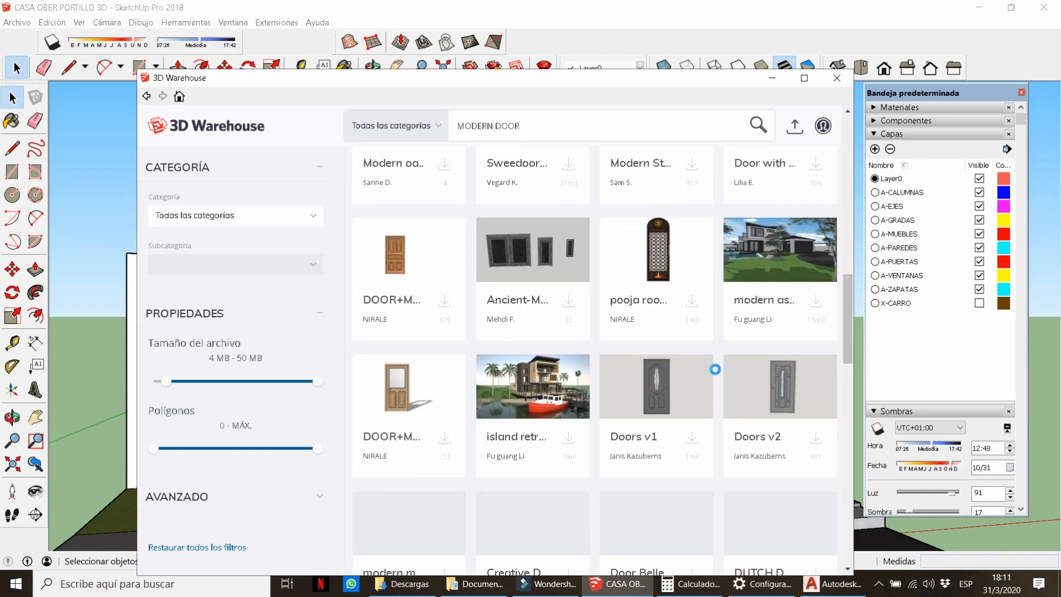
pyautogui.scroll(-2, 720, 376)
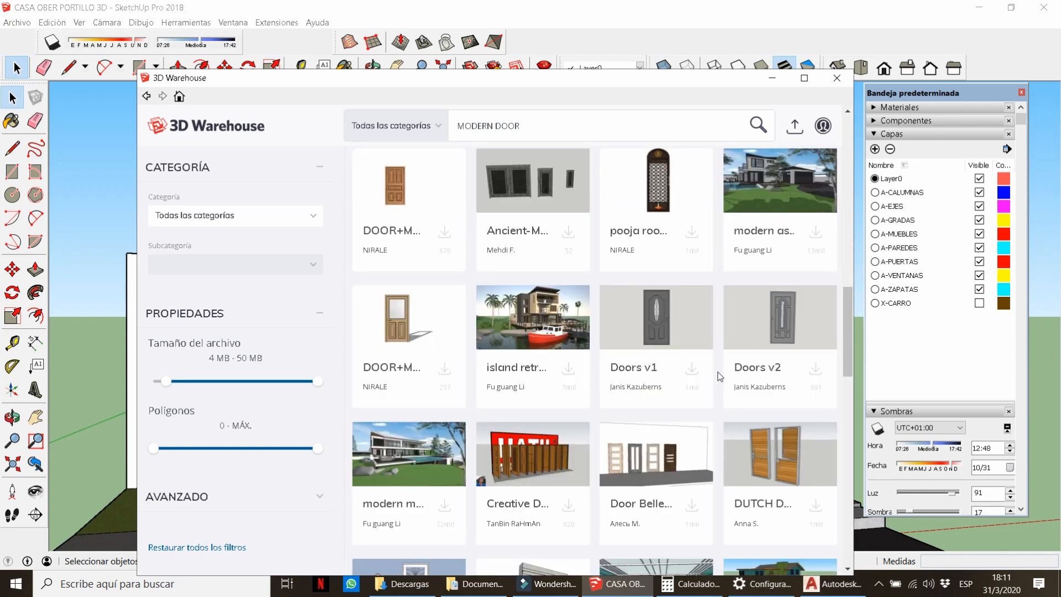
pyautogui.scroll(-2, 720, 376)
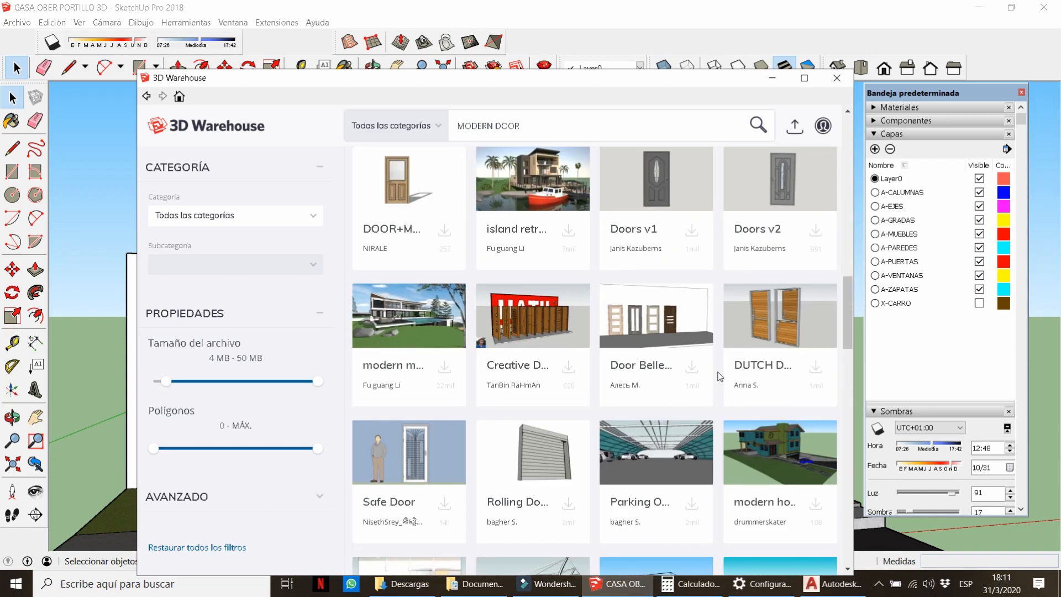
pyautogui.scroll(-1, 708, 362)
pyautogui.click(693, 295)
pyautogui.click(458, 358)
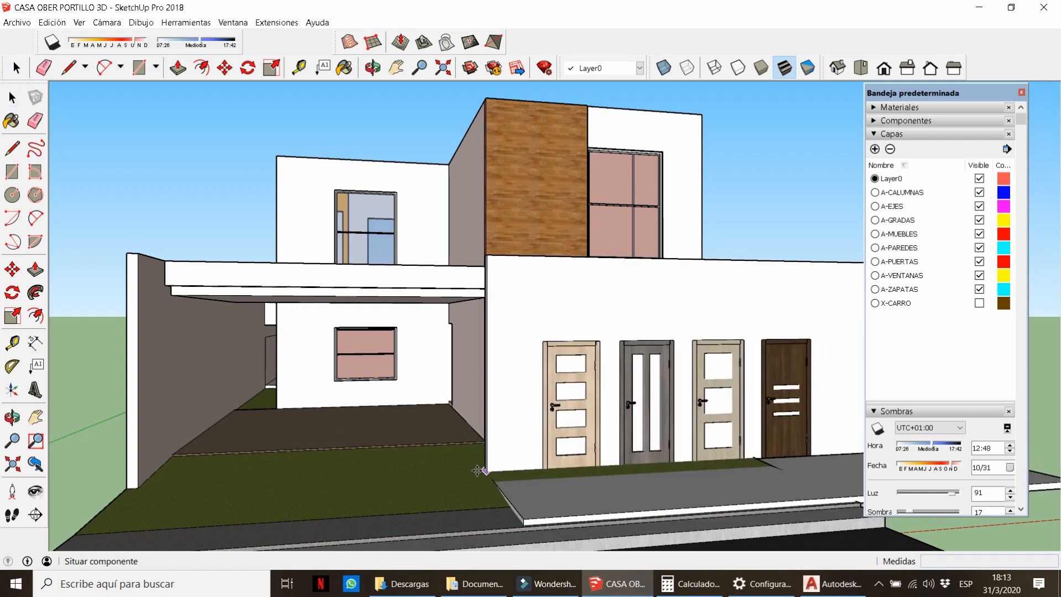
# Place the door set before the house and delete the three lighter doors.
pyautogui.click(477, 473)
pyautogui.scroll(-4, 458, 453)
pyautogui.doubleClick(704, 463)
pyautogui.click(704, 463)
pyautogui.scroll(3, 636, 437)
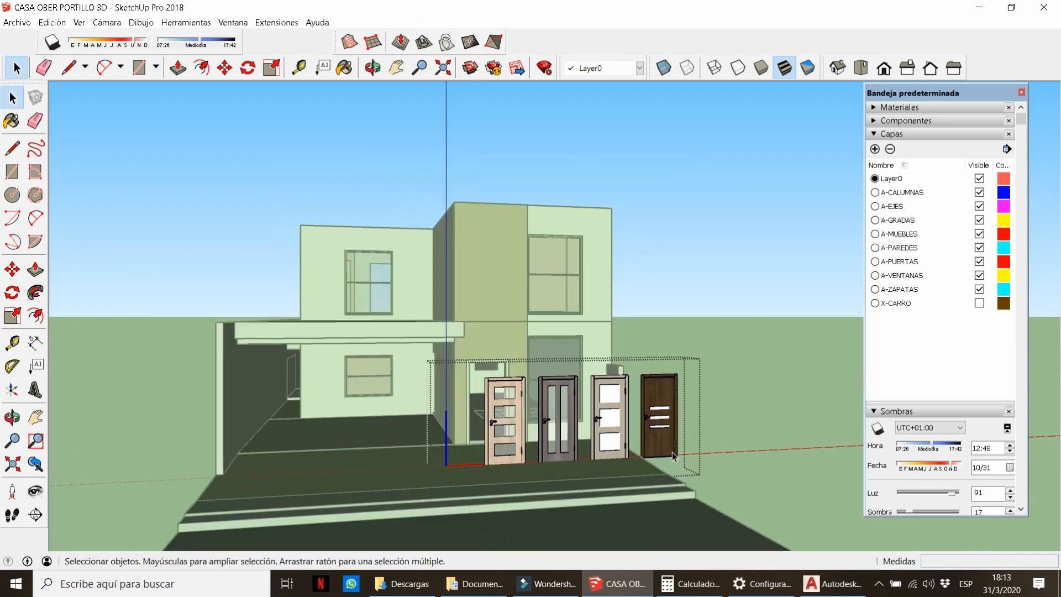
pyautogui.moveTo(638, 511); pyautogui.dragTo(638, 508)
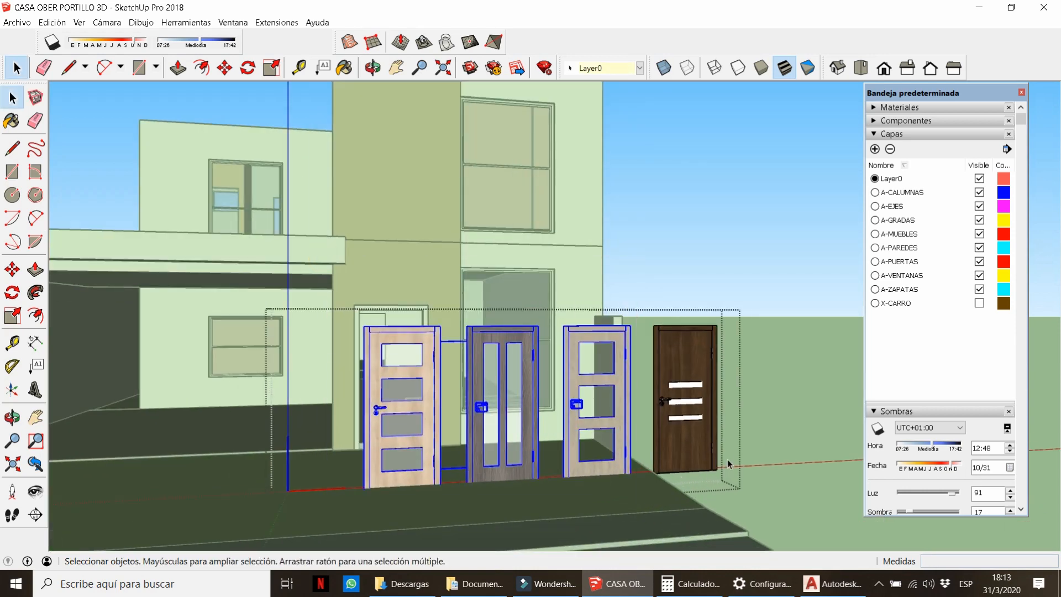
pyautogui.press('Delete')
pyautogui.press('Escape')
# Move the dark door by its bottom-left corner to the doorway's lower-left corner.
pyautogui.moveTo(698, 450); pyautogui.dragTo(499, 357, button='middle')
pyautogui.scroll(8, 634, 449)
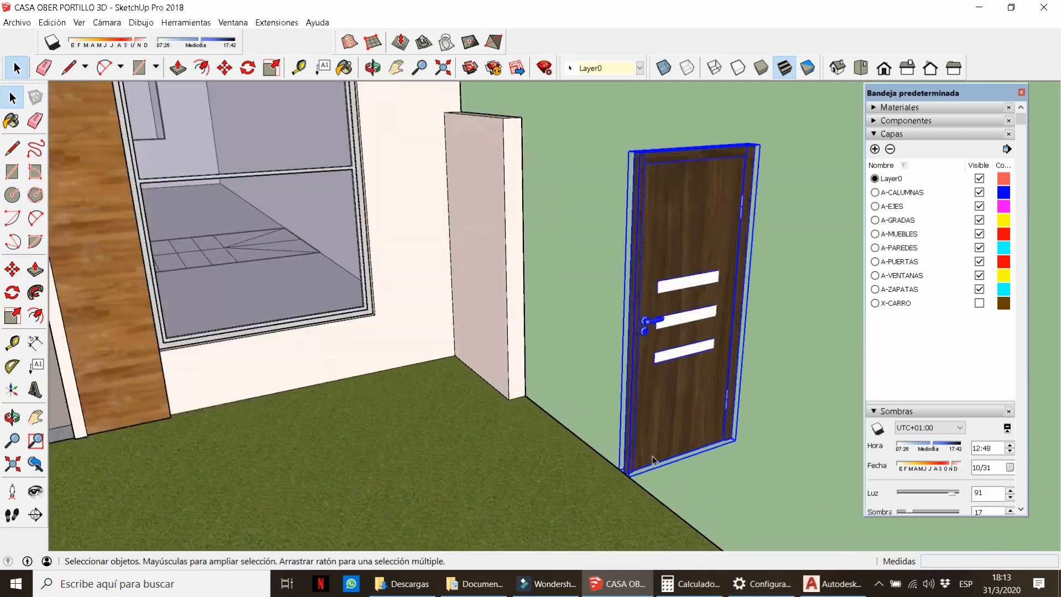
pyautogui.moveTo(623, 468); pyautogui.dragTo(611, 498, button='middle')
pyautogui.scroll(2, 609, 499)
pyautogui.scroll(2, 602, 499)
pyautogui.press('m')
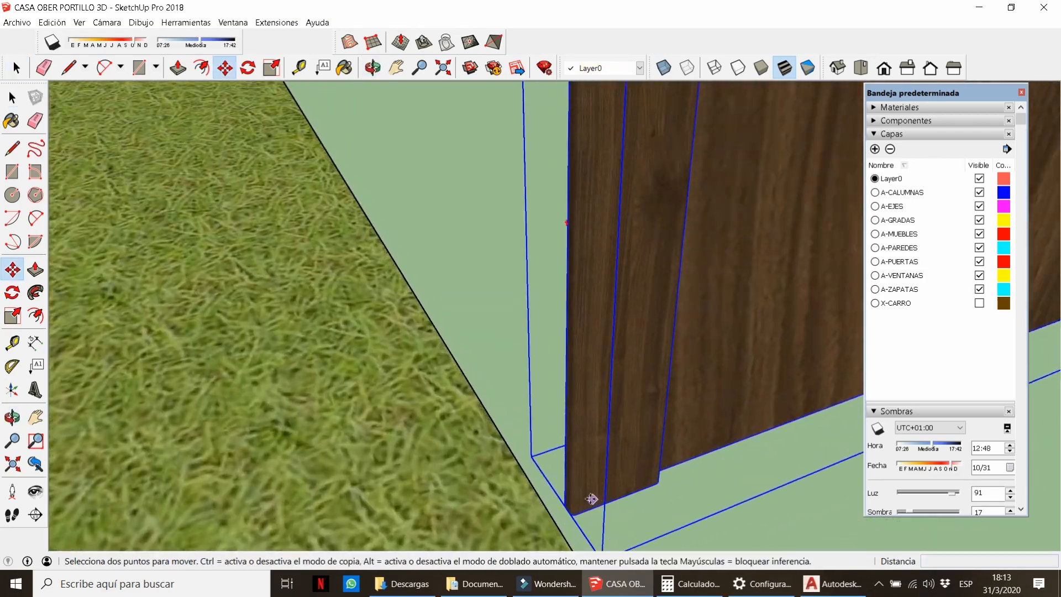
pyautogui.click(573, 514)
pyautogui.scroll(-10, 637, 389)
pyautogui.scroll(6, 158, 381)
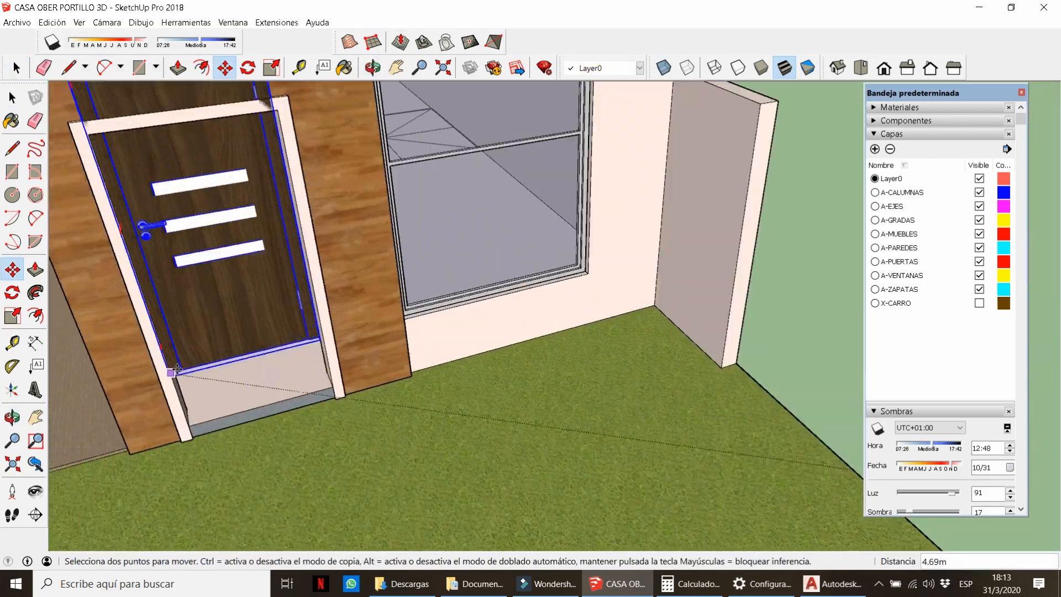
pyautogui.scroll(3, 178, 356)
pyautogui.click(199, 420)
# Check the door's alignment with the left jamb using hidden edges.
pyautogui.scroll(-4, 354, 419)
pyautogui.moveTo(411, 474); pyautogui.dragTo(356, 399, button='middle')
pyautogui.scroll(-2, 364, 416)
pyautogui.scroll(8, 322, 382)
pyautogui.press('k')
pyautogui.scroll(2, 346, 302)
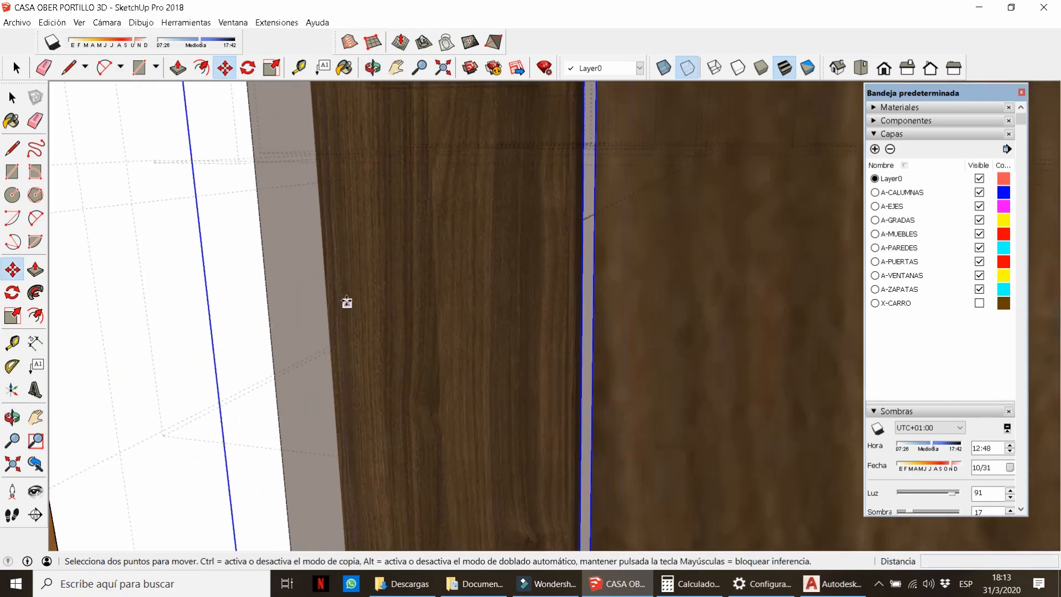
pyautogui.moveTo(345, 301); pyautogui.dragTo(338, 268, button='middle')
pyautogui.scroll(-6, 348, 274)
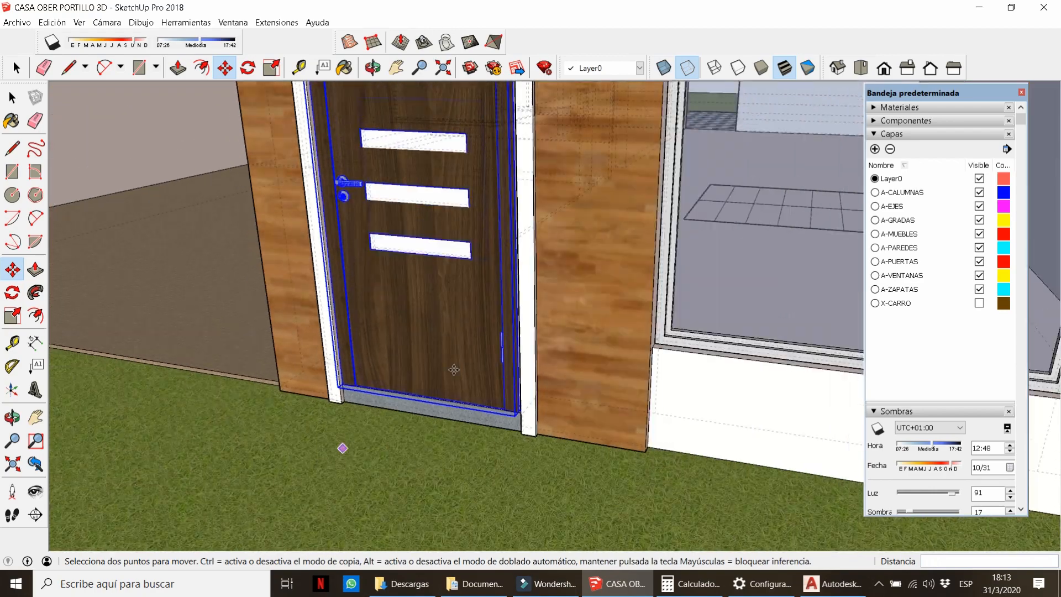
pyautogui.moveTo(453, 369); pyautogui.dragTo(462, 353, button='middle')
pyautogui.press('k')
pyautogui.scroll(2, 492, 206)
# Scale the door to fill the frame's width and height.
pyautogui.press('s')
pyautogui.click(517, 192)
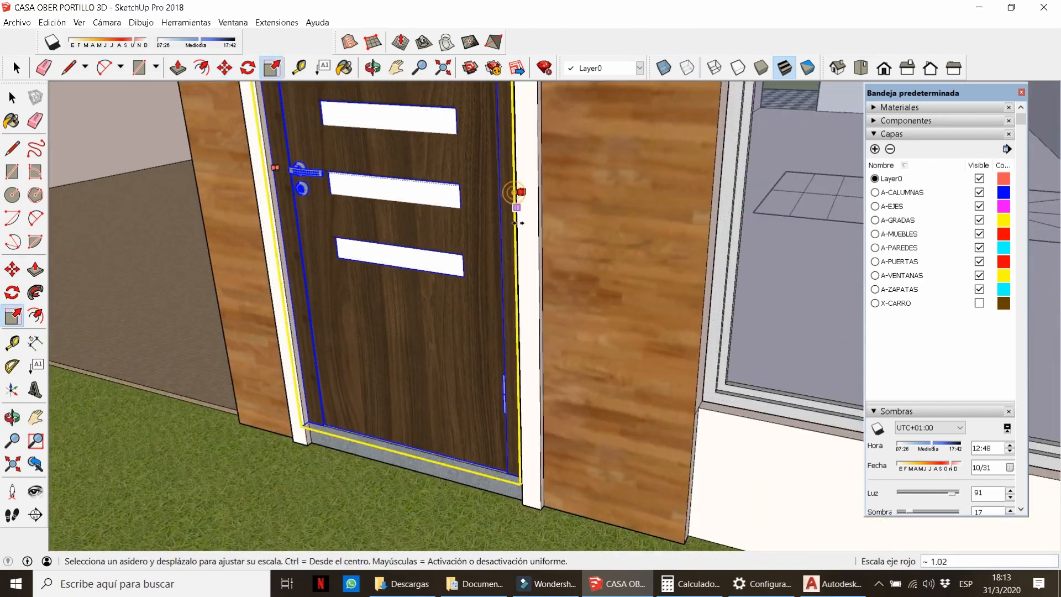
pyautogui.click(517, 271)
pyautogui.scroll(-3, 552, 232)
pyautogui.scroll(7, 591, 208)
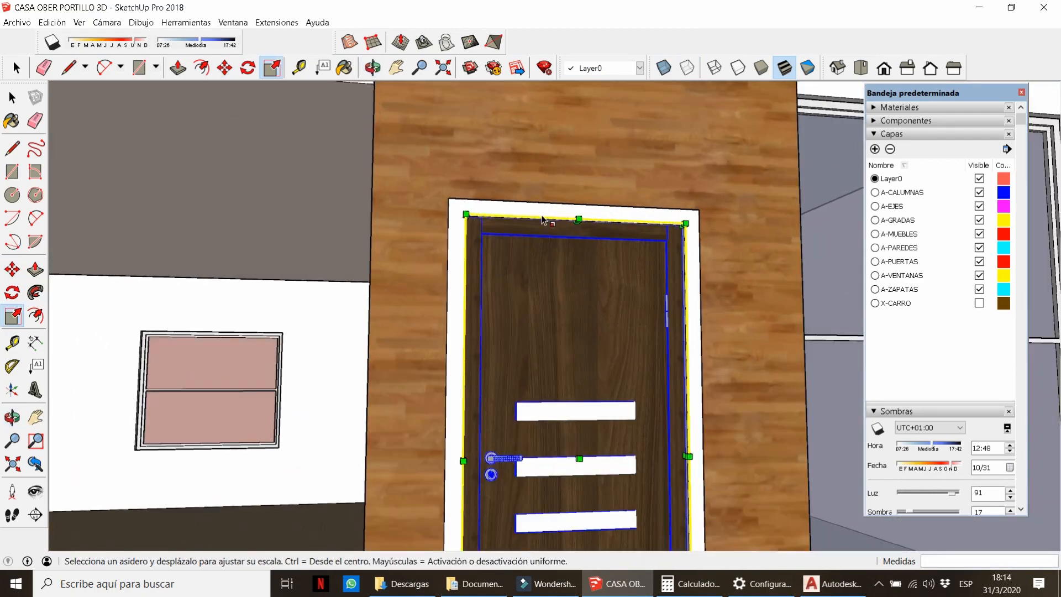
pyautogui.click(593, 207)
pyautogui.click(568, 200)
pyautogui.press('space')
pyautogui.scroll(-6, 568, 206)
pyautogui.moveTo(569, 209); pyautogui.dragTo(653, 279, button='middle')
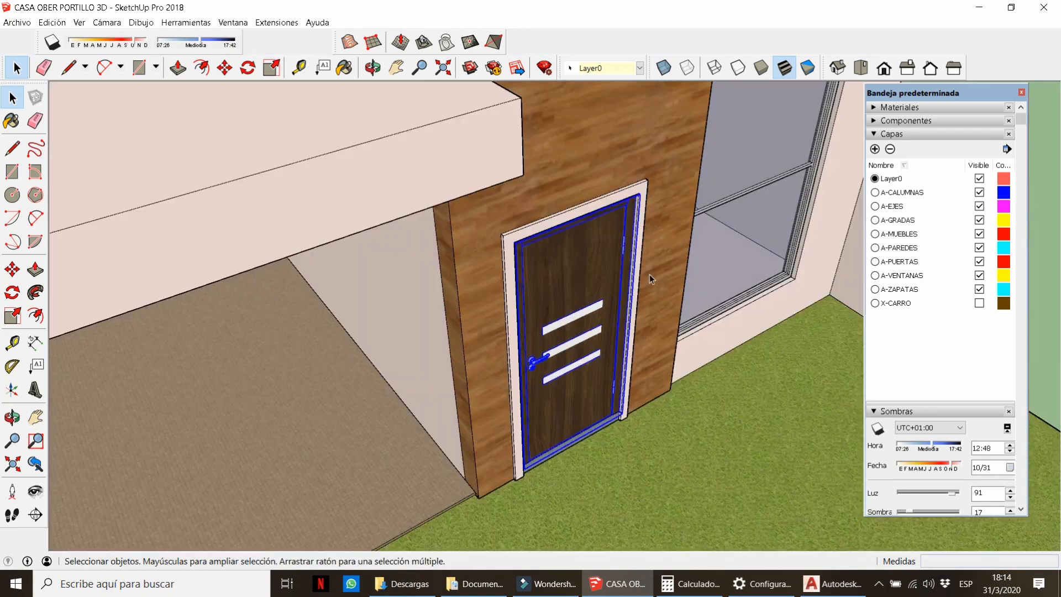
pyautogui.scroll(3, 684, 436)
# Nudge the door into its final position in the frame, then deselect it.
pyautogui.press('m')
pyautogui.click(685, 440)
pyautogui.click(657, 409)
pyautogui.press('space')
pyautogui.scroll(-5, 656, 409)
pyautogui.moveTo(652, 406); pyautogui.dragTo(532, 324, button='middle')
pyautogui.scroll(-2, 532, 324)
pyautogui.click(809, 154)
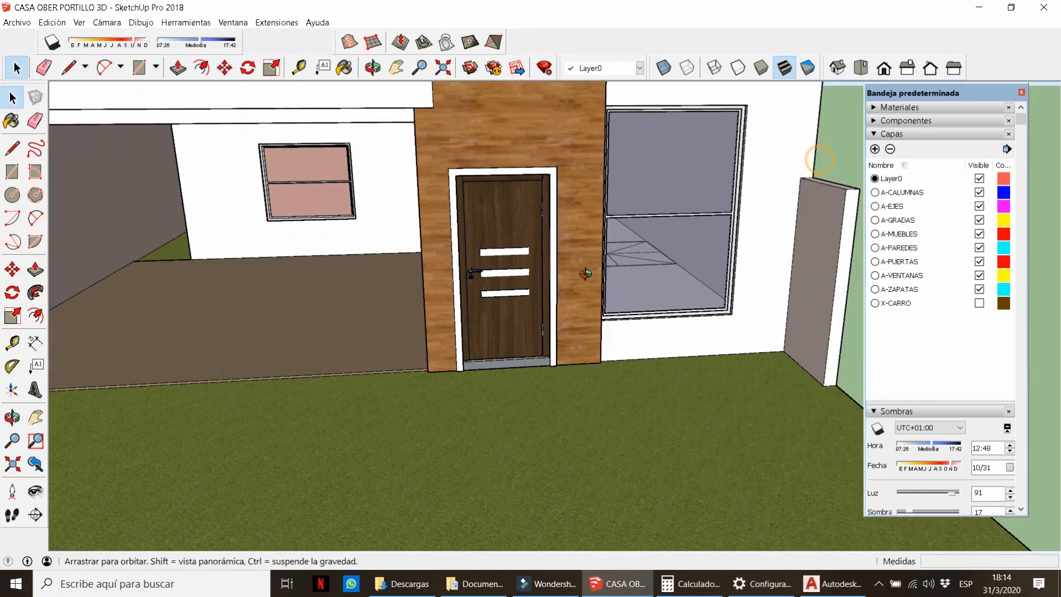
pyautogui.moveTo(585, 274); pyautogui.dragTo(489, 235, button='middle')
pyautogui.scroll(4, 488, 234)
pyautogui.scroll(2, 488, 234)
# Inside the door group, paint the three white glass panels with Vidrio translúcido azul from Vidrio y espejos.
pyautogui.doubleClick(486, 243)
pyautogui.click(489, 246)
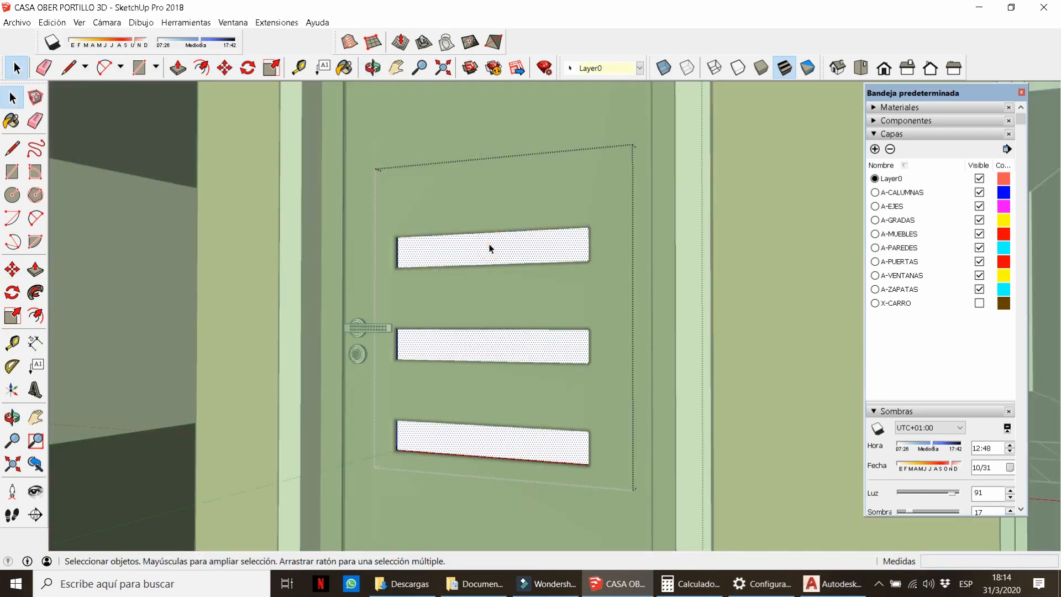
pyautogui.press('Delete')
pyautogui.hotkey('ctrl', 'z')
pyautogui.scroll(-4, 357, 373)
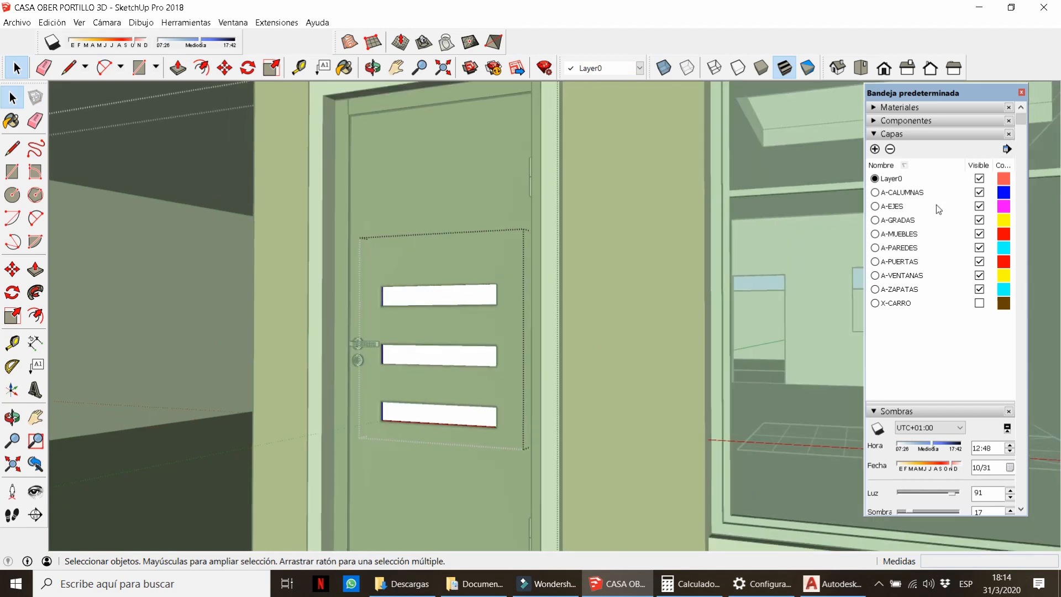
pyautogui.press('b')
pyautogui.click(895, 176)
pyautogui.click(1006, 174)
pyautogui.click(803, 199)
pyautogui.scroll(3, 459, 287)
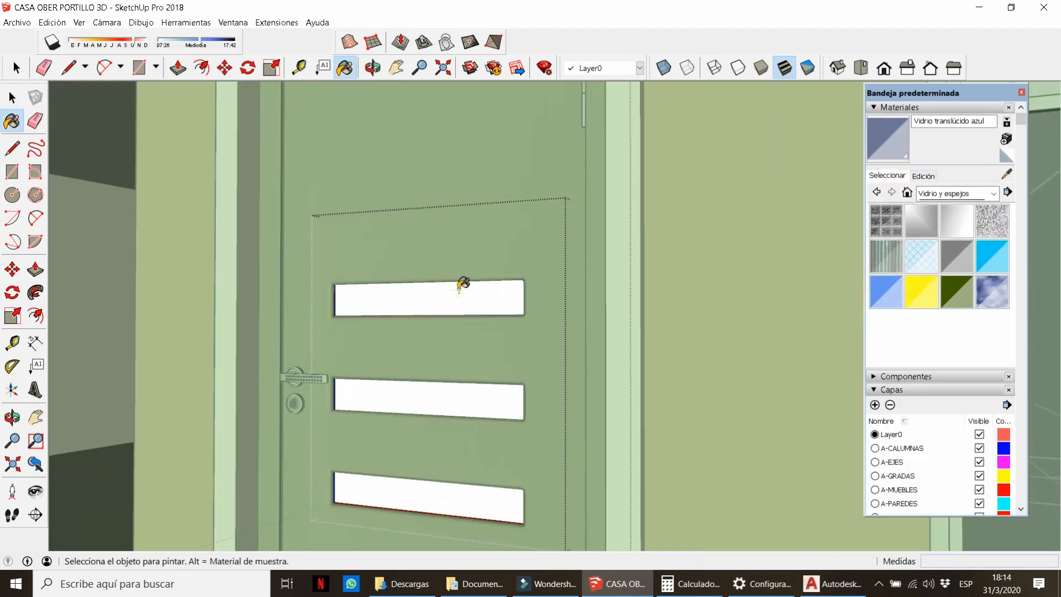
pyautogui.click(459, 288)
pyautogui.moveTo(470, 353)
pyautogui.mouseDown(button='middle')
pyautogui.moveTo(177, 401)
pyautogui.moveTo(37, 400)
pyautogui.mouseUp(button='middle')
pyautogui.click(662, 299)
pyautogui.scroll(6, 652, 287)
pyautogui.moveTo(633, 276); pyautogui.dragTo(804, 260, button='middle')
pyautogui.moveTo(523, 262); pyautogui.dragTo(653, 336, button='middle')
# Review the whole facade, turn off the shadows and hide the material library.
pyautogui.press('space')
pyautogui.scroll(-10, 550, 341)
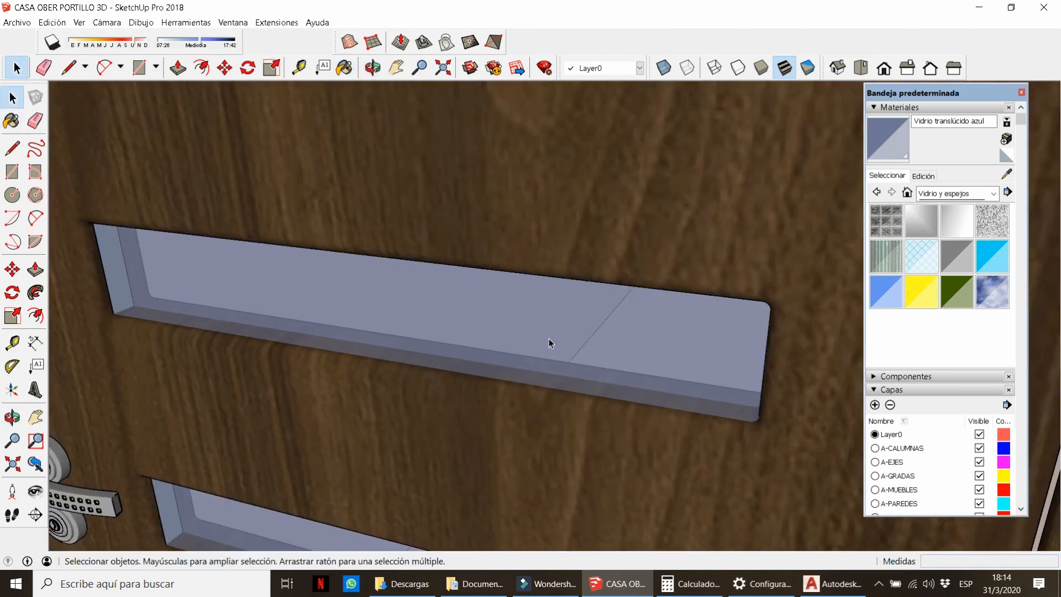
pyautogui.moveTo(554, 348); pyautogui.dragTo(684, 302, button='middle')
pyautogui.scroll(-5, 684, 303)
pyautogui.moveTo(514, 332); pyautogui.dragTo(495, 258, button='middle')
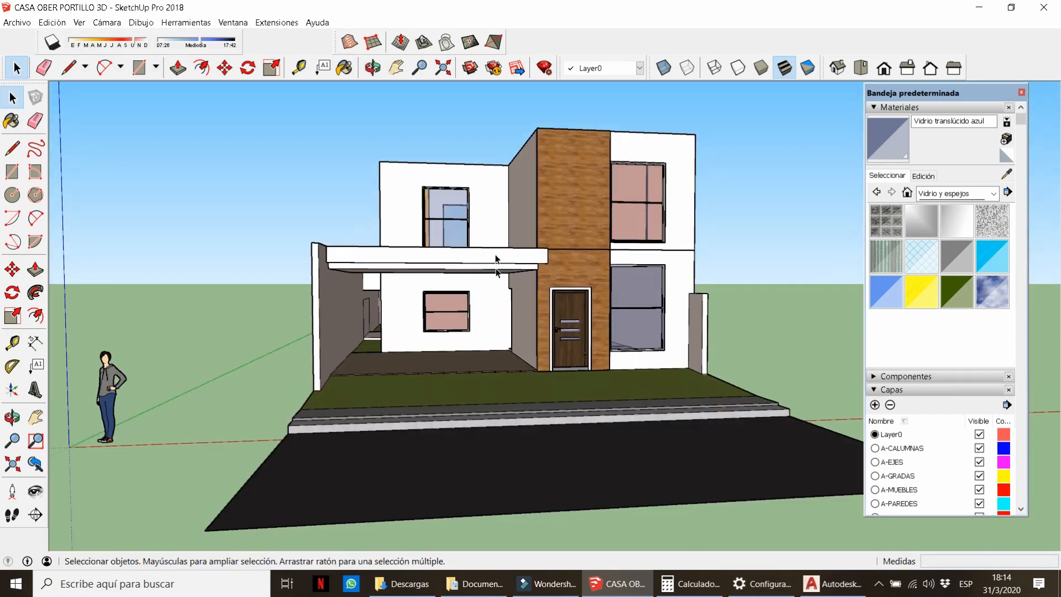
pyautogui.scroll(2, 495, 258)
pyautogui.scroll(-3, 437, 338)
pyautogui.moveTo(436, 338); pyautogui.dragTo(542, 331, button='middle')
pyautogui.scroll(3, 483, 322)
pyautogui.scroll(2, 722, 383)
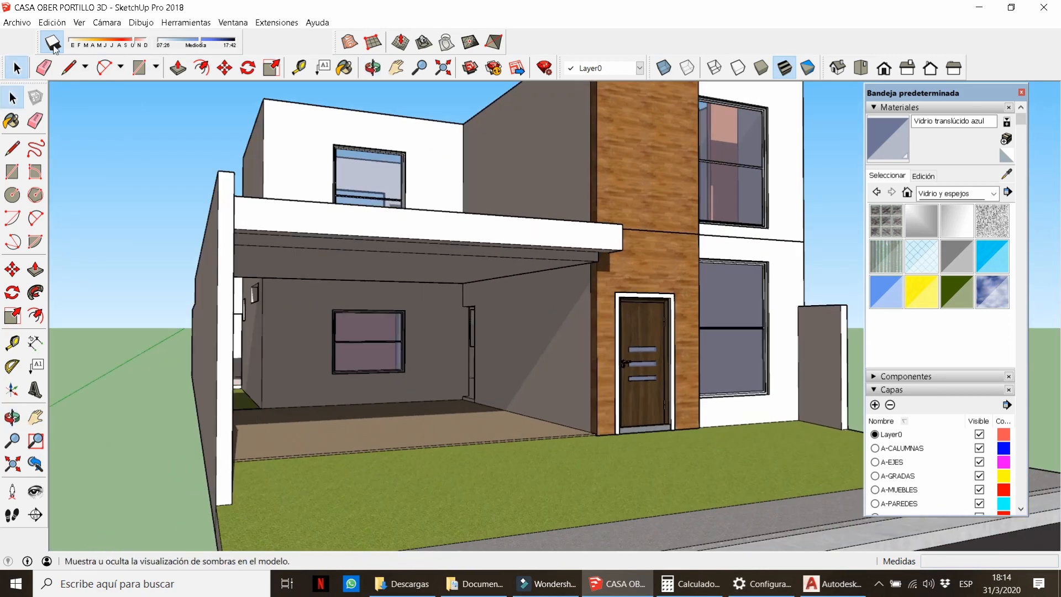
pyautogui.click(53, 46)
pyautogui.scroll(-3, 602, 207)
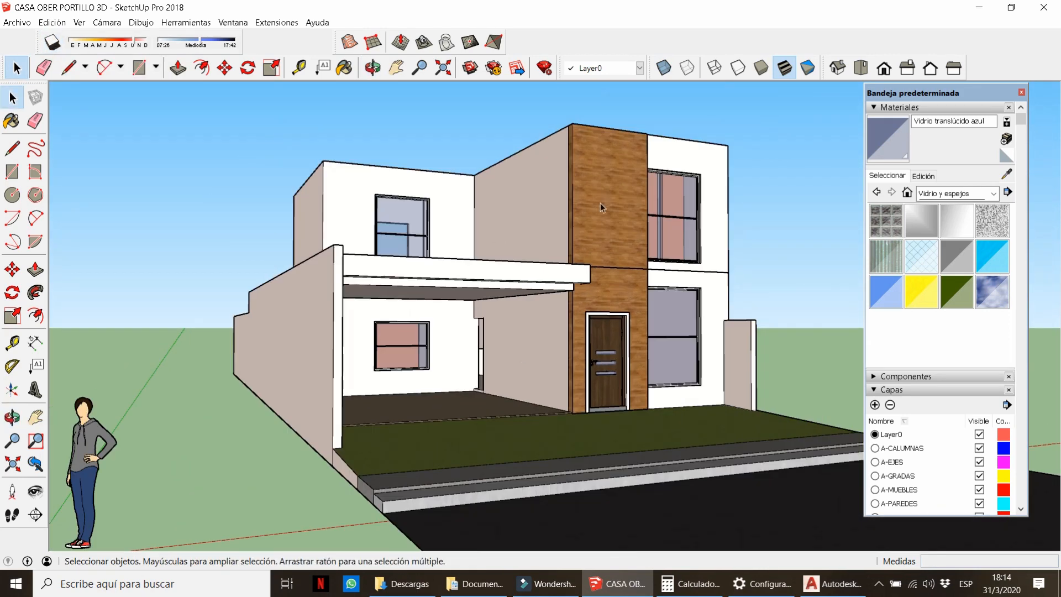
pyautogui.click(928, 108)
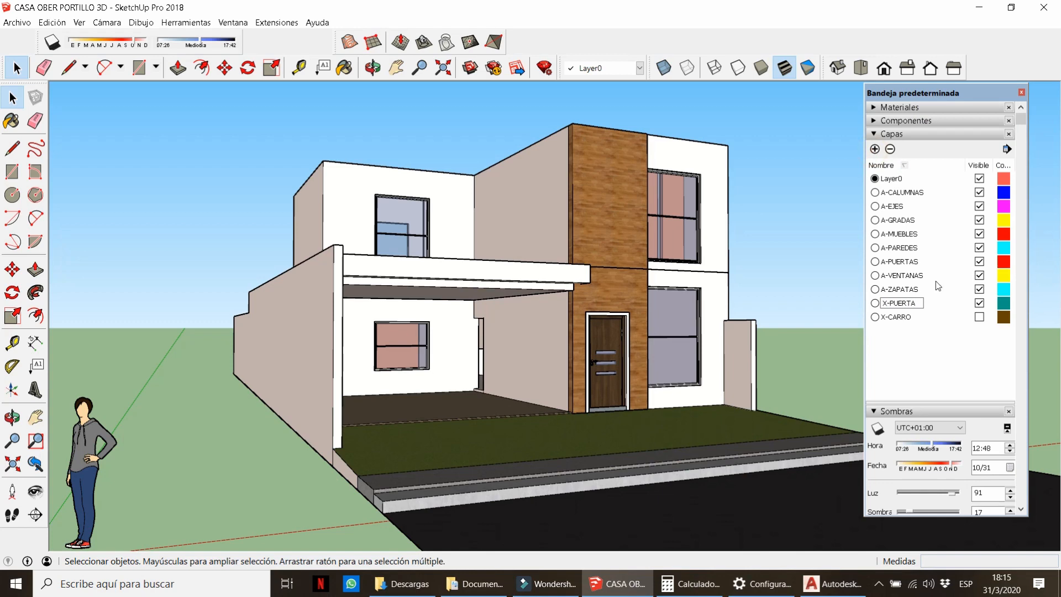
# Put the front door on the X-PUERTAS layer and copy it into the carport.
pyautogui.click(598, 339)
pyautogui.click(608, 68)
pyautogui.click(598, 193)
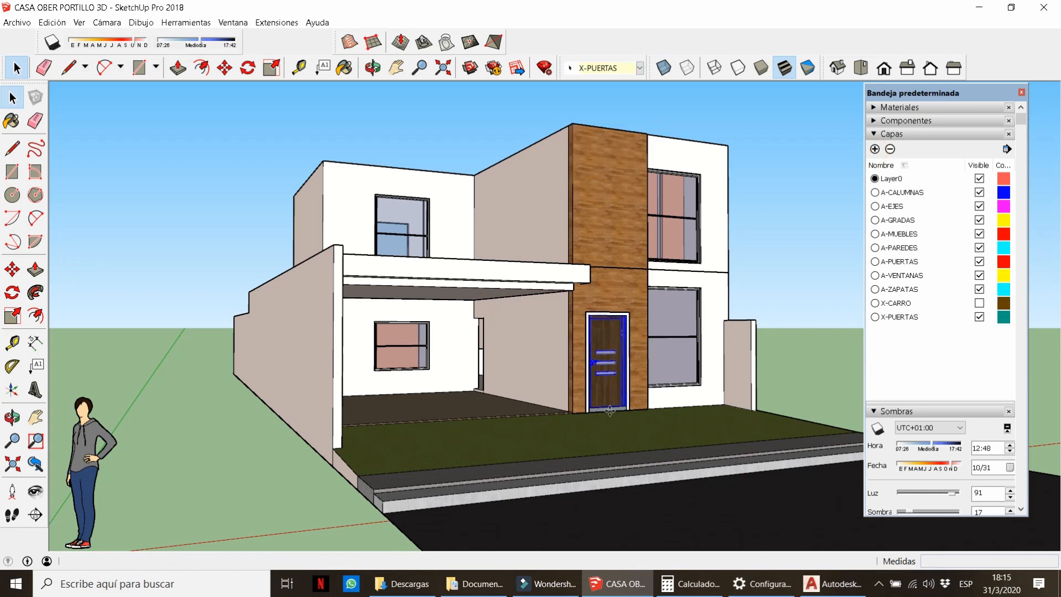
pyautogui.press('m')
pyautogui.press('ctrl')
pyautogui.click(620, 436)
pyautogui.click(464, 424)
# Move the carport roof slab 2 out of the way.
pyautogui.scroll(3, 473, 353)
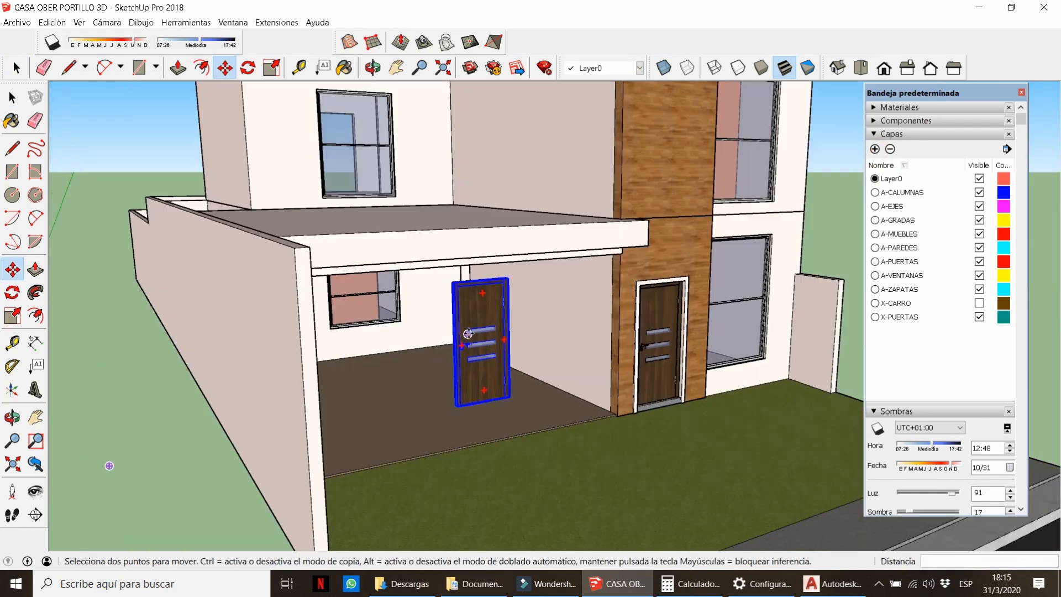
pyautogui.scroll(-3, 469, 332)
pyautogui.press('space')
pyautogui.click(486, 285)
pyautogui.press('m')
pyautogui.click(490, 427)
pyautogui.write('2')
pyautogui.press('Return')
pyautogui.moveTo(530, 414); pyautogui.dragTo(595, 493, button='middle')
# Move the door copy near the doorway and rotate it 90° parallel to the back wall.
pyautogui.scroll(3, 511, 448)
pyautogui.press('space')
pyautogui.click(549, 409)
pyautogui.press('m')
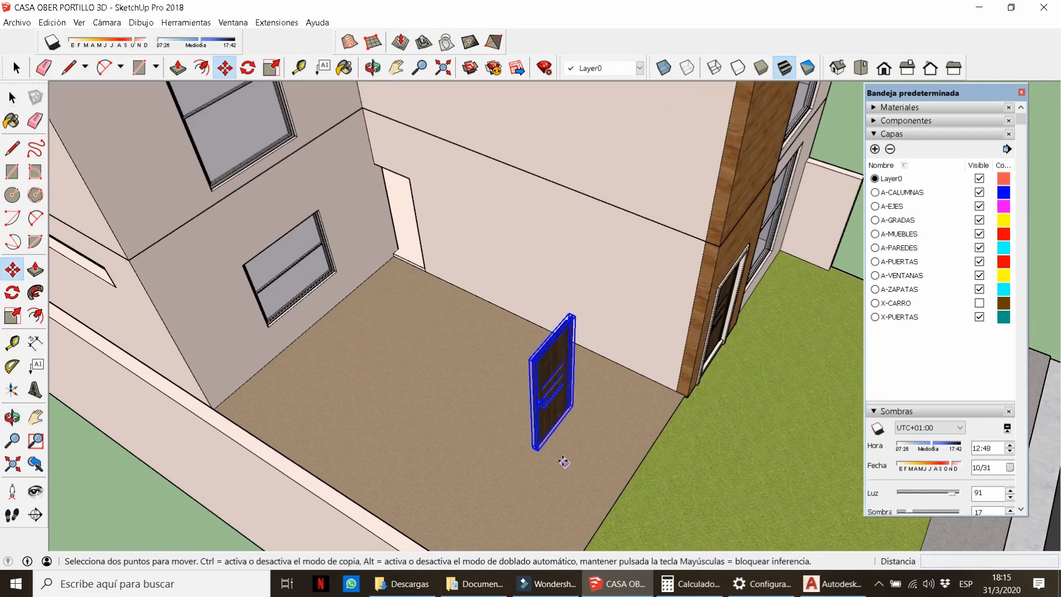
pyautogui.click(565, 463)
pyautogui.click(406, 378)
pyautogui.moveTo(369, 282); pyautogui.dragTo(411, 287, button='middle')
pyautogui.scroll(3, 406, 292)
pyautogui.click(399, 301)
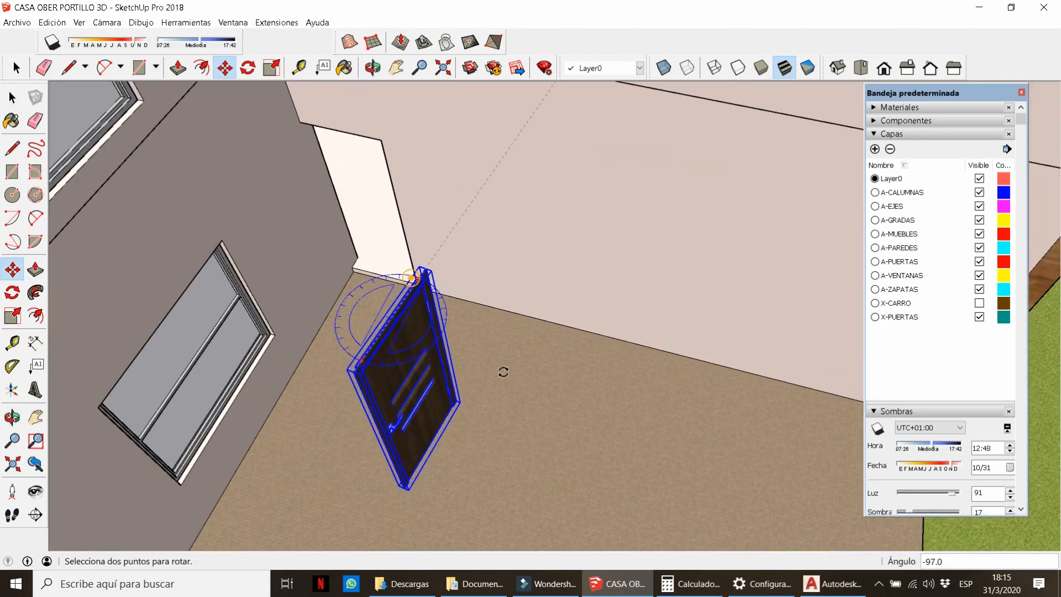
pyautogui.click(540, 352)
pyautogui.scroll(5, 481, 450)
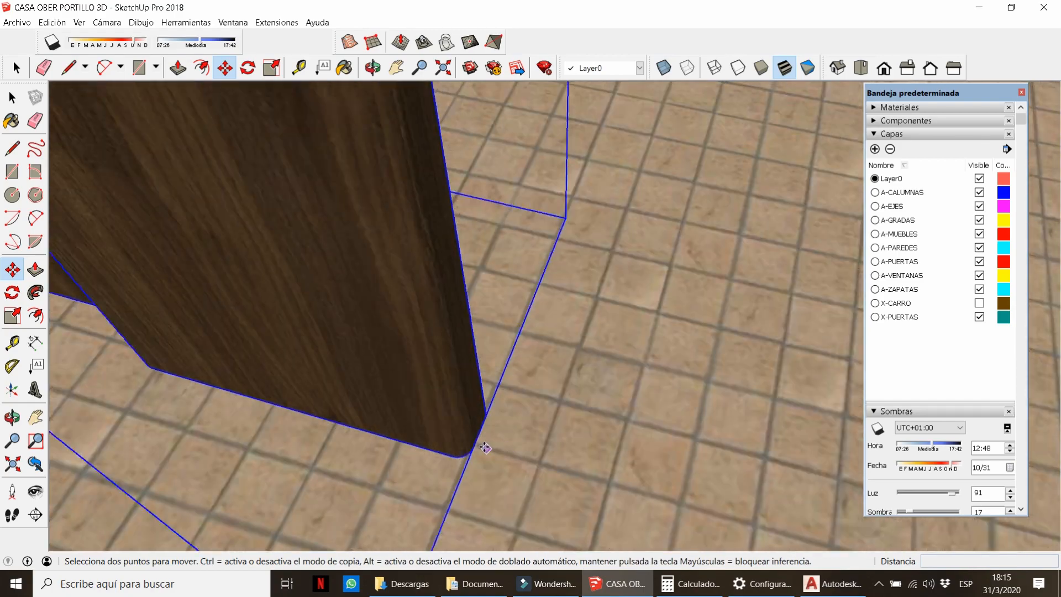
# Drop the door by its bottom corner into the doorway and scale it to 0.80.
pyautogui.click(474, 437)
pyautogui.scroll(-8, 485, 436)
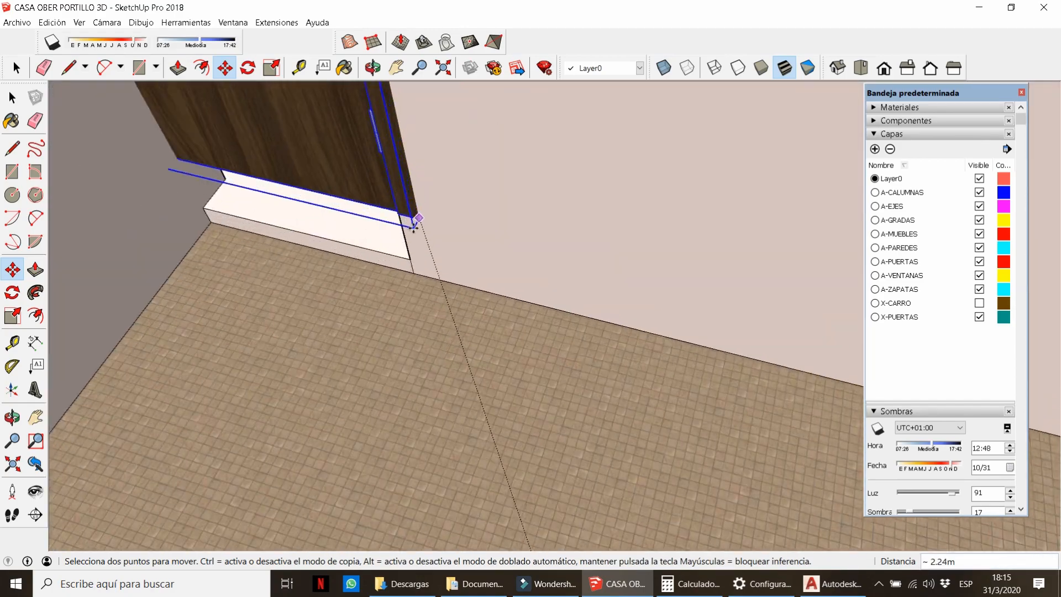
pyautogui.scroll(2, 412, 225)
pyautogui.scroll(4, 412, 265)
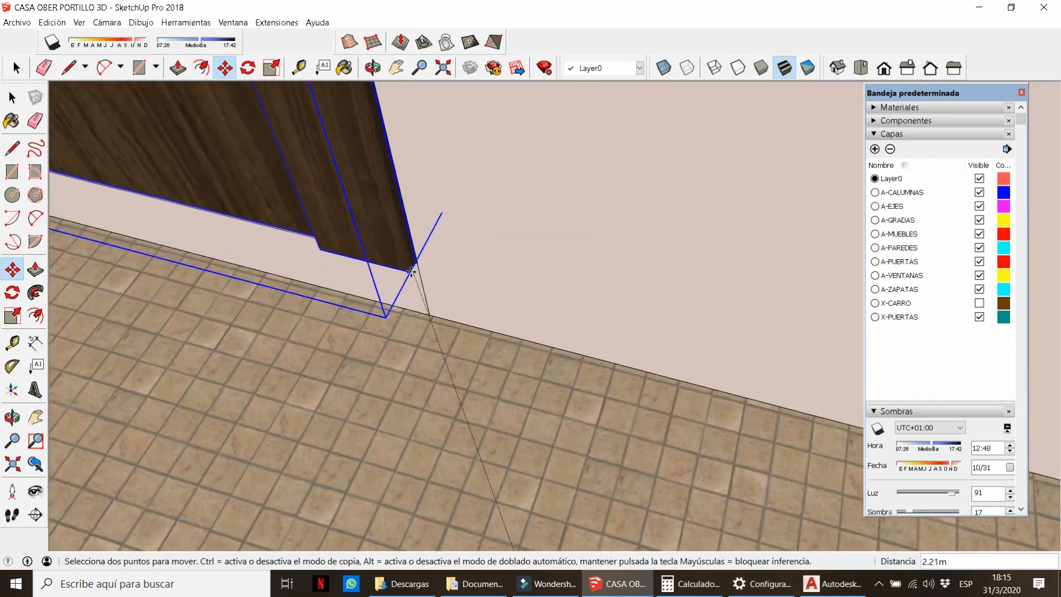
pyautogui.scroll(5, 418, 258)
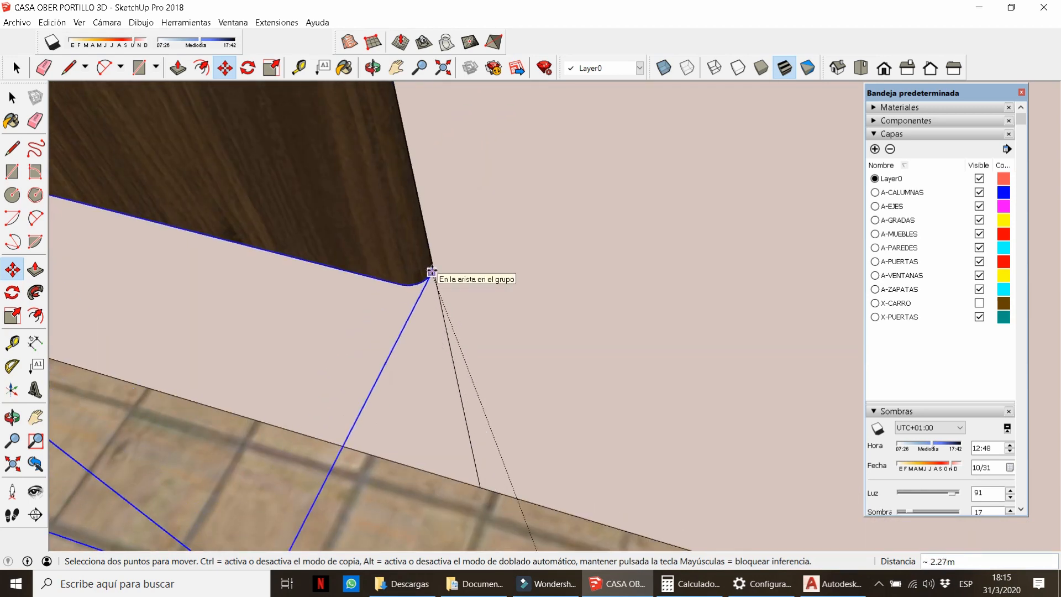
pyautogui.click(430, 330)
pyautogui.scroll(-10, 420, 353)
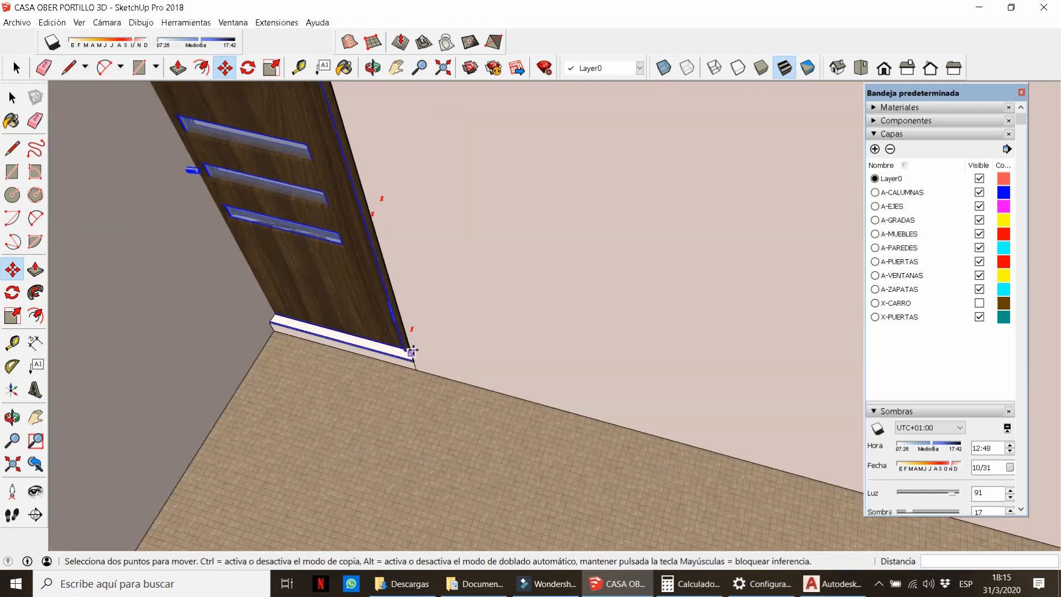
pyautogui.scroll(2, 326, 223)
pyautogui.press('s')
pyautogui.scroll(-15, 352, 245)
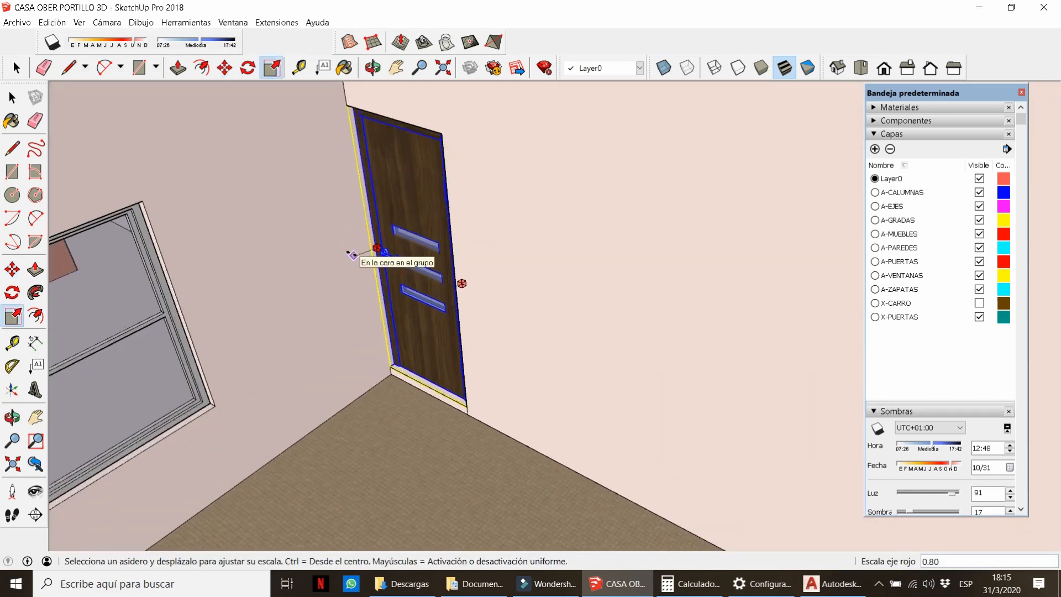
pyautogui.press('space')
pyautogui.moveTo(496, 354); pyautogui.dragTo(559, 315, button='middle')
pyautogui.scroll(-3, 558, 315)
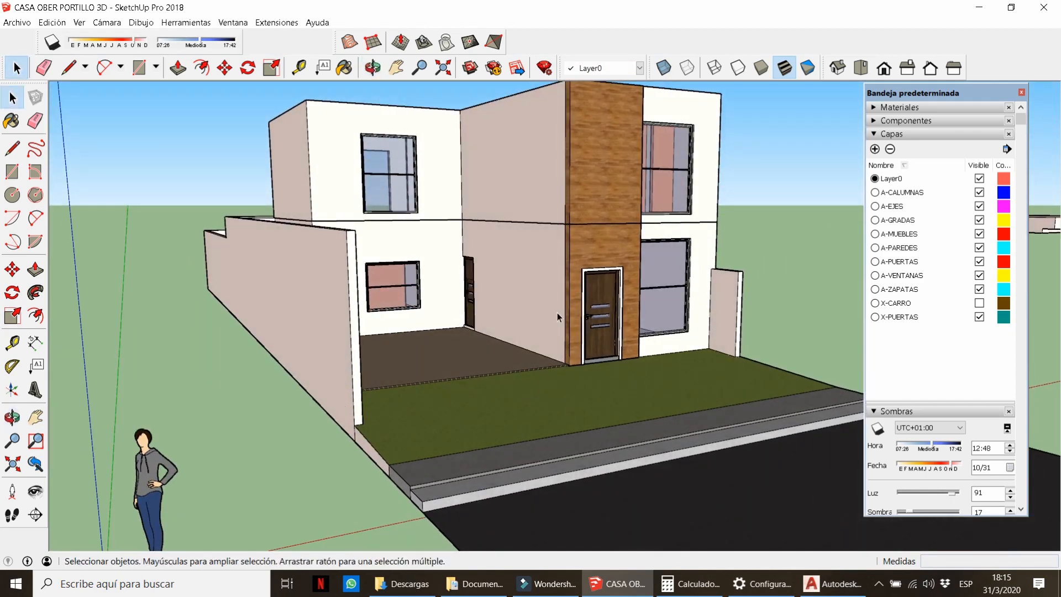
# Move the detached roof slab 20 back over the carport.
pyautogui.click(846, 250)
pyautogui.press('m')
pyautogui.click(800, 300)
pyautogui.write('20')
pyautogui.press('Return')
pyautogui.press('space')
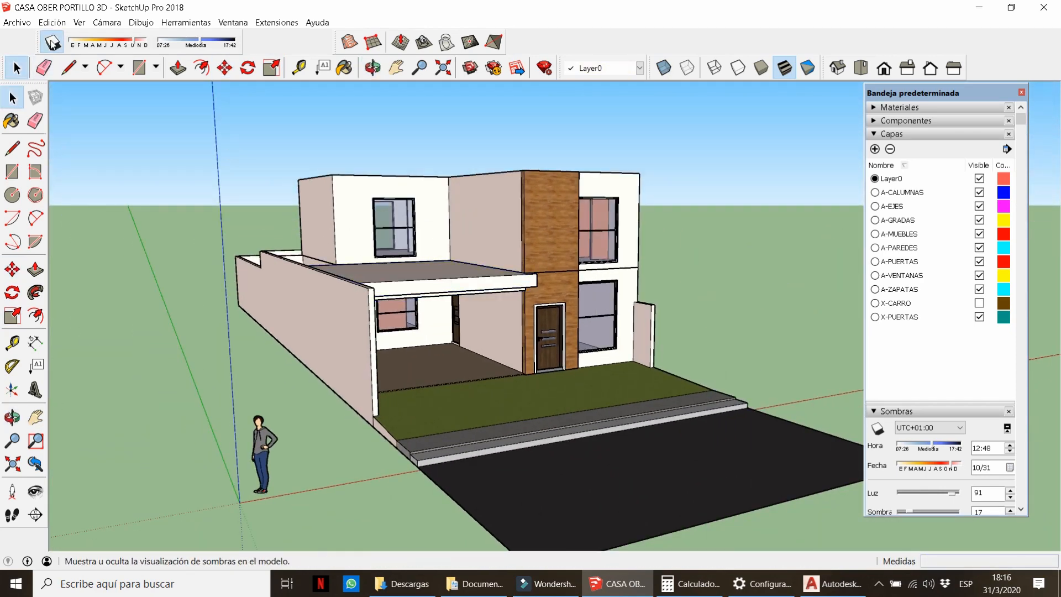
# Turn off shadows and show the X-CARRO layer to check the car in the garage.
pyautogui.moveTo(569, 298)
pyautogui.mouseDown(button='middle')
pyautogui.moveTo(535, 257)
pyautogui.moveTo(572, 299)
pyautogui.mouseUp(button='middle')
pyautogui.scroll(2, 537, 276)
pyautogui.scroll(4, 431, 248)
pyautogui.moveTo(455, 320); pyautogui.dragTo(555, 318, button='middle')
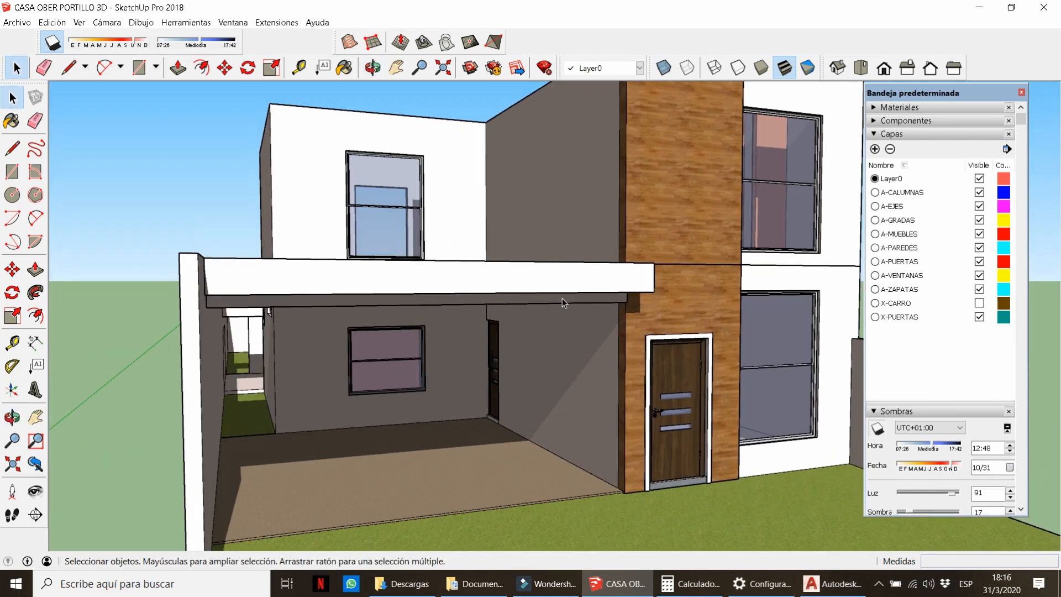
pyautogui.scroll(-2, 562, 297)
pyautogui.click(52, 42)
pyautogui.click(979, 303)
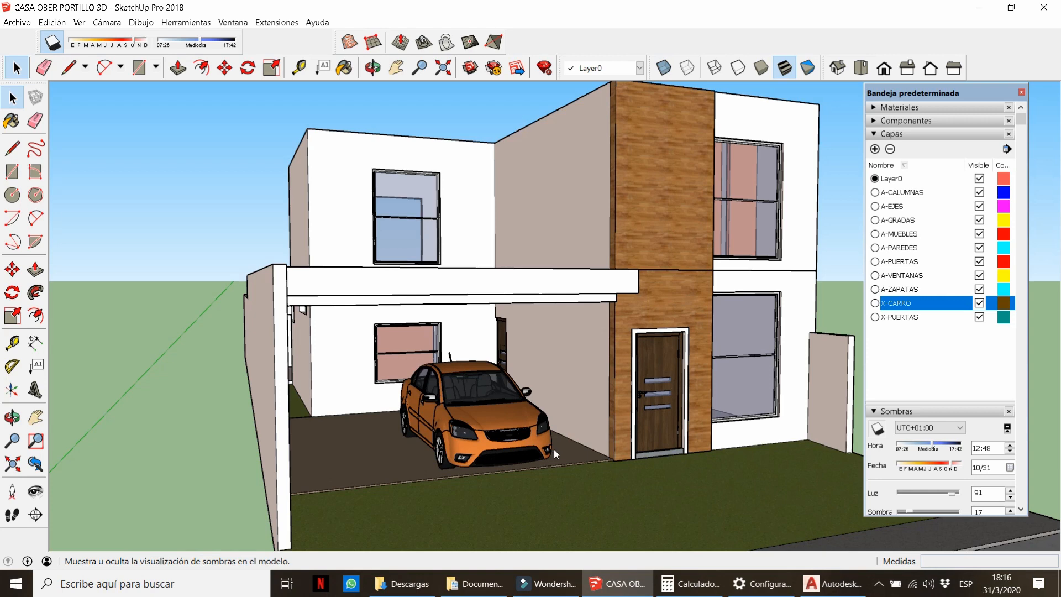
pyautogui.scroll(2, 554, 449)
pyautogui.moveTo(553, 448); pyautogui.dragTo(488, 445, button='middle')
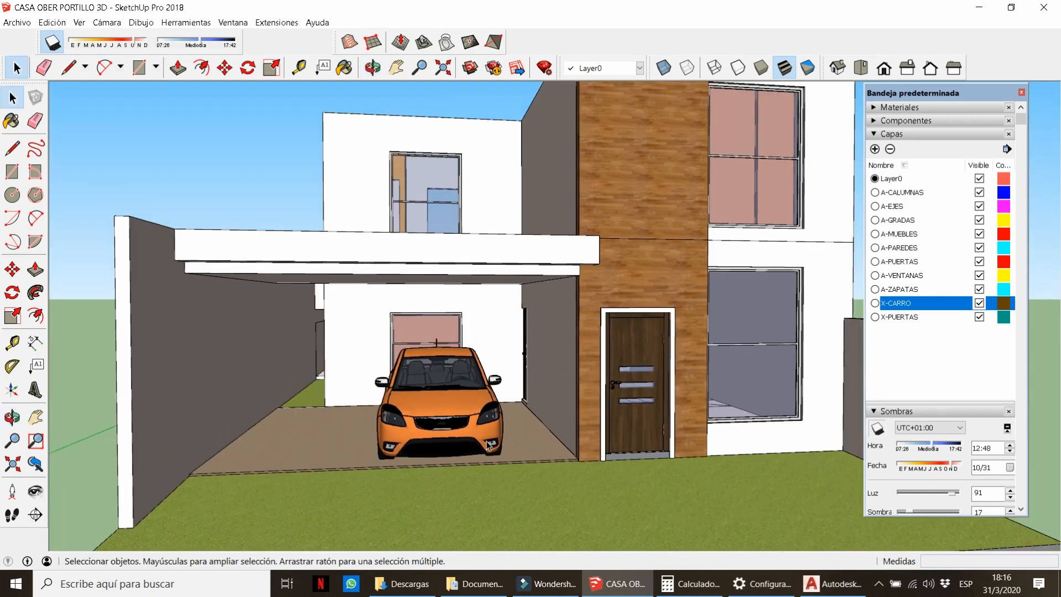
pyautogui.scroll(-3, 489, 445)
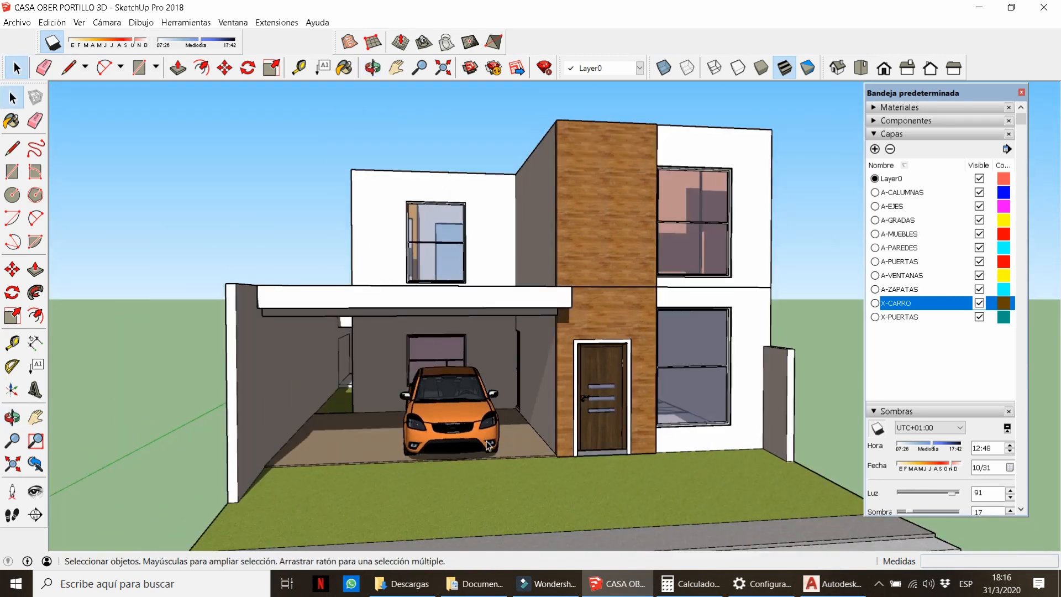
pyautogui.scroll(2, 488, 446)
pyautogui.moveTo(580, 440); pyautogui.dragTo(598, 417, button='middle')
pyautogui.scroll(-4, 488, 427)
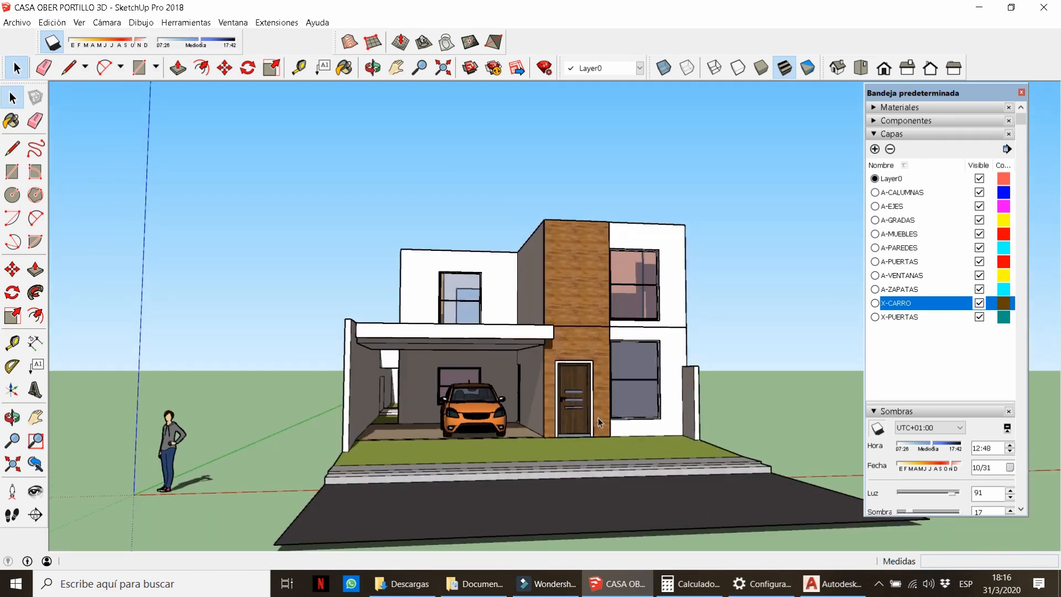
pyautogui.scroll(2, 493, 405)
# Toggle the shadow display and hide the X-PUERTAS door layer.
pyautogui.click(52, 40)
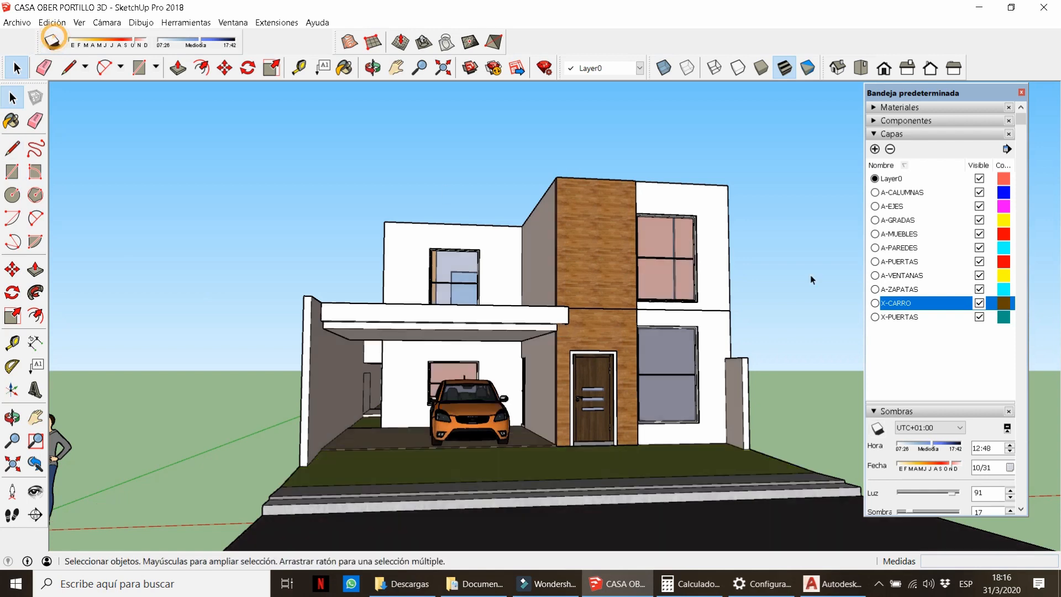
pyautogui.click(980, 319)
pyautogui.moveTo(398, 287); pyautogui.dragTo(486, 470, button='middle')
pyautogui.scroll(2, 345, 402)
# In the wall group, draw a dividing line, erase the extra edge and push the side wall's top down 0.40 m.
pyautogui.doubleClick(334, 398)
pyautogui.scroll(4, 497, 497)
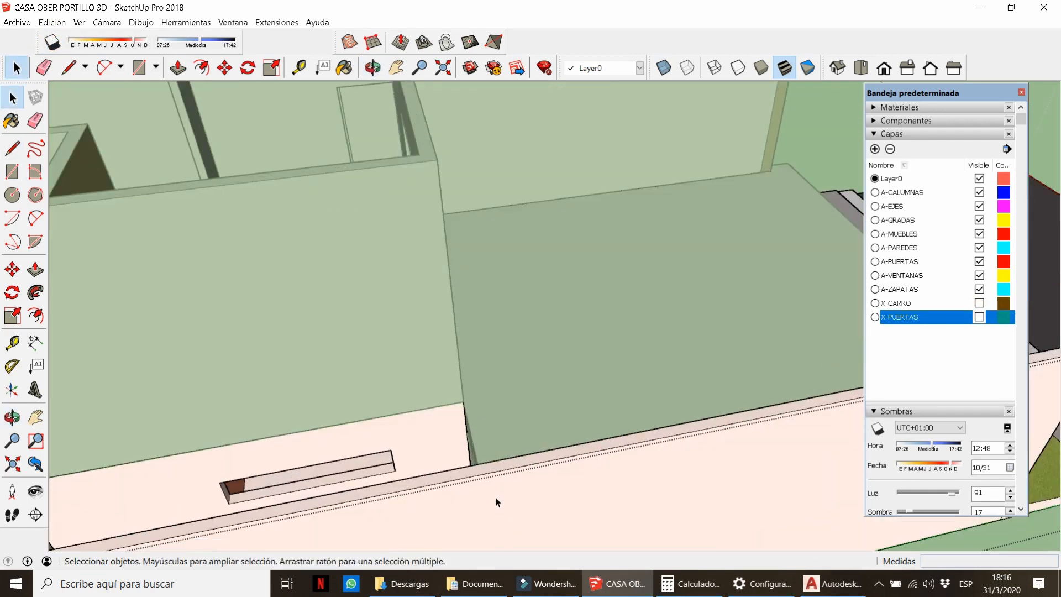
pyautogui.scroll(3, 503, 481)
pyautogui.press('l')
pyautogui.click(479, 508)
pyautogui.press('e')
pyautogui.scroll(-5, 315, 334)
pyautogui.moveTo(315, 333); pyautogui.dragTo(339, 386, button='middle')
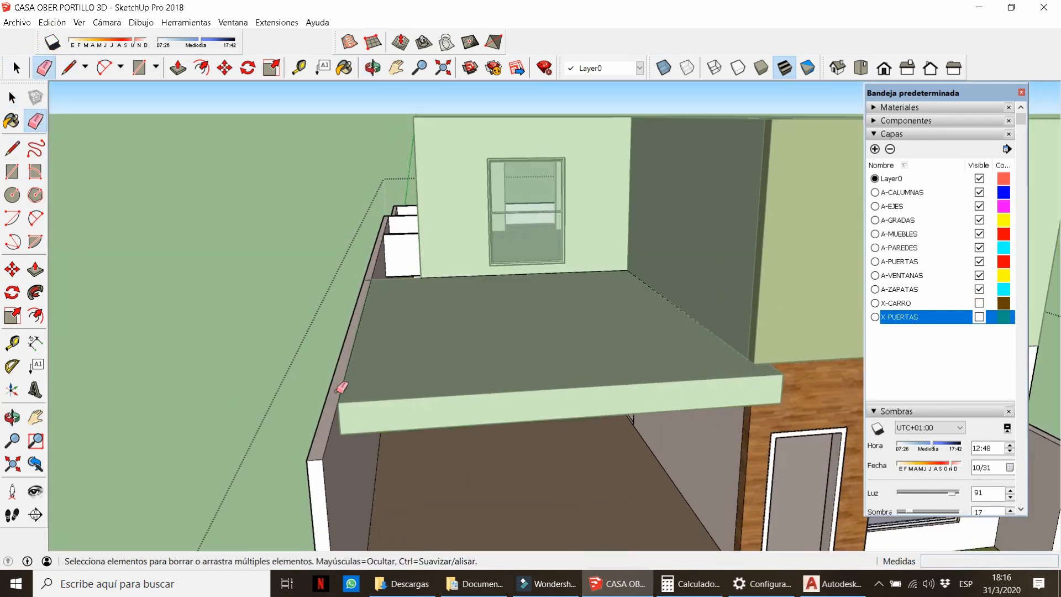
pyautogui.scroll(1, 339, 386)
pyautogui.press('p')
pyautogui.click(324, 412)
pyautogui.click(341, 402)
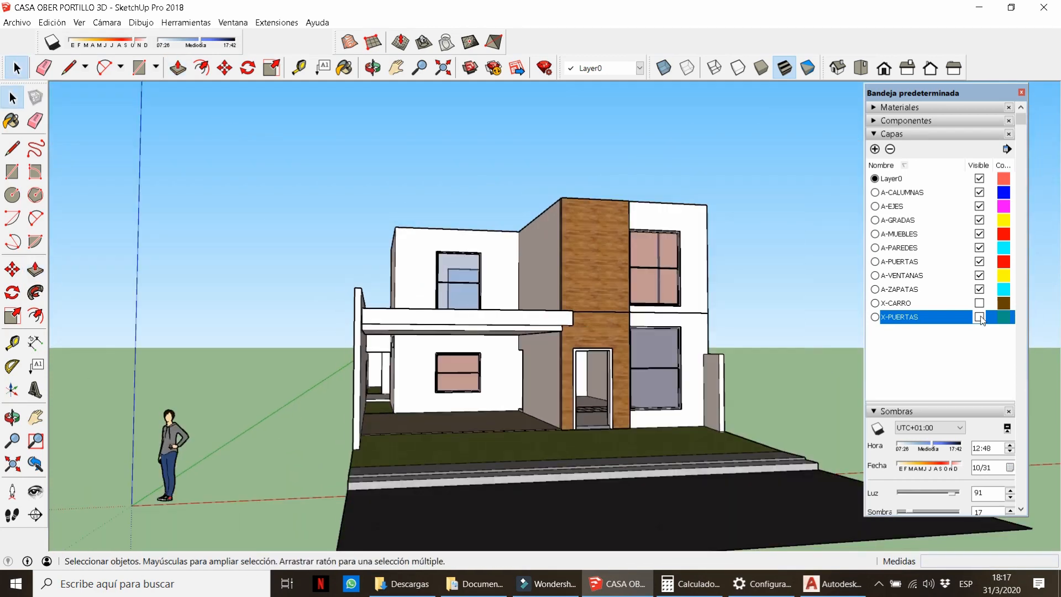
# Turn the X-CARRO and X-PUERTAS layers back on.
pyautogui.click(979, 303)
pyautogui.click(979, 317)
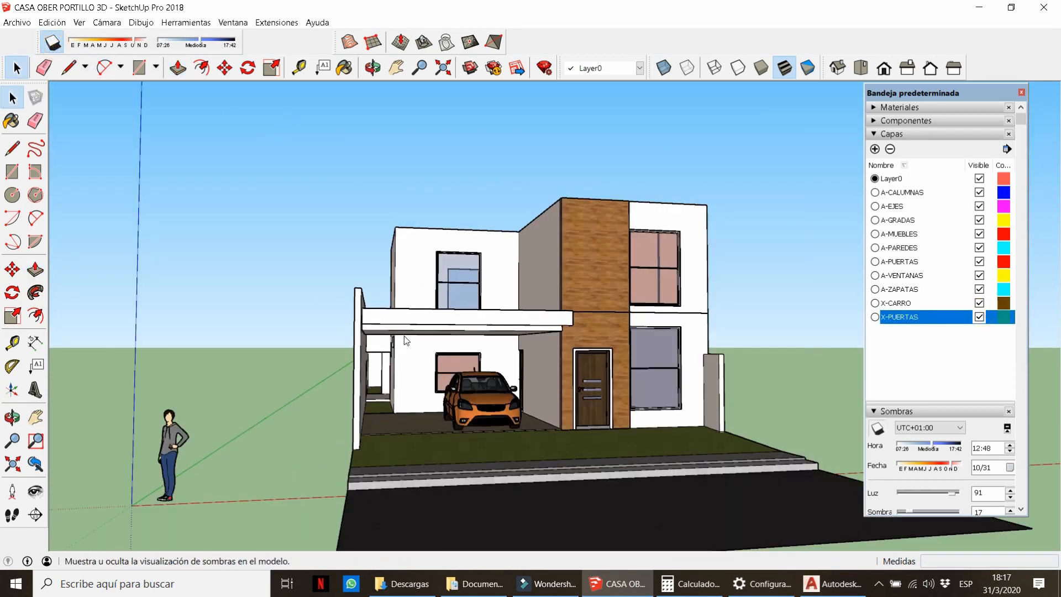
pyautogui.moveTo(403, 333); pyautogui.dragTo(360, 352, button='middle')
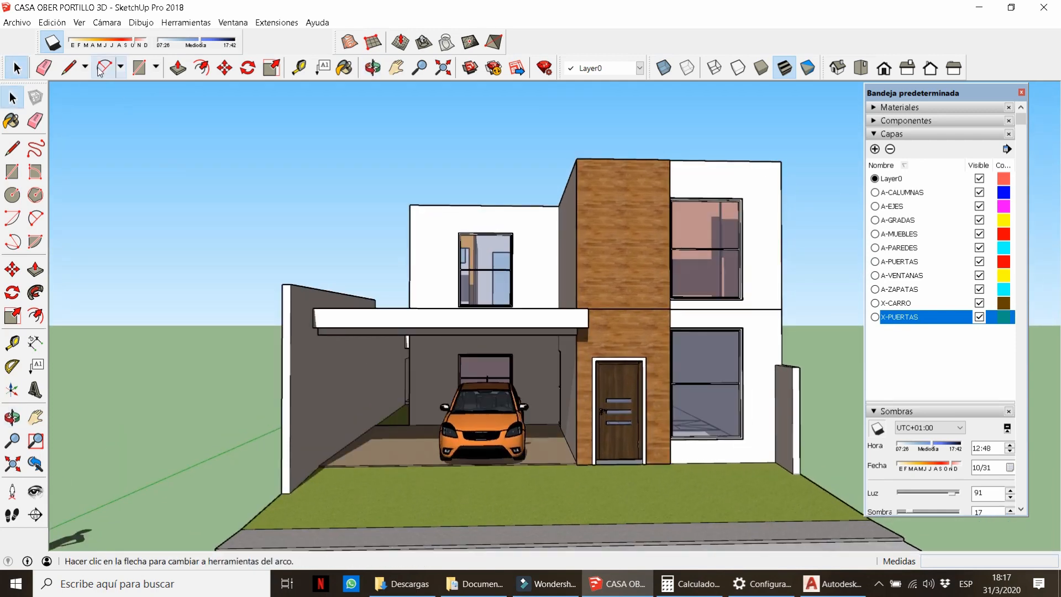
# Set the shadows to 11/30 at 13:50 and orbit around the house to review them.
pyautogui.moveTo(117, 48); pyautogui.dragTo(140, 48)
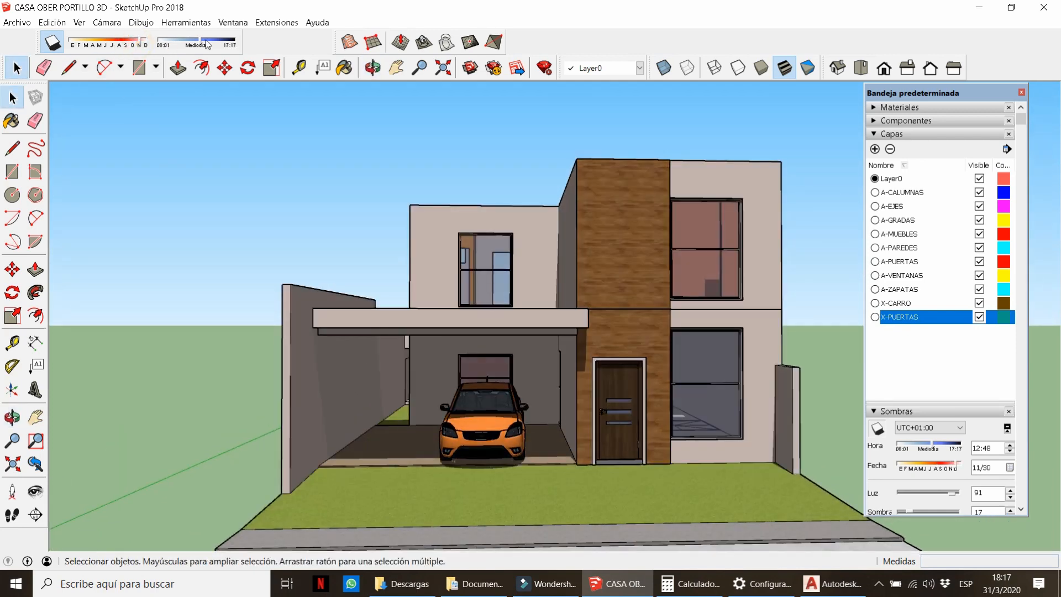
pyautogui.moveTo(528, 371); pyautogui.dragTo(550, 431, button='middle')
pyautogui.scroll(3, 491, 368)
pyautogui.scroll(-2, 390, 359)
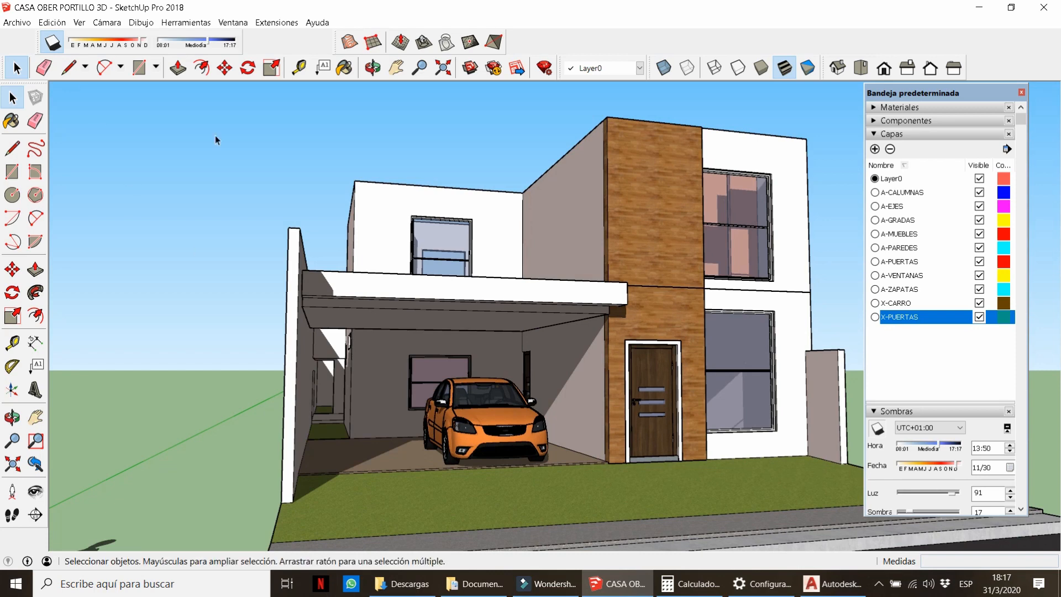
pyautogui.moveTo(214, 135); pyautogui.dragTo(301, 461, button='middle')
pyautogui.scroll(3, 267, 360)
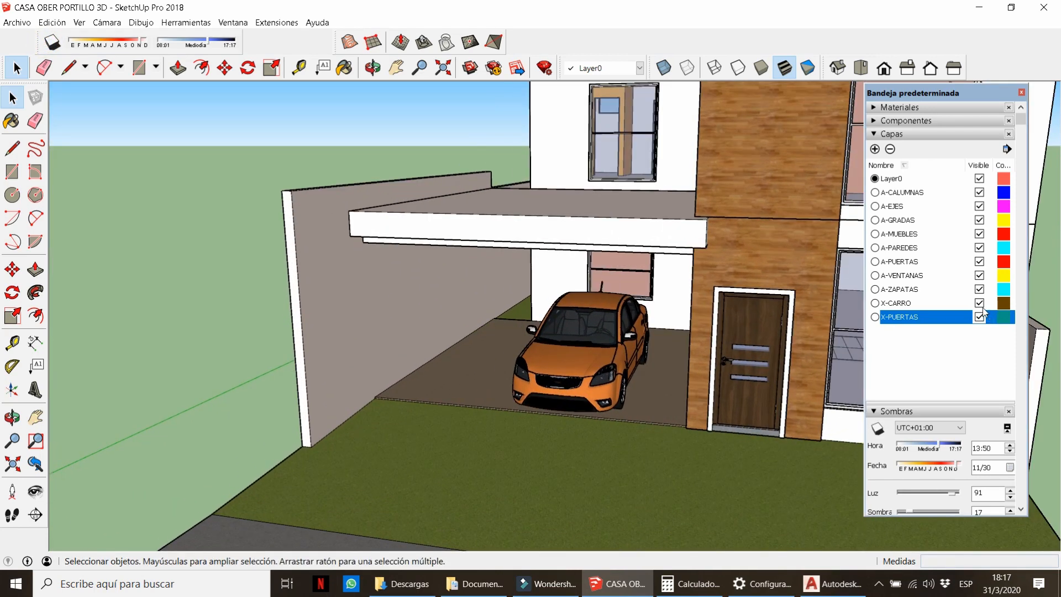
# Hide the X-CARRO and X-PUERTAS layers and open the ground-floor group.
pyautogui.click(980, 304)
pyautogui.click(978, 319)
pyautogui.scroll(-3, 661, 332)
pyautogui.scroll(1, 660, 333)
pyautogui.doubleClick(459, 375)
pyautogui.moveTo(459, 375); pyautogui.dragTo(455, 370, button='middle')
pyautogui.scroll(2, 455, 371)
# Draw a sloping line from the lawn edge to the wall top and push the triangle out 0.15 m.
pyautogui.press('l')
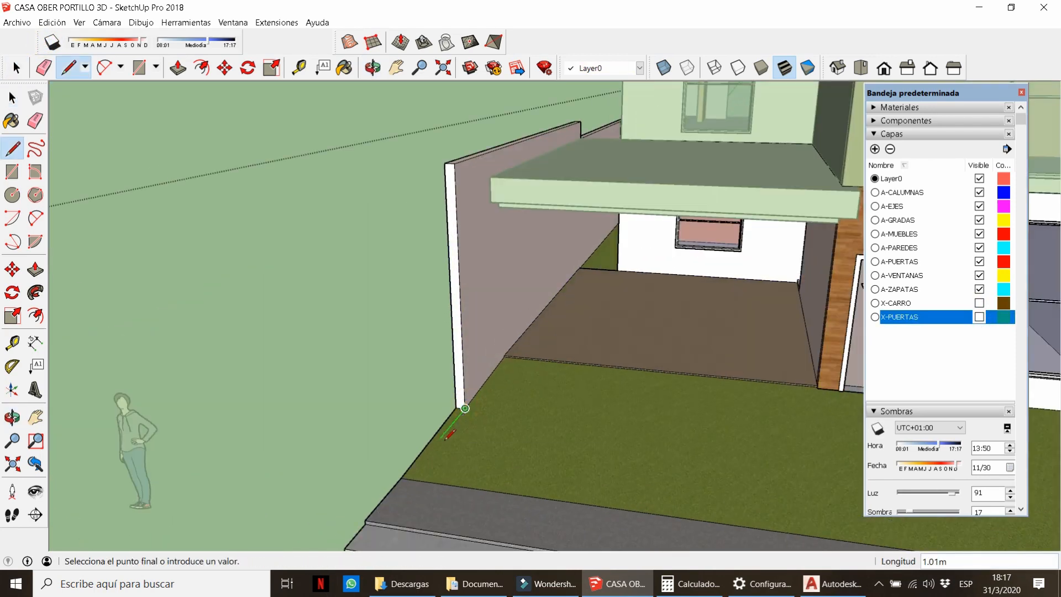
pyautogui.moveTo(445, 441); pyautogui.dragTo(500, 477, button='middle')
pyautogui.scroll(2, 464, 488)
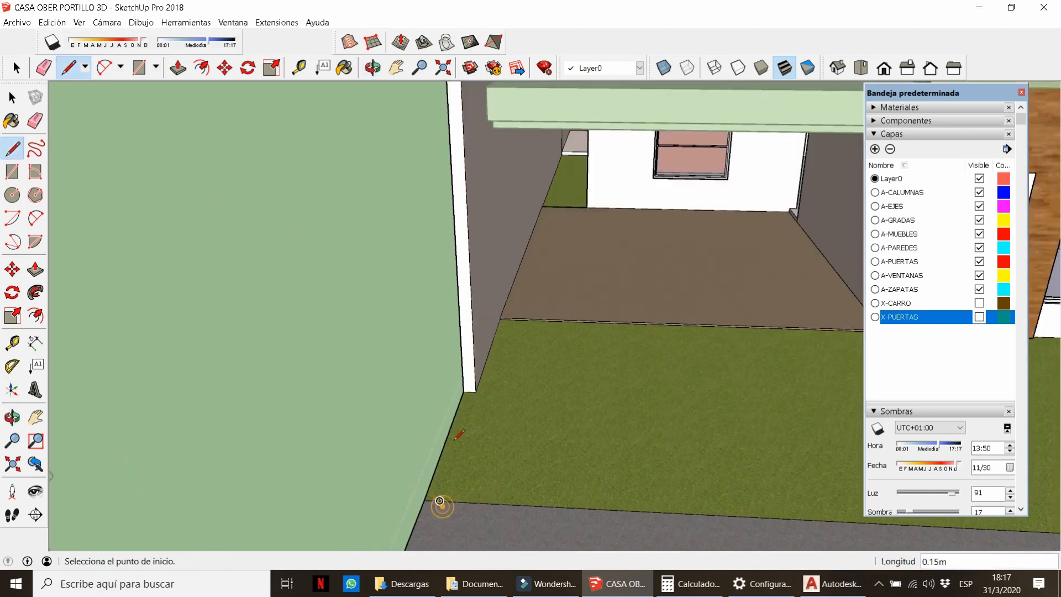
pyautogui.click(440, 501)
pyautogui.moveTo(439, 501); pyautogui.dragTo(493, 521, button='middle')
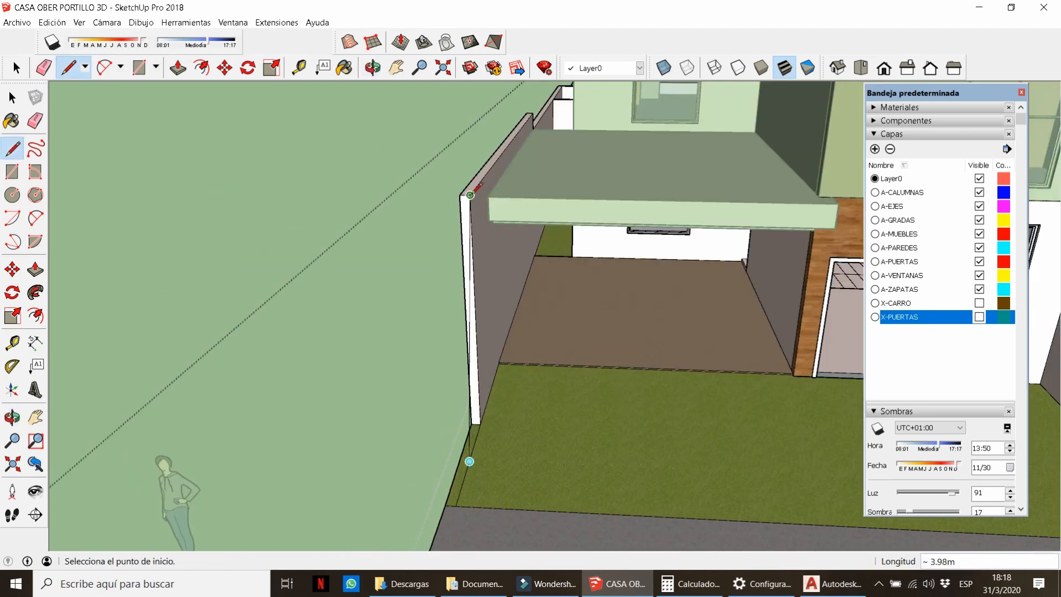
pyautogui.moveTo(479, 389); pyautogui.dragTo(633, 416, button='middle')
pyautogui.press('p')
pyautogui.click(590, 401)
pyautogui.click(562, 368)
# Erase the leftover edges along the wall and close the group.
pyautogui.press('e')
pyautogui.click(573, 434)
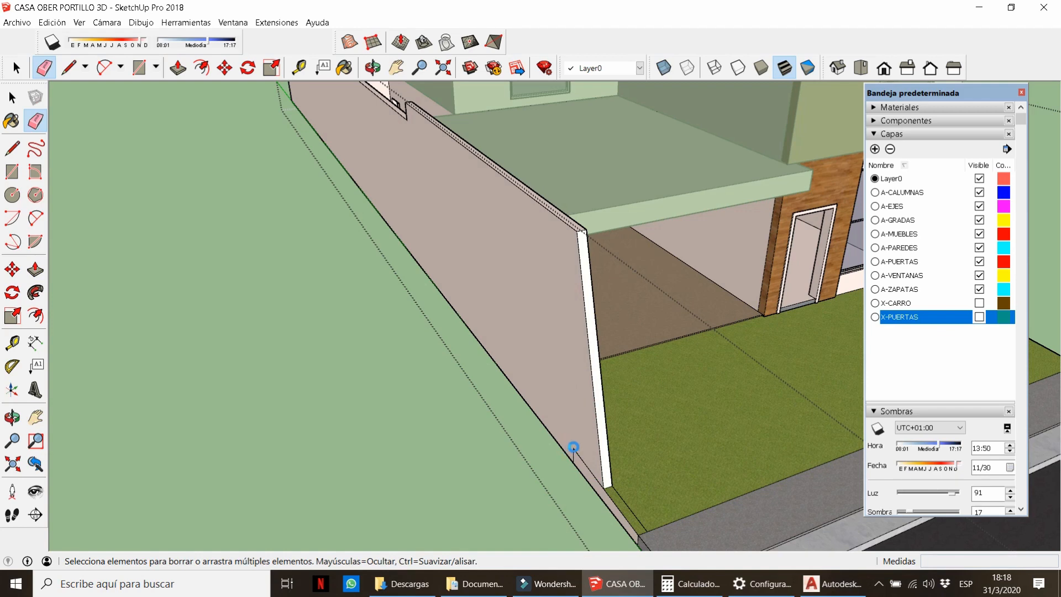
pyautogui.click(576, 448)
pyautogui.moveTo(575, 445)
pyautogui.mouseDown(button='middle')
pyautogui.moveTo(473, 422)
pyautogui.moveTo(391, 346)
pyautogui.mouseUp(button='middle')
pyautogui.click(391, 343)
pyautogui.scroll(2, 341, 410)
pyautogui.scroll(-5, 342, 410)
pyautogui.moveTo(436, 416); pyautogui.dragTo(584, 398, button='middle')
pyautogui.press('space')
pyautogui.press('Escape')
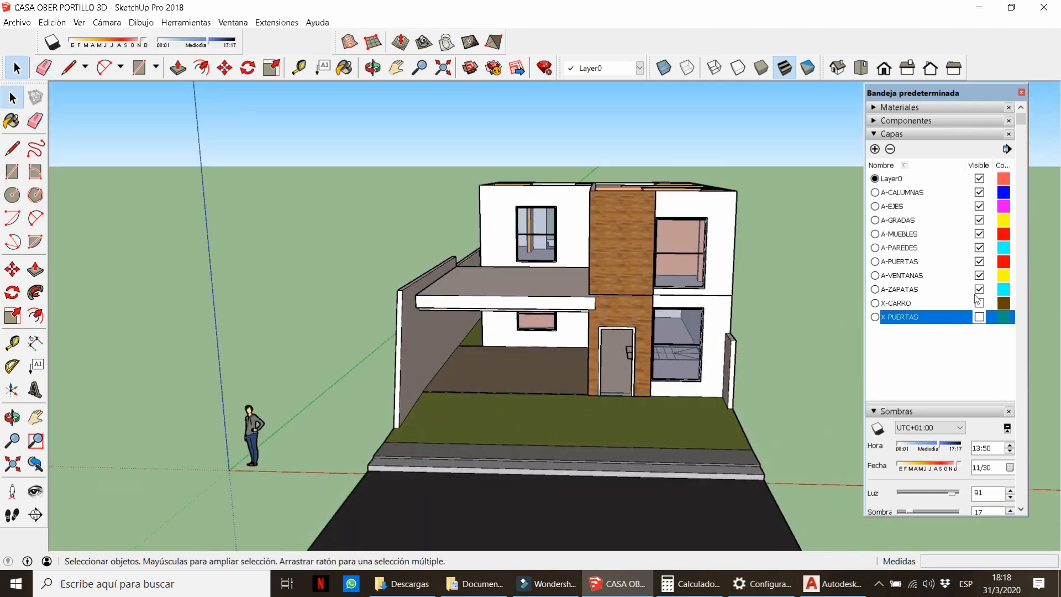
# Toggle the X-CARRO and X-PUERTAS layer visibility, then orbit around the house from above and street level.
pyautogui.click(979, 303)
pyautogui.click(978, 317)
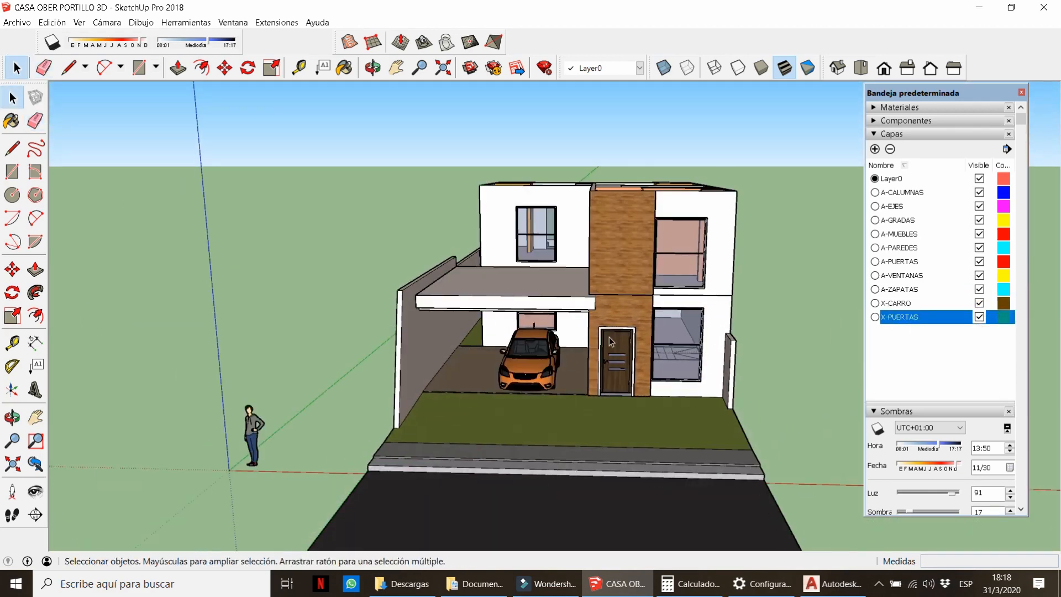
pyautogui.scroll(1, 610, 341)
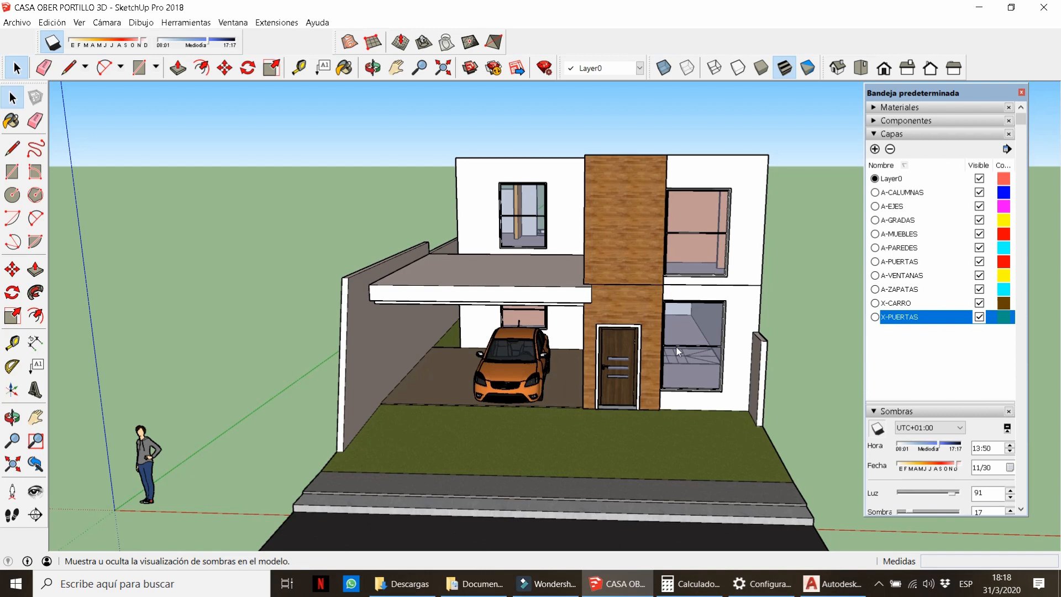
pyautogui.scroll(3, 677, 351)
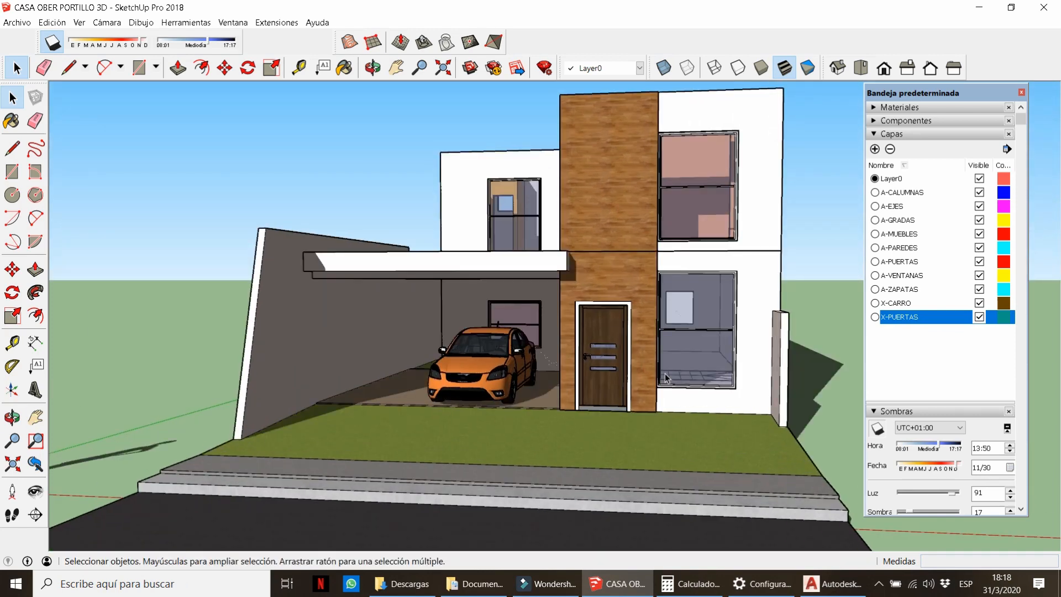
pyautogui.scroll(-4, 519, 353)
pyautogui.moveTo(470, 221); pyautogui.dragTo(396, 248, button='middle')
pyautogui.scroll(4, 386, 353)
pyautogui.moveTo(374, 367); pyautogui.dragTo(475, 354, button='middle')
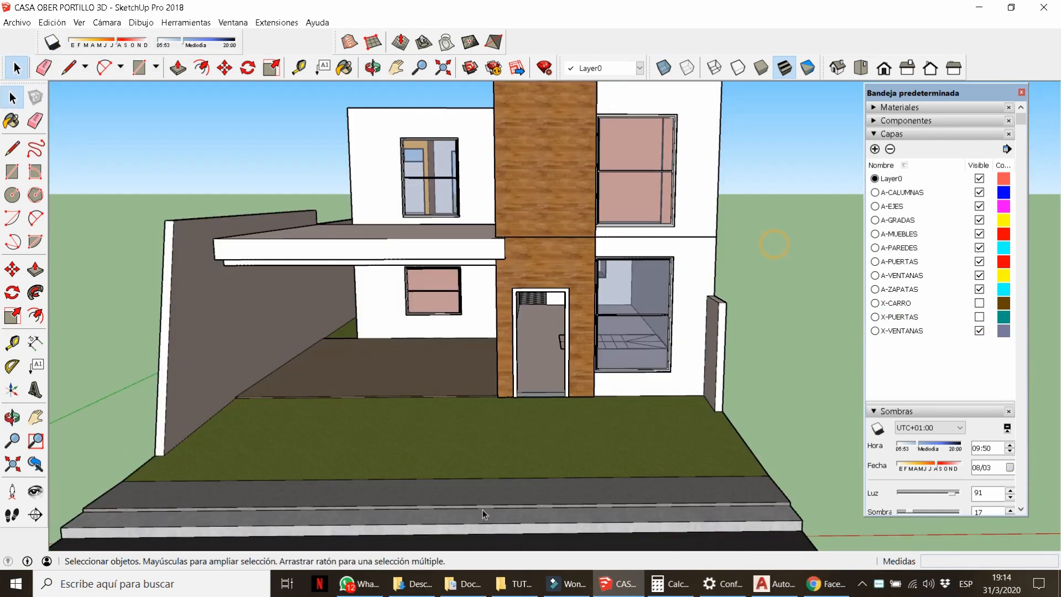
pyautogui.moveTo(482, 514); pyautogui.dragTo(572, 381, button='middle')
pyautogui.scroll(-5, 574, 365)
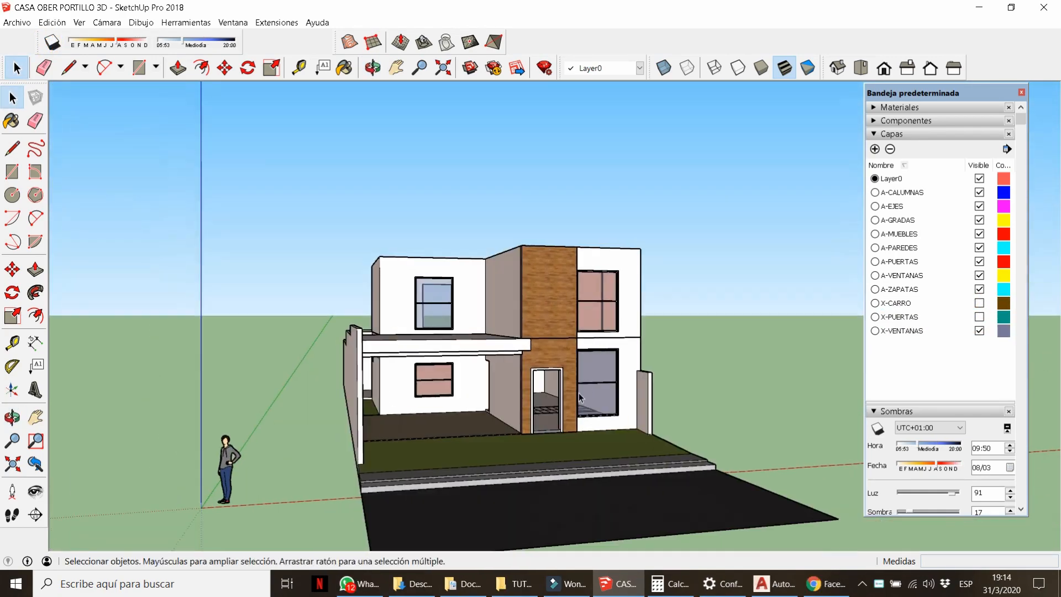
# Hide the X-VENTANAS layer to remove the windows and view the house from above.
pyautogui.scroll(4, 574, 365)
pyautogui.click(978, 331)
pyautogui.moveTo(652, 312); pyautogui.dragTo(618, 386, button='middle')
pyautogui.scroll(-5, 584, 320)
pyautogui.scroll(8, 568, 306)
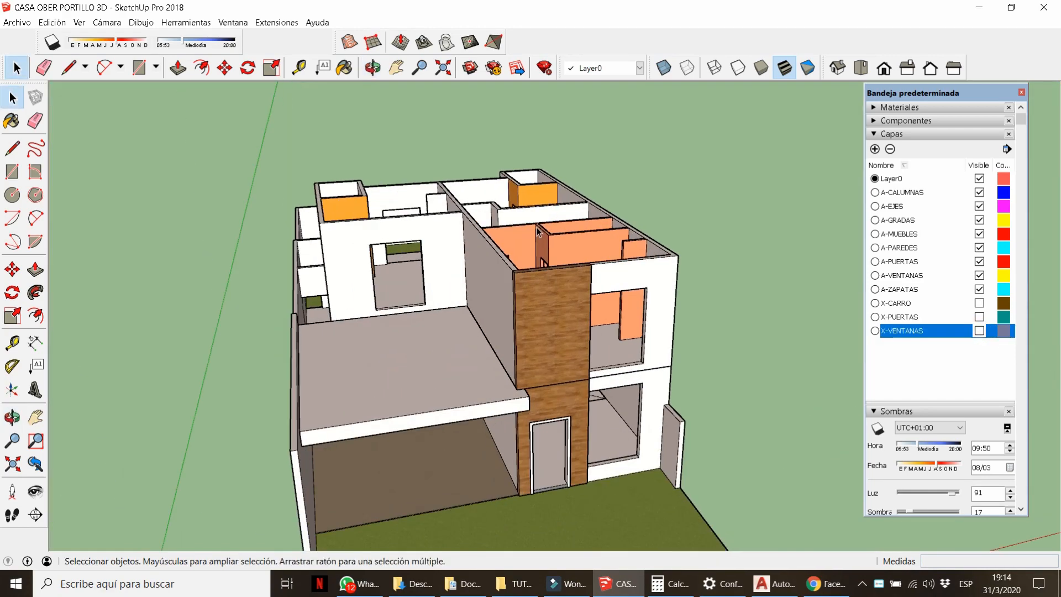
# Push/Pull the wood-clad wall's top face up .5.
pyautogui.press('p')
pyautogui.moveTo(568, 306); pyautogui.dragTo(554, 265, button='middle')
pyautogui.click(559, 330)
pyautogui.write('.5')
pyautogui.press('Return')
pyautogui.press('space')
pyautogui.scroll(-6, 512, 232)
pyautogui.scroll(3, 648, 409)
# Draw a rectangle at the wall corner and make it a group.
pyautogui.click(648, 408)
pyautogui.tripleClick(646, 409)
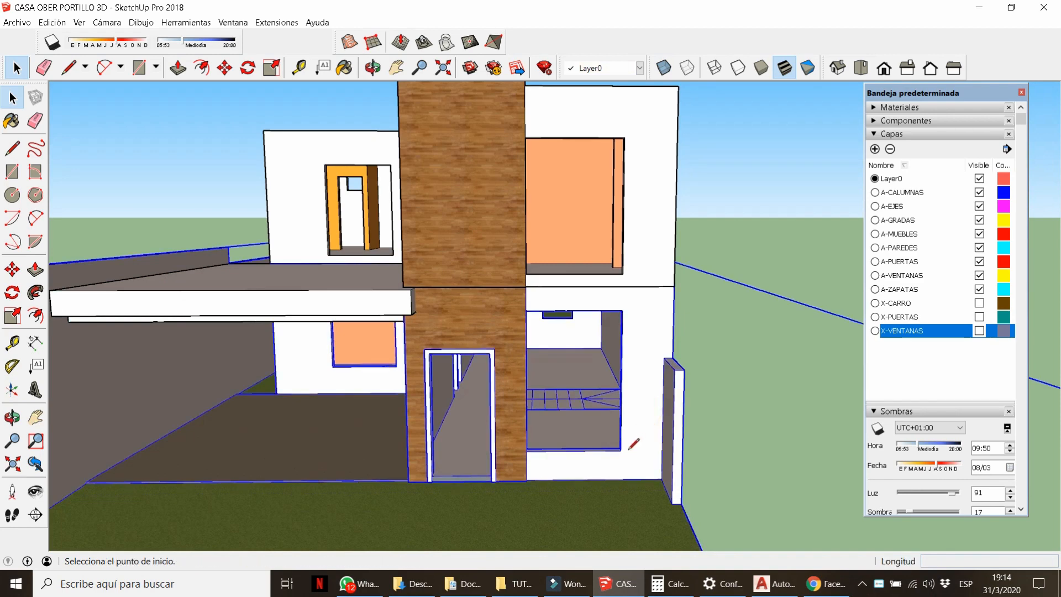
pyautogui.press('l')
pyautogui.scroll(2, 623, 310)
pyautogui.press('r')
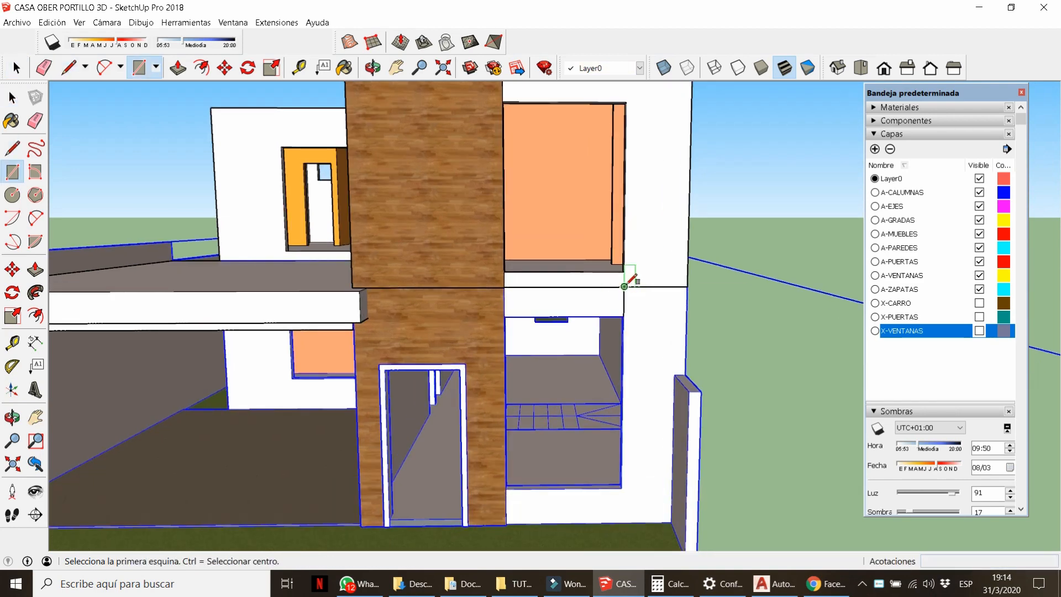
pyautogui.click(685, 364)
pyautogui.press('space')
pyautogui.doubleClick(660, 347)
pyautogui.rightClick(660, 347)
pyautogui.click(701, 448)
# Inside the group, extrude the rectangle 0.35 and erase its extra side edge.
pyautogui.moveTo(701, 446); pyautogui.dragTo(698, 351, button='middle')
pyautogui.doubleClick(675, 327)
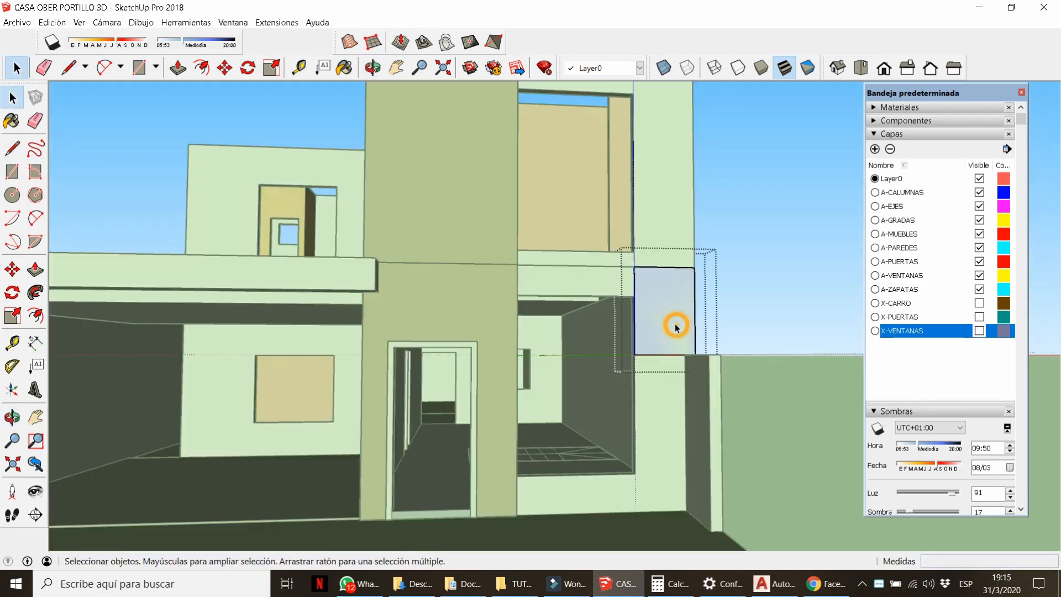
pyautogui.write('p.35')
pyautogui.press('Return')
pyautogui.press('e')
pyautogui.moveTo(655, 379)
pyautogui.mouseDown(button='middle')
pyautogui.moveTo(687, 309)
pyautogui.moveTo(670, 326)
pyautogui.mouseUp(button='middle')
pyautogui.click(648, 267)
# Add a line at the wall corner and pull the pillar's bottom down to 2.17 m.
pyautogui.press('l')
pyautogui.scroll(2, 729, 425)
pyautogui.click(728, 349)
pyautogui.click(767, 327)
pyautogui.scroll(-2, 666, 294)
pyautogui.press('p')
pyautogui.click(674, 343)
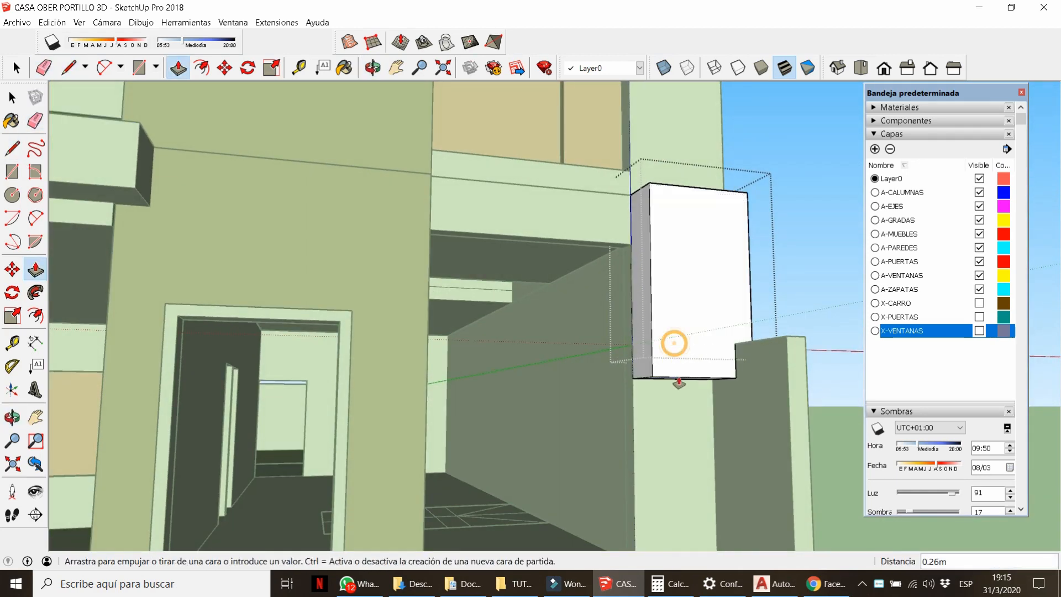
pyautogui.scroll(-2, 678, 403)
pyautogui.click(644, 517)
pyautogui.scroll(-3, 643, 497)
# Set the pillar's top at 3.20 m.
pyautogui.moveTo(641, 386); pyautogui.dragTo(649, 486, button='middle')
pyautogui.click(645, 382)
pyautogui.click(619, 270)
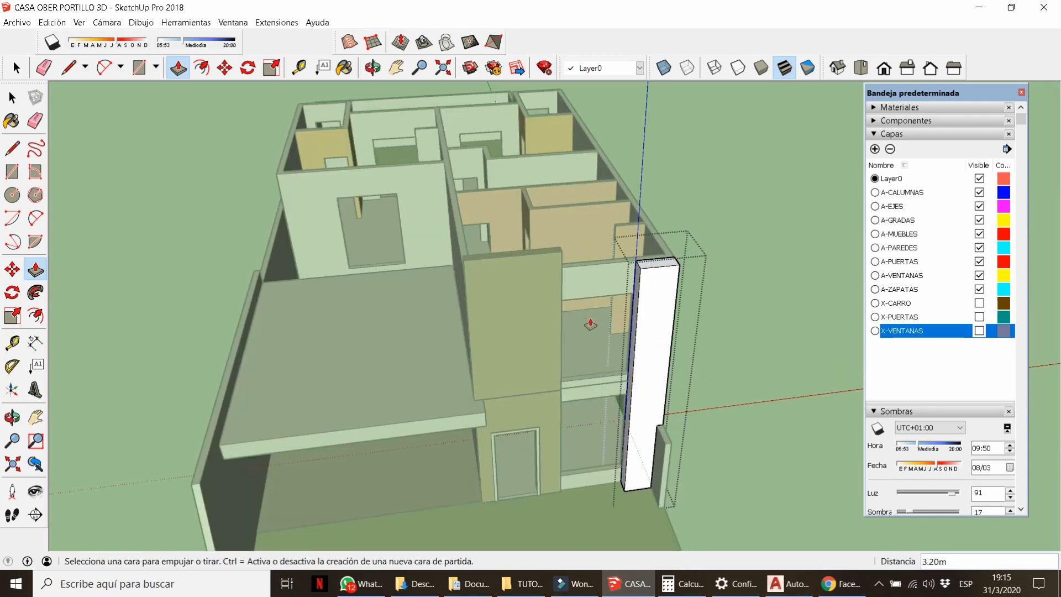
pyautogui.moveTo(590, 325); pyautogui.dragTo(618, 265, button='middle')
pyautogui.press('space')
pyautogui.scroll(4, 647, 263)
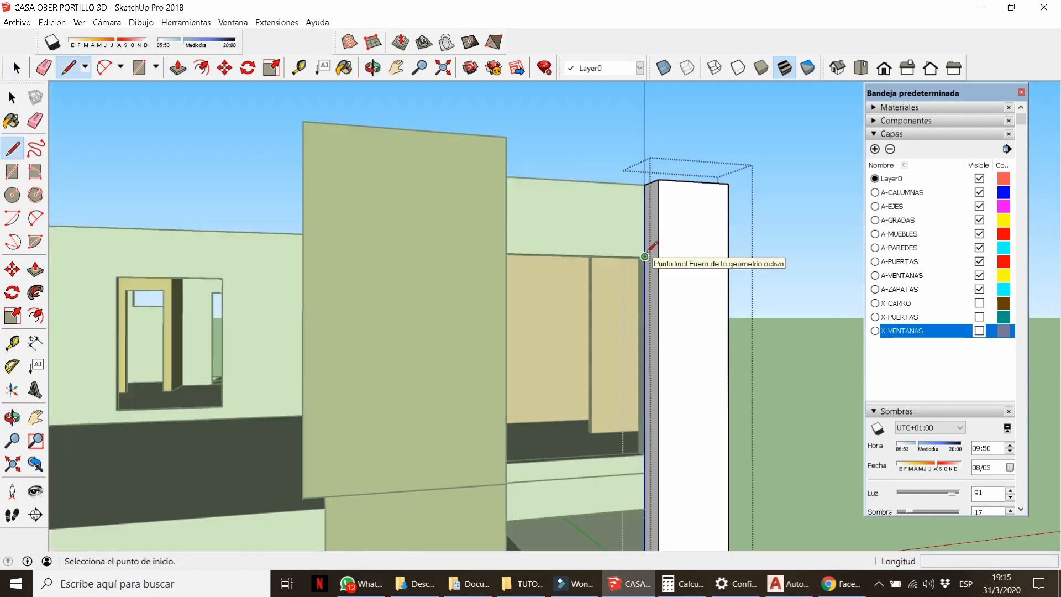
# Draw a line across the pillar top, erase excess edges, and pull the upper face into a beam.
pyautogui.click(644, 256)
pyautogui.click(707, 243)
pyautogui.press('e')
pyautogui.click(667, 252)
pyautogui.press('p')
pyautogui.click(663, 240)
pyautogui.click(537, 185)
# Extend the beam 2.00 m to the wall corner and stop its end flush with the wall.
pyautogui.press('l')
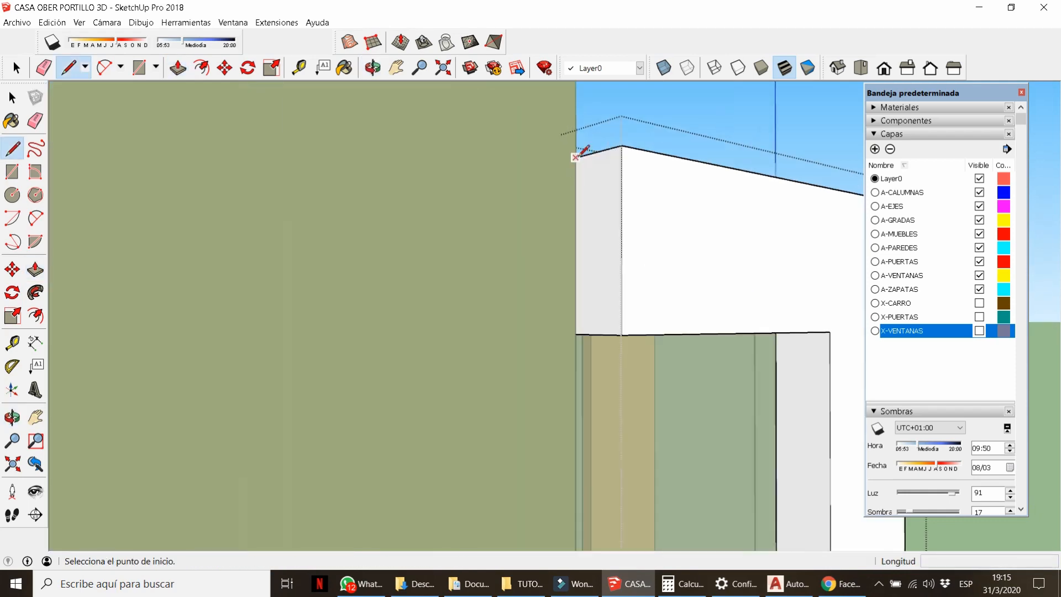
pyautogui.scroll(-3, 601, 287)
pyautogui.press('p')
pyautogui.click(601, 287)
pyautogui.click(313, 110)
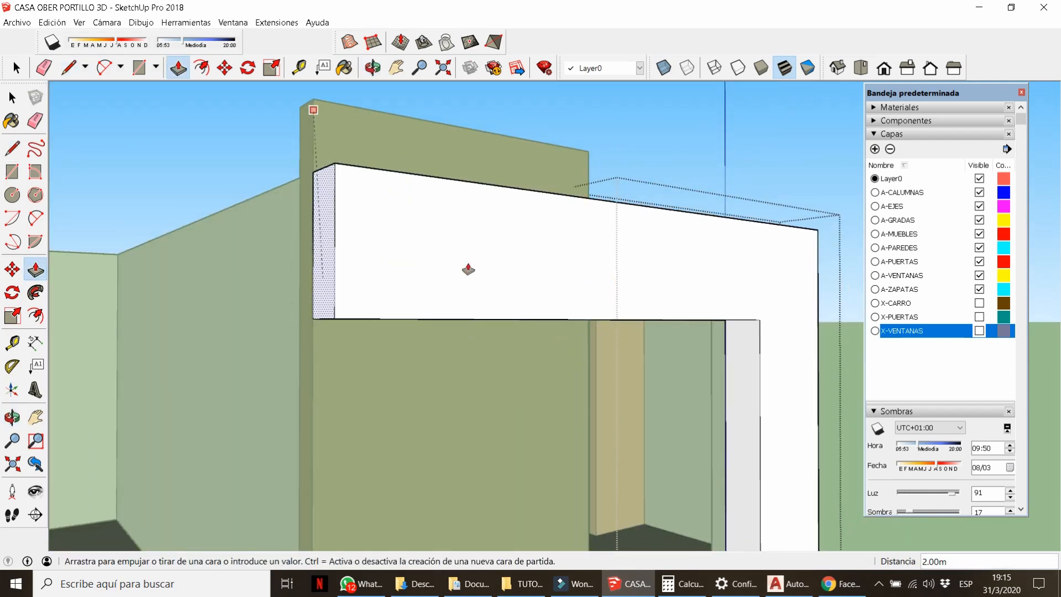
pyautogui.moveTo(469, 269); pyautogui.dragTo(779, 341, button='middle')
pyautogui.click(659, 304)
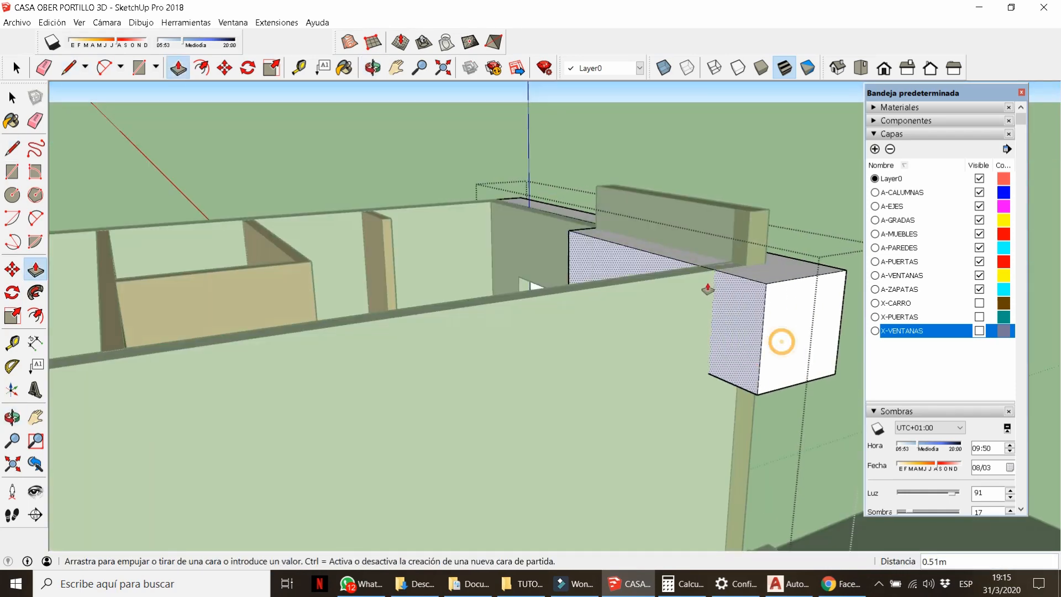
pyautogui.click(706, 289)
pyautogui.scroll(2, 807, 348)
# Extend the beam's side face to the wall corner and push its end out 0.10 m.
pyautogui.press('l')
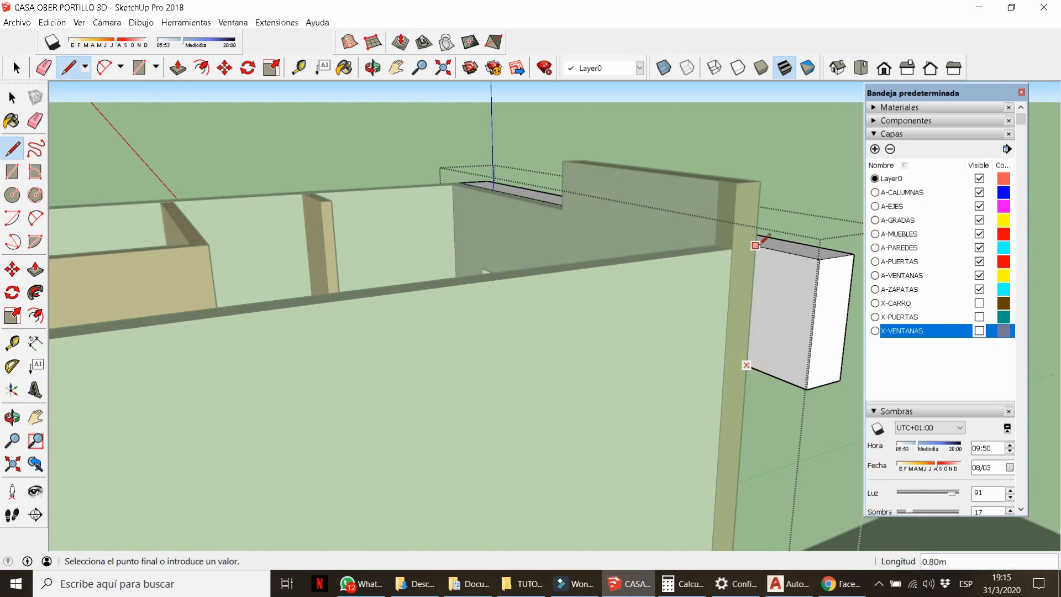
pyautogui.click(755, 246)
pyautogui.scroll(-5, 741, 246)
pyautogui.press('p')
pyautogui.click(730, 285)
pyautogui.click(437, 447)
pyautogui.moveTo(439, 442); pyautogui.dragTo(298, 272, button='middle')
pyautogui.scroll(3, 393, 248)
pyautogui.click(409, 244)
pyautogui.click(399, 243)
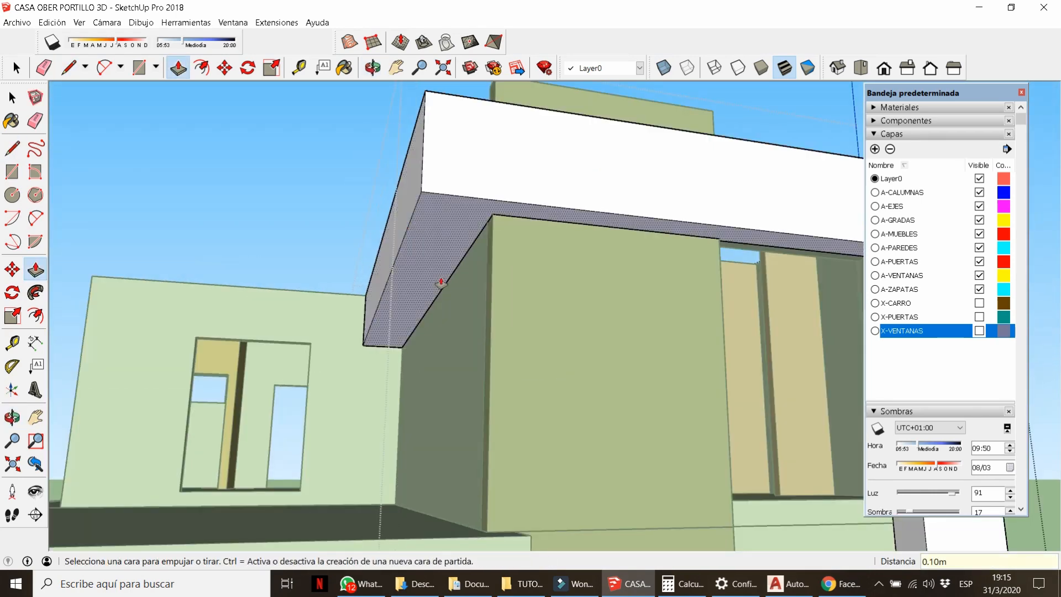
pyautogui.moveTo(440, 282); pyautogui.dragTo(466, 310, button='middle')
# Extend the beam further left, pull its front face outward, and close the frame group.
pyautogui.press('l')
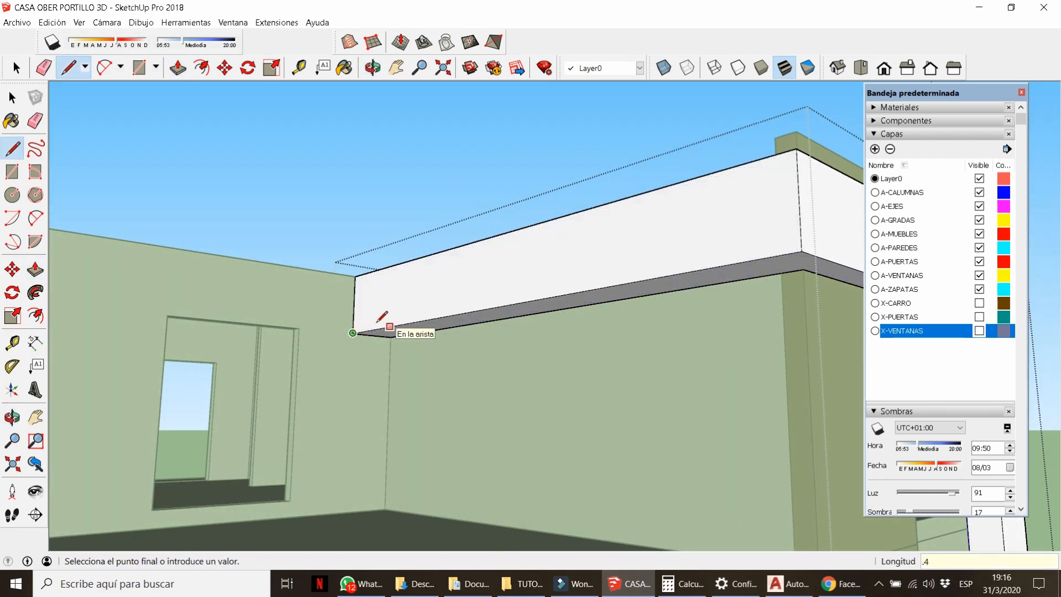
pyautogui.click(365, 267)
pyautogui.scroll(-4, 450, 299)
pyautogui.press('p')
pyautogui.click(407, 300)
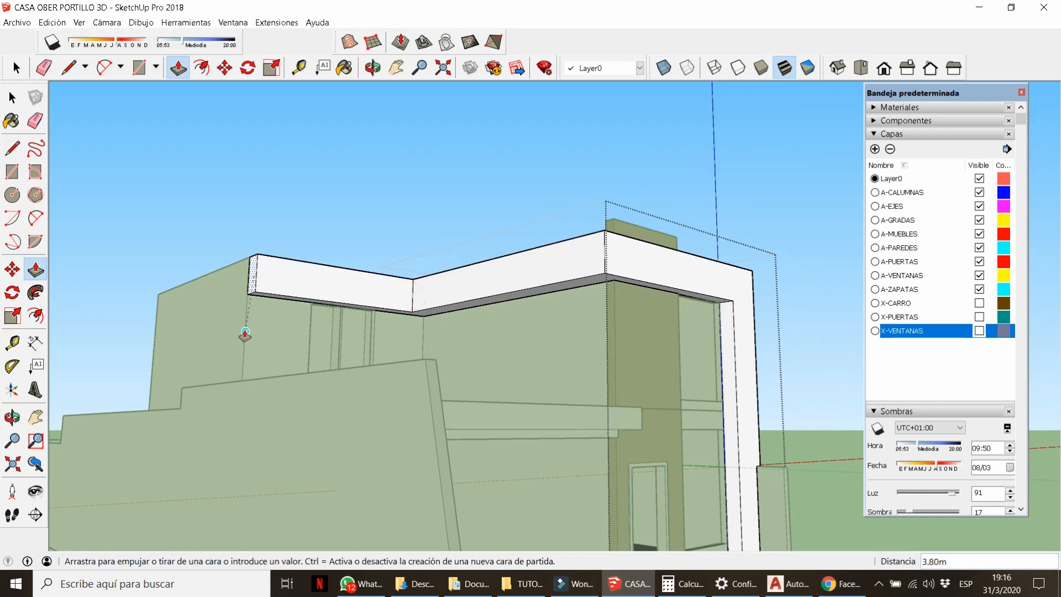
pyautogui.click(154, 387)
pyautogui.moveTo(464, 353); pyautogui.dragTo(362, 332, button='middle')
pyautogui.scroll(3, 365, 331)
pyautogui.click(405, 314)
pyautogui.click(407, 319)
pyautogui.scroll(-4, 407, 319)
pyautogui.press('space')
pyautogui.click(492, 349)
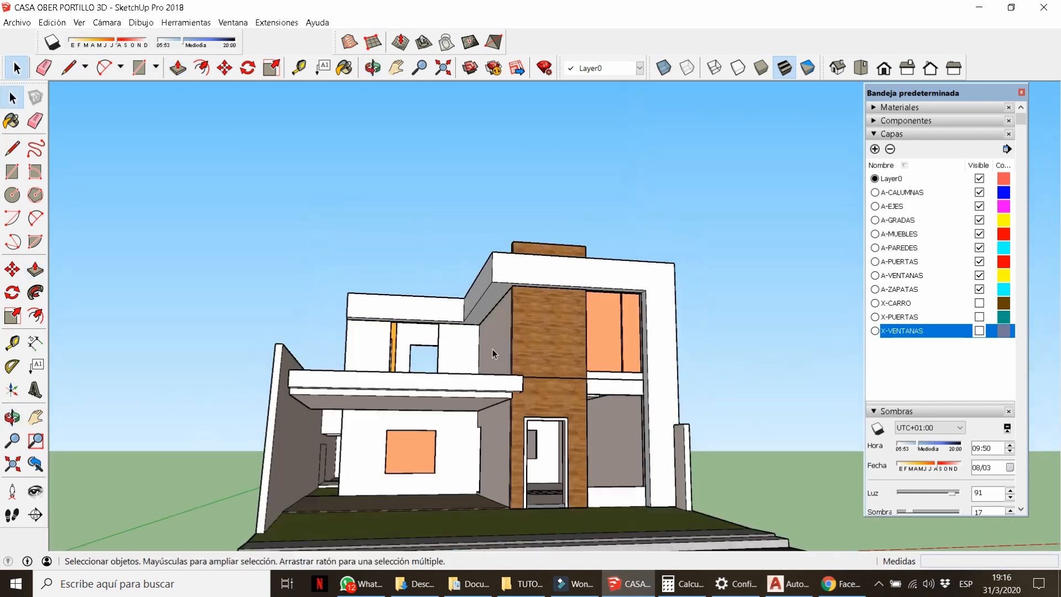
# Show the X-VENTANAS and X-PUERTAS layers to restore windows and doors.
pyautogui.moveTo(492, 349); pyautogui.dragTo(481, 387, button='middle')
pyautogui.scroll(-4, 465, 364)
pyautogui.scroll(4, 453, 355)
pyautogui.click(979, 330)
pyautogui.click(979, 316)
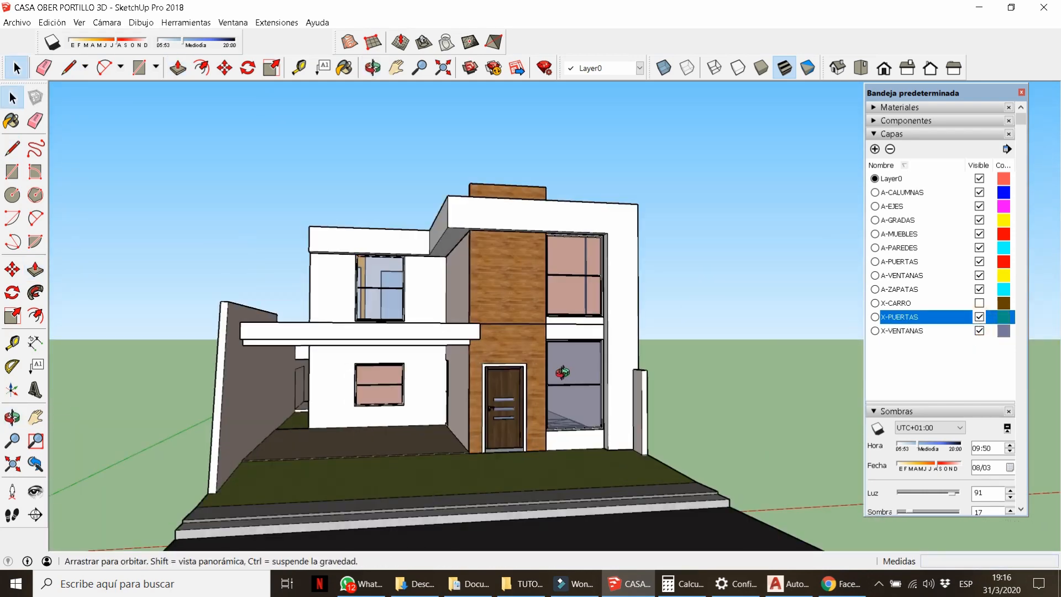
# Open the front wall group and inspect the white column beside the window.
pyautogui.moveTo(562, 372); pyautogui.dragTo(564, 400, button='middle')
pyautogui.scroll(3, 636, 378)
pyautogui.doubleClick(636, 384)
pyautogui.moveTo(637, 384); pyautogui.dragTo(646, 459, button='middle')
pyautogui.press('p')
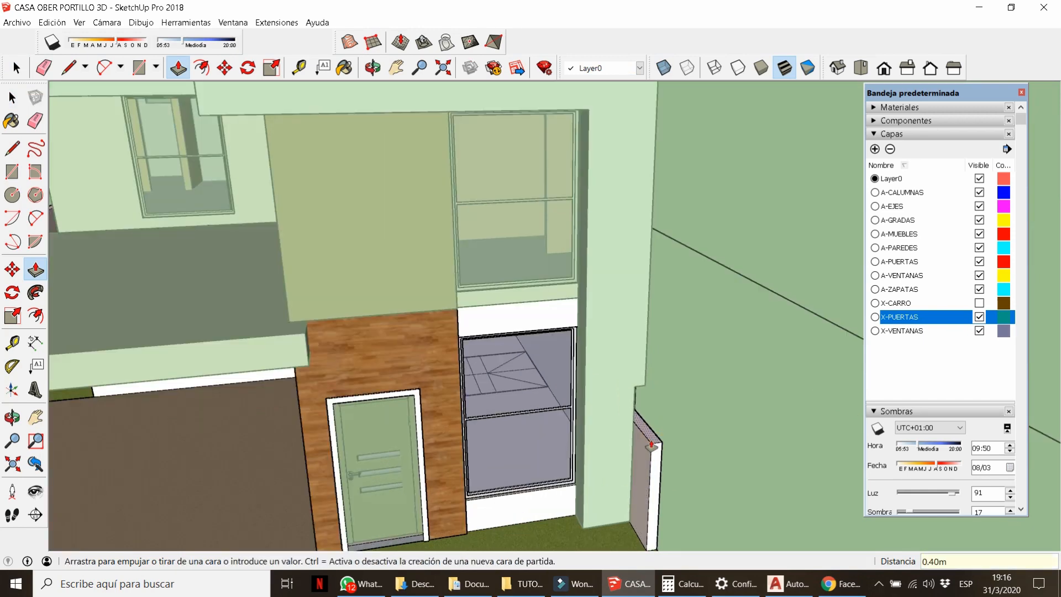
pyautogui.moveTo(651, 443); pyautogui.dragTo(382, 291, button='middle')
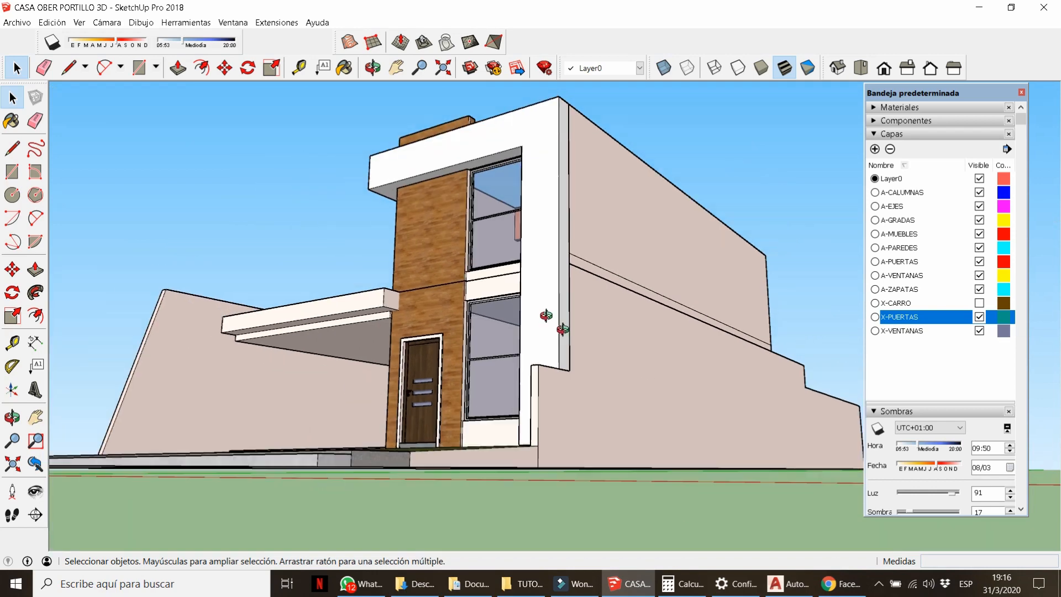
pyautogui.press('b')
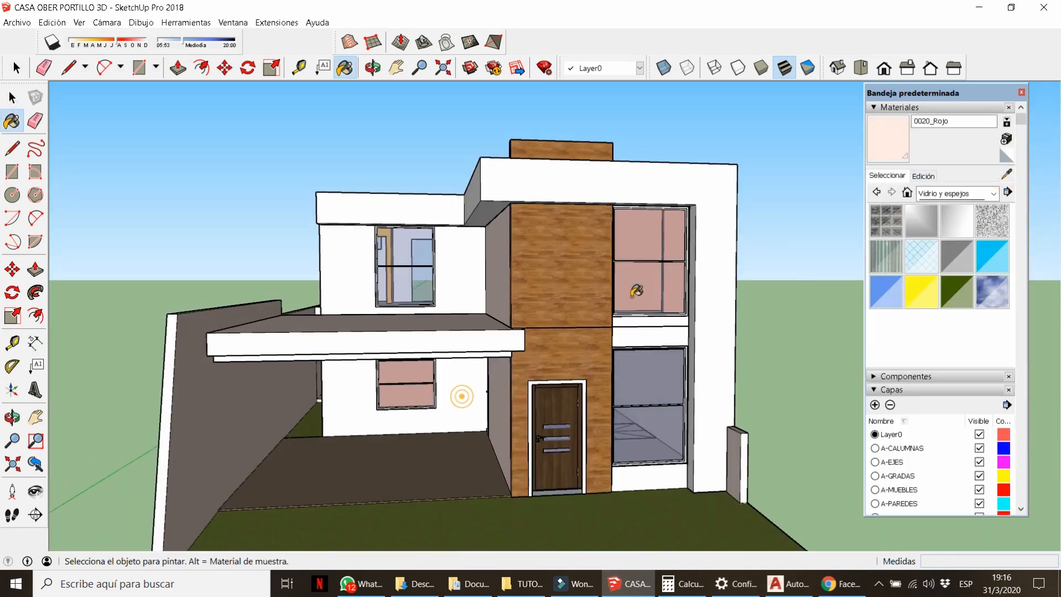
# View the whole house and set the shadow time and date to 12:57 on 11/11.
pyautogui.moveTo(714, 284)
pyautogui.mouseDown(button='middle')
pyautogui.moveTo(697, 279)
pyautogui.moveTo(613, 335)
pyautogui.moveTo(580, 309)
pyautogui.mouseUp(button='middle')
pyautogui.press('space')
pyautogui.scroll(-3, 481, 298)
pyautogui.moveTo(481, 298); pyautogui.dragTo(494, 309, button='middle')
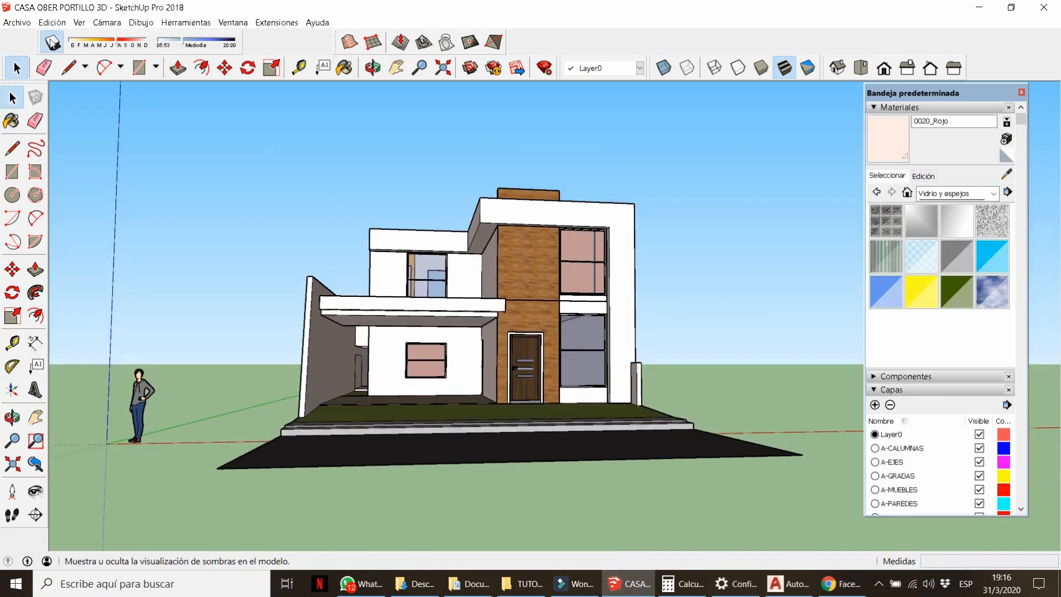
pyautogui.moveTo(390, 311); pyautogui.dragTo(423, 324, button='middle')
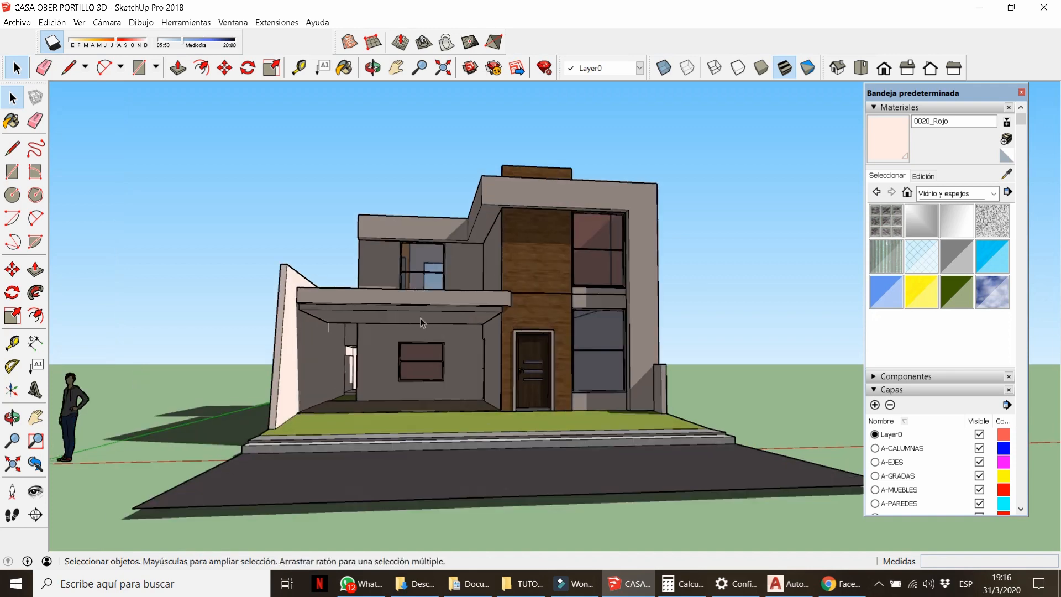
pyautogui.scroll(3, 424, 325)
pyautogui.scroll(-1, 455, 324)
pyautogui.moveTo(209, 44); pyautogui.dragTo(202, 40)
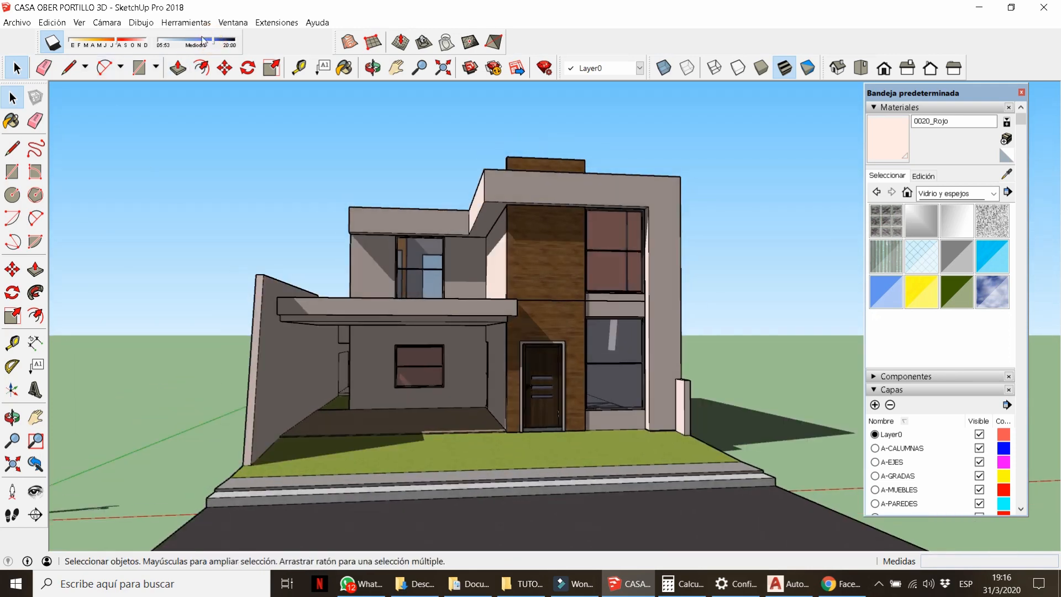
pyautogui.moveTo(129, 44)
pyautogui.mouseDown()
pyautogui.moveTo(101, 45)
pyautogui.moveTo(137, 42)
pyautogui.mouseUp()
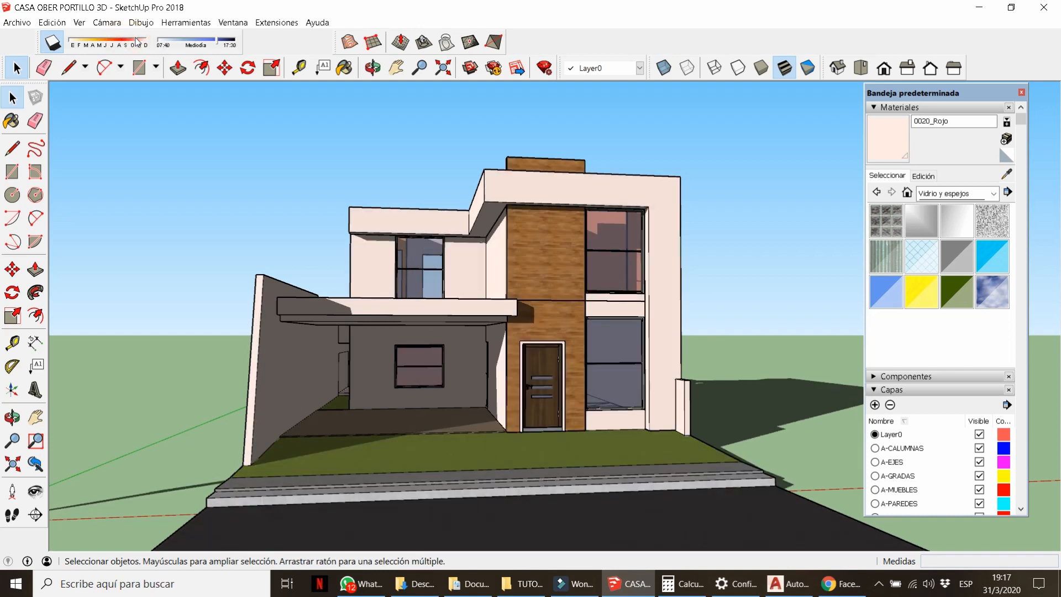
pyautogui.scroll(5, 431, 280)
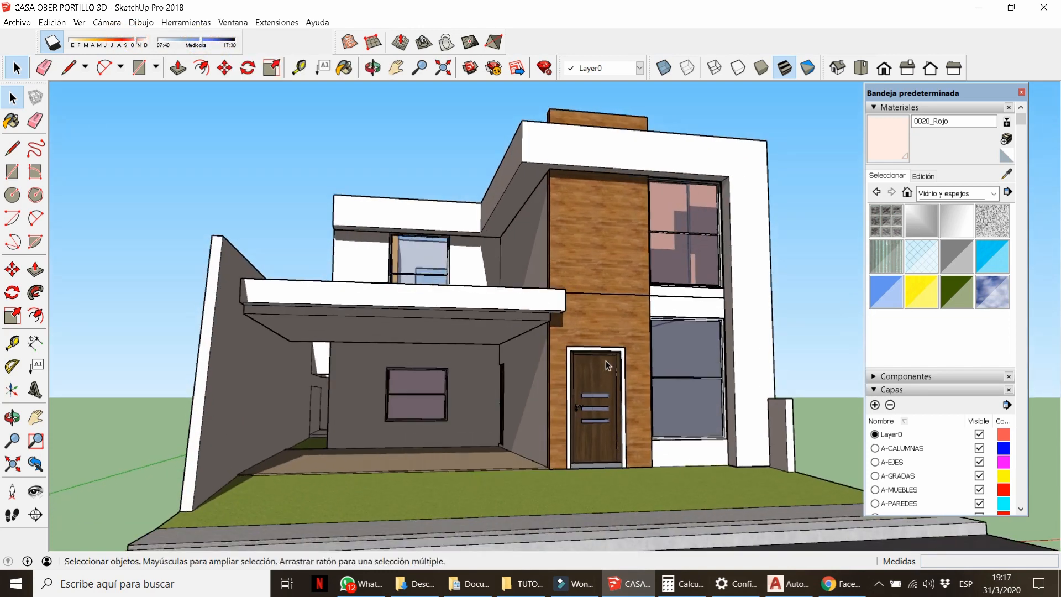
# Orbit to a higher viewpoint, switch shadows off, and collapse the materials list.
pyautogui.moveTo(606, 365); pyautogui.dragTo(562, 403, button='middle')
pyautogui.moveTo(314, 354); pyautogui.dragTo(434, 389, button='middle')
pyautogui.scroll(-4, 401, 334)
pyautogui.click(53, 39)
pyautogui.scroll(5, 389, 301)
pyautogui.scroll(-6, 387, 287)
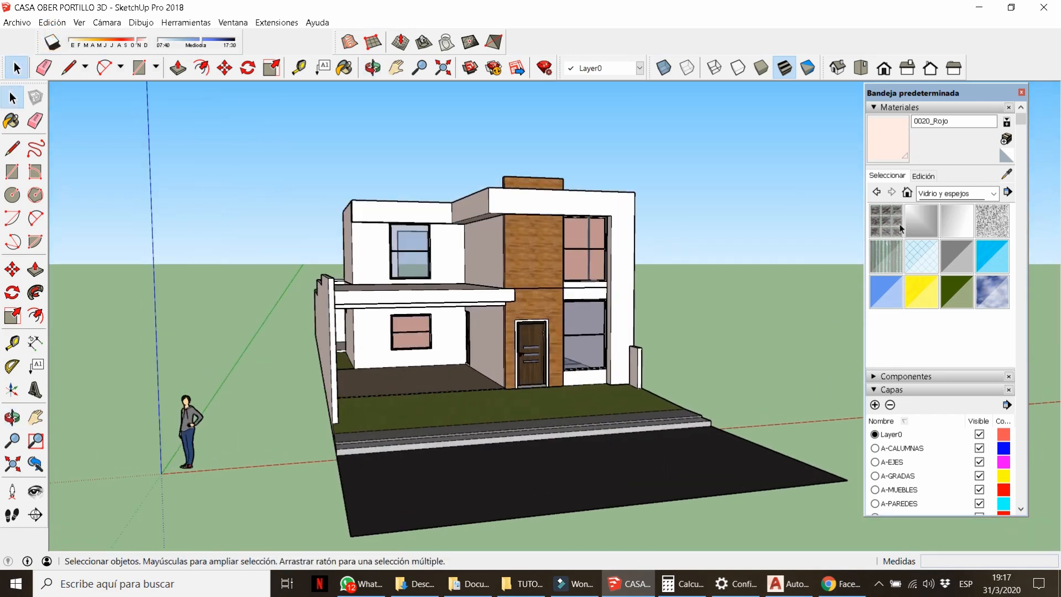
pyautogui.click(967, 108)
# Show the X-CARRO layer to restore the car and turn shadows back on.
pyautogui.click(979, 303)
pyautogui.scroll(4, 393, 320)
pyautogui.scroll(-2, 393, 303)
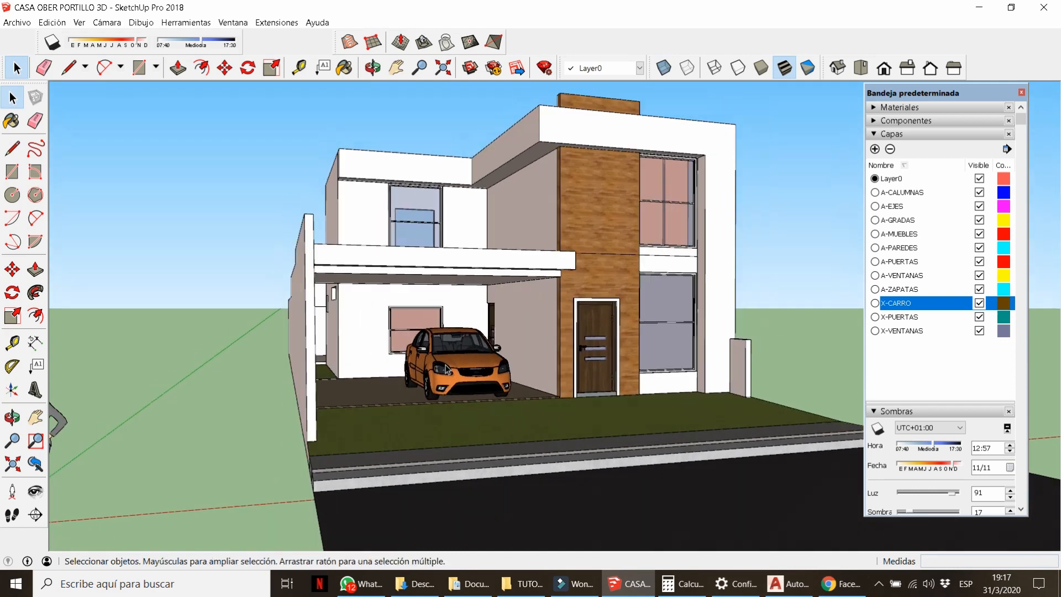
pyautogui.click(53, 44)
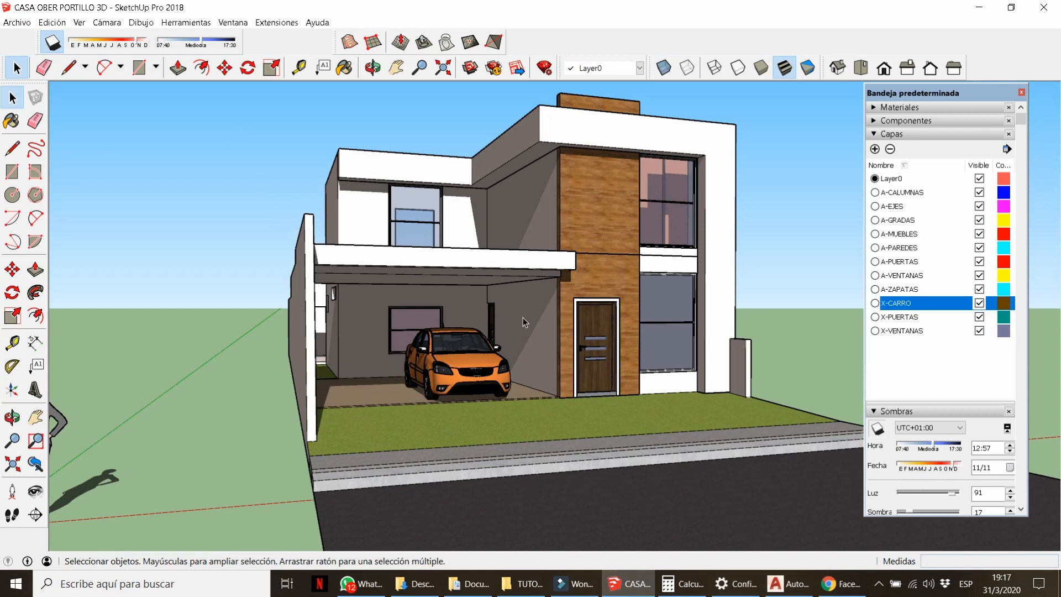
pyautogui.scroll(-3, 523, 318)
pyautogui.scroll(4, 519, 205)
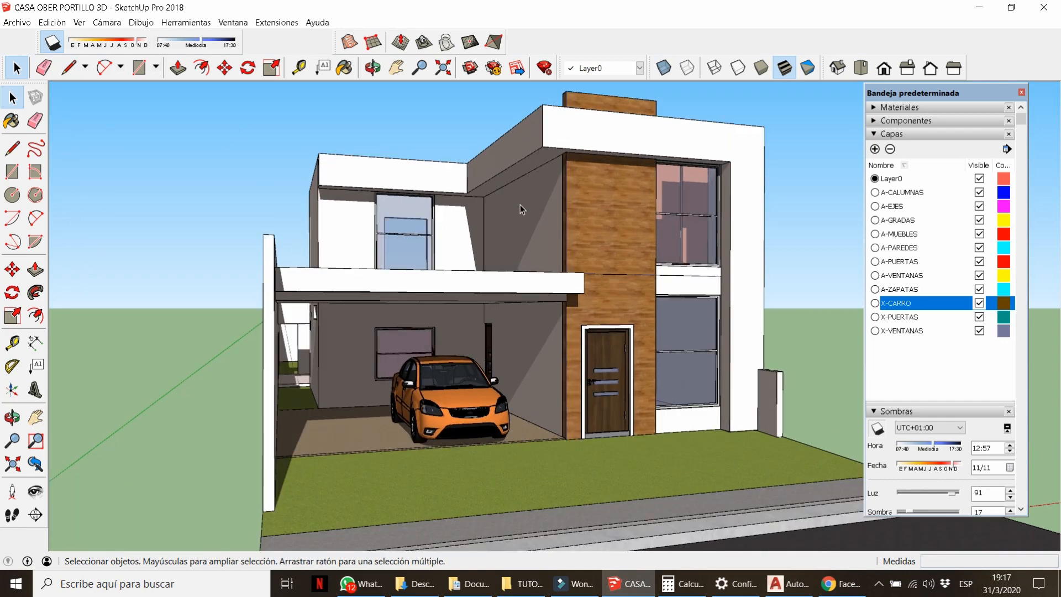
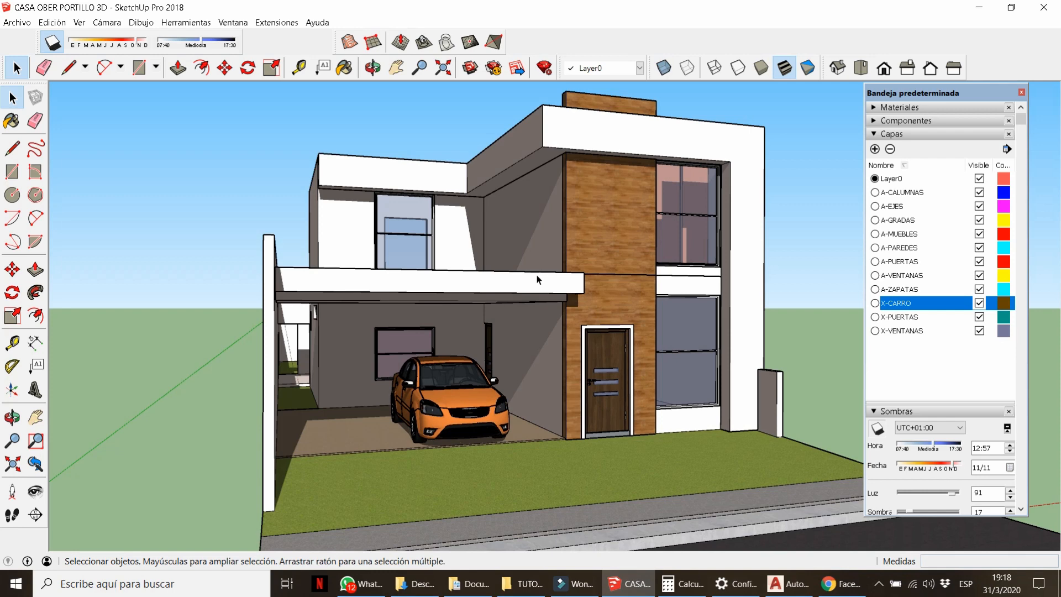
# Orbit above the house and hide the X-CARRO and X-PUERTAS layers to remove the car and doors.
pyautogui.scroll(-2, 585, 305)
pyautogui.moveTo(585, 305); pyautogui.dragTo(501, 333, button='middle')
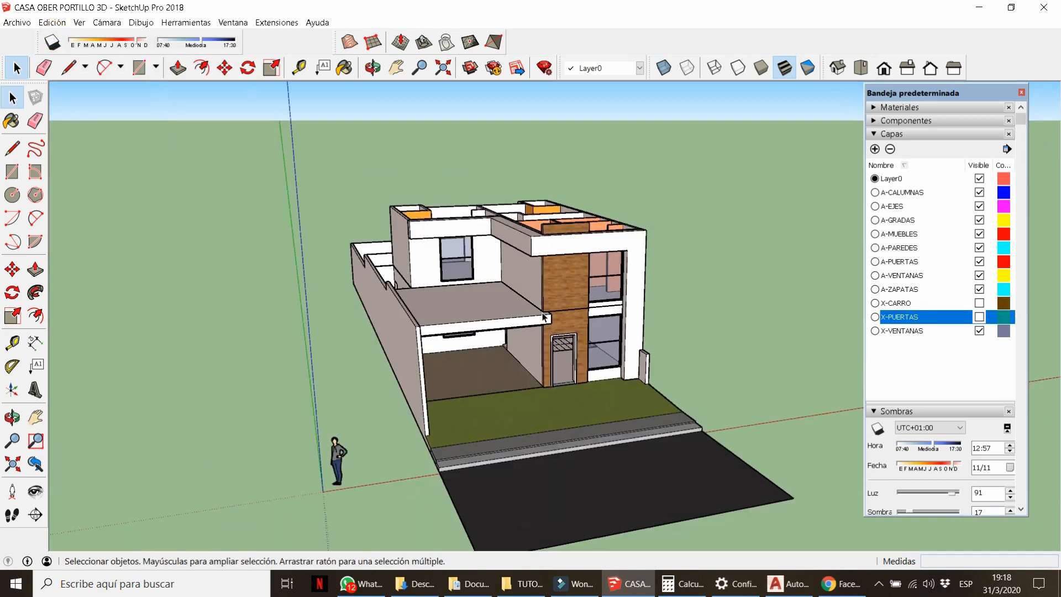
pyautogui.scroll(3, 576, 266)
pyautogui.click(575, 266)
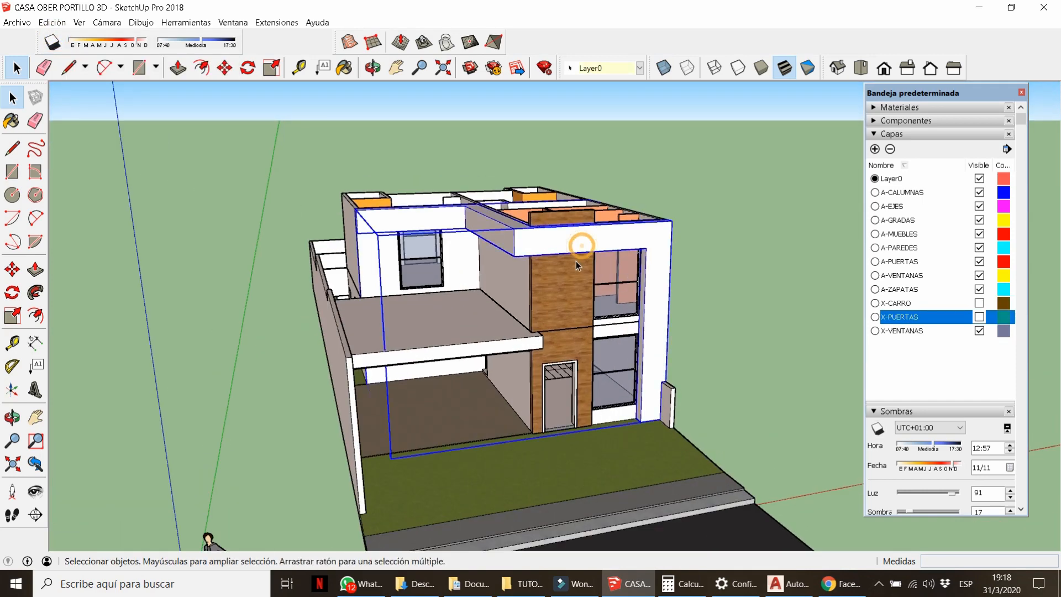
# Move the facade group and the second-floor group 25 aside each.
pyautogui.press('m')
pyautogui.click(485, 446)
pyautogui.write('25')
pyautogui.press('Return')
pyautogui.press('space')
pyautogui.click(576, 296)
pyautogui.press('m')
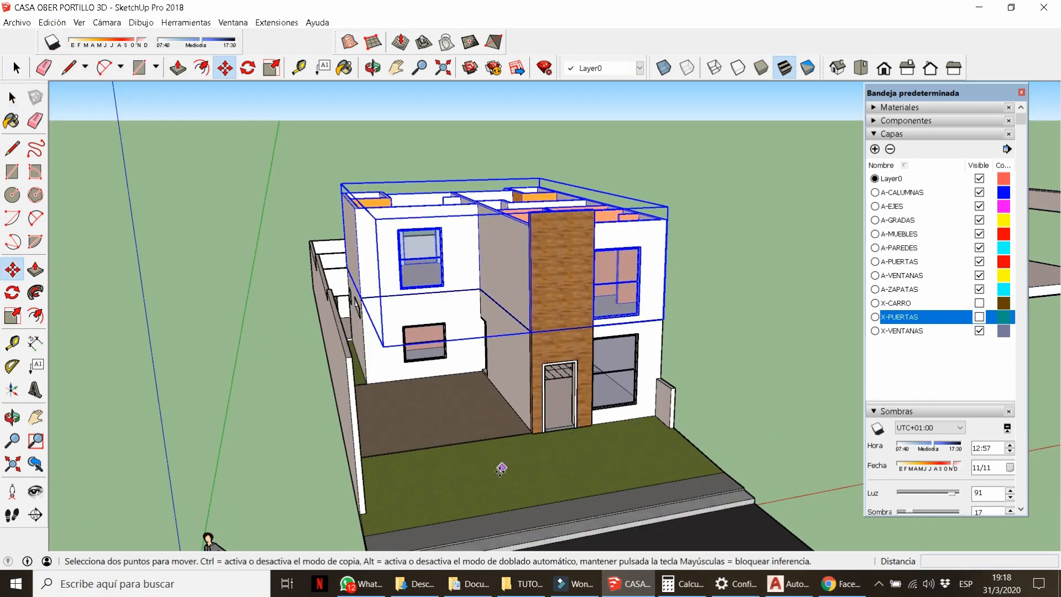
pyautogui.click(502, 473)
pyautogui.write('25')
pyautogui.press('Return')
pyautogui.press('space')
# Open the ground-floor stairs group and Push/Pull the first tread up 0.19 m.
pyautogui.moveTo(638, 287); pyautogui.dragTo(624, 398, button='middle')
pyautogui.scroll(6, 625, 397)
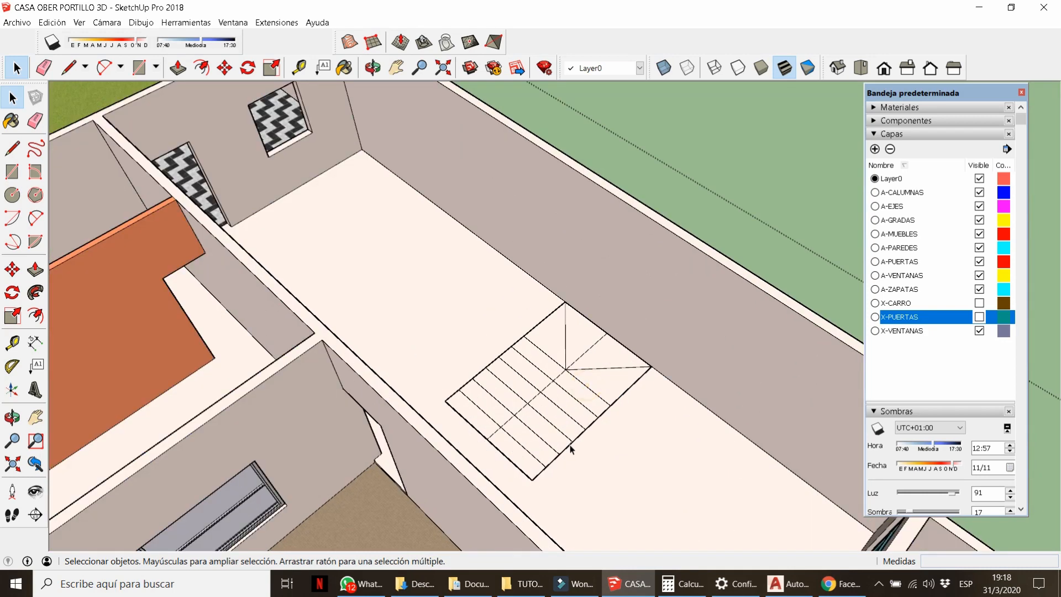
pyautogui.moveTo(568, 446); pyautogui.dragTo(483, 371, button='middle')
pyautogui.scroll(2, 493, 435)
pyautogui.click(494, 442)
pyautogui.doubleClick(495, 442)
pyautogui.press('p')
pyautogui.click(500, 449)
pyautogui.write('0.19')
pyautogui.press('Return')
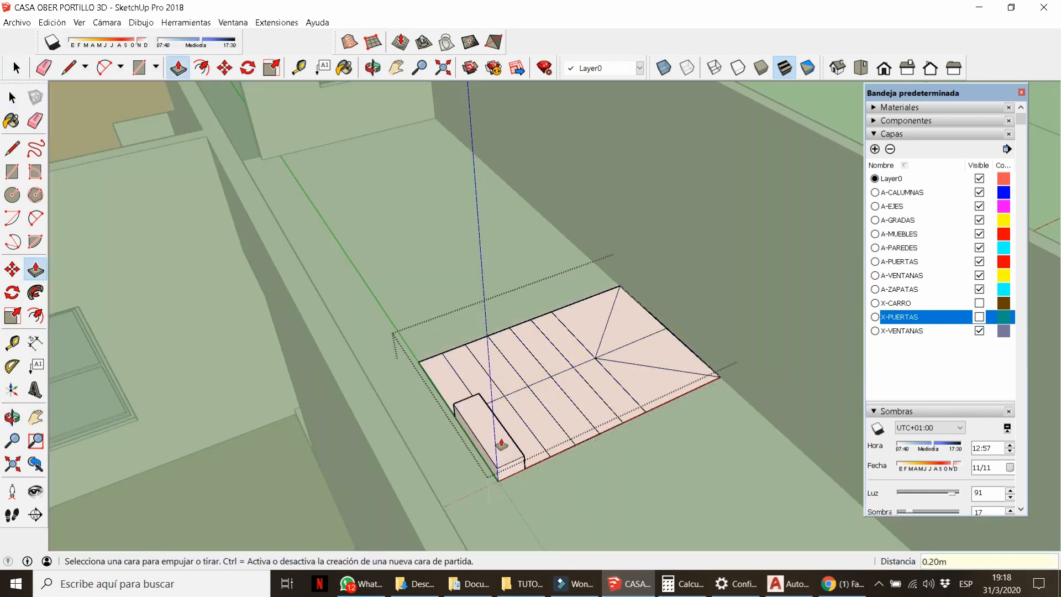
# Raise the second, third and fourth treads, each stepping 0.20 m higher.
pyautogui.doubleClick(509, 406)
pyautogui.doubleClick(548, 424)
pyautogui.doubleClick(544, 414)
pyautogui.click(534, 397)
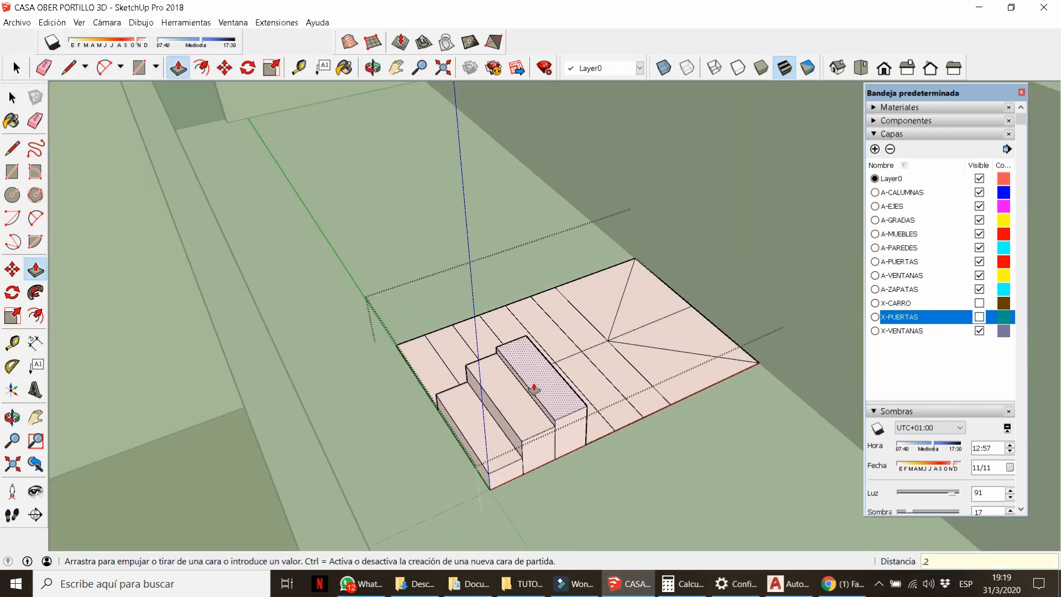
pyautogui.press('Return')
pyautogui.moveTo(596, 417); pyautogui.dragTo(568, 388)
pyautogui.click(583, 367)
pyautogui.write('.2')
pyautogui.press('Return')
# Raise the fifth and sixth treads and the first landing triangle 0.20 m more each.
pyautogui.moveTo(626, 403); pyautogui.dragTo(598, 355)
pyautogui.click(606, 336)
pyautogui.write('.2')
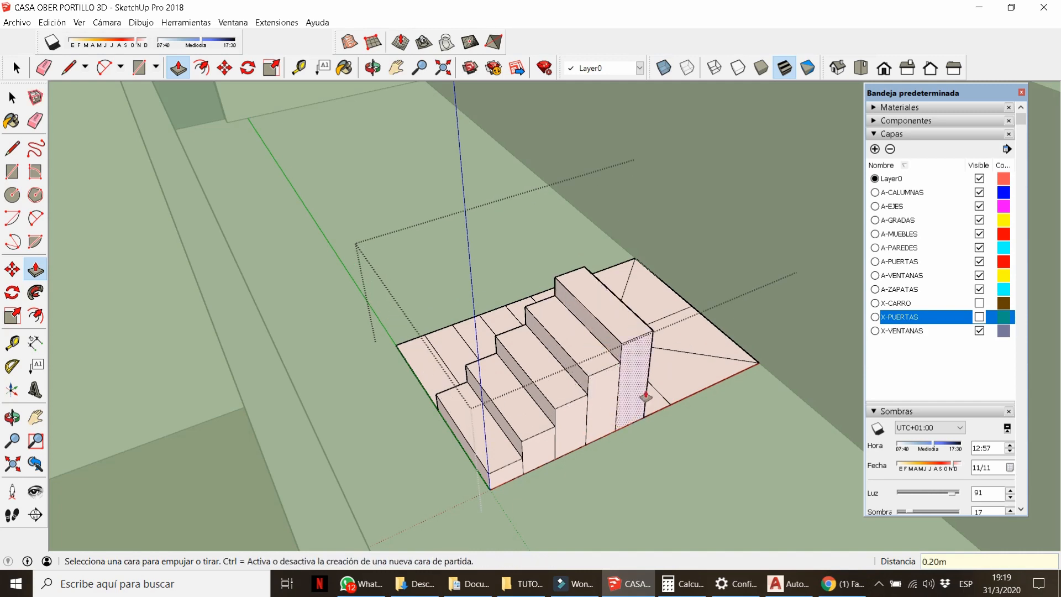
pyautogui.moveTo(656, 402); pyautogui.dragTo(630, 330)
pyautogui.click(639, 315)
pyautogui.write('.2')
pyautogui.press('Return')
pyautogui.moveTo(696, 374); pyautogui.dragTo(665, 294)
pyautogui.write('.2')
pyautogui.press('Return')
# Pull the remaining landing triangles up to 1.40 m and 1.60 m in 0.20 m increments.
pyautogui.scroll(-1, 551, 427)
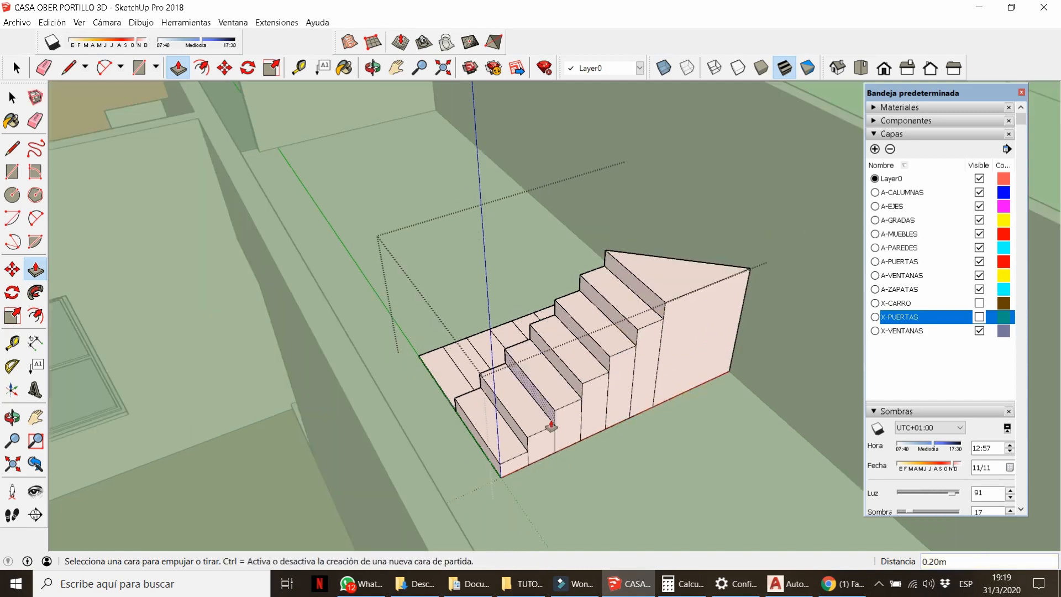
pyautogui.moveTo(551, 427); pyautogui.dragTo(718, 475, button='middle')
pyautogui.scroll(2, 675, 232)
pyautogui.moveTo(632, 260); pyautogui.dragTo(673, 237)
pyautogui.click(674, 237)
pyautogui.write('.2')
pyautogui.press('Return')
pyautogui.scroll(-4, 691, 230)
pyautogui.moveTo(691, 230); pyautogui.dragTo(729, 187, button='middle')
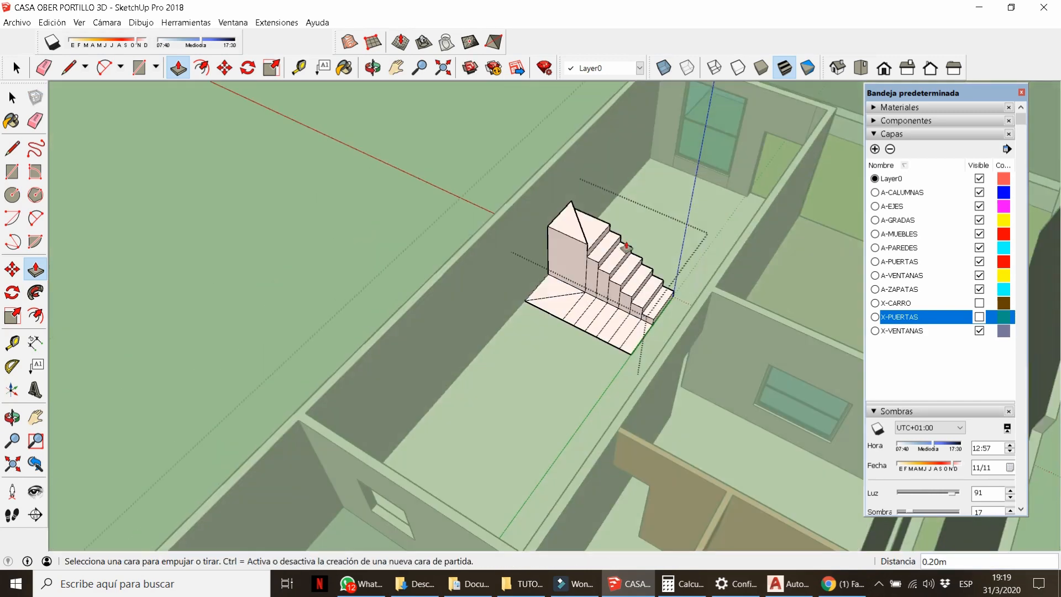
pyautogui.scroll(3, 626, 247)
pyautogui.moveTo(494, 317); pyautogui.dragTo(515, 215)
pyautogui.write('.2')
pyautogui.press('Return')
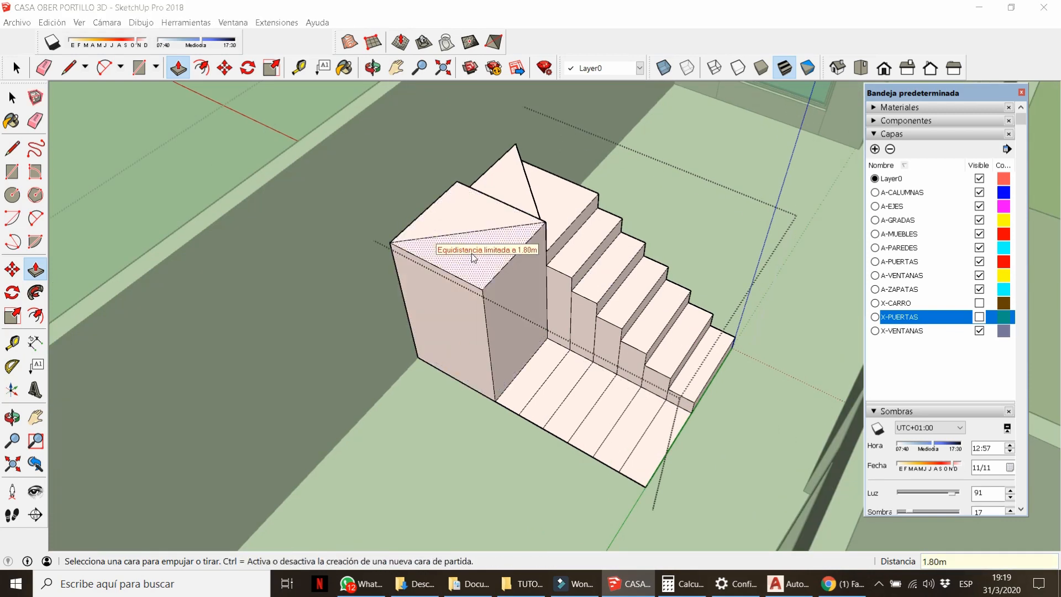
# Raise the first three upper-flight strips to landing height plus 0.20 m each.
pyautogui.click(520, 360)
pyautogui.moveTo(520, 360); pyautogui.dragTo(502, 277)
pyautogui.moveTo(505, 314); pyautogui.dragTo(492, 243)
pyautogui.moveTo(509, 249); pyautogui.dragTo(502, 232)
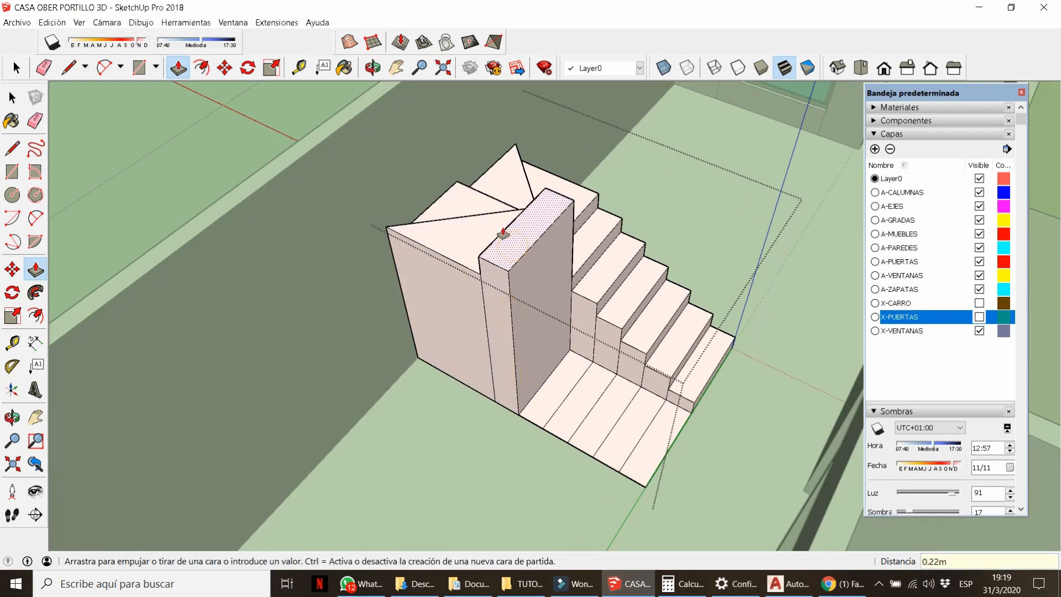
pyautogui.write('.2')
pyautogui.press('Return')
pyautogui.moveTo(543, 402); pyautogui.dragTo(546, 318)
pyautogui.moveTo(545, 341); pyautogui.dragTo(549, 241)
pyautogui.write('.2')
pyautogui.press('Return')
pyautogui.moveTo(580, 396); pyautogui.dragTo(561, 252)
pyautogui.moveTo(589, 246); pyautogui.dragTo(592, 234)
pyautogui.write('.2')
pyautogui.press('Return')
# Raise the fourth, fifth and sixth upper-flight strips 0.20 m above their neighbours.
pyautogui.moveTo(621, 363); pyautogui.dragTo(599, 234)
pyautogui.moveTo(630, 232); pyautogui.dragTo(634, 222)
pyautogui.write('.2')
pyautogui.press('Return')
pyautogui.moveTo(657, 282); pyautogui.dragTo(631, 246)
pyautogui.write('.2')
pyautogui.press('Return')
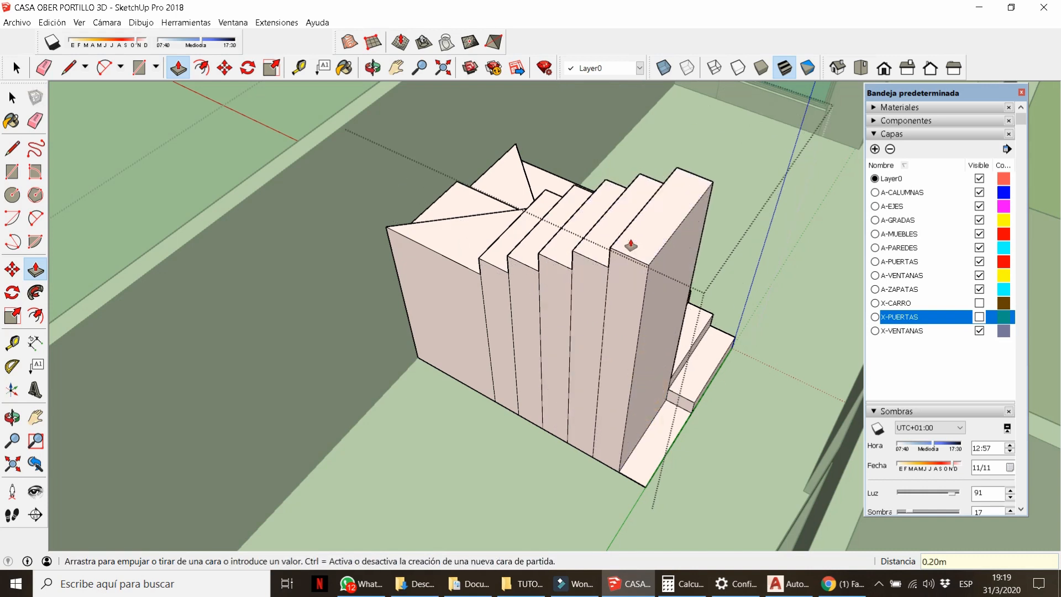
pyautogui.moveTo(661, 418); pyautogui.dragTo(698, 220)
pyautogui.write('.2')
pyautogui.press('Return')
# Erase the leftover riser edges along the upper and lower steps.
pyautogui.press('e')
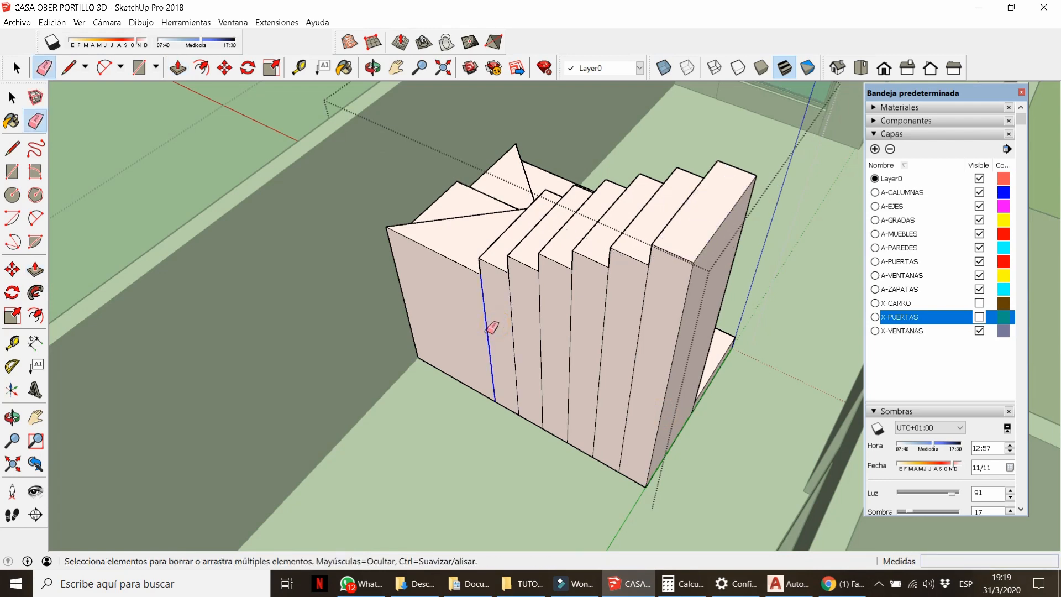
pyautogui.moveTo(630, 361)
pyautogui.mouseDown(button='middle')
pyautogui.moveTo(505, 347)
pyautogui.moveTo(541, 317)
pyautogui.mouseUp(button='middle')
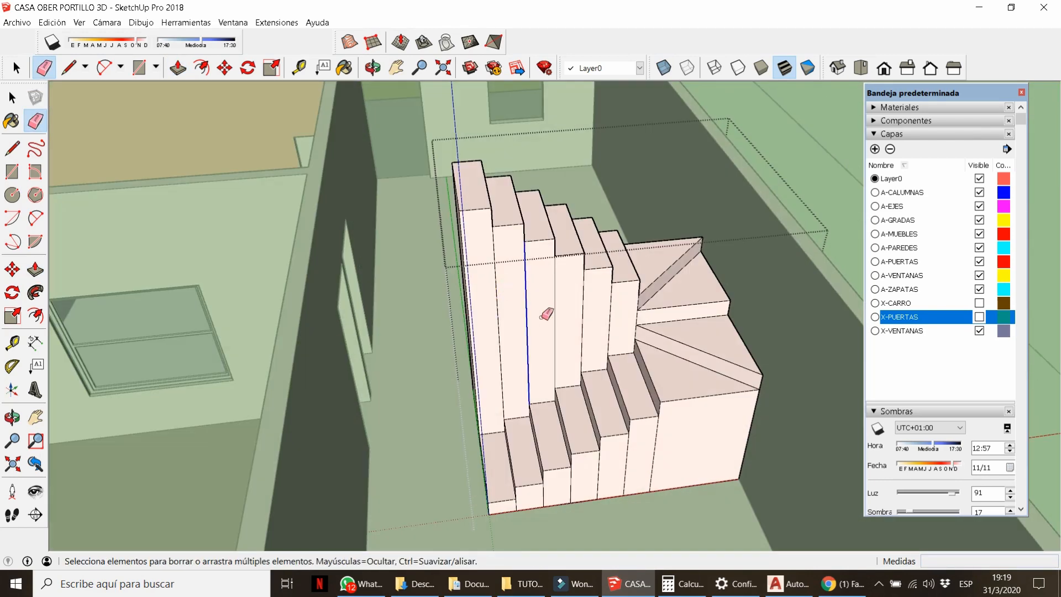
pyautogui.moveTo(490, 280); pyautogui.dragTo(486, 282)
pyautogui.scroll(-2, 489, 283)
pyautogui.scroll(4, 506, 432)
pyautogui.moveTo(491, 444); pyautogui.dragTo(636, 393)
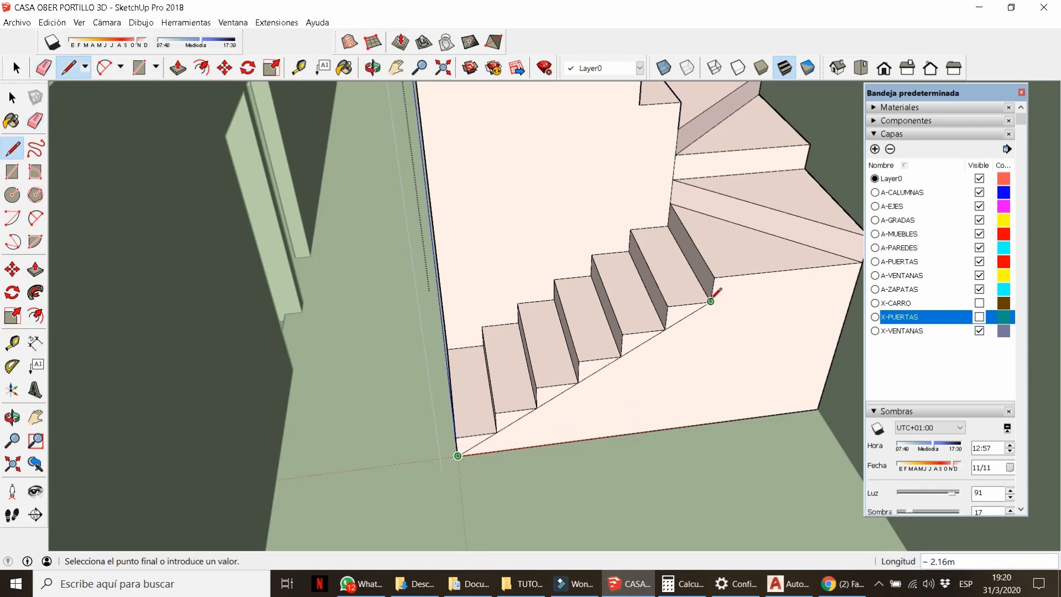
# Draw the diagonal line beneath the lower flight and copy it 0.20 m with Move+Ctrl.
pyautogui.click(772, 261)
pyautogui.press('e')
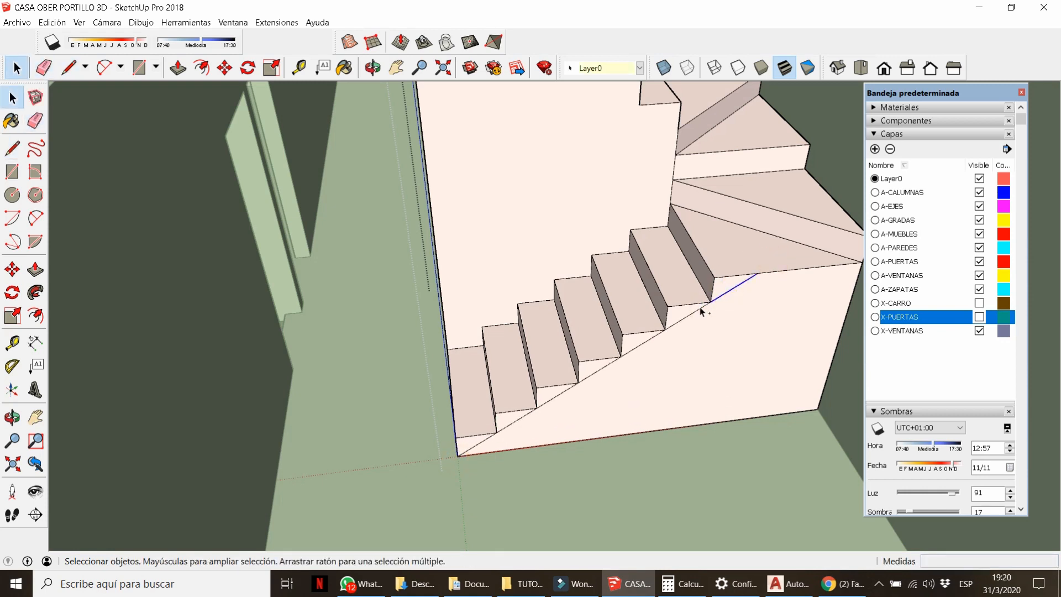
pyautogui.scroll(2, 480, 444)
pyautogui.press('m')
pyautogui.press('ctrl')
pyautogui.click(497, 422)
pyautogui.press('e')
pyautogui.click(475, 462)
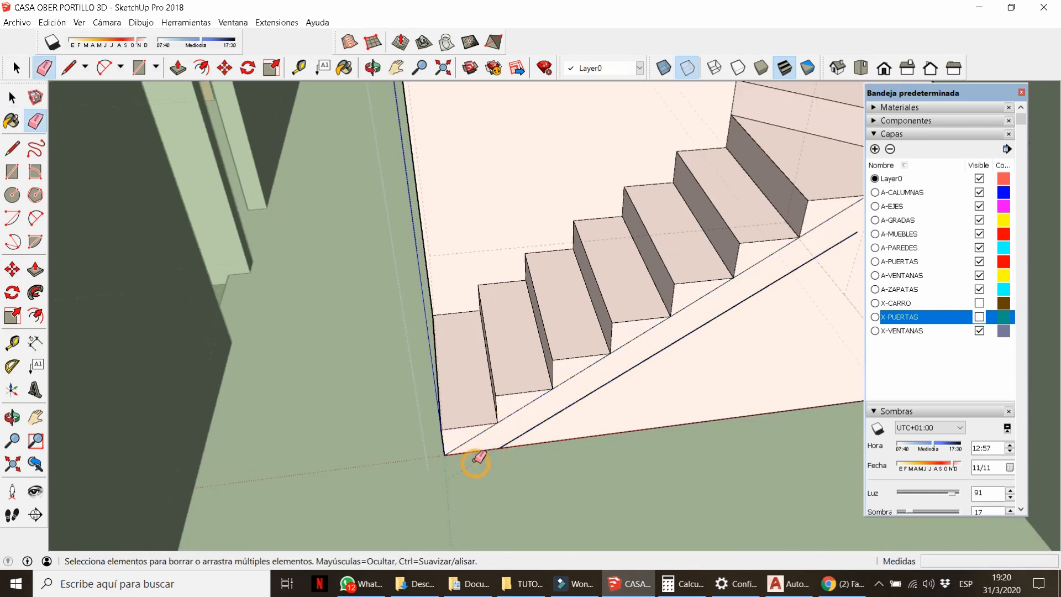
# Close the line at the stair edge and erase the unneeded edge under the stairs.
pyautogui.moveTo(493, 421); pyautogui.dragTo(541, 390, button='middle')
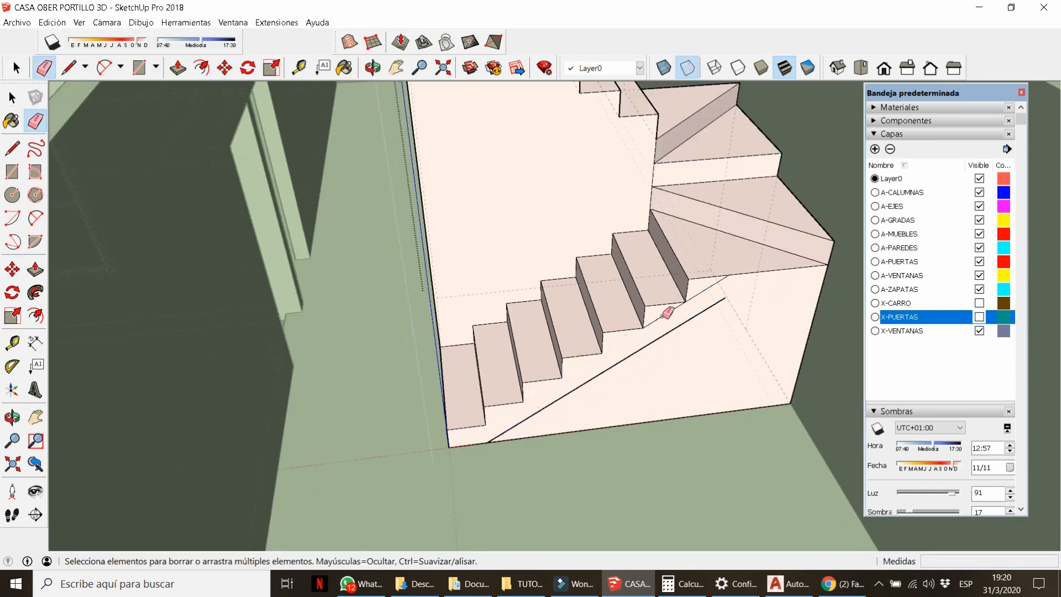
pyautogui.press('l')
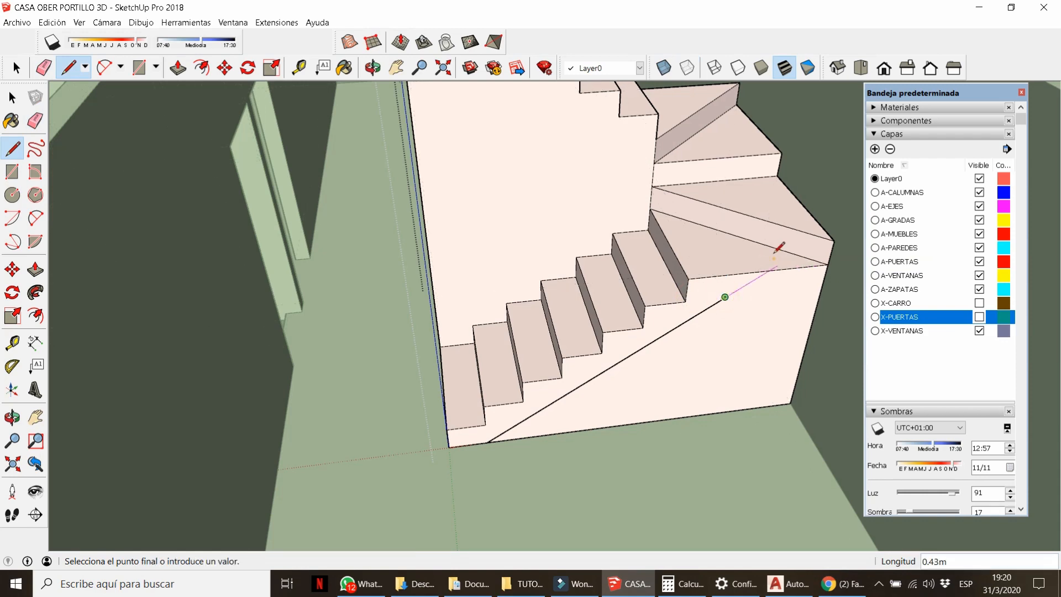
pyautogui.click(774, 257)
pyautogui.press('e')
pyautogui.press('p')
pyautogui.click(744, 335)
pyautogui.moveTo(740, 327)
pyautogui.mouseDown(button='middle')
pyautogui.moveTo(744, 335)
pyautogui.moveTo(729, 300)
pyautogui.moveTo(741, 315)
pyautogui.mouseUp(button='middle')
# Add the edge on the right stair side, erase stray edges and push away the block below.
pyautogui.press('l')
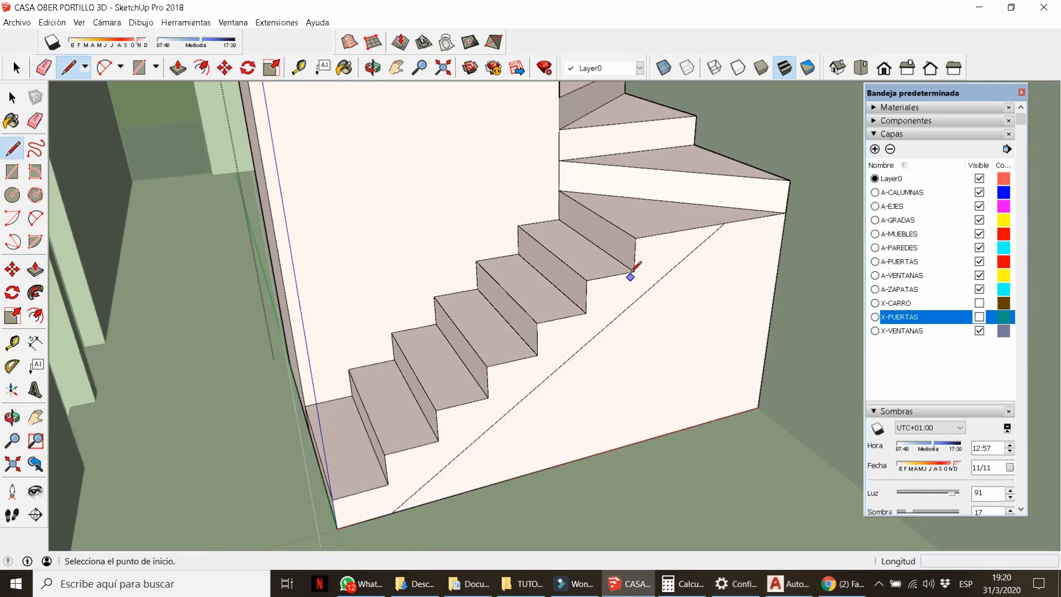
pyautogui.click(773, 245)
pyautogui.press('e')
pyautogui.click(659, 268)
pyautogui.press('p')
pyautogui.click(641, 326)
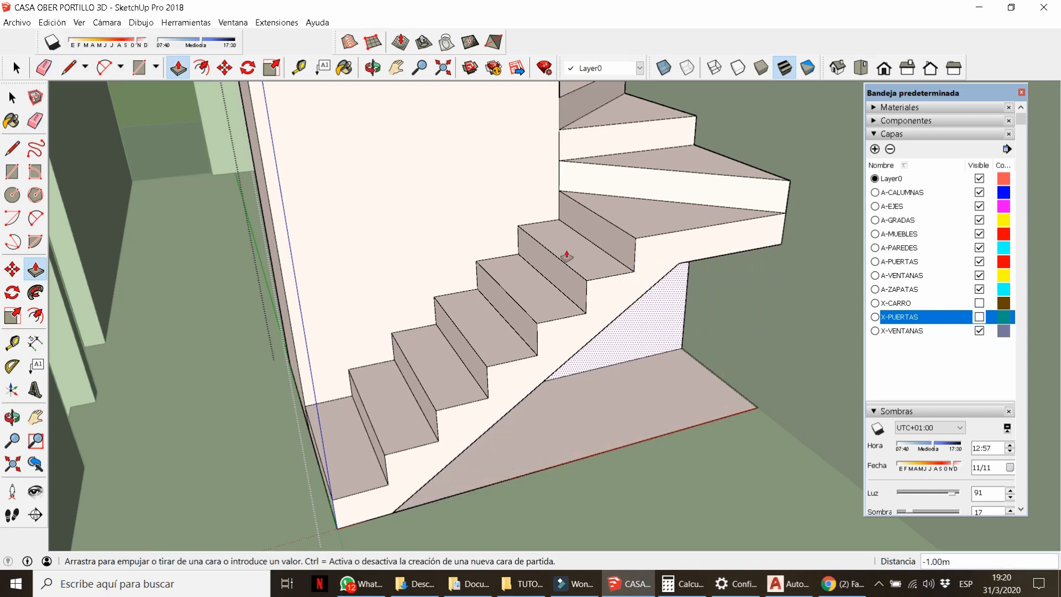
pyautogui.click(563, 256)
pyautogui.press('e')
pyautogui.moveTo(727, 406)
pyautogui.mouseDown(button='middle')
pyautogui.moveTo(701, 419)
pyautogui.moveTo(624, 223)
pyautogui.moveTo(552, 303)
pyautogui.moveTo(720, 387)
pyautogui.moveTo(999, 346)
pyautogui.mouseUp(button='middle')
pyautogui.click(703, 422)
# Push the lower face back and erase the leftover floor edges under the stairs.
pyautogui.scroll(4, 625, 232)
pyautogui.press('p')
pyautogui.click(644, 363)
pyautogui.click(608, 335)
pyautogui.press('e')
pyautogui.click(666, 383)
pyautogui.click(667, 430)
# Finish the line at the stairs' top corner from a flatter side angle.
pyautogui.scroll(-6, 552, 303)
pyautogui.scroll(6, 634, 193)
pyautogui.moveTo(634, 192); pyautogui.dragTo(575, 315, button='middle')
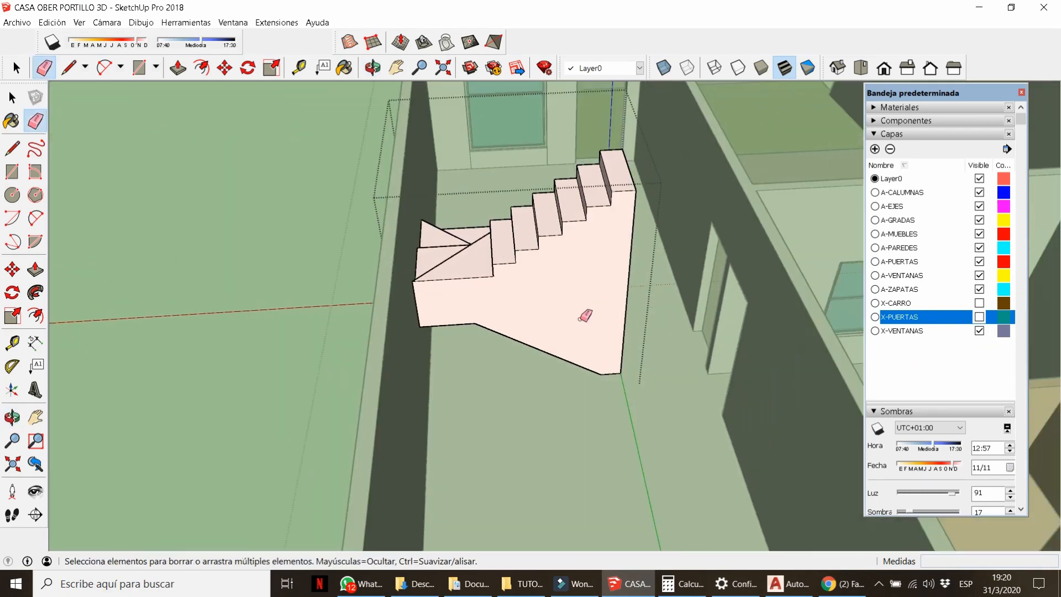
pyautogui.scroll(3, 575, 315)
pyautogui.click(716, 133)
pyautogui.press('space')
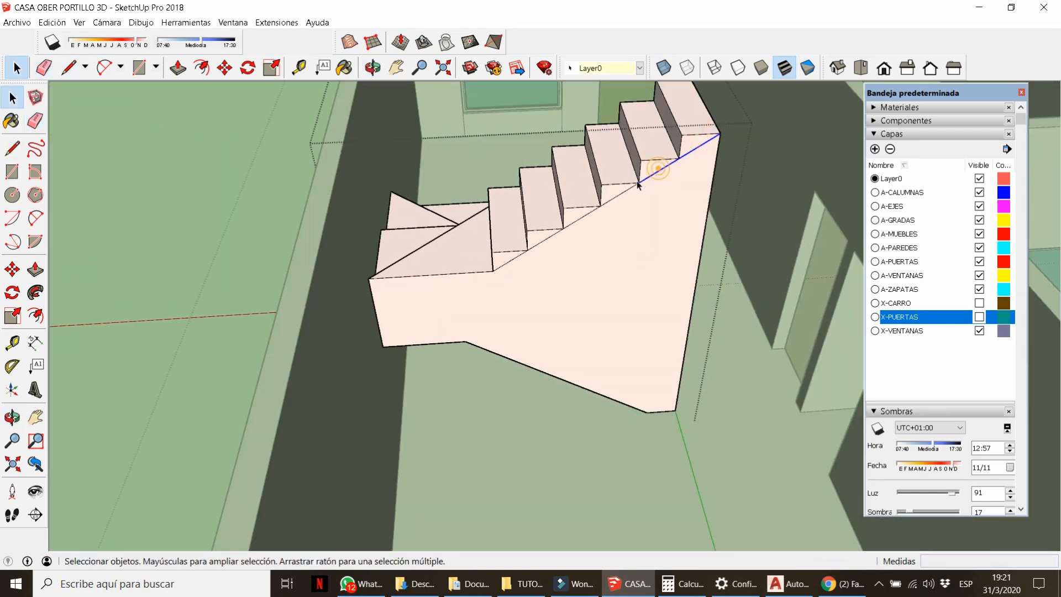
pyautogui.moveTo(639, 185); pyautogui.dragTo(845, 237, button='middle')
pyautogui.scroll(5, 462, 377)
# Measure 0.20 m down from the lowest step's corner.
pyautogui.press('t')
pyautogui.click(468, 324)
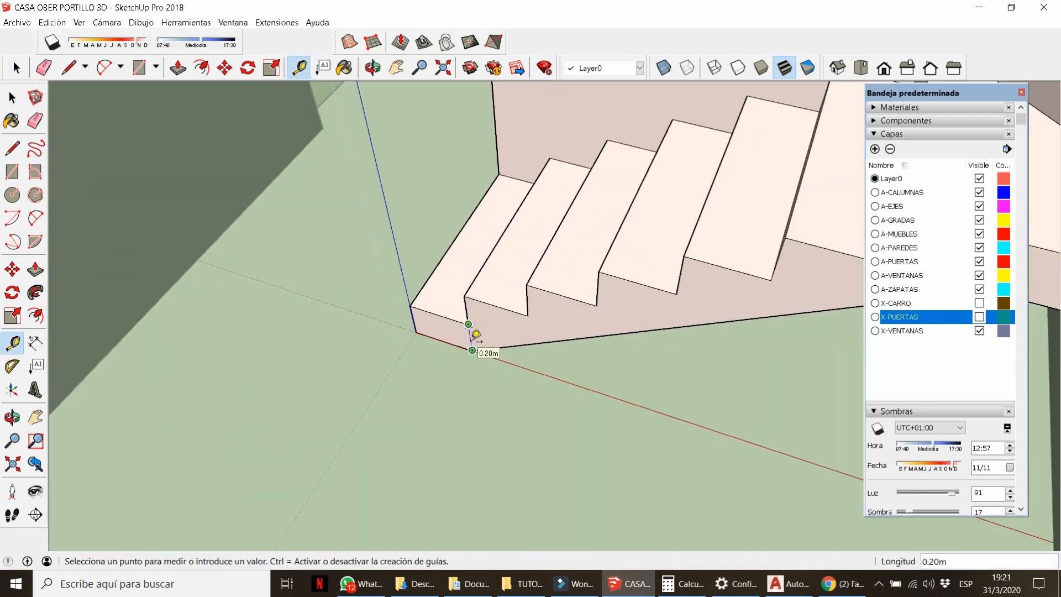
pyautogui.click(472, 351)
pyautogui.scroll(-8, 472, 350)
pyautogui.moveTo(486, 315); pyautogui.dragTo(475, 363, button='middle')
pyautogui.scroll(4, 475, 363)
# Copy the diagonal edge under the upper flight 0.20 m as an offset.
pyautogui.press('space')
pyautogui.keyDown('ctrl'); pyautogui.click(464, 381); pyautogui.keyUp('ctrl')
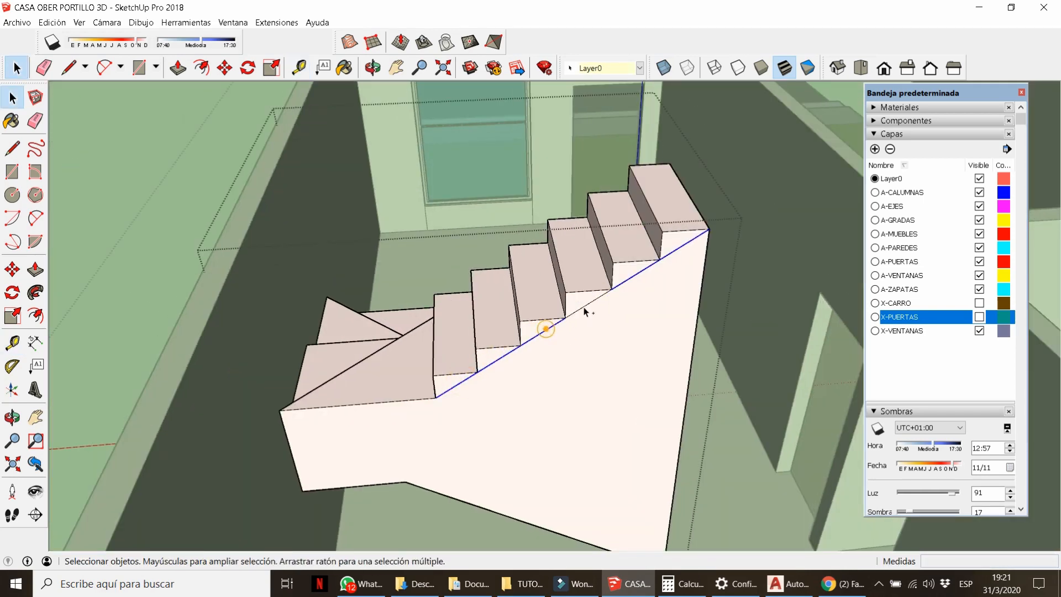
pyautogui.click(611, 290)
pyautogui.write('.2')
pyautogui.press('Return')
pyautogui.press('l')
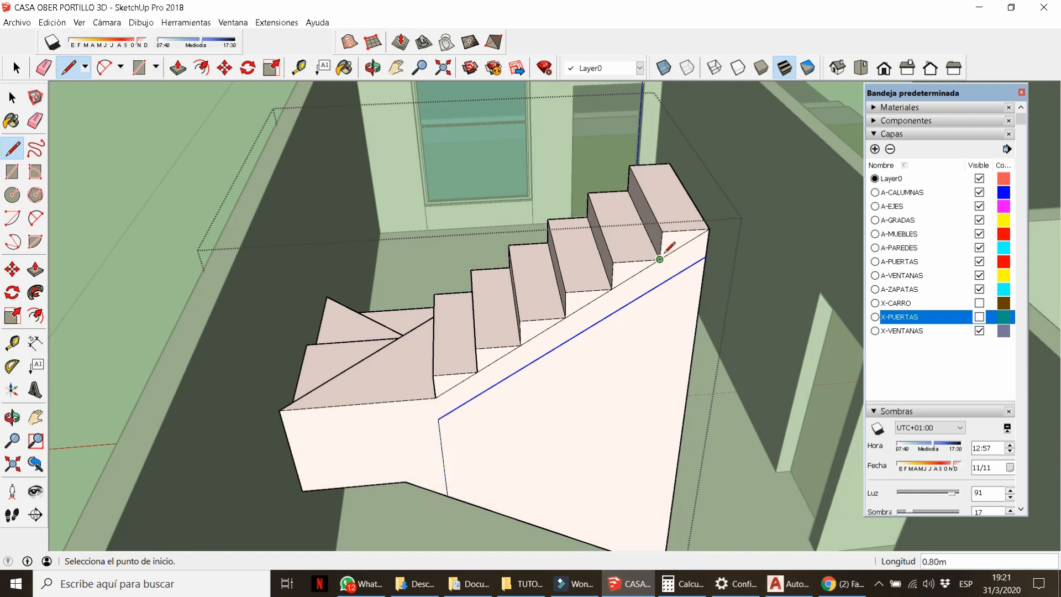
pyautogui.press('e')
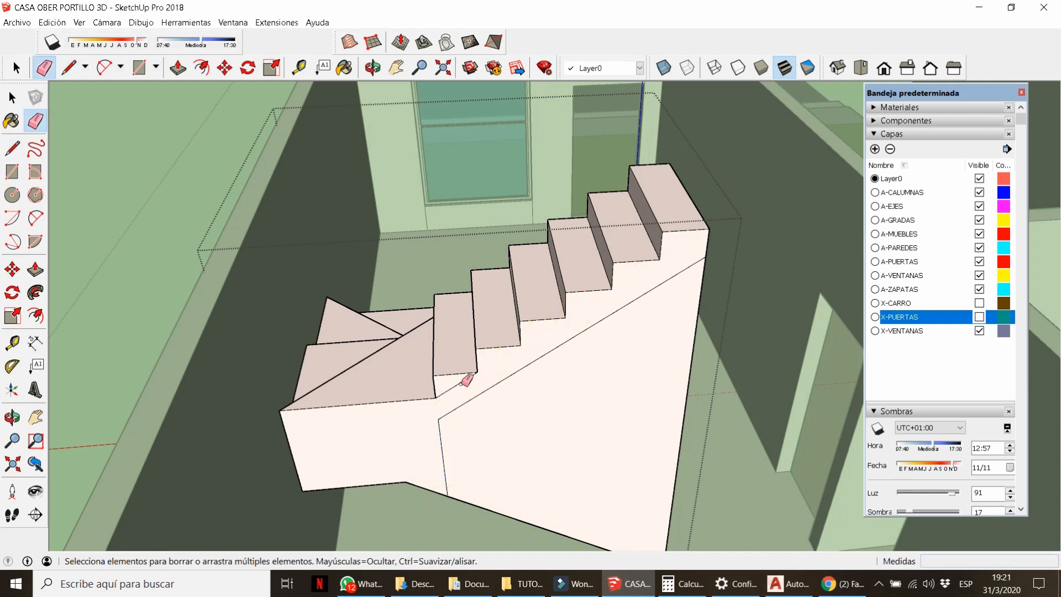
pyautogui.moveTo(489, 391); pyautogui.dragTo(427, 431, button='middle')
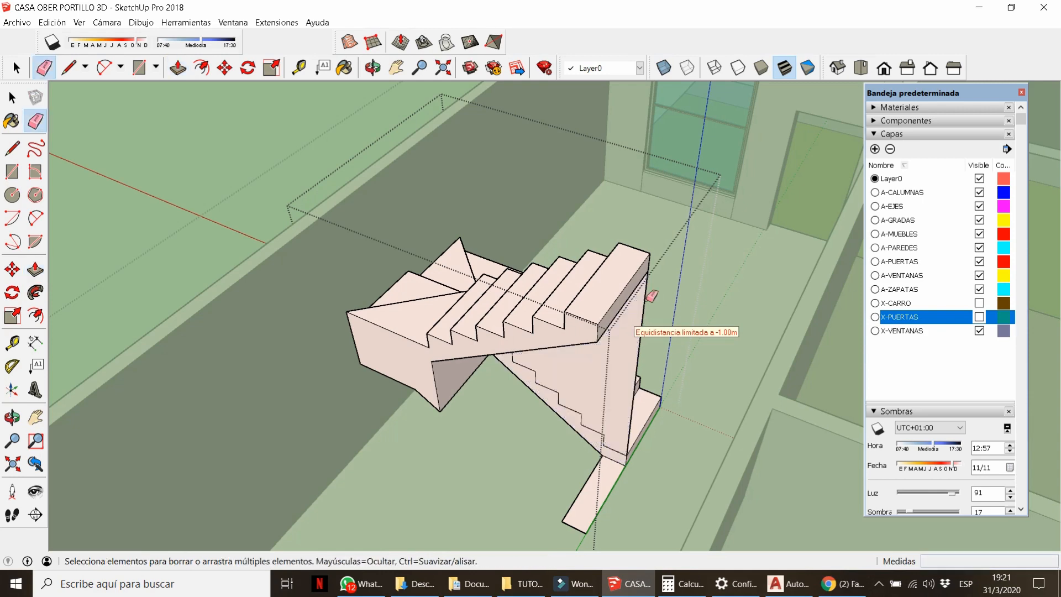
# Try pushing back the block under the flight and erasing stair edges, then undo.
pyautogui.scroll(3, 493, 325)
pyautogui.moveTo(493, 415); pyautogui.dragTo(412, 263, button='middle')
pyautogui.press('p')
pyautogui.click(424, 421)
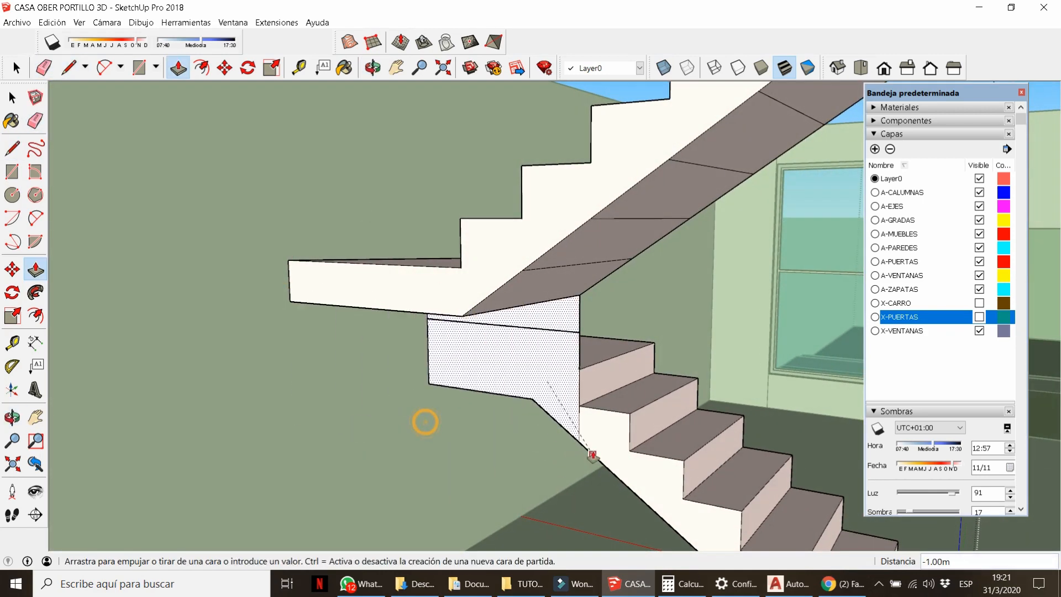
pyautogui.click(590, 454)
pyautogui.press('e')
pyautogui.click(580, 406)
pyautogui.hotkey('ctrl', 'z')
# Push the block under the flight inward, check it, and undo the push.
pyautogui.scroll(3, 592, 411)
pyautogui.hotkey('ctrl', 'z')
pyautogui.click(390, 403)
pyautogui.click(590, 439)
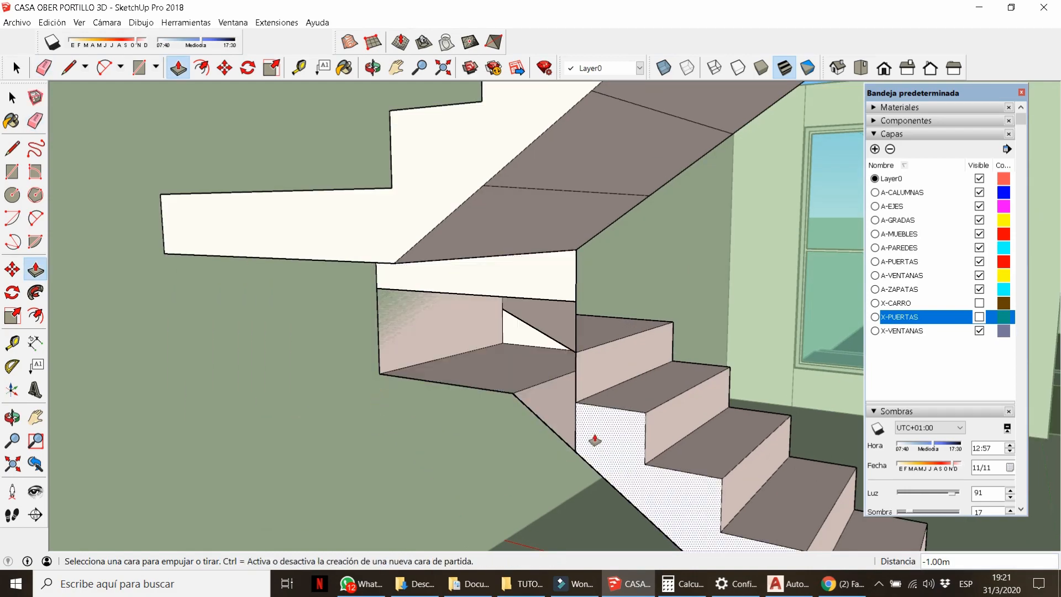
pyautogui.moveTo(591, 440)
pyautogui.mouseDown(button='middle')
pyautogui.moveTo(248, 405)
pyautogui.moveTo(519, 391)
pyautogui.moveTo(229, 357)
pyautogui.moveTo(559, 317)
pyautogui.moveTo(114, 317)
pyautogui.moveTo(518, 295)
pyautogui.mouseUp(button='middle')
pyautogui.hotkey('ctrl', 'z')
# Erase the corner and bottom face edges of the block beneath the stairs.
pyautogui.press('l')
pyautogui.moveTo(603, 303); pyautogui.dragTo(303, 300, button='middle')
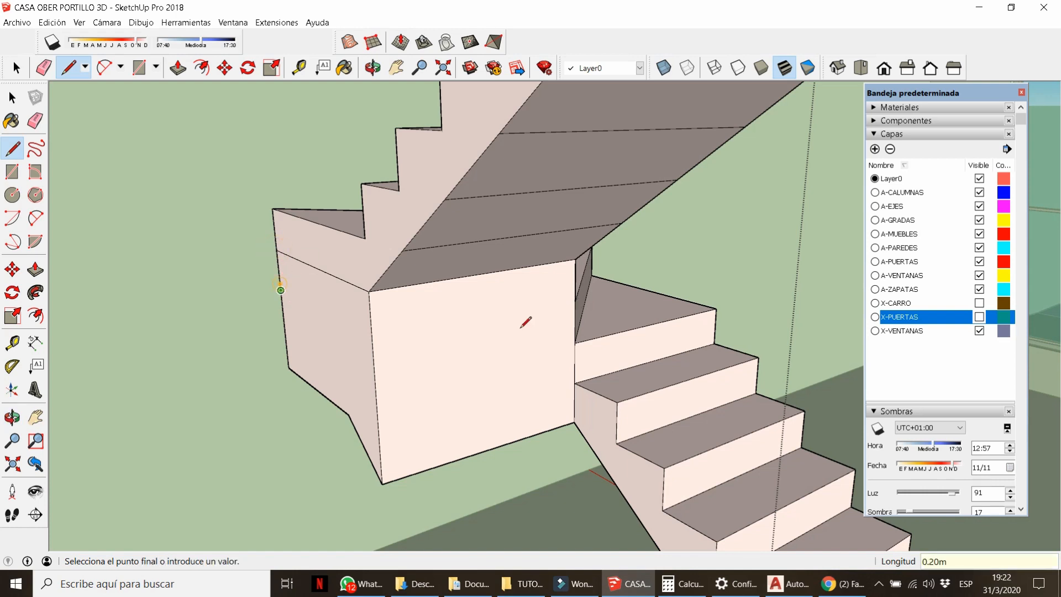
pyautogui.moveTo(575, 342); pyautogui.dragTo(490, 371, button='middle')
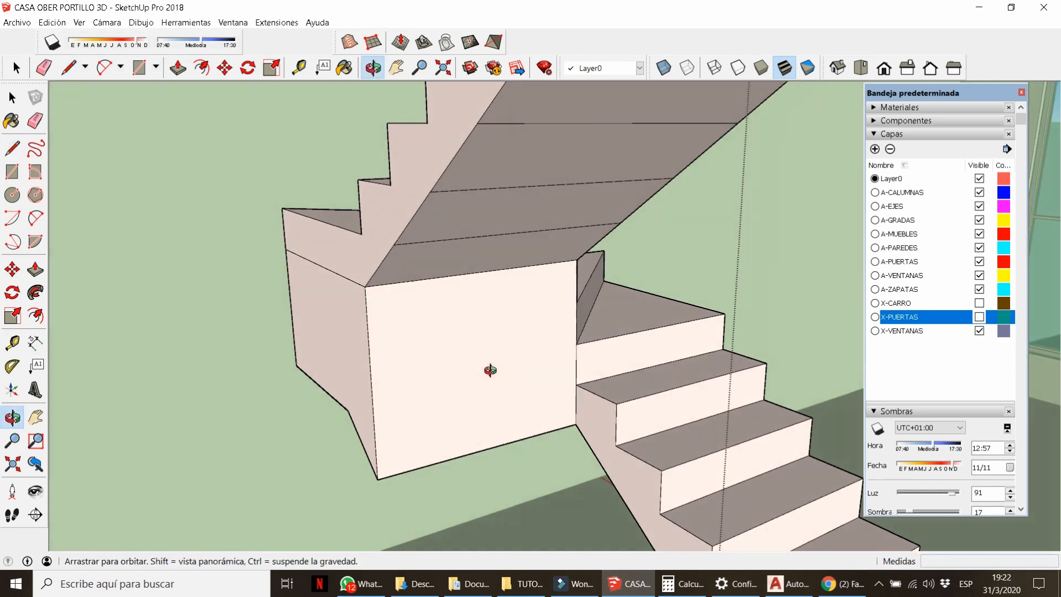
pyautogui.click(376, 468)
pyautogui.moveTo(342, 408); pyautogui.dragTo(336, 407)
pyautogui.moveTo(462, 333)
pyautogui.mouseDown(button='middle')
pyautogui.moveTo(486, 271)
pyautogui.moveTo(644, 253)
pyautogui.moveTo(305, 332)
pyautogui.moveTo(100, 407)
pyautogui.moveTo(462, 211)
pyautogui.moveTo(686, 381)
pyautogui.moveTo(607, 317)
pyautogui.moveTo(533, 297)
pyautogui.moveTo(504, 403)
pyautogui.moveTo(310, 410)
pyautogui.moveTo(303, 440)
pyautogui.moveTo(321, 431)
pyautogui.mouseUp(button='middle')
# Draw a line closing the stair's side riser face.
pyautogui.press('l')
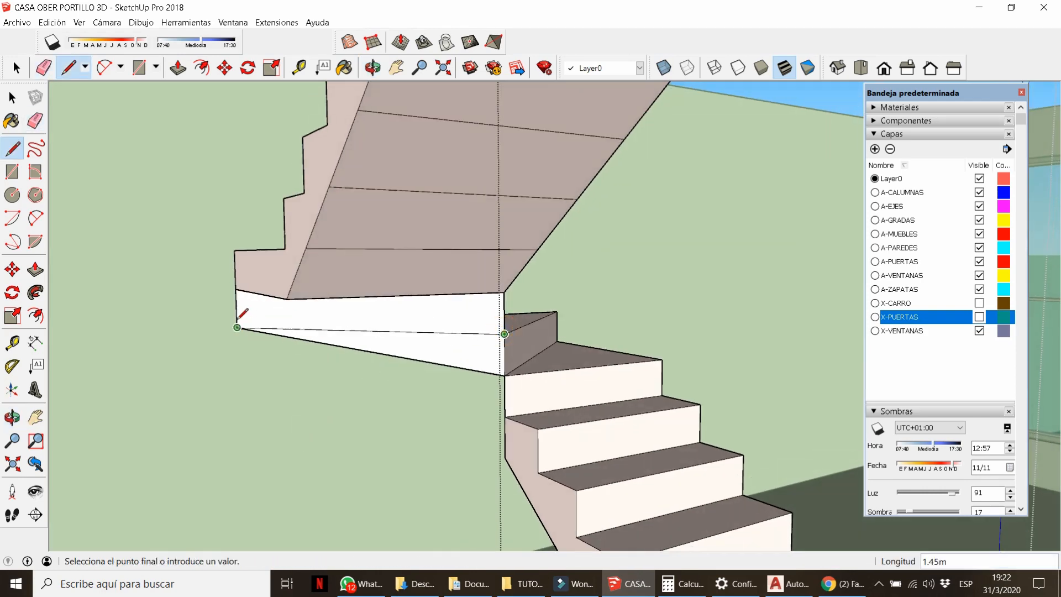
pyautogui.moveTo(362, 342)
pyautogui.mouseDown(button='middle')
pyautogui.moveTo(422, 312)
pyautogui.moveTo(355, 316)
pyautogui.mouseUp(button='middle')
pyautogui.press('l')
pyautogui.click(277, 260)
pyautogui.press('e')
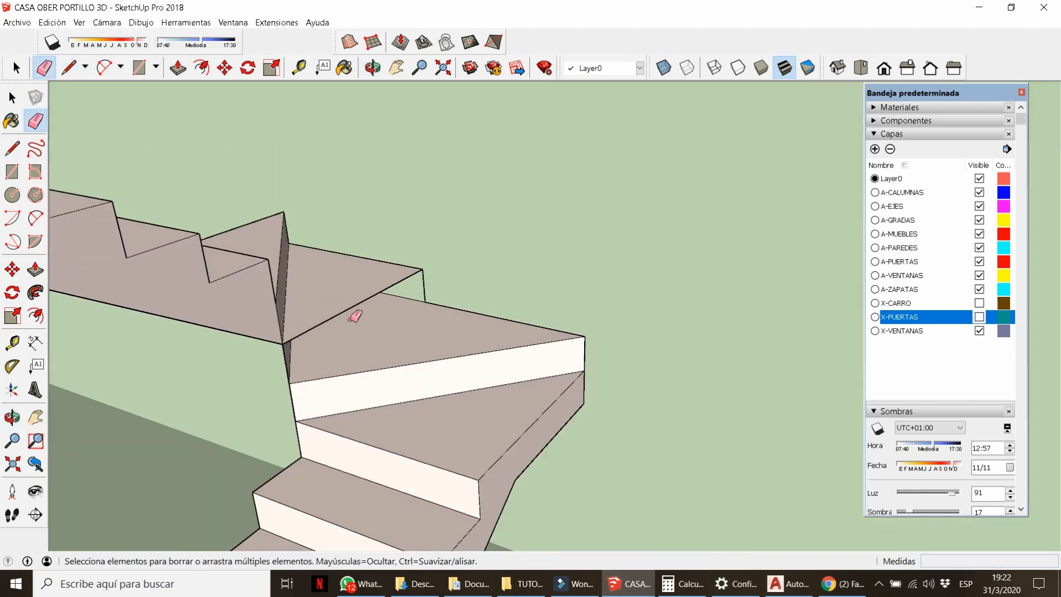
pyautogui.click(425, 302)
pyautogui.moveTo(424, 302); pyautogui.dragTo(326, 336, button='middle')
pyautogui.scroll(-10, 551, 334)
pyautogui.press('space')
pyautogui.moveTo(551, 334); pyautogui.dragTo(353, 433, button='middle')
# Orbit and pan to bring the staircase underside into view.
pyautogui.scroll(-5, 431, 414)
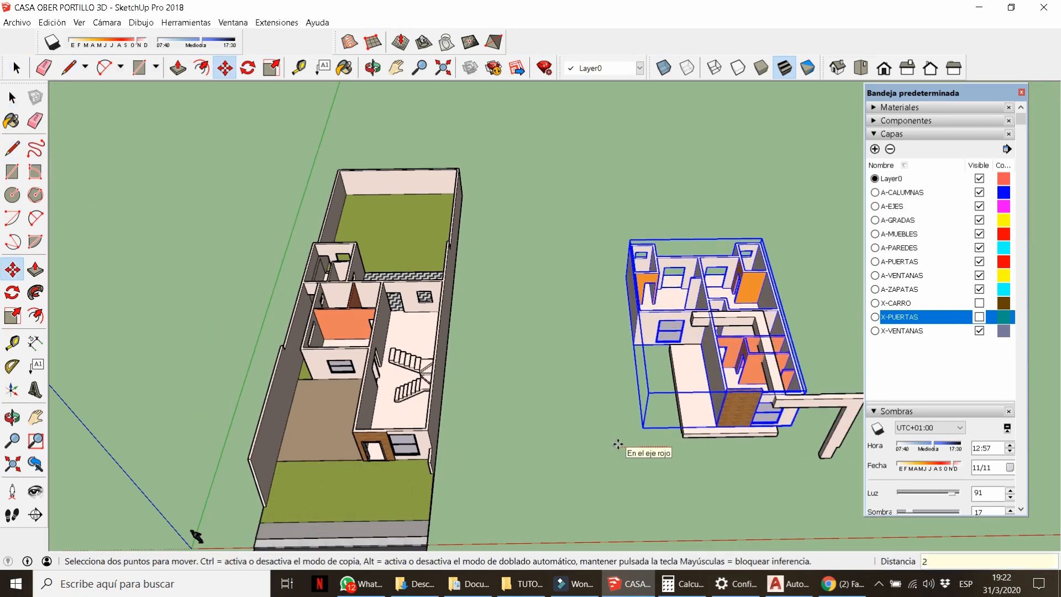
pyautogui.scroll(10, 563, 416)
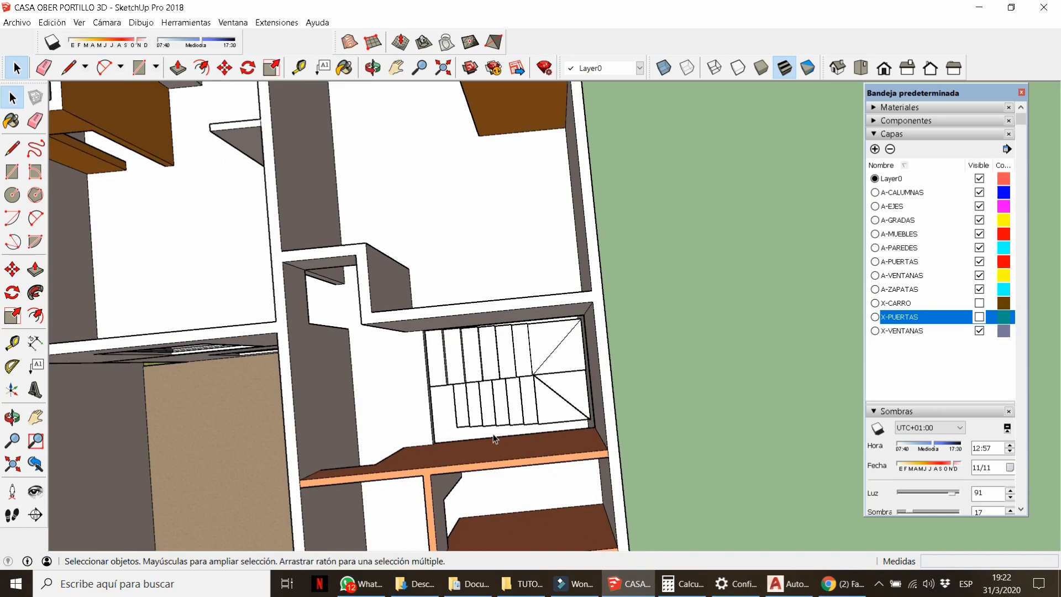
pyautogui.moveTo(495, 439); pyautogui.dragTo(414, 307, button='middle')
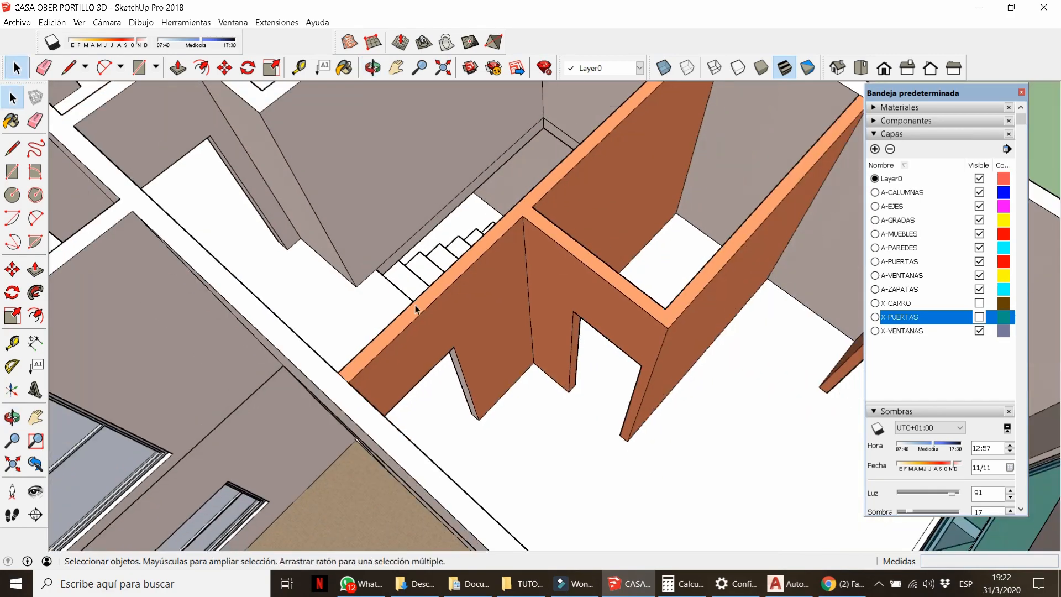
pyautogui.scroll(5, 476, 193)
pyautogui.moveTo(476, 194); pyautogui.dragTo(639, 456, button='middle')
pyautogui.scroll(-8, 754, 396)
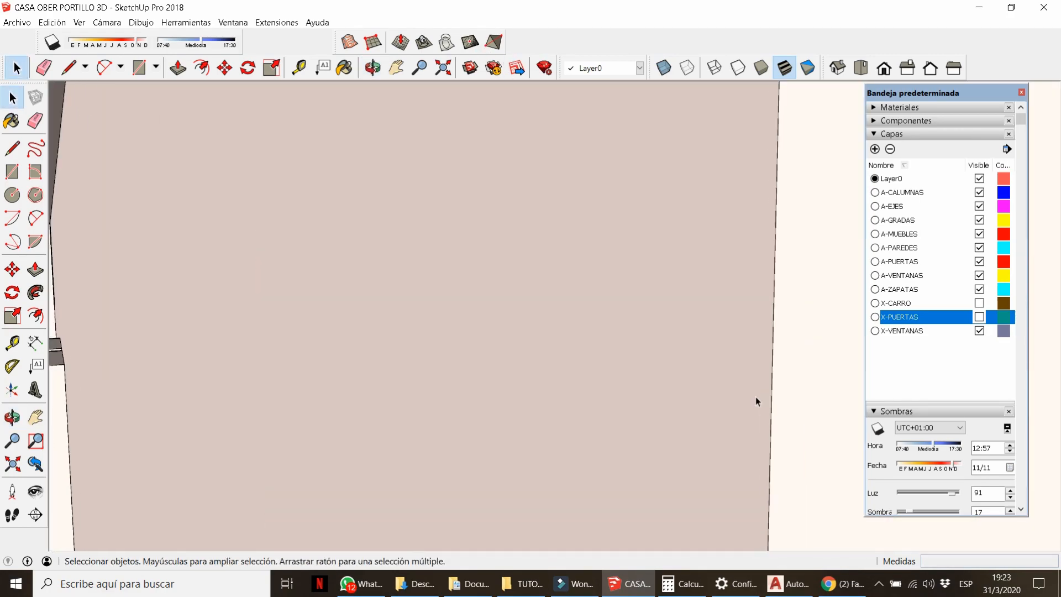
pyautogui.moveTo(620, 359); pyautogui.dragTo(347, 393, button='middle')
pyautogui.moveTo(346, 392)
pyautogui.keyDown('shift'); pyautogui.mouseDown(button='middle')
pyautogui.moveTo(352, 313)
pyautogui.moveTo(410, 320)
pyautogui.mouseUp(button='middle'); pyautogui.keyUp('shift')
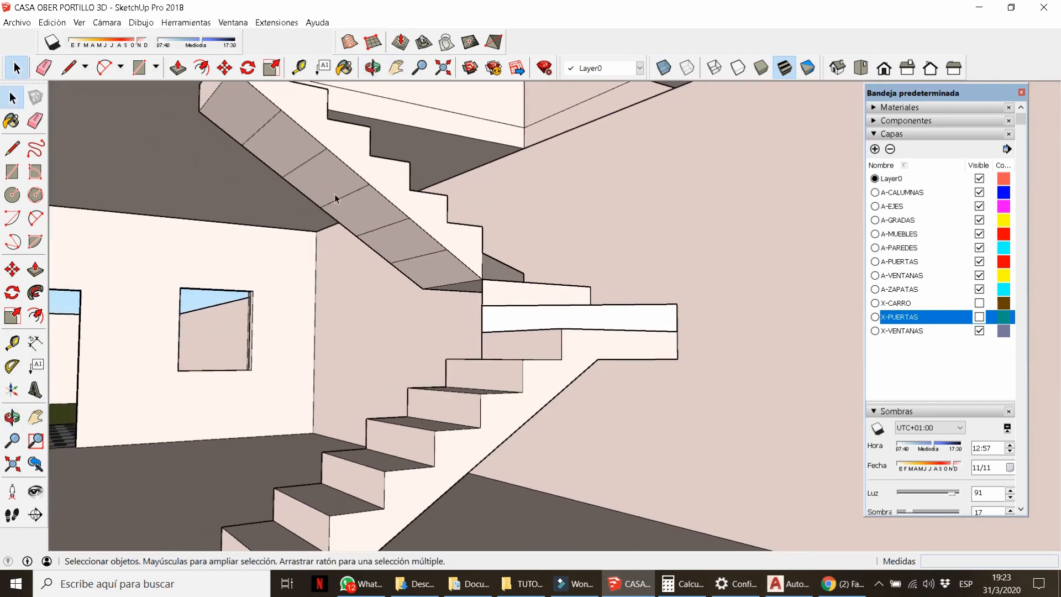
# Select the staircase group and erase the dividing edges on its underside.
pyautogui.click(321, 176)
pyautogui.press('e')
pyautogui.press('e')
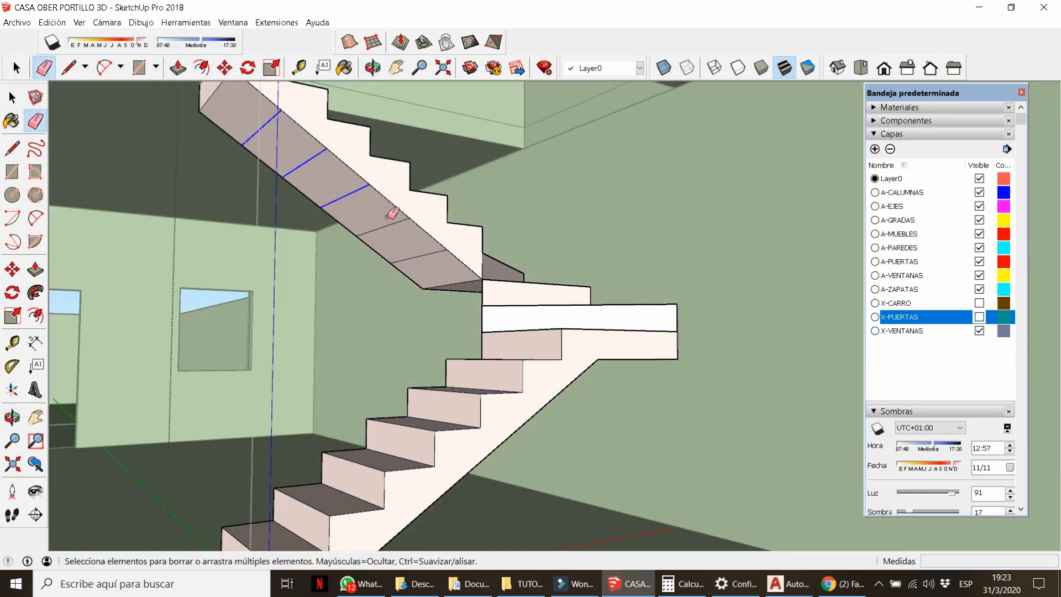
pyautogui.moveTo(484, 337); pyautogui.dragTo(379, 256, button='middle')
pyautogui.moveTo(468, 428); pyautogui.dragTo(338, 427, button='middle')
pyautogui.scroll(-10, 338, 427)
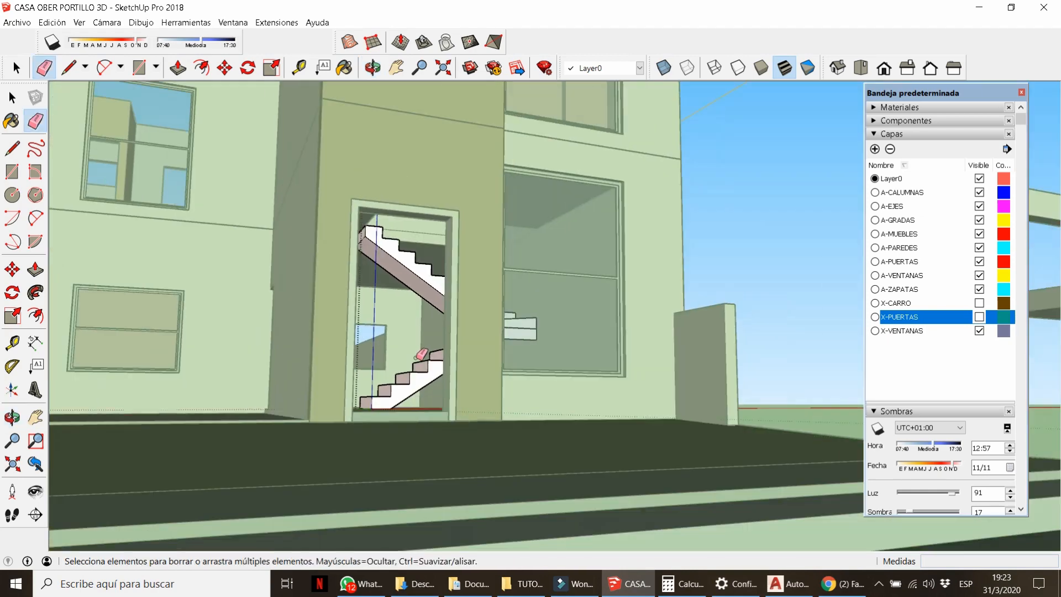
pyautogui.press('space')
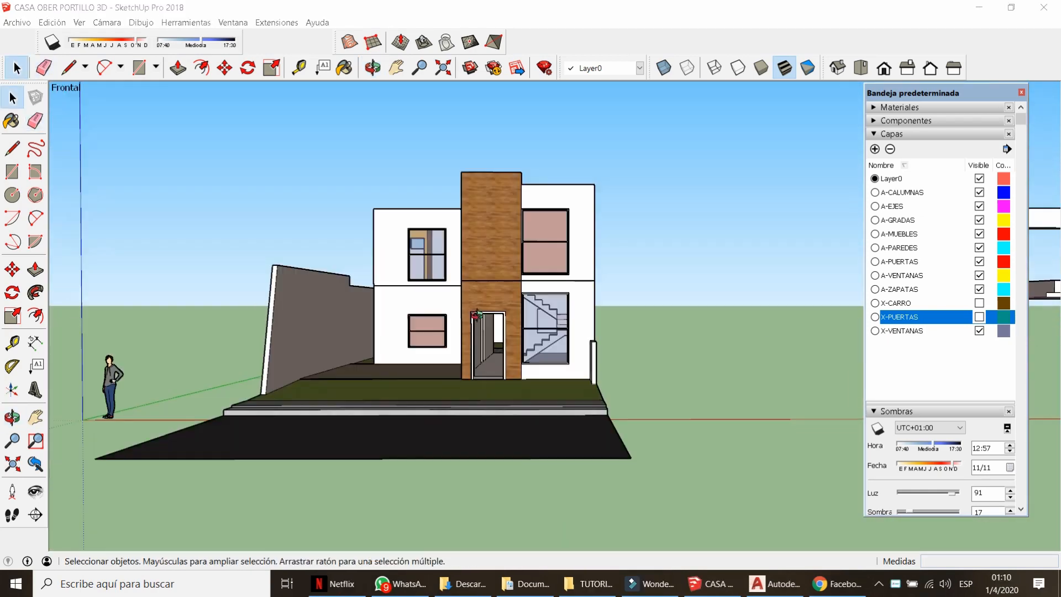
pyautogui.moveTo(386, 331)
pyautogui.mouseDown(button='middle')
pyautogui.moveTo(497, 332)
pyautogui.moveTo(462, 333)
pyautogui.moveTo(486, 294)
pyautogui.moveTo(239, 190)
pyautogui.moveTo(310, 276)
pyautogui.moveTo(332, 265)
pyautogui.moveTo(351, 291)
pyautogui.moveTo(271, 343)
pyautogui.moveTo(348, 301)
pyautogui.moveTo(424, 326)
pyautogui.moveTo(286, 317)
pyautogui.moveTo(390, 345)
pyautogui.moveTo(457, 333)
pyautogui.moveTo(253, 249)
pyautogui.mouseUp(button='middle')
pyautogui.scroll(-3, 764, 349)
# Move the floating slab group onto the house, entering a distance of 25.
pyautogui.click(718, 309)
pyautogui.press('m')
pyautogui.click(700, 330)
pyautogui.write('25')
pyautogui.press('Return')
pyautogui.press('space')
pyautogui.click(624, 338)
pyautogui.scroll(5, 492, 332)
# Open the wall group, erase a stray element, and zoom in on the facade.
pyautogui.scroll(3, 268, 347)
pyautogui.doubleClick(266, 348)
pyautogui.press('e')
pyautogui.click(269, 336)
pyautogui.press('space')
pyautogui.scroll(-3, 280, 336)
pyautogui.scroll(3, 423, 326)
pyautogui.scroll(2, 424, 327)
pyautogui.scroll(-4, 390, 346)
pyautogui.scroll(2, 456, 333)
pyautogui.scroll(3, 457, 333)
# Draw a rectangular outline on the facade with the Line tool and make it a group.
pyautogui.press('l')
pyautogui.click(264, 261)
pyautogui.scroll(2, 265, 271)
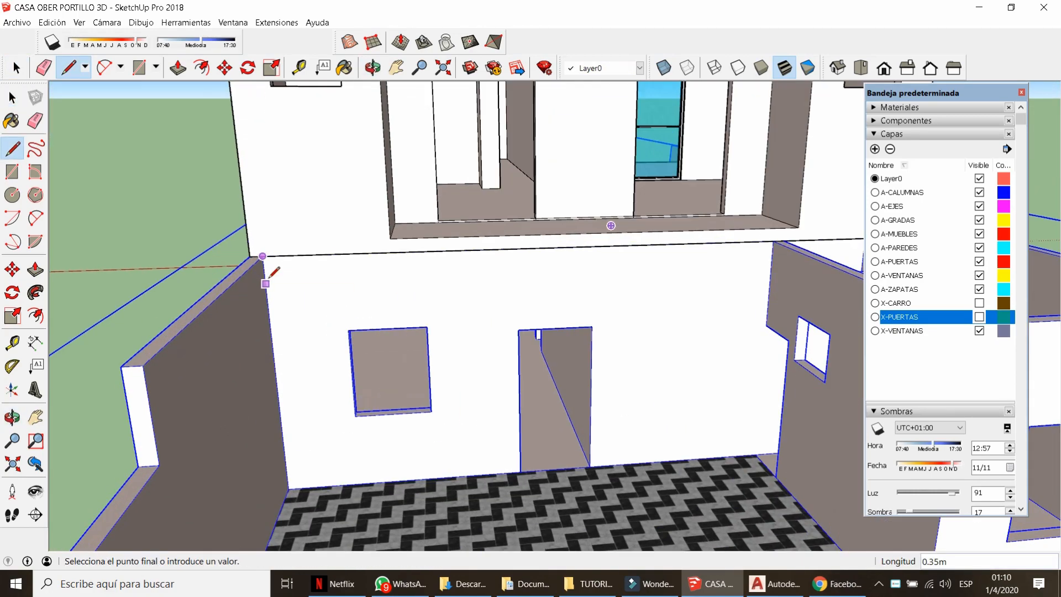
pyautogui.click(264, 257)
pyautogui.press('space')
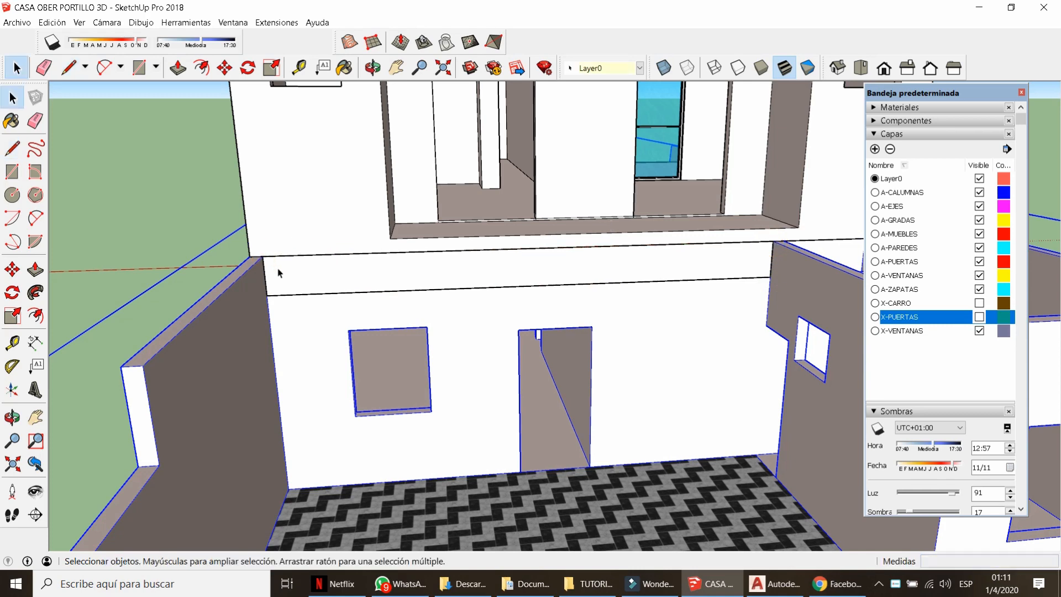
pyautogui.rightClick(287, 269)
pyautogui.click(330, 374)
# Push/Pull the grouped face 0.30 m outward into a porch slab and pull its side face.
pyautogui.doubleClick(331, 275)
pyautogui.scroll(-5, 330, 277)
pyautogui.press('p')
pyautogui.click(331, 278)
pyautogui.click(541, 310)
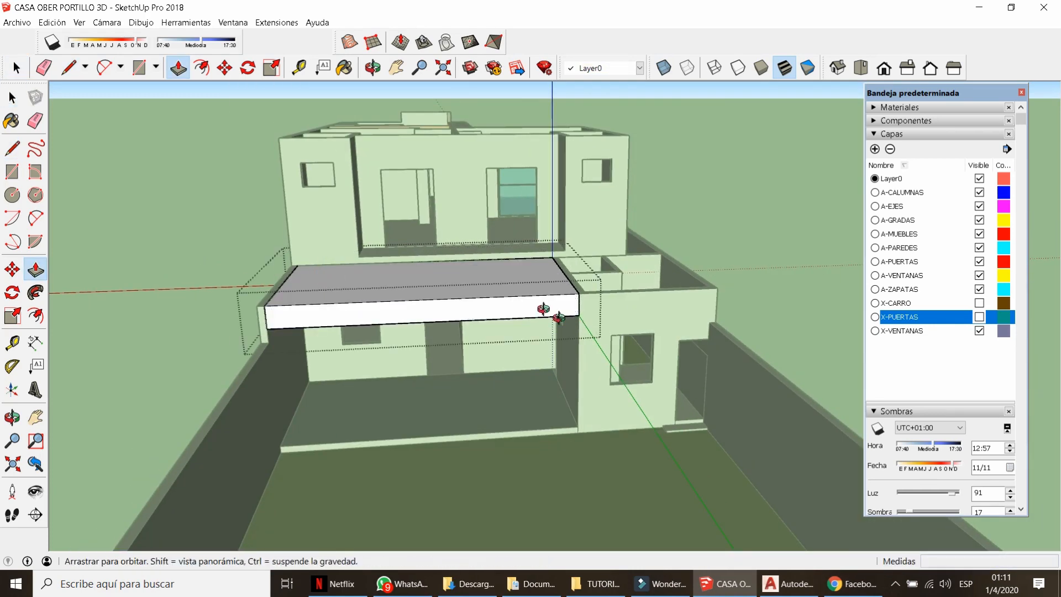
pyautogui.moveTo(542, 310); pyautogui.dragTo(422, 273, button='middle')
pyautogui.scroll(3, 421, 273)
pyautogui.click(419, 274)
pyautogui.press('Return')
pyautogui.scroll(-5, 405, 277)
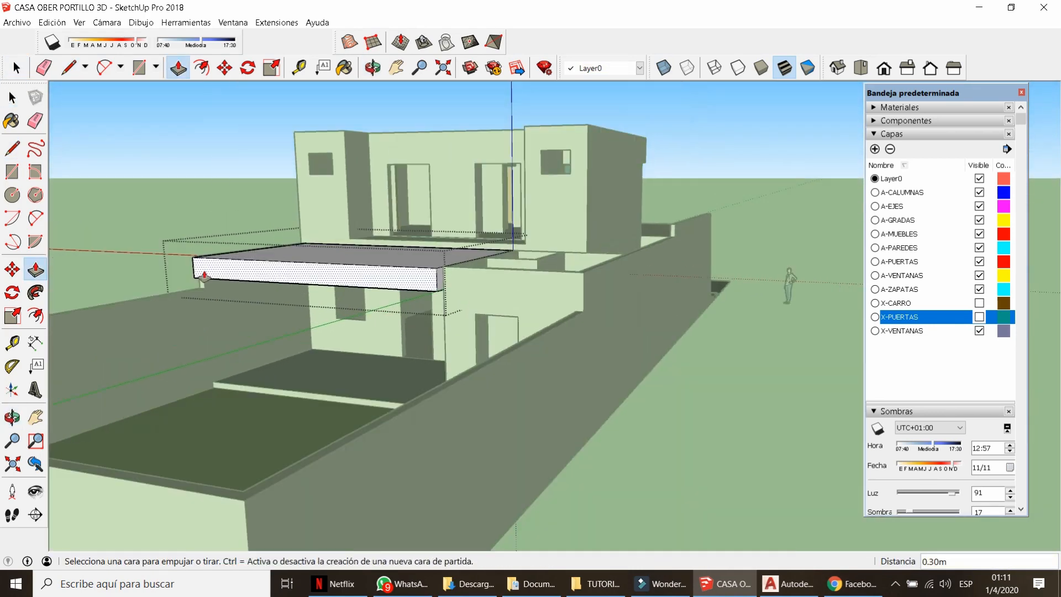
pyautogui.moveTo(204, 276); pyautogui.dragTo(381, 309, button='middle')
pyautogui.press('space')
# Inside the wall group, Push/Pull the wall's end face outward.
pyautogui.doubleClick(493, 375)
pyautogui.press('p')
pyautogui.click(492, 376)
pyautogui.click(502, 337)
pyautogui.press('space')
pyautogui.scroll(-5, 367, 334)
pyautogui.click(563, 277)
pyautogui.moveTo(564, 276); pyautogui.dragTo(249, 276, button='middle')
pyautogui.scroll(4, 431, 277)
pyautogui.moveTo(386, 299); pyautogui.dragTo(324, 283, button='middle')
# Extend the slab's end face 2.74 m sideways to meet the wall edge.
pyautogui.doubleClick(322, 280)
pyautogui.press('p')
pyautogui.click(322, 280)
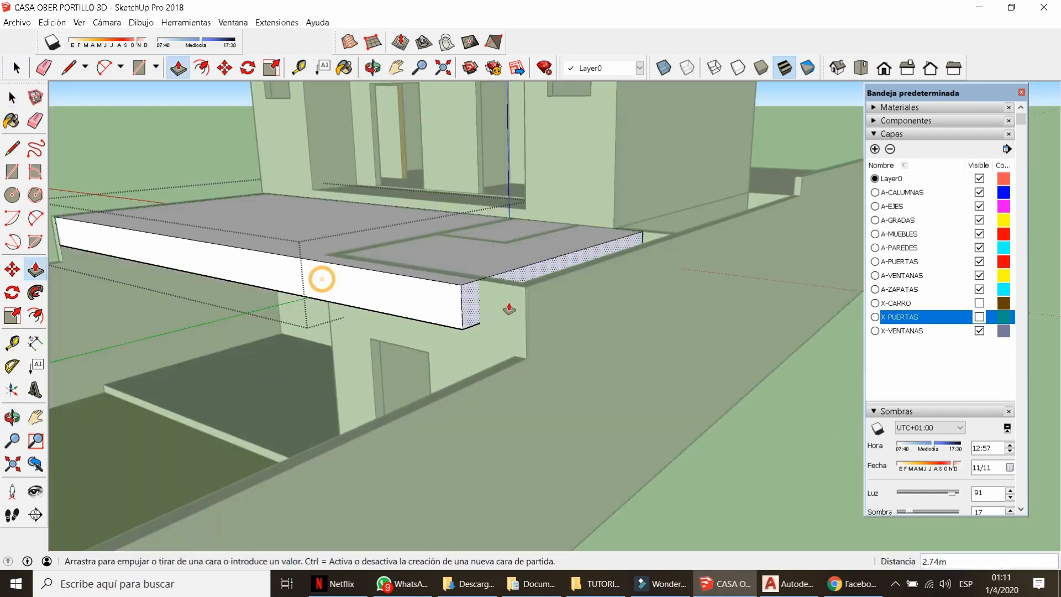
pyautogui.scroll(5, 299, 296)
pyautogui.press('l')
pyautogui.click(381, 282)
pyautogui.press('space')
pyautogui.scroll(-2, 348, 244)
pyautogui.scroll(-3, 349, 244)
pyautogui.press('p')
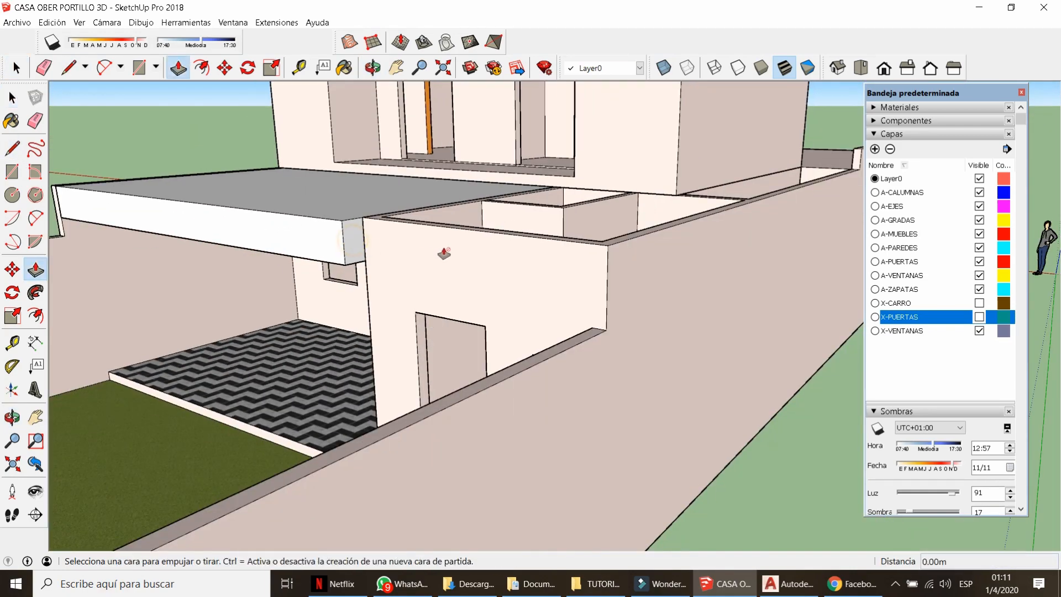
pyautogui.press('space')
pyautogui.doubleClick(353, 250)
pyautogui.press('p')
pyautogui.click(352, 250)
# Close the slab group and orbit to the small window opening on the left side wall.
pyautogui.click(617, 252)
pyautogui.press('space')
pyautogui.moveTo(553, 265); pyautogui.dragTo(684, 208, button='middle')
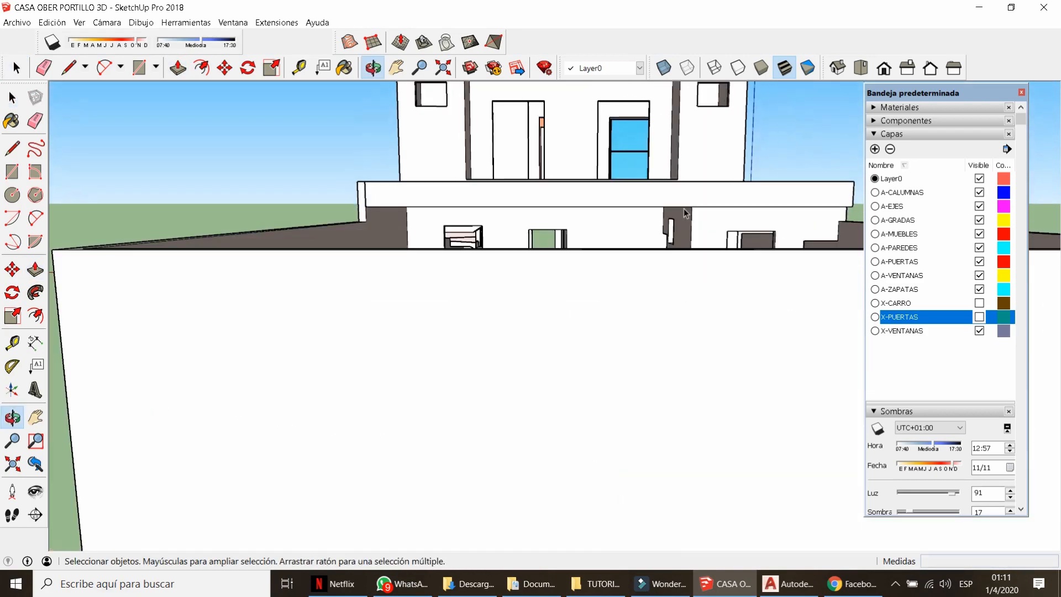
pyautogui.scroll(4, 684, 207)
pyautogui.moveTo(635, 160); pyautogui.dragTo(552, 396, button='middle')
pyautogui.scroll(-3, 552, 396)
pyautogui.moveTo(480, 160); pyautogui.dragTo(531, 223, button='middle')
pyautogui.scroll(-3, 531, 223)
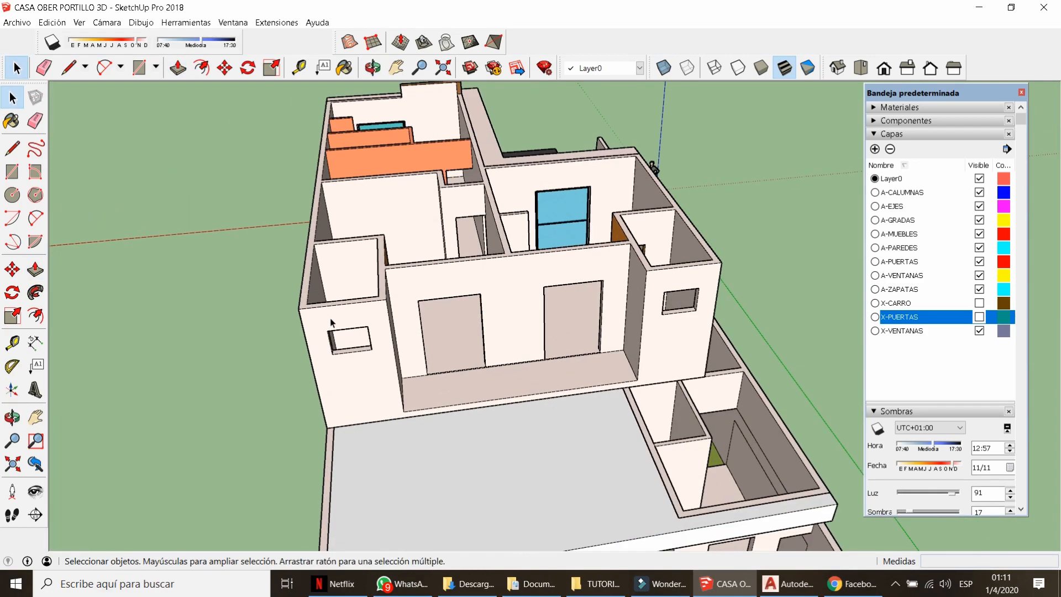
pyautogui.moveTo(332, 321); pyautogui.dragTo(447, 302, button='middle')
pyautogui.scroll(5, 446, 301)
# Draw a rectangle filling the window opening and make it a group.
pyautogui.press('r')
pyautogui.click(505, 350)
pyautogui.scroll(5, 497, 348)
pyautogui.press('space')
pyautogui.click(492, 346)
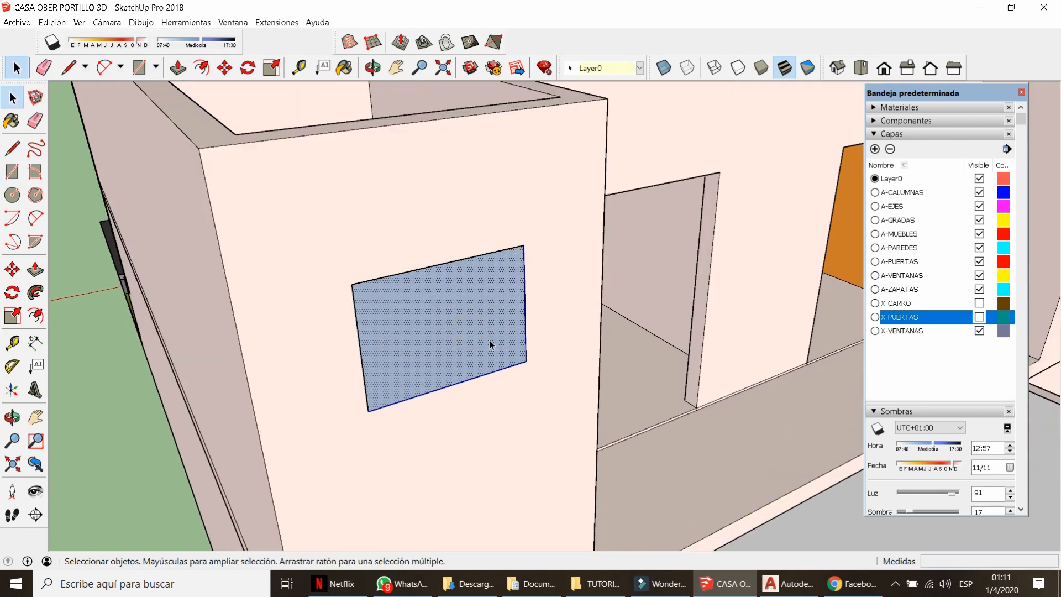
pyautogui.rightClick(485, 339)
pyautogui.click(521, 438)
# Offset the window face inward twice to outline the frame.
pyautogui.press('f')
pyautogui.click(428, 331)
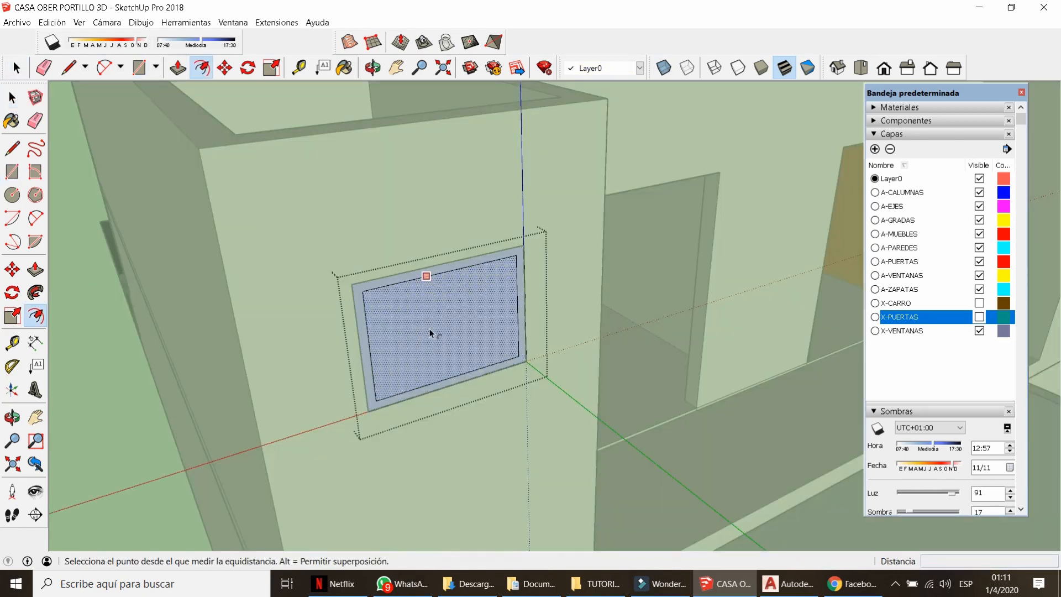
pyautogui.click(421, 327)
pyautogui.click(426, 327)
pyautogui.scroll(2, 360, 360)
# Push/Pull the frame strips out 0.05 m.
pyautogui.press('p')
pyautogui.click(364, 358)
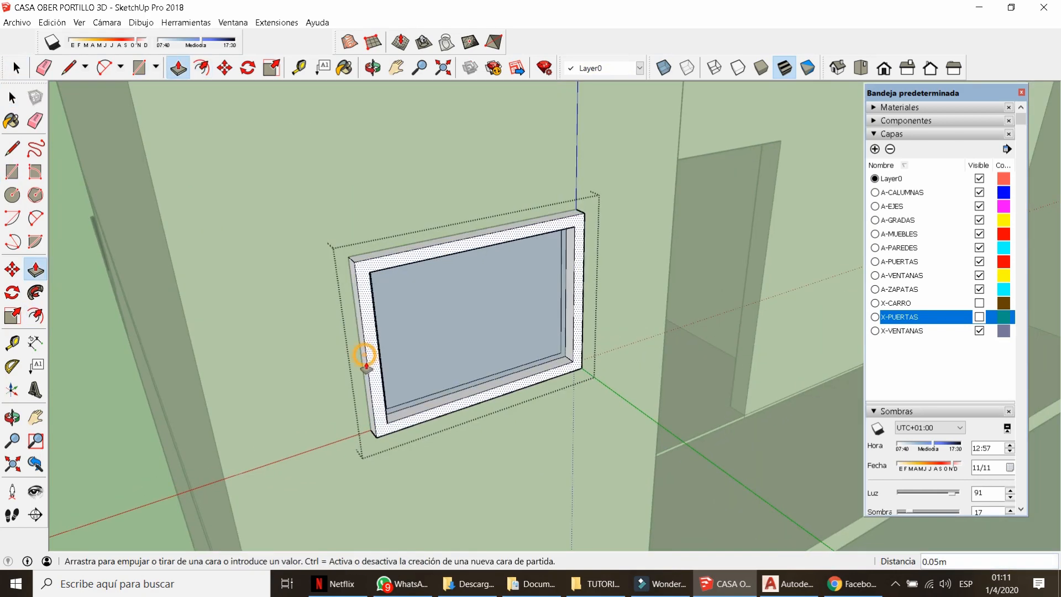
pyautogui.write('.05')
pyautogui.press('Return')
pyautogui.click(564, 310)
pyautogui.click(563, 321)
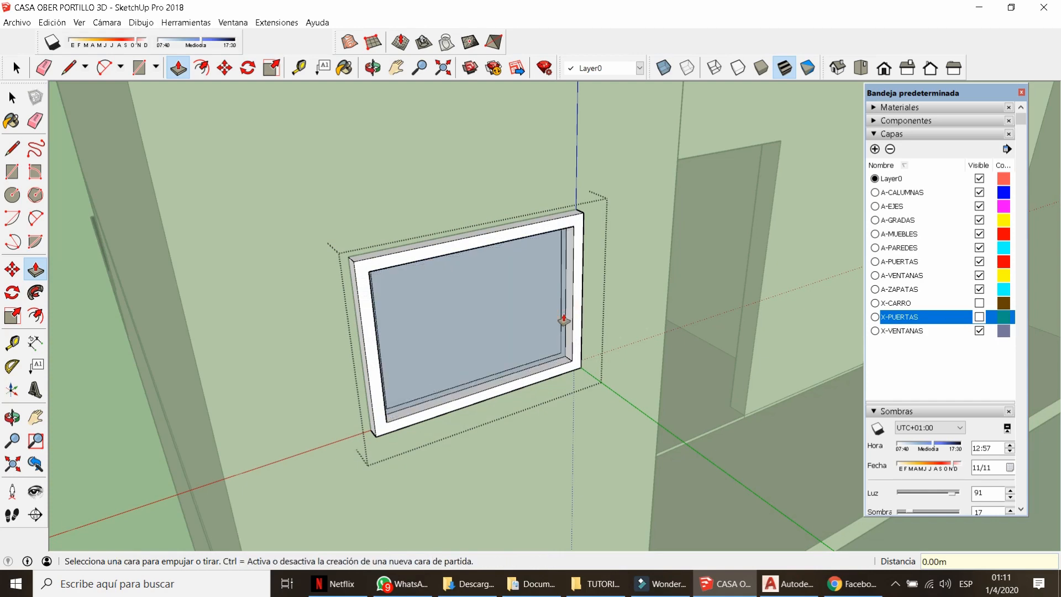
pyautogui.scroll(3, 563, 321)
pyautogui.press('space')
# Reverse the frame's inner faces so they show white.
pyautogui.click(558, 311)
pyautogui.doubleClick(558, 311)
pyautogui.rightClick(535, 301)
pyautogui.click(575, 432)
# Pull the inner strip 0.02 m, then leave the window group.
pyautogui.press('p')
pyautogui.click(561, 323)
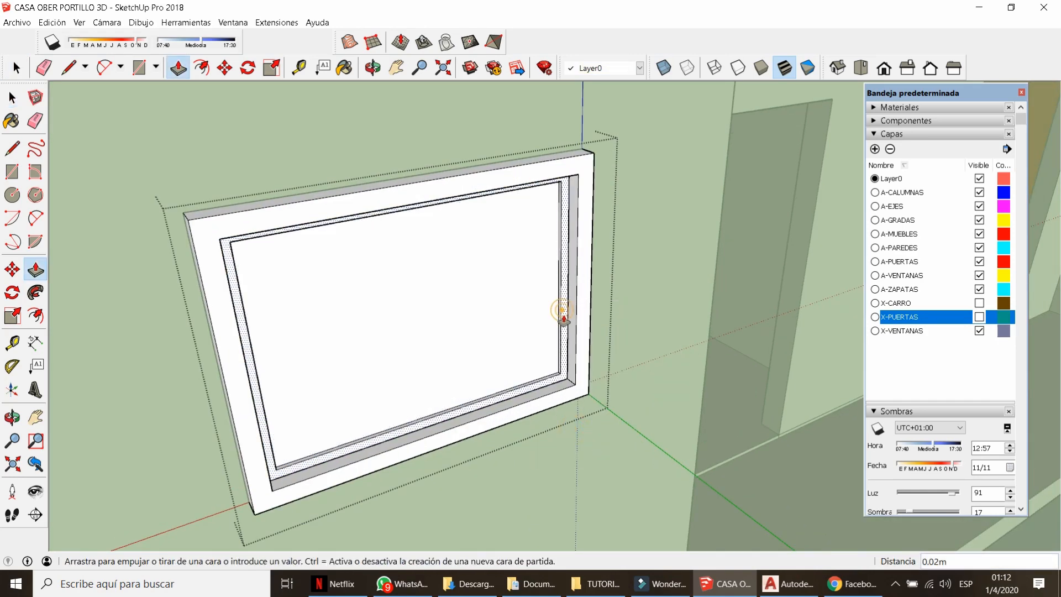
pyautogui.write('.02')
pyautogui.press('Return')
pyautogui.scroll(-3, 464, 329)
pyautogui.press('space')
pyautogui.scroll(-8, 506, 335)
pyautogui.click(558, 345)
pyautogui.moveTo(497, 337); pyautogui.dragTo(817, 326, button='middle')
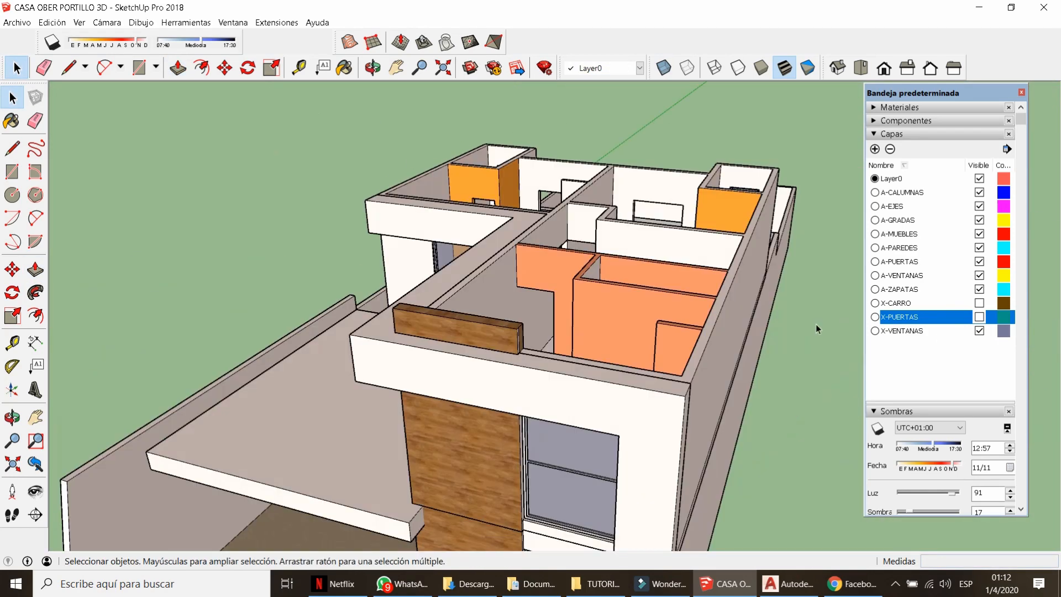
# Sample the frame's grey material and the blue translucent glass material, orbiting toward the small back window.
pyautogui.press('b')
pyautogui.click(1003, 178)
pyautogui.scroll(4, 558, 398)
pyautogui.scroll(4, 587, 405)
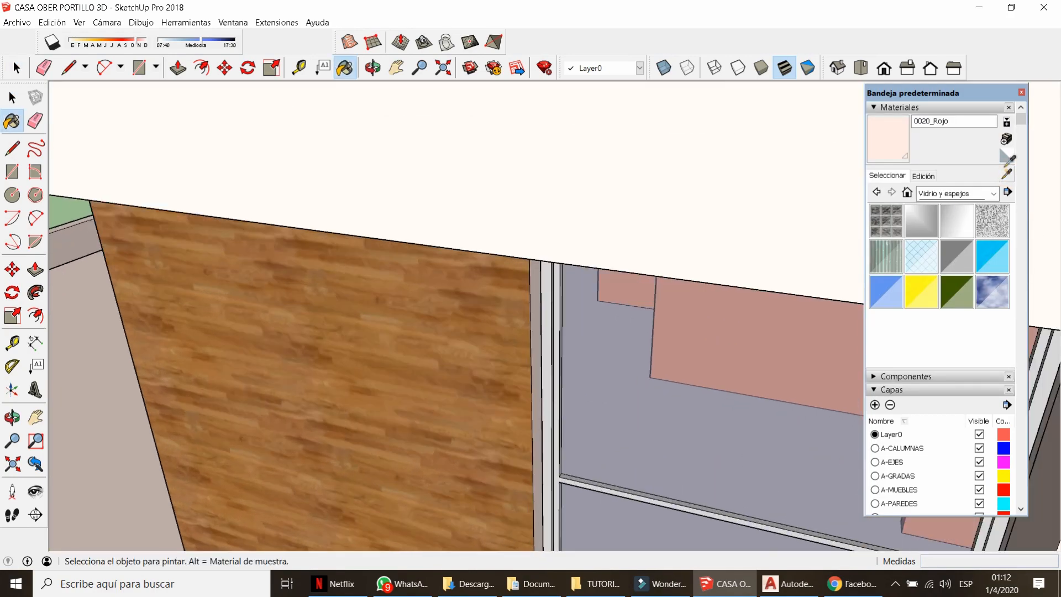
pyautogui.click(515, 302)
pyautogui.scroll(-10, 481, 433)
pyautogui.moveTo(497, 387)
pyautogui.mouseDown(button='middle')
pyautogui.moveTo(545, 339)
pyautogui.moveTo(737, 323)
pyautogui.mouseUp(button='middle')
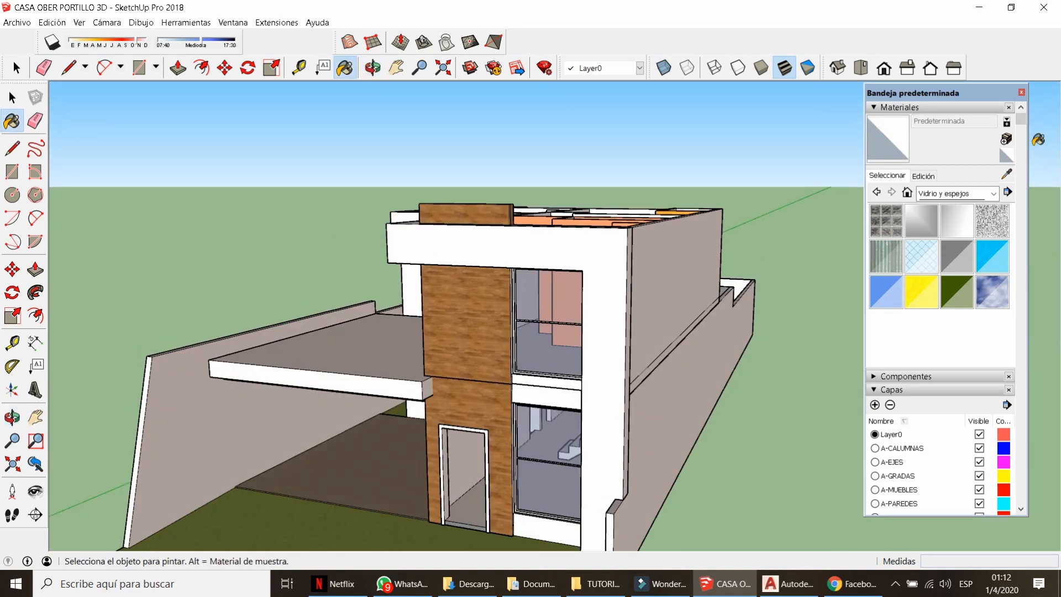
pyautogui.click(1006, 174)
pyautogui.scroll(4, 513, 308)
pyautogui.click(534, 309)
pyautogui.moveTo(533, 309); pyautogui.dragTo(107, 379, button='middle')
pyautogui.scroll(-6, 106, 379)
pyautogui.moveTo(552, 331); pyautogui.dragTo(291, 309, button='middle')
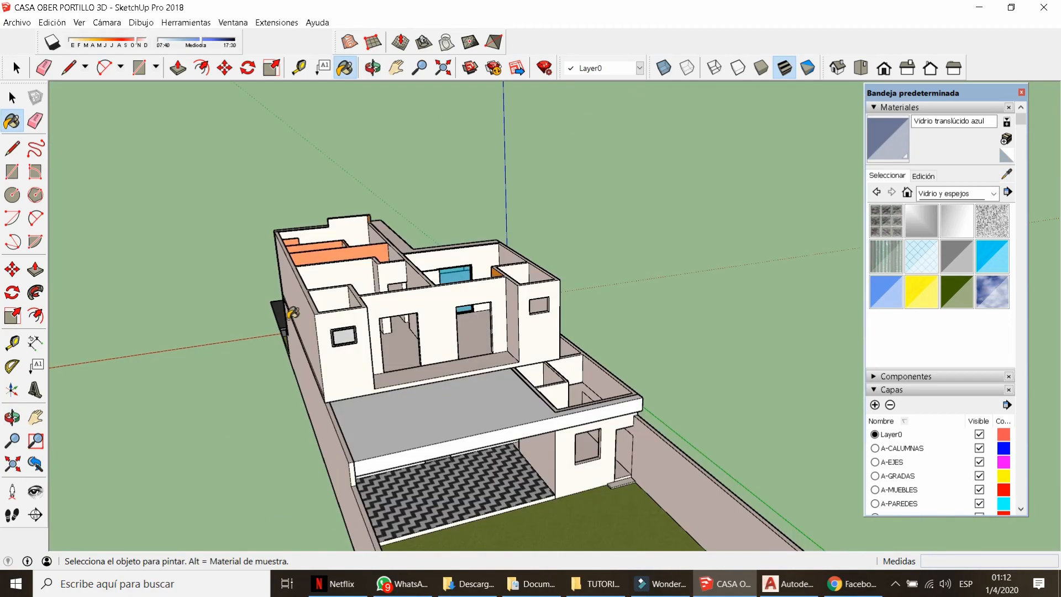
pyautogui.scroll(10, 359, 342)
# Paint the small window group's glass translucent blue.
pyautogui.press('space')
pyautogui.doubleClick(365, 345)
pyautogui.press('b')
pyautogui.click(364, 345)
pyautogui.press('space')
pyautogui.click(480, 367)
# Move the window by its top-right corner onto the opening's corner and push it inward.
pyautogui.press('m')
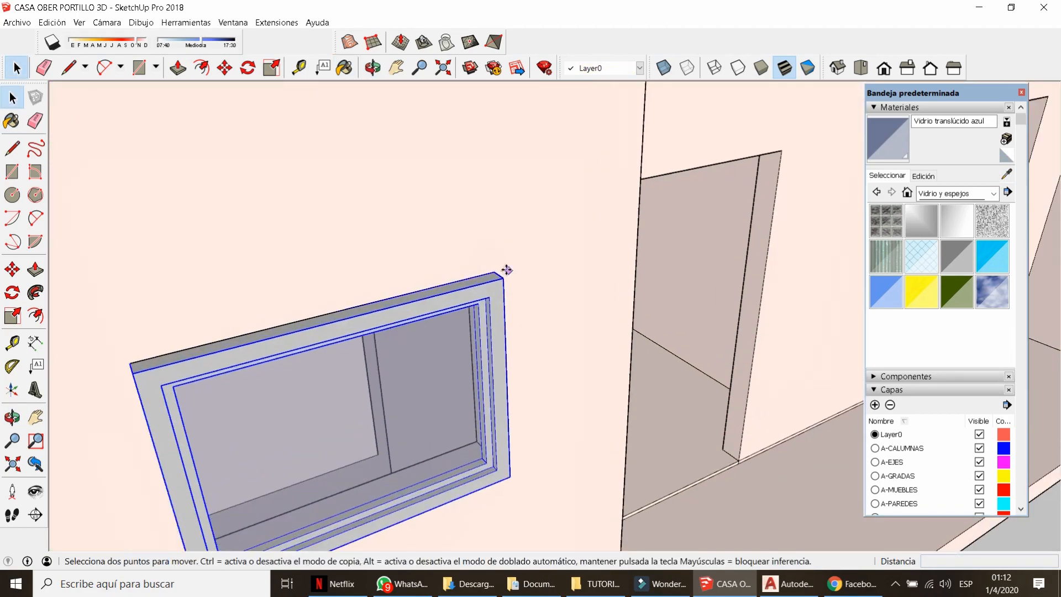
pyautogui.click(502, 280)
pyautogui.click(491, 272)
pyautogui.click(712, 466)
pyautogui.click(684, 447)
pyautogui.scroll(-9, 210, 316)
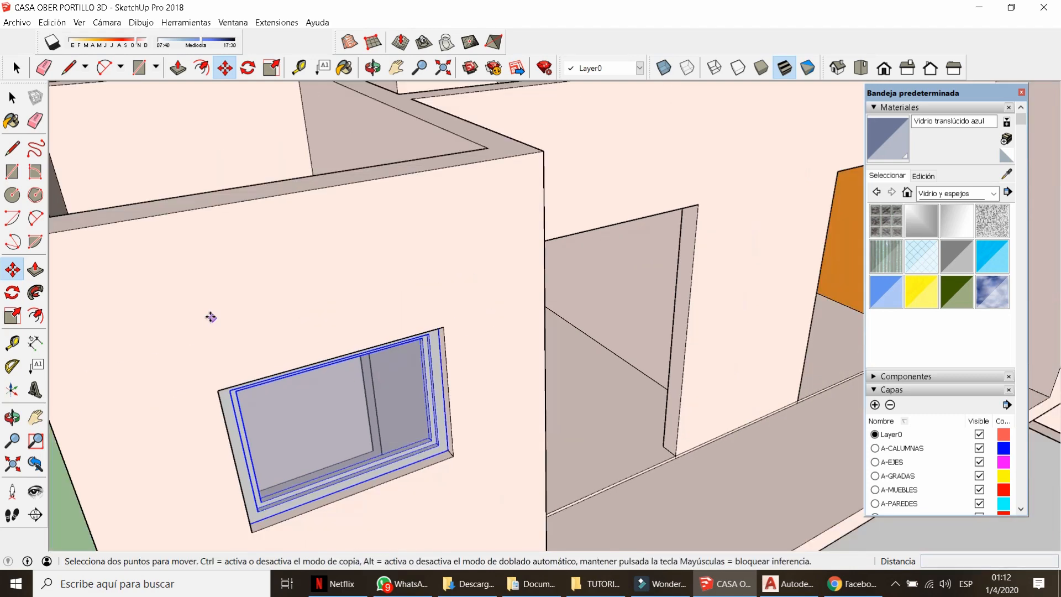
pyautogui.press('space')
pyautogui.scroll(5, 270, 379)
pyautogui.moveTo(270, 379); pyautogui.dragTo(343, 426, button='middle')
# Cut and paste the window back into the opening, then move it 0.05 m.
pyautogui.hotkey('ctrl', 'x')
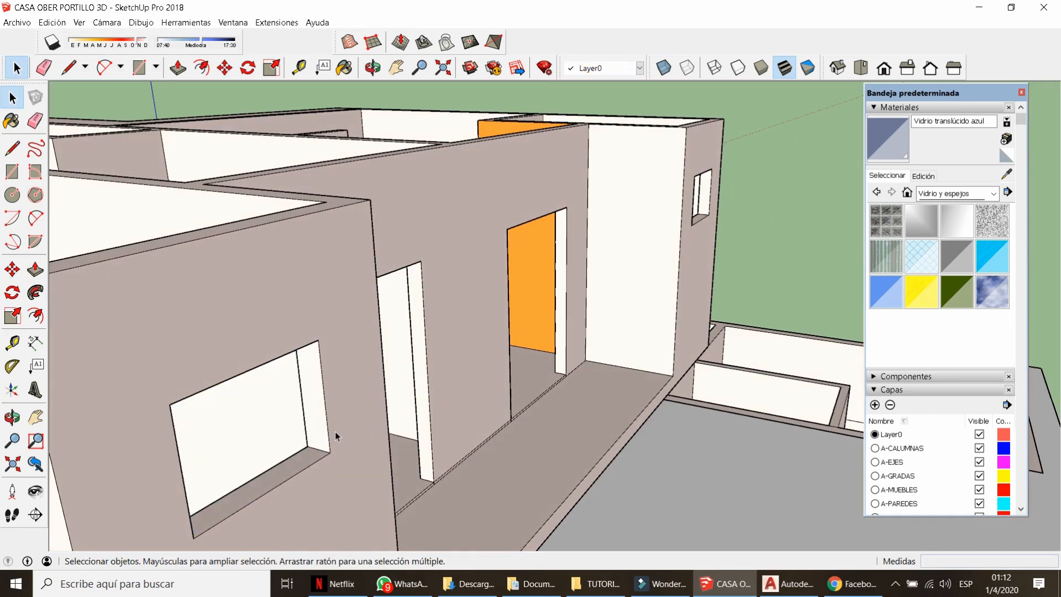
pyautogui.hotkey('ctrl', 'v')
pyautogui.click(327, 446)
pyautogui.press('m')
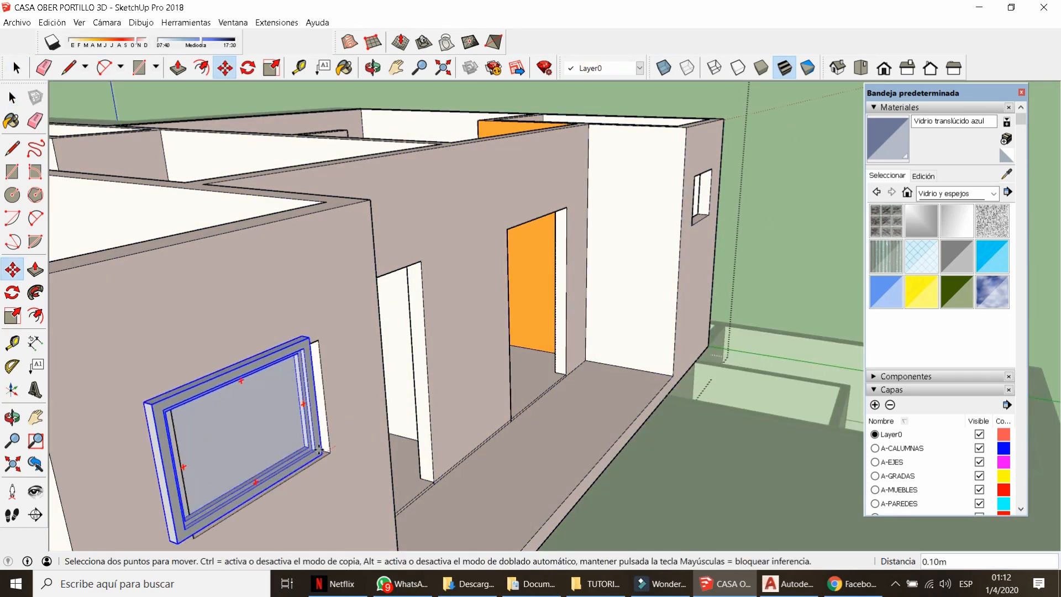
pyautogui.scroll(4, 327, 447)
pyautogui.click(327, 447)
pyautogui.scroll(-2, 352, 408)
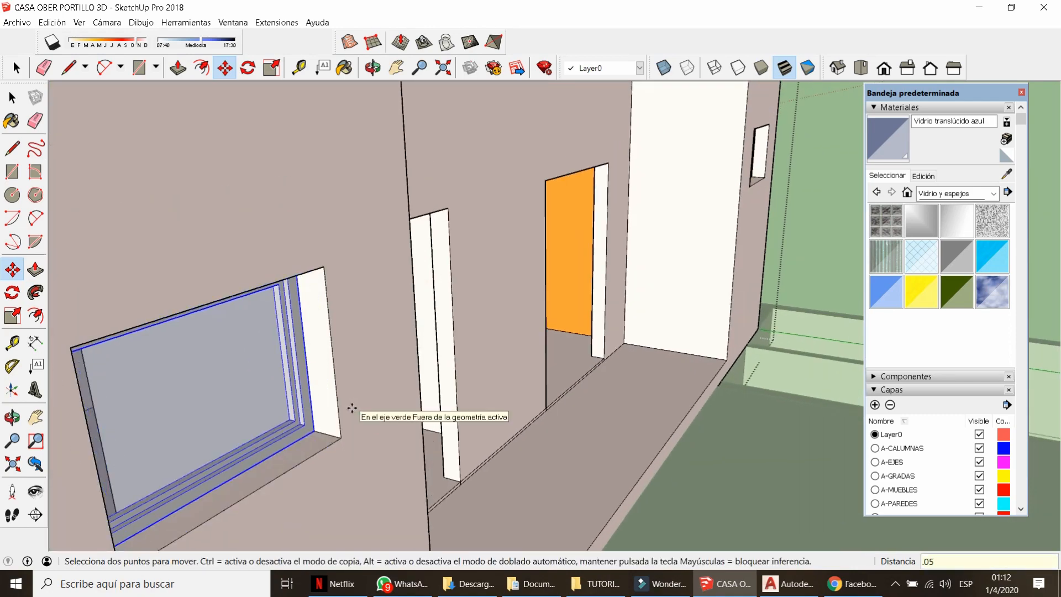
pyautogui.press('Return')
# Place a Ctrl-copy of the window into the small upper-floor opening, offset .05.
pyautogui.press('ctrl')
pyautogui.click(341, 438)
pyautogui.scroll(-4, 341, 437)
pyautogui.moveTo(635, 238); pyautogui.dragTo(489, 288, button='middle')
pyautogui.click(511, 319)
pyautogui.press('space')
pyautogui.click(575, 337)
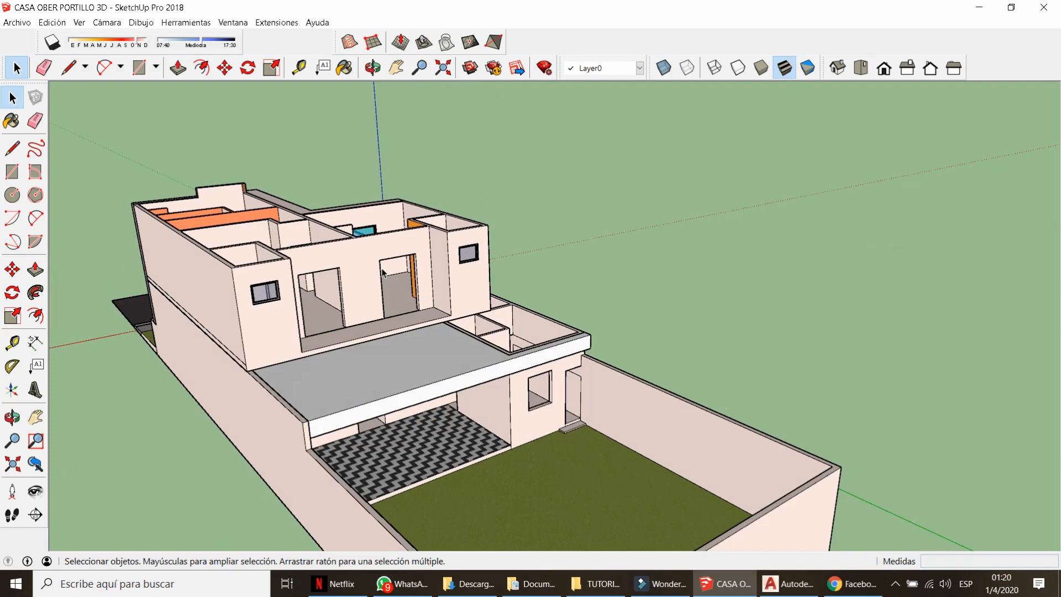
pyautogui.click(232, 22)
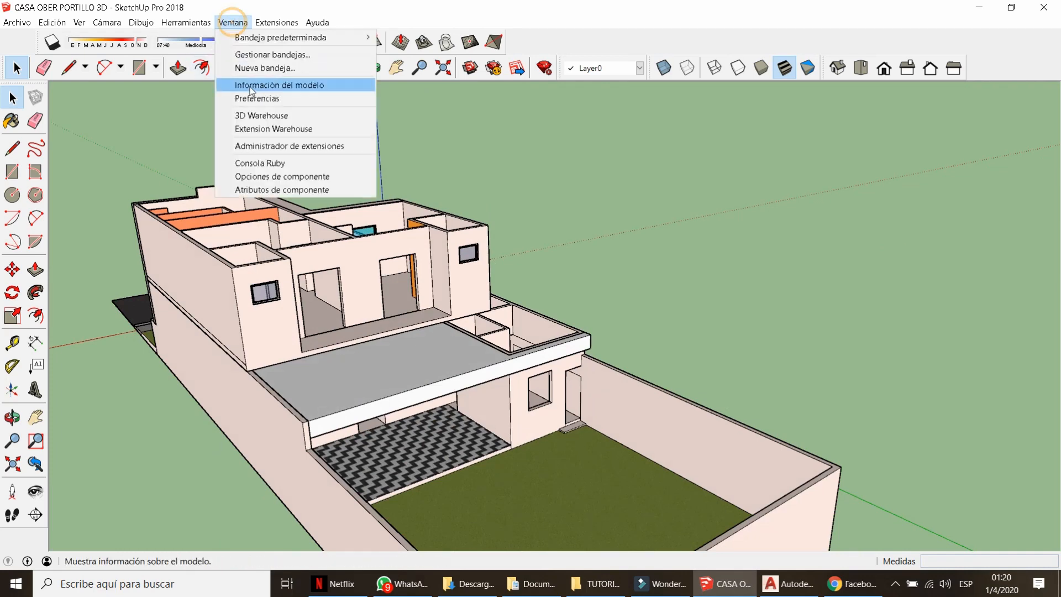
# Open 3D Warehouse and browse the GLASS DOOR search results.
pyautogui.click(261, 115)
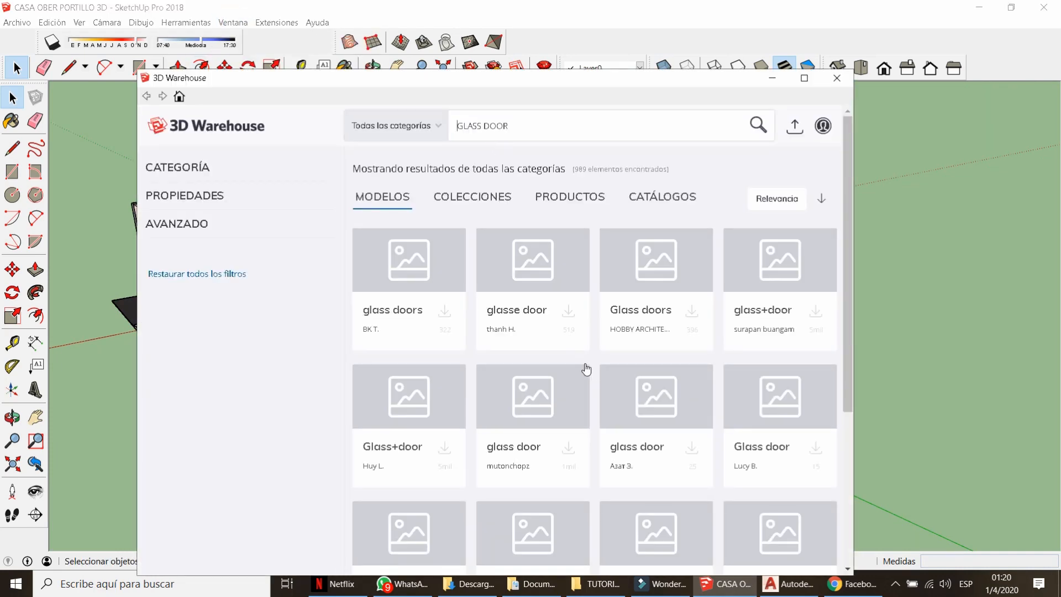
pyautogui.scroll(-12, 589, 365)
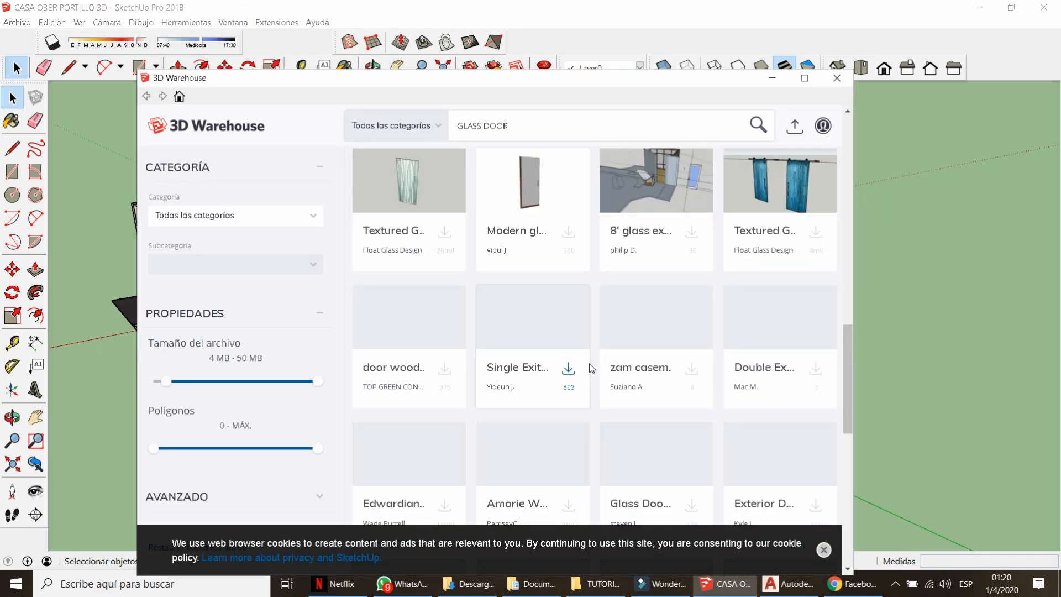
pyautogui.scroll(-15, 591, 368)
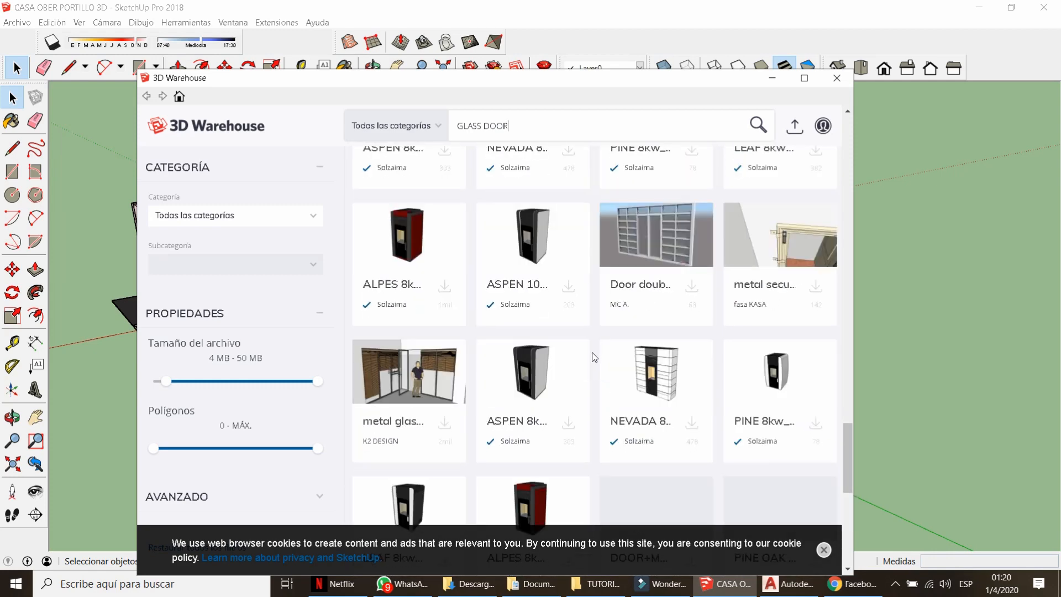
pyautogui.scroll(-5, 594, 357)
pyautogui.scroll(-8, 594, 357)
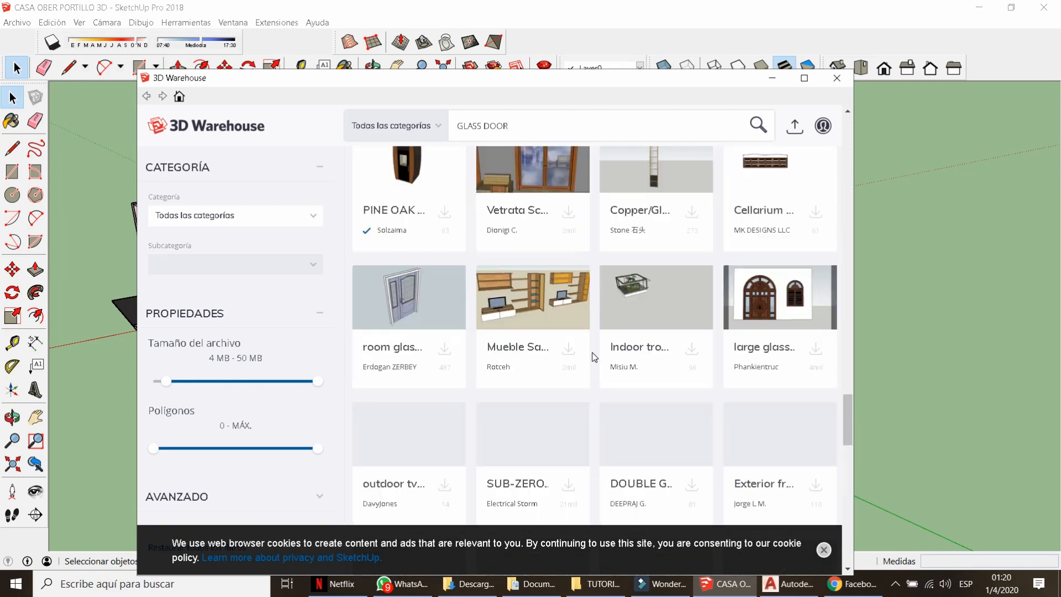
pyautogui.scroll(-3, 594, 357)
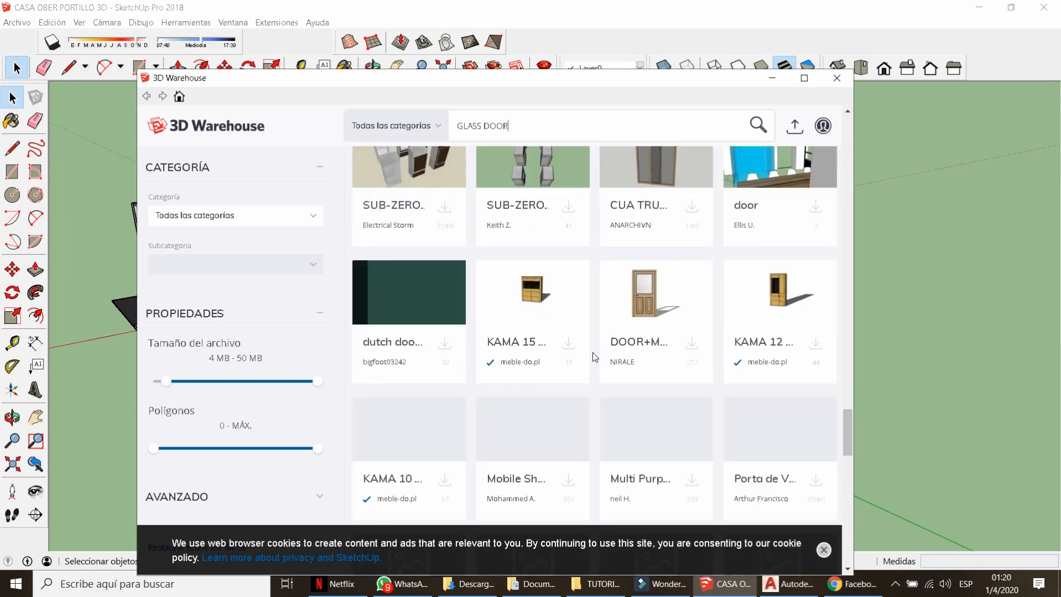
pyautogui.scroll(-3, 594, 357)
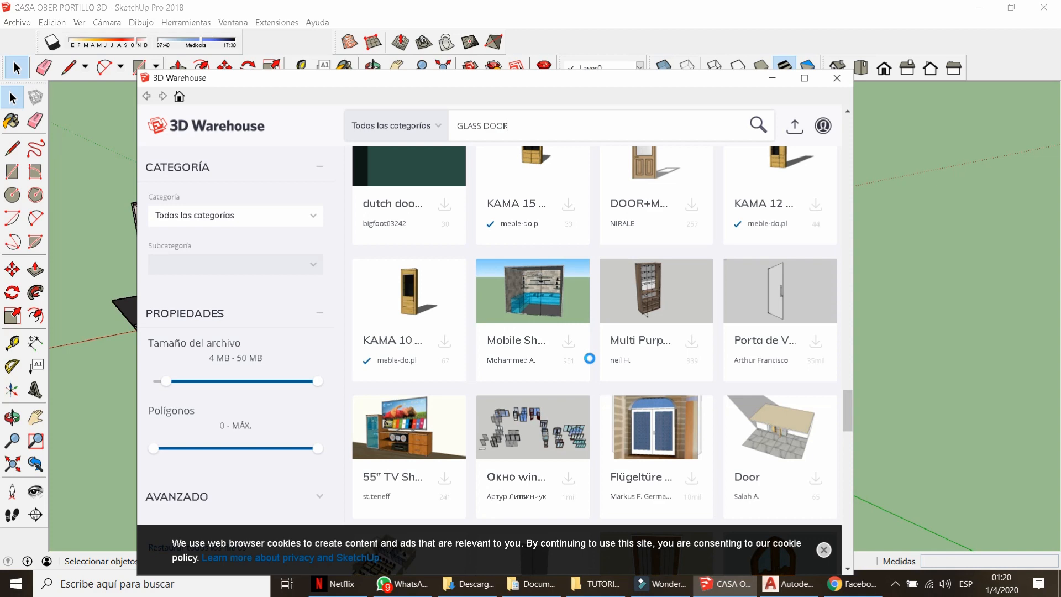
pyautogui.scroll(-10, 593, 365)
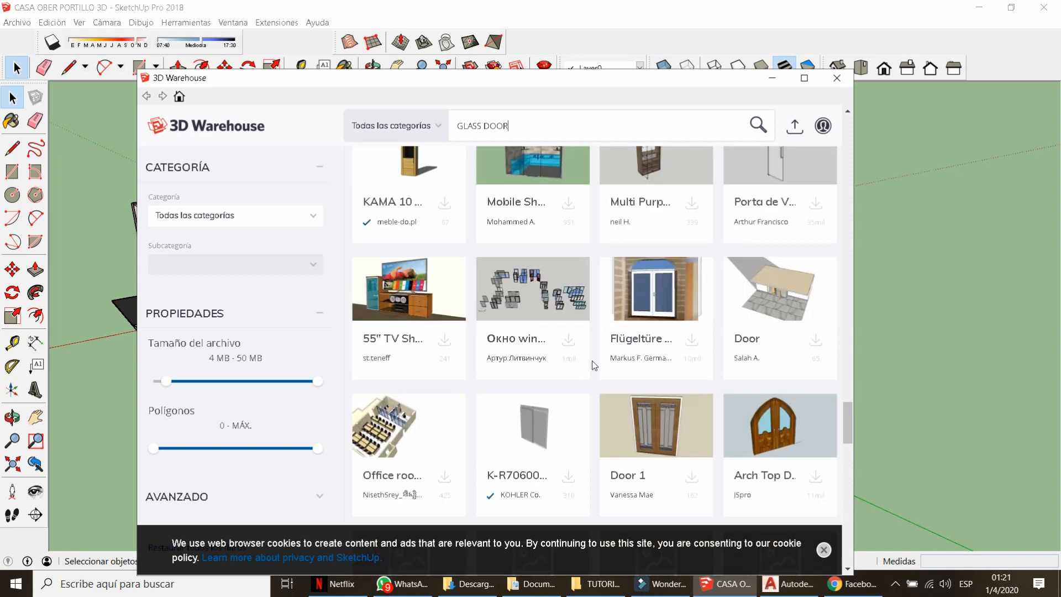
pyautogui.scroll(-1, 594, 365)
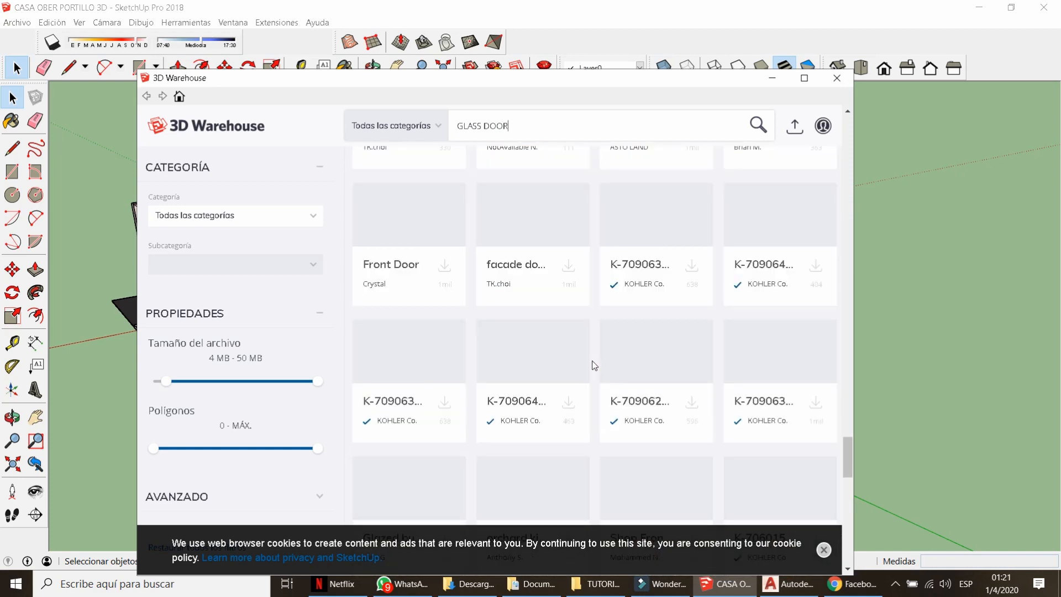
pyautogui.scroll(-1, 593, 365)
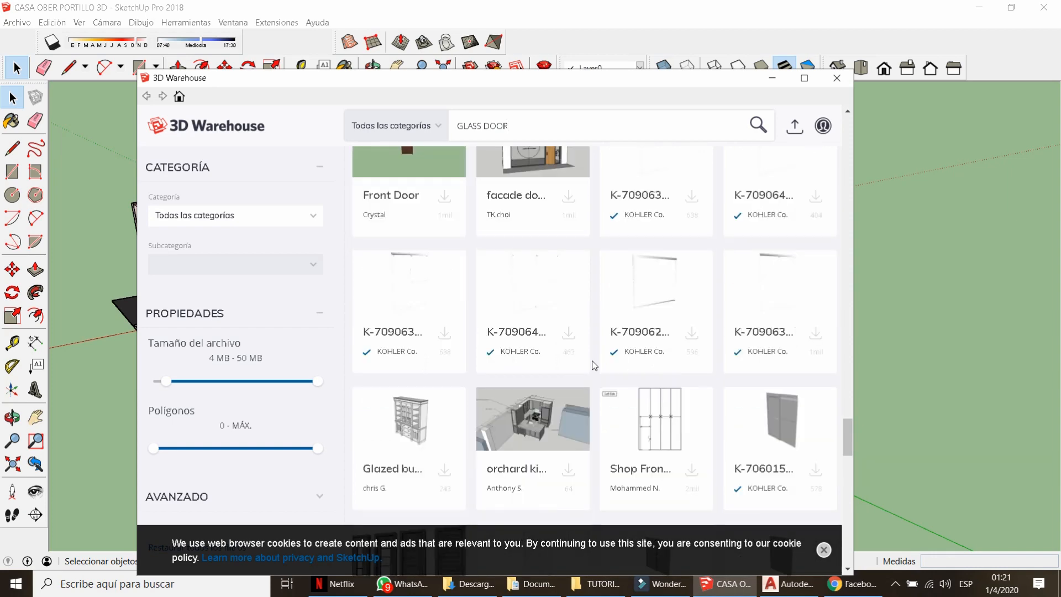
pyautogui.scroll(1, 594, 365)
pyautogui.scroll(-7, 594, 366)
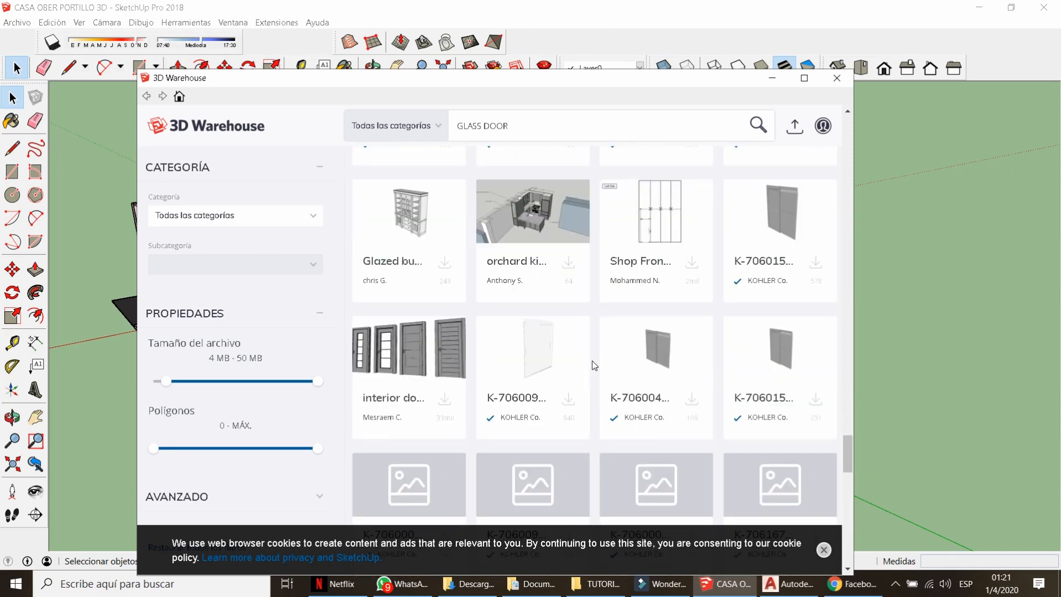
pyautogui.scroll(-11, 593, 365)
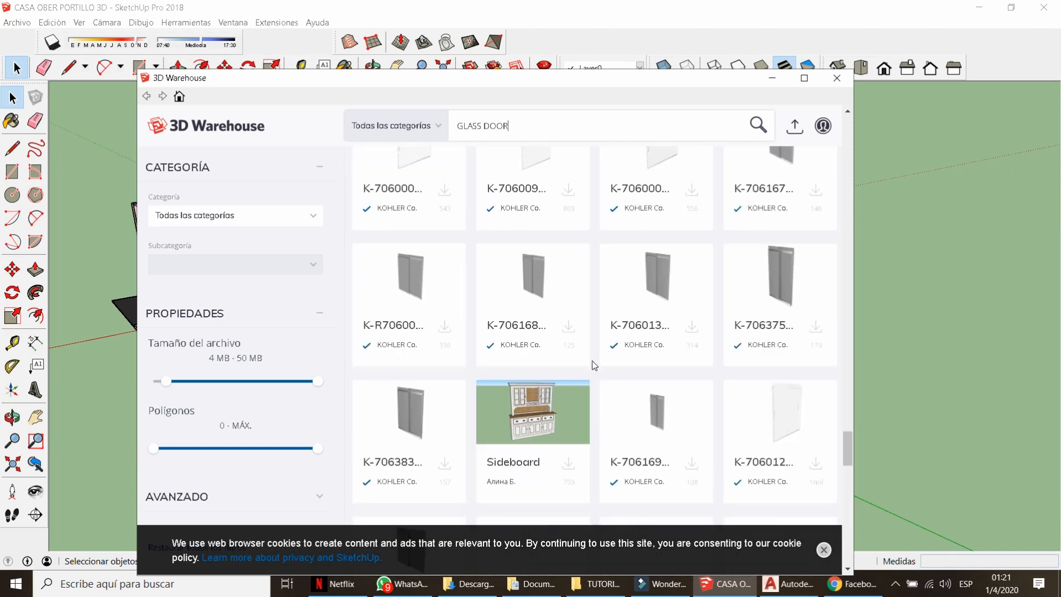
pyautogui.scroll(-8, 594, 365)
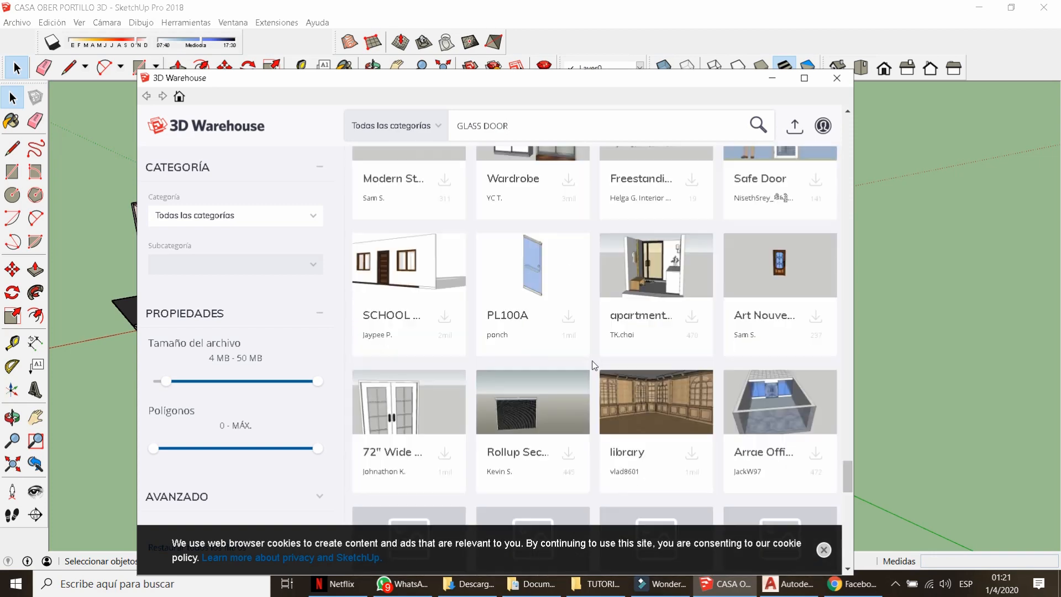
pyautogui.scroll(-14, 594, 365)
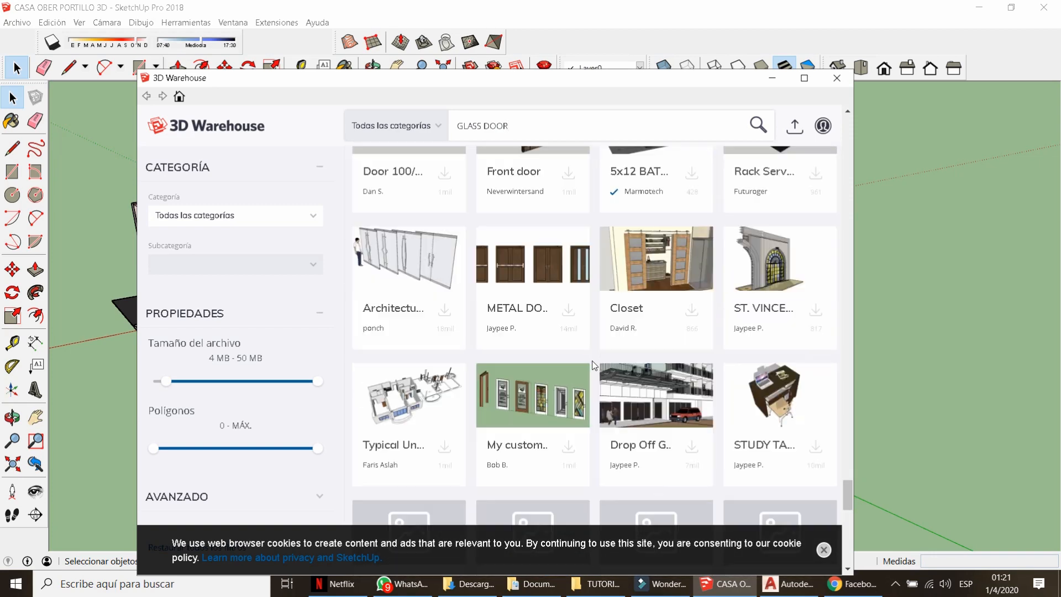
pyautogui.scroll(-2, 594, 365)
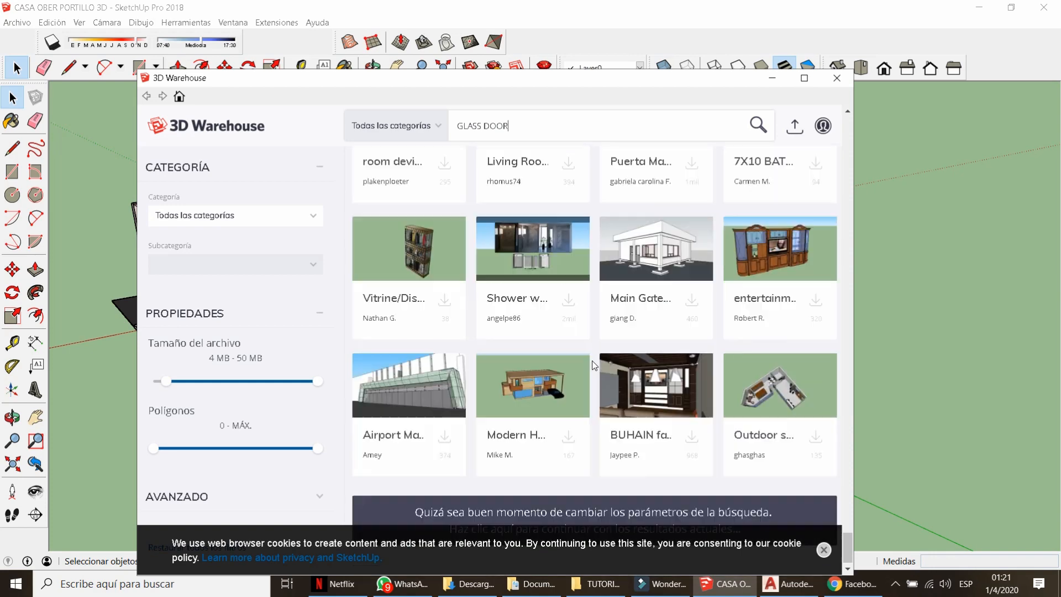
# Lower the minimum file size filter to 2 MB and download the chosen glass door set.
pyautogui.moveTo(166, 381); pyautogui.dragTo(159, 381)
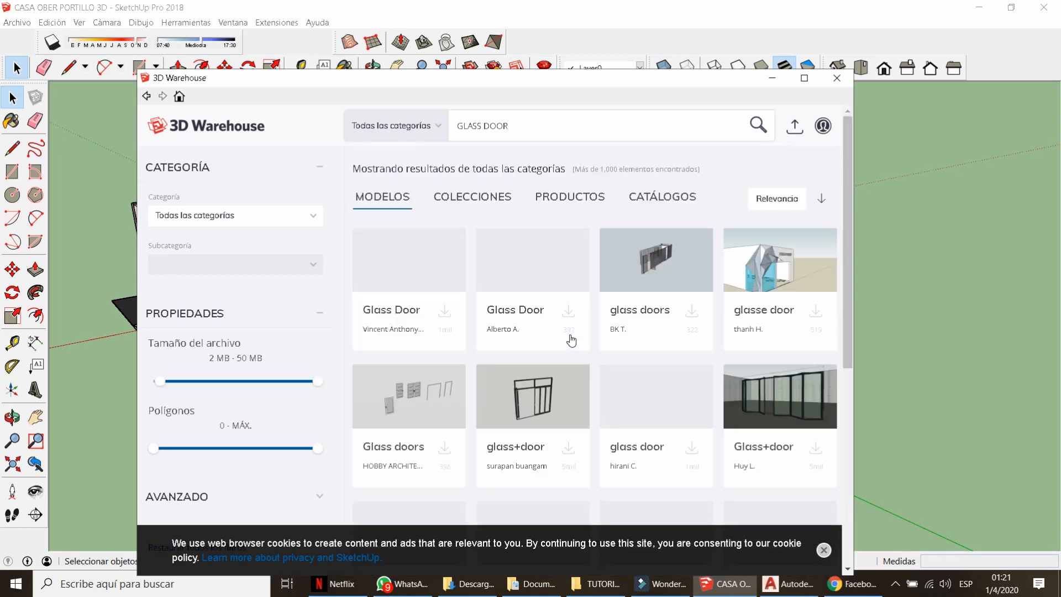
pyautogui.scroll(-3, 590, 335)
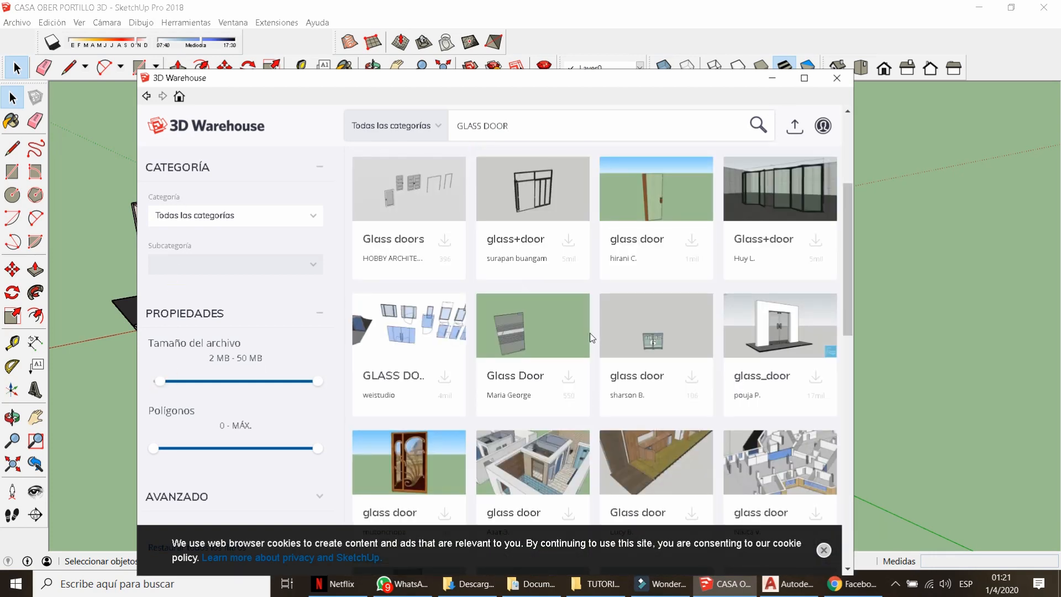
pyautogui.scroll(-4, 588, 333)
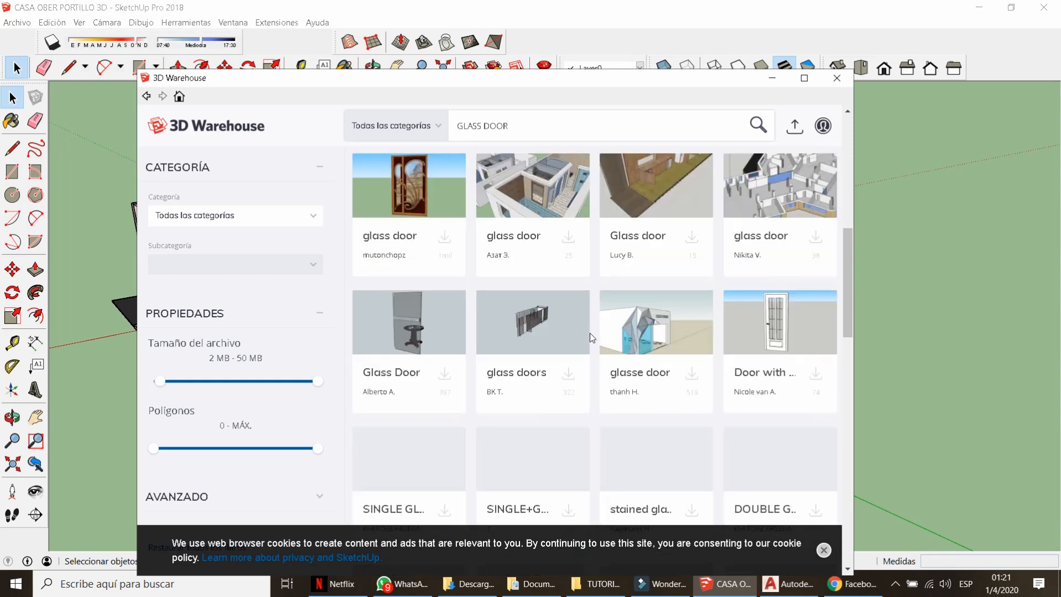
pyautogui.scroll(-5, 592, 337)
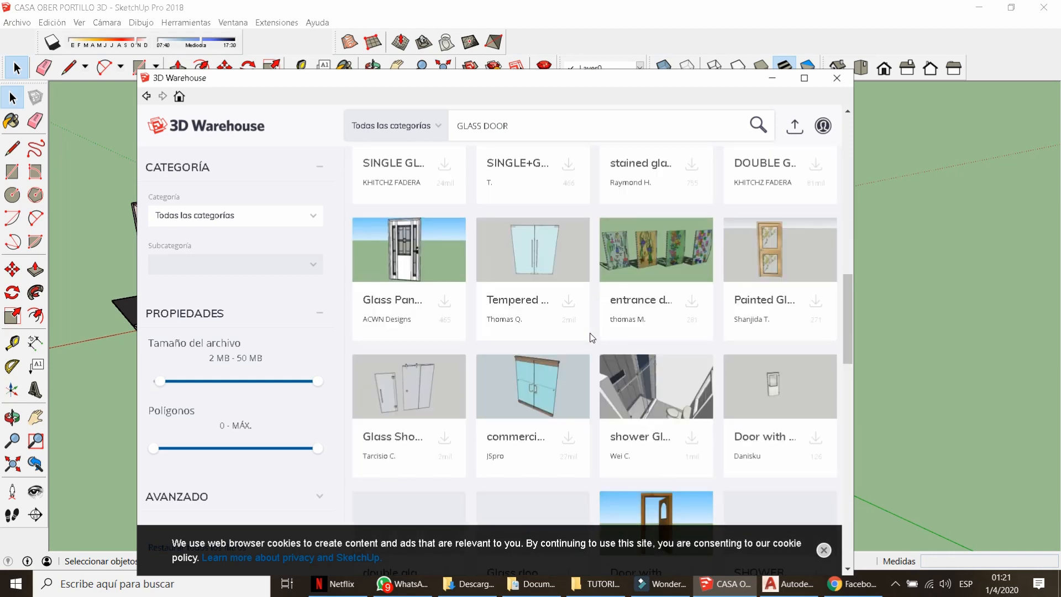
pyautogui.scroll(-5, 592, 337)
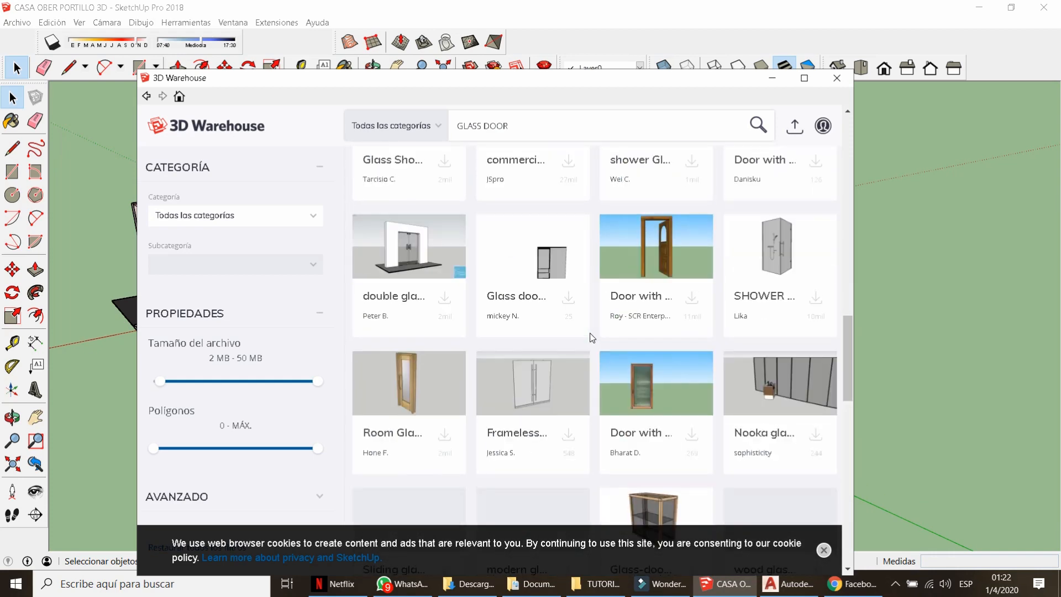
pyautogui.scroll(-5, 592, 337)
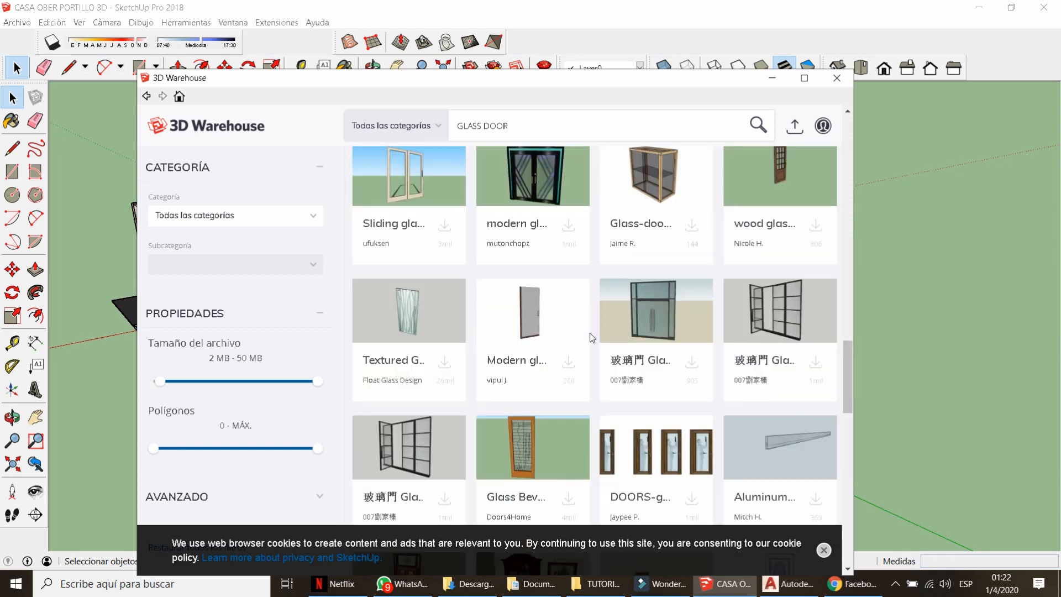
pyautogui.scroll(-5, 591, 337)
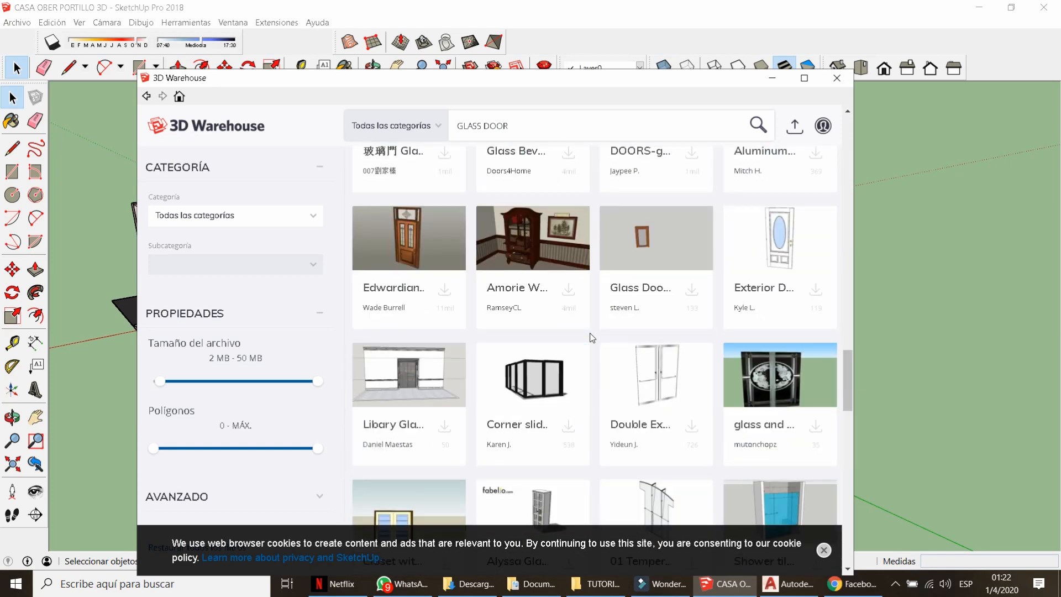
pyautogui.scroll(-2, 592, 337)
pyautogui.scroll(-12, 592, 337)
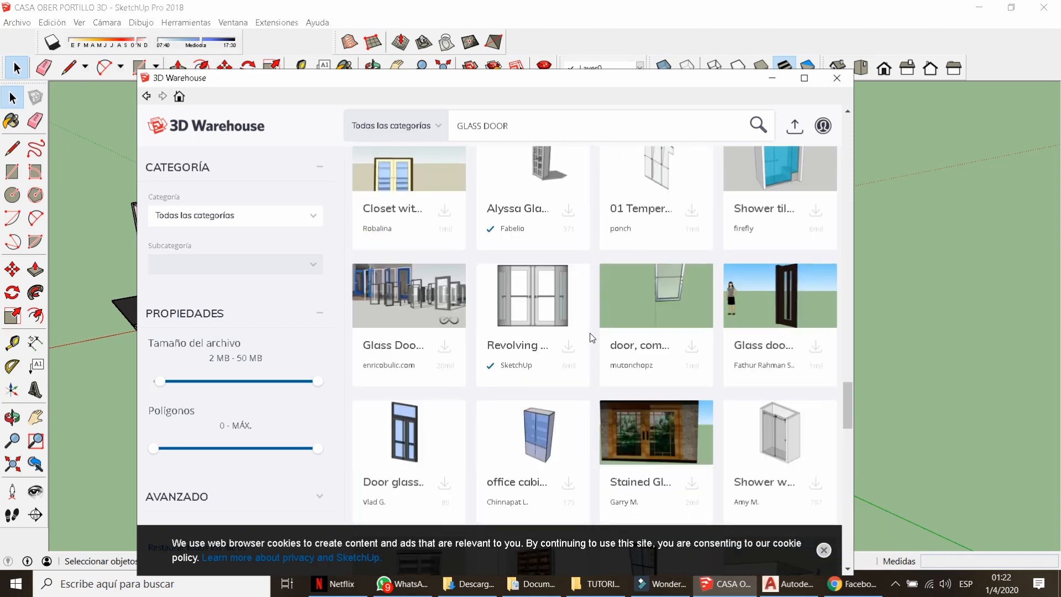
pyautogui.scroll(-6, 592, 337)
pyautogui.scroll(-4, 591, 337)
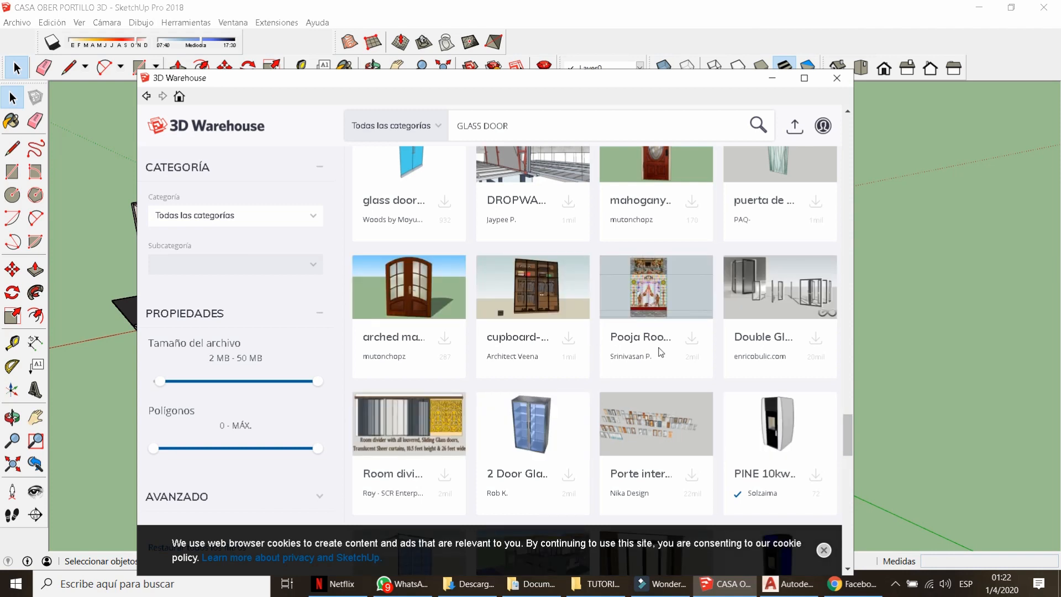
pyautogui.click(816, 338)
# Load the double glass door set into the model, retrying after the download error.
pyautogui.click(475, 359)
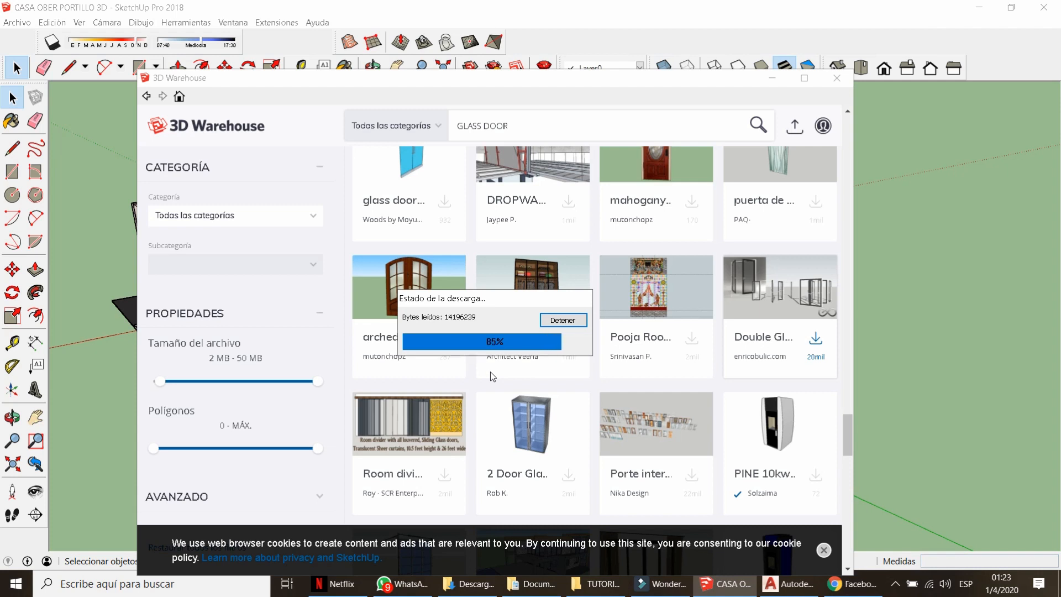
pyautogui.click(578, 360)
pyautogui.click(815, 338)
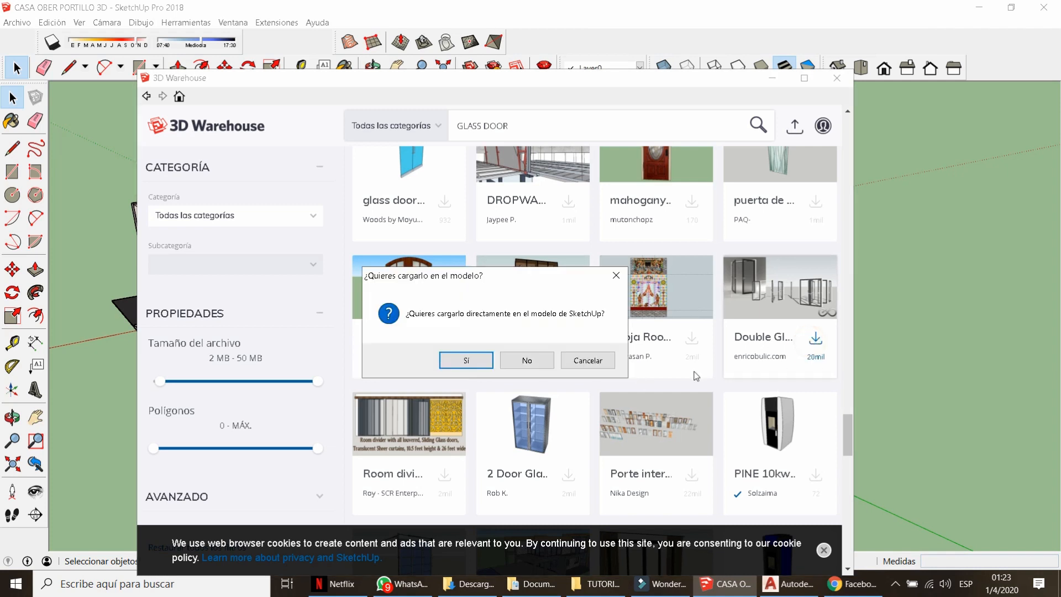
pyautogui.click(473, 362)
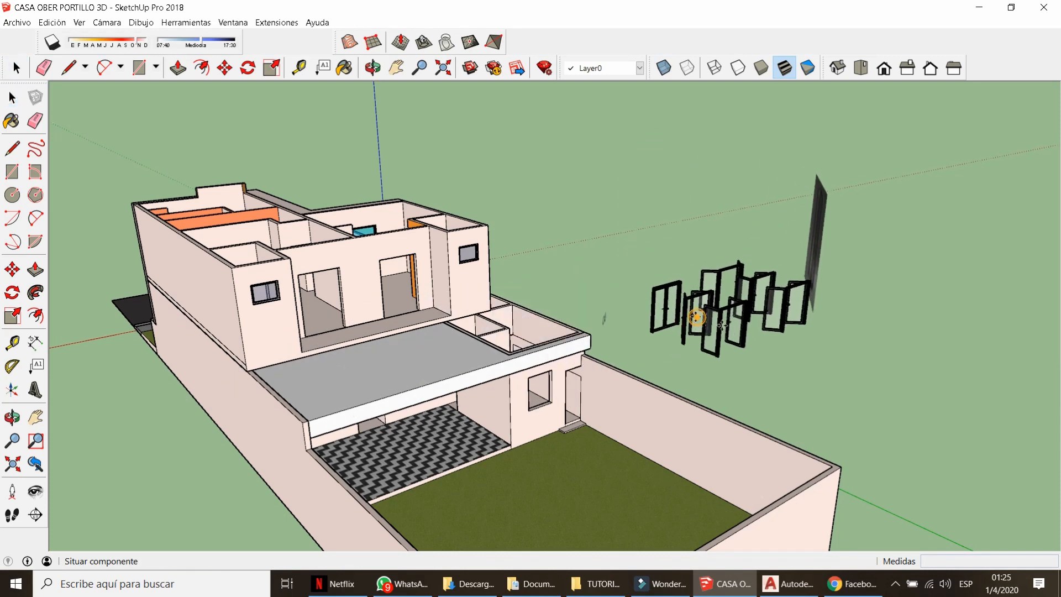
# Place the imported door set beside the house and delete the unwanted doors inside its groups.
pyautogui.click(704, 310)
pyautogui.press('space')
pyautogui.scroll(7, 775, 336)
pyautogui.click(803, 413)
pyautogui.moveTo(666, 338); pyautogui.dragTo(657, 356, button='middle')
pyautogui.scroll(-1, 501, 388)
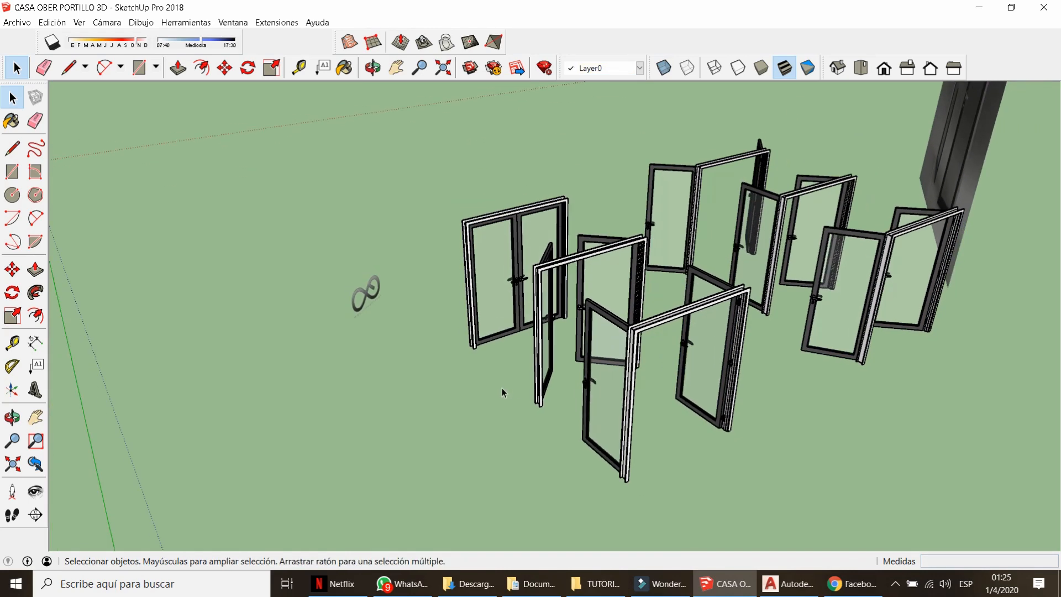
pyautogui.doubleClick(588, 397)
pyautogui.doubleClick(608, 346)
pyautogui.moveTo(796, 466); pyautogui.dragTo(618, 311)
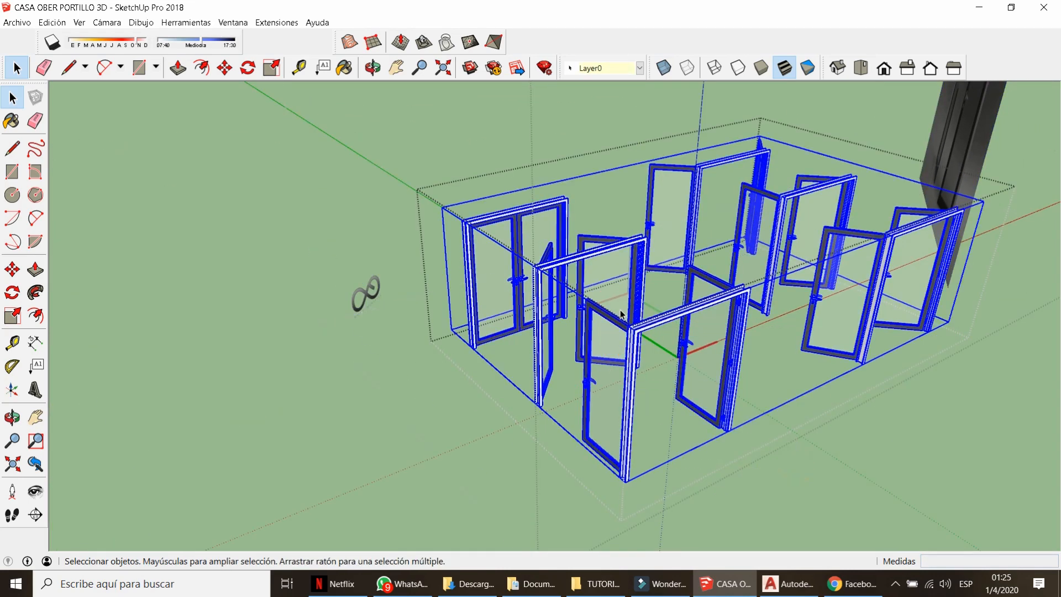
pyautogui.doubleClick(611, 313)
pyautogui.doubleClick(611, 313)
pyautogui.click(622, 321)
pyautogui.press('Delete')
pyautogui.moveTo(859, 394); pyautogui.dragTo(689, 181)
pyautogui.press('Delete')
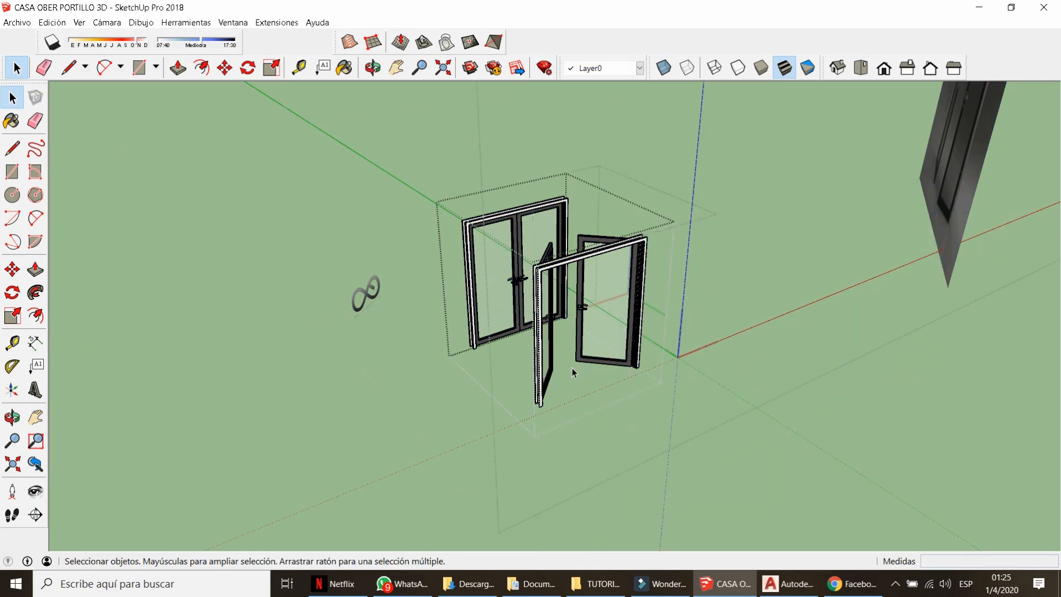
pyautogui.click(574, 366)
pyautogui.press('Delete')
# Delete the leftover image panels and small pieces, leaving a single glass double door.
pyautogui.scroll(-2, 536, 437)
pyautogui.moveTo(536, 436); pyautogui.dragTo(668, 415, button='middle')
pyautogui.moveTo(856, 317); pyautogui.dragTo(733, 174)
pyautogui.click(760, 243)
pyautogui.click(768, 253)
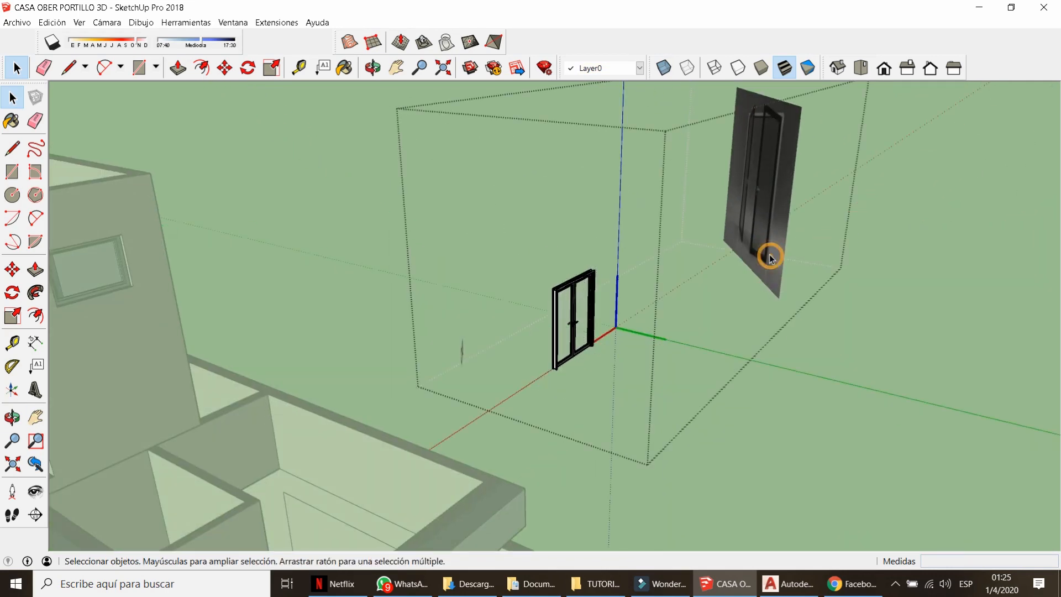
pyautogui.click(768, 254)
pyautogui.press('Delete')
pyautogui.moveTo(760, 284); pyautogui.dragTo(566, 326, button='middle')
pyautogui.click(556, 304)
pyautogui.press('Delete')
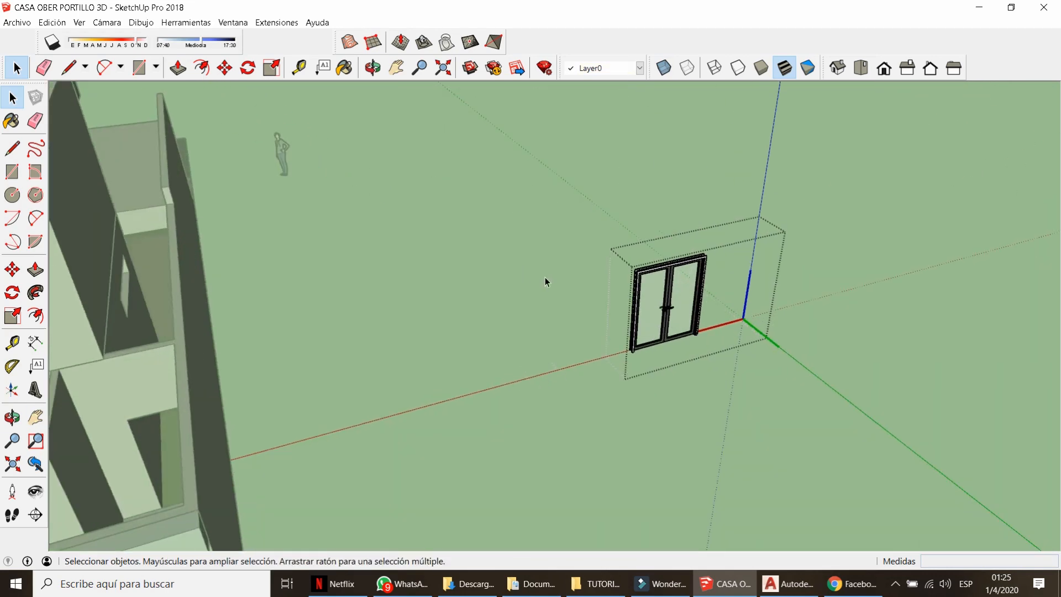
# Cut and paste the glass double door, then set its corner at the upper-floor wall opening.
pyautogui.click(659, 294)
pyautogui.scroll(8, 610, 433)
pyautogui.press('m')
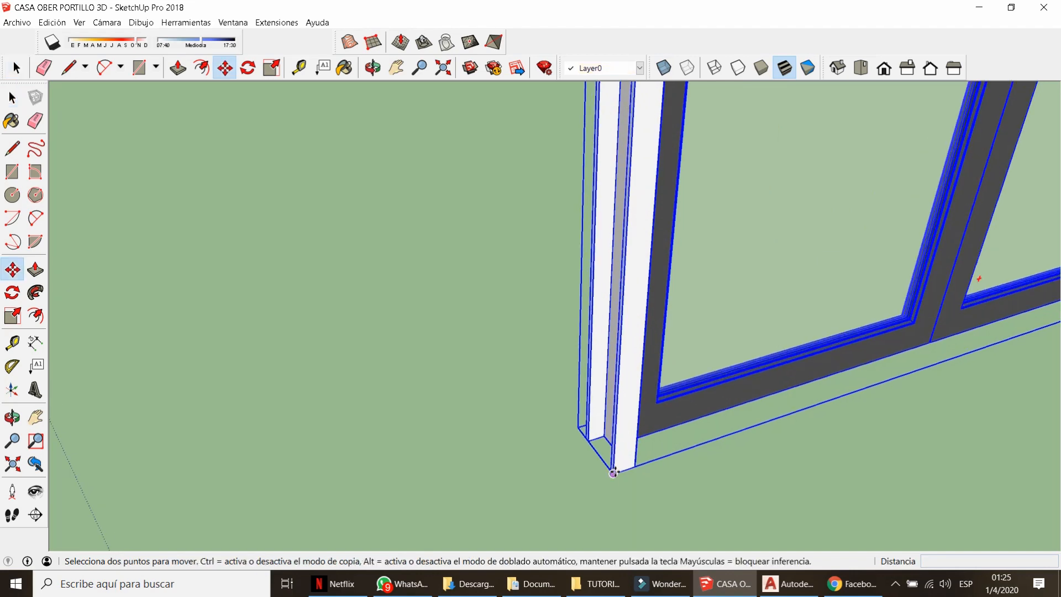
pyautogui.click(613, 473)
pyautogui.scroll(-10, 614, 442)
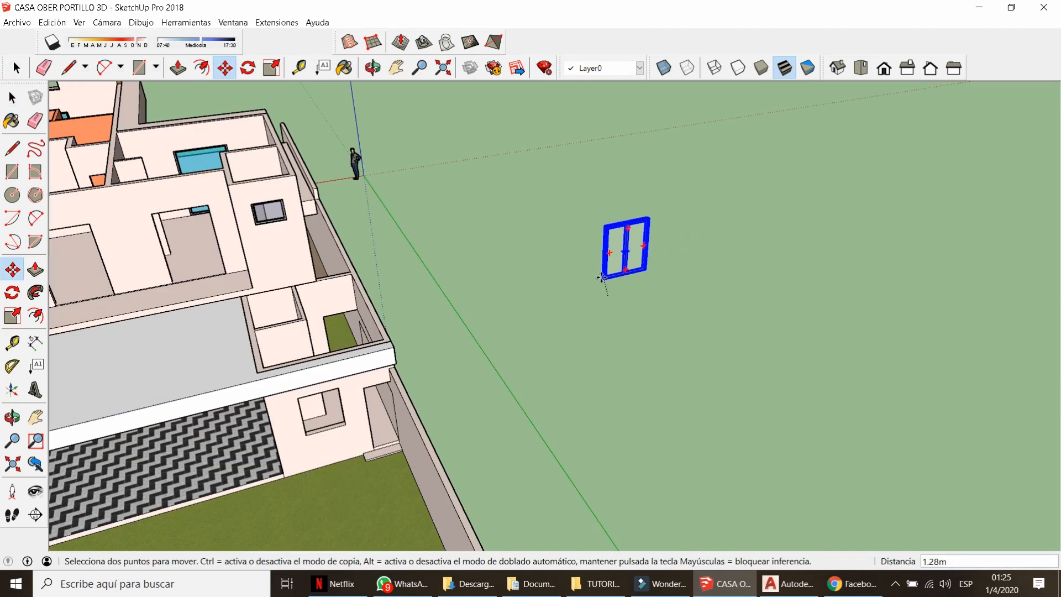
pyautogui.scroll(10, 309, 259)
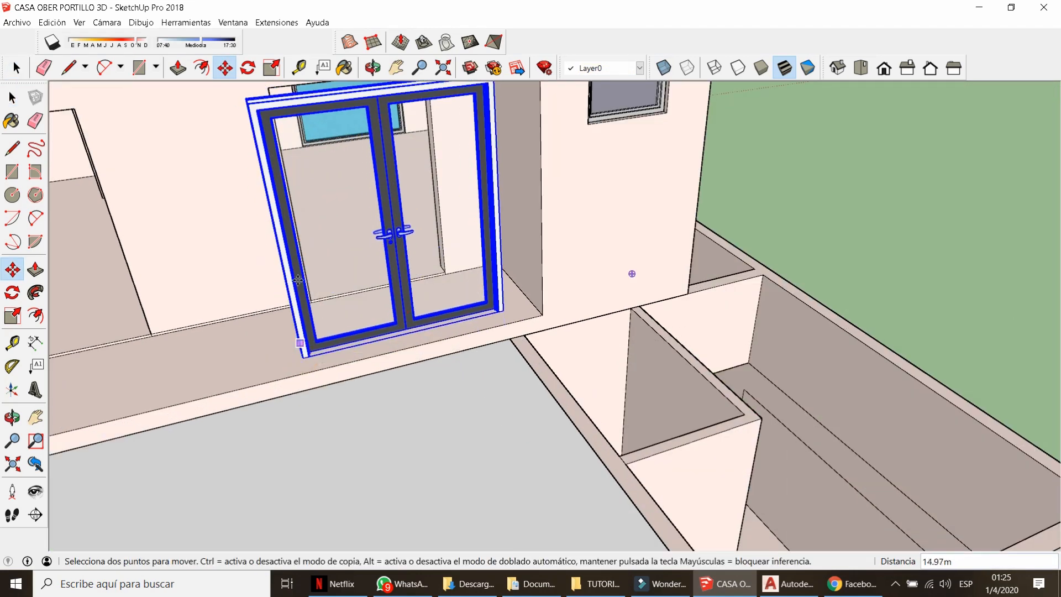
pyautogui.hotkey('ctrl', 'x')
pyautogui.scroll(-6, 420, 297)
pyautogui.hotkey('ctrl', 'v')
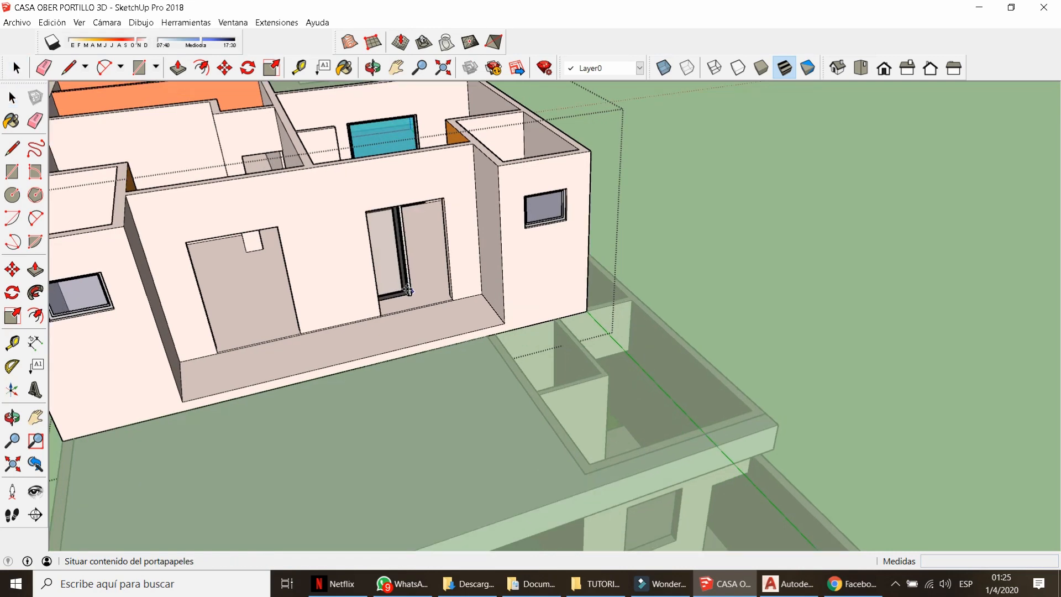
pyautogui.scroll(10, 407, 290)
pyautogui.click(388, 262)
pyautogui.click(436, 295)
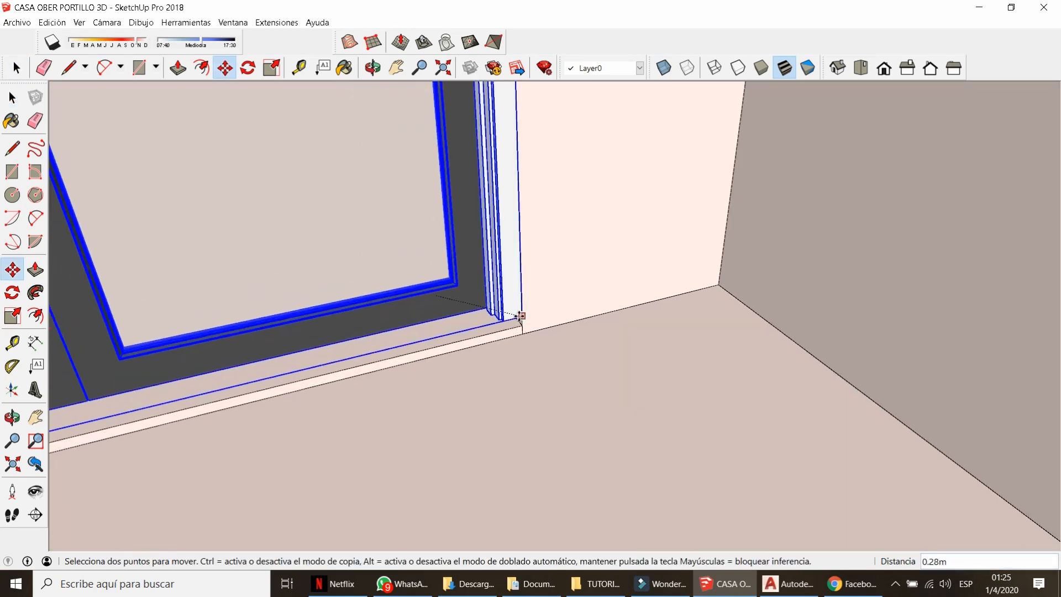
pyautogui.click(519, 316)
pyautogui.scroll(-8, 701, 393)
# Scale the double door narrower to fit the wall opening and check the fit.
pyautogui.press('s')
pyautogui.moveTo(379, 298); pyautogui.dragTo(460, 307)
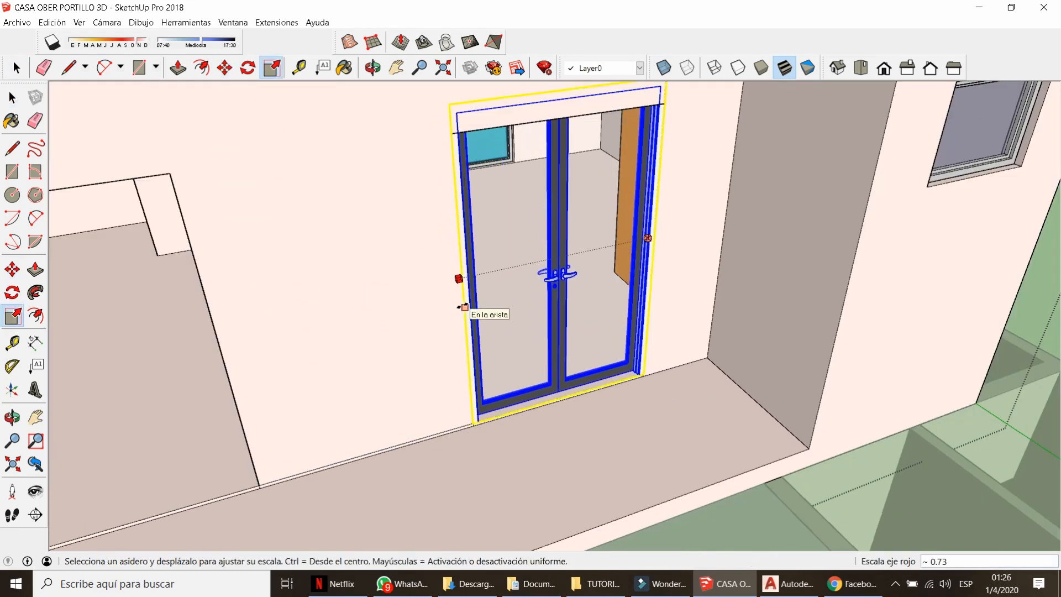
pyautogui.scroll(-10, 569, 356)
pyautogui.press('space')
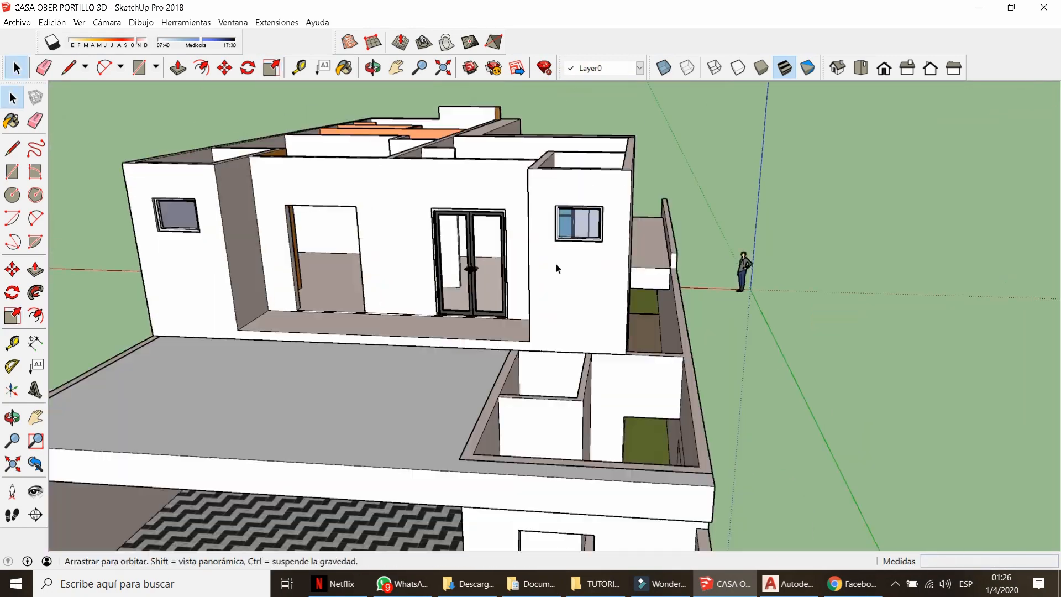
pyautogui.scroll(9, 444, 215)
pyautogui.moveTo(394, 194); pyautogui.dragTo(442, 178, button='middle')
pyautogui.scroll(-7, 442, 178)
pyautogui.moveTo(459, 221); pyautogui.dragTo(593, 381, button='middle')
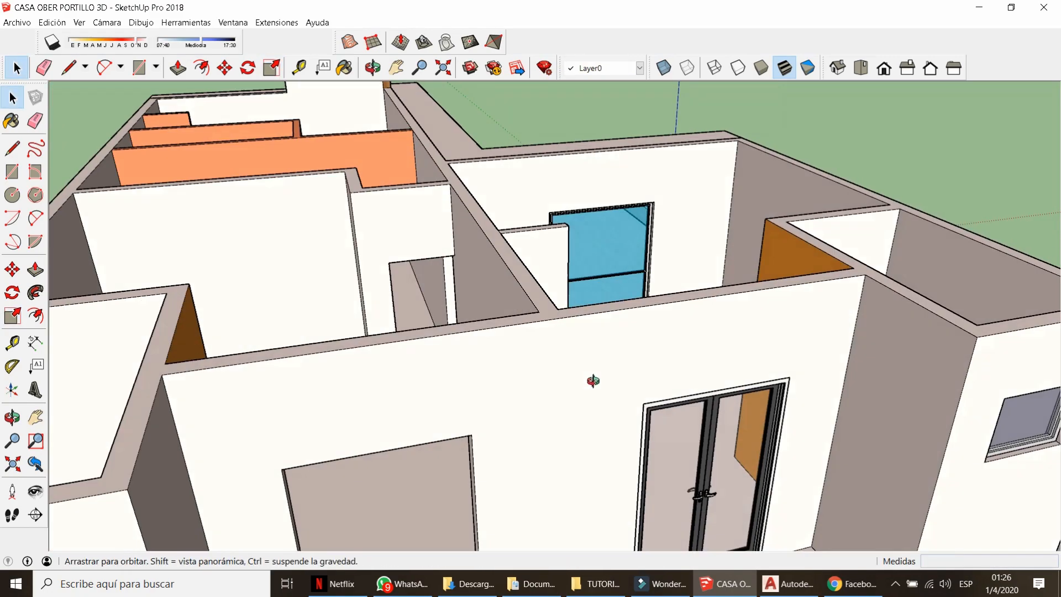
pyautogui.scroll(-5, 593, 381)
pyautogui.moveTo(663, 394); pyautogui.dragTo(786, 426, button='middle')
pyautogui.scroll(7, 768, 414)
# Copy the fitted double door 2.85 m across into the neighbouring opening.
pyautogui.click(761, 459)
pyautogui.scroll(4, 793, 497)
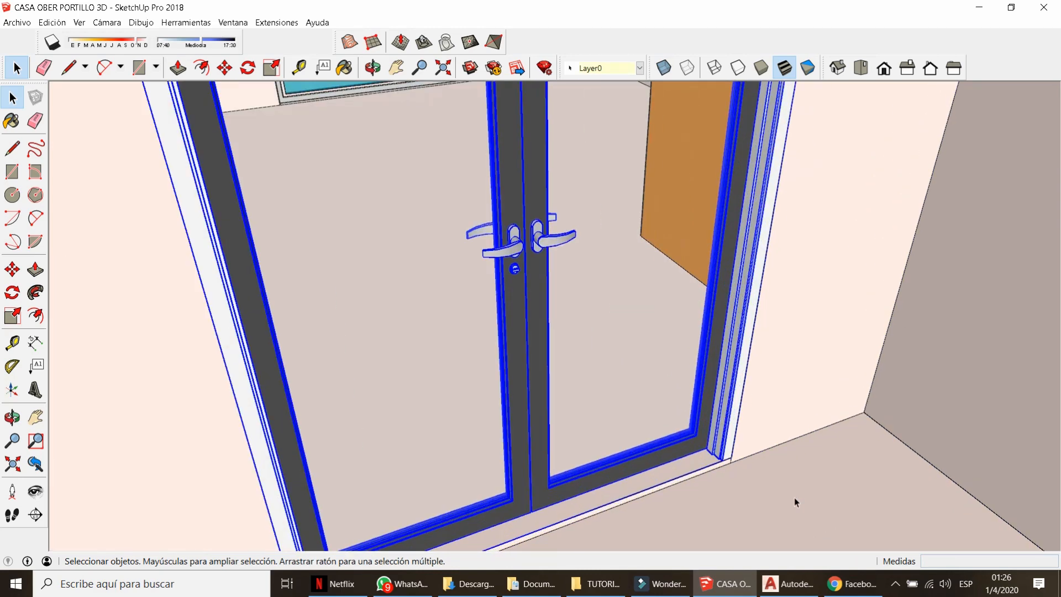
pyautogui.scroll(5, 773, 481)
pyautogui.press('m')
pyautogui.scroll(1, 735, 453)
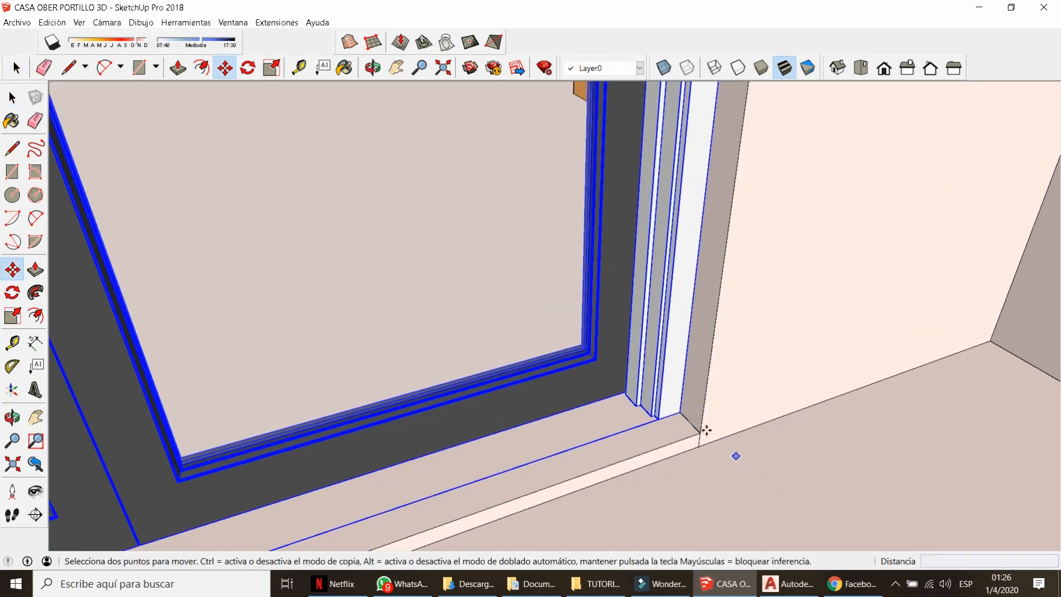
pyautogui.press('ctrl')
pyautogui.click(699, 433)
pyautogui.scroll(-8, 758, 265)
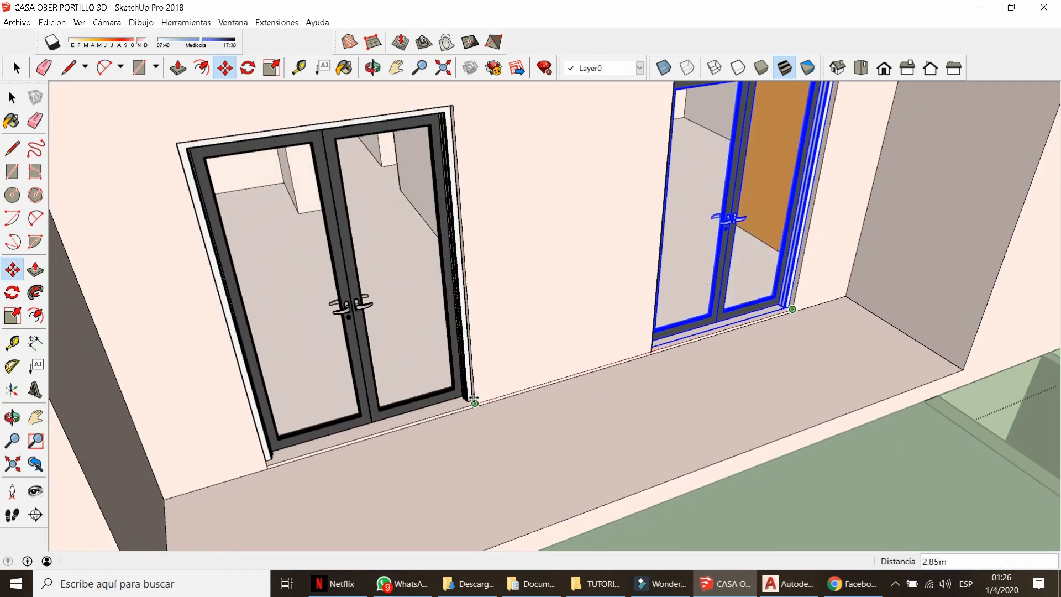
pyautogui.click(473, 399)
pyautogui.press('space')
pyautogui.press('e')
pyautogui.press('space')
pyautogui.scroll(-6, 502, 390)
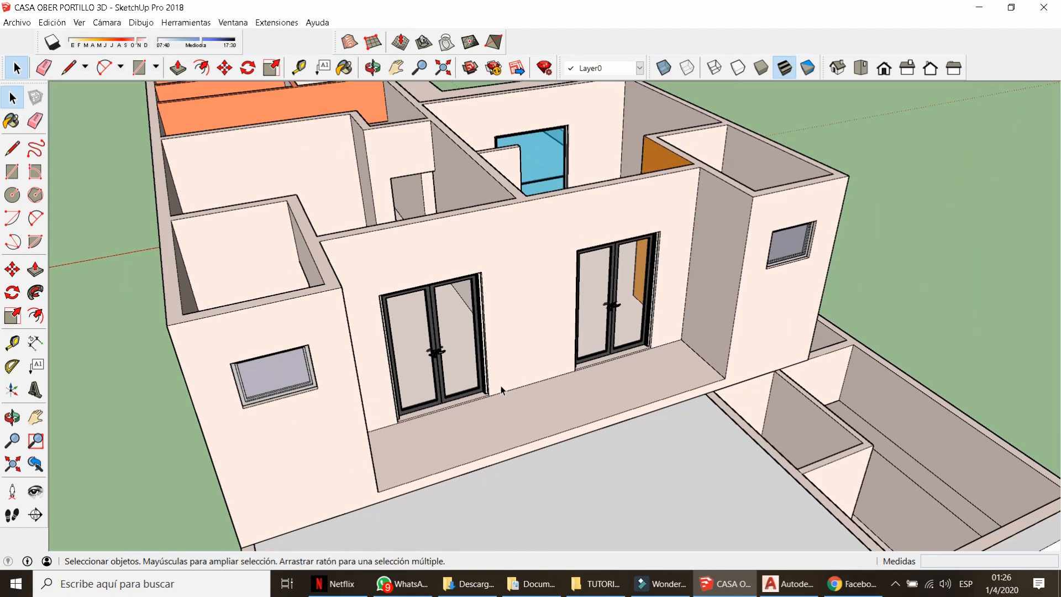
pyautogui.moveTo(501, 390); pyautogui.dragTo(590, 296, button='middle')
pyautogui.click(562, 241)
# From 3D Warehouse's GLASS DOOR results, download the Glass Door model directly into the house model.
pyautogui.doubleClick(562, 243)
pyautogui.click(563, 242)
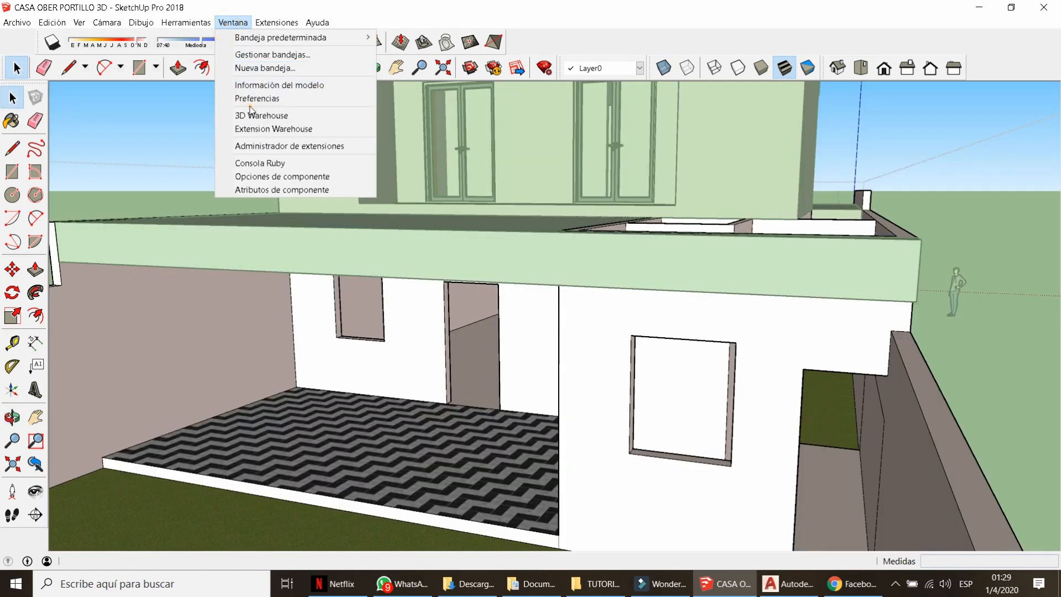
pyautogui.click(251, 113)
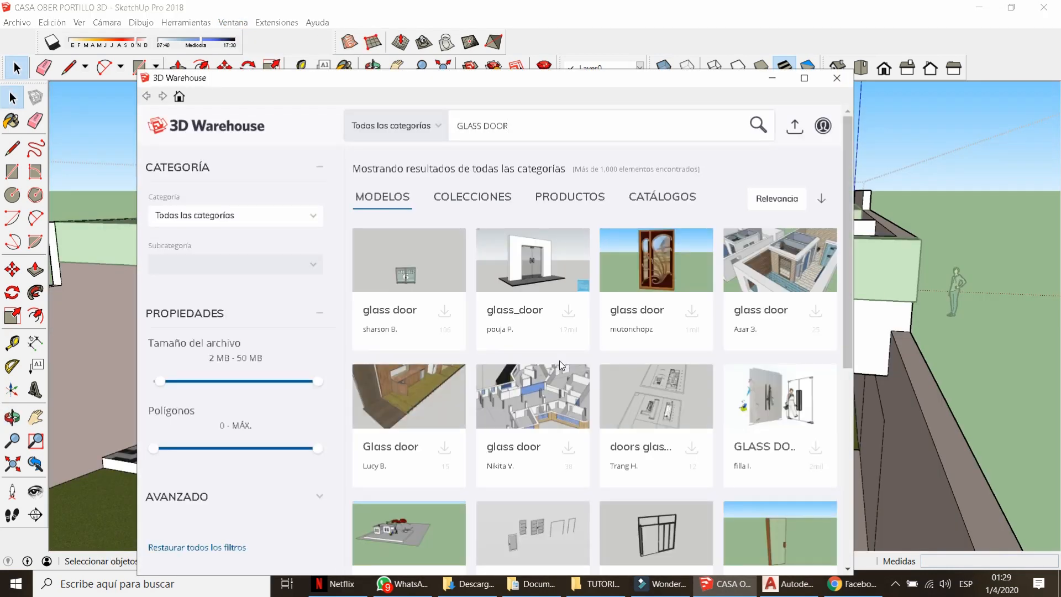
pyautogui.scroll(-5, 561, 365)
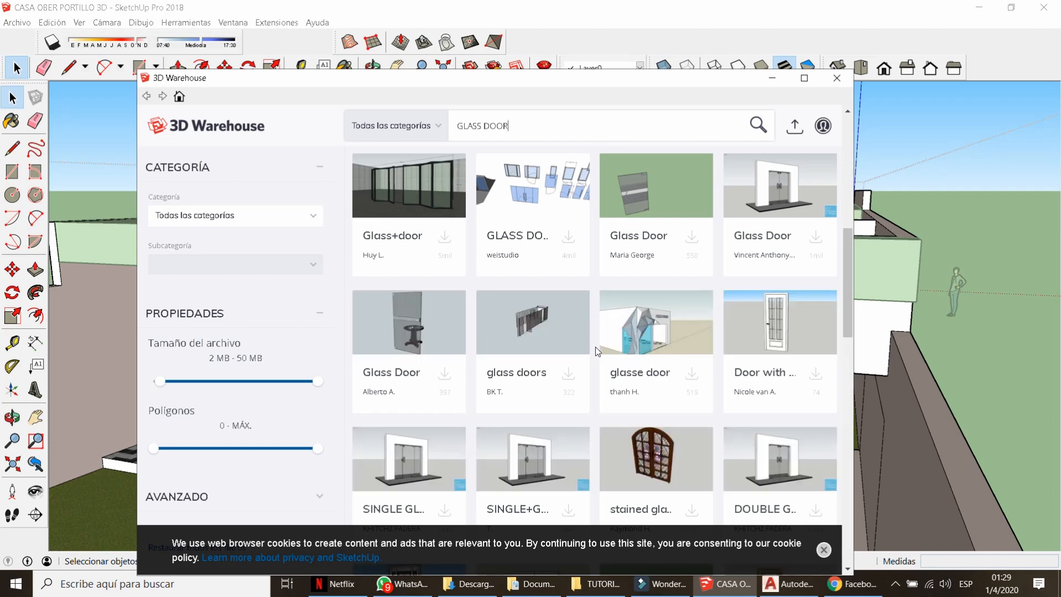
pyautogui.scroll(-6, 595, 349)
pyautogui.scroll(-15, 595, 352)
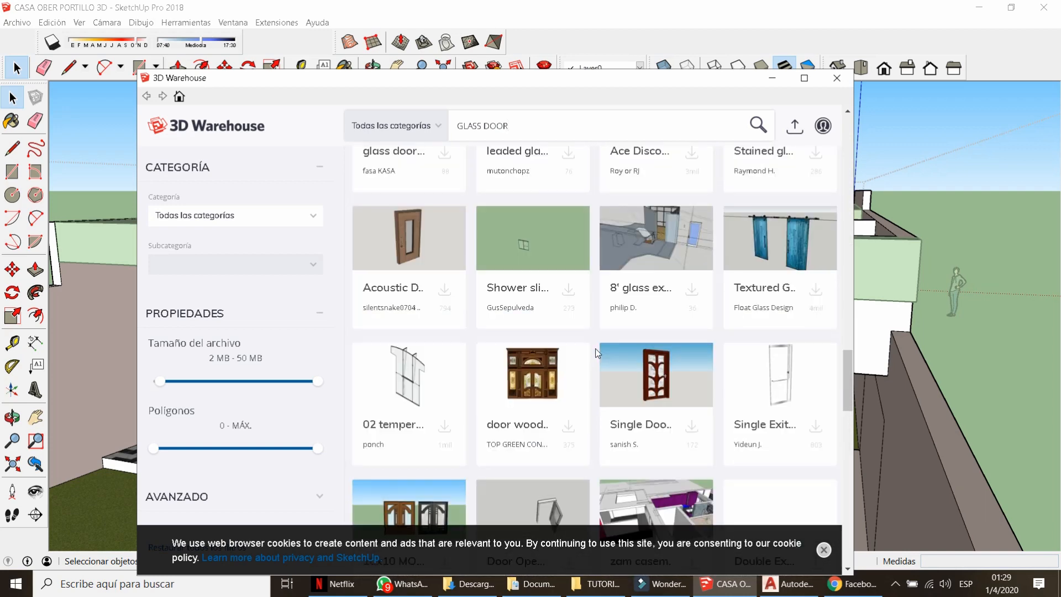
pyautogui.scroll(-3, 596, 354)
pyautogui.click(439, 226)
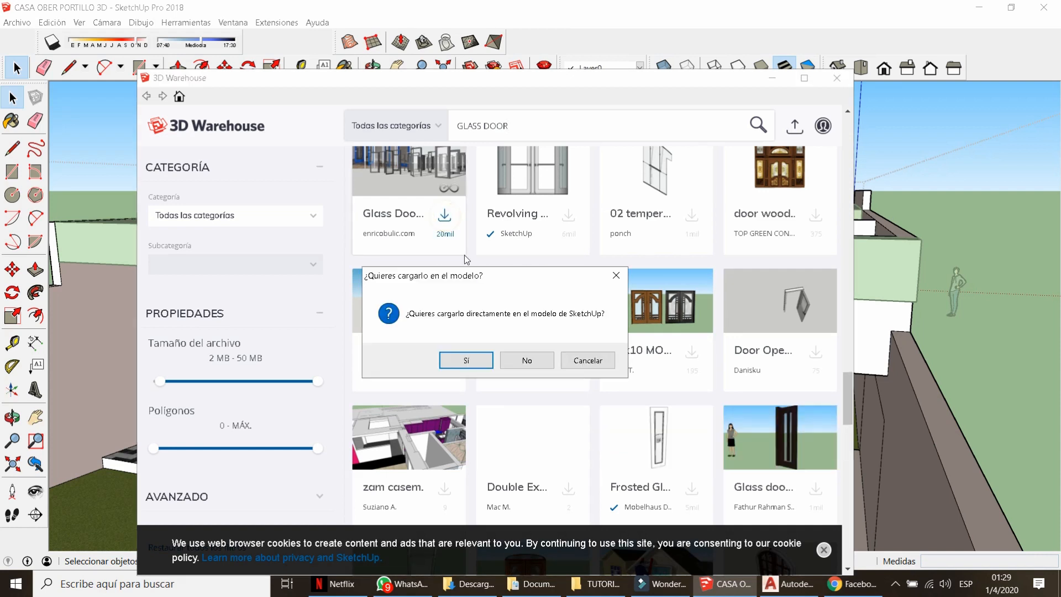
pyautogui.click(485, 358)
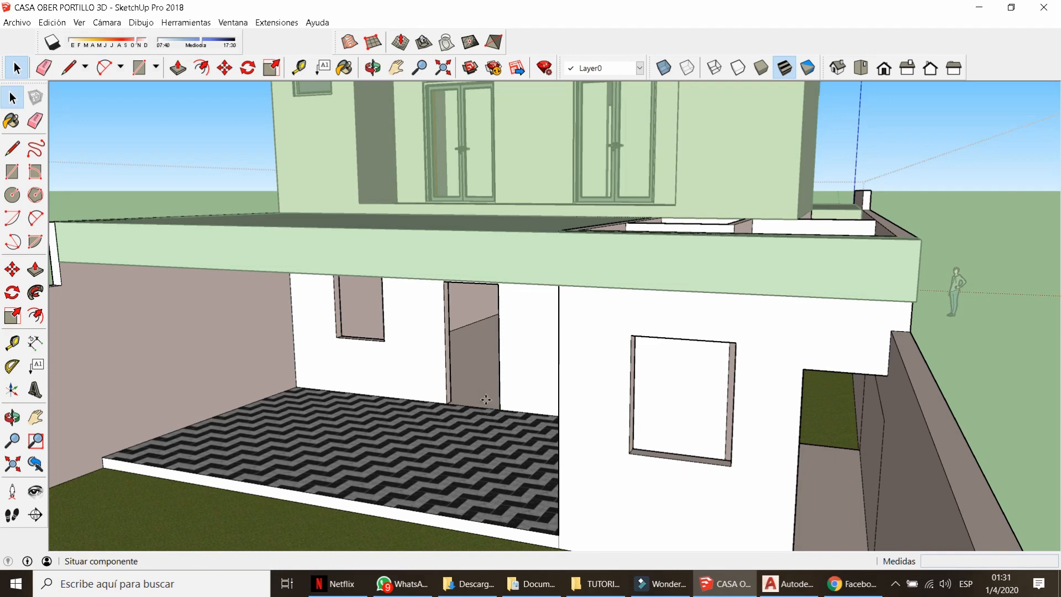
# Place the downloaded door set beside the house and delete all but one door inside its groups.
pyautogui.scroll(-7, 425, 363)
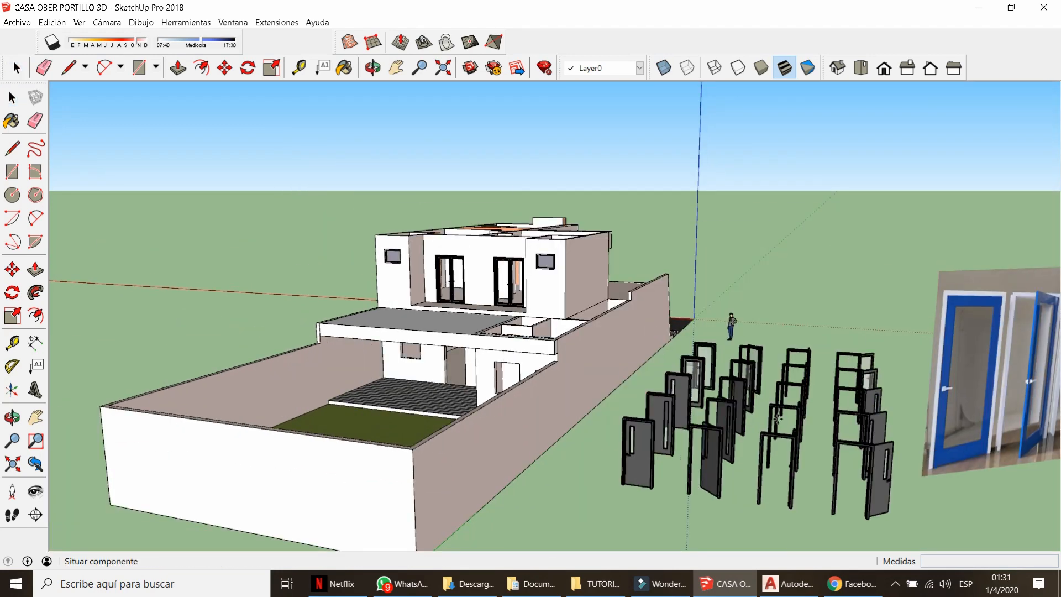
pyautogui.click(753, 311)
pyautogui.click(754, 311)
pyautogui.moveTo(754, 311); pyautogui.dragTo(821, 482, button='middle')
pyautogui.scroll(6, 812, 470)
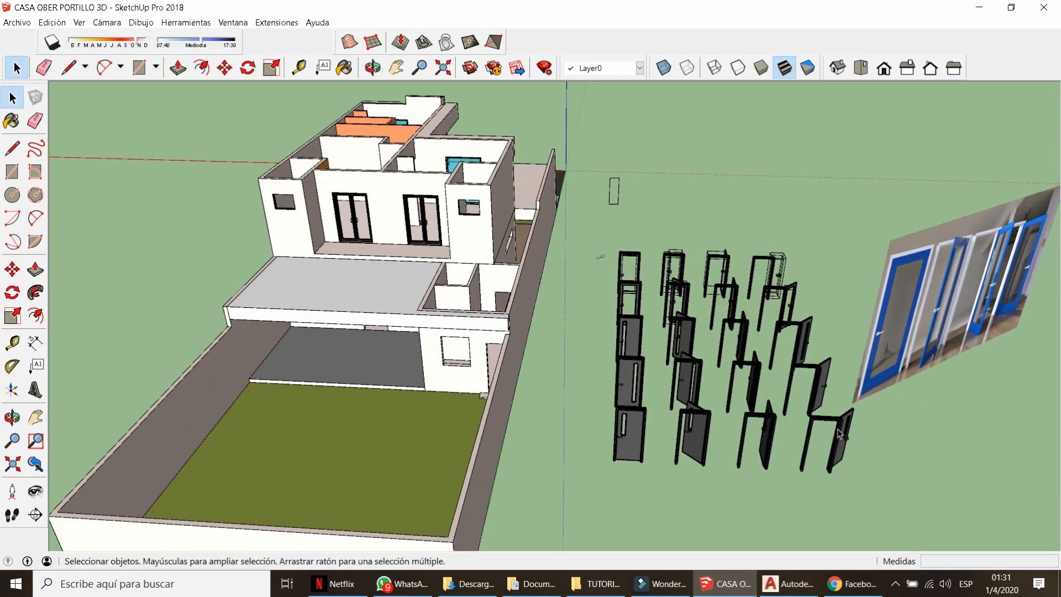
pyautogui.doubleClick(672, 309)
pyautogui.doubleClick(672, 308)
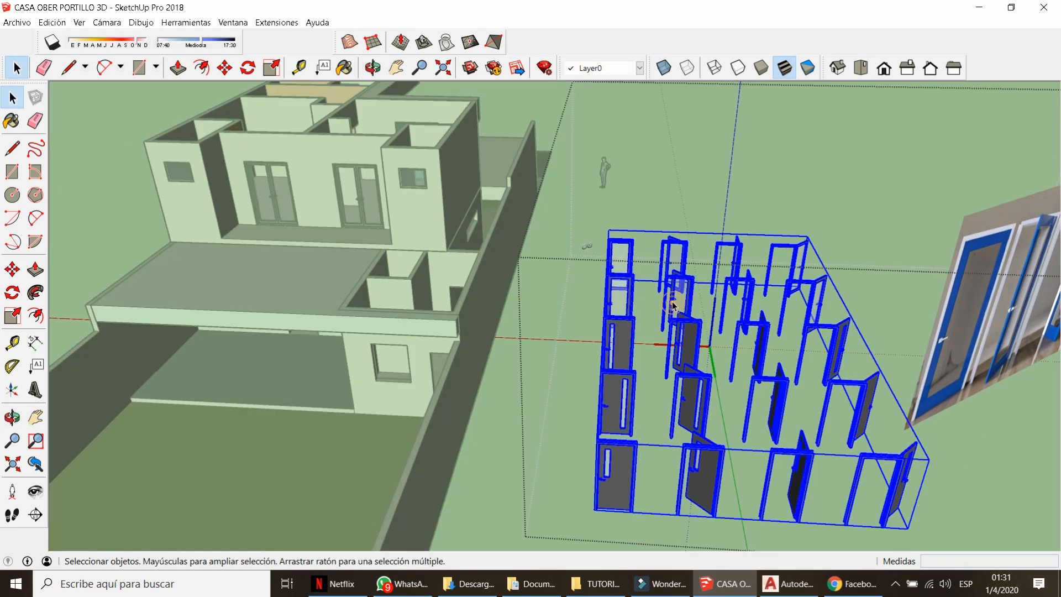
pyautogui.scroll(-3, 672, 308)
pyautogui.moveTo(873, 470); pyautogui.dragTo(665, 232)
pyautogui.moveTo(865, 484); pyautogui.dragTo(704, 396)
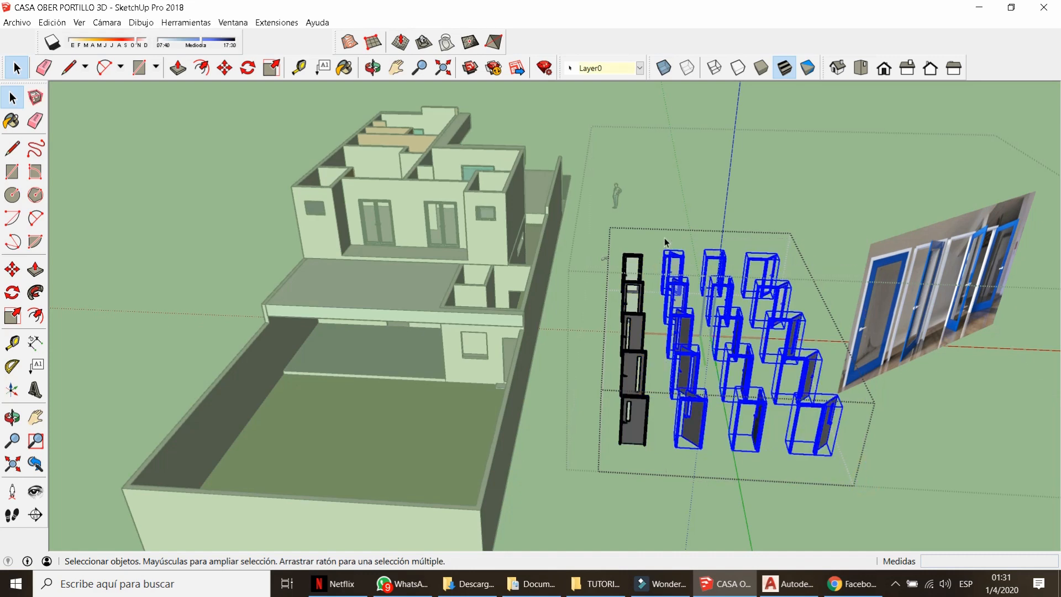
pyautogui.press('Delete')
pyautogui.moveTo(589, 327); pyautogui.dragTo(588, 303)
pyautogui.press('Delete')
# Delete the door photo panel and the small leftover object.
pyautogui.scroll(-2, 661, 349)
pyautogui.click(831, 424)
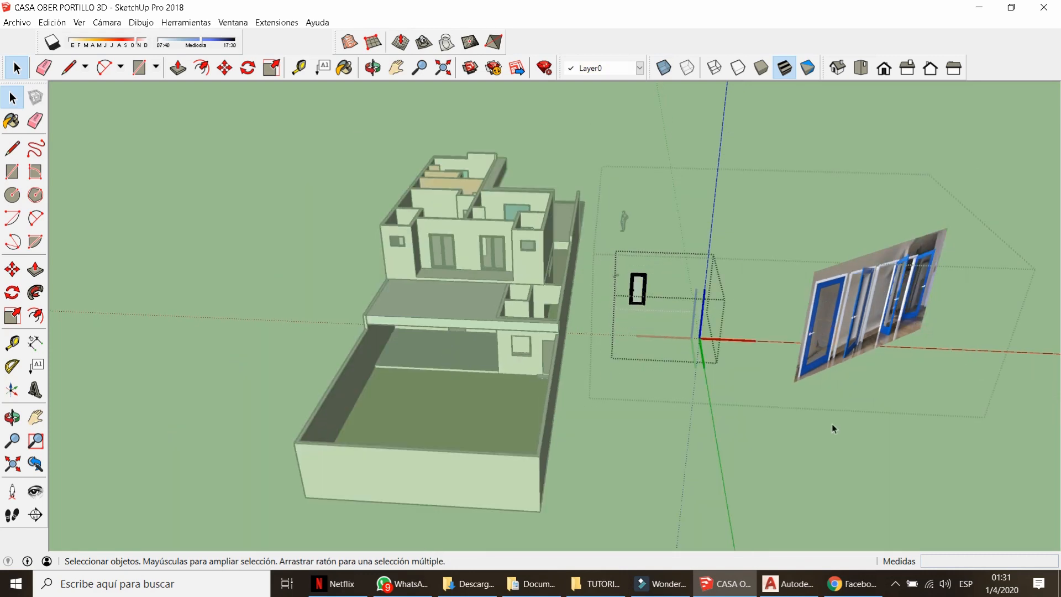
pyautogui.click(831, 424)
pyautogui.click(815, 331)
pyautogui.press('Delete')
pyautogui.scroll(3, 642, 288)
pyautogui.scroll(2, 643, 291)
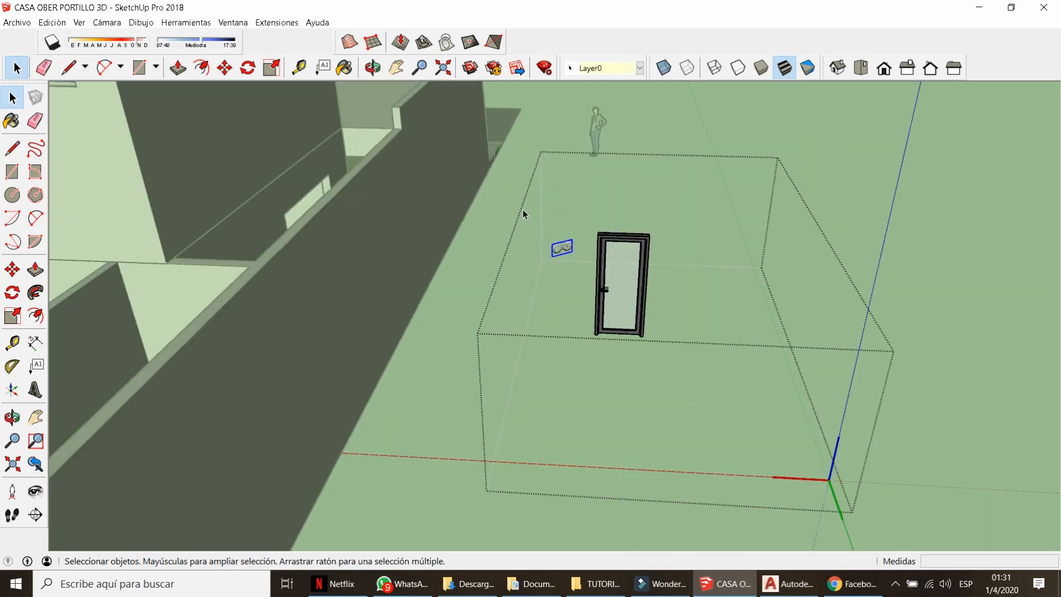
pyautogui.press('Delete')
# Move the single remaining door down and to the right toward the doorway.
pyautogui.press('m')
pyautogui.click(611, 370)
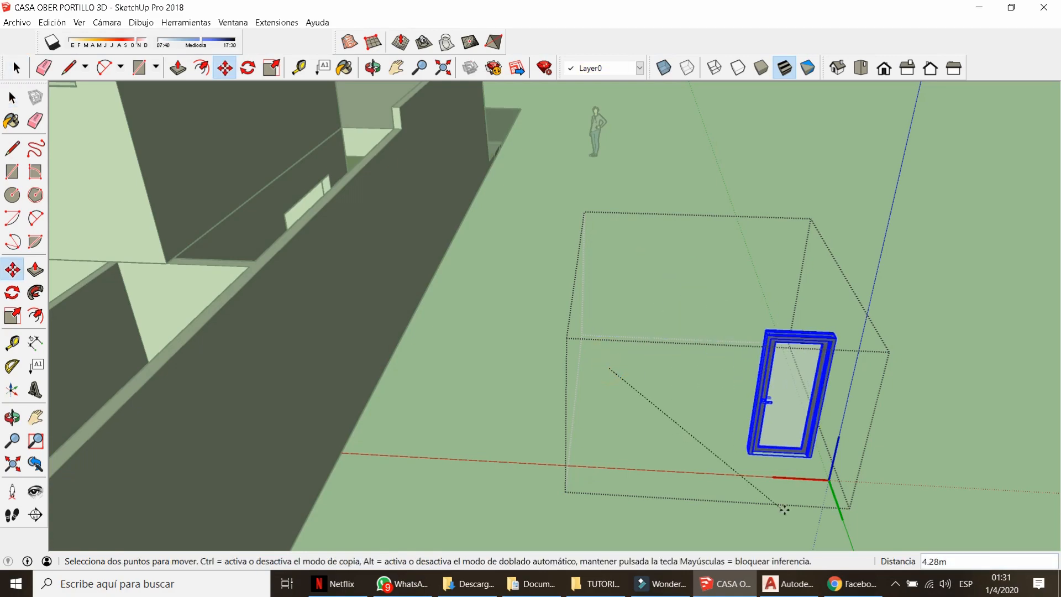
pyautogui.click(791, 514)
pyautogui.press('space')
pyautogui.click(794, 512)
pyautogui.scroll(6, 817, 463)
pyautogui.scroll(2, 827, 464)
pyautogui.click(828, 470)
pyautogui.press('m')
pyautogui.click(829, 516)
pyautogui.scroll(-12, 765, 343)
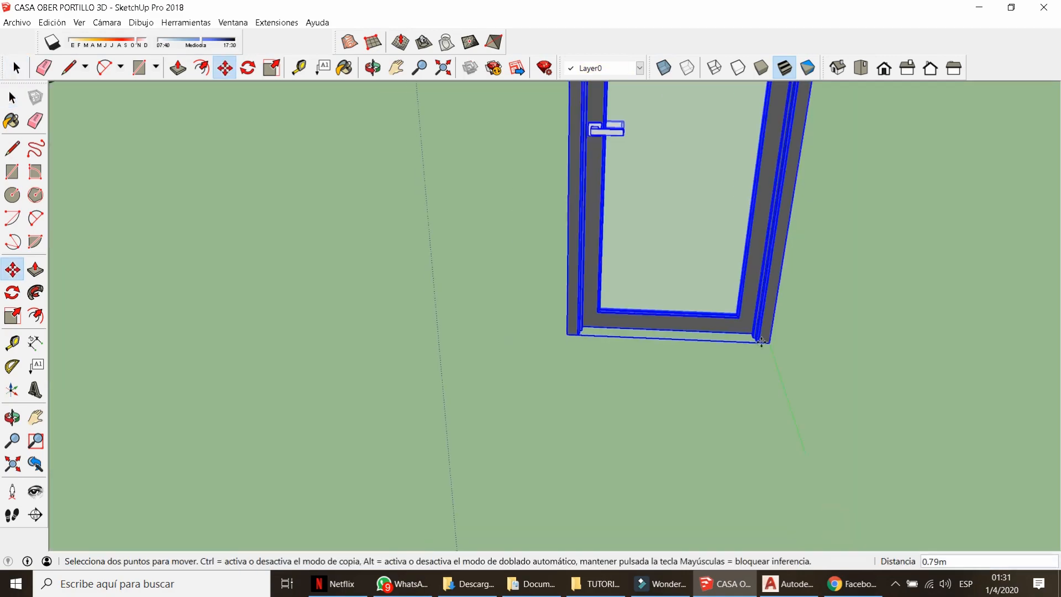
pyautogui.scroll(10, 438, 394)
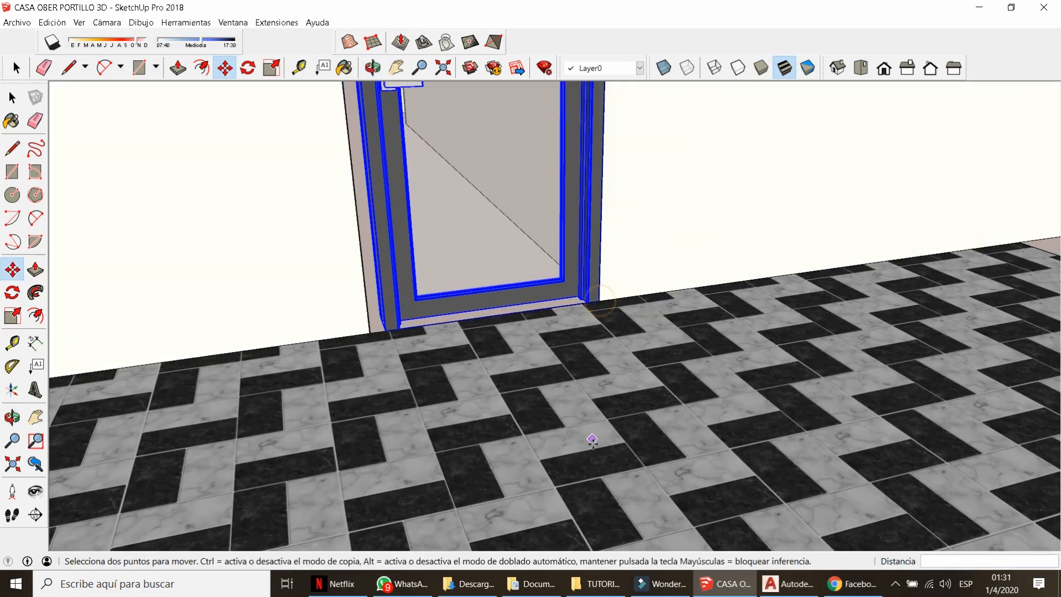
pyautogui.scroll(-3, 592, 441)
# Reopen the group and set the door's corner against the interior doorway corner.
pyautogui.moveTo(593, 440); pyautogui.dragTo(624, 365, button='middle')
pyautogui.press('s')
pyautogui.scroll(1, 480, 265)
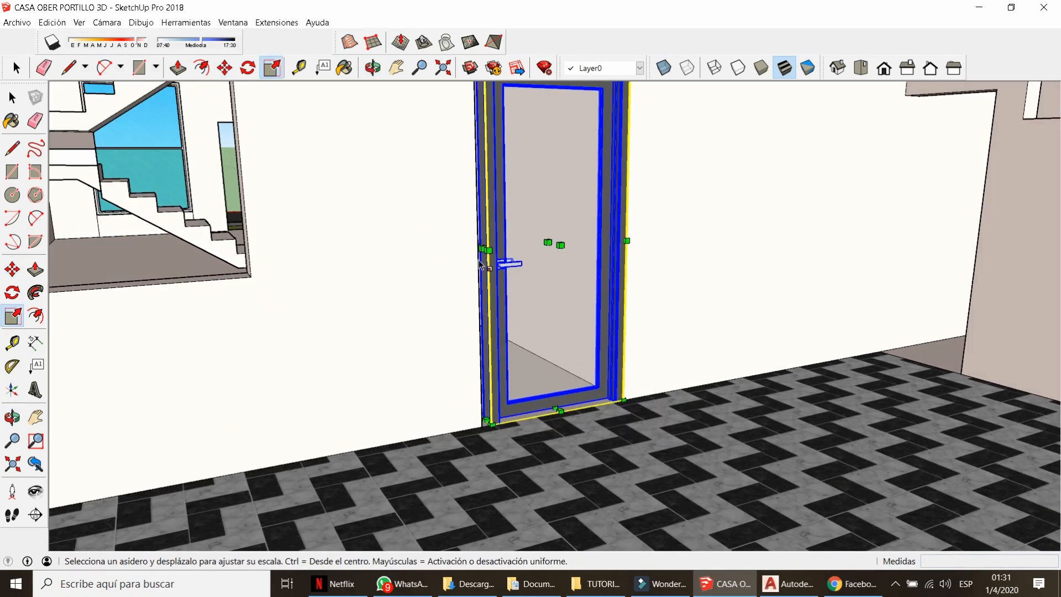
pyautogui.press('Delete')
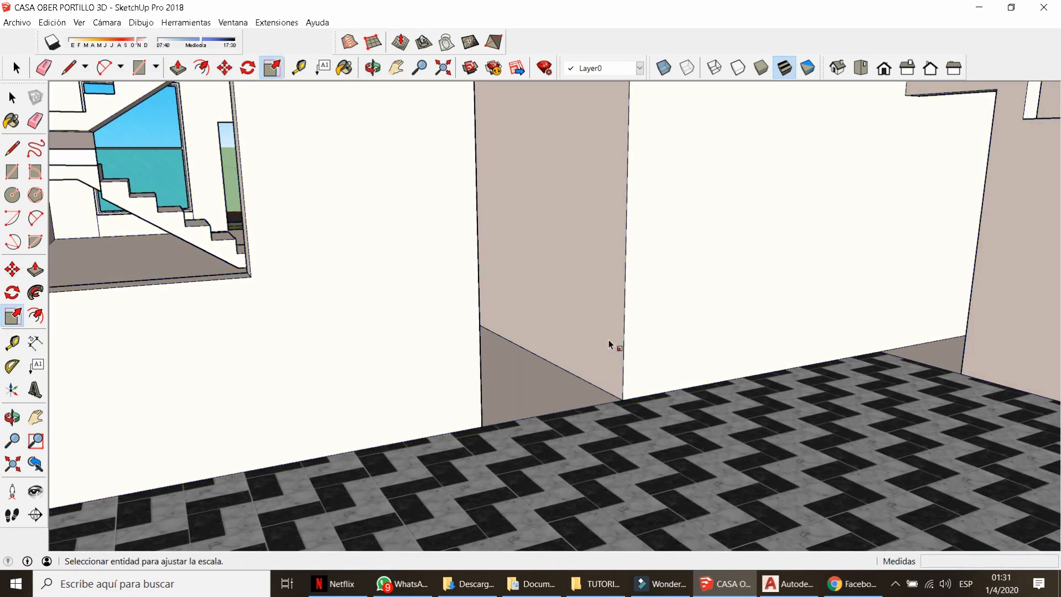
pyautogui.scroll(-8, 589, 350)
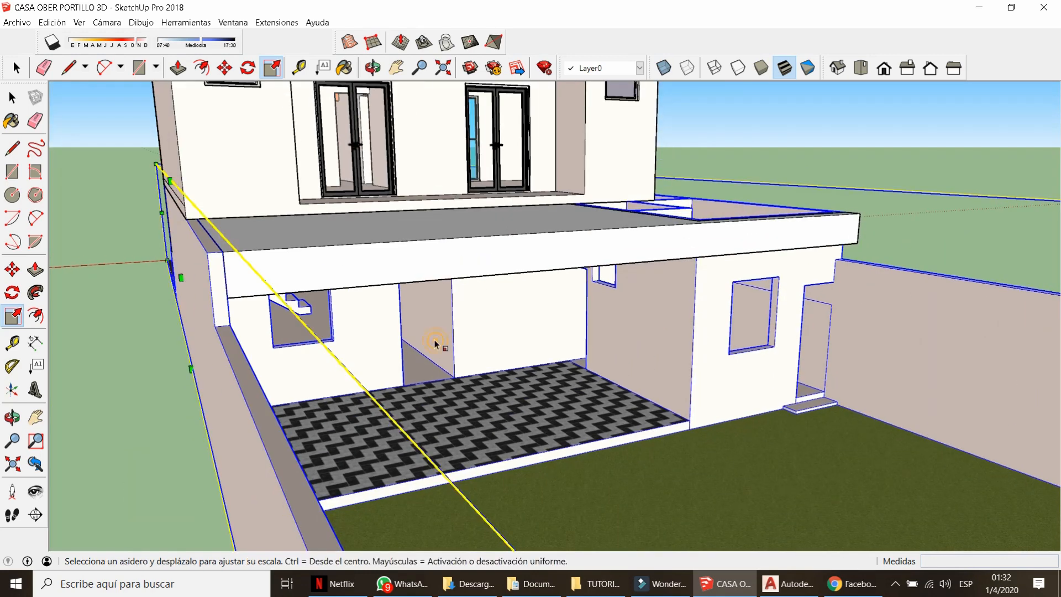
pyautogui.press('space')
pyautogui.doubleClick(437, 344)
pyautogui.press('m')
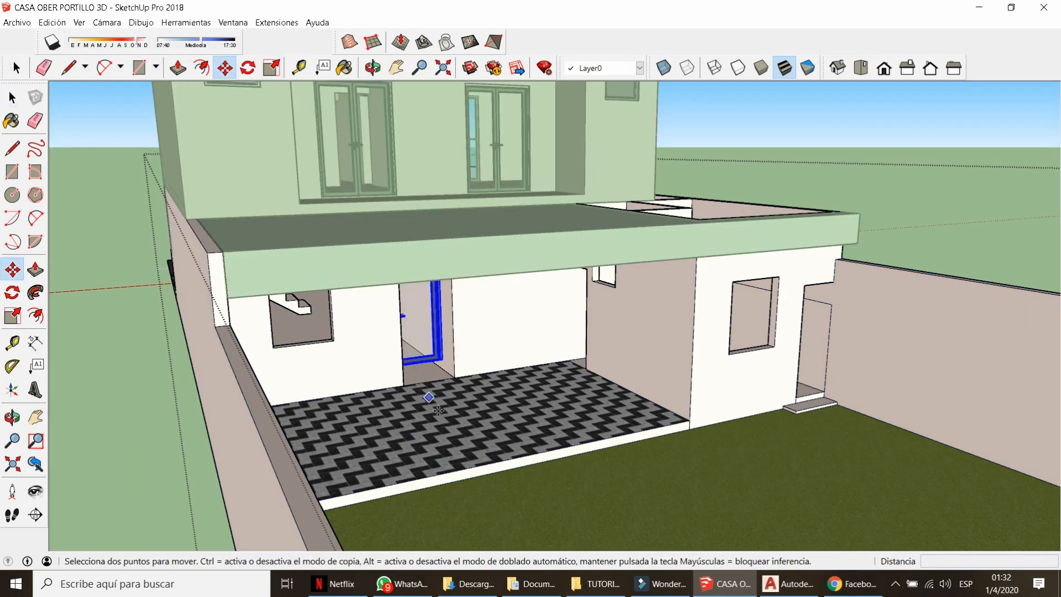
pyautogui.scroll(6, 439, 368)
pyautogui.click(449, 371)
pyautogui.click(422, 370)
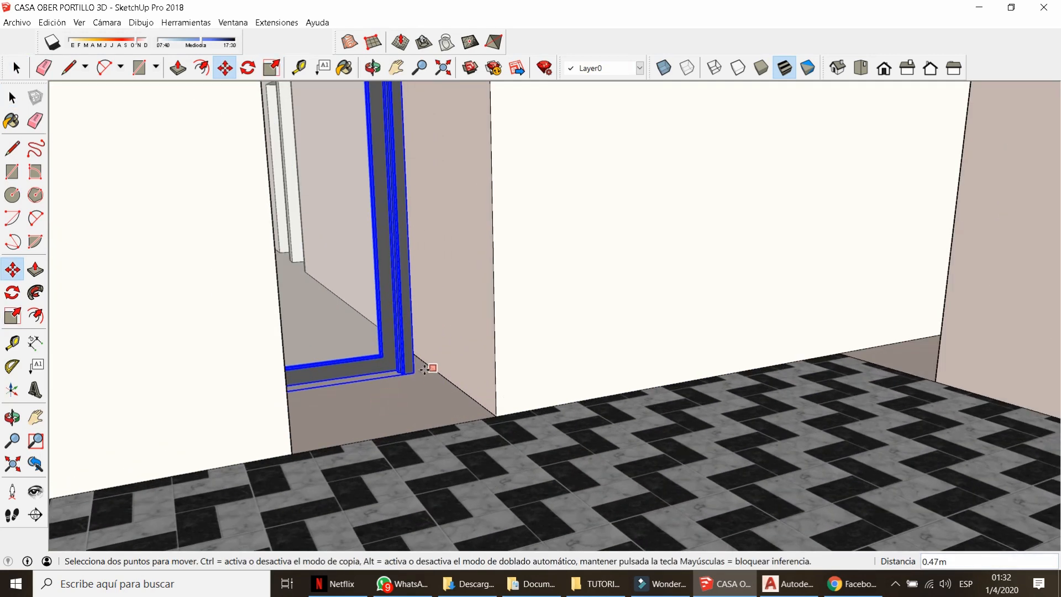
pyautogui.click(415, 373)
pyautogui.click(459, 388)
# Scale the door vertically to match the doorway height.
pyautogui.scroll(-5, 459, 388)
pyautogui.press('s')
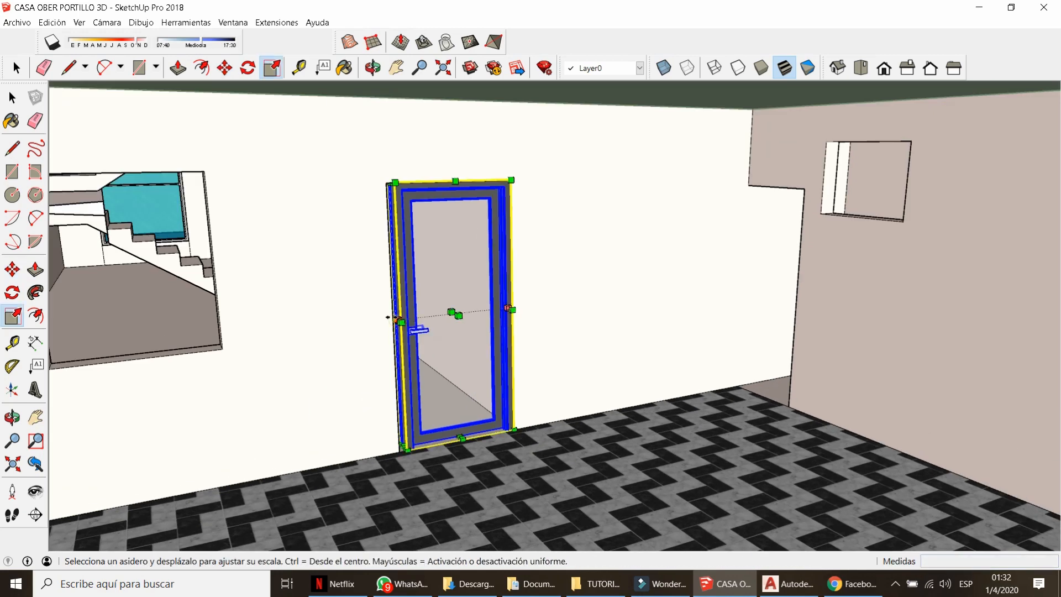
pyautogui.scroll(3, 433, 213)
pyautogui.moveTo(434, 212); pyautogui.dragTo(532, 185, button='middle')
pyautogui.click(435, 194)
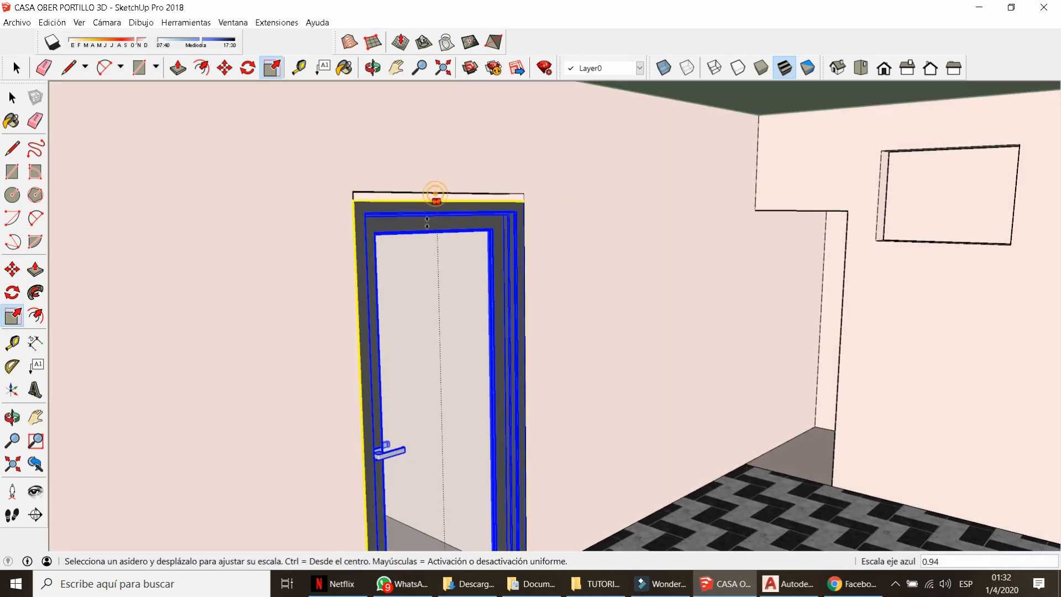
pyautogui.click(396, 194)
pyautogui.scroll(-3, 486, 214)
# Move the resized door into its opening and orbit out to view the whole house.
pyautogui.press('m')
pyautogui.click(632, 496)
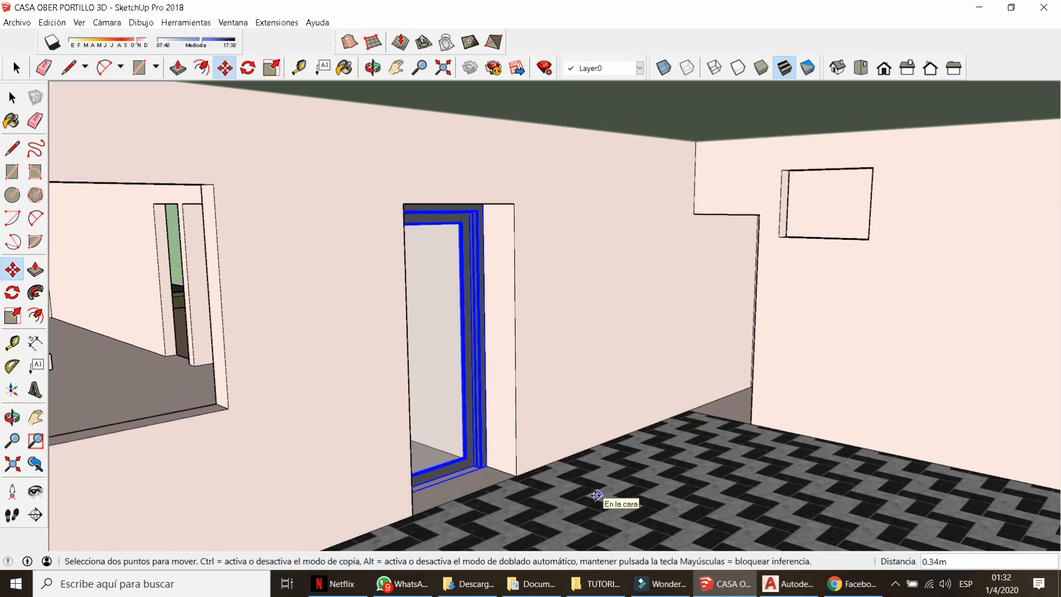
pyautogui.click(602, 485)
pyautogui.moveTo(602, 484); pyautogui.dragTo(549, 451, button='middle')
pyautogui.scroll(-5, 413, 325)
pyautogui.press('space')
pyautogui.moveTo(596, 342); pyautogui.dragTo(415, 409, button='middle')
pyautogui.scroll(-5, 506, 398)
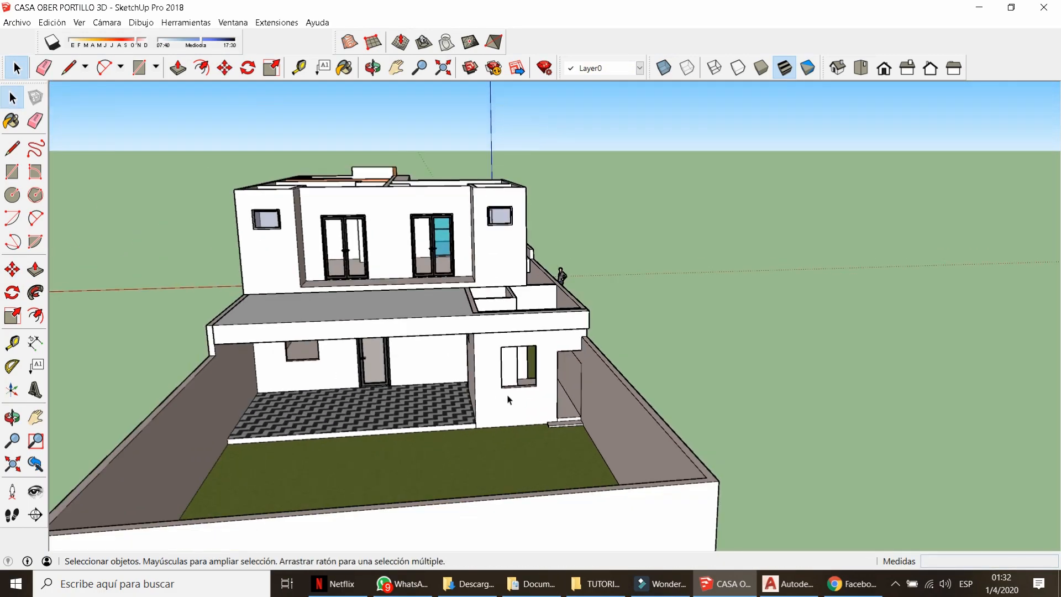
pyautogui.moveTo(387, 293)
pyautogui.mouseDown(button='middle')
pyautogui.moveTo(439, 276)
pyautogui.moveTo(296, 280)
pyautogui.moveTo(436, 348)
pyautogui.moveTo(892, 343)
pyautogui.mouseUp(button='middle')
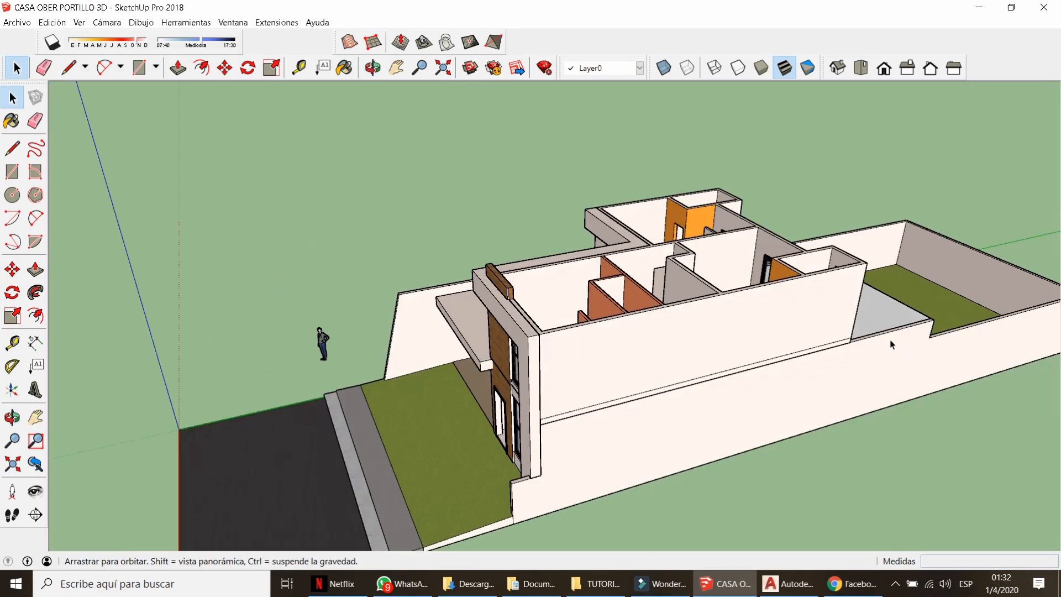
# Copy the upper-floor window and paste it into the lower-floor group on the grass.
pyautogui.moveTo(431, 342); pyautogui.dragTo(638, 352, button='middle')
pyautogui.scroll(2, 639, 351)
pyautogui.doubleClick(638, 351)
pyautogui.click(639, 351)
pyautogui.moveTo(722, 327); pyautogui.dragTo(429, 290, button='middle')
pyautogui.press('Escape')
pyautogui.scroll(-5, 429, 290)
pyautogui.scroll(4, 685, 490)
pyautogui.doubleClick(601, 499)
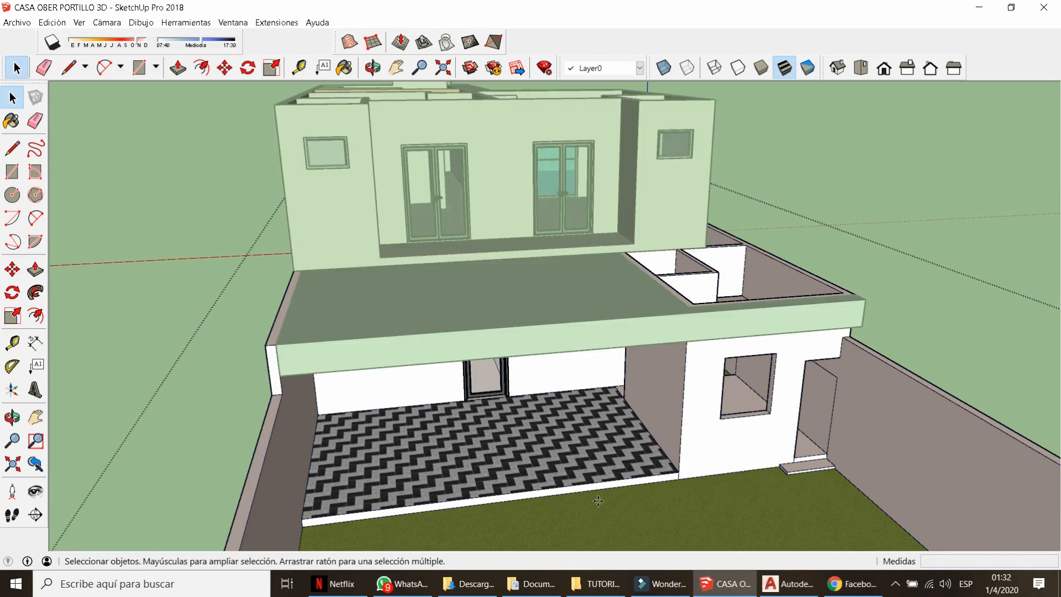
pyautogui.hotkey('ctrl', 'v')
pyautogui.click(579, 529)
pyautogui.scroll(-2, 520, 441)
# Rotate the pasted window 180 degrees, redoing the rotation once.
pyautogui.press('q')
pyautogui.moveTo(522, 309)
pyautogui.mouseDown(button='middle')
pyautogui.moveTo(523, 358)
pyautogui.moveTo(520, 294)
pyautogui.mouseUp(button='middle')
pyautogui.scroll(-2, 519, 293)
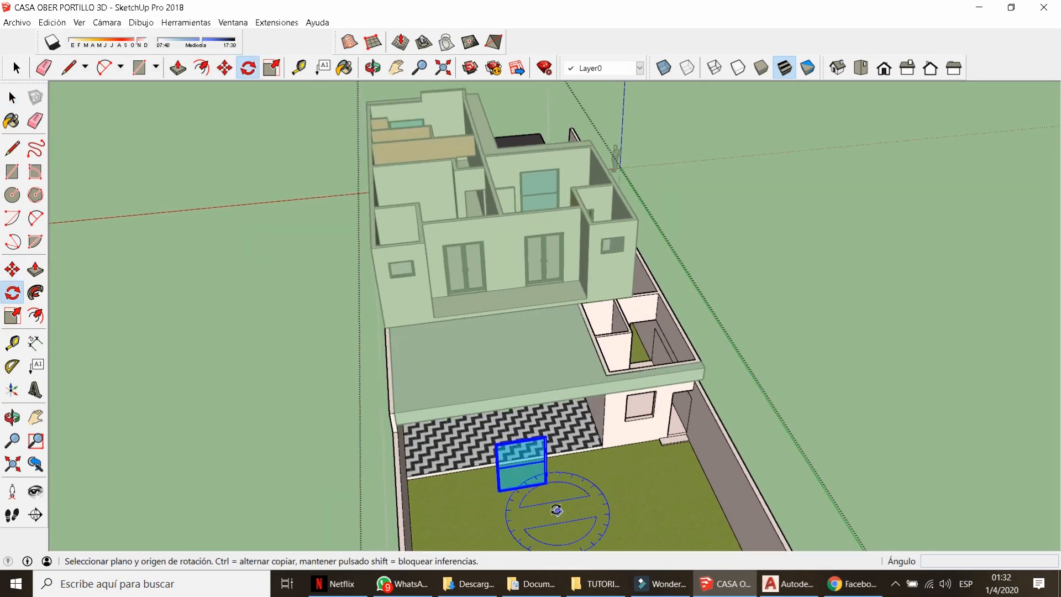
pyautogui.scroll(2, 556, 509)
pyautogui.click(556, 508)
pyautogui.click(576, 506)
pyautogui.click(544, 511)
pyautogui.moveTo(543, 512); pyautogui.dragTo(616, 446, button='middle')
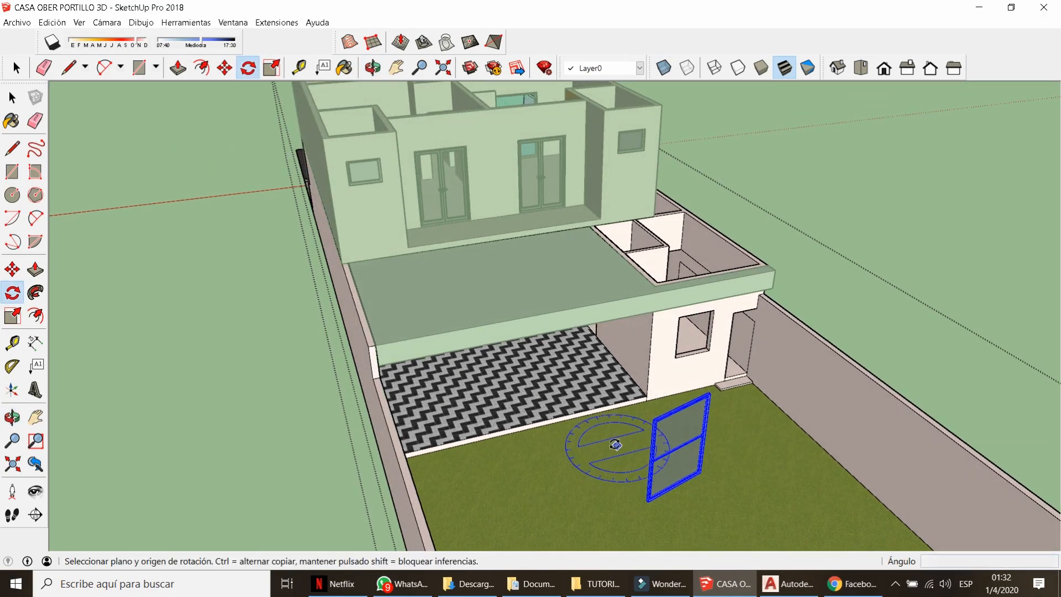
pyautogui.hotkey('ctrl', 'z')
pyautogui.click(605, 474)
pyautogui.click(621, 469)
pyautogui.click(586, 479)
pyautogui.scroll(7, 615, 509)
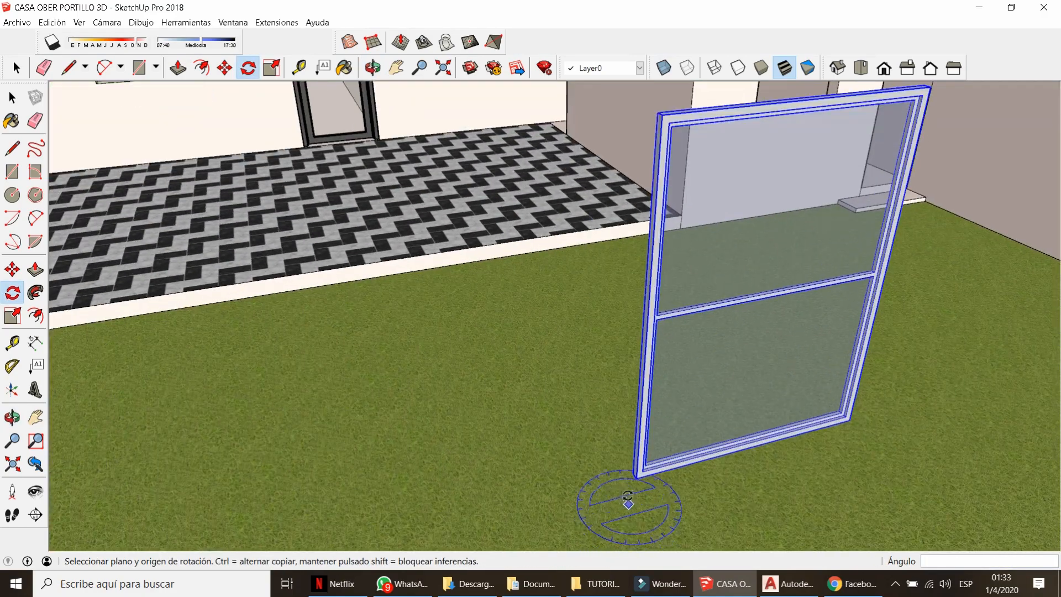
# Shift the window 0.1 m and drop it into the back wall opening.
pyautogui.press('m')
pyautogui.click(640, 473)
pyautogui.write('0.1')
pyautogui.press('Return')
pyautogui.scroll(-5, 730, 428)
pyautogui.moveTo(713, 431); pyautogui.dragTo(670, 416, button='middle')
pyautogui.scroll(7, 362, 178)
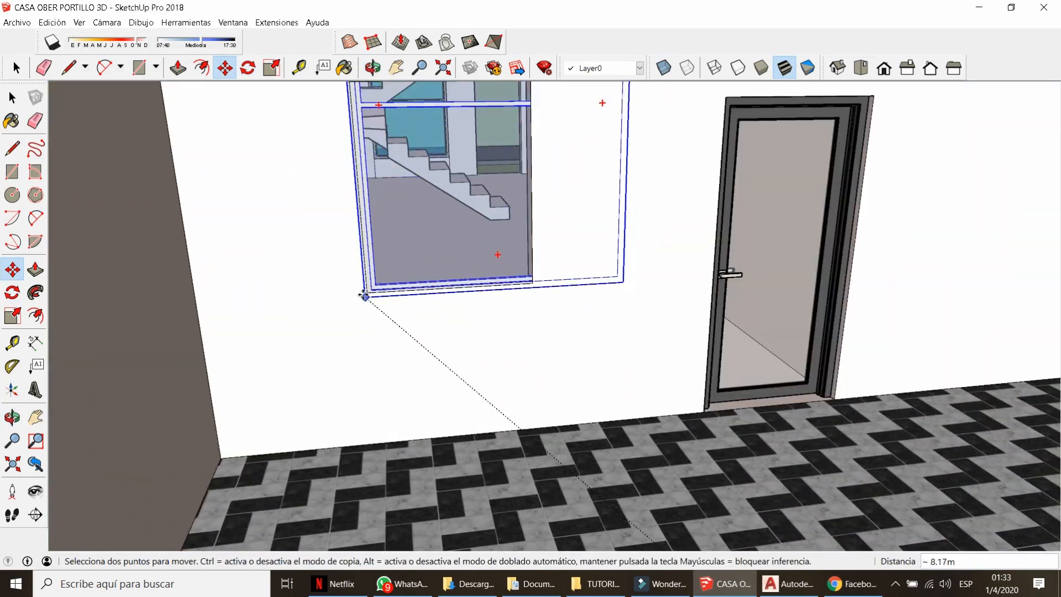
pyautogui.click(367, 286)
pyautogui.scroll(2, 369, 293)
# Snap the window's corner onto the corner of the wall opening.
pyautogui.press('space')
pyautogui.click(374, 280)
pyautogui.scroll(3, 371, 280)
pyautogui.press('m')
pyautogui.click(354, 289)
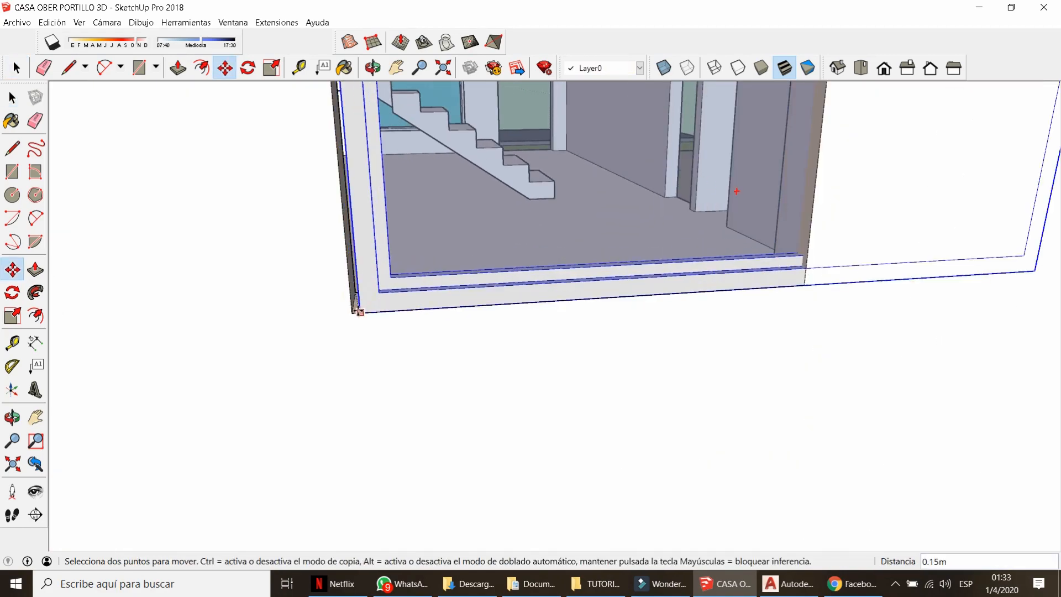
pyautogui.click(355, 316)
pyautogui.scroll(-1, 355, 316)
pyautogui.scroll(-5, 355, 316)
pyautogui.moveTo(351, 294); pyautogui.dragTo(374, 207, button='middle')
pyautogui.press('space')
# Open the window for editing and view it in back elevation.
pyautogui.doubleClick(374, 204)
pyautogui.click(930, 68)
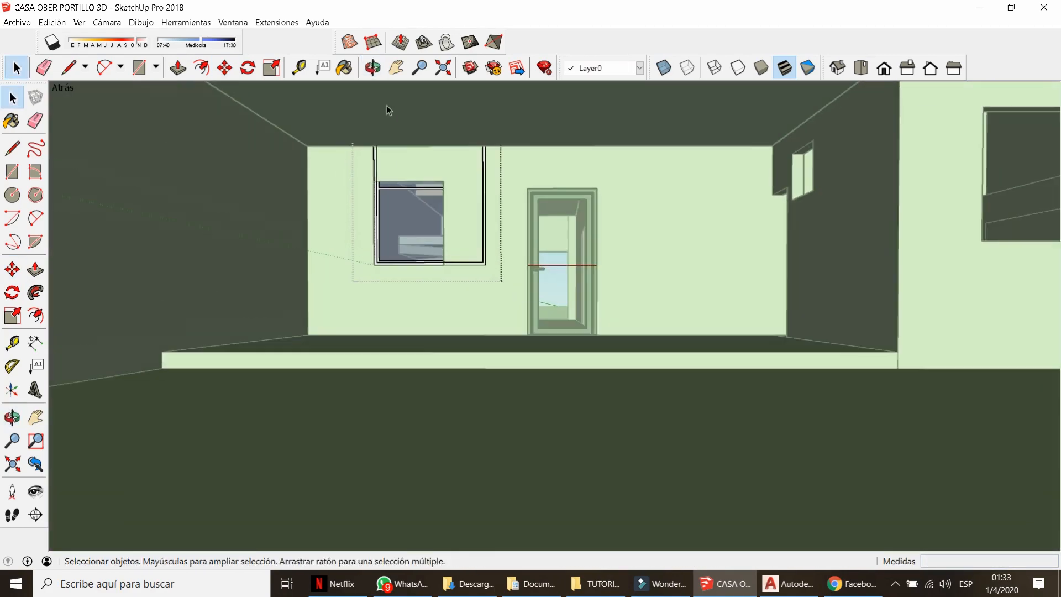
pyautogui.scroll(3, 388, 108)
pyautogui.press('k')
pyautogui.press('k')
pyautogui.press('l')
# Narrow the window by moving its right side 0.6 m.
pyautogui.press('m')
pyautogui.click(559, 203)
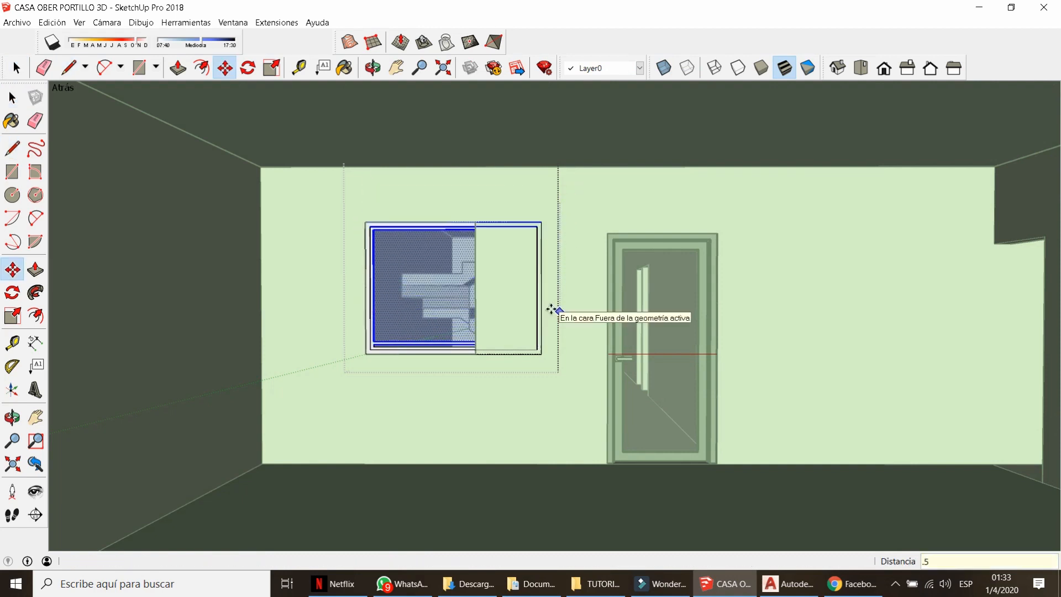
pyautogui.press('space')
pyautogui.press('m')
pyautogui.press('Return')
pyautogui.press('space')
pyautogui.moveTo(454, 195); pyautogui.dragTo(578, 374)
pyautogui.press('m')
pyautogui.click(579, 404)
pyautogui.write('.6')
pyautogui.press('Return')
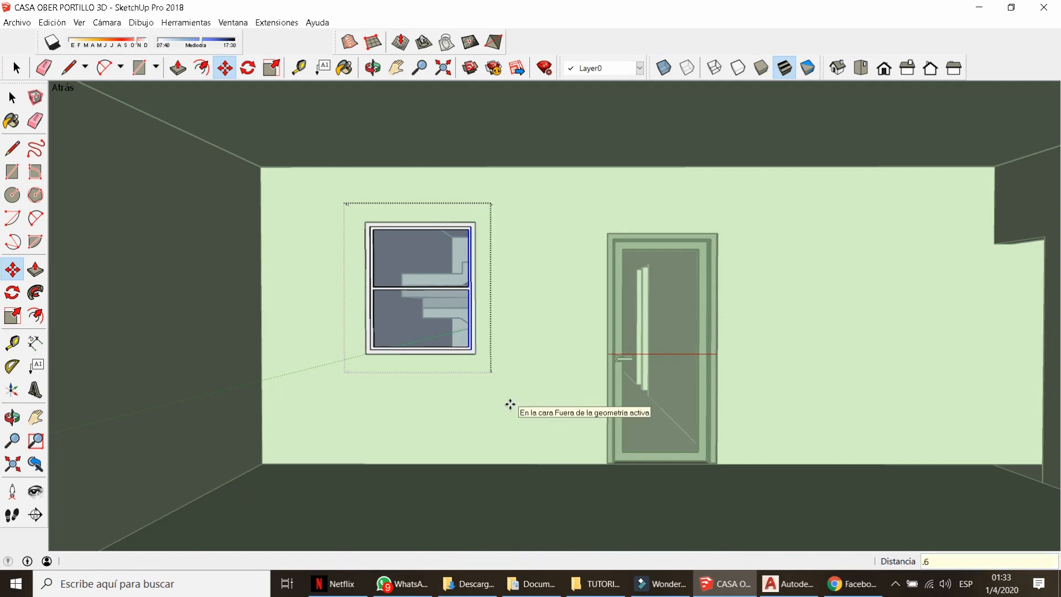
# Finish editing and select the narrowed window.
pyautogui.scroll(-4, 438, 297)
pyautogui.moveTo(438, 297); pyautogui.dragTo(469, 366, button='middle')
pyautogui.scroll(-4, 587, 468)
pyautogui.scroll(-3, 355, 230)
pyautogui.press('h')
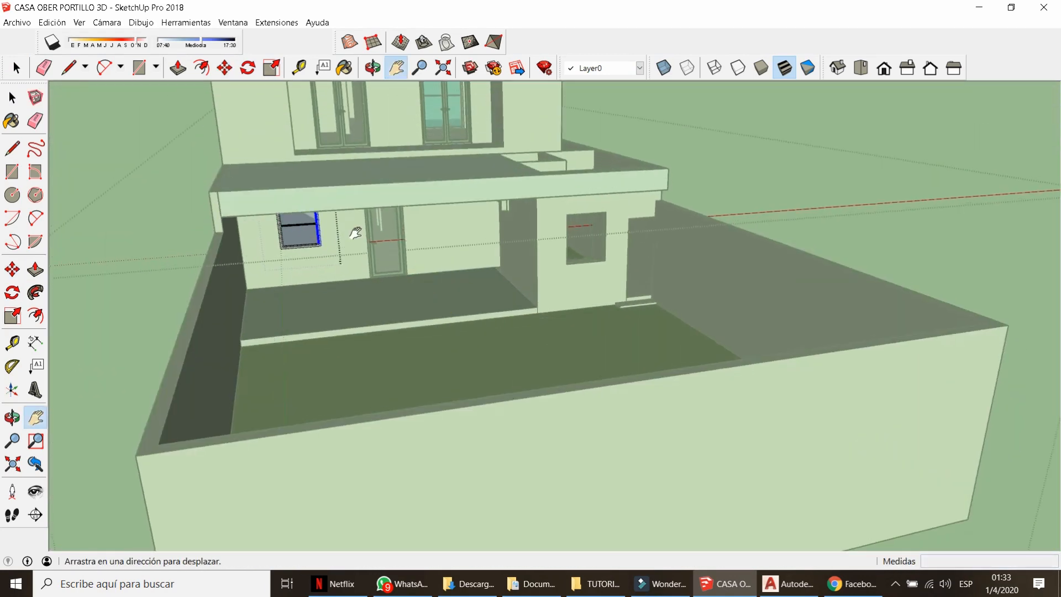
pyautogui.press('space')
pyautogui.scroll(5, 308, 265)
pyautogui.moveTo(308, 265); pyautogui.dragTo(374, 272, button='middle')
pyautogui.click(309, 272)
pyautogui.scroll(8, 374, 272)
# Copy the narrowed window into the right wall opening.
pyautogui.press('m')
pyautogui.click(321, 311)
pyautogui.press('ctrl')
pyautogui.scroll(-5, 315, 309)
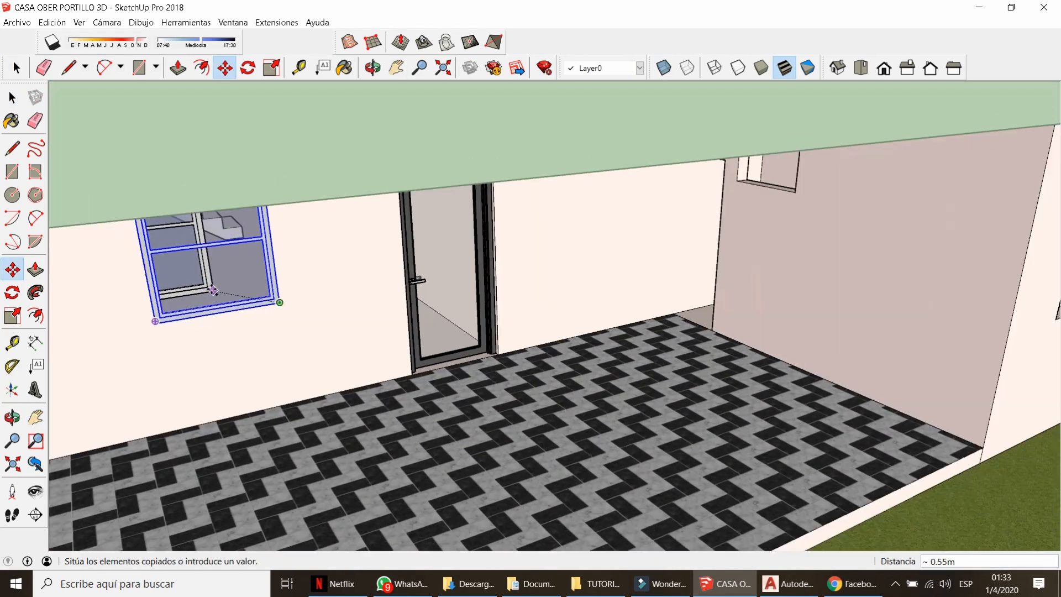
pyautogui.moveTo(310, 301); pyautogui.dragTo(248, 321, button='middle')
pyautogui.scroll(2, 671, 258)
pyautogui.click(690, 329)
# Start another move-copy of the window from its corner.
pyautogui.scroll(-1, 716, 291)
pyautogui.press('space')
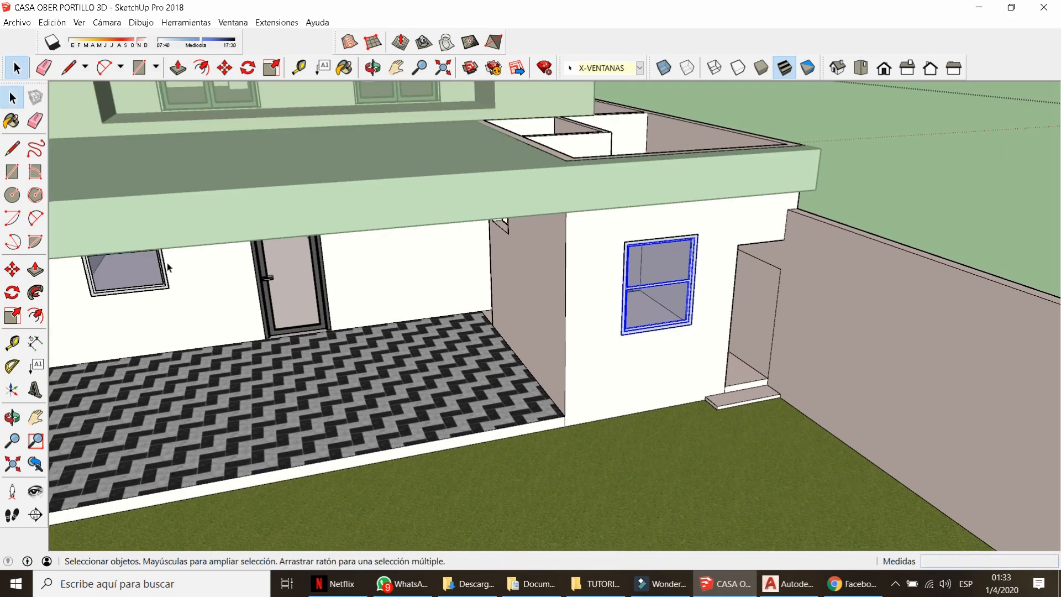
pyautogui.press('m')
pyautogui.press('space')
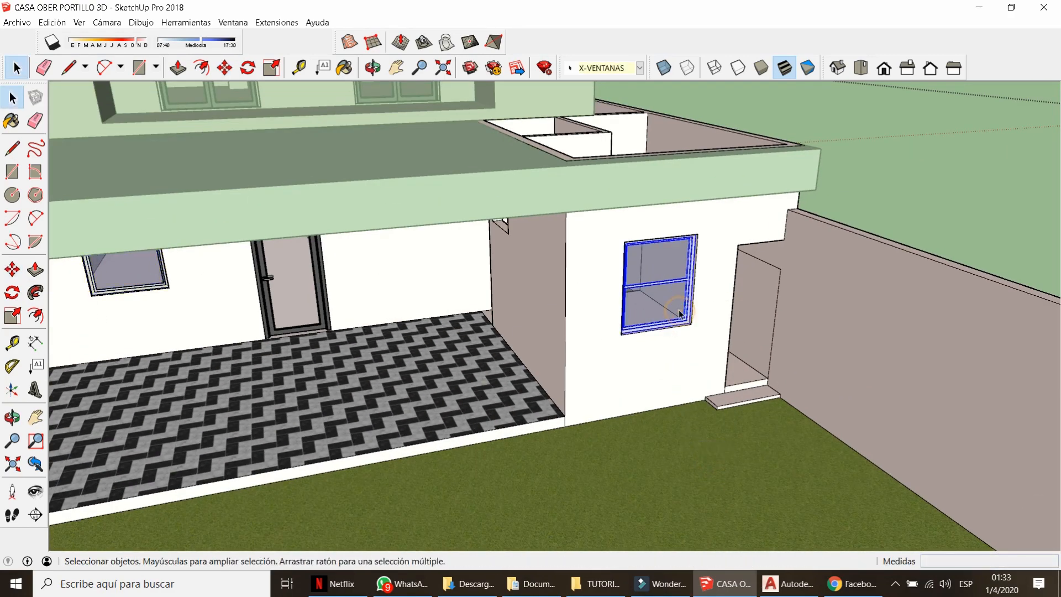
pyautogui.press('m')
pyautogui.click(670, 448)
pyautogui.press('ctrl')
# Drop the window copy on the patio and rotate it to face the side wall.
pyautogui.click(432, 498)
pyautogui.scroll(3, 354, 295)
pyautogui.click(12, 292)
pyautogui.click(461, 447)
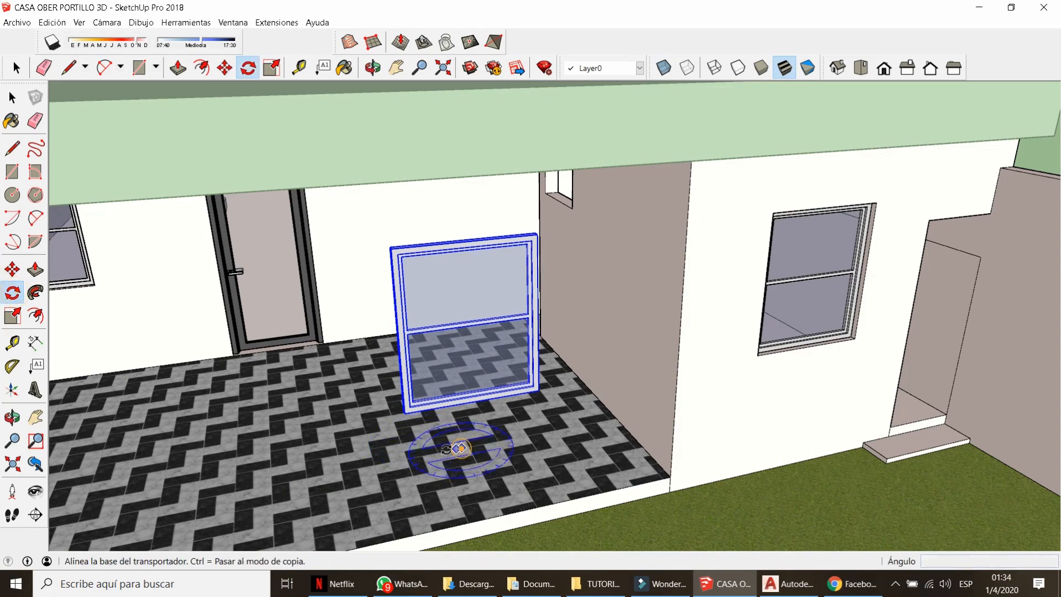
pyautogui.click(438, 452)
pyautogui.click(447, 420)
# Move the window so its bottom corner sits at the small opening's lower corner.
pyautogui.moveTo(446, 420); pyautogui.dragTo(512, 313, button='middle')
pyautogui.scroll(3, 522, 295)
pyautogui.press('m')
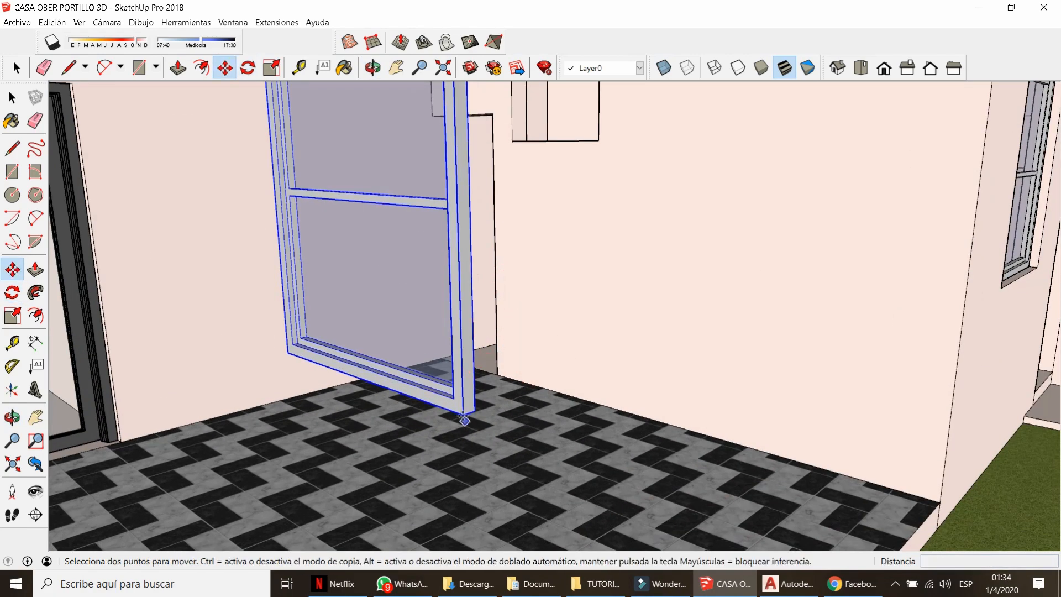
pyautogui.click(466, 420)
pyautogui.scroll(-1, 476, 344)
pyautogui.click(576, 185)
pyautogui.moveTo(575, 185); pyautogui.dragTo(613, 221, button='middle')
pyautogui.scroll(2, 614, 220)
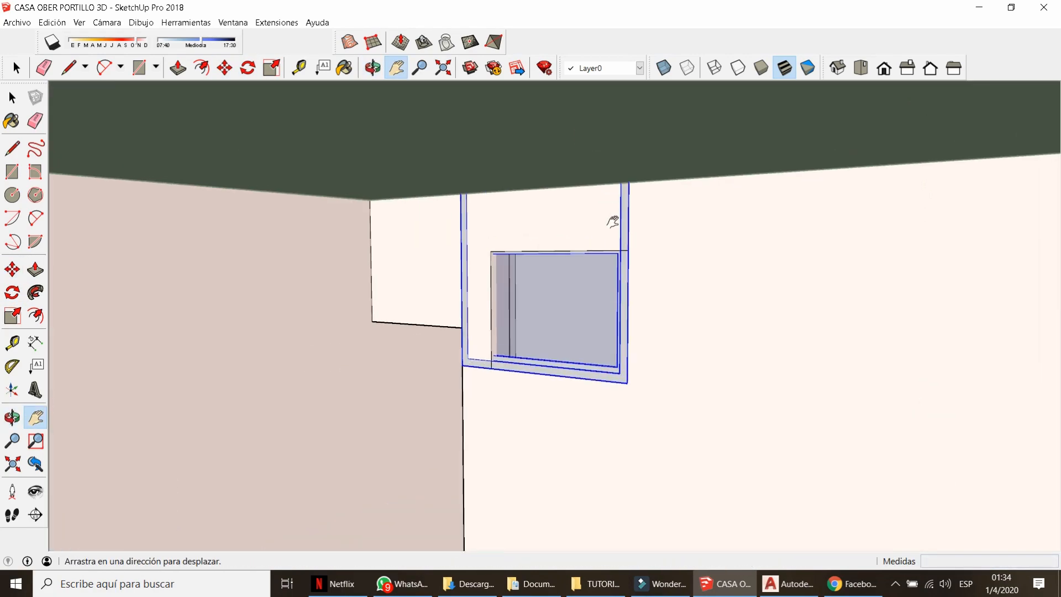
# Edit the window copy and lower its upper sash edges 0.3 m.
pyautogui.press('space')
pyautogui.doubleClick(617, 232)
pyautogui.press('k')
pyautogui.click(569, 238)
pyautogui.scroll(-2, 569, 237)
pyautogui.moveTo(454, 100); pyautogui.dragTo(638, 243)
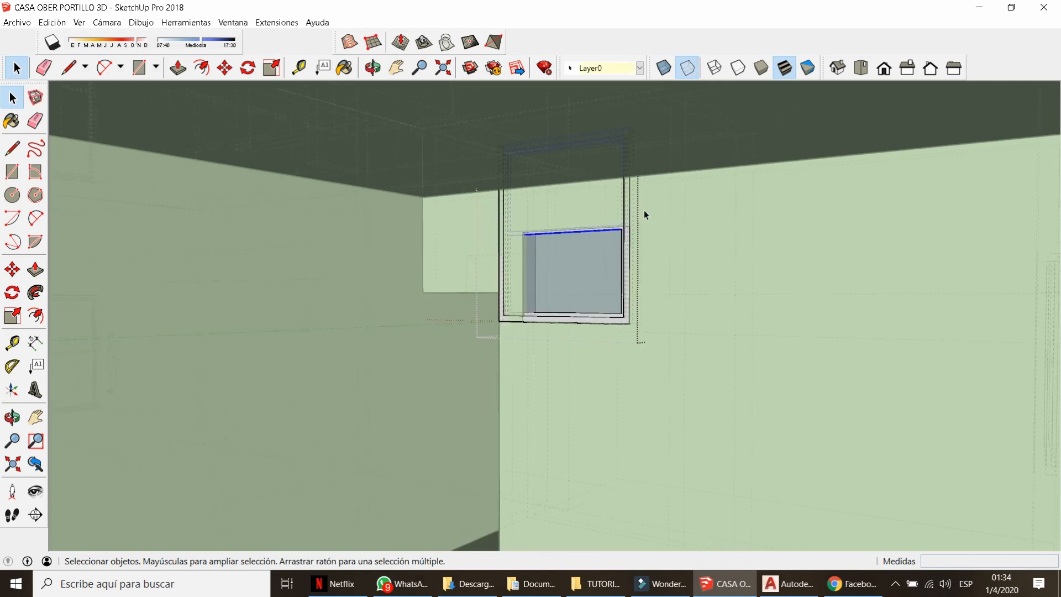
pyautogui.scroll(2, 663, 218)
pyautogui.press('m')
pyautogui.click(665, 223)
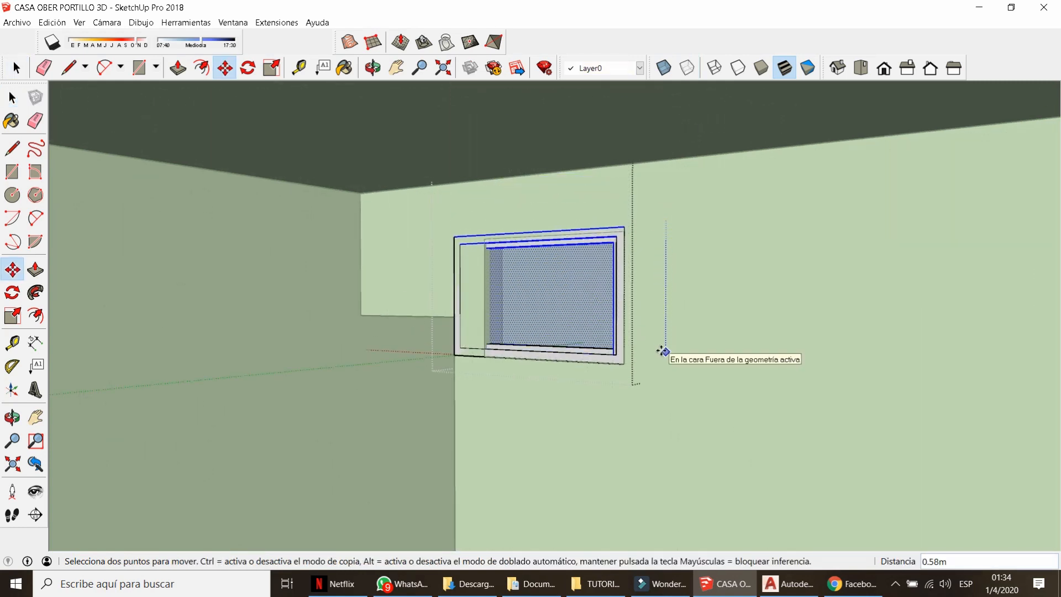
pyautogui.write('.3')
pyautogui.press('Return')
# Lower the top frame edges 0.3 m and shift the left side 0.2 m.
pyautogui.press('space')
pyautogui.moveTo(417, 147); pyautogui.dragTo(677, 258)
pyautogui.press('m')
pyautogui.click(678, 258)
pyautogui.write('.3')
pyautogui.press('Return')
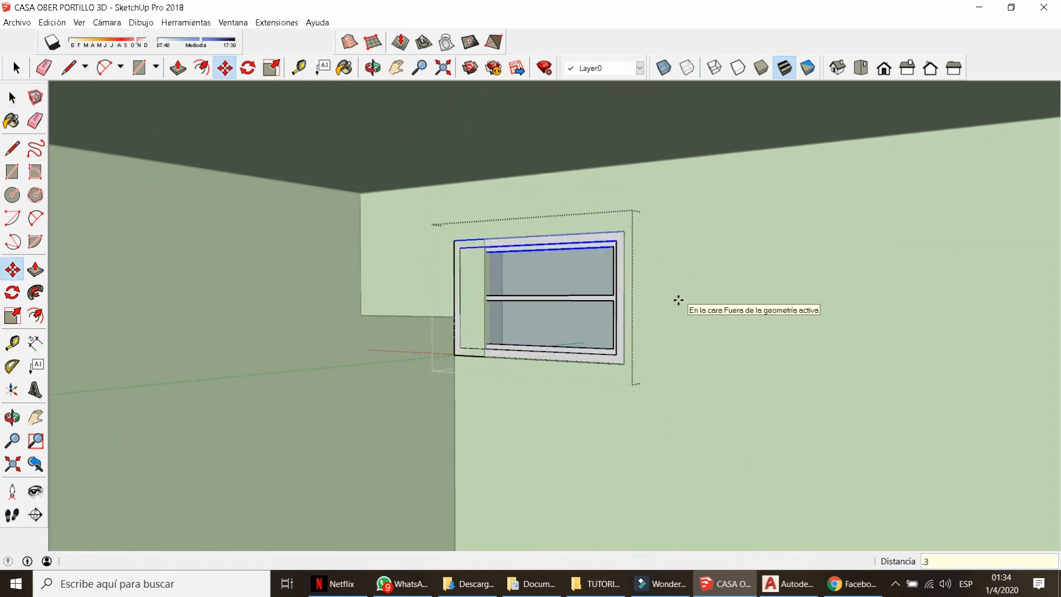
pyautogui.press('space')
pyautogui.moveTo(423, 193); pyautogui.dragTo(540, 429)
pyautogui.press('m')
pyautogui.click(522, 409)
pyautogui.write('.2')
pyautogui.press('Return')
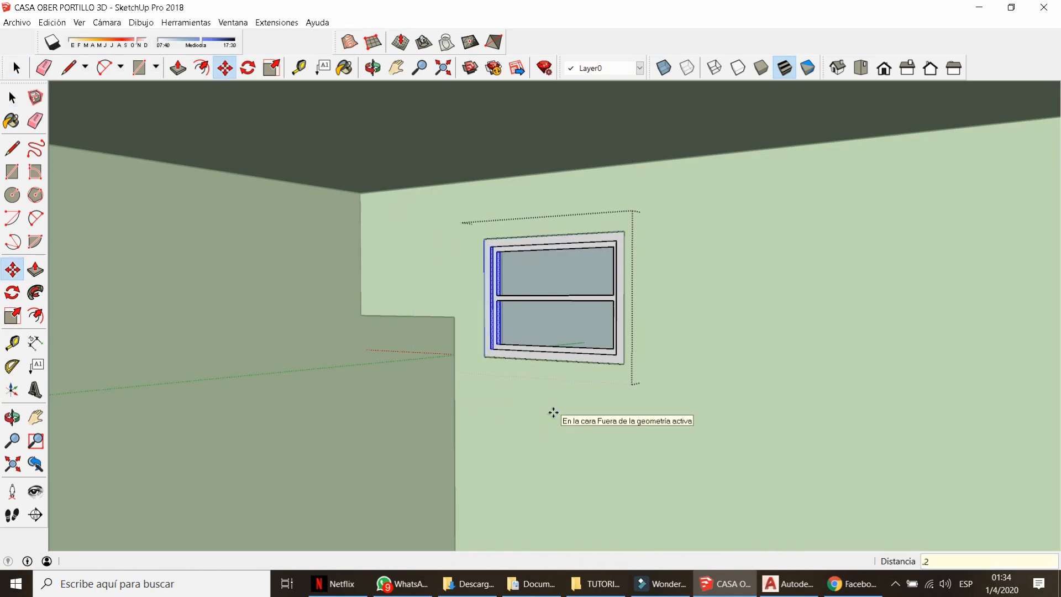
# Push the shrunken window 0.1 m into the wall.
pyautogui.press('space')
pyautogui.click(554, 412)
pyautogui.moveTo(554, 412); pyautogui.dragTo(446, 292, button='middle')
pyautogui.scroll(-2, 460, 307)
pyautogui.doubleClick(460, 307)
pyautogui.click(460, 307)
pyautogui.press('m')
pyautogui.click(372, 475)
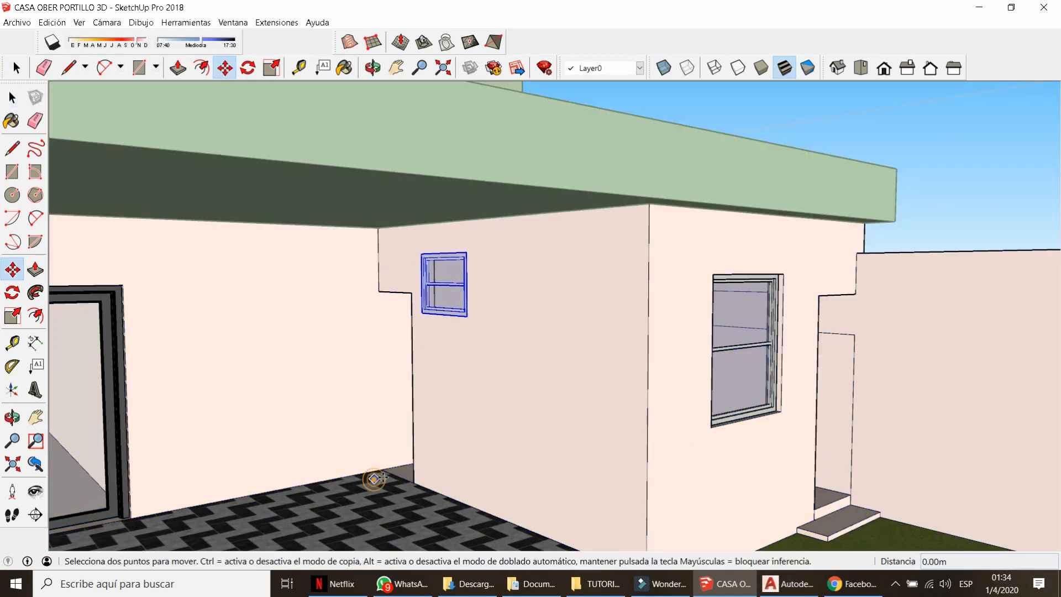
pyautogui.write('.1')
pyautogui.press('Return')
pyautogui.scroll(-3, 556, 366)
pyautogui.press('space')
pyautogui.moveTo(500, 265); pyautogui.dragTo(479, 420, button='middle')
pyautogui.scroll(-5, 479, 419)
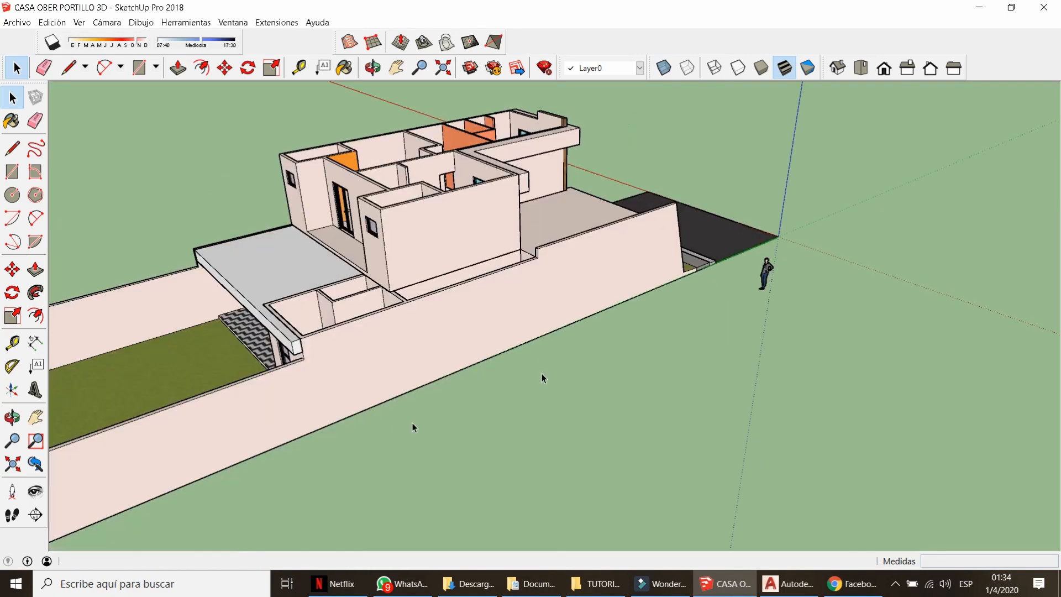
# Show the X-PUERTAS layer and place a copy of the door on the grass behind the house.
pyautogui.moveTo(541, 374)
pyautogui.mouseDown(button='middle')
pyautogui.moveTo(461, 287)
pyautogui.moveTo(711, 307)
pyautogui.mouseUp(button='middle')
pyautogui.press('b')
pyautogui.click(924, 107)
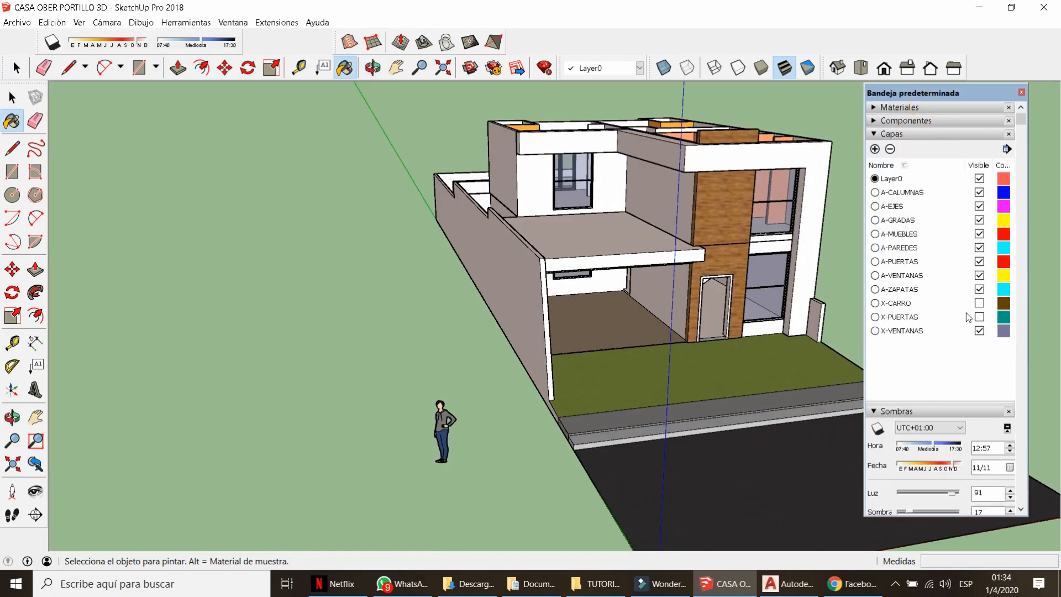
pyautogui.press('space')
pyautogui.click(720, 321)
pyautogui.press('m')
pyautogui.press('ctrl')
pyautogui.click(720, 360)
pyautogui.moveTo(530, 287); pyautogui.dragTo(663, 199, button='middle')
pyautogui.click(518, 446)
# Select the wooden door and turn it around its vertical axis with the protractor grip.
pyautogui.press('space')
pyautogui.click(522, 446)
pyautogui.moveTo(523, 447); pyautogui.dragTo(649, 462, button='middle')
pyautogui.scroll(5, 643, 472)
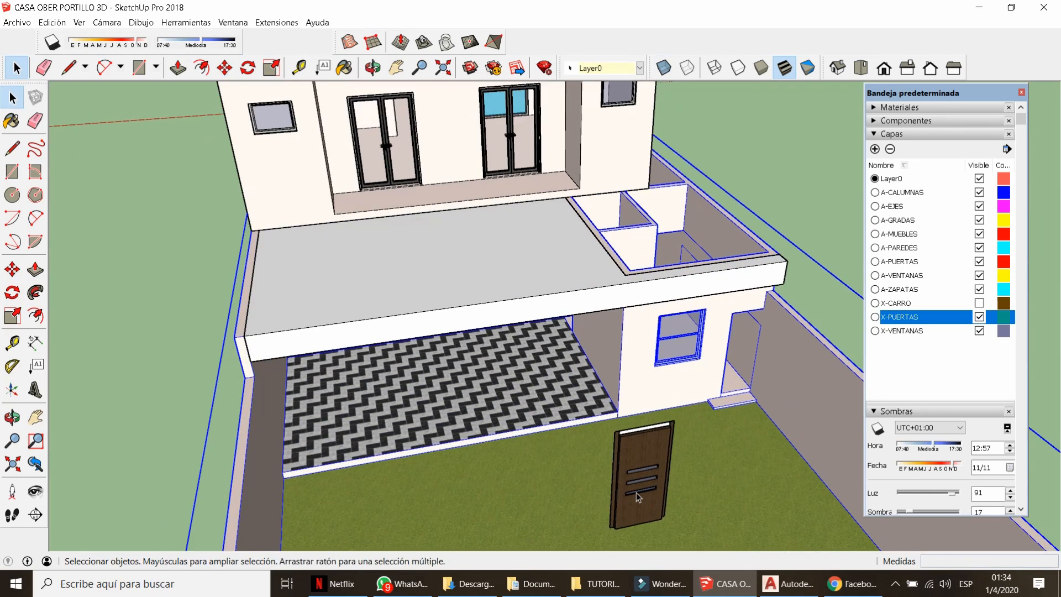
pyautogui.doubleClick(637, 499)
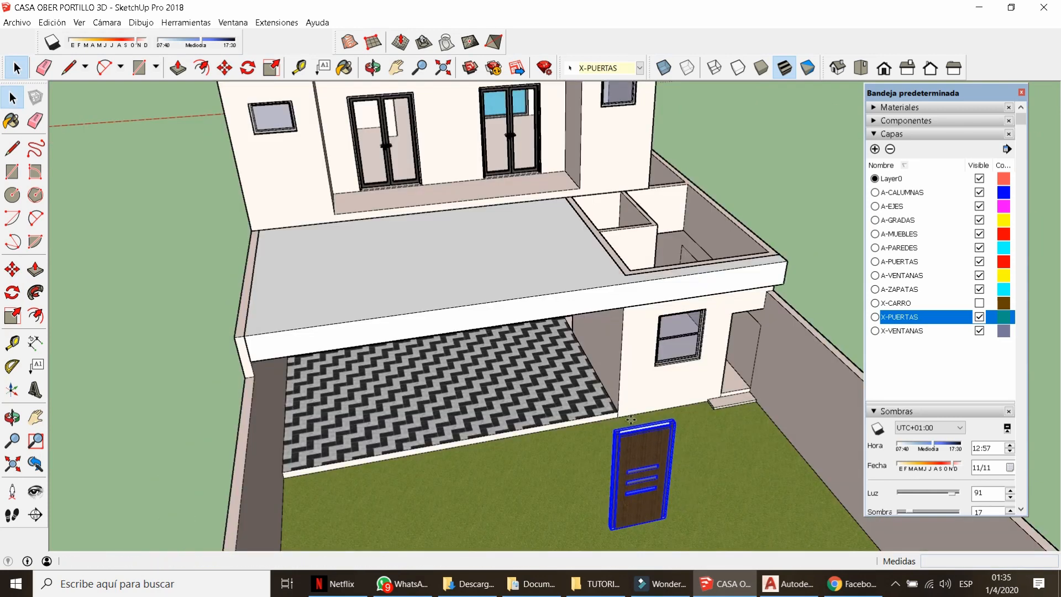
pyautogui.press('m')
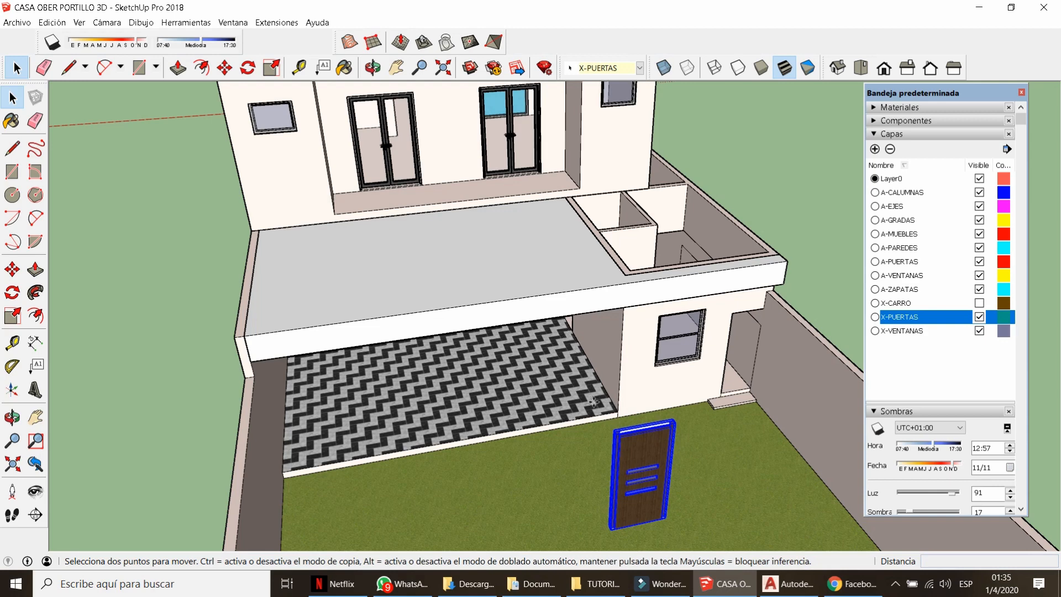
pyautogui.press('space')
pyautogui.moveTo(624, 412); pyautogui.dragTo(680, 493, button='middle')
pyautogui.scroll(-3, 680, 492)
pyautogui.scroll(5, 663, 458)
pyautogui.press('m')
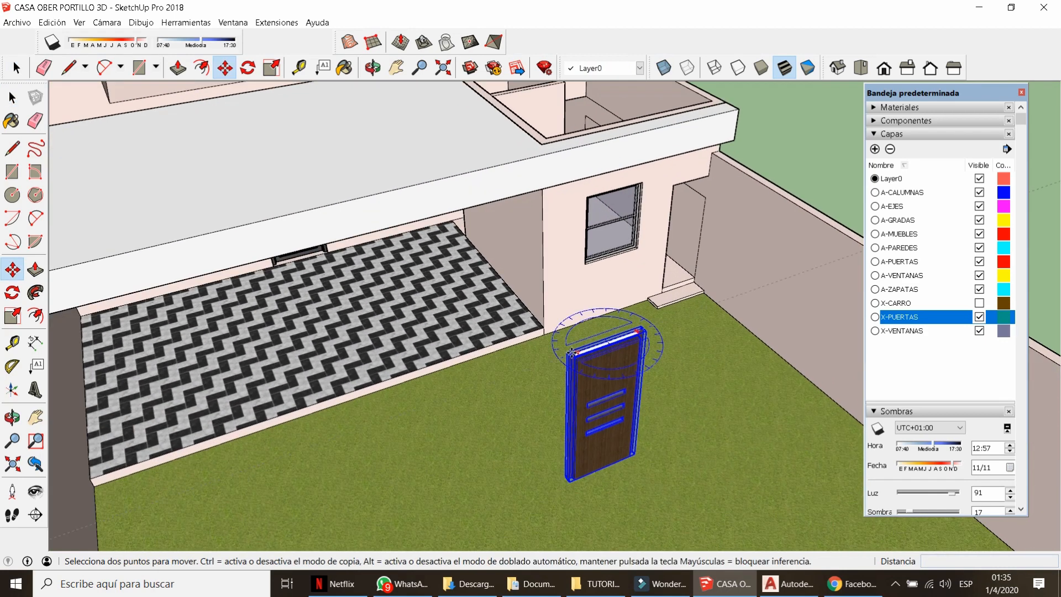
pyautogui.click(574, 351)
pyautogui.click(695, 431)
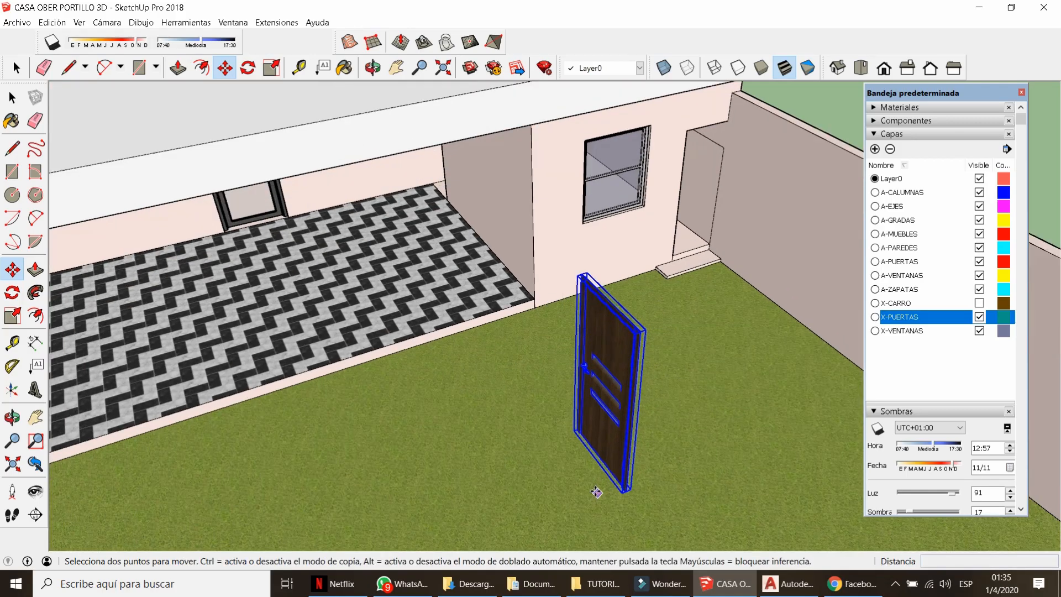
# Move the door by its bottom corner onto the interior doorway's wall corner.
pyautogui.scroll(10, 616, 481)
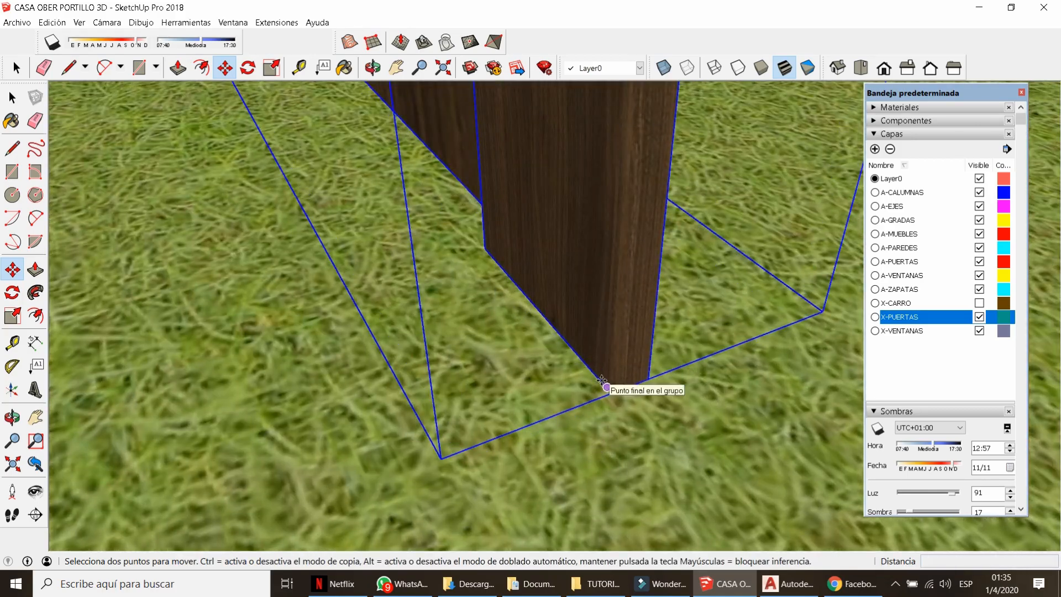
pyautogui.click(601, 381)
pyautogui.scroll(-10, 698, 475)
pyautogui.scroll(6, 471, 122)
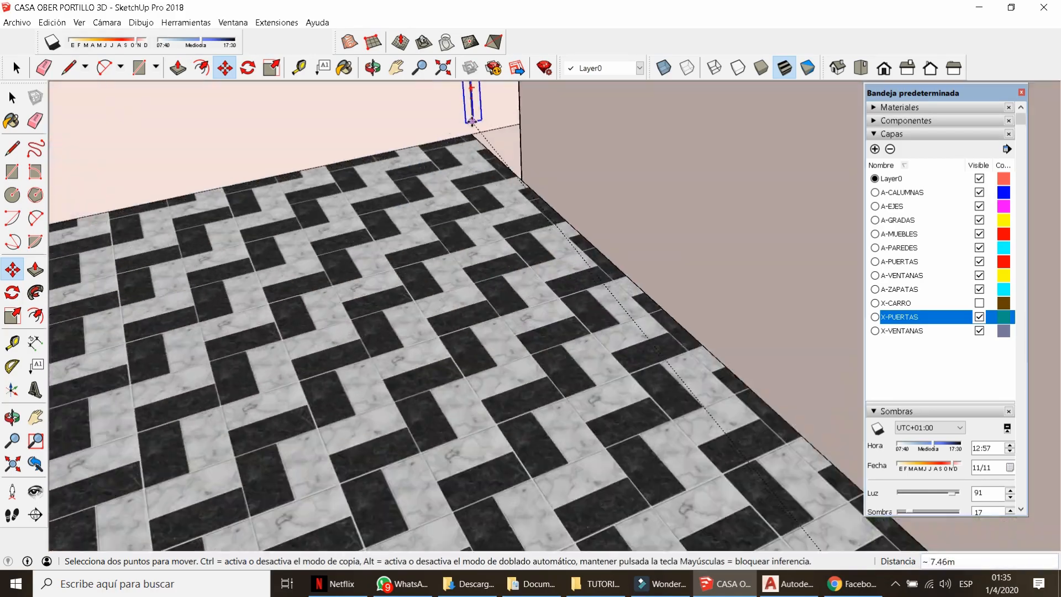
pyautogui.scroll(8, 545, 285)
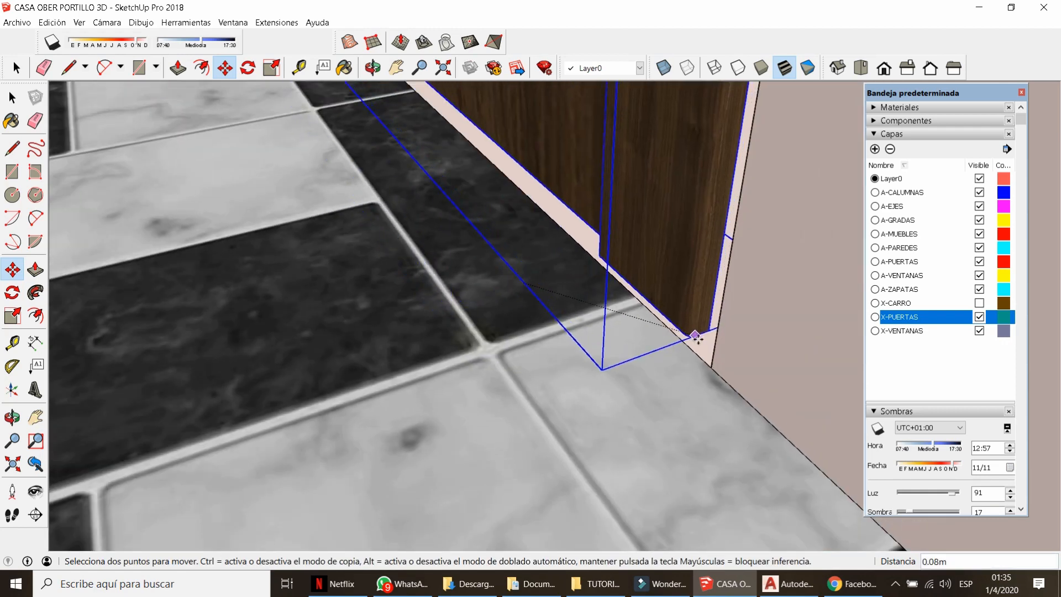
pyautogui.click(711, 367)
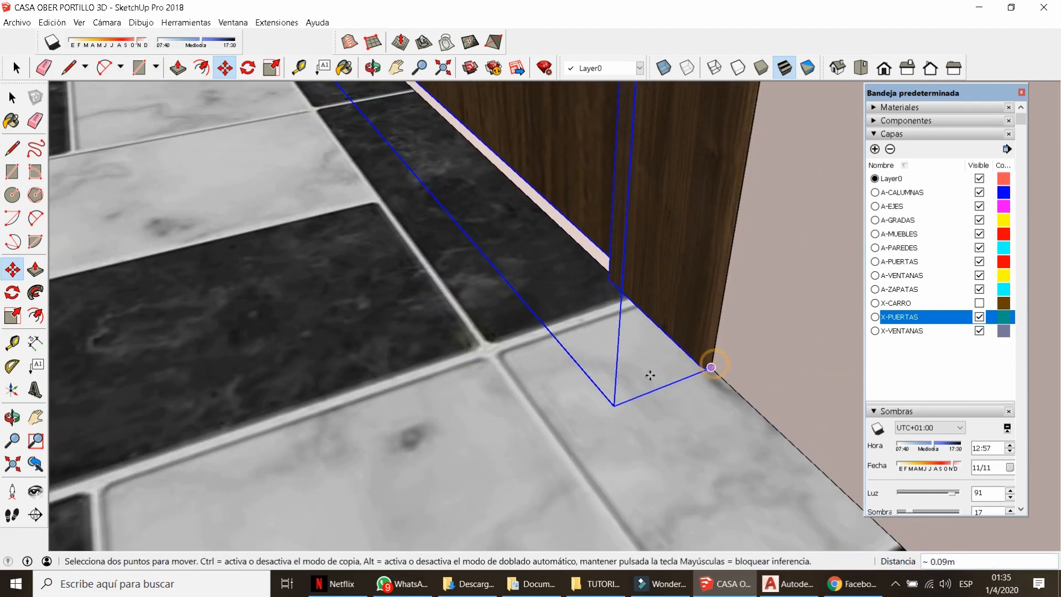
pyautogui.scroll(-10, 649, 375)
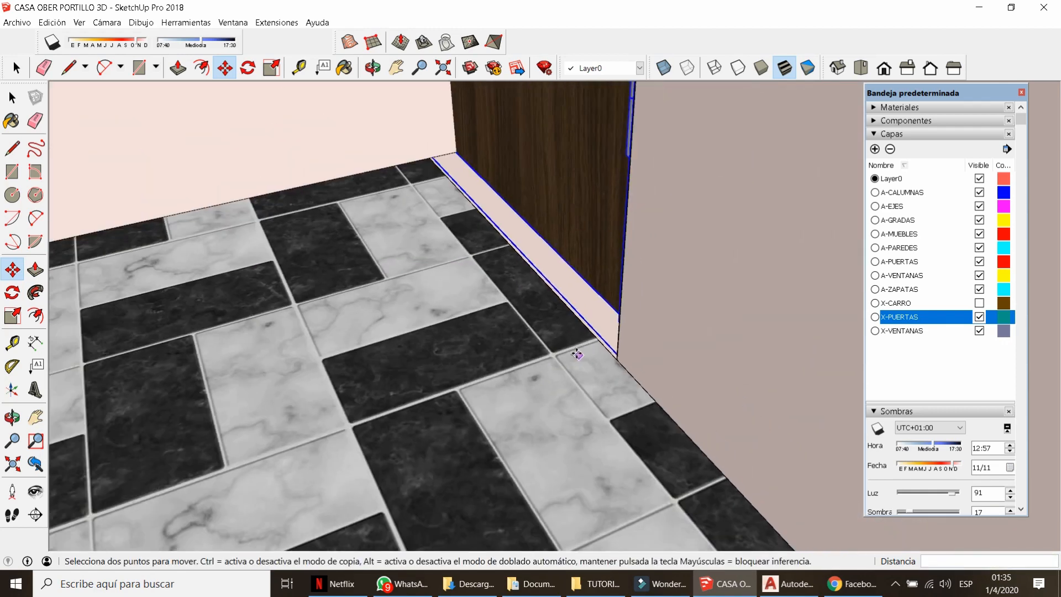
pyautogui.moveTo(545, 379); pyautogui.dragTo(497, 272, button='middle')
# Scale the door's depth to fill the doorway and measure from its top corner.
pyautogui.press('s')
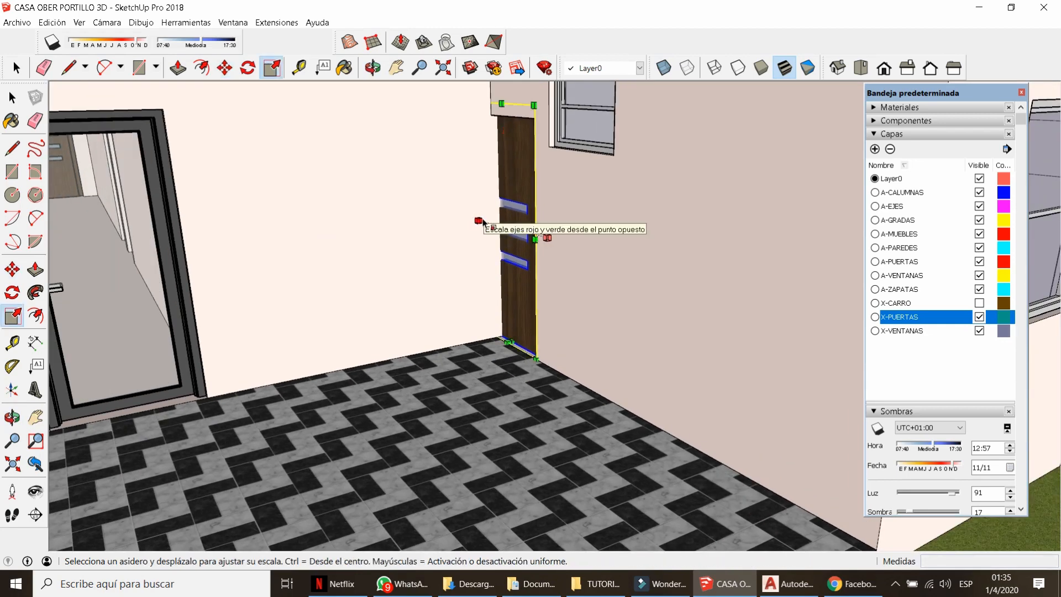
pyautogui.moveTo(482, 220); pyautogui.dragTo(474, 248)
pyautogui.press('space')
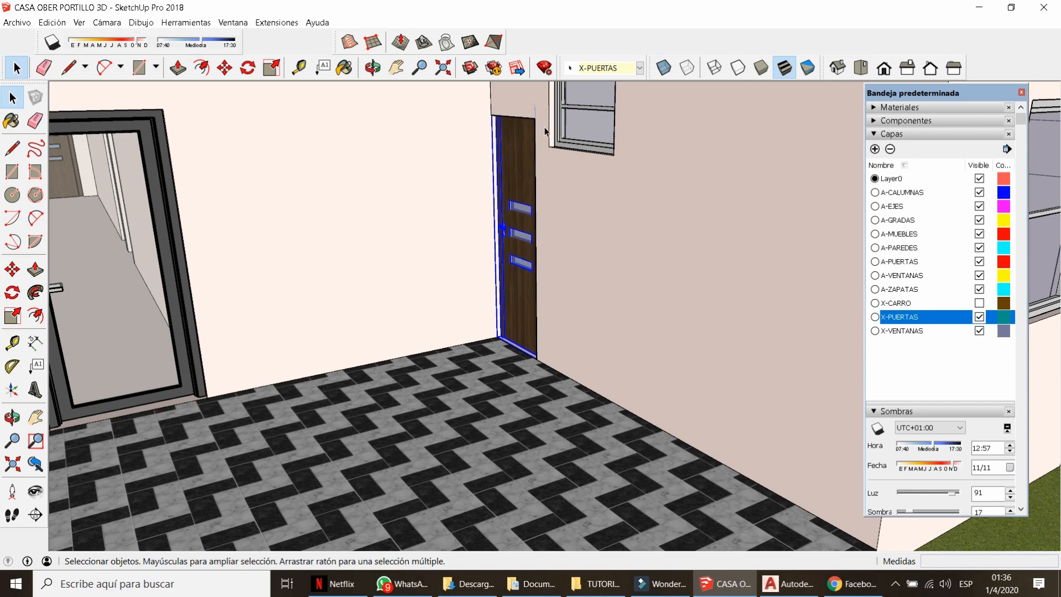
pyautogui.keyDown('shift'); pyautogui.moveTo(556, 137); pyautogui.dragTo(539, 191, button='middle'); pyautogui.keyUp('shift')
pyautogui.scroll(2, 537, 149)
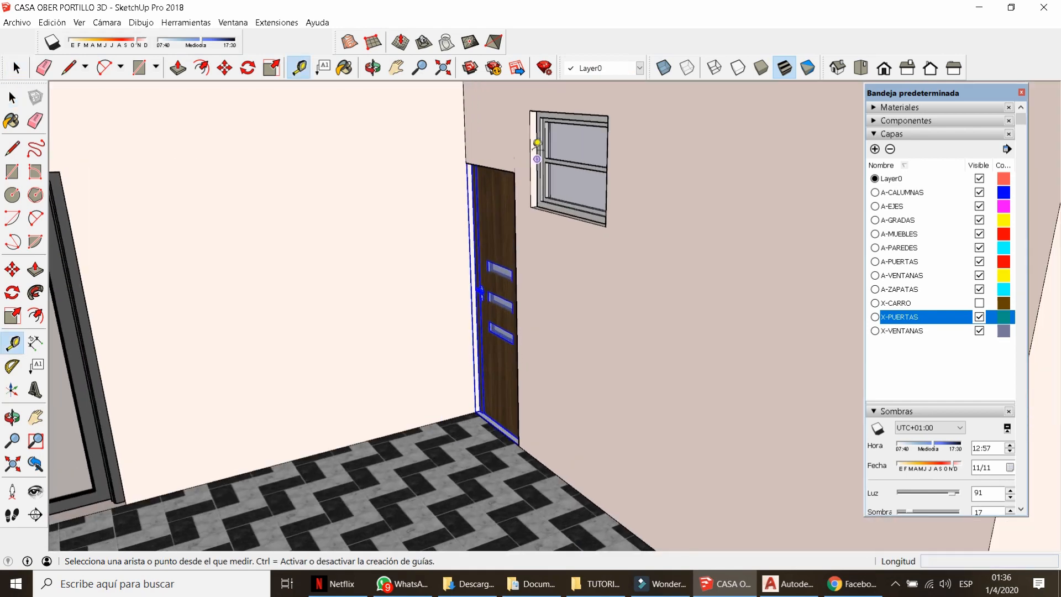
pyautogui.click(512, 174)
pyautogui.press('space')
pyautogui.moveTo(505, 381); pyautogui.dragTo(486, 342, button='middle')
pyautogui.scroll(2, 516, 173)
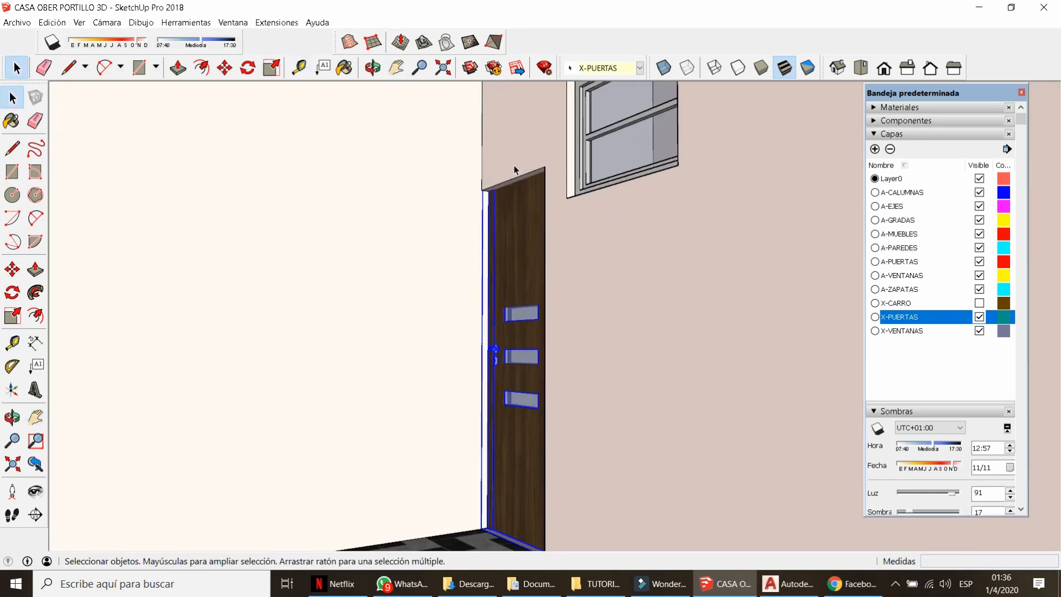
# Push/Pull the doorway lintel's underside down inside the wall group to meet the door.
pyautogui.doubleClick(516, 171)
pyautogui.press('p')
pyautogui.click(514, 174)
pyautogui.press('space')
pyautogui.click(513, 177)
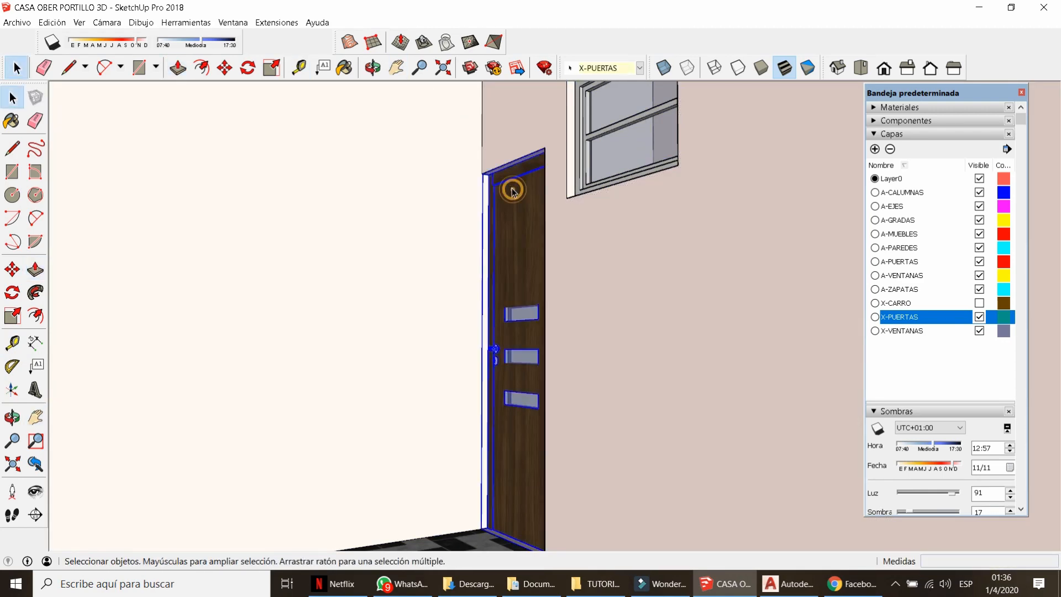
pyautogui.press('s')
pyautogui.press('space')
# Sample the wall's 0020_Rojo material with the Paint Bucket.
pyautogui.scroll(-5, 514, 203)
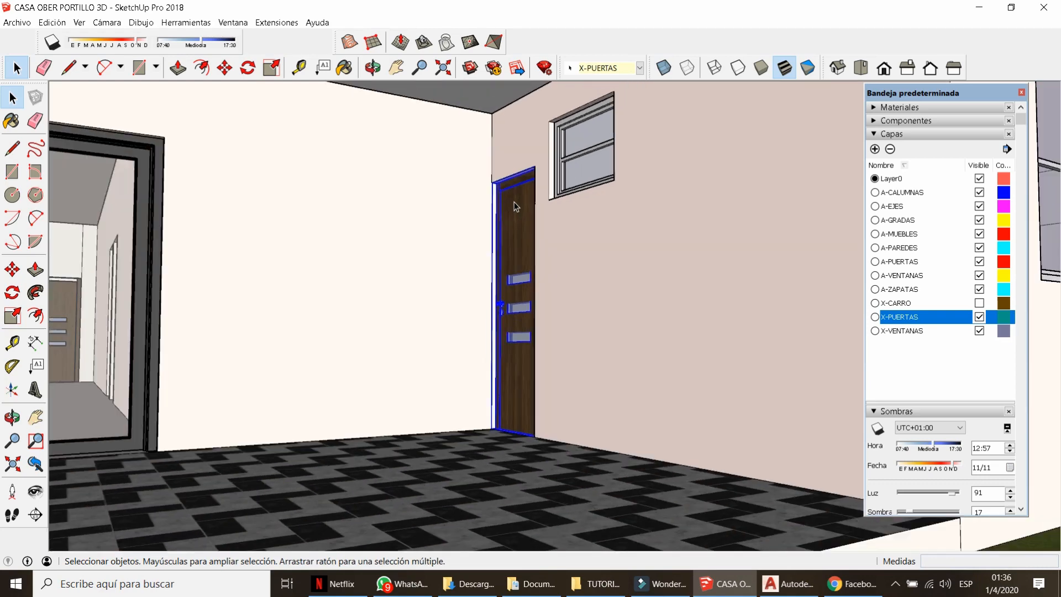
pyautogui.moveTo(515, 203); pyautogui.dragTo(463, 342, button='middle')
pyautogui.scroll(-2, 463, 341)
pyautogui.click(734, 202)
pyautogui.press('b')
pyautogui.click(1003, 173)
pyautogui.click(549, 319)
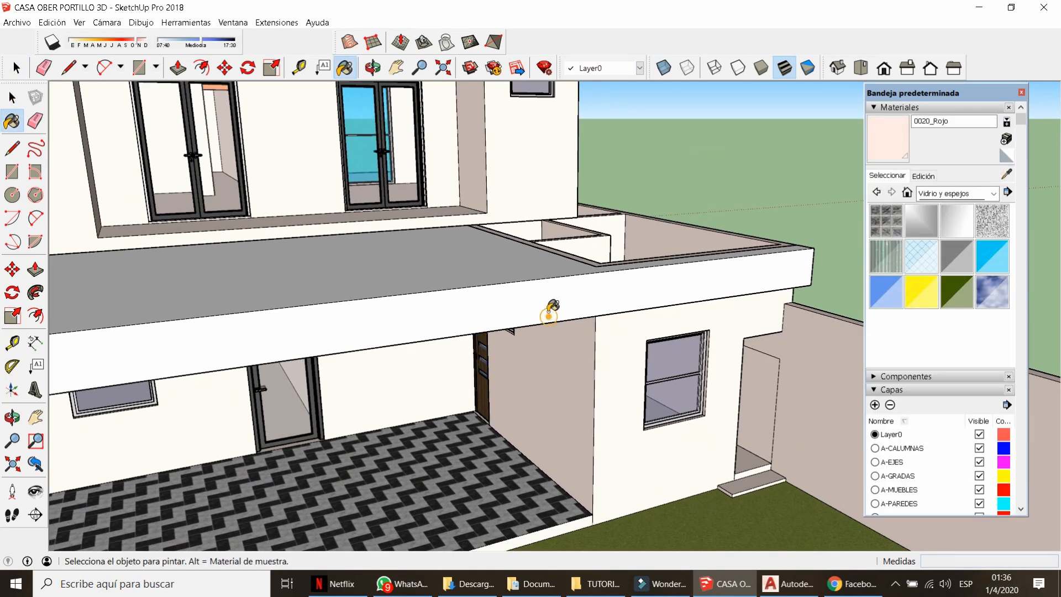
pyautogui.moveTo(630, 367); pyautogui.dragTo(578, 303, button='middle')
pyautogui.scroll(-3, 577, 303)
pyautogui.press('space')
# Erase the leftover stray edges on the back wall and by the back steps.
pyautogui.scroll(2, 627, 367)
pyautogui.moveTo(620, 352)
pyautogui.mouseDown(button='middle')
pyautogui.moveTo(627, 368)
pyautogui.moveTo(639, 343)
pyautogui.mouseUp(button='middle')
pyautogui.doubleClick(627, 367)
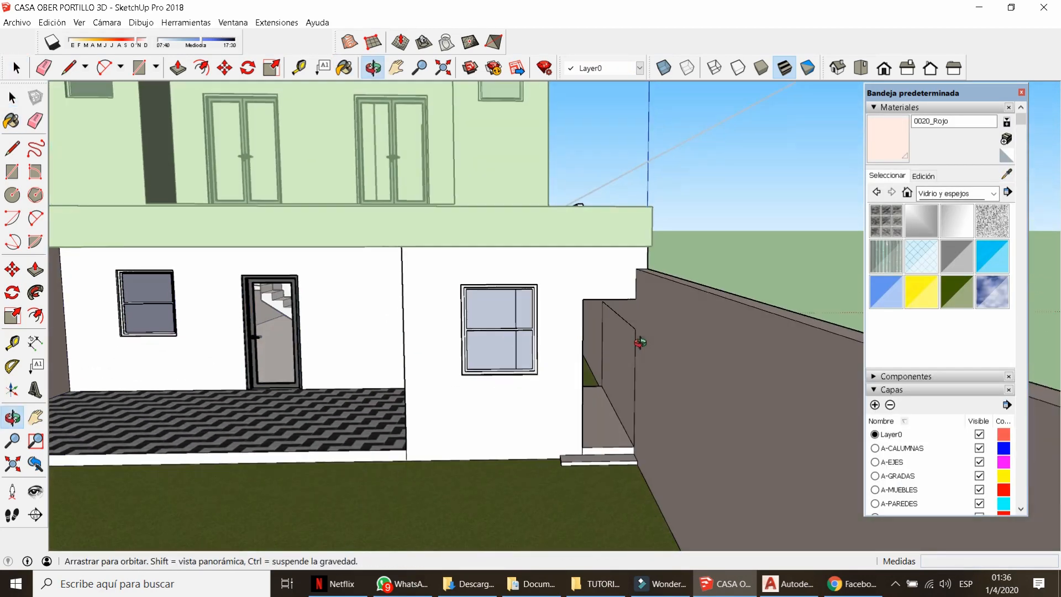
pyautogui.scroll(2, 639, 343)
pyautogui.press('e')
pyautogui.moveTo(638, 345); pyautogui.dragTo(620, 320)
pyautogui.press('space')
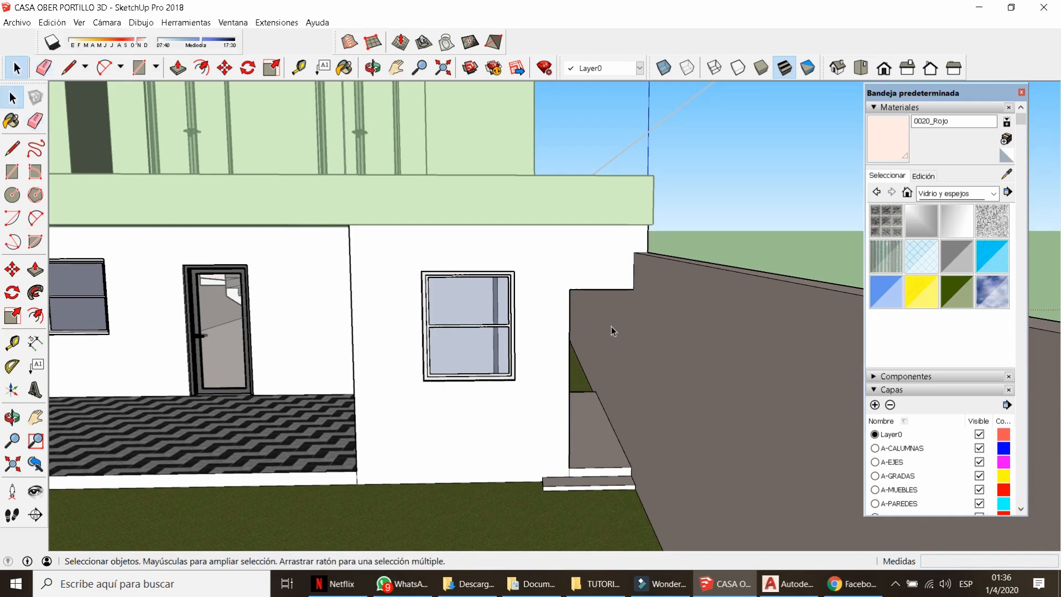
pyautogui.click(583, 494)
pyautogui.moveTo(584, 453); pyautogui.dragTo(746, 476, button='middle')
pyautogui.scroll(4, 753, 475)
pyautogui.press('e')
pyautogui.click(786, 481)
pyautogui.press('space')
pyautogui.scroll(-5, 604, 407)
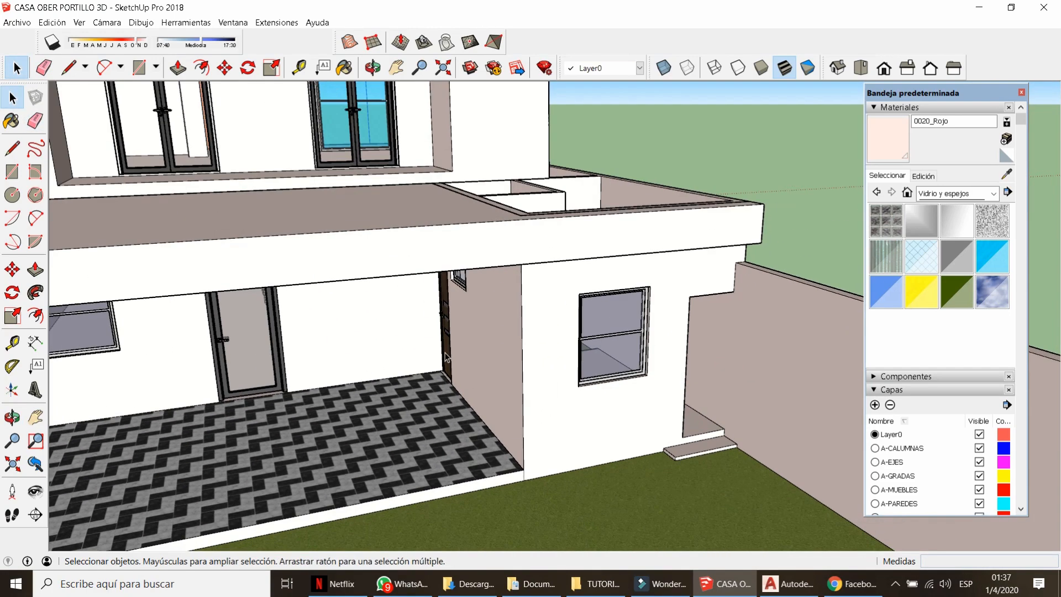
# Select the wooden door and begin a Ctrl-copy move of it.
pyautogui.click(446, 358)
pyautogui.scroll(-3, 446, 357)
pyautogui.press('m')
pyautogui.press('ctrl')
pyautogui.click(431, 389)
# Drop the door copy on the lawn and rotate it 90° parallel to the wall.
pyautogui.click(542, 473)
pyautogui.moveTo(588, 482); pyautogui.dragTo(654, 522, button='middle')
pyautogui.scroll(3, 632, 428)
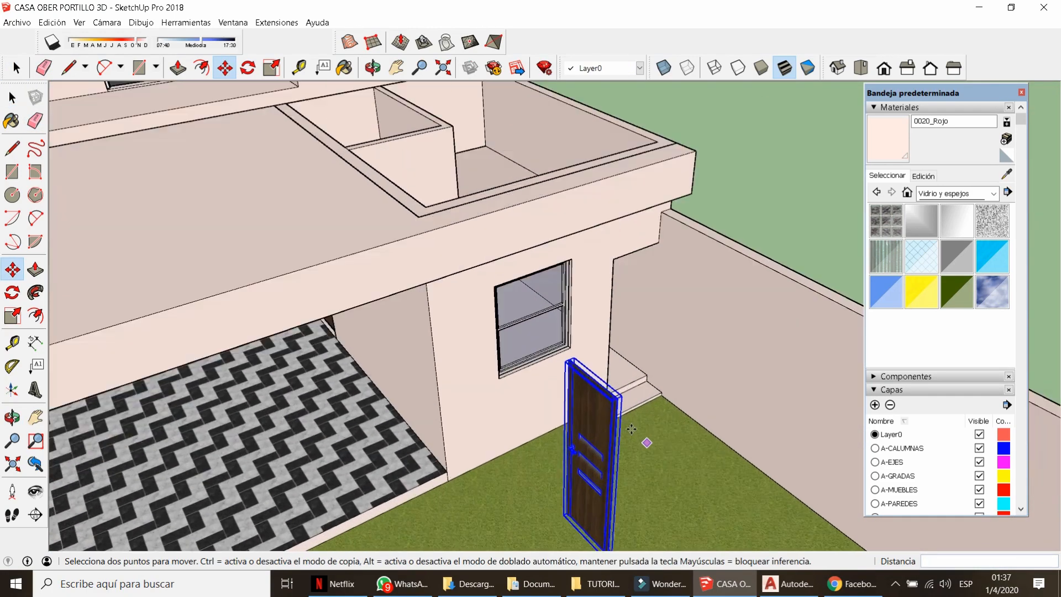
pyautogui.scroll(2, 631, 428)
pyautogui.moveTo(632, 428); pyautogui.dragTo(587, 446, button='middle')
pyautogui.click(579, 442)
pyautogui.click(739, 324)
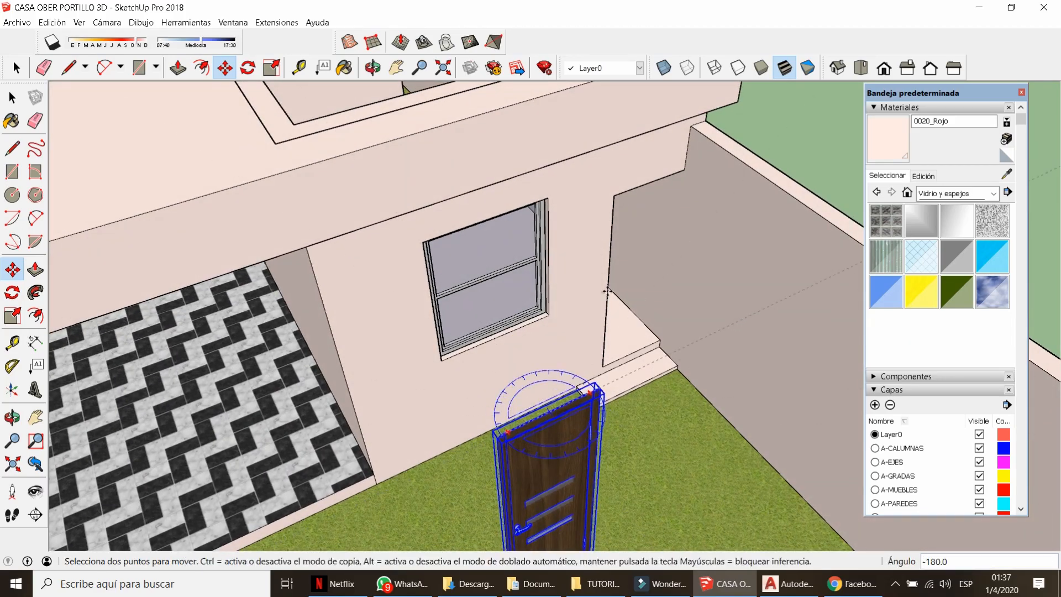
pyautogui.scroll(-3, 607, 291)
pyautogui.scroll(8, 540, 495)
# Move the copy by its bottom corner onto the back step's doorway corner.
pyautogui.moveTo(542, 499); pyautogui.dragTo(610, 486, button='middle')
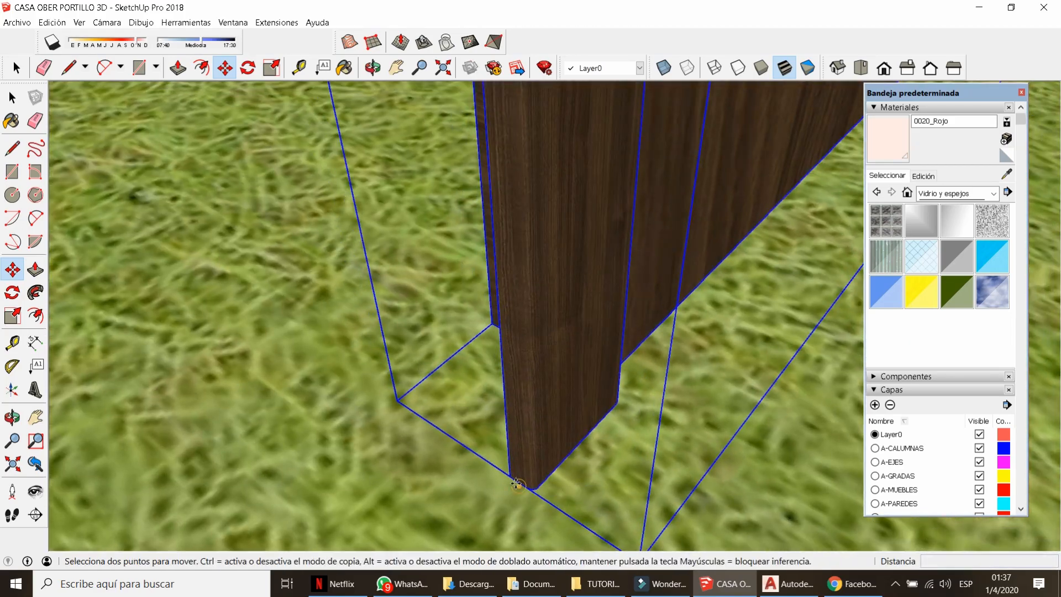
pyautogui.click(517, 484)
pyautogui.scroll(-6, 517, 484)
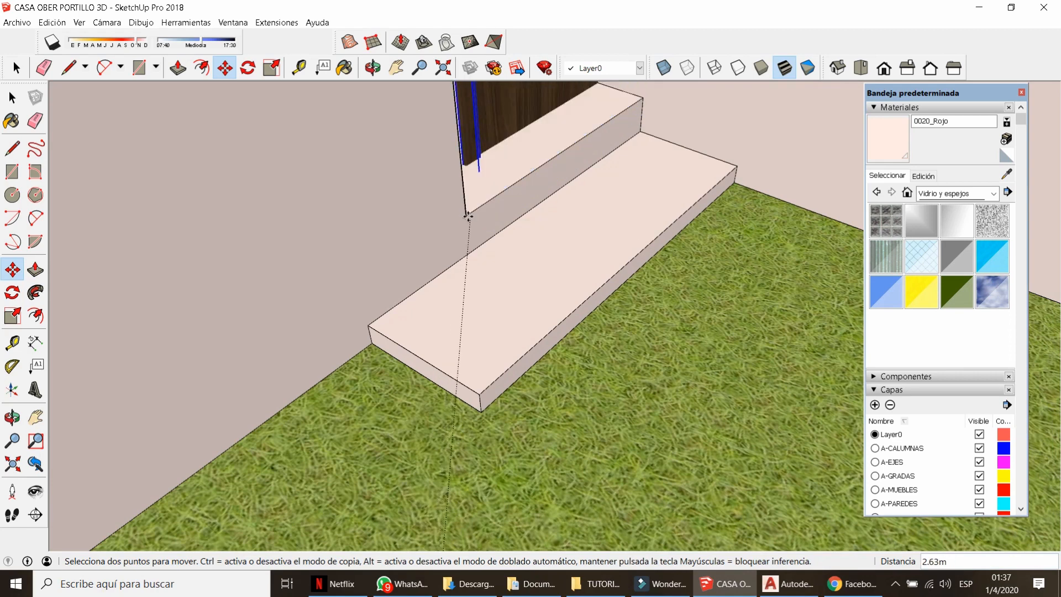
pyautogui.scroll(5, 469, 260)
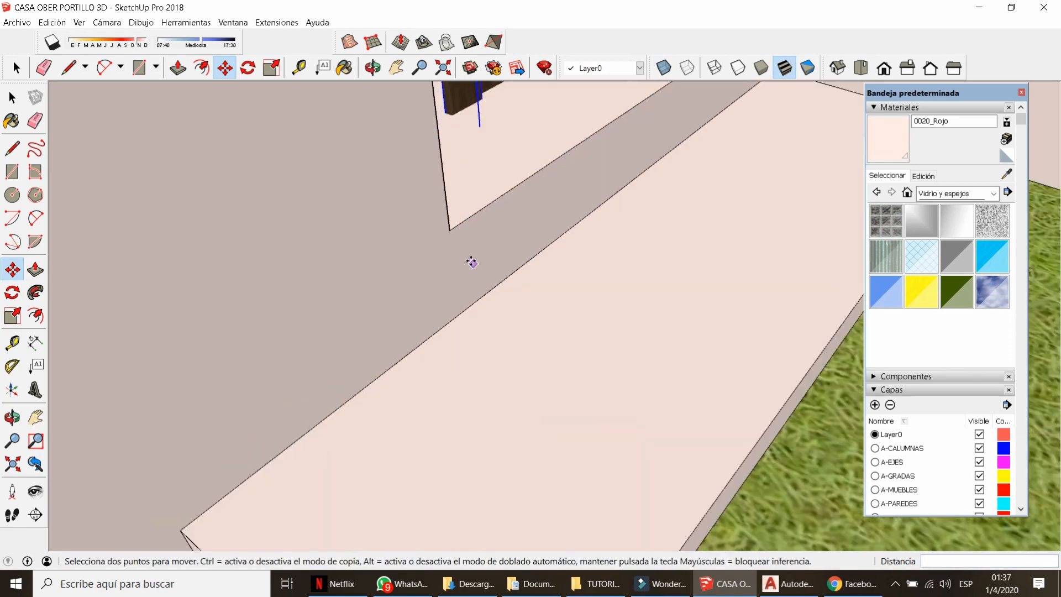
pyautogui.click(538, 282)
pyautogui.scroll(4, 503, 130)
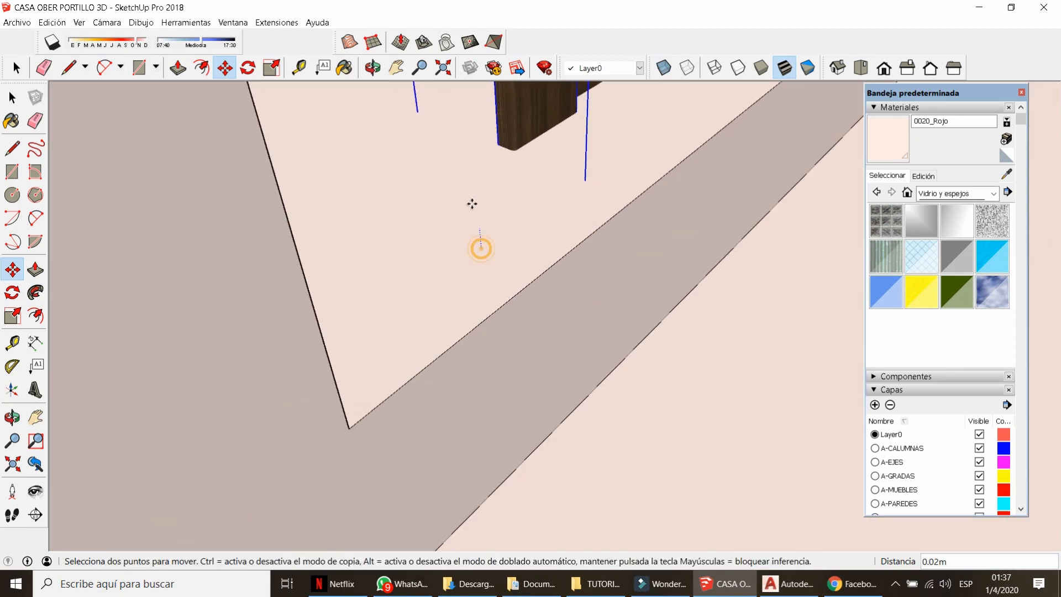
pyautogui.scroll(-3, 507, 255)
pyautogui.scroll(5, 495, 199)
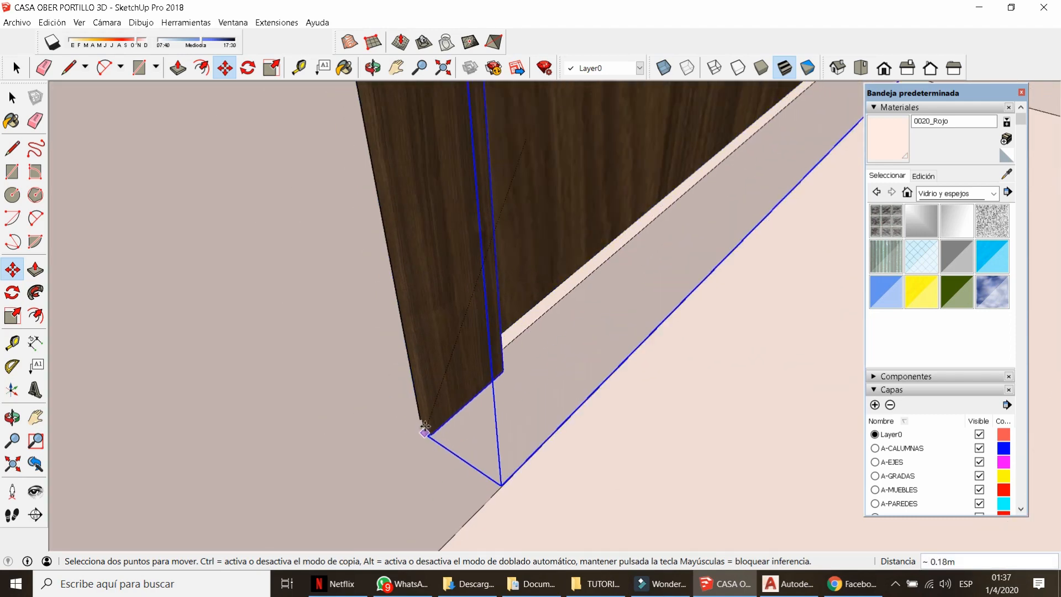
pyautogui.scroll(4, 416, 420)
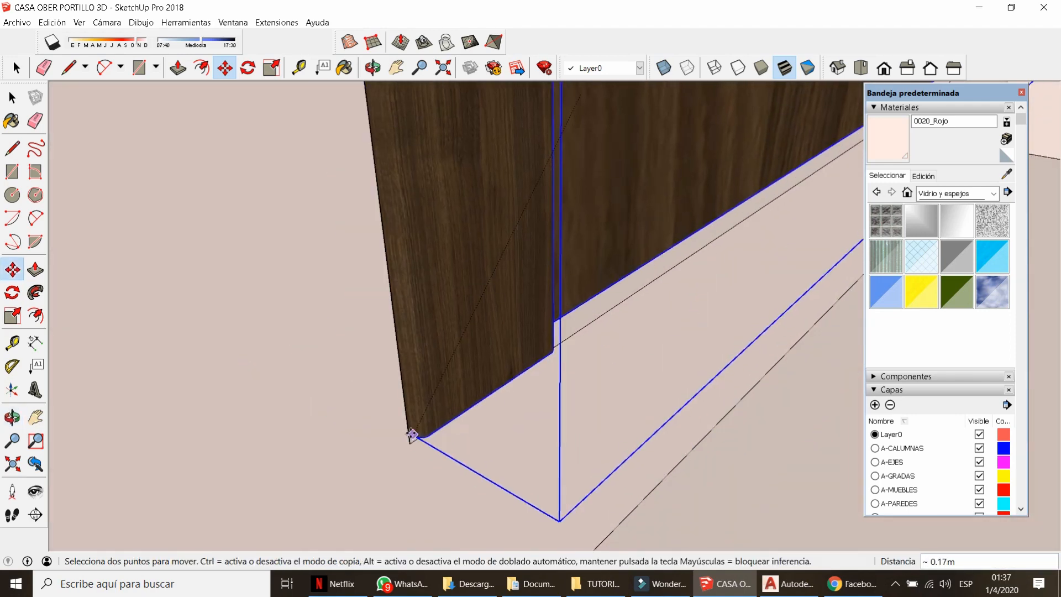
pyautogui.press('k')
pyautogui.click(411, 441)
pyautogui.press('k')
pyautogui.press('l')
# Nudge the door 0.05 into position, then orbit out to view the whole house.
pyautogui.press('m')
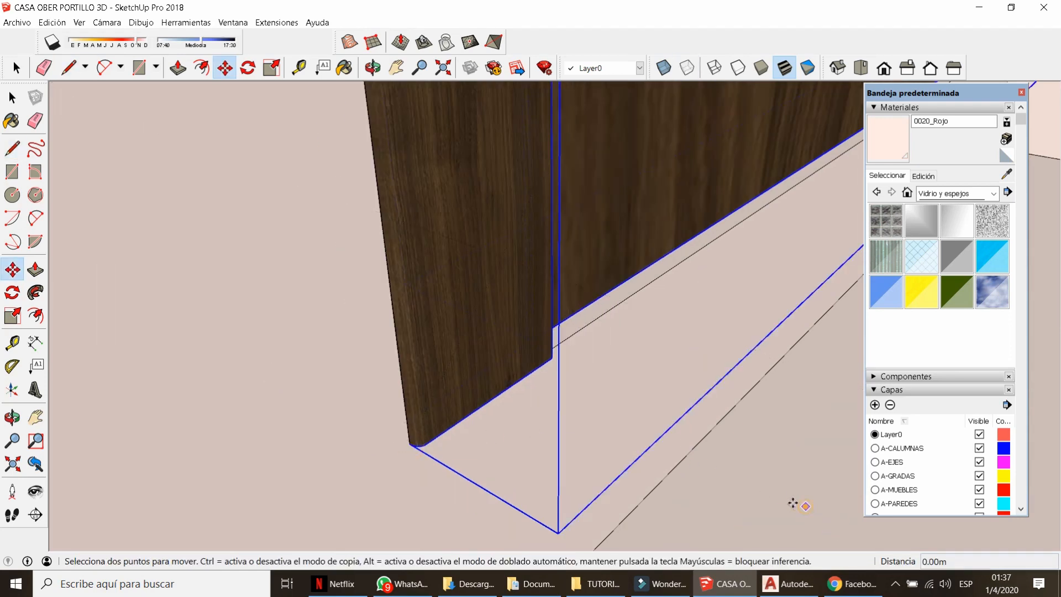
pyautogui.click(797, 502)
pyautogui.write('.05')
pyautogui.press('Return')
pyautogui.scroll(-10, 452, 423)
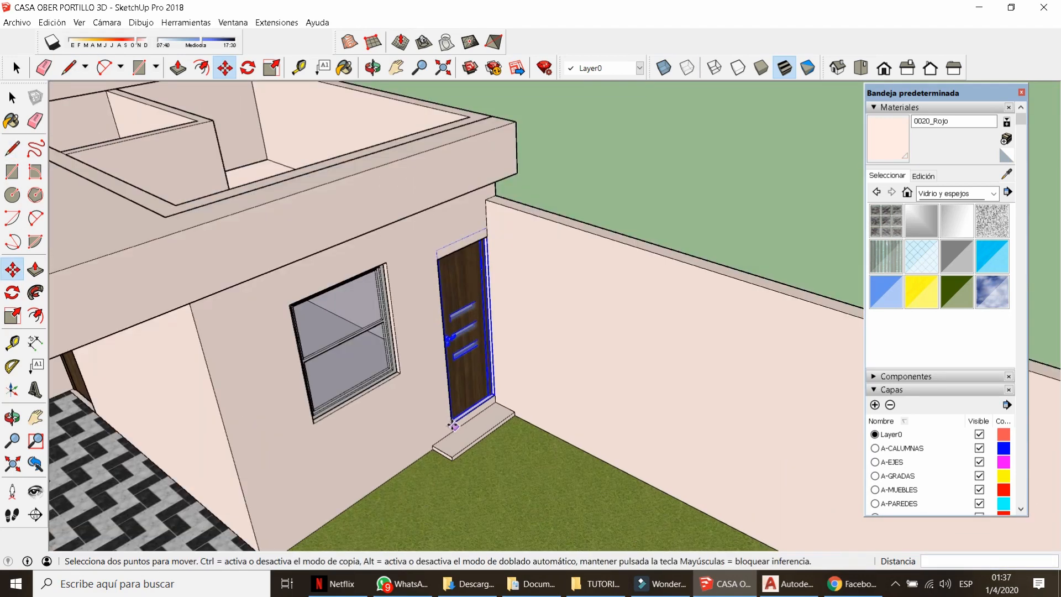
pyautogui.press('space')
pyautogui.moveTo(493, 276); pyautogui.dragTo(418, 264, button='middle')
pyautogui.scroll(2, 418, 264)
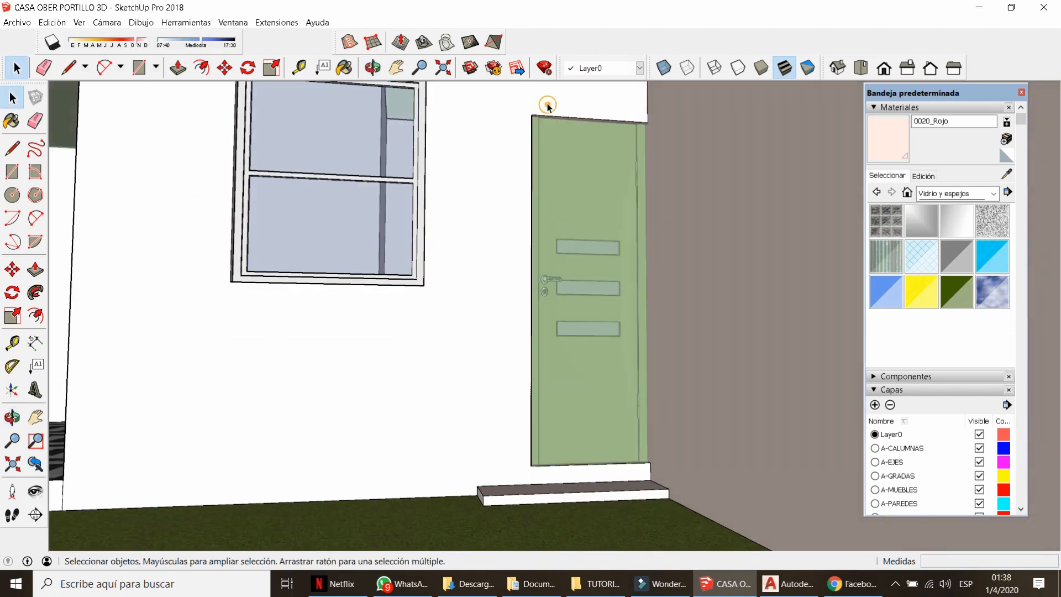
pyautogui.press('p')
pyautogui.moveTo(586, 235); pyautogui.dragTo(590, 240, button='middle')
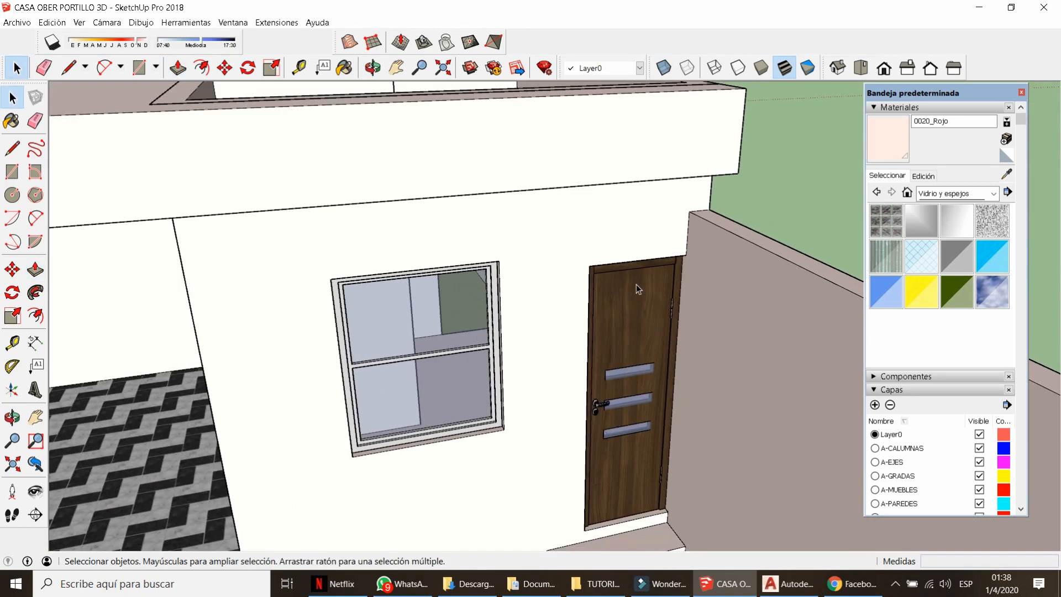
pyautogui.moveTo(552, 259); pyautogui.dragTo(579, 282, button='middle')
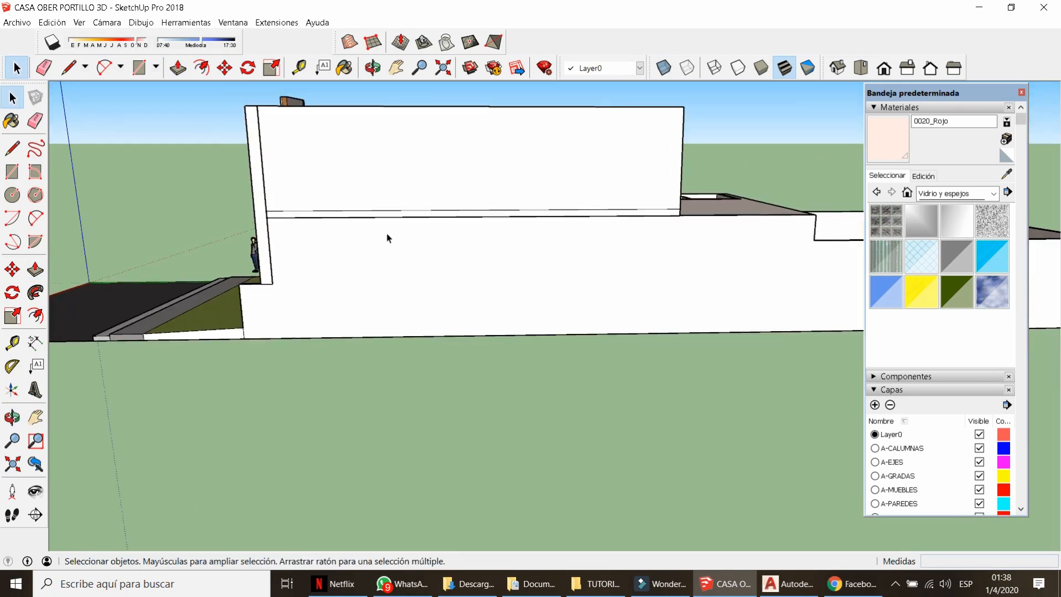